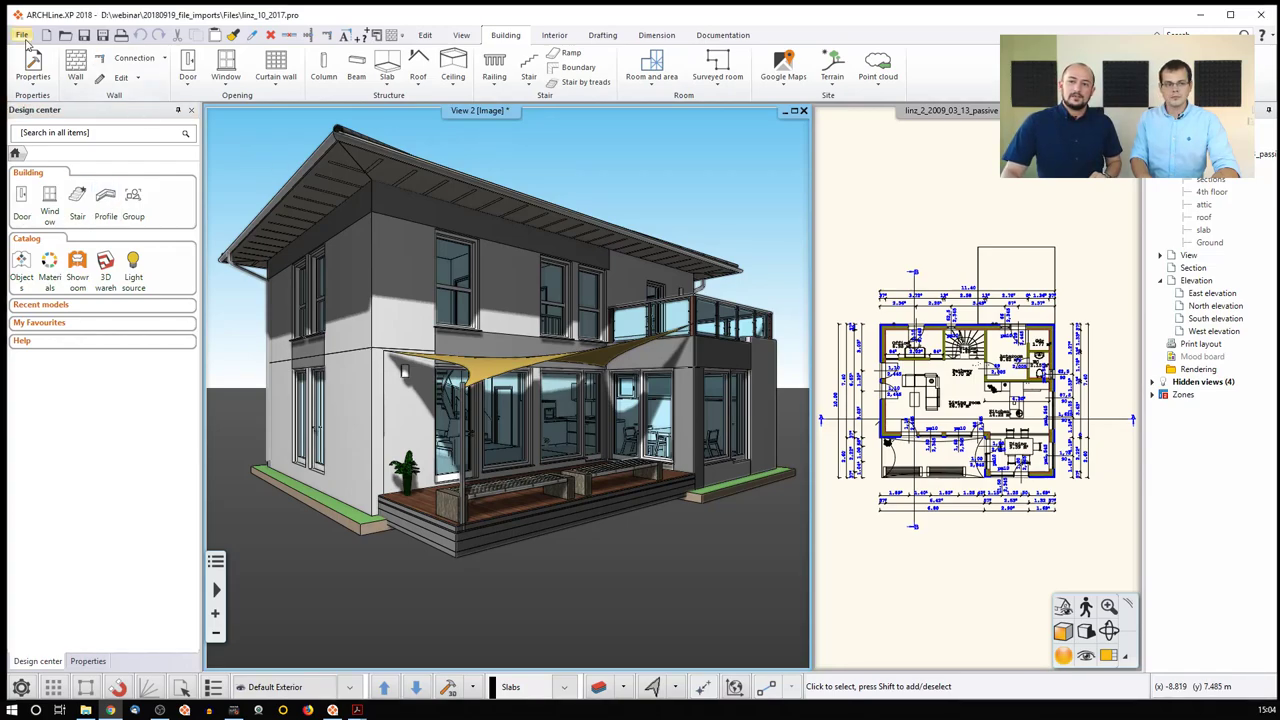
Discard the house project without saving and start the new blank project Document14.
click(21, 35)
click(67, 59)
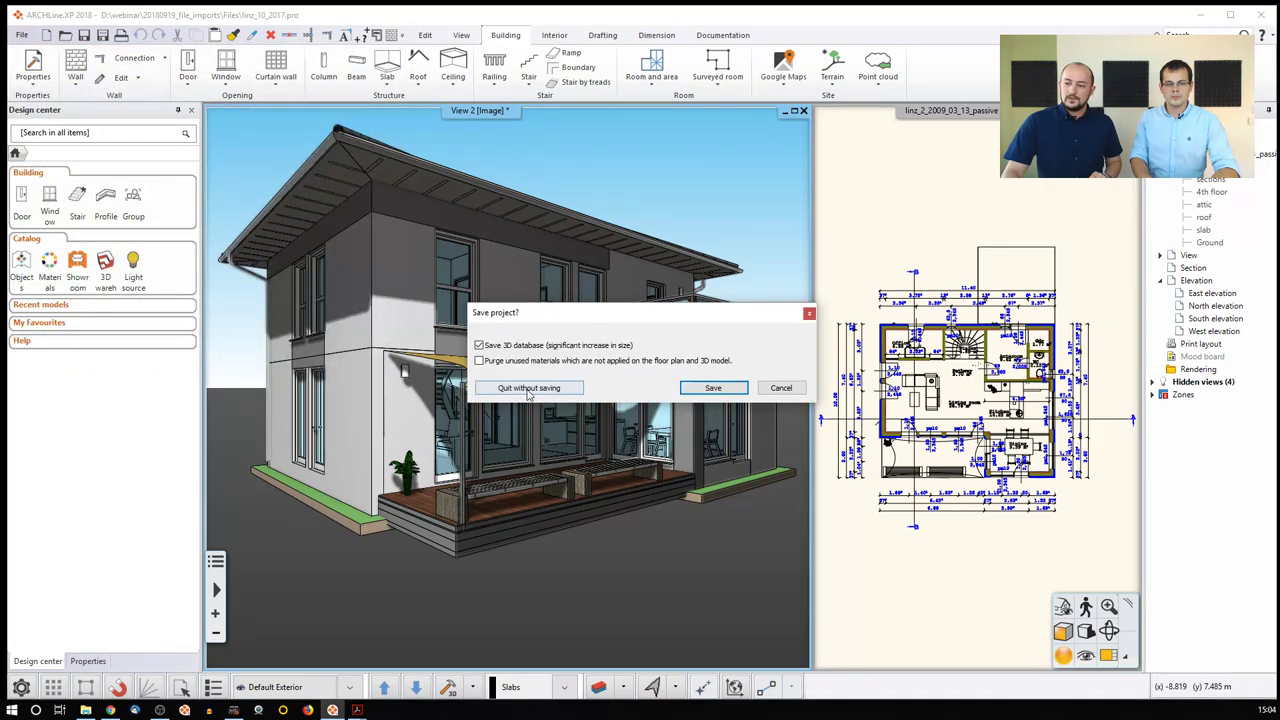
click(535, 389)
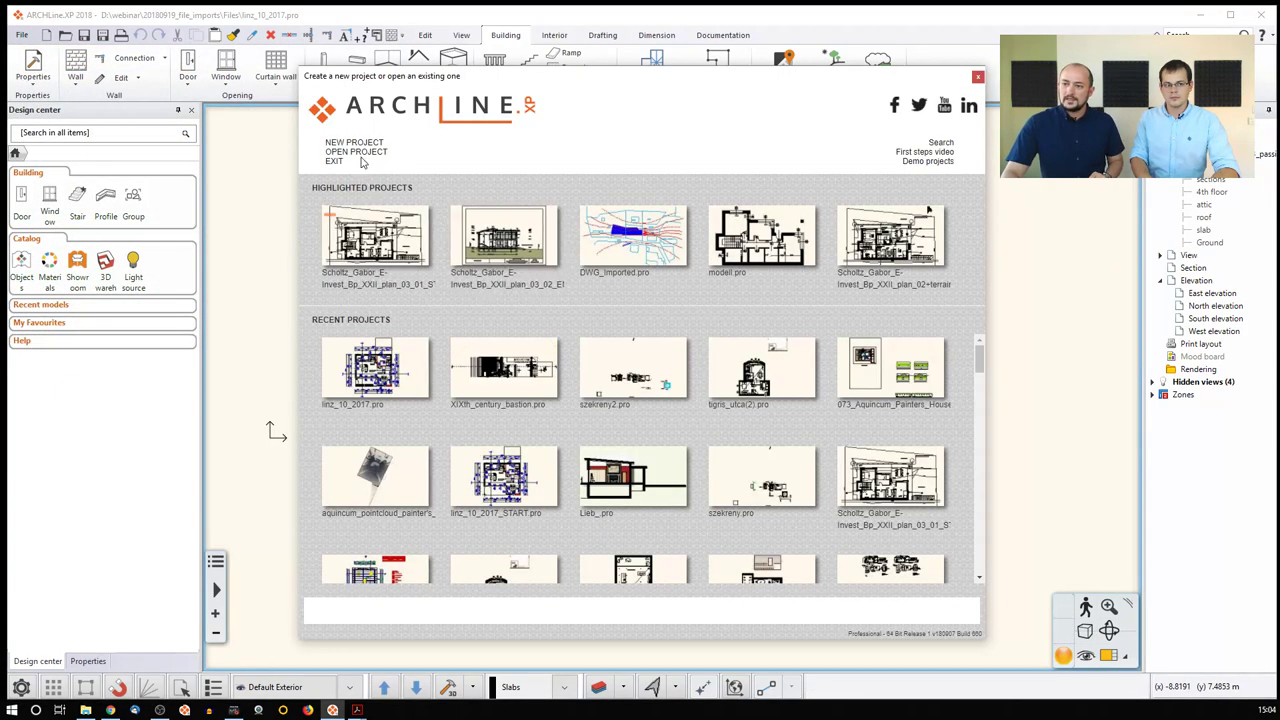
click(356, 146)
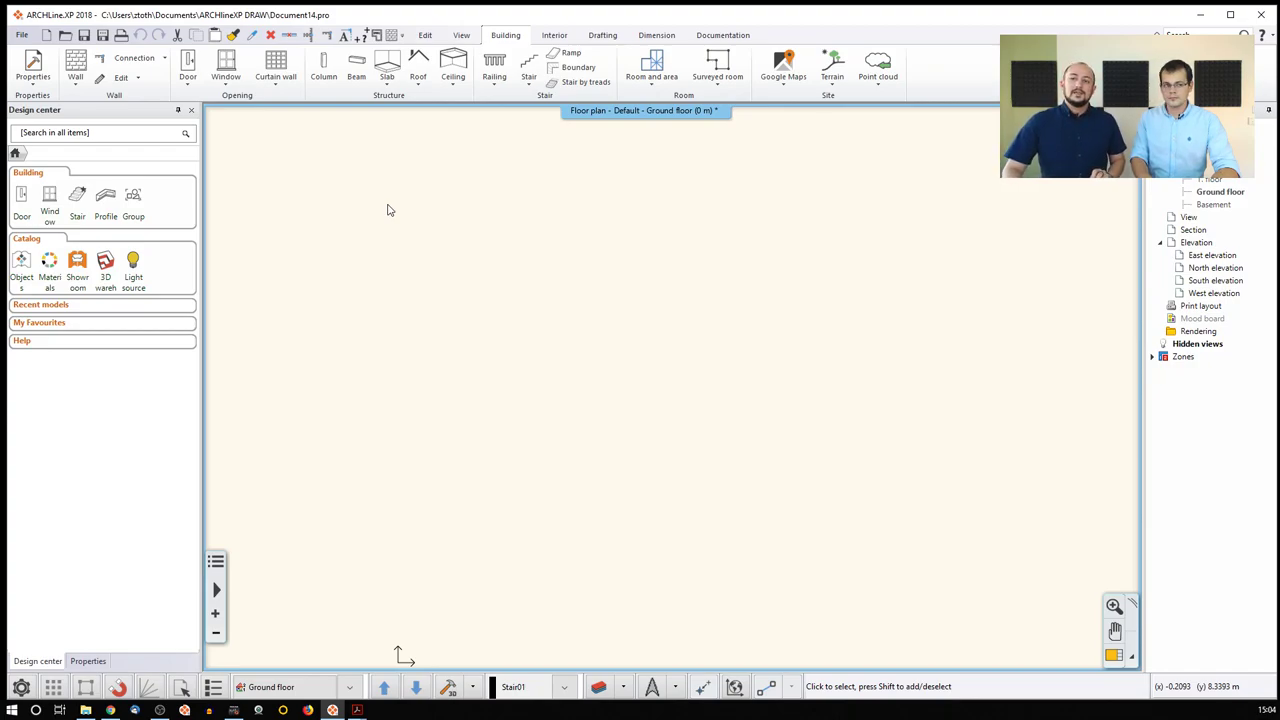
Open the Open file import dialog in the DWG folder and expand its Files of type list.
click(21, 35)
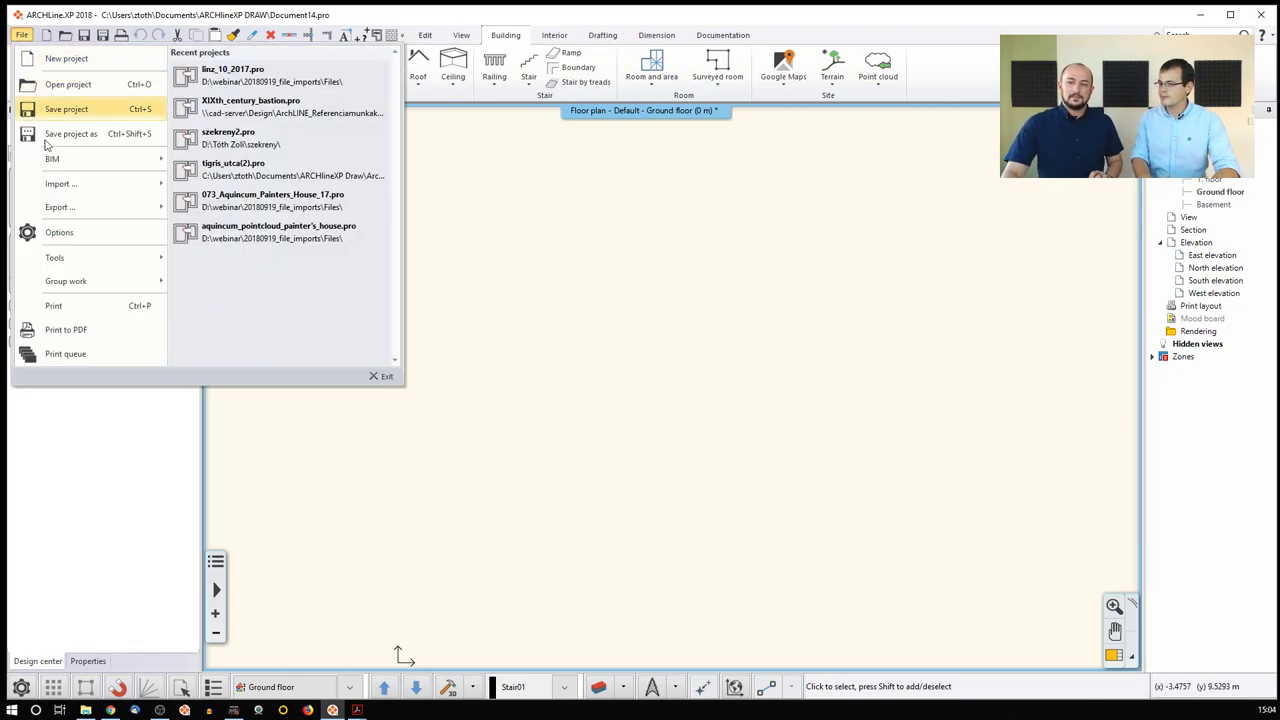
mouse_move(63, 188)
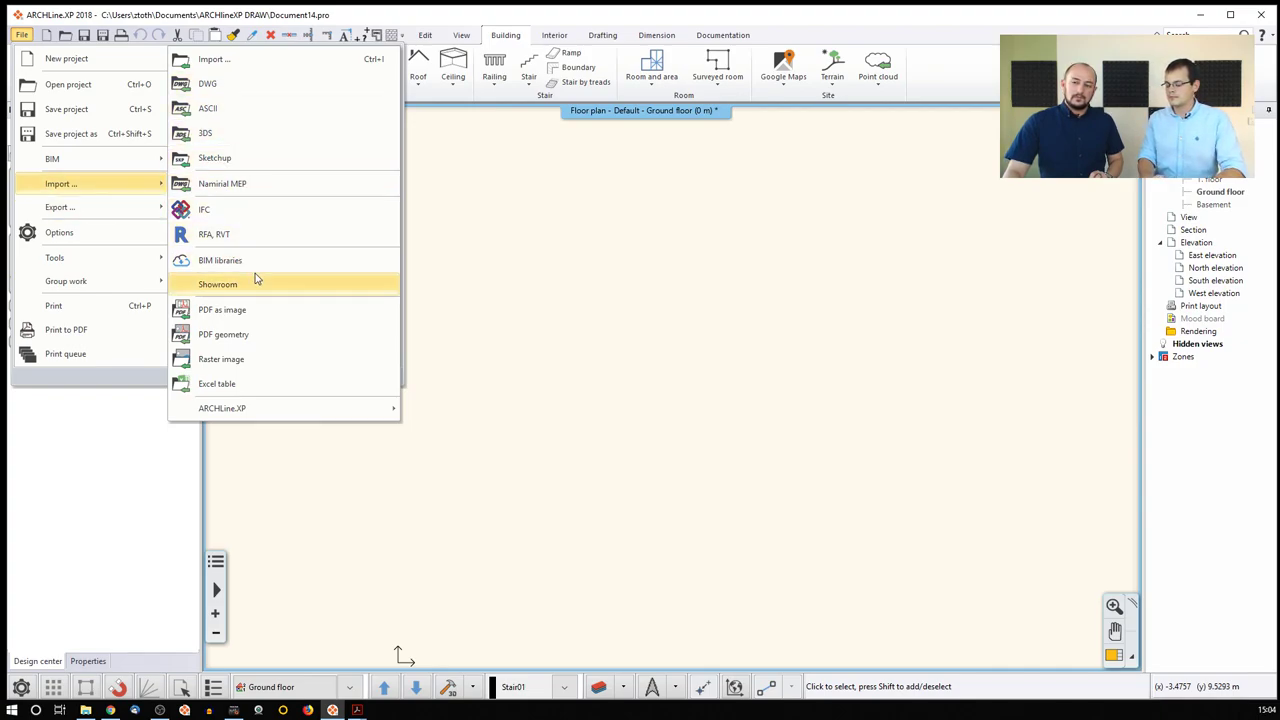
mouse_move(266, 279)
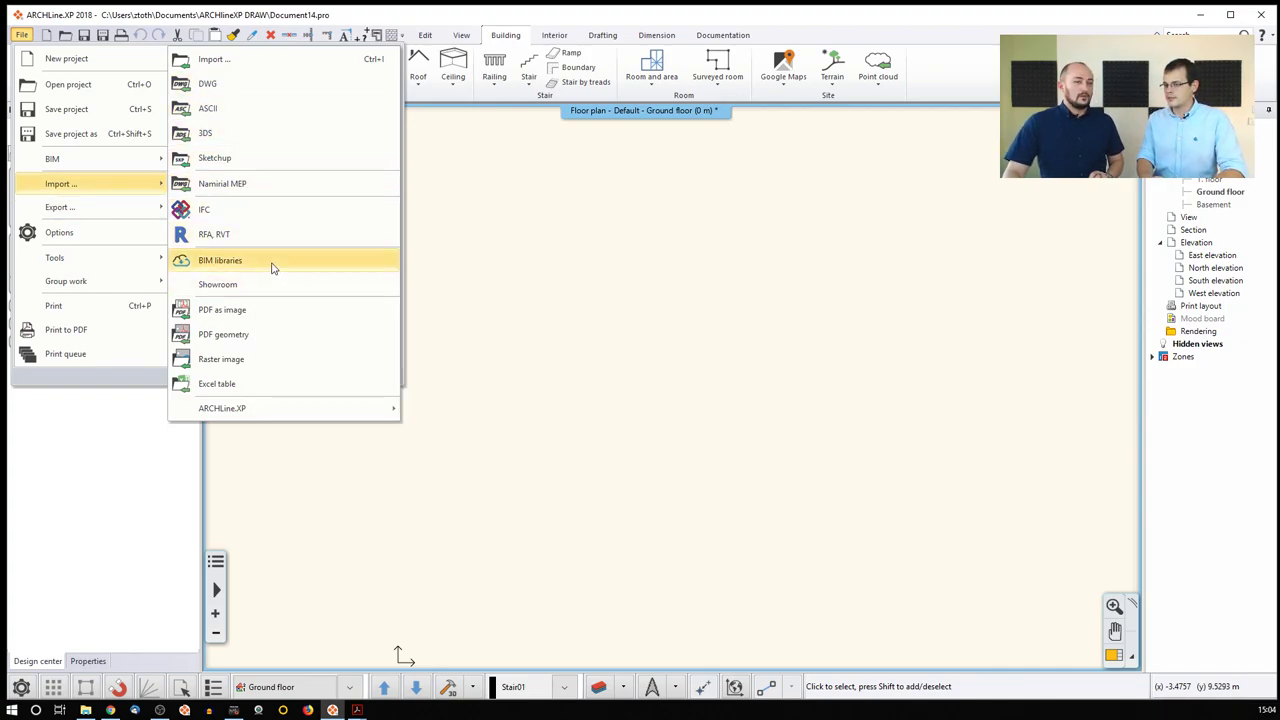
click(229, 62)
click(590, 466)
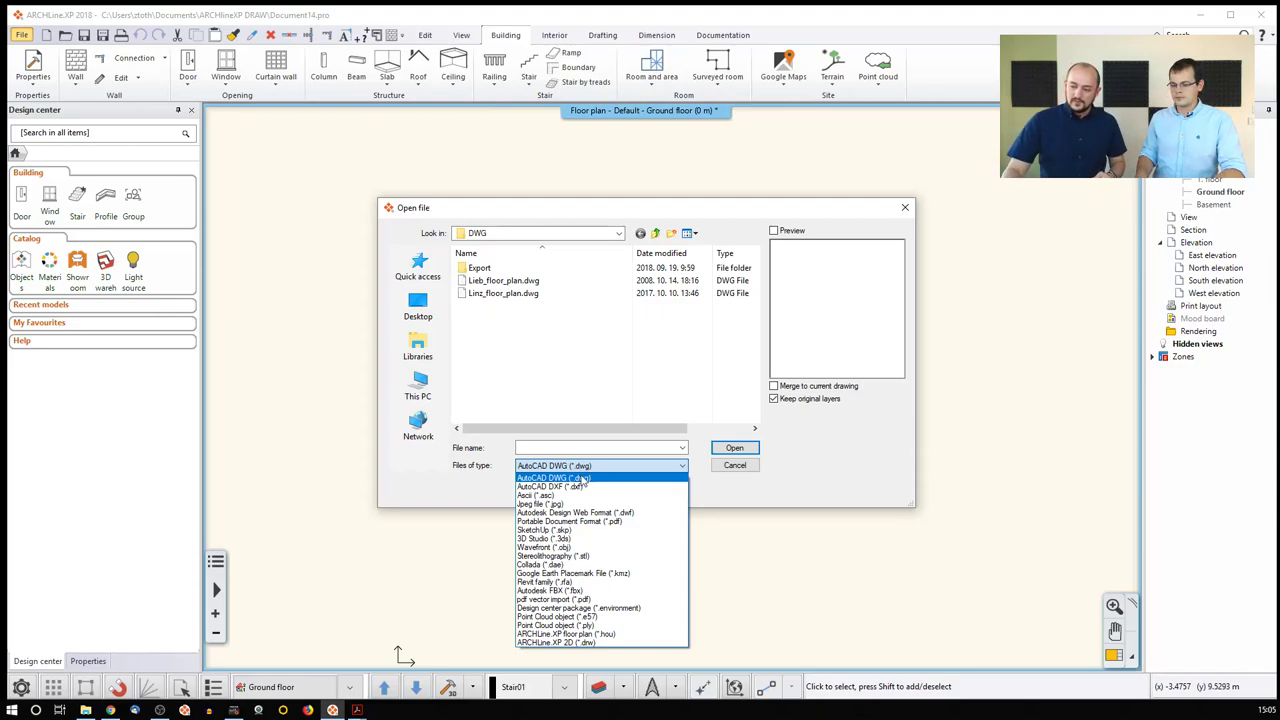
Keep AutoCAD DWG as the file type and open Linz_floor_plan.dwg for import.
click(587, 478)
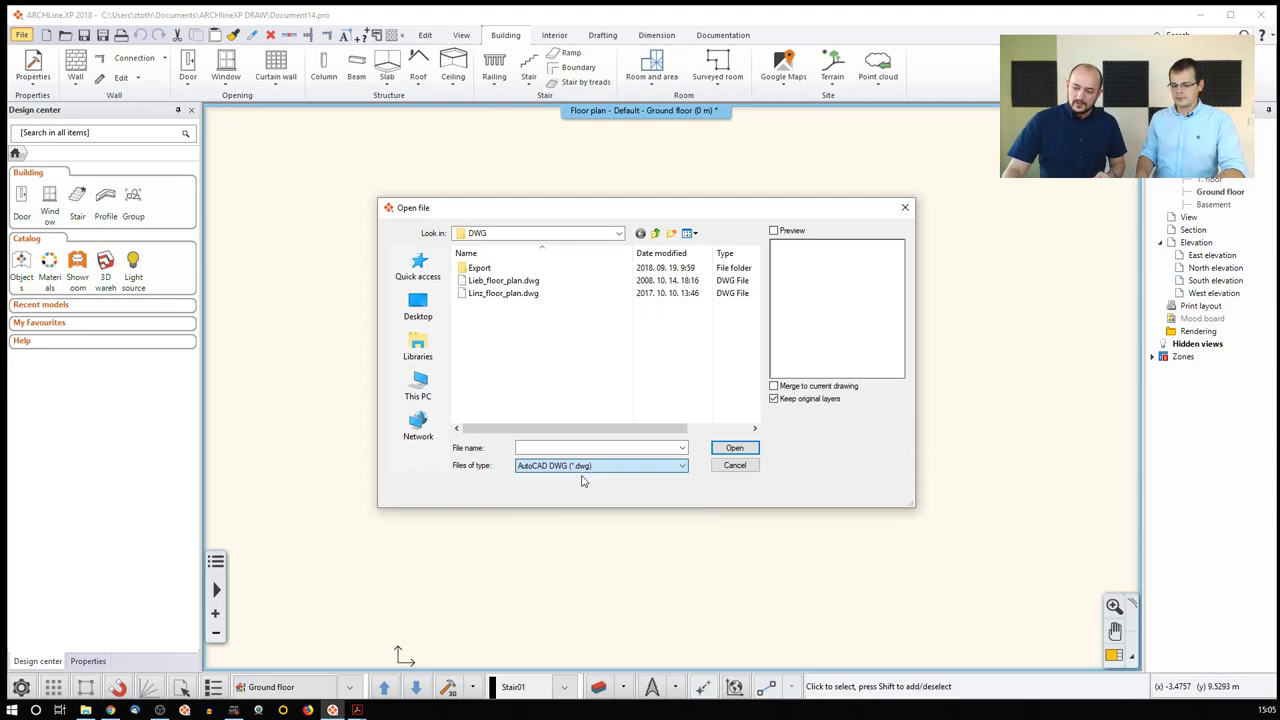
click(506, 296)
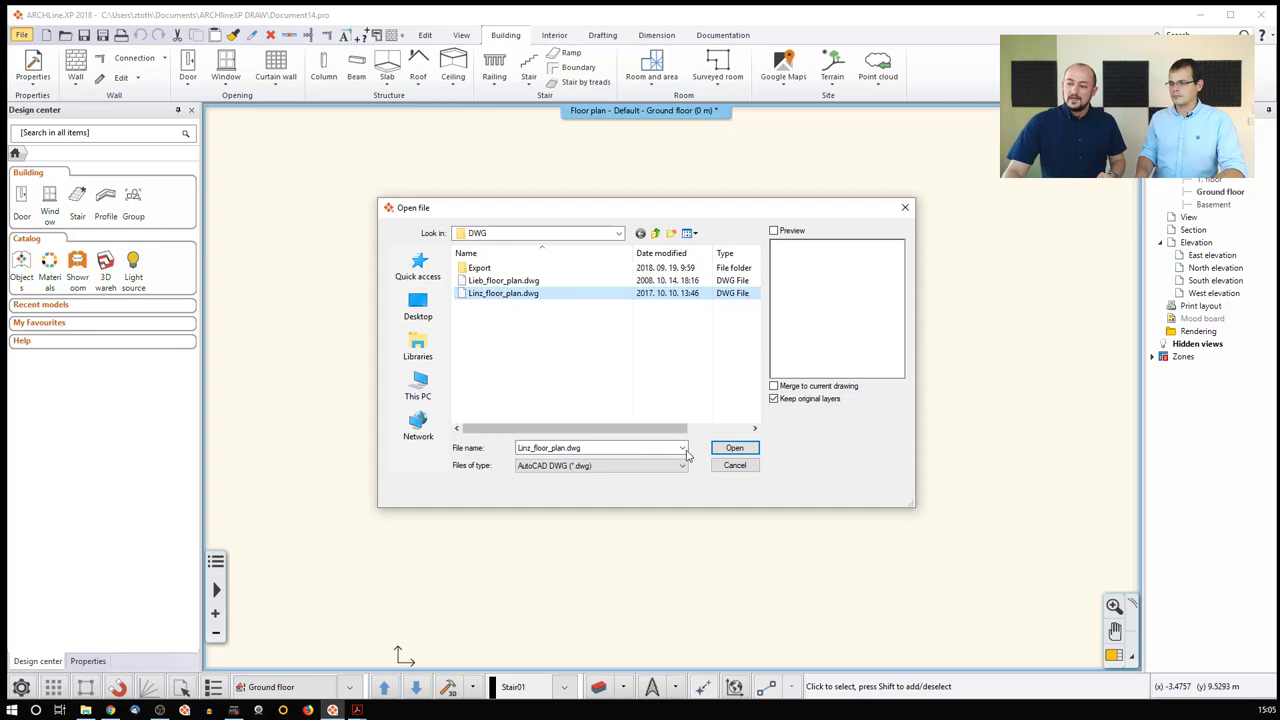
click(735, 449)
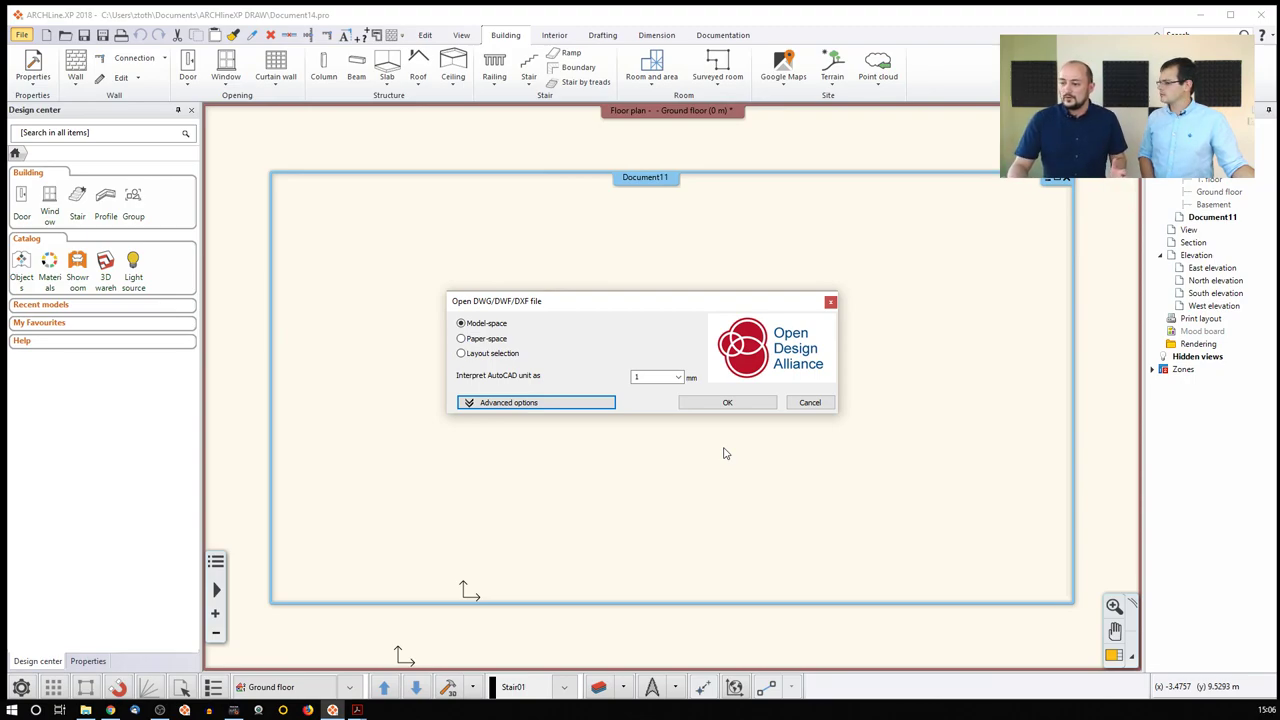
Accept Model-space and 1 mm AutoCAD units to import Linz_floor_plan.
click(729, 405)
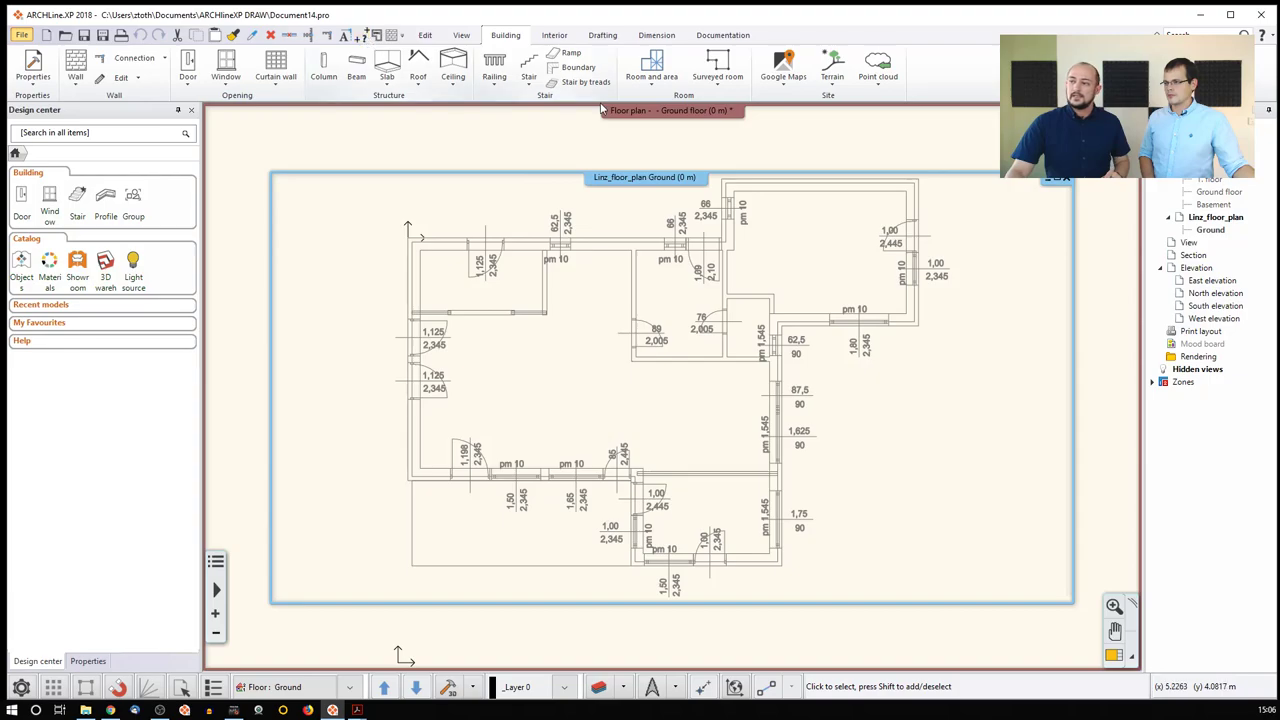
Add the Distance measuring tool from Dimension > Measure to the Quick Access Toolbar.
click(672, 37)
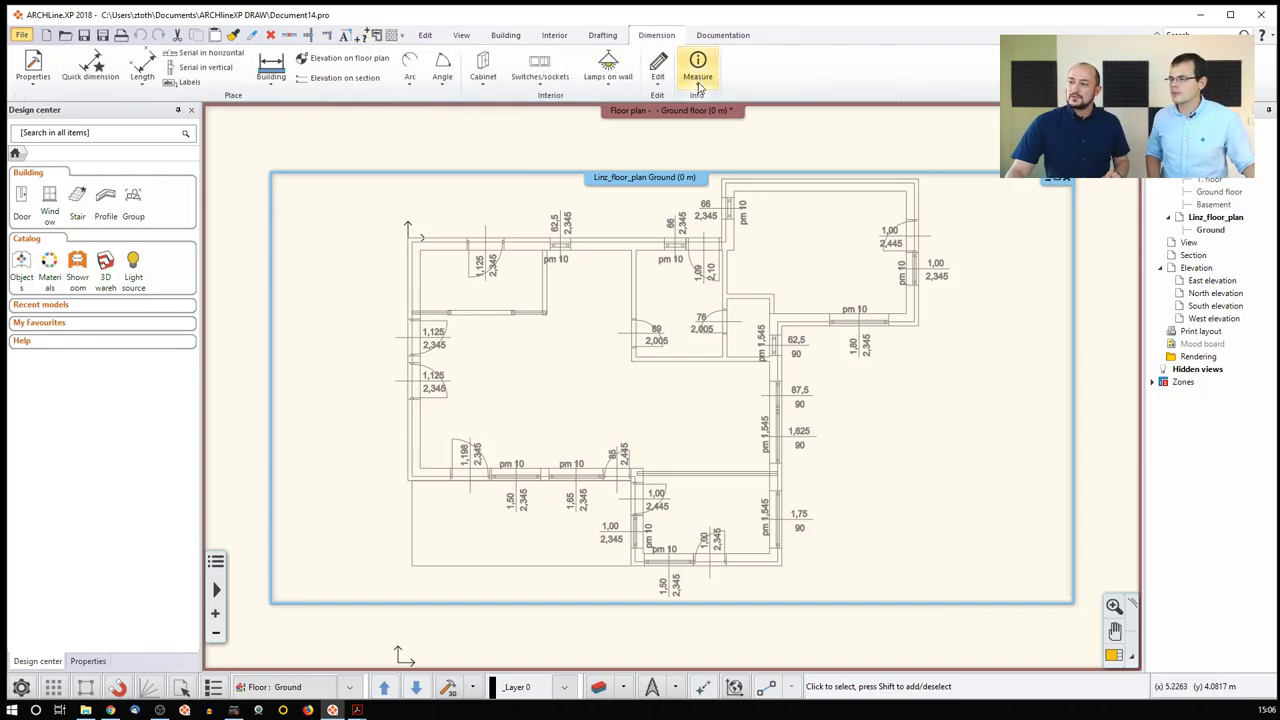
click(698, 70)
right_click(746, 108)
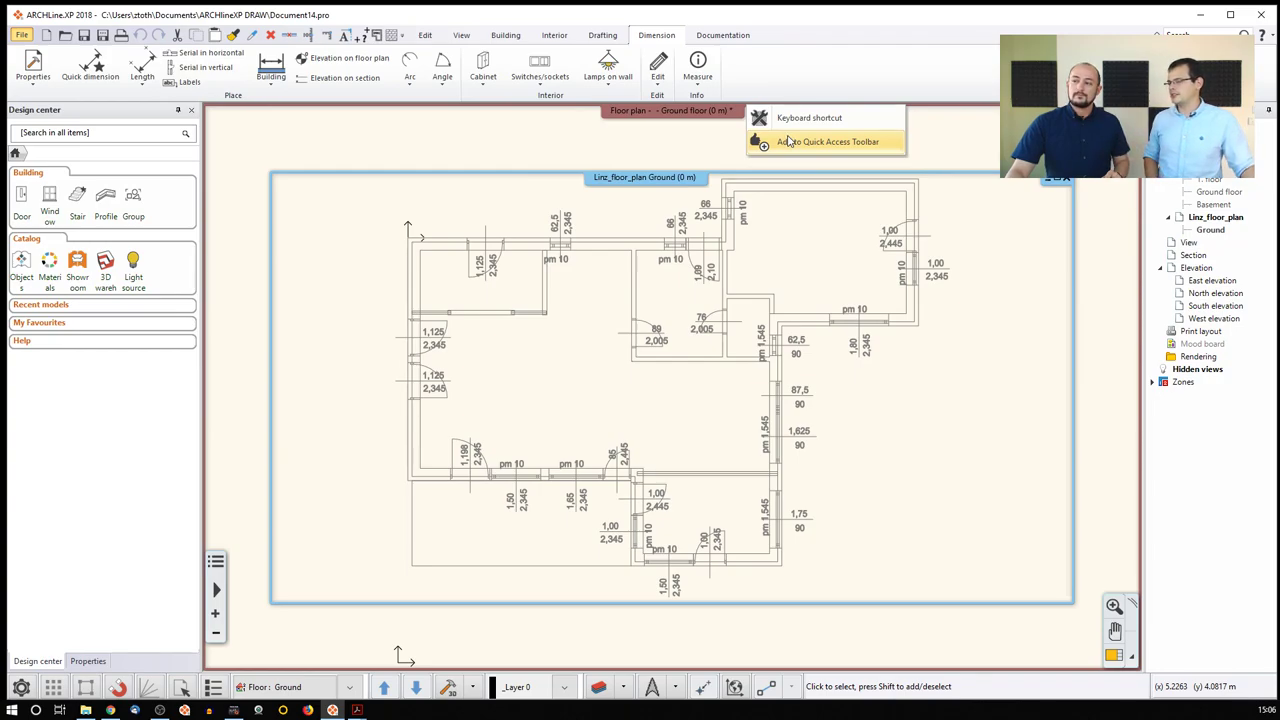
click(789, 141)
Measure the span along the plan's top wall, then return to the Building tools.
click(369, 38)
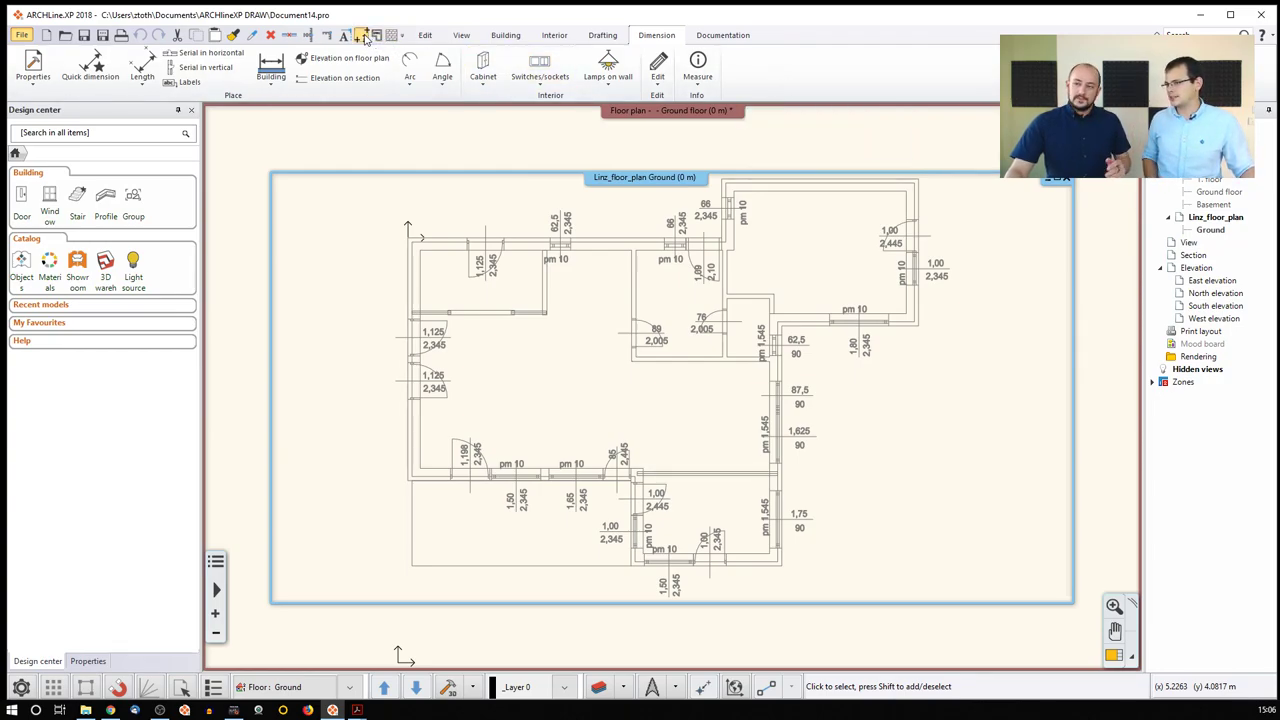
click(420, 250)
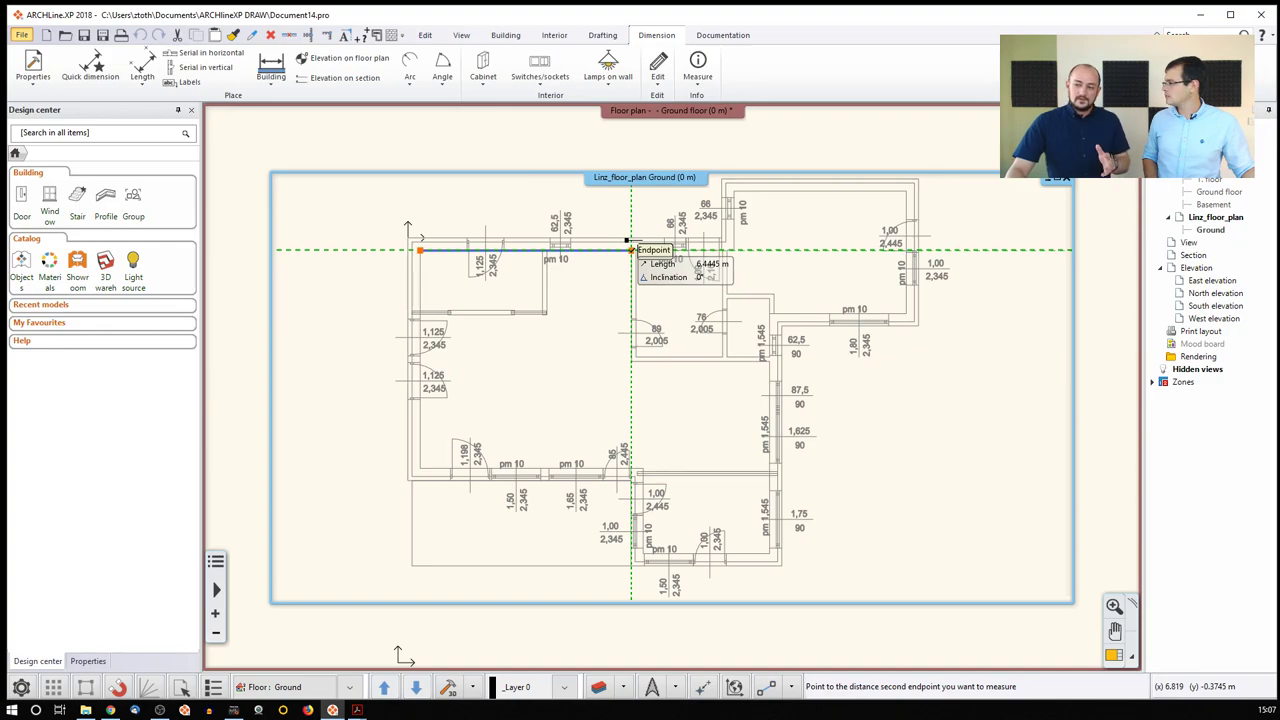
click(630, 250)
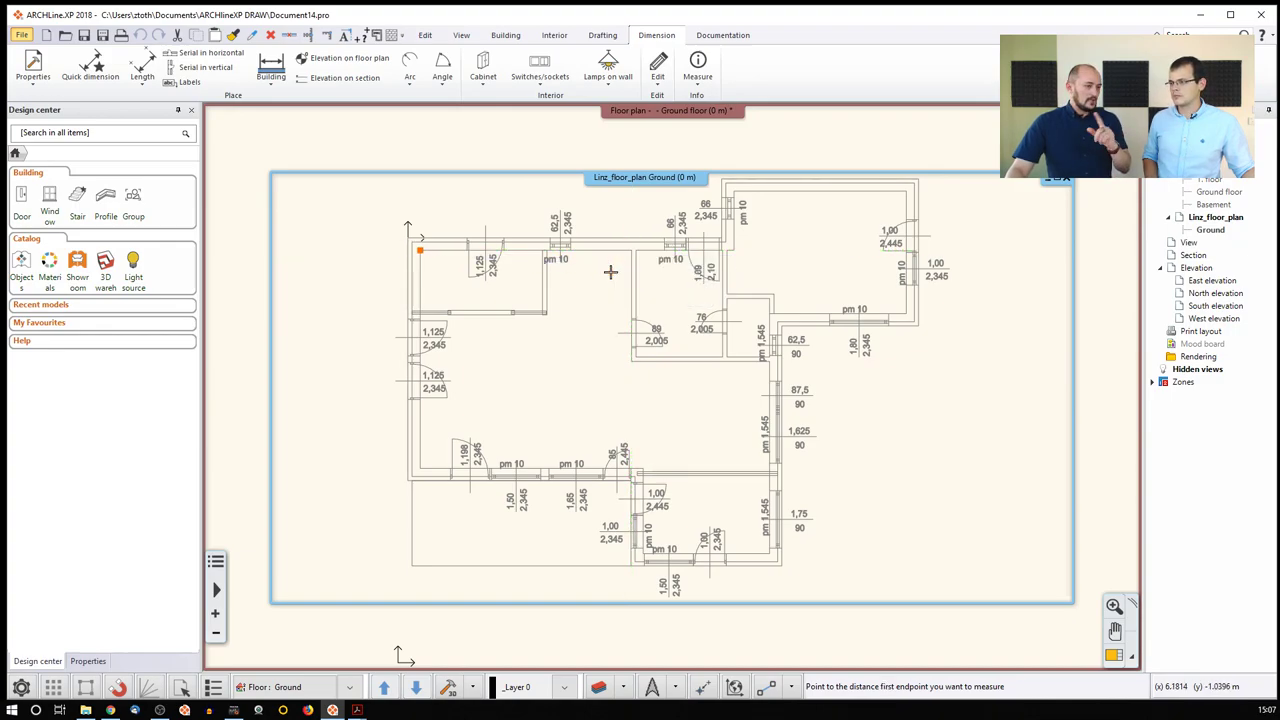
key(Escape)
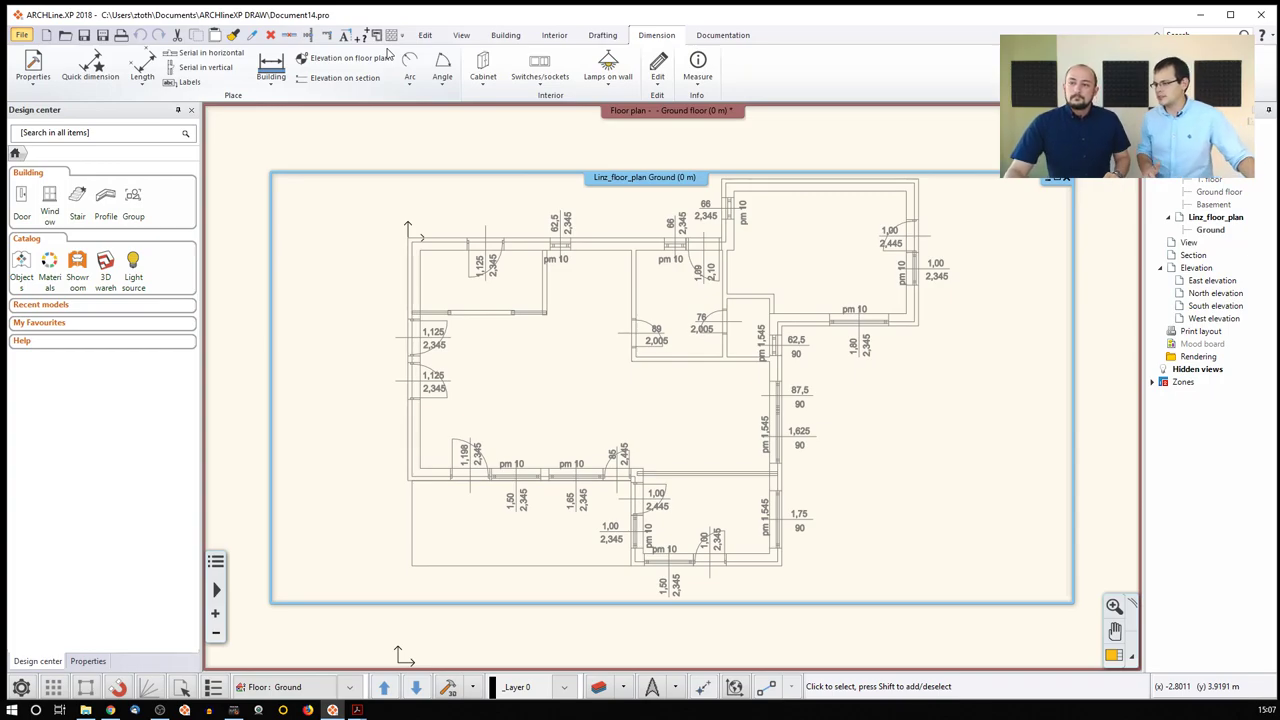
click(494, 39)
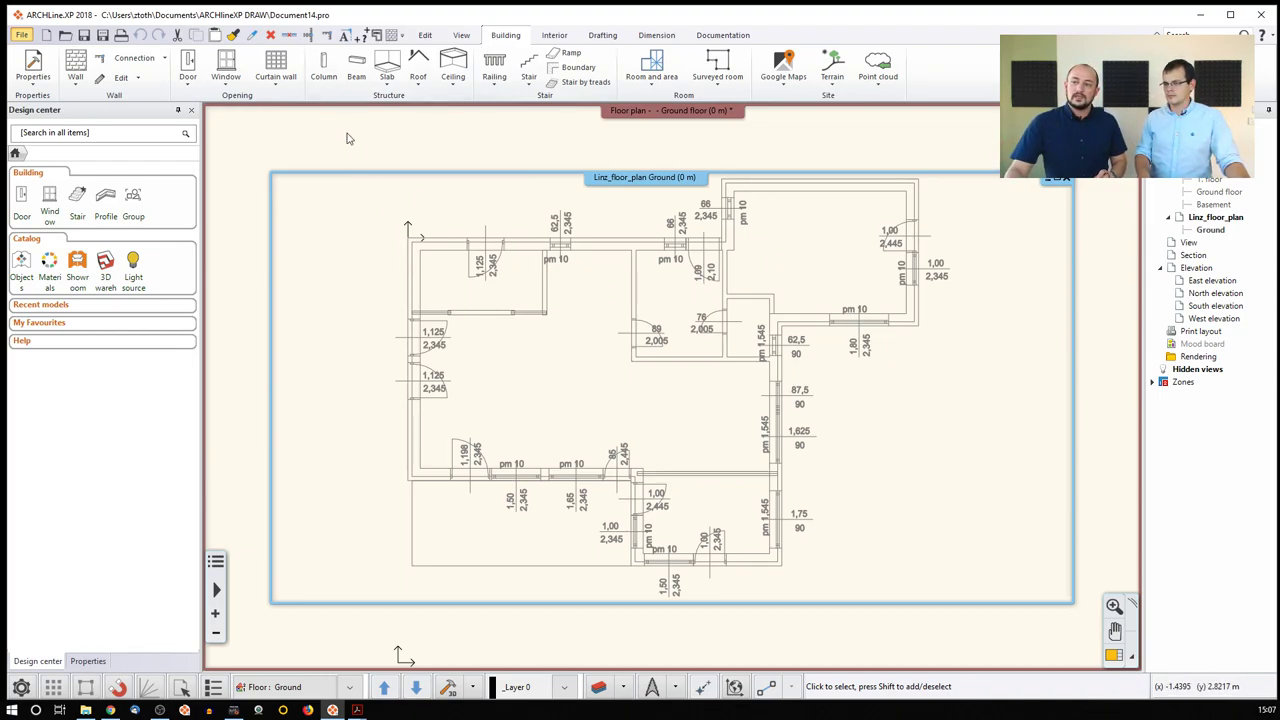
Trace the left wall from the plan's top-left to lower-left corner and show a 3D view.
click(75, 86)
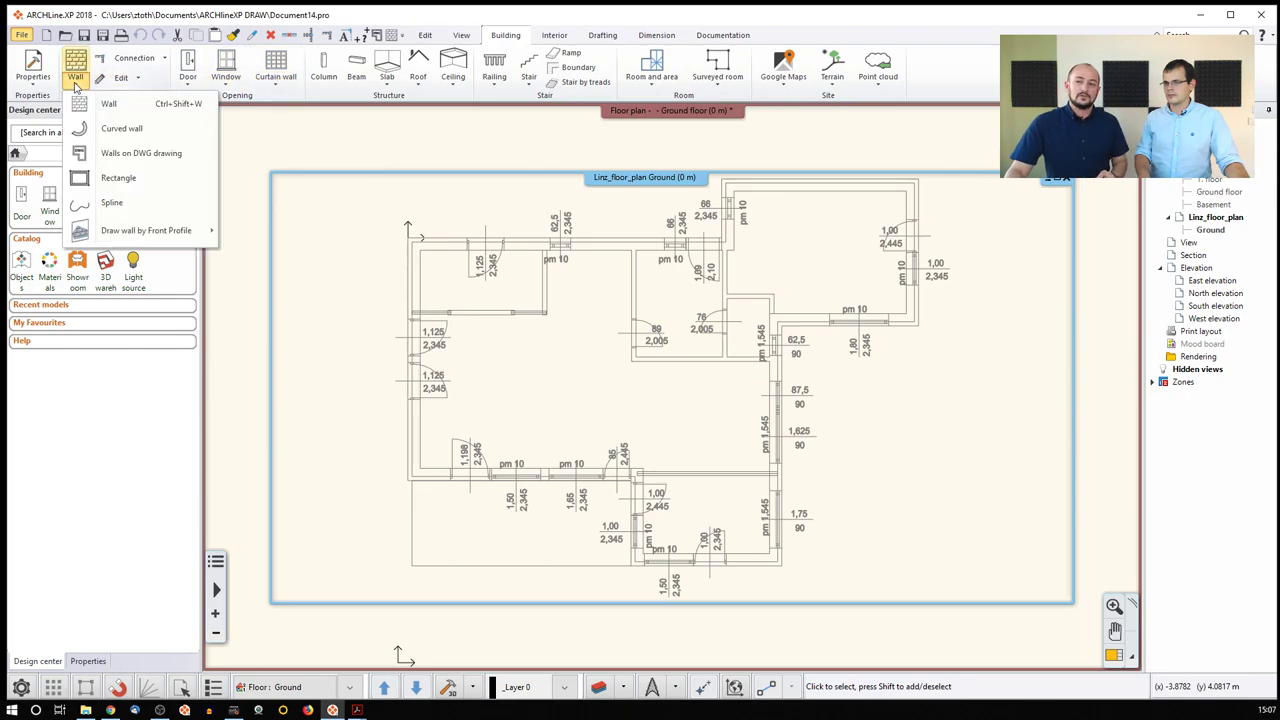
click(169, 157)
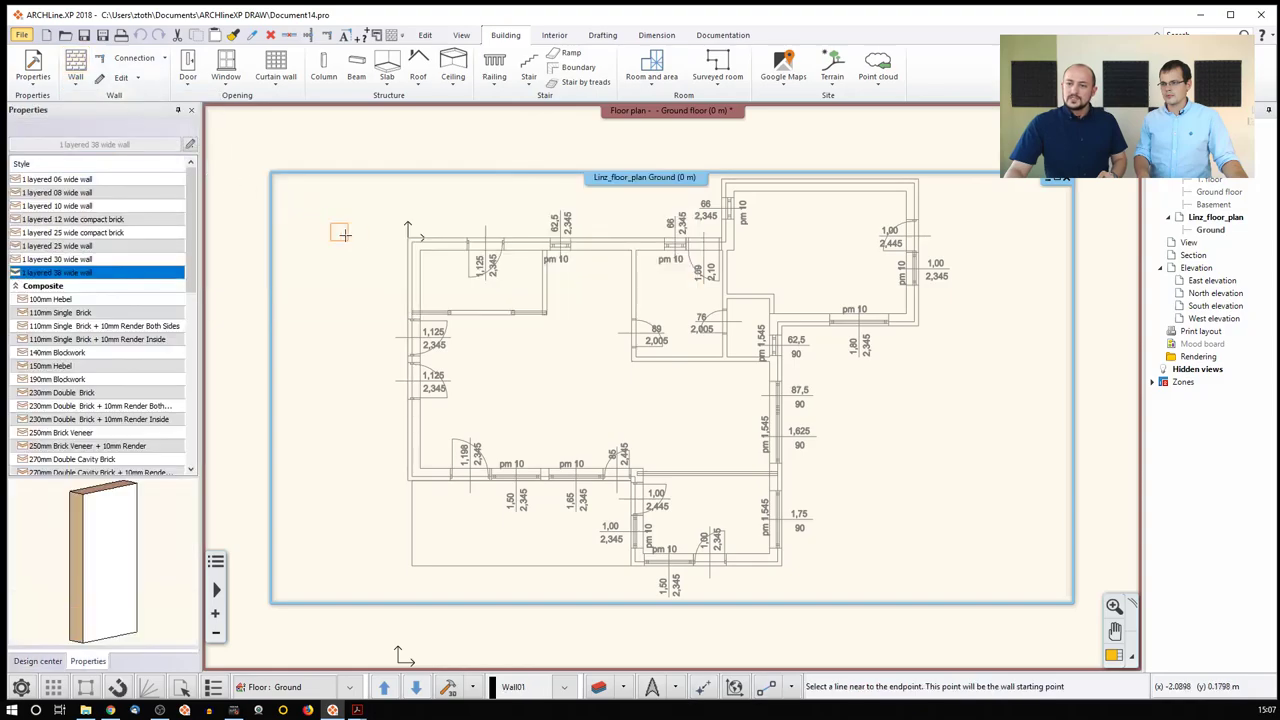
click(404, 250)
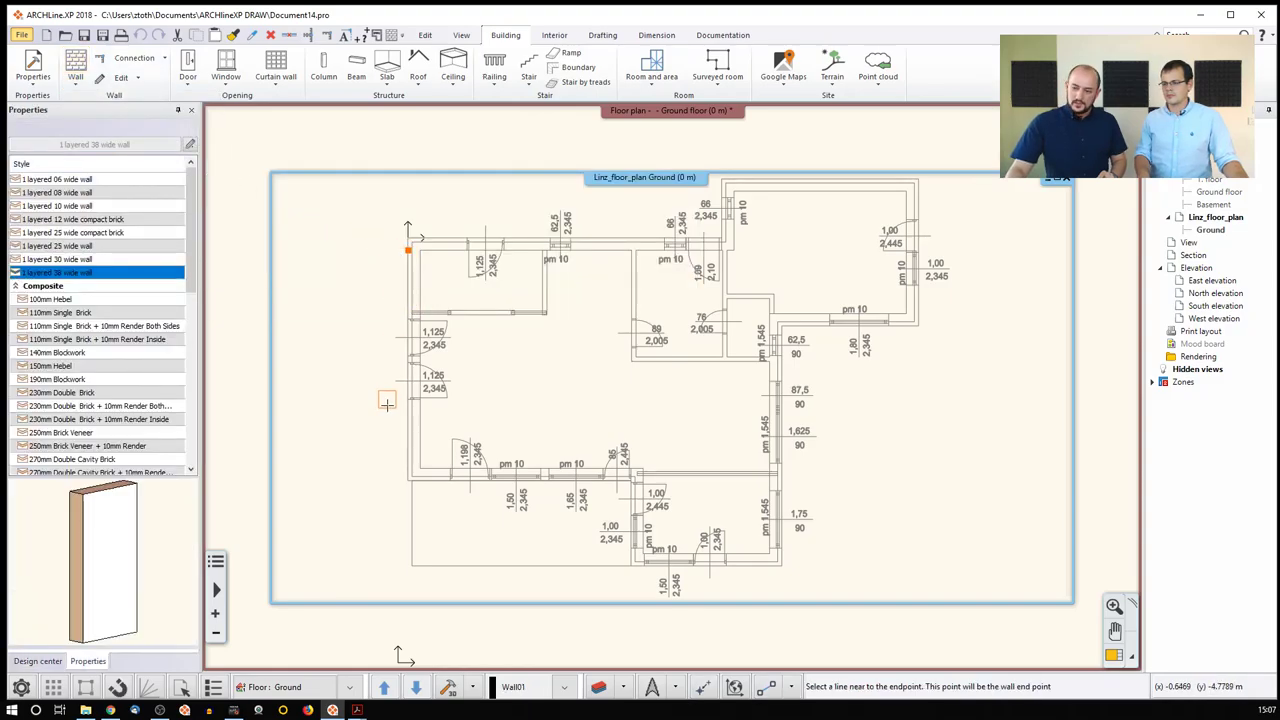
click(400, 466)
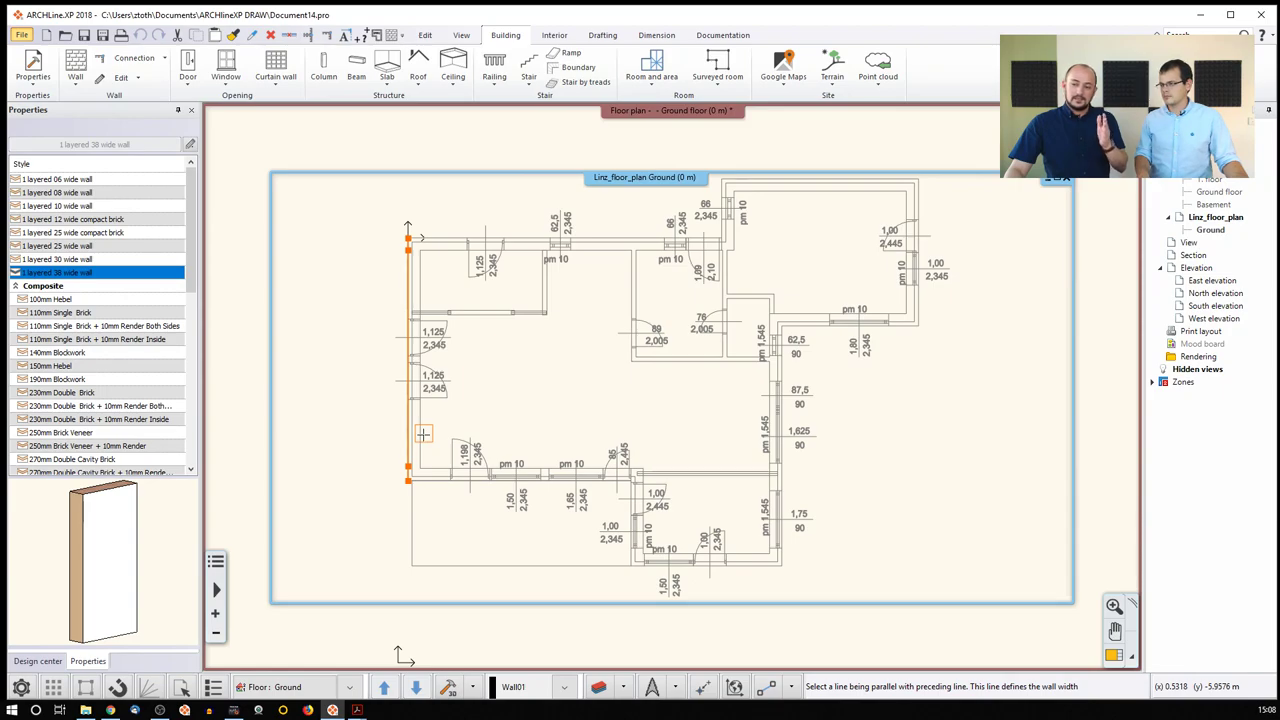
click(423, 433)
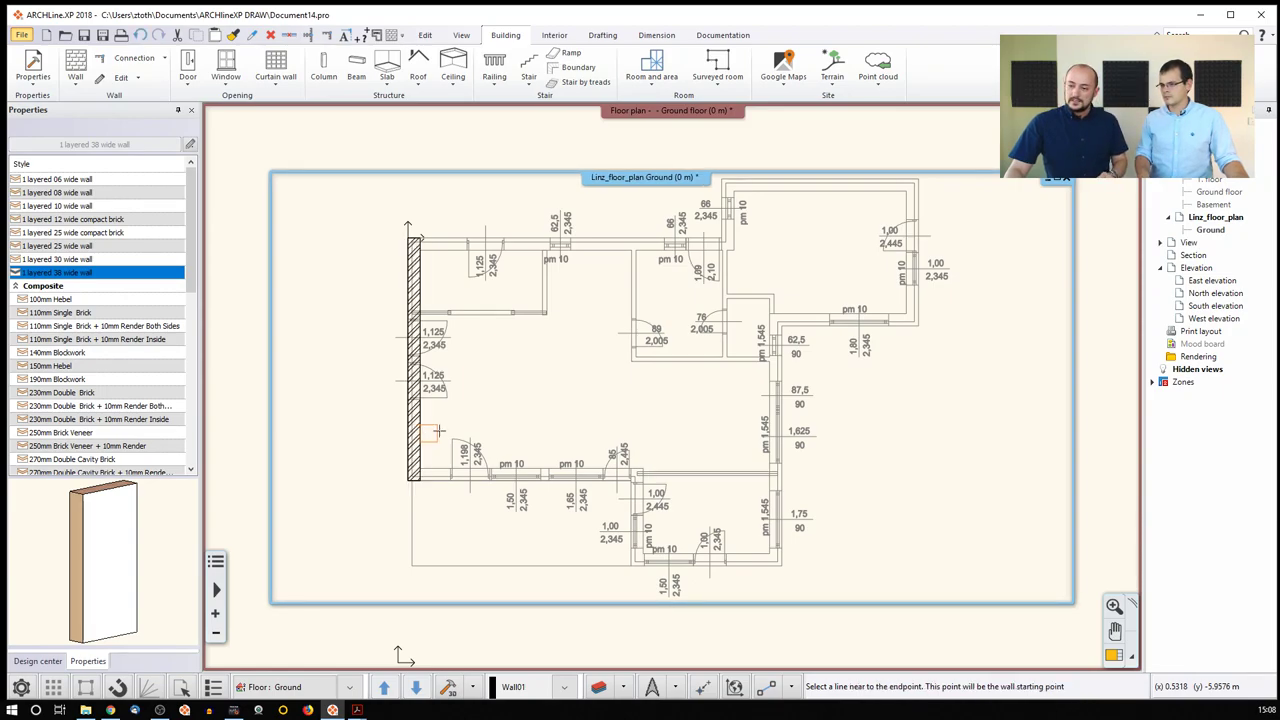
key(Escape)
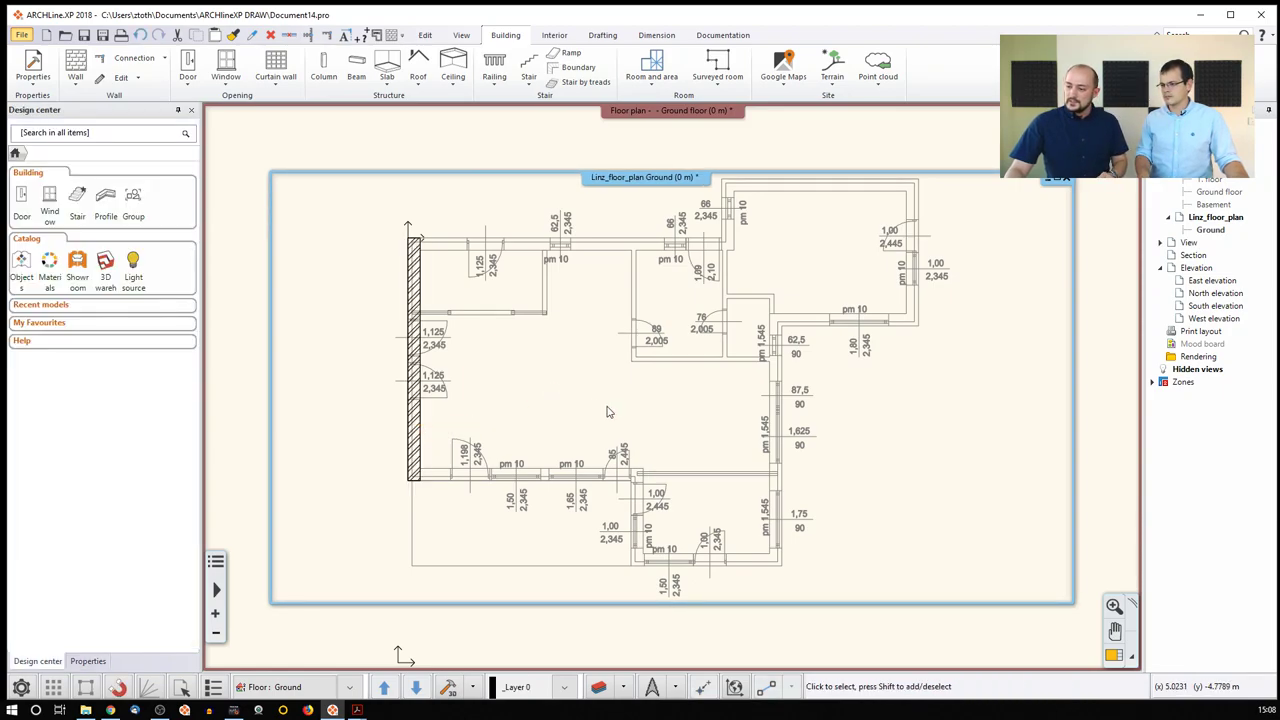
click(1113, 655)
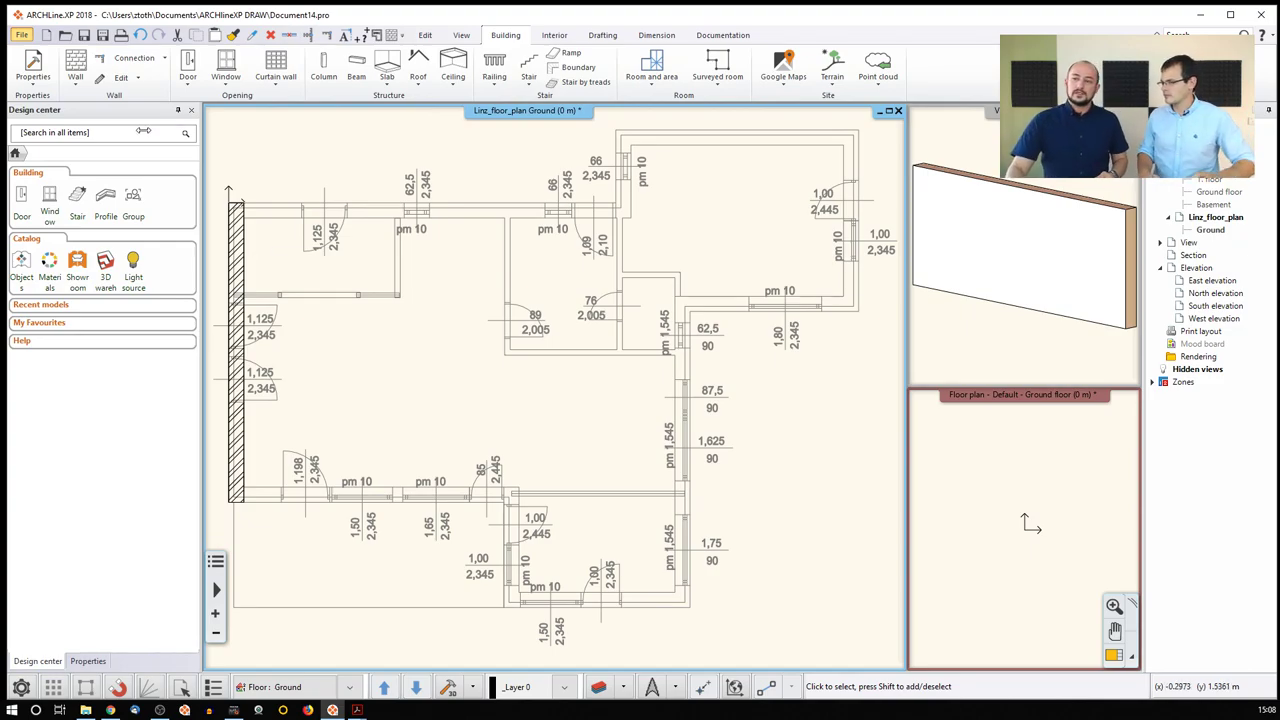
Trace the top wall and the short upper-right walls over the imported plan lines.
click(72, 77)
click(110, 154)
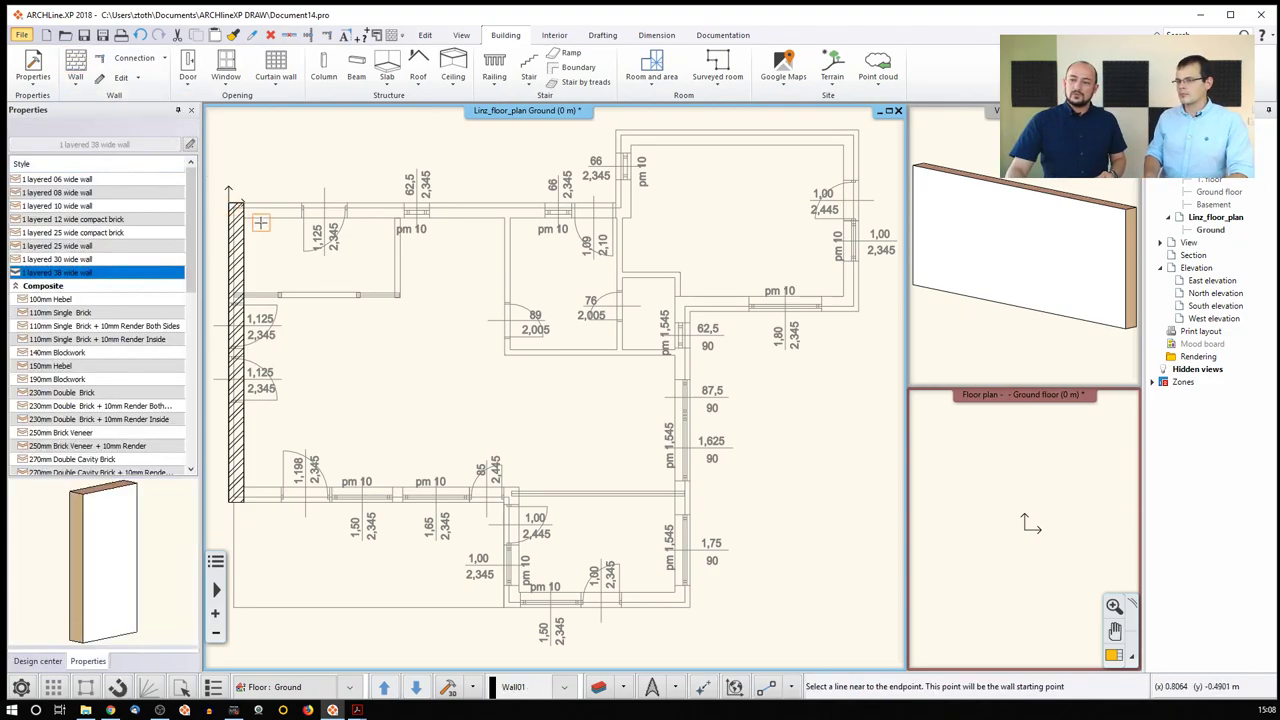
click(607, 203)
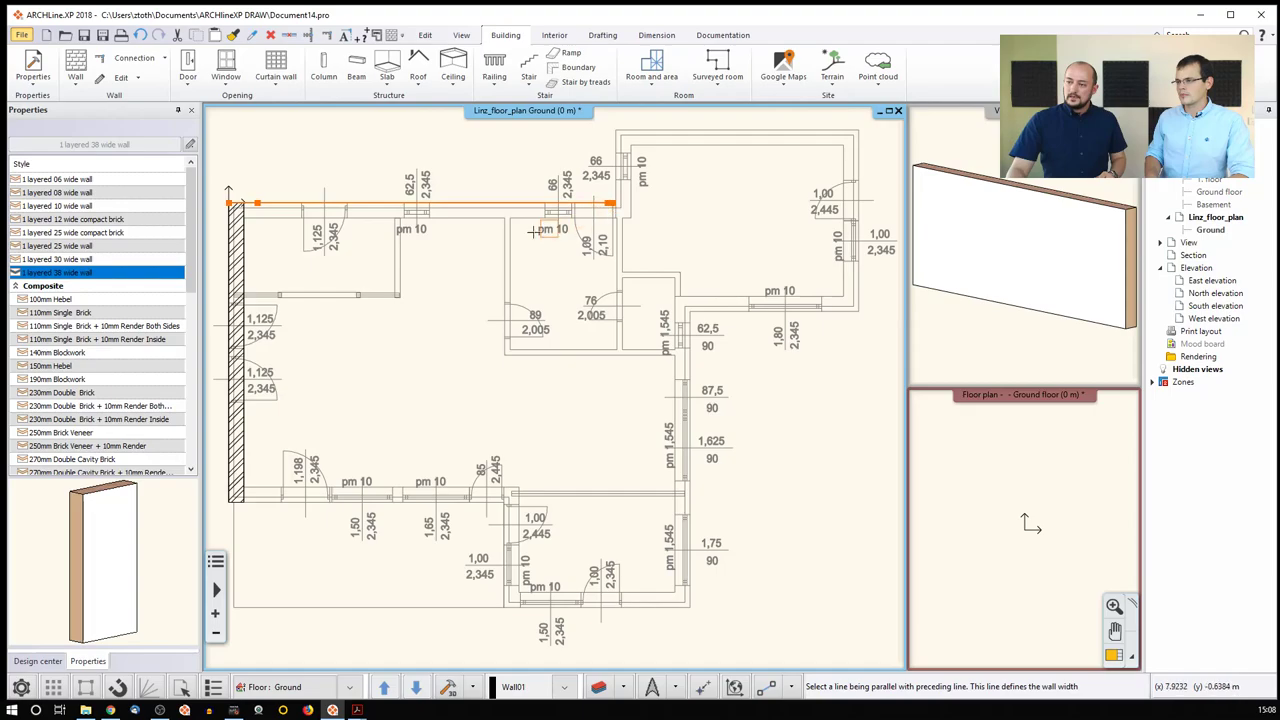
click(462, 220)
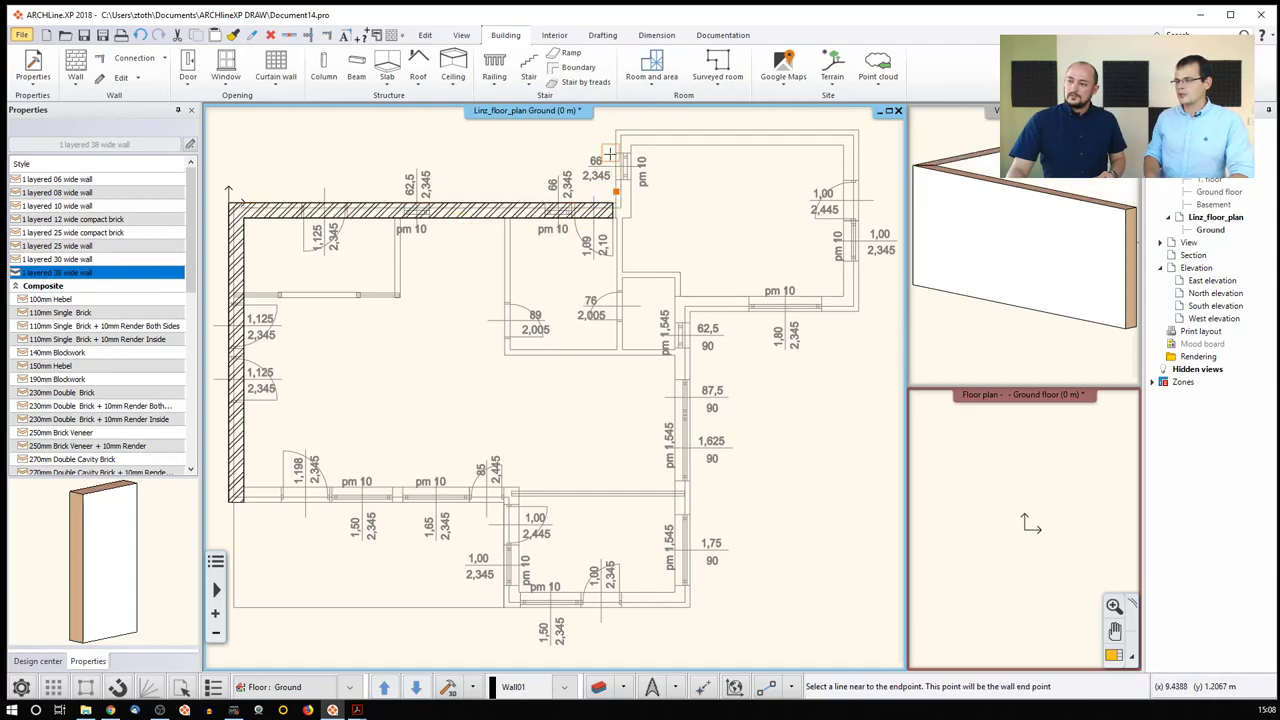
click(622, 170)
click(630, 201)
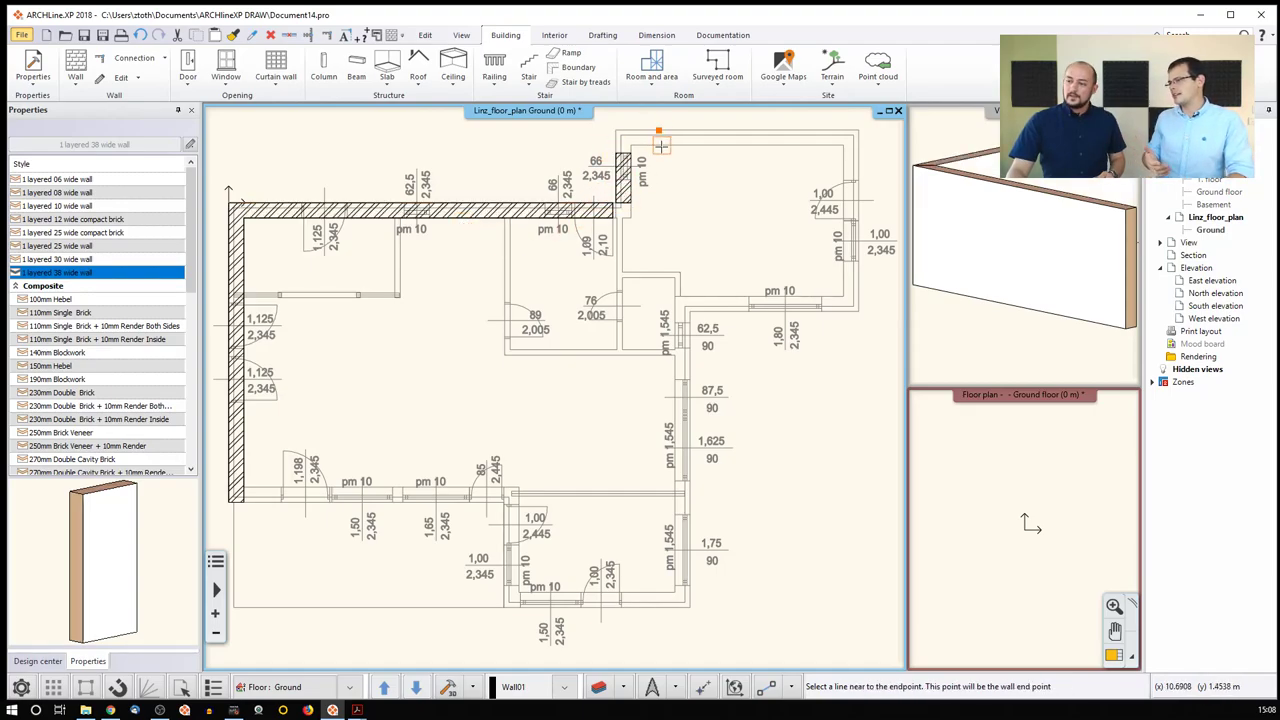
click(788, 146)
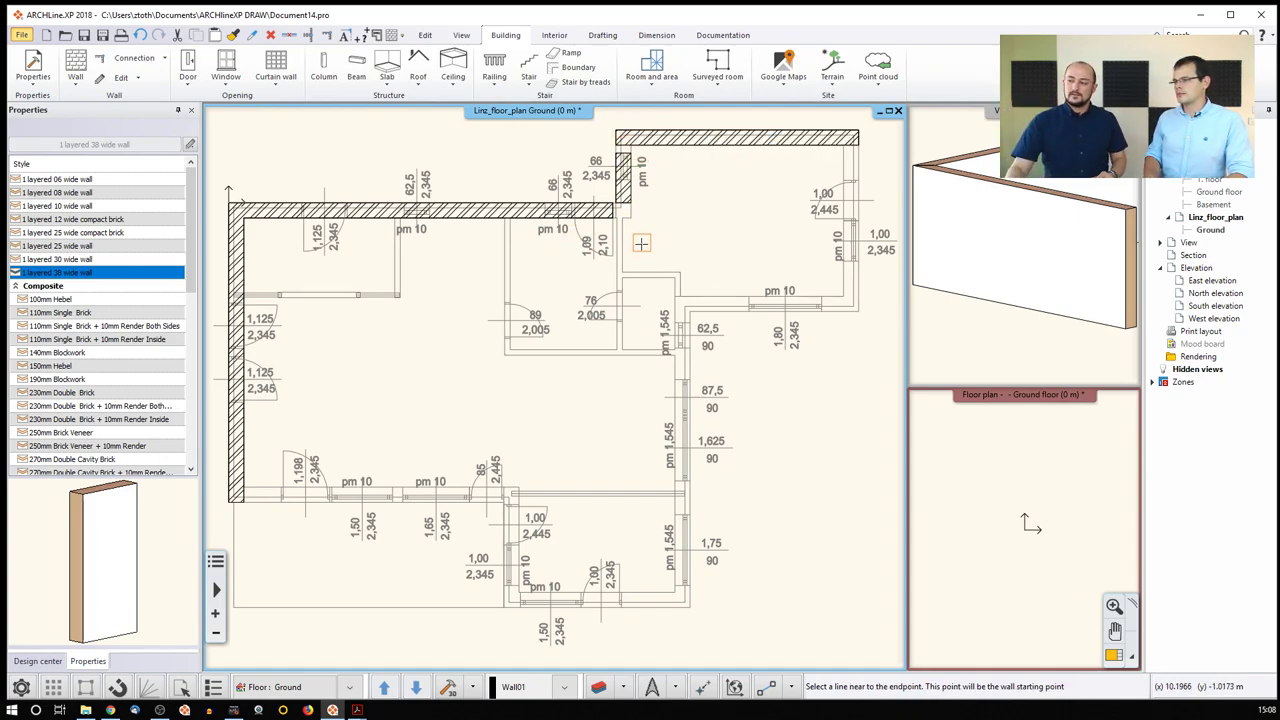
Trace the right-side walls and the bottom wall along the plan lines, then finish.
click(844, 280)
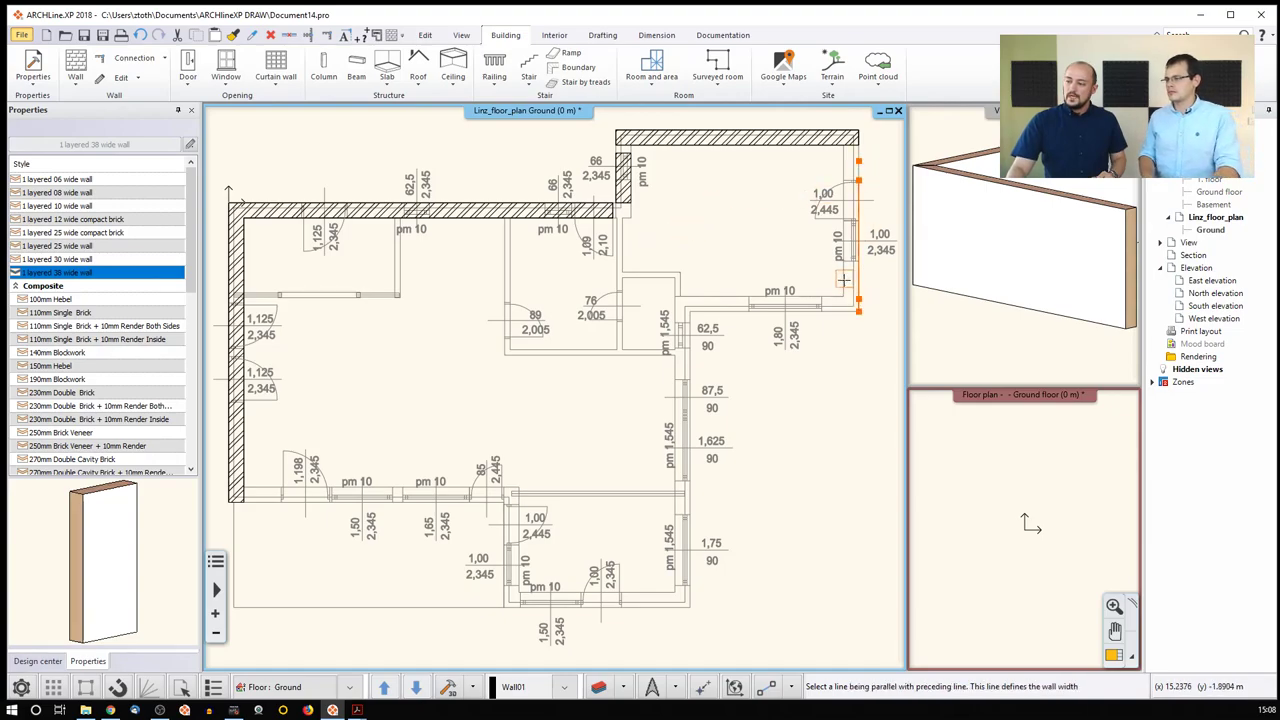
click(844, 280)
click(728, 310)
click(716, 298)
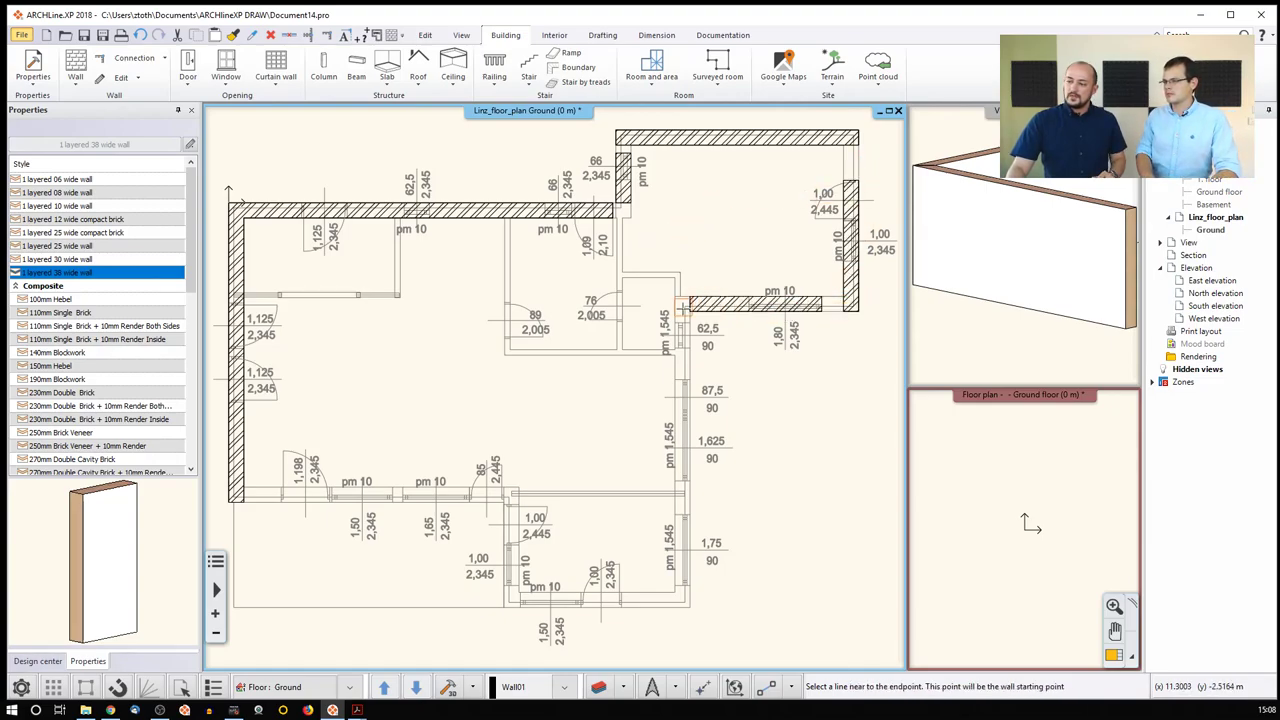
click(680, 306)
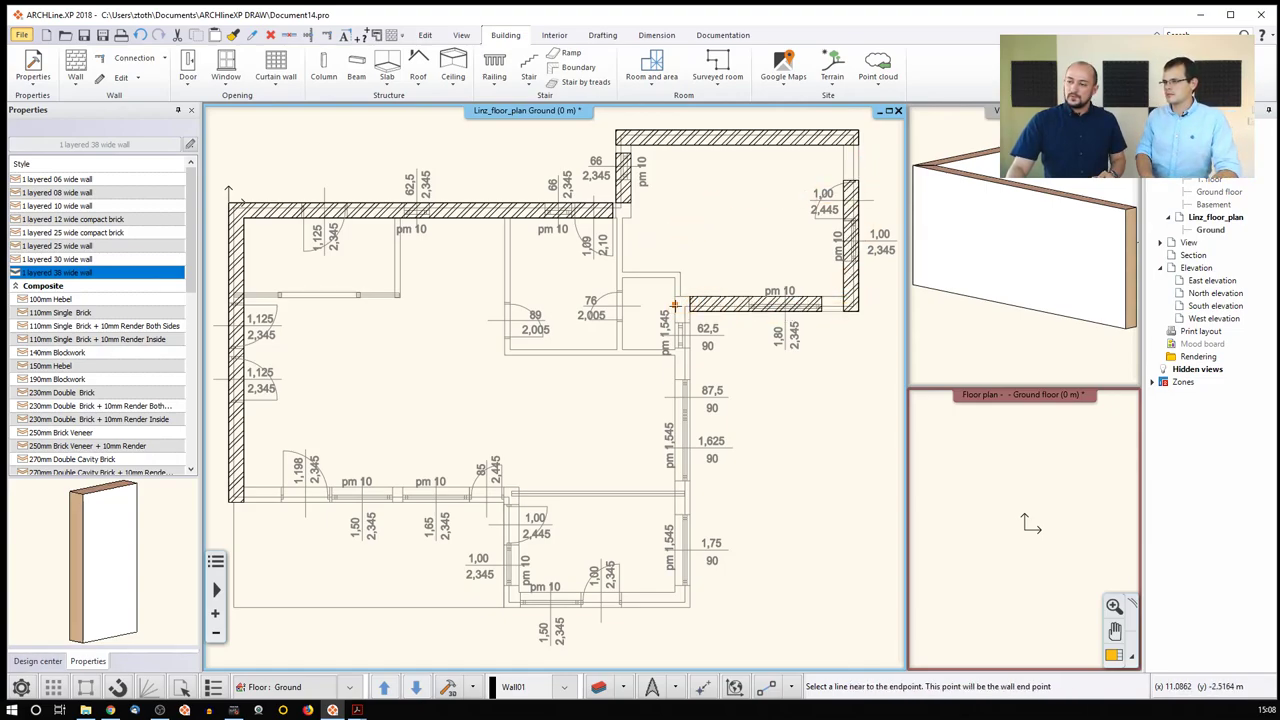
click(671, 587)
click(688, 585)
click(664, 593)
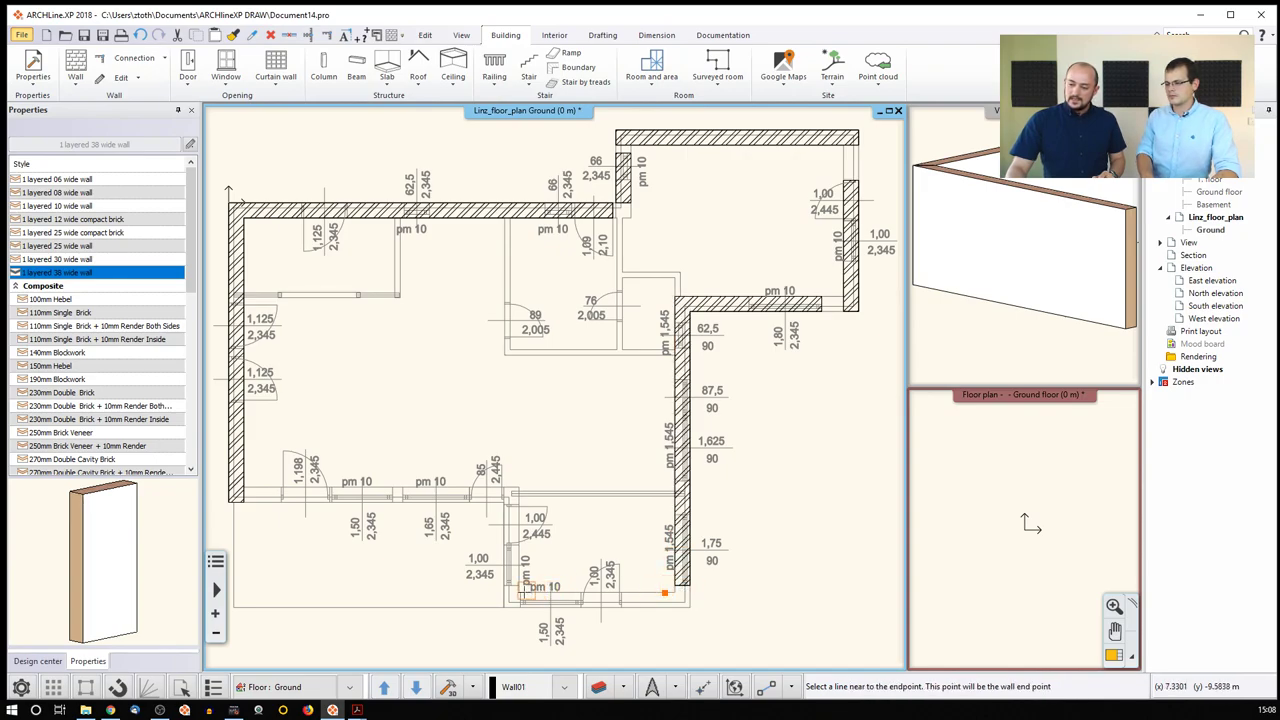
click(522, 590)
click(608, 612)
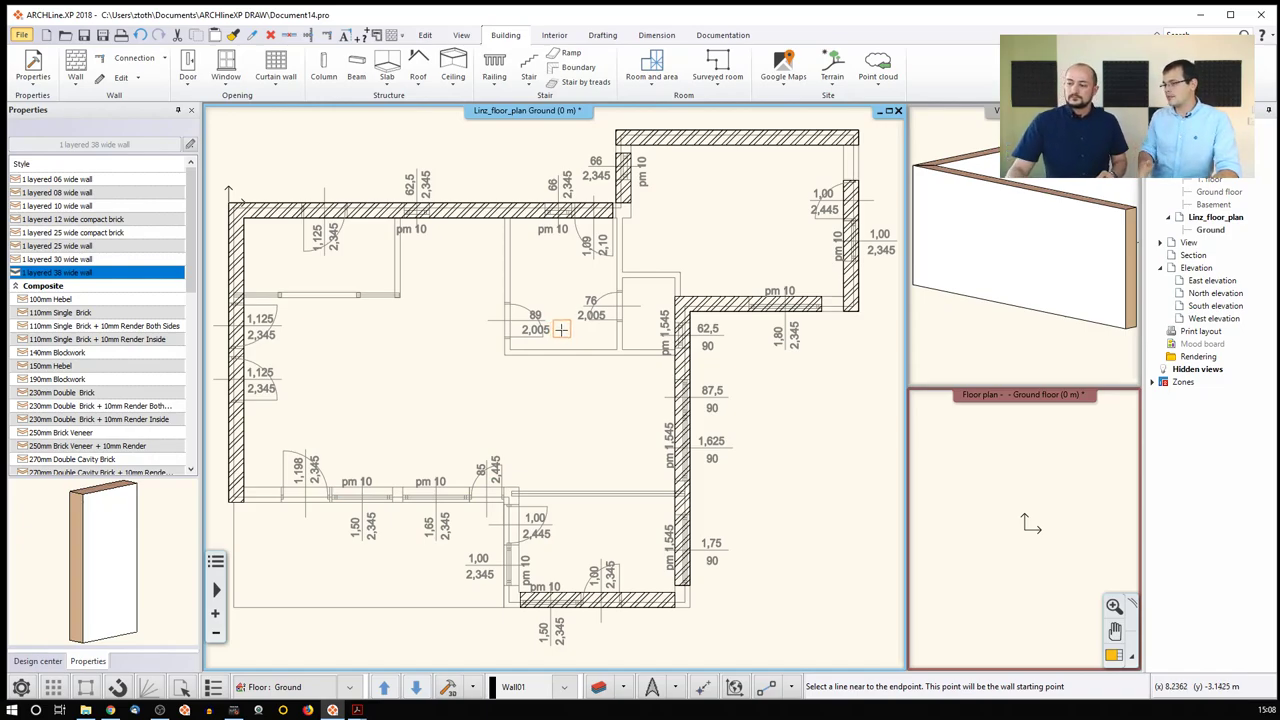
key(Escape)
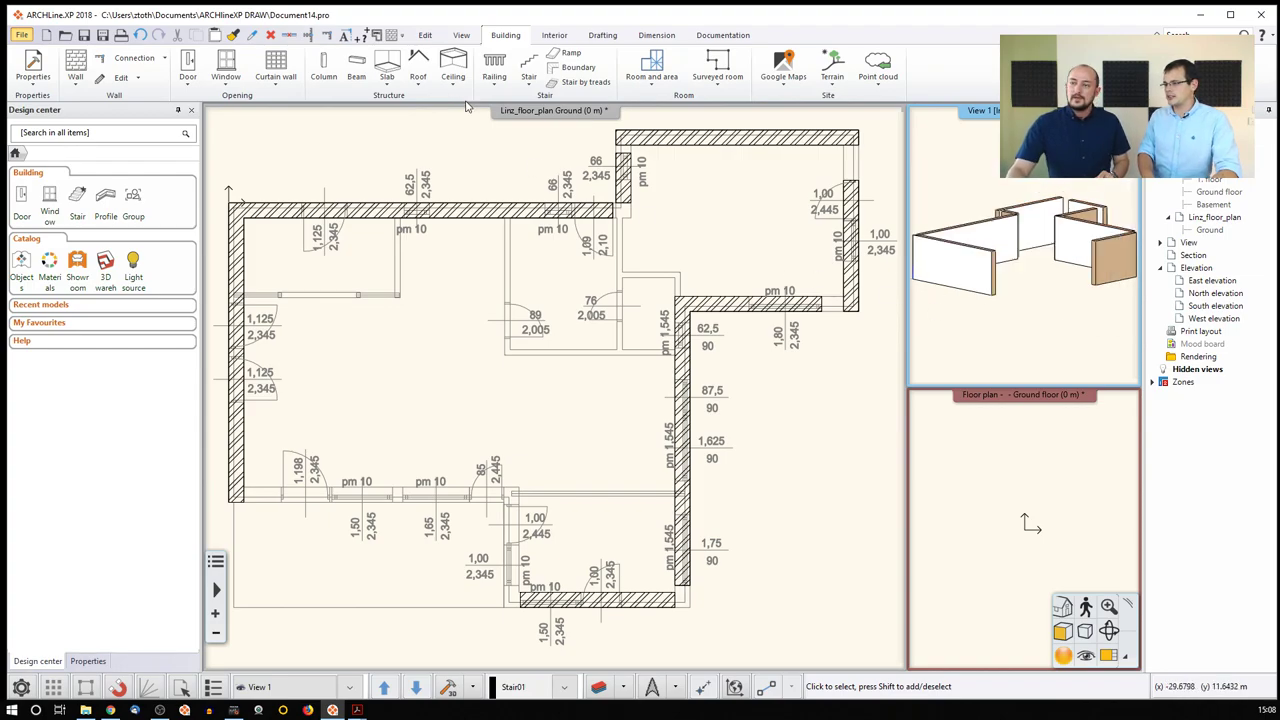
click(309, 35)
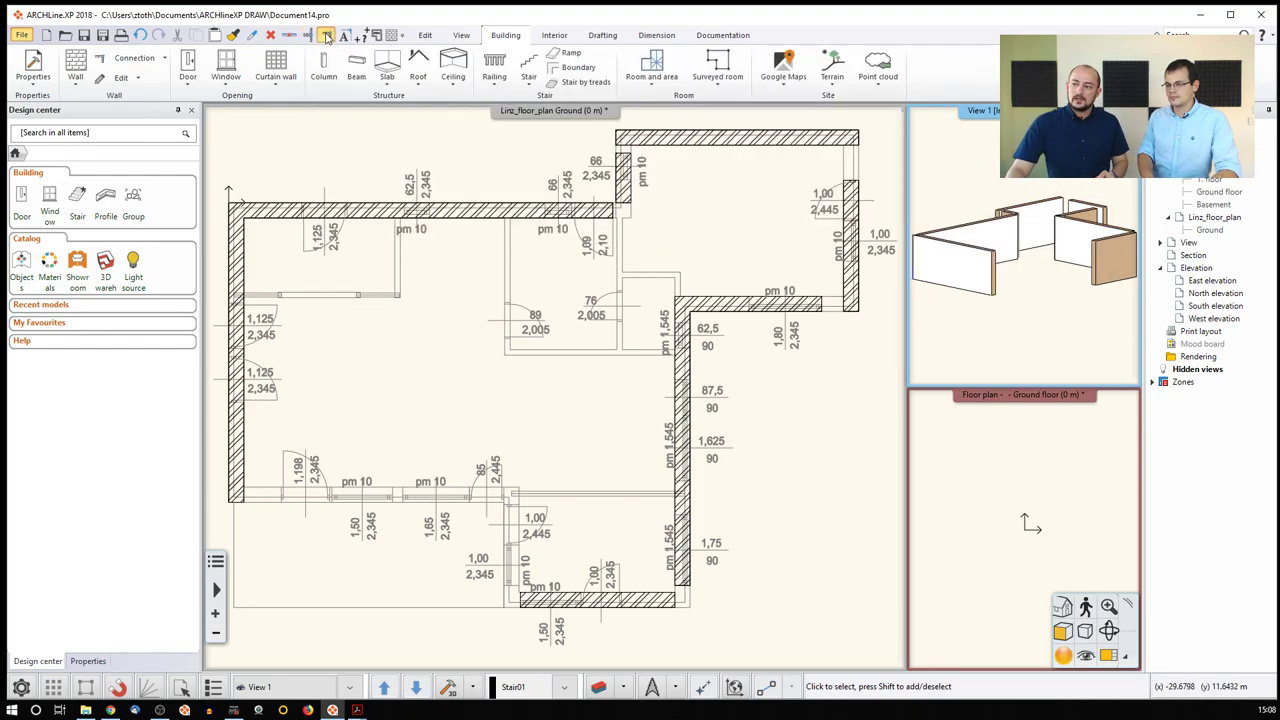
key(Escape)
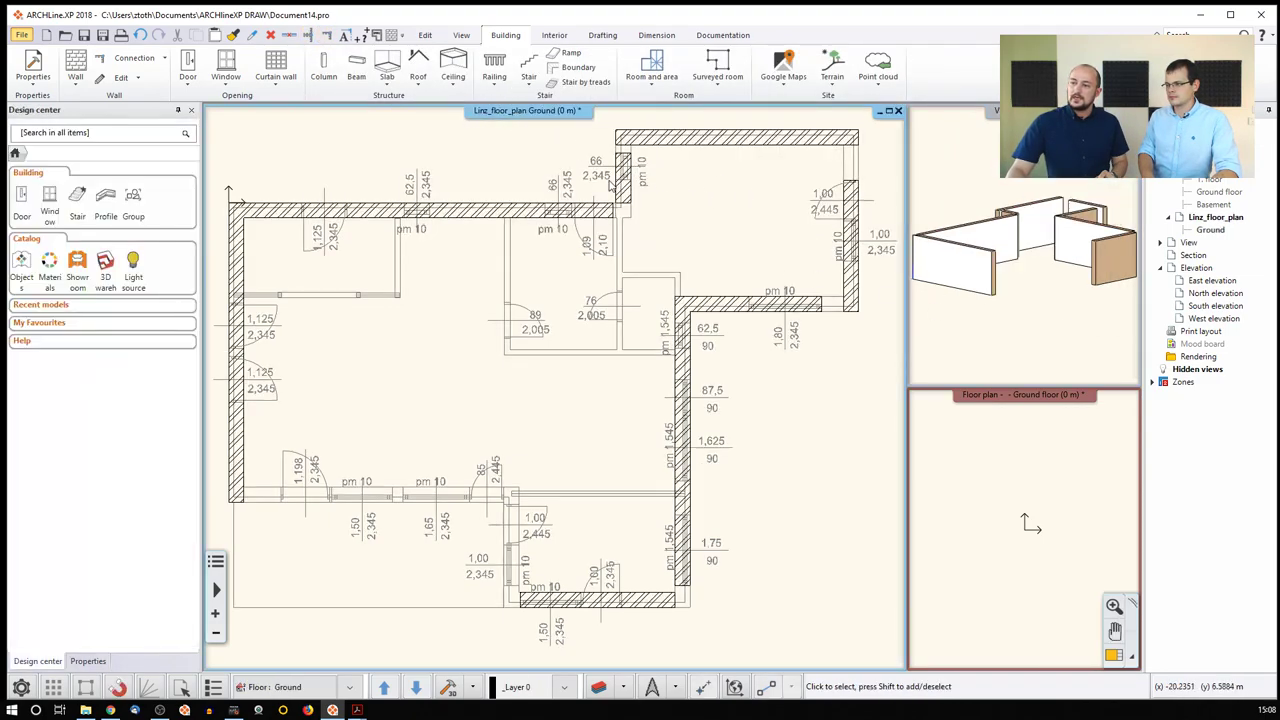
click(328, 36)
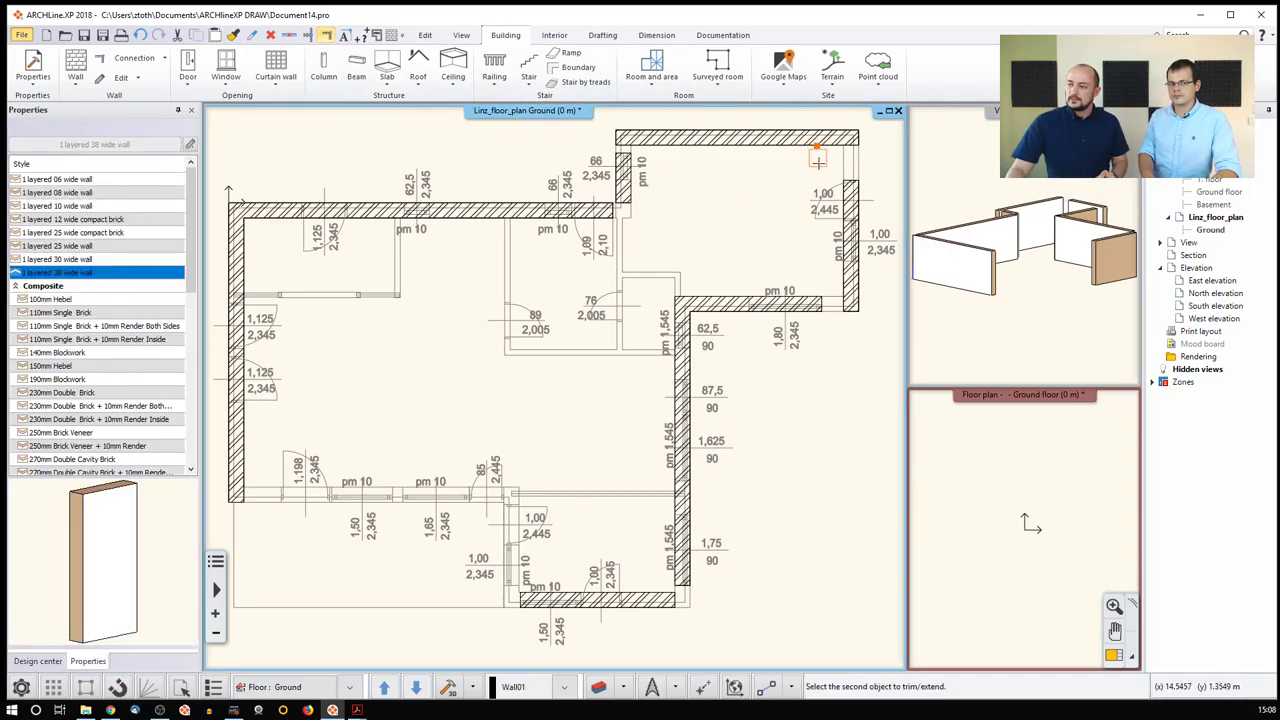
key(Escape)
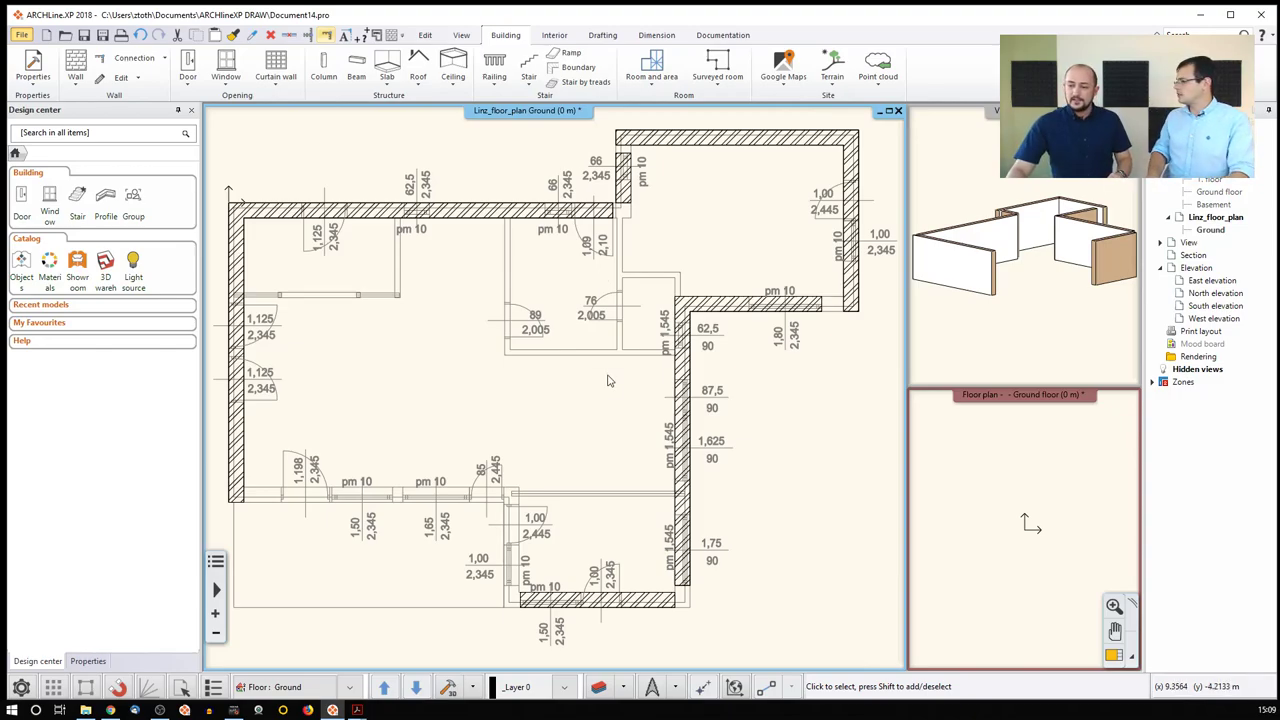
Add Level 1 at 3 m and Level -1 at -3 m, then work on Level 1.
click(308, 688)
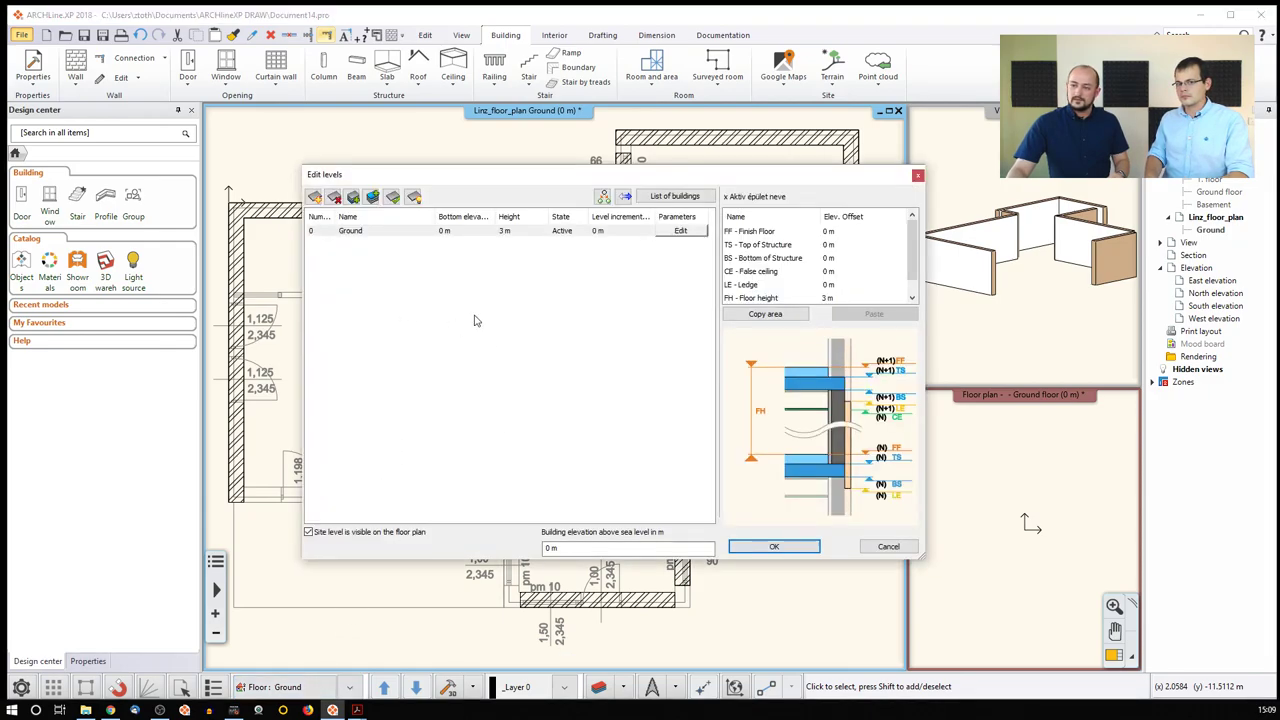
click(371, 198)
click(353, 198)
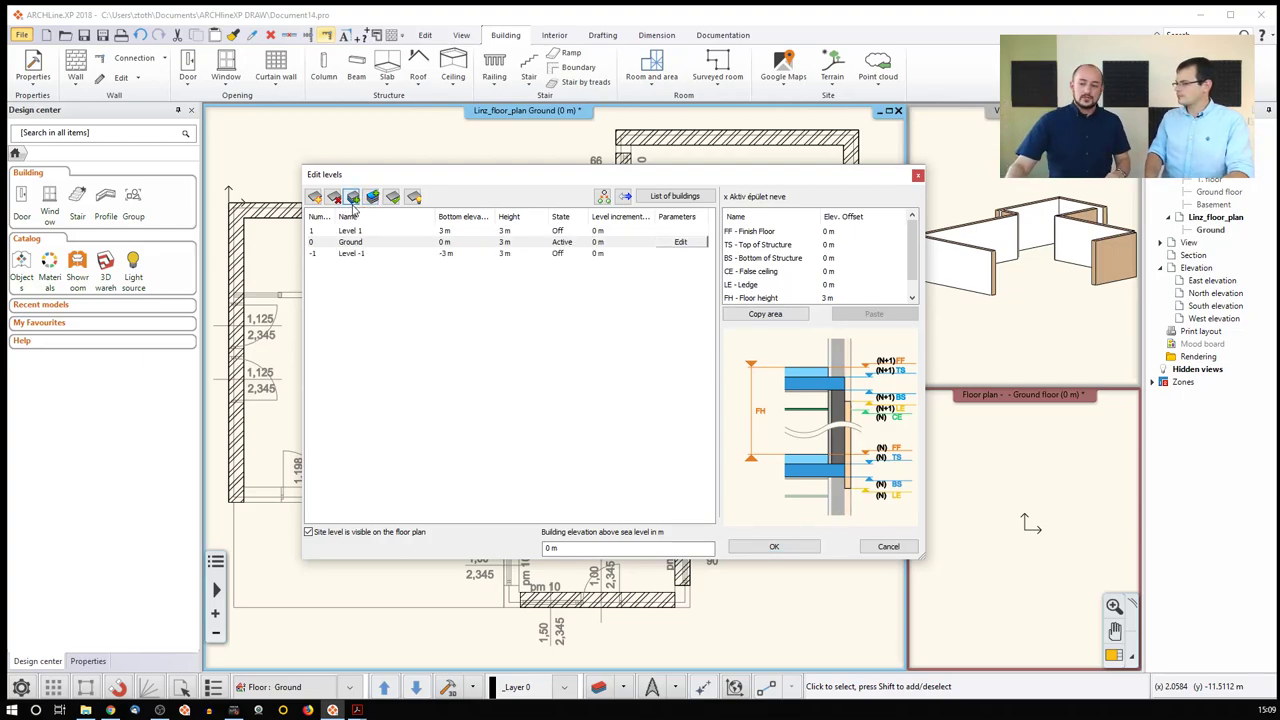
click(745, 548)
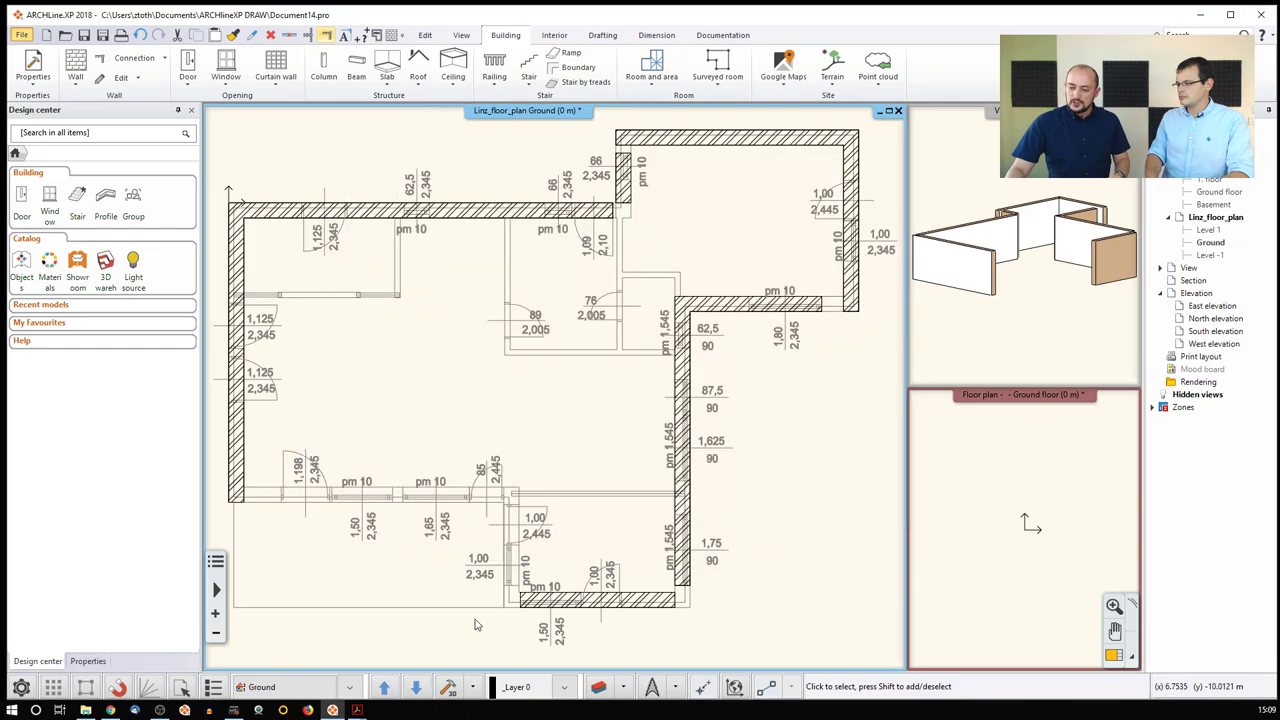
click(384, 687)
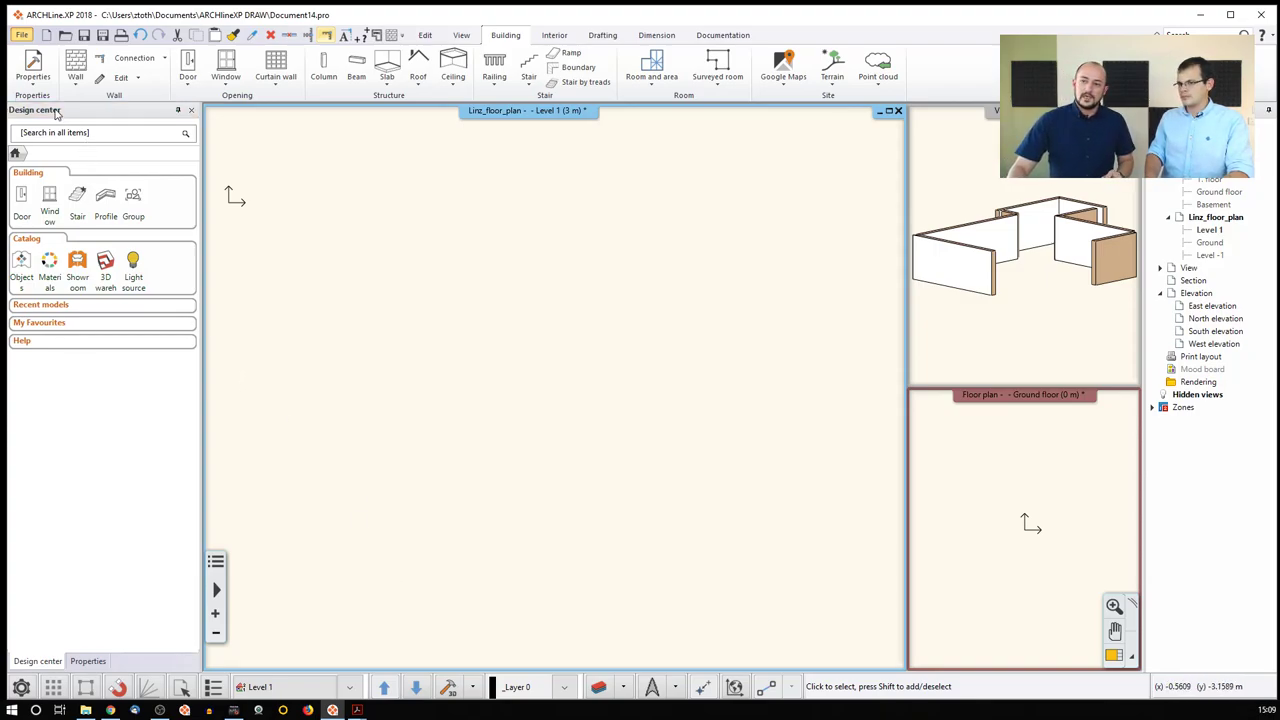
Start a DWG import and open Linz_floor_plan.dwg.
click(21, 35)
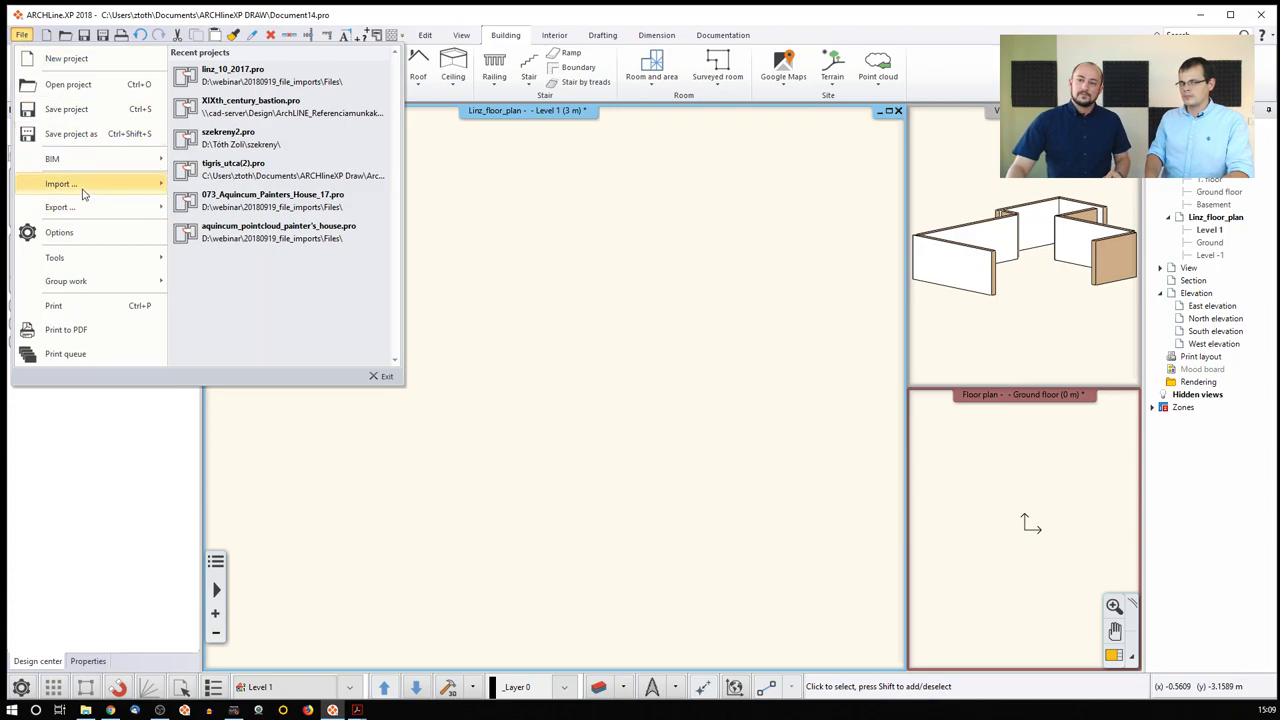
mouse_move(85, 190)
click(251, 86)
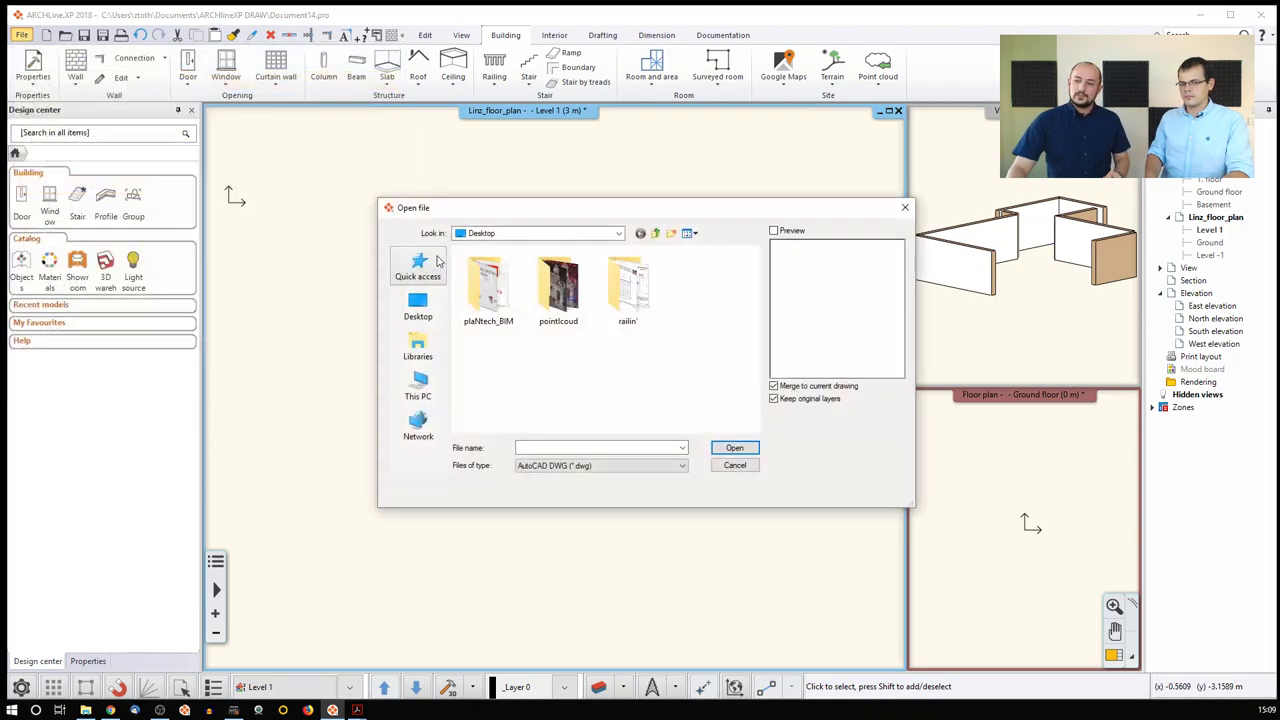
click(720, 467)
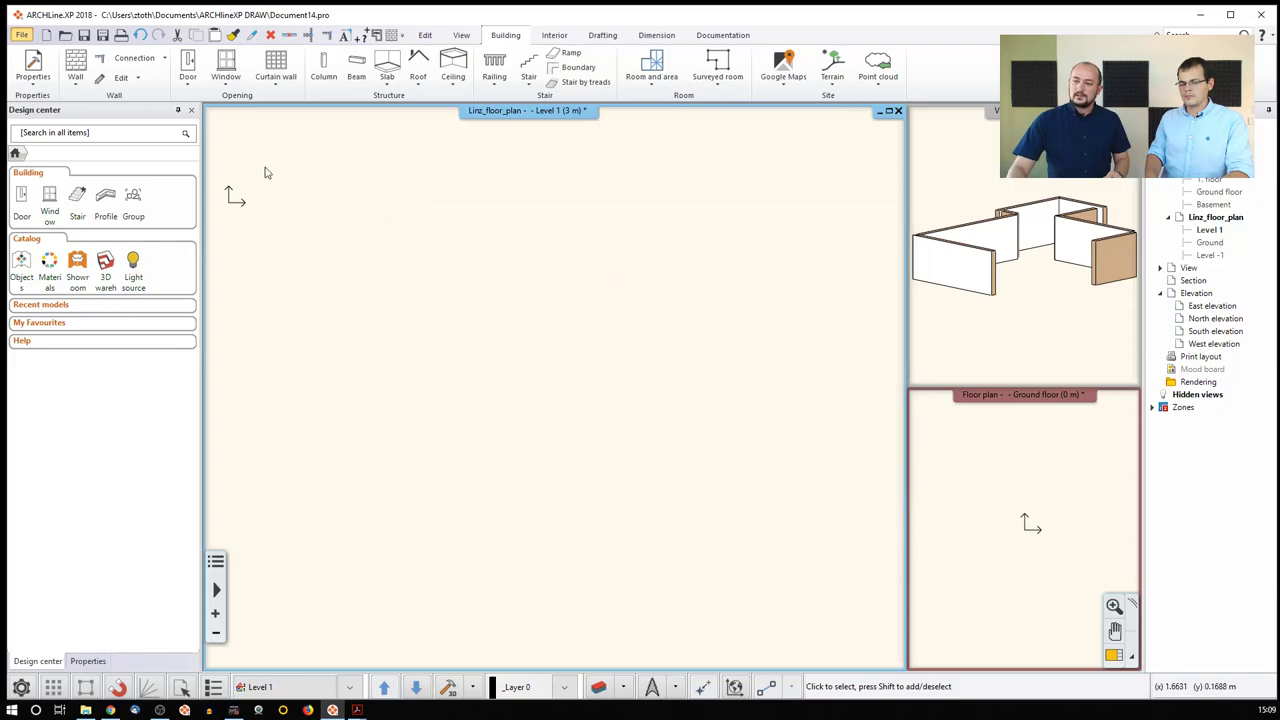
click(21, 35)
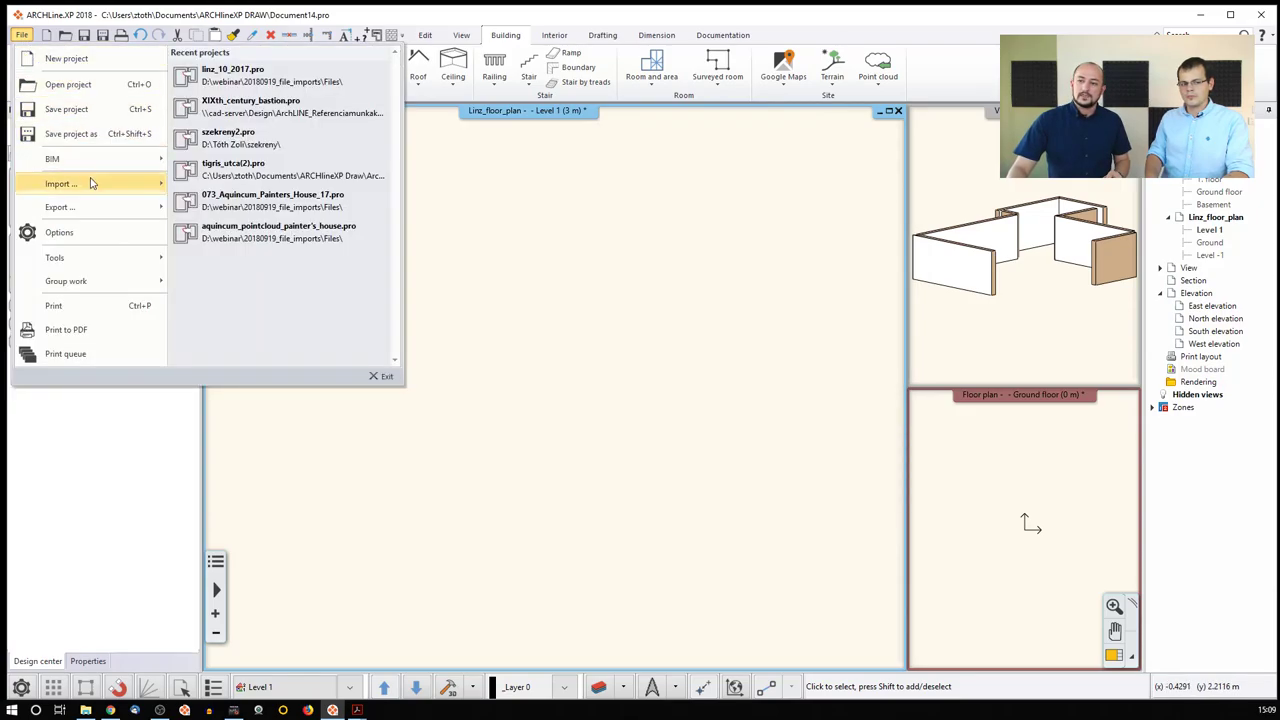
mouse_move(88, 183)
click(281, 64)
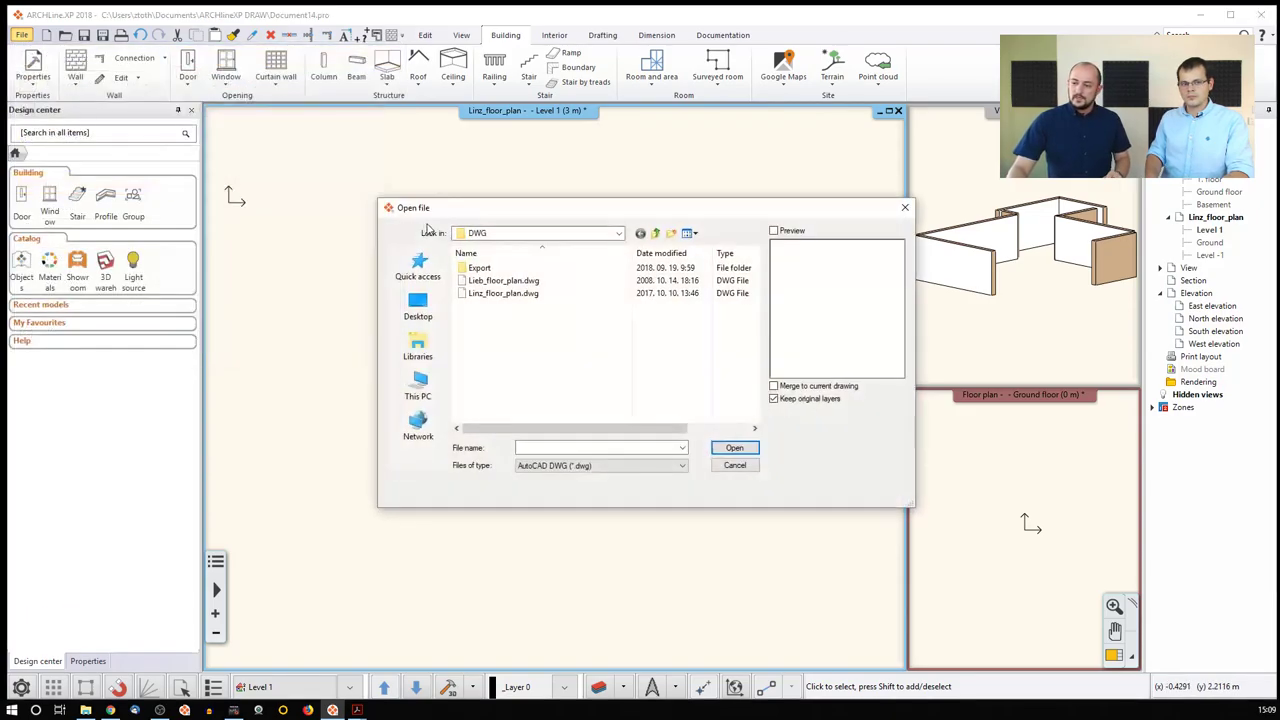
click(527, 293)
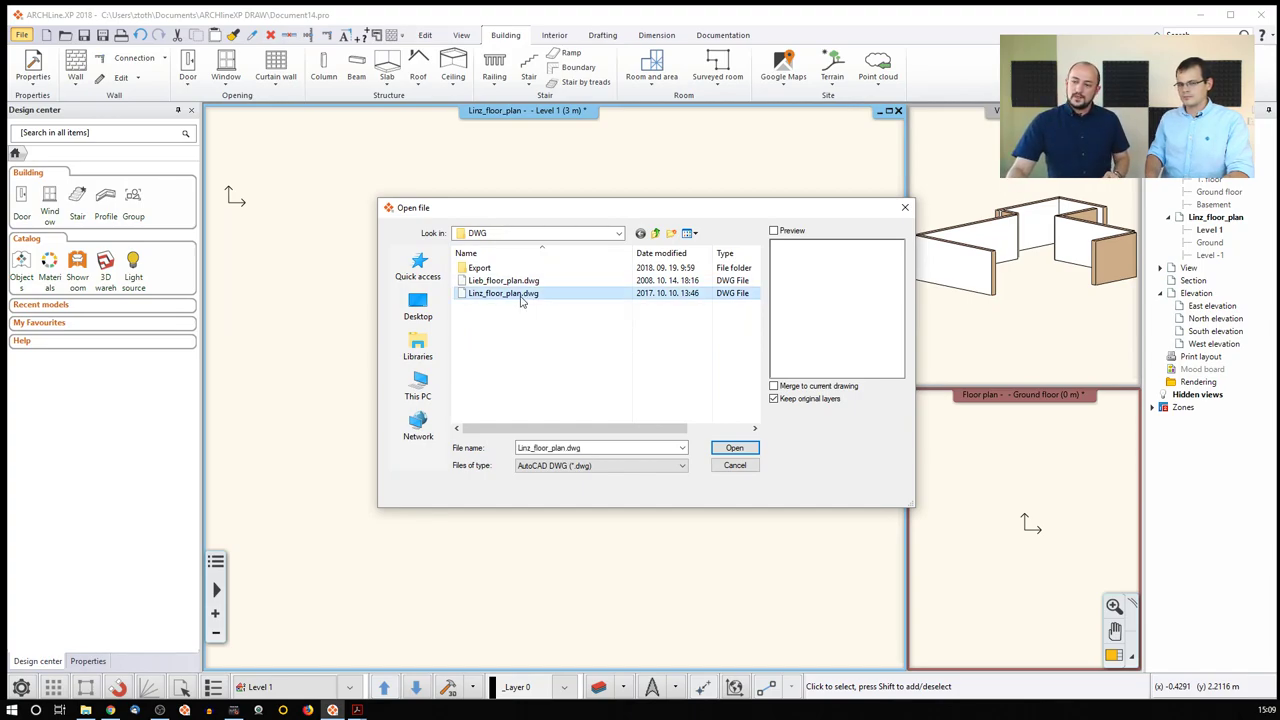
click(727, 450)
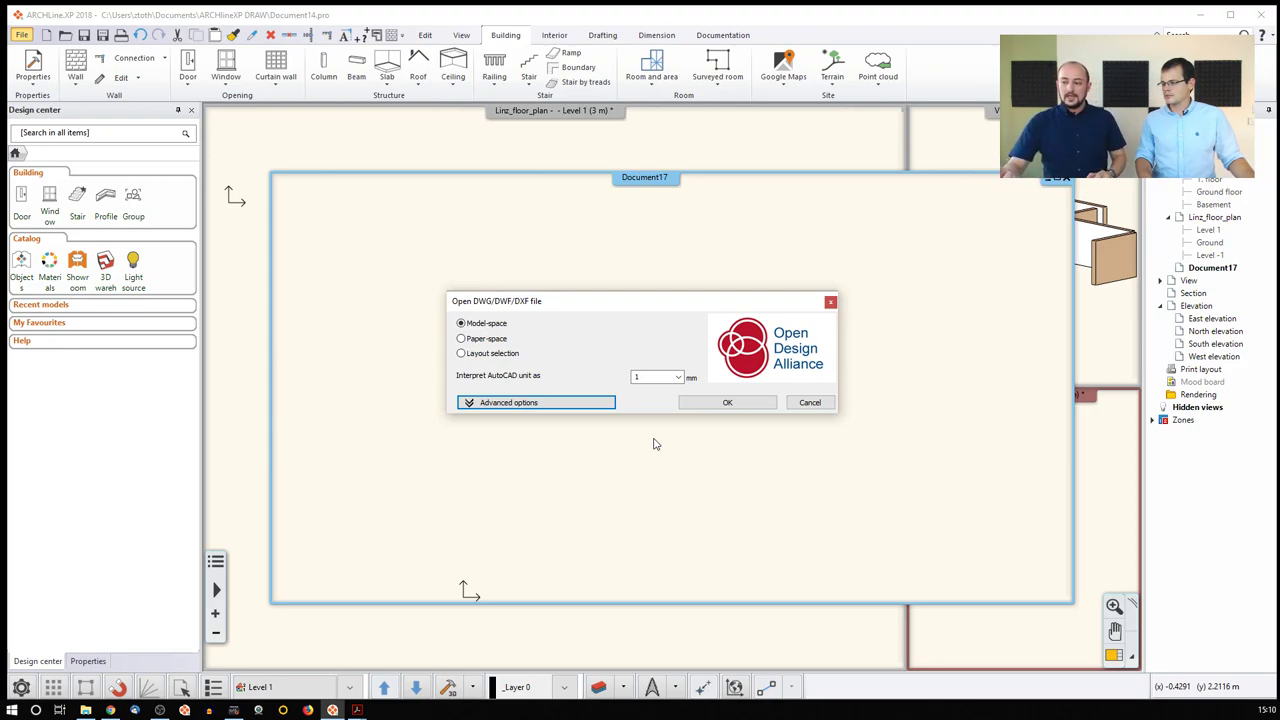
Set AutoCAD units to 10 mm, confirm the import, and dismiss the file-reading error.
click(677, 378)
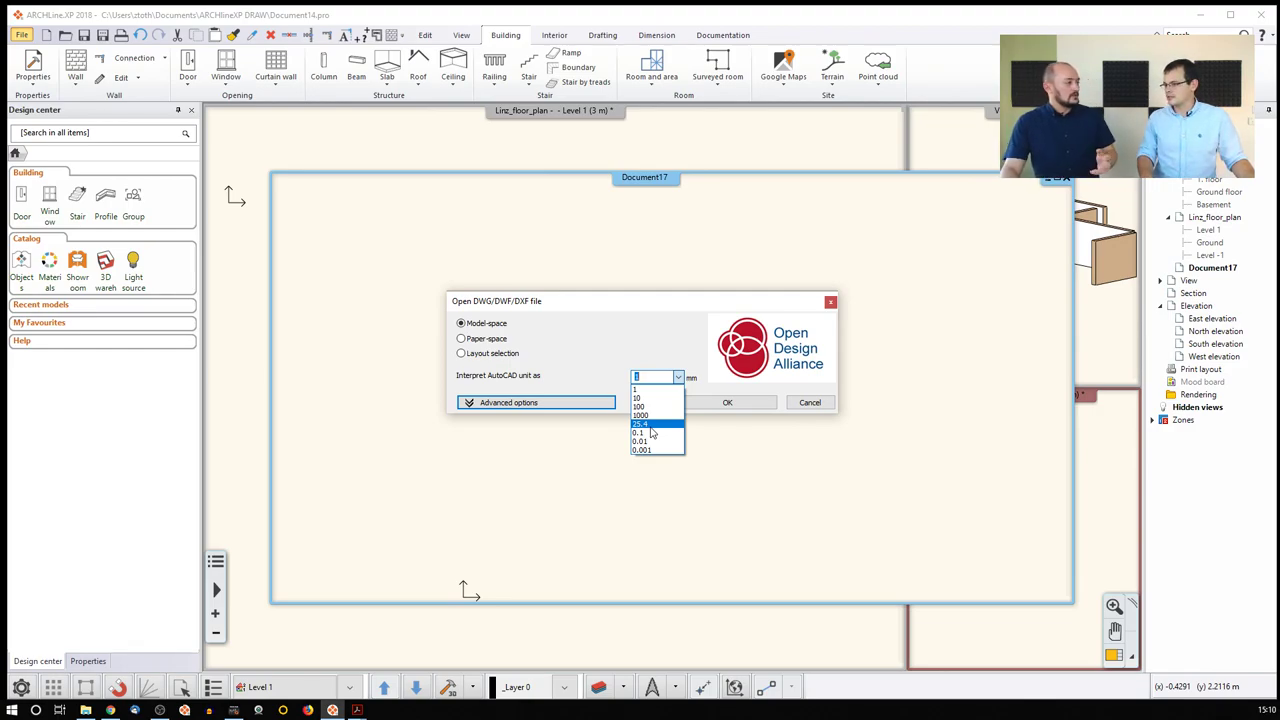
click(673, 373)
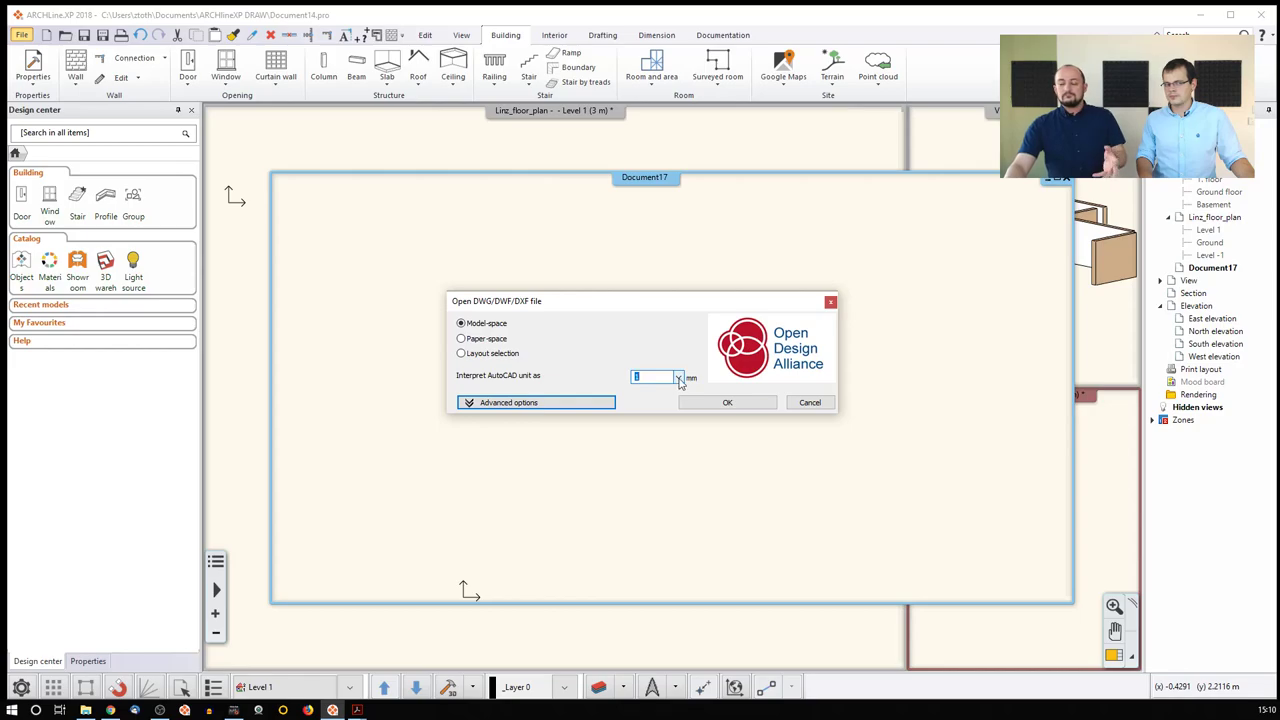
click(679, 378)
click(663, 396)
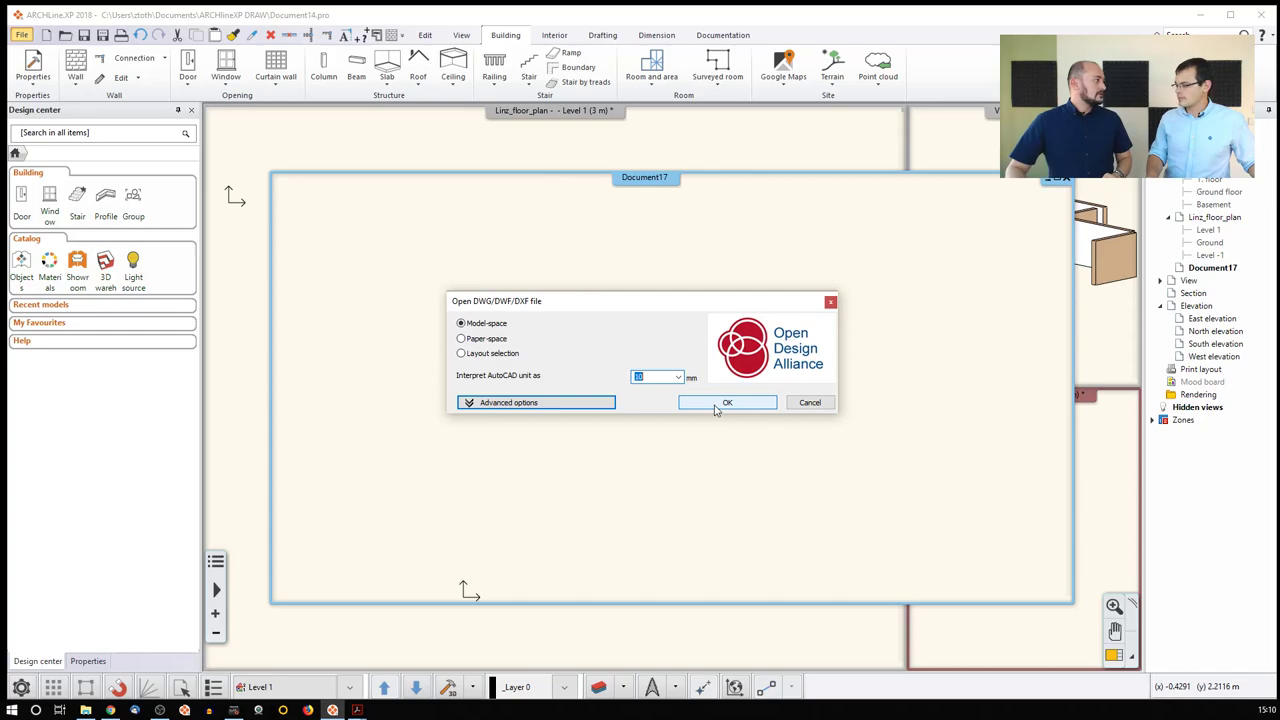
click(716, 404)
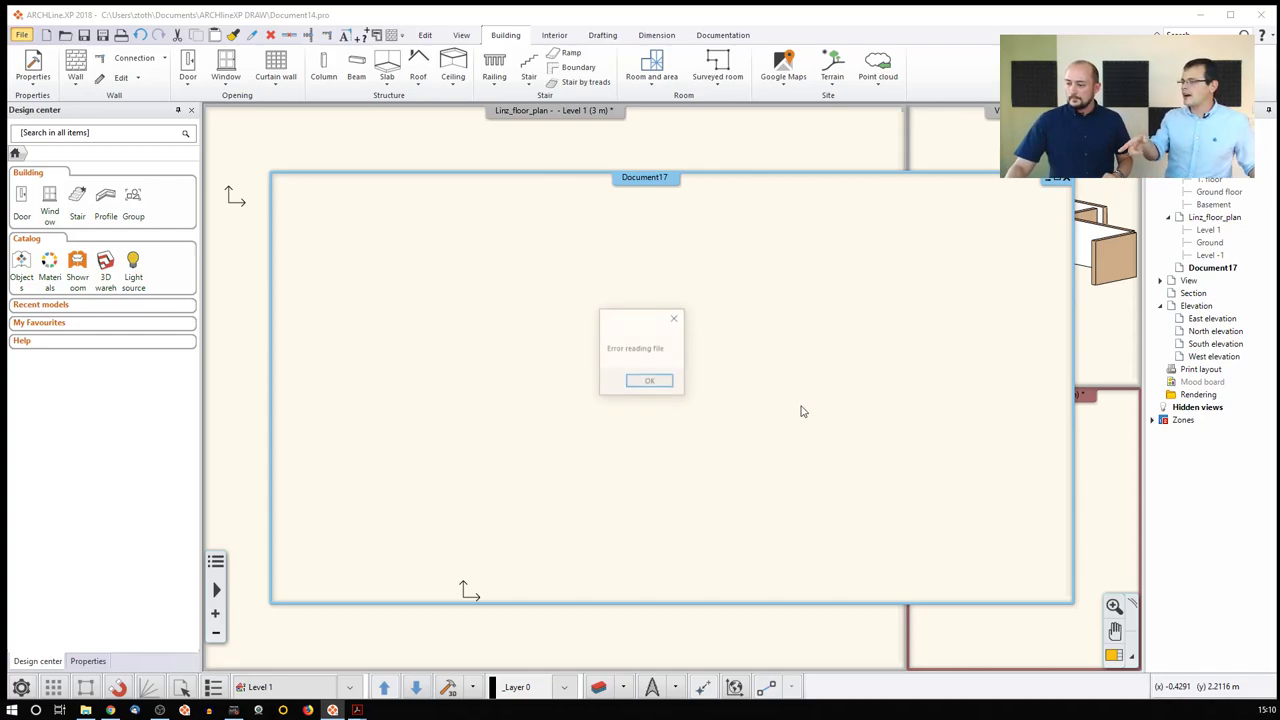
click(658, 379)
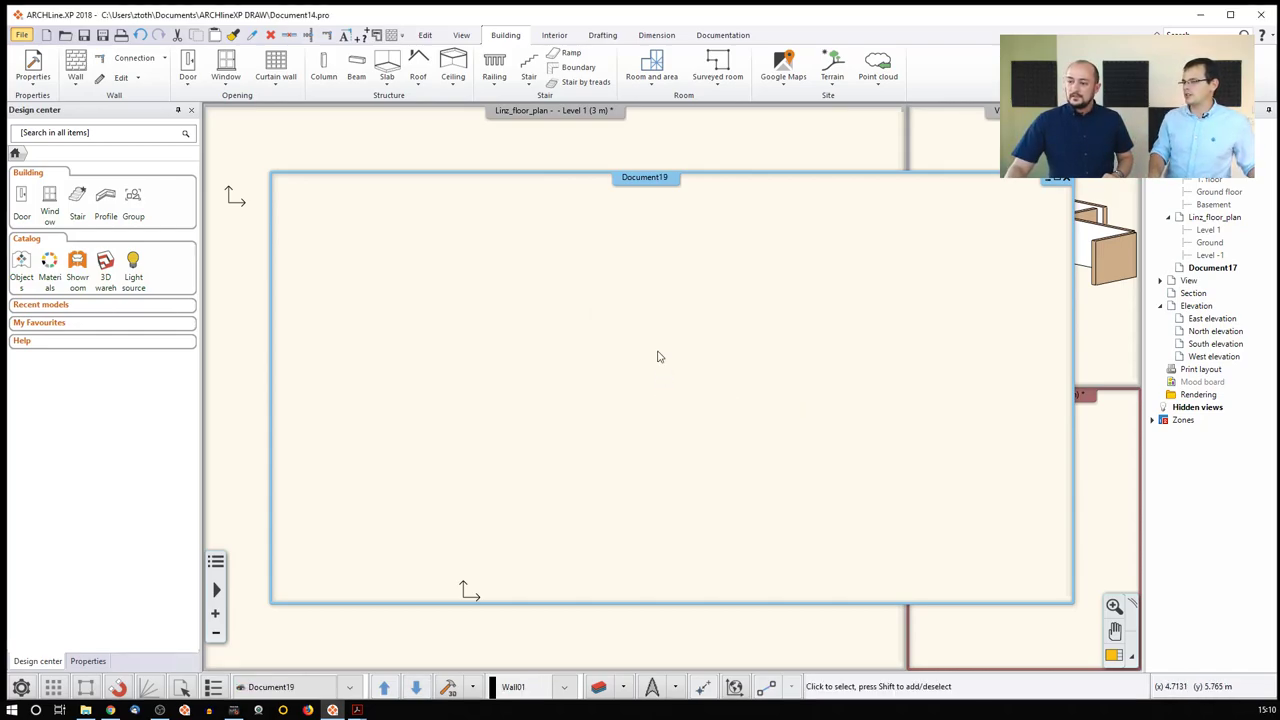
Close the current project, discarding its unsaved changes.
click(22, 35)
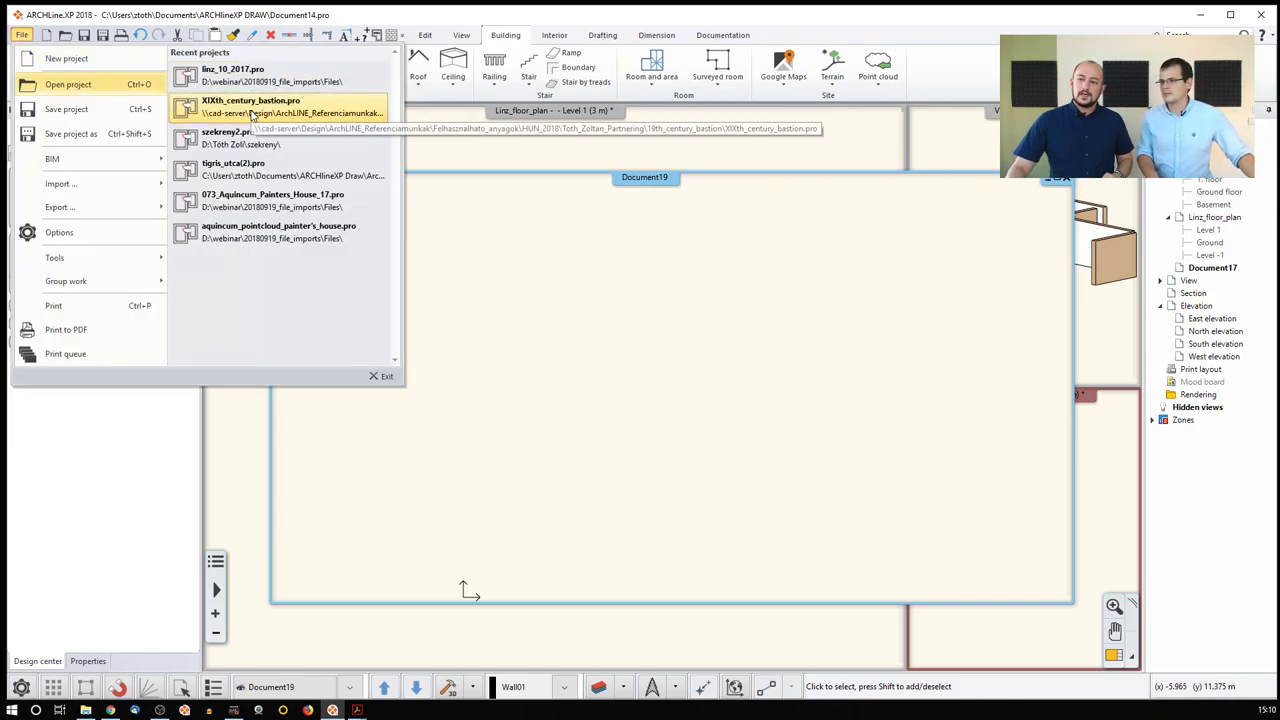
click(289, 81)
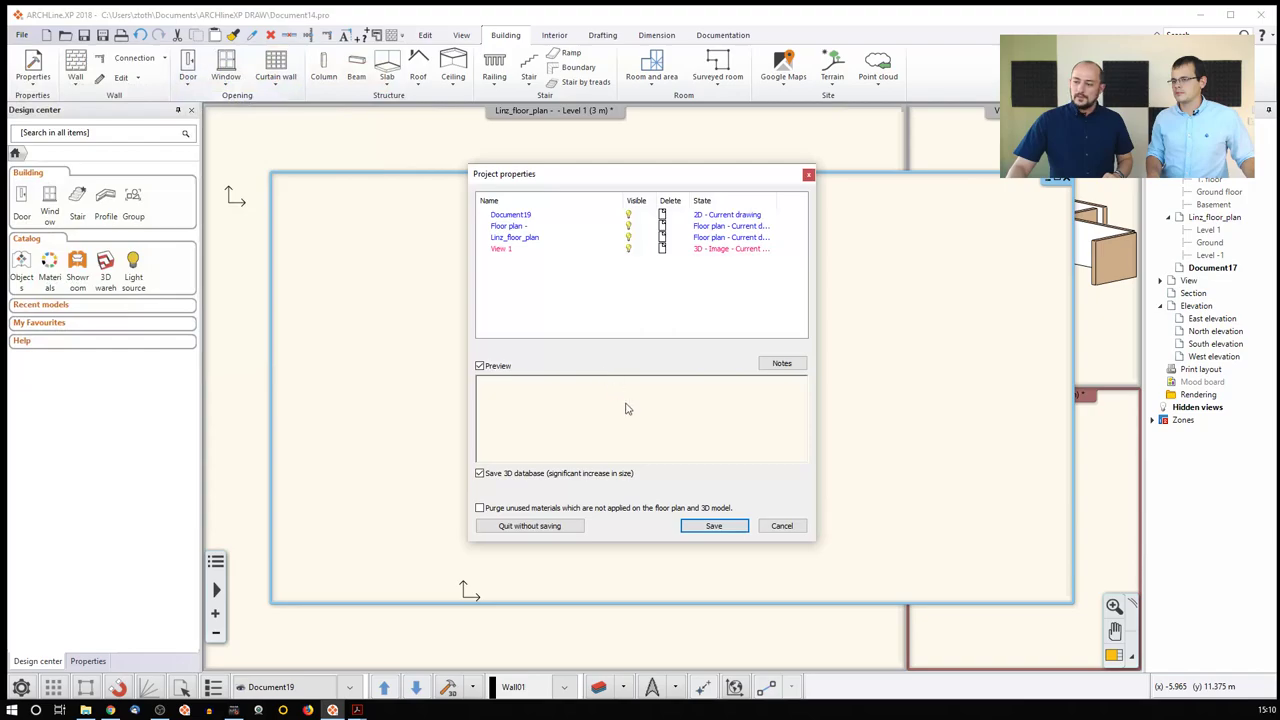
click(556, 533)
click(668, 390)
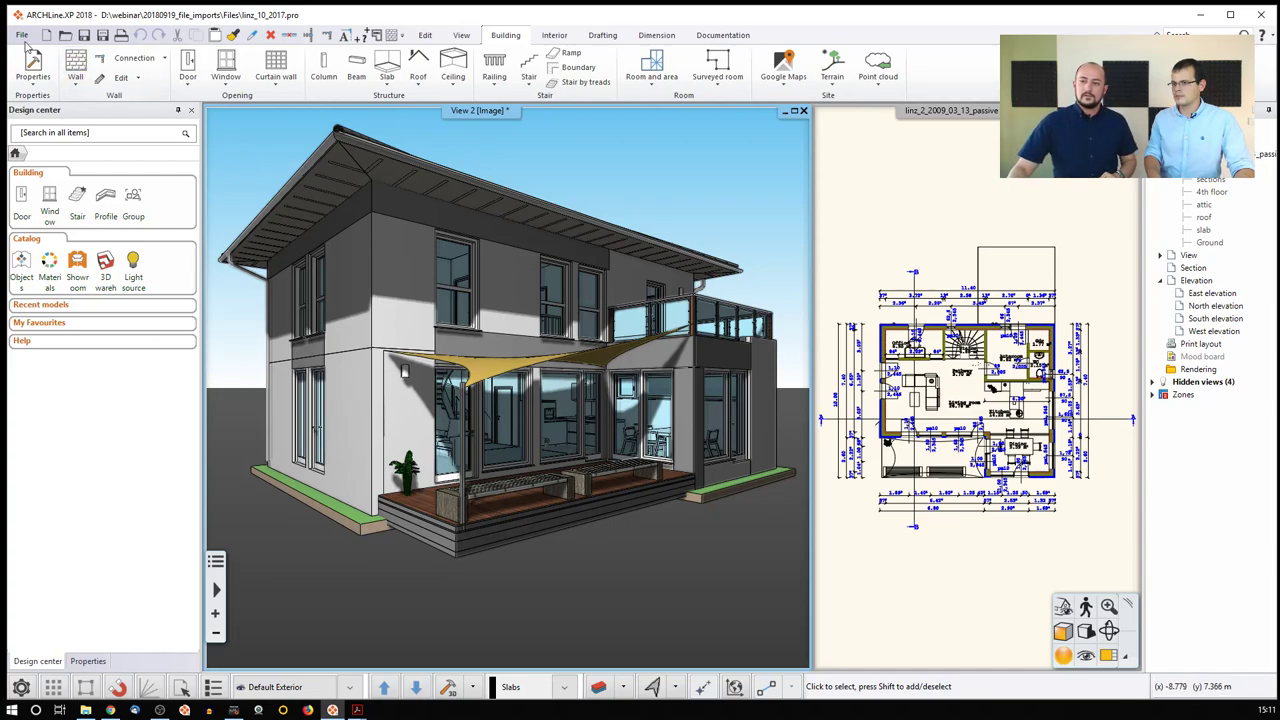
Open linz_10_2017_START.pro and make its ground-floor plan view active.
click(21, 34)
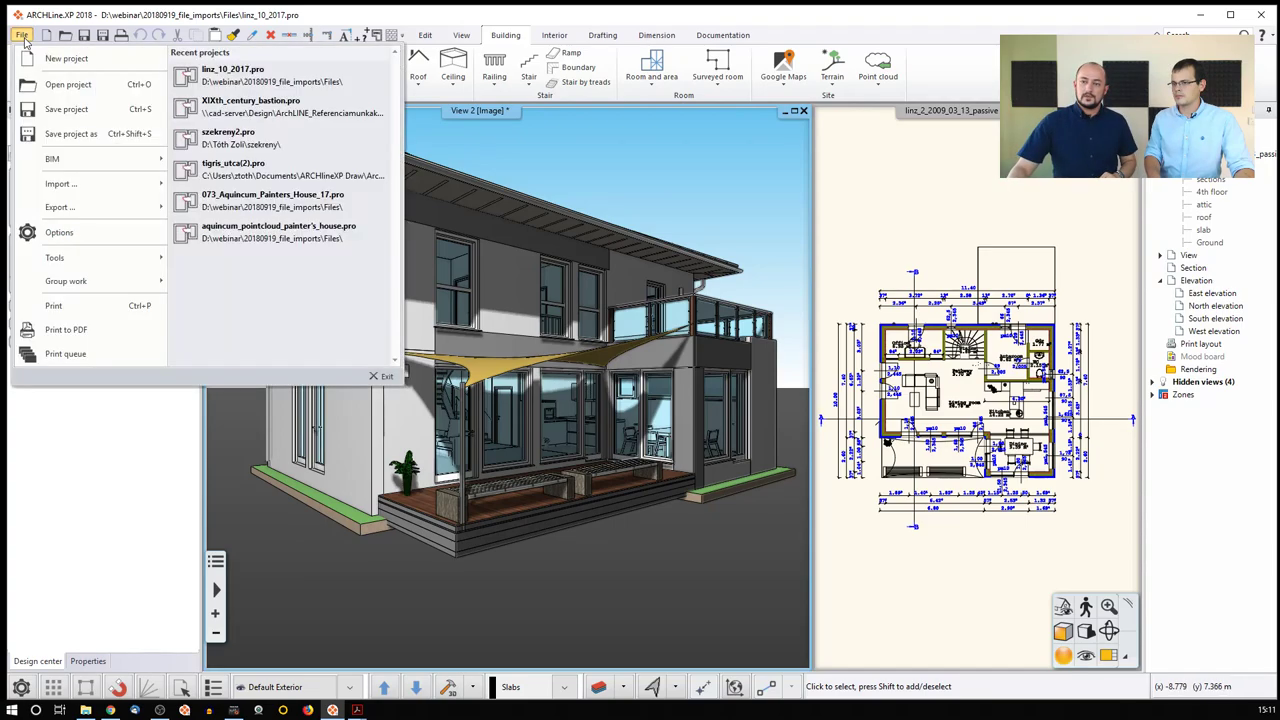
click(85, 89)
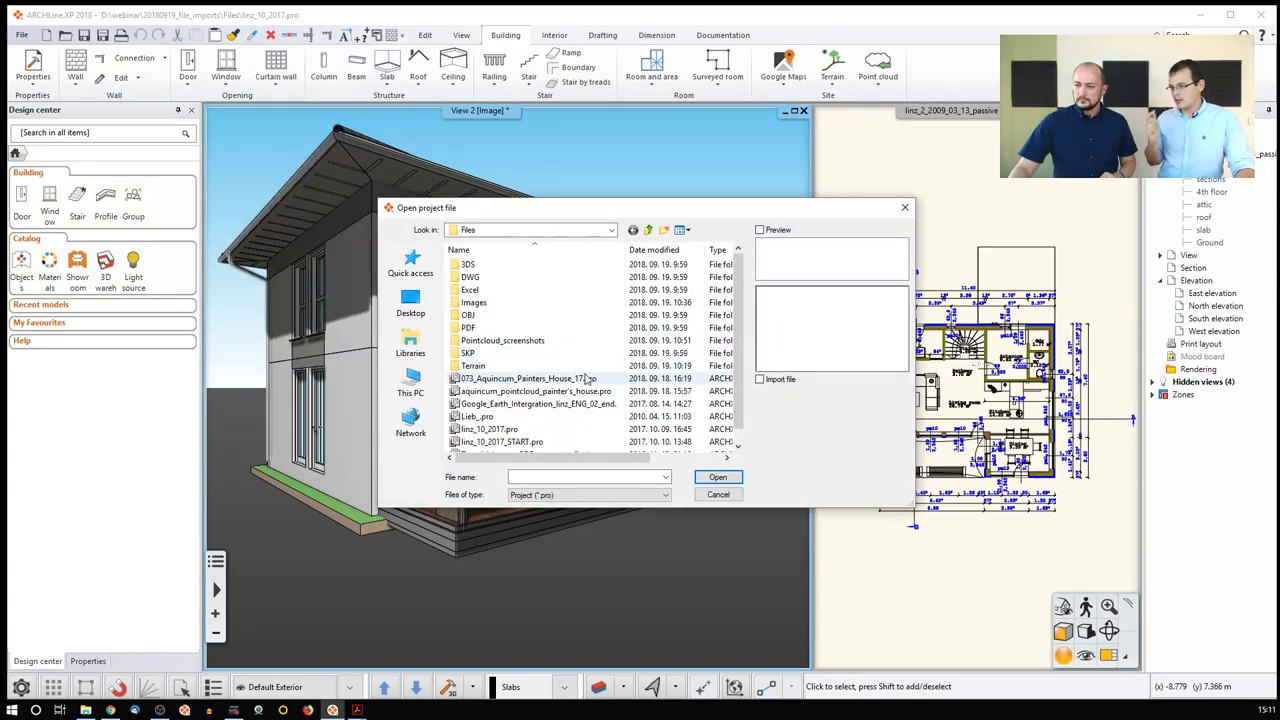
double_click(530, 442)
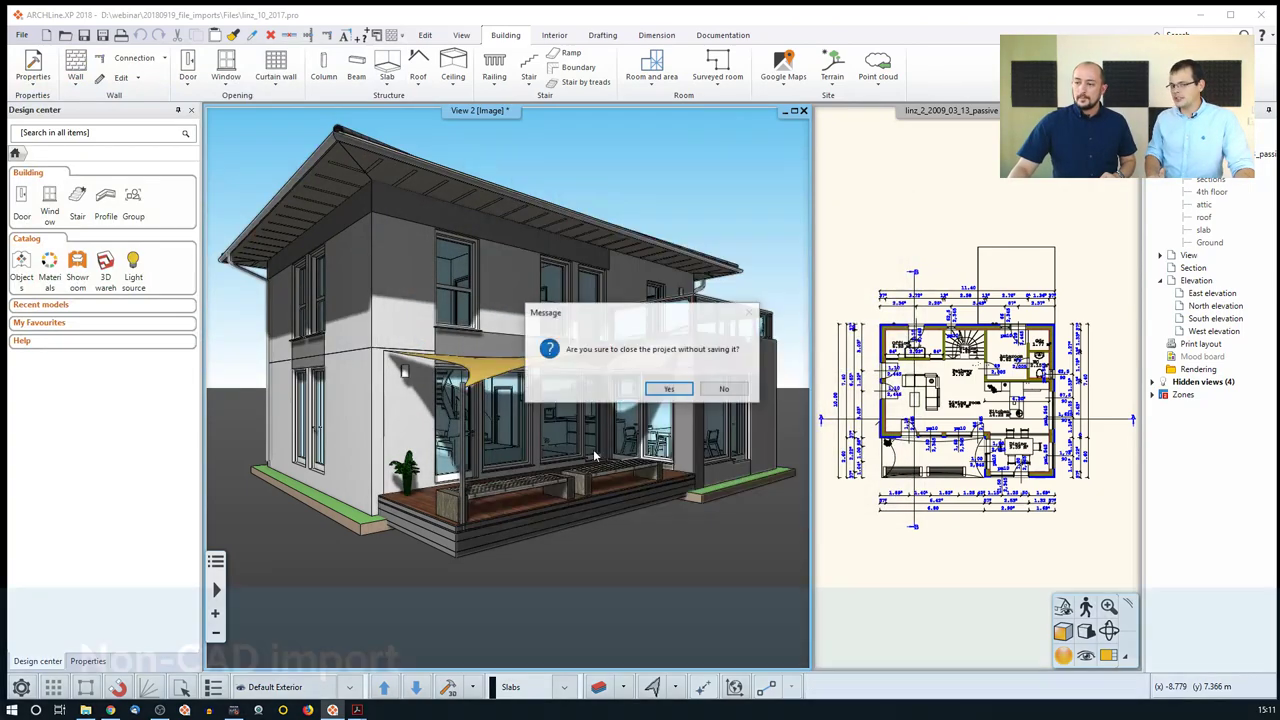
key(Return)
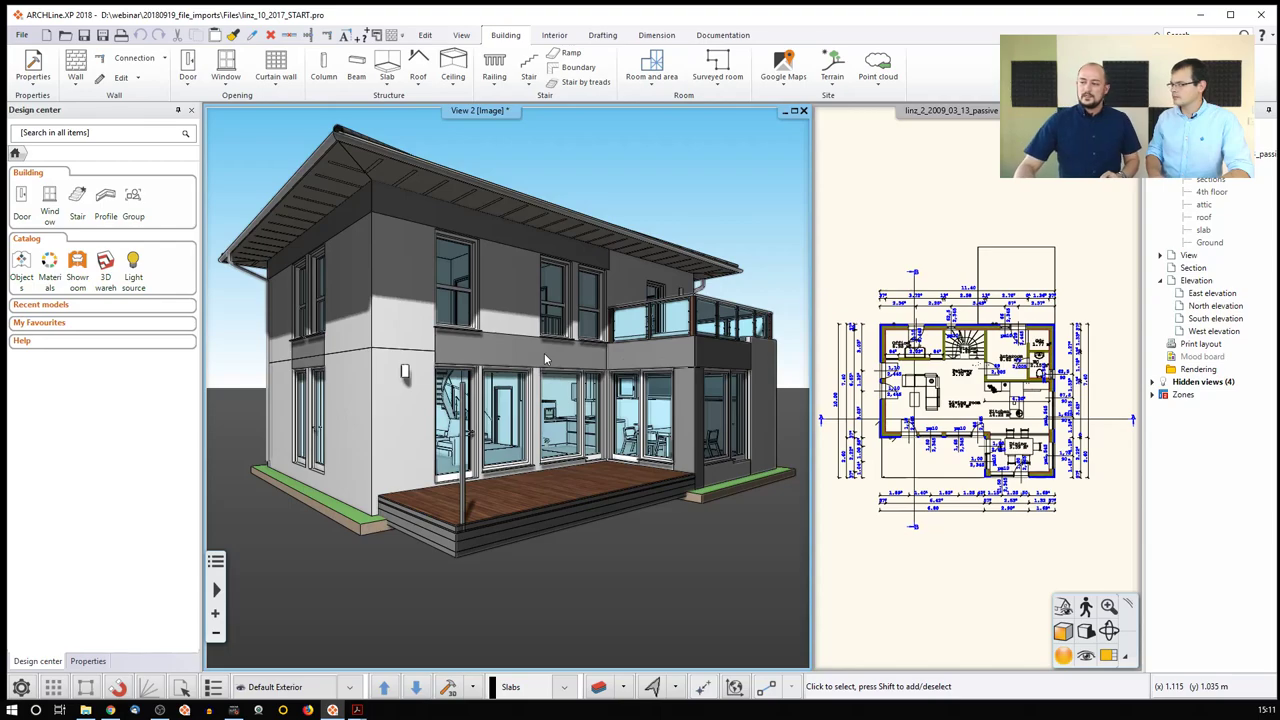
click(1098, 650)
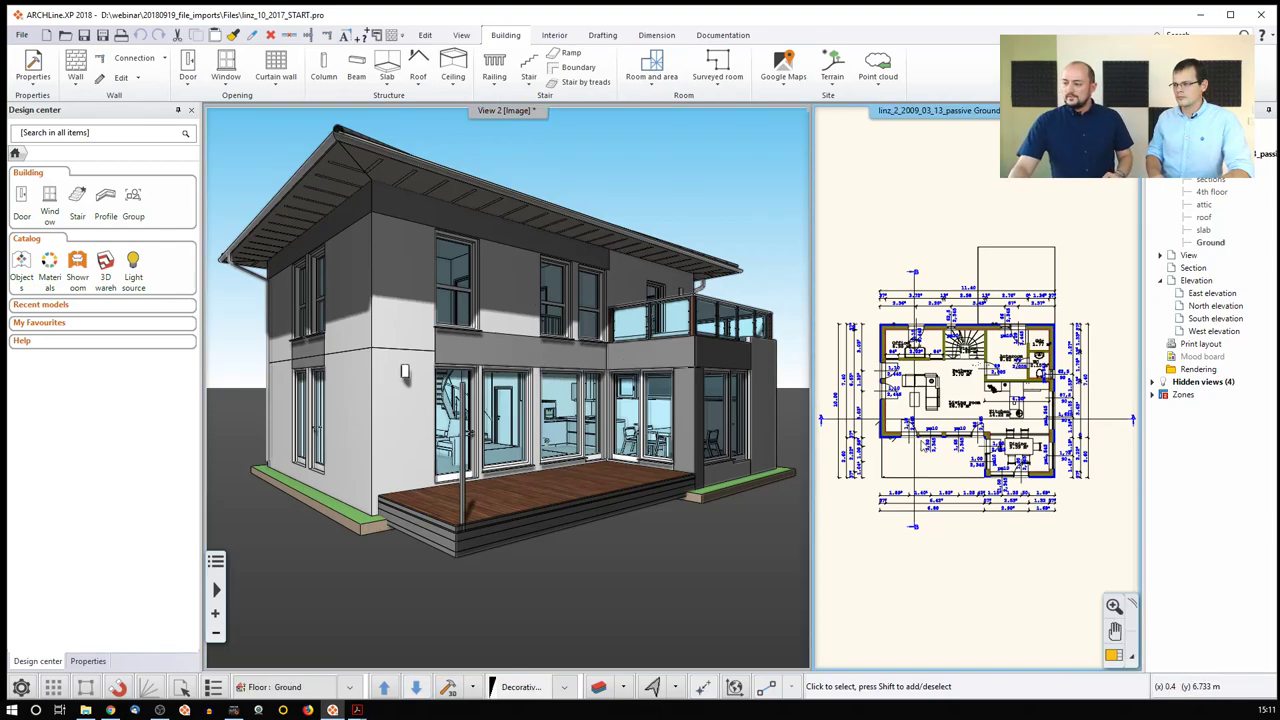
Swap the ground-floor plan into the main view and zoom in.
click(1102, 652)
scroll(432, 387, up, 2)
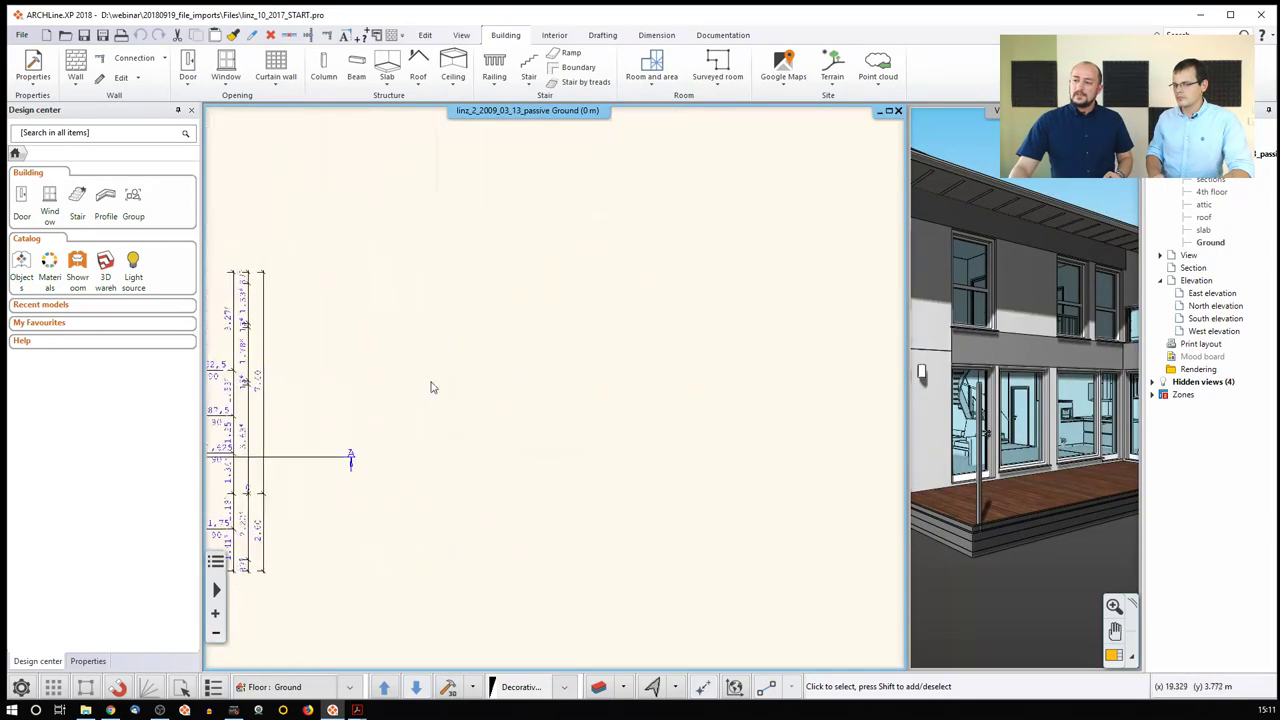
scroll(432, 387, up, 2)
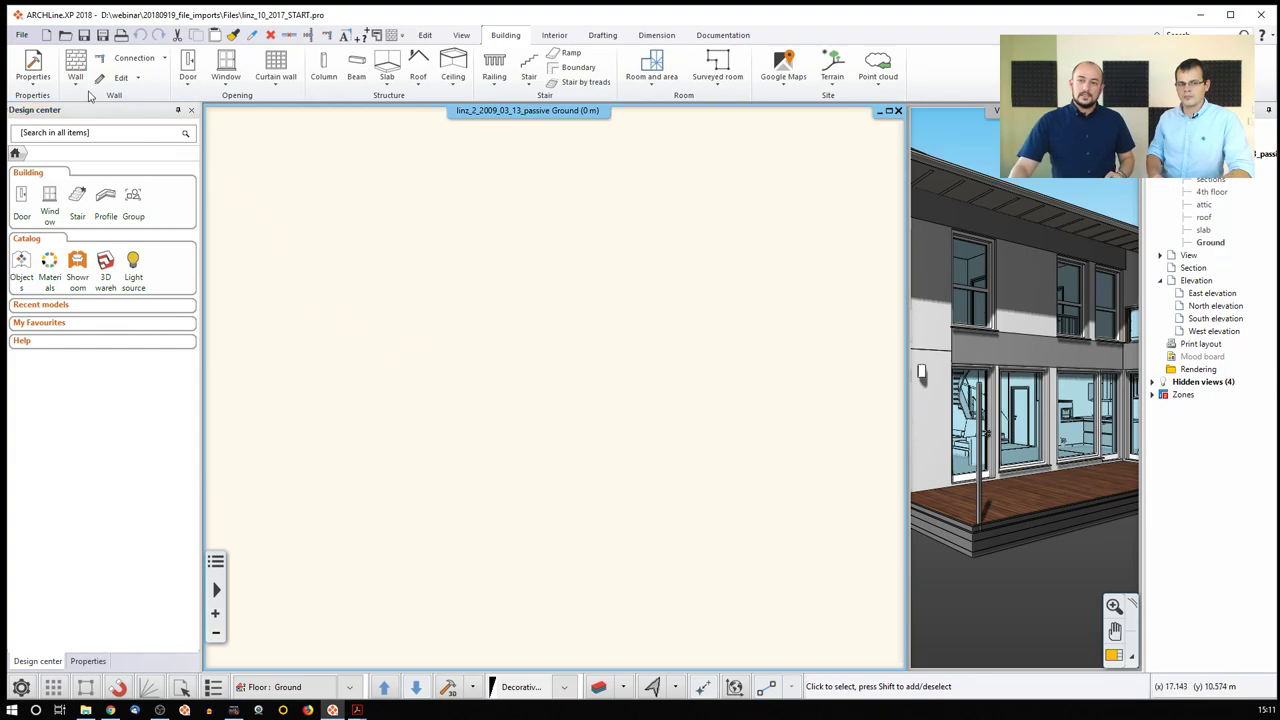
Import Interior_scan_eng.jpg as a raster image and accept the Image settings.
click(22, 35)
mouse_move(97, 184)
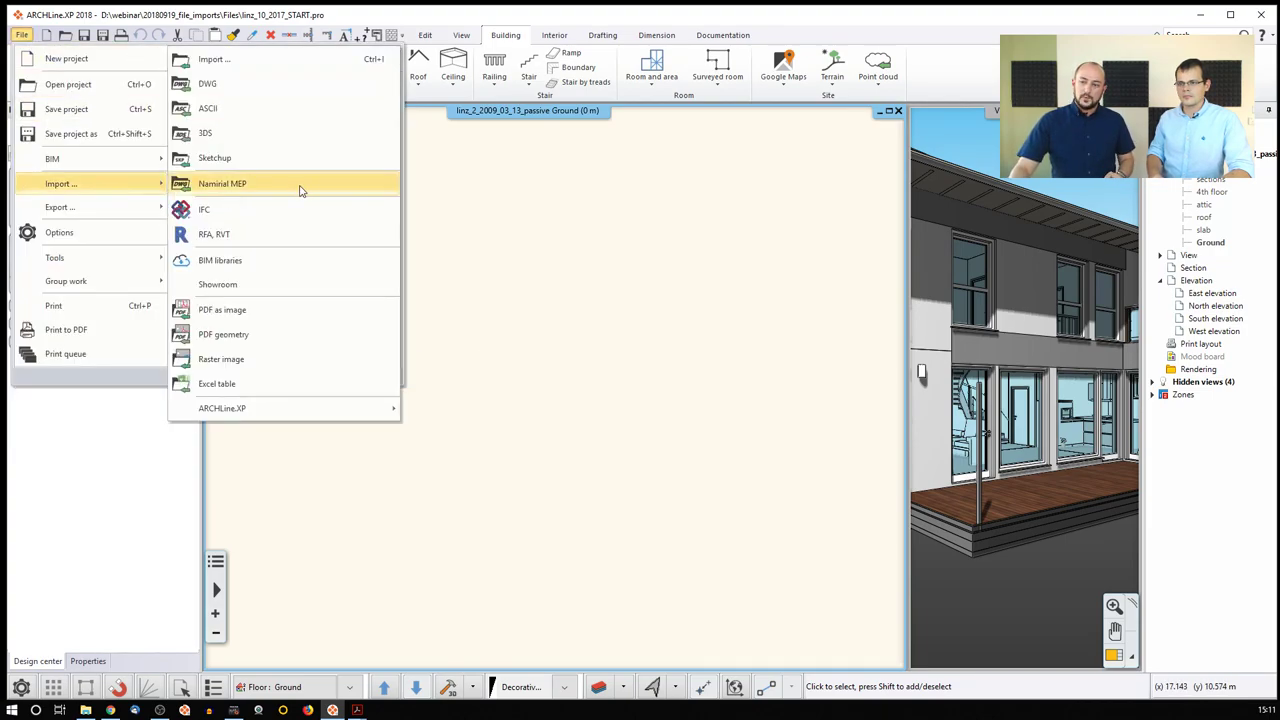
click(264, 360)
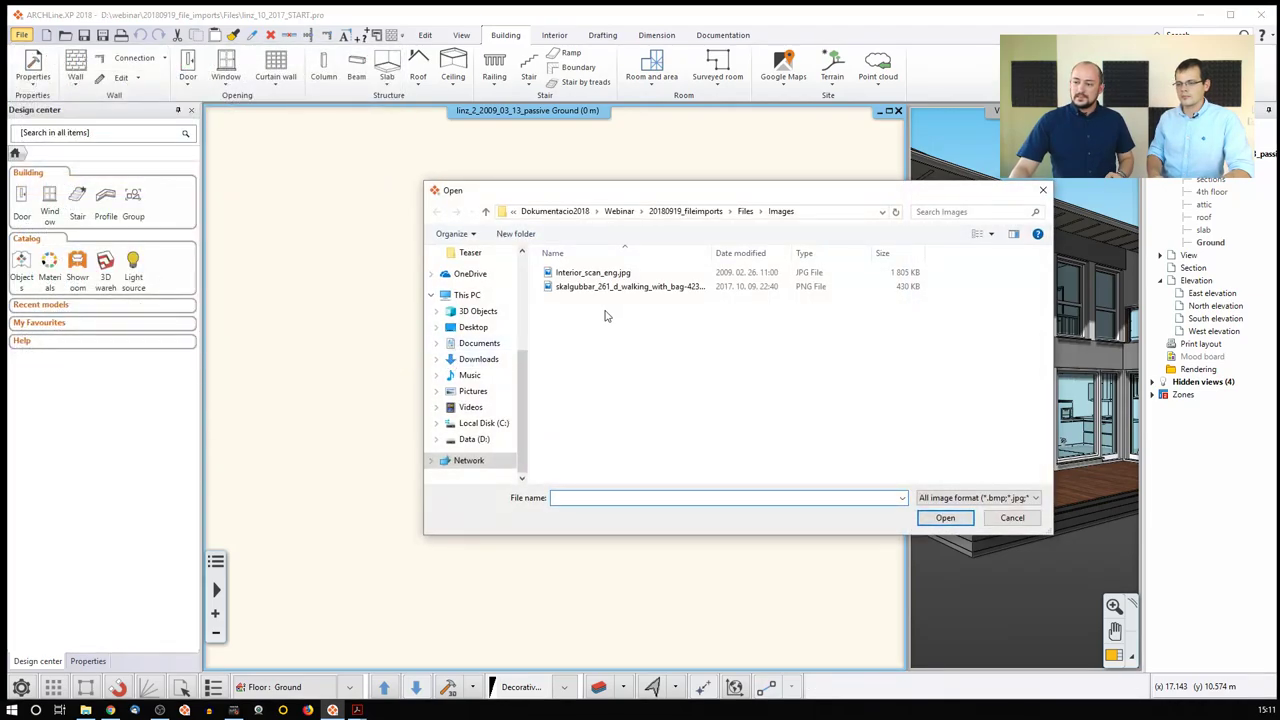
click(602, 275)
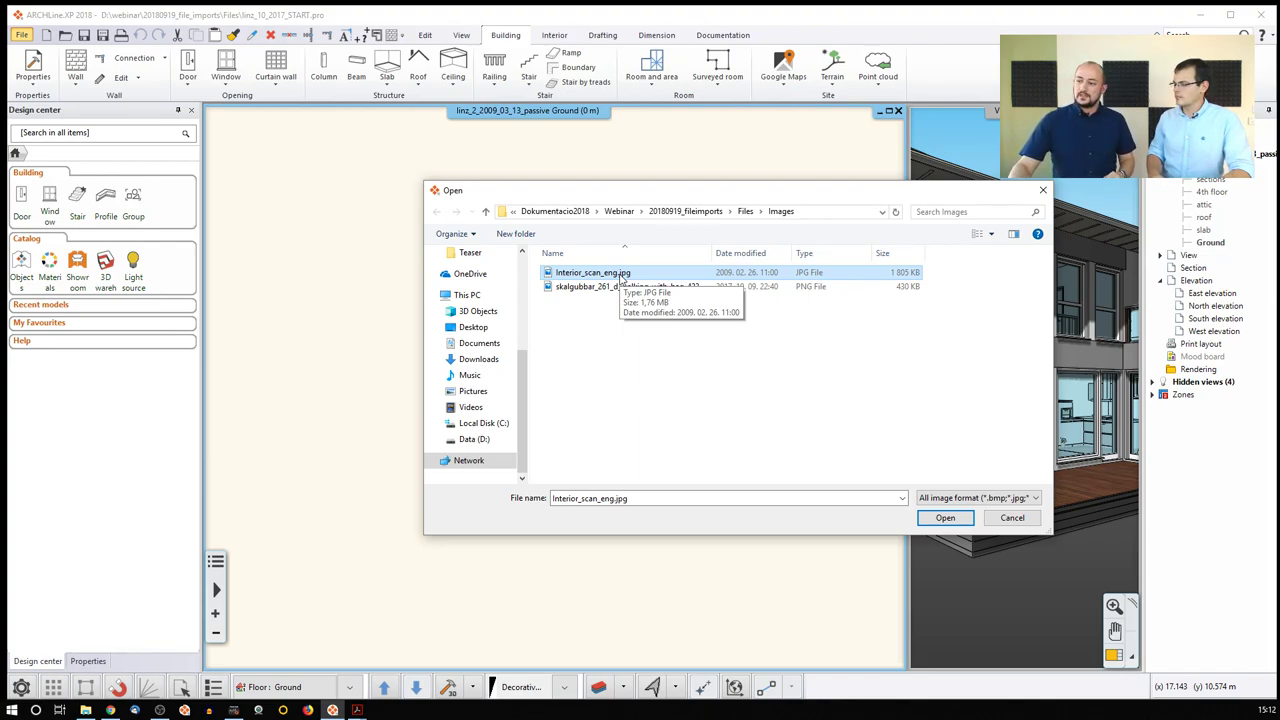
click(945, 517)
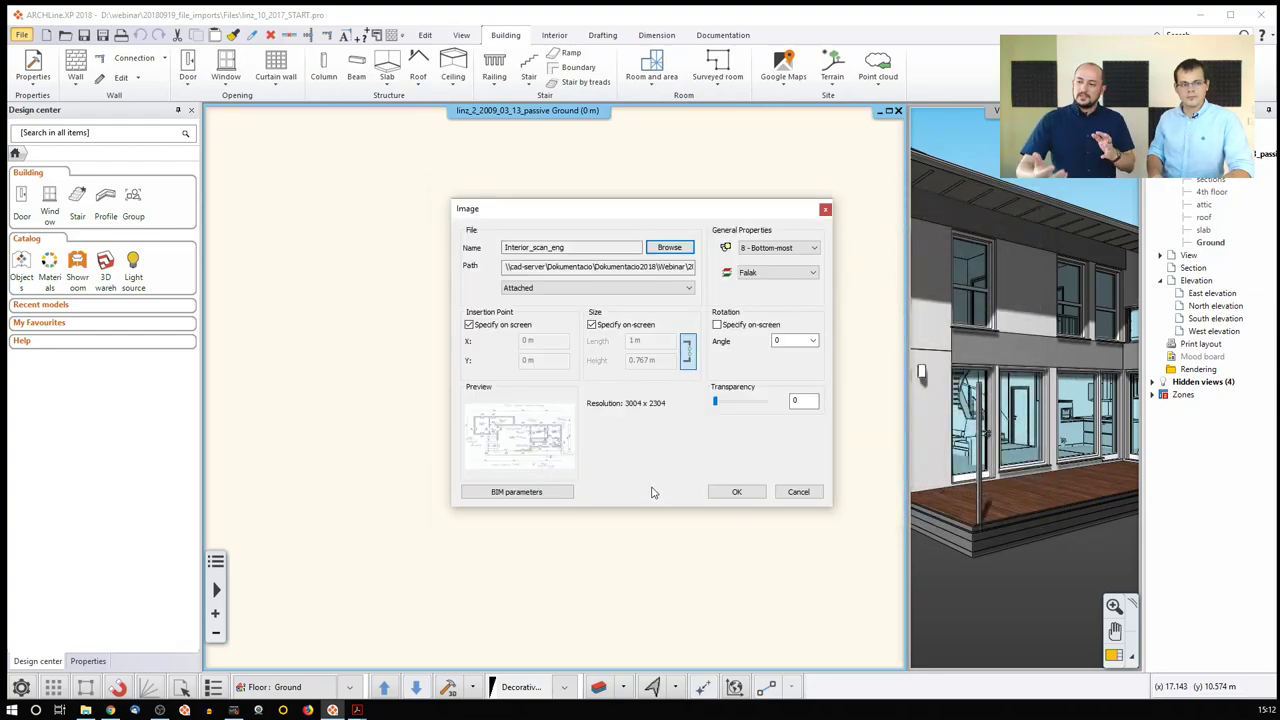
click(740, 492)
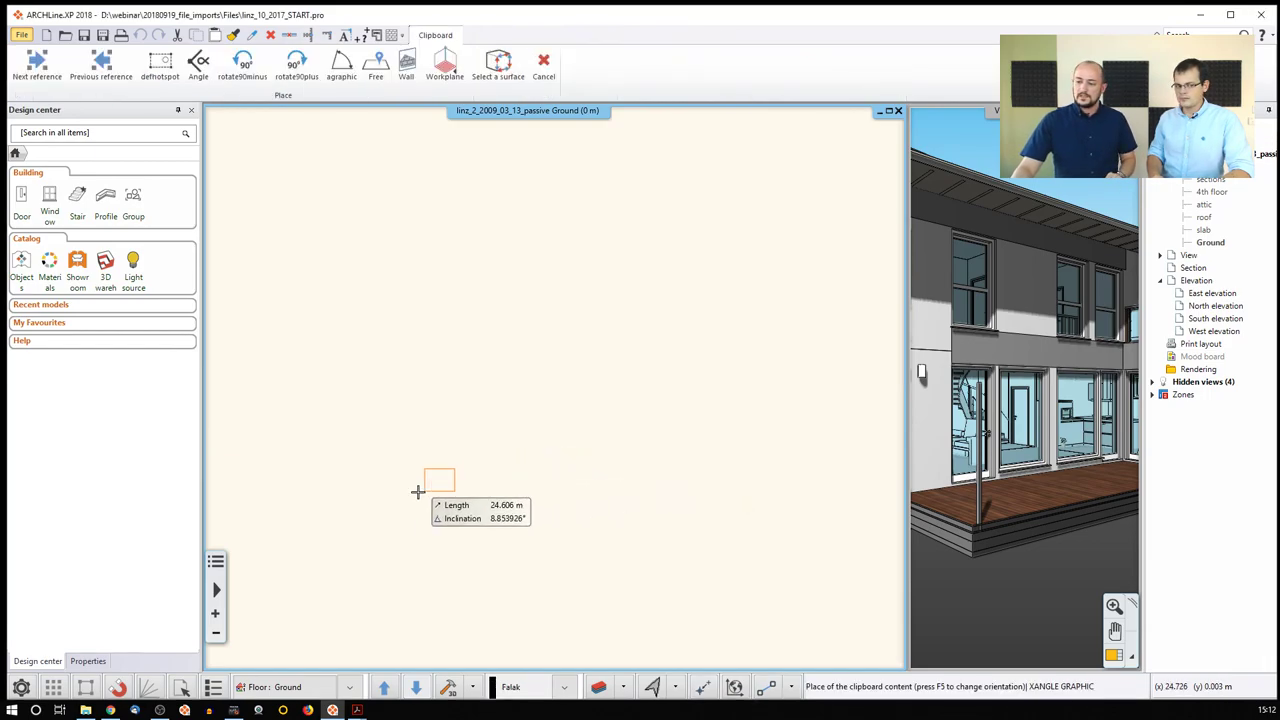
Place the scanned survey image on the ground plan, sized 11.107 m by 8.519 m.
click(408, 503)
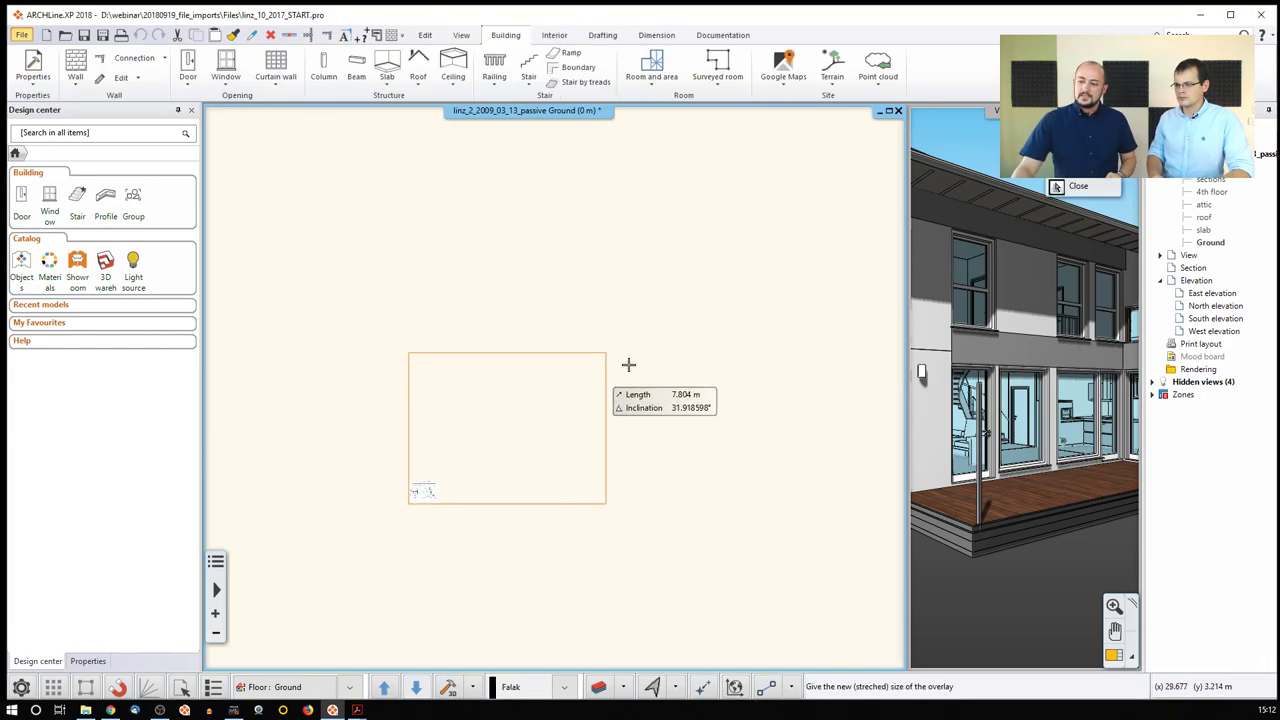
click(740, 290)
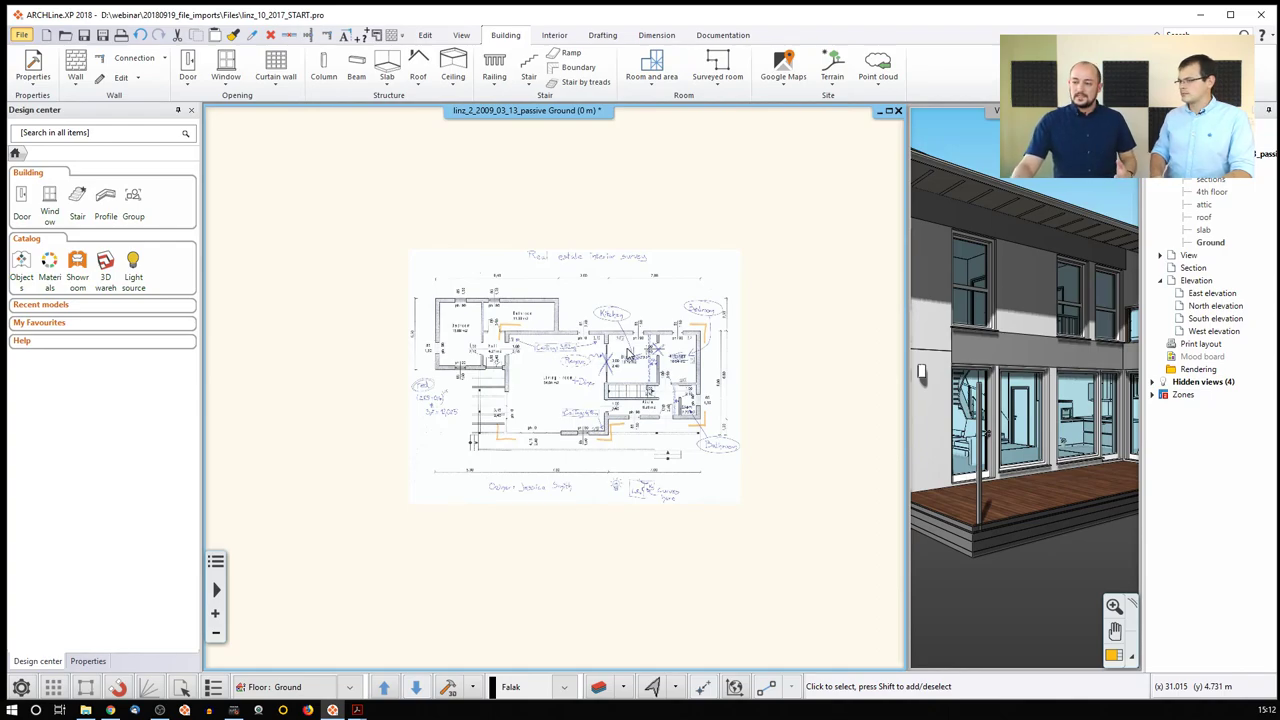
scroll(503, 294, up, 3)
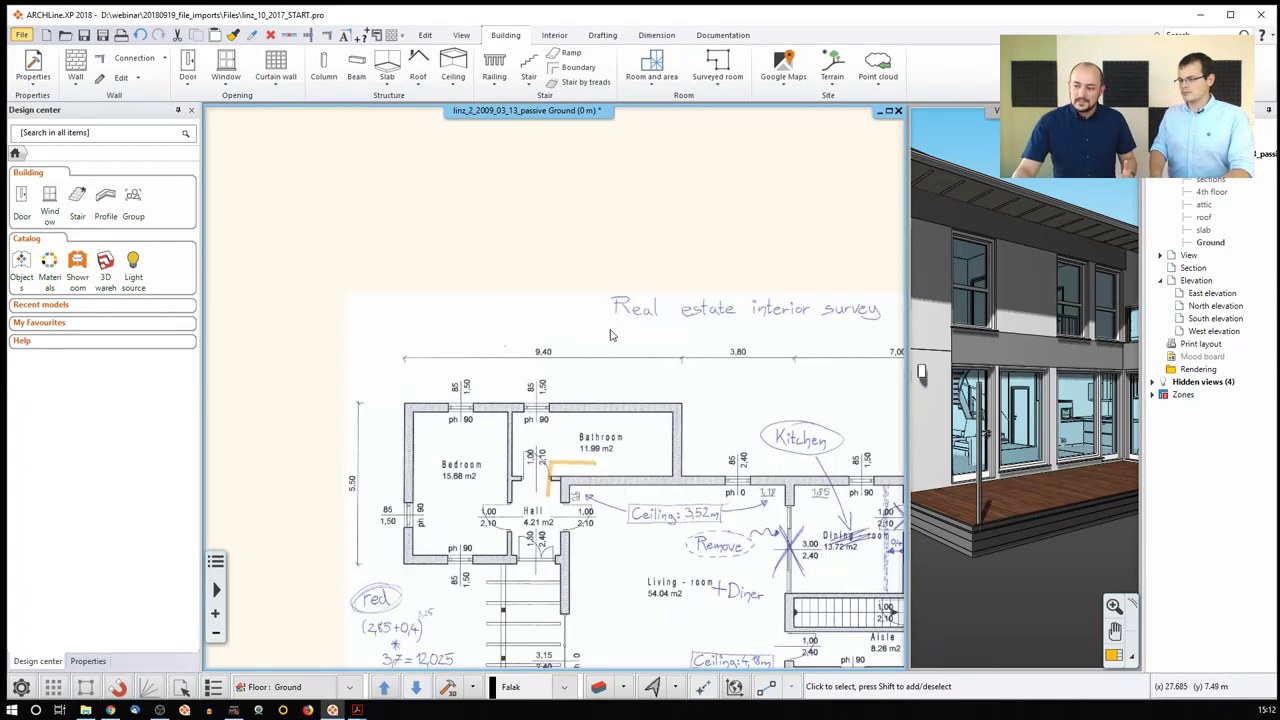
scroll(590, 305, up, 1)
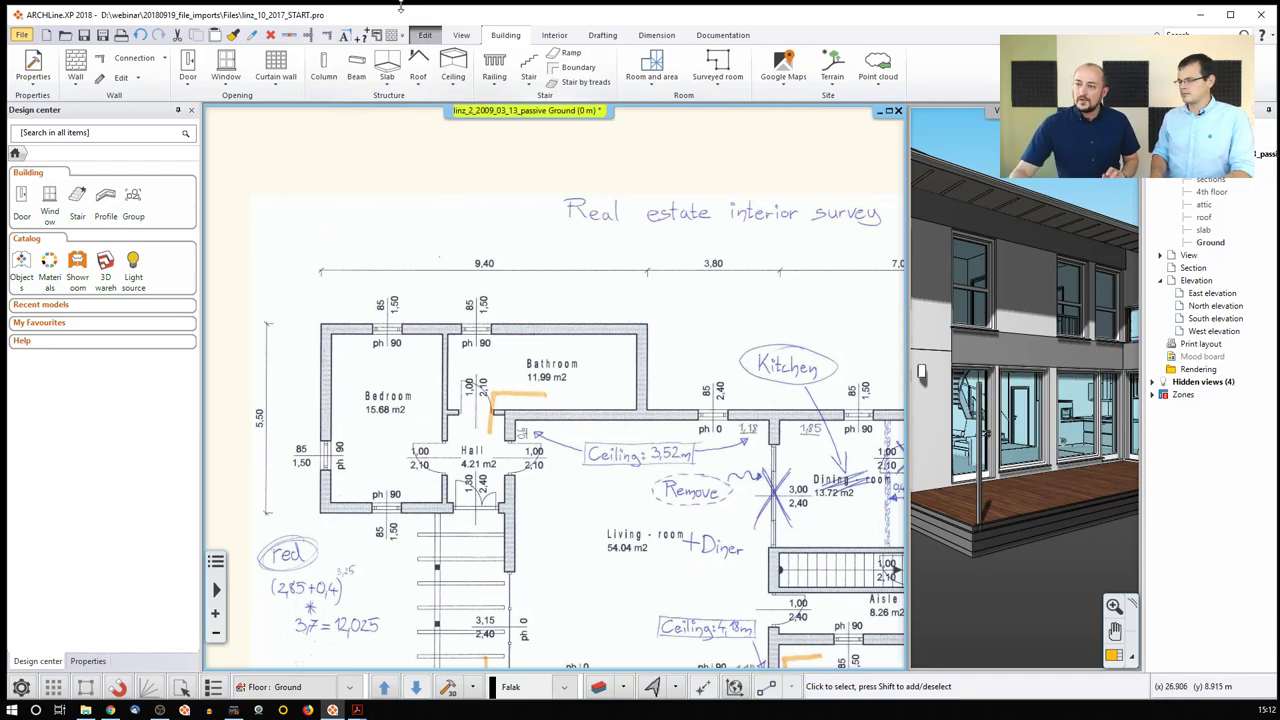
Measure the top bedroom-to-bathroom span (4.118 m), then select the survey image.
click(364, 37)
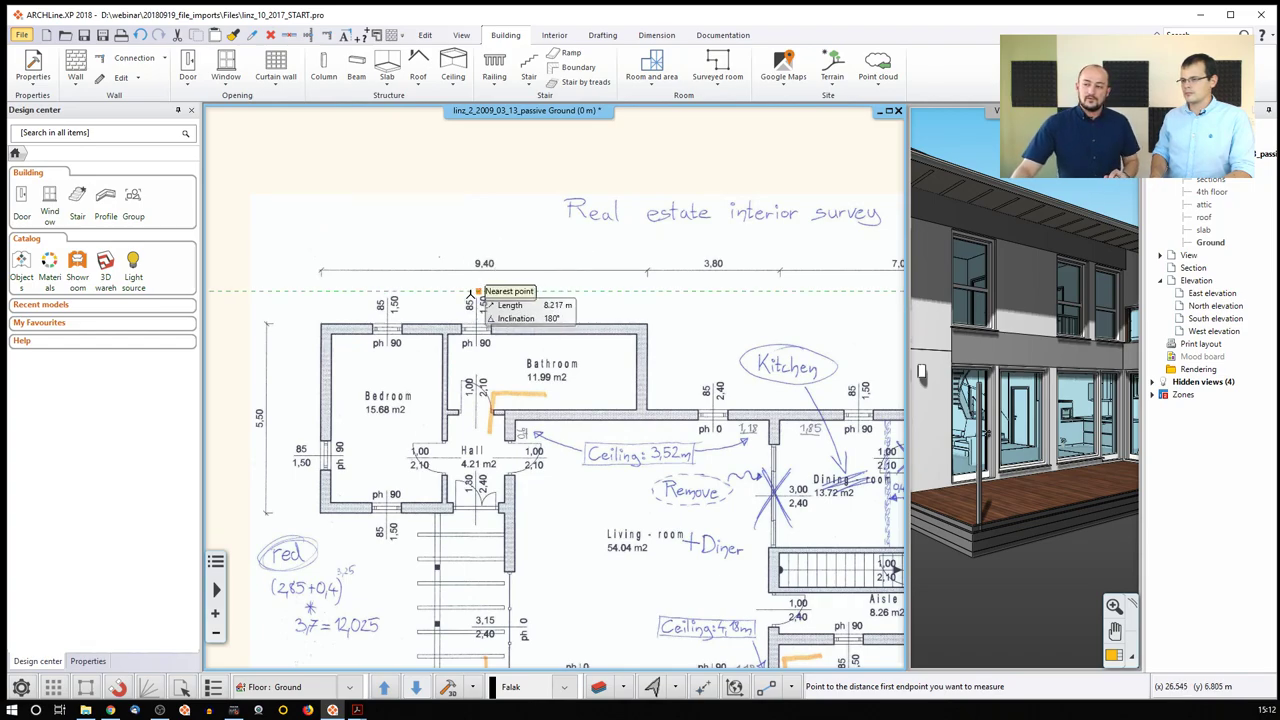
scroll(336, 326, up, 3)
scroll(441, 380, down, 1)
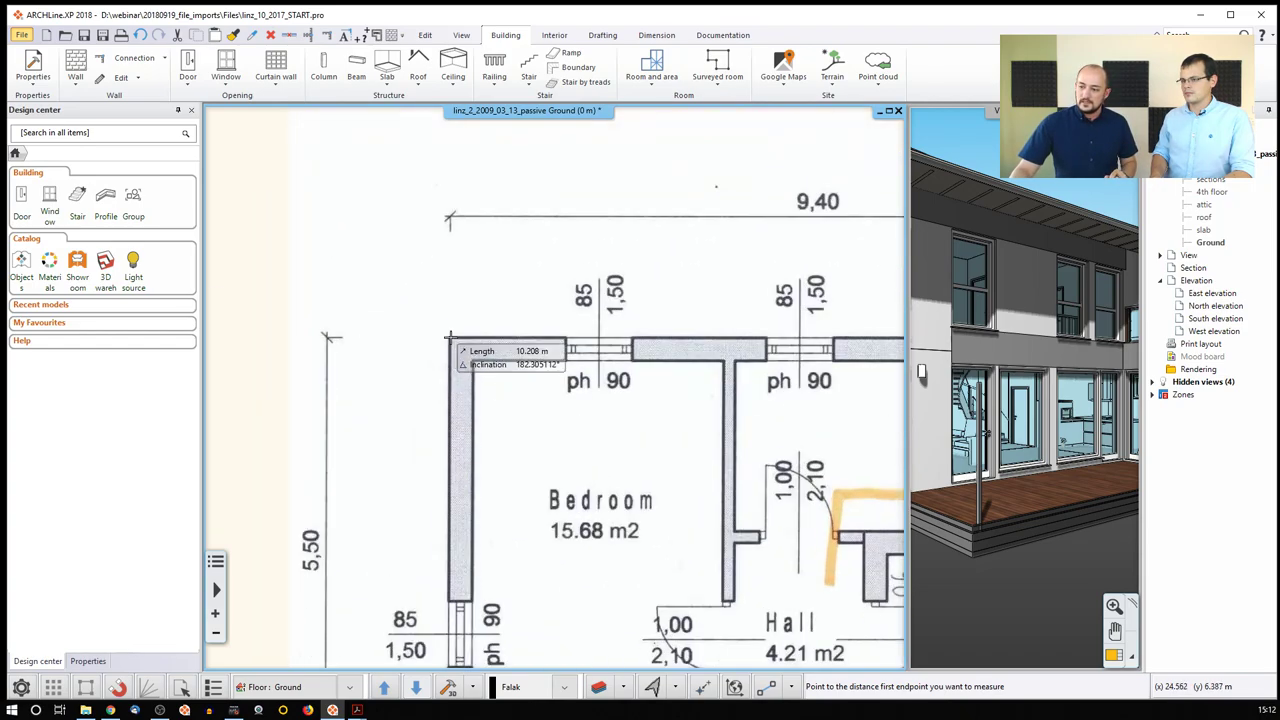
click(449, 336)
scroll(724, 341, down, 2)
scroll(690, 378, down, 1)
scroll(637, 372, up, 3)
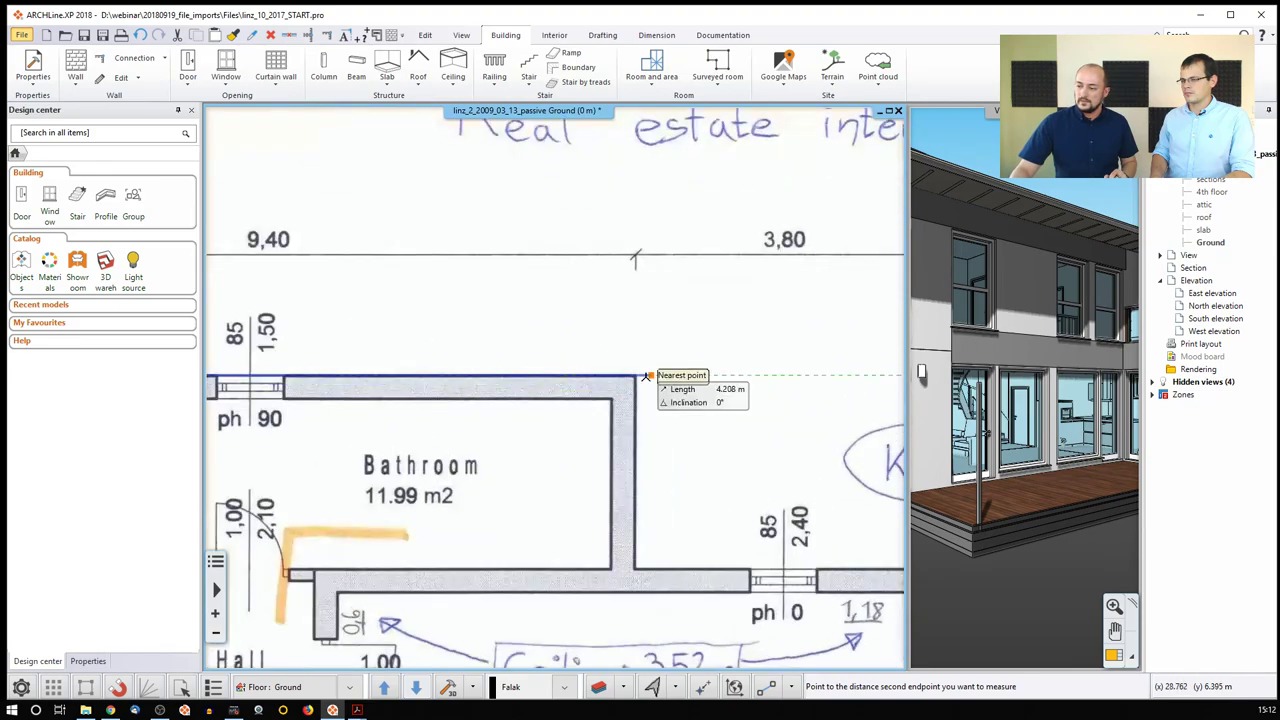
click(634, 376)
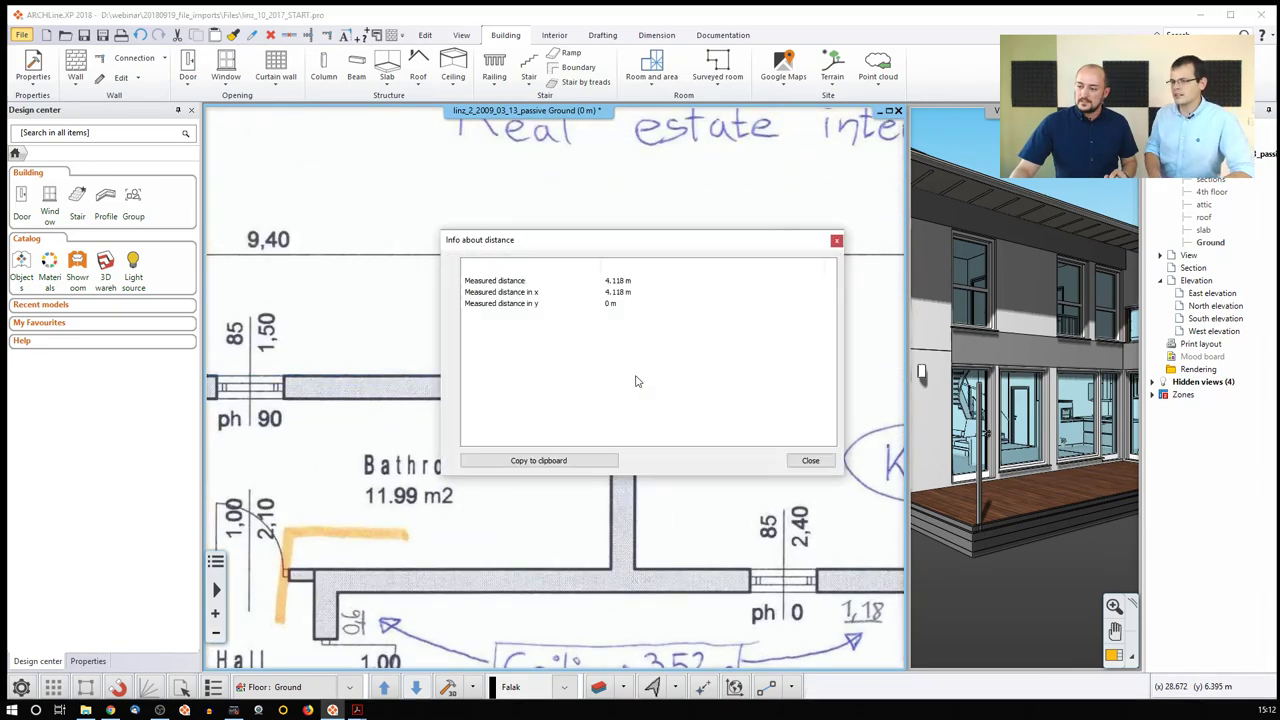
click(810, 460)
scroll(558, 363, down, 4)
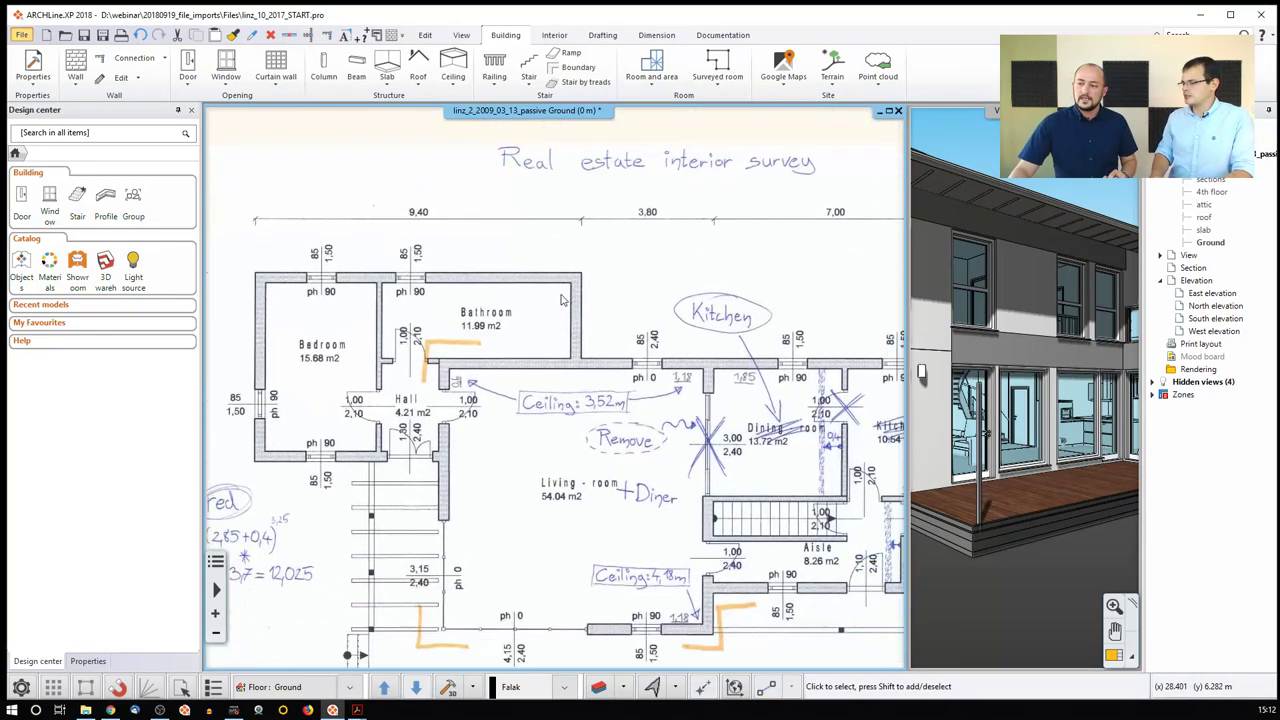
click(549, 371)
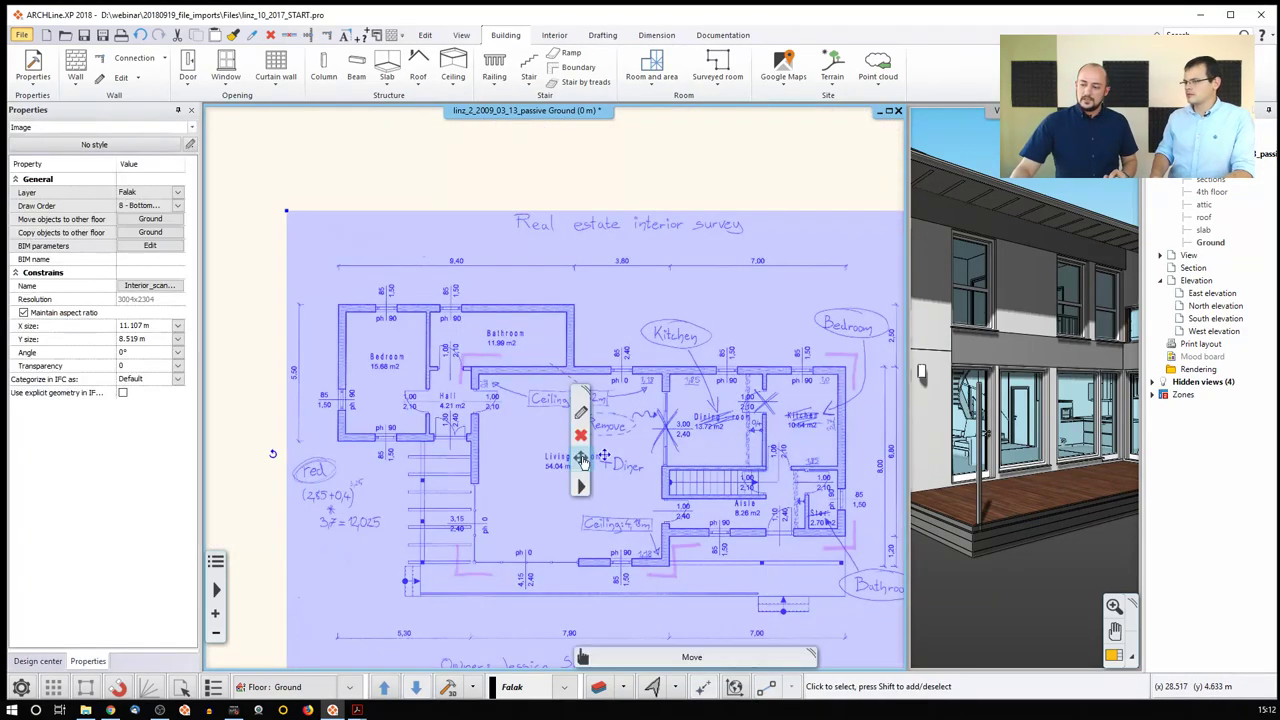
Calibrate the survey image so the bedroom-to-bathroom top corners measure 9.4 m.
right_click(584, 486)
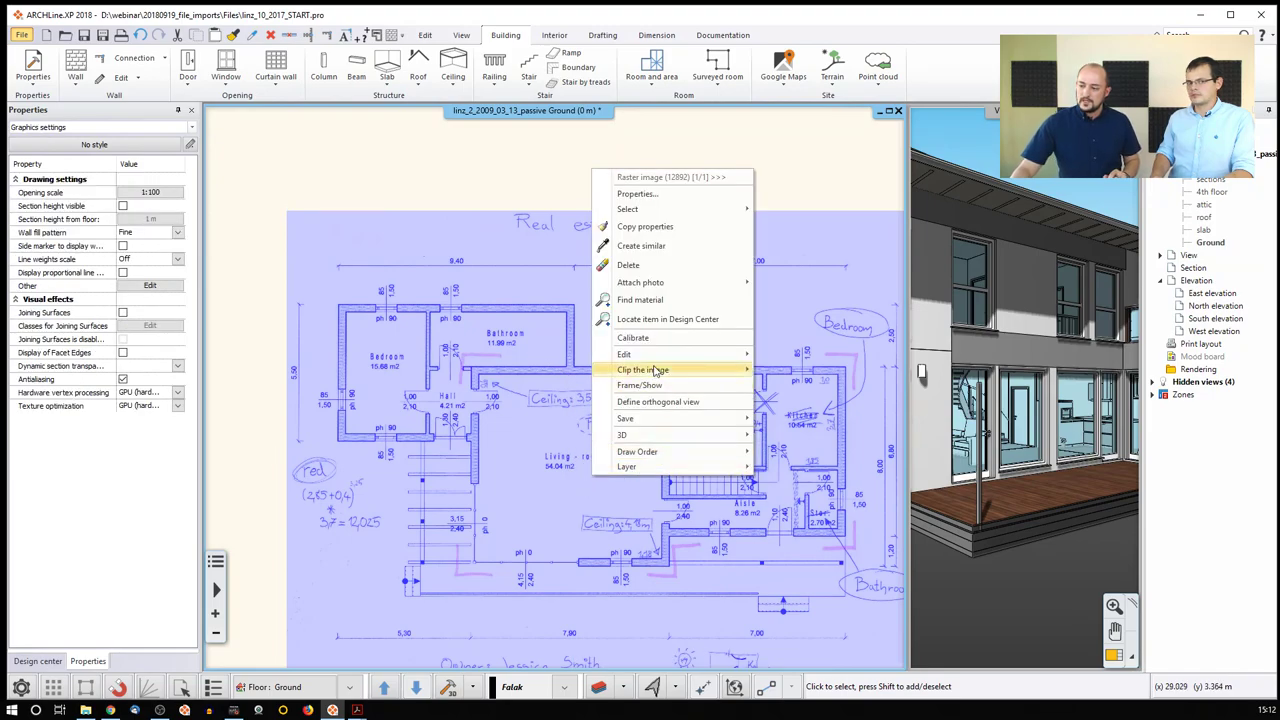
click(633, 339)
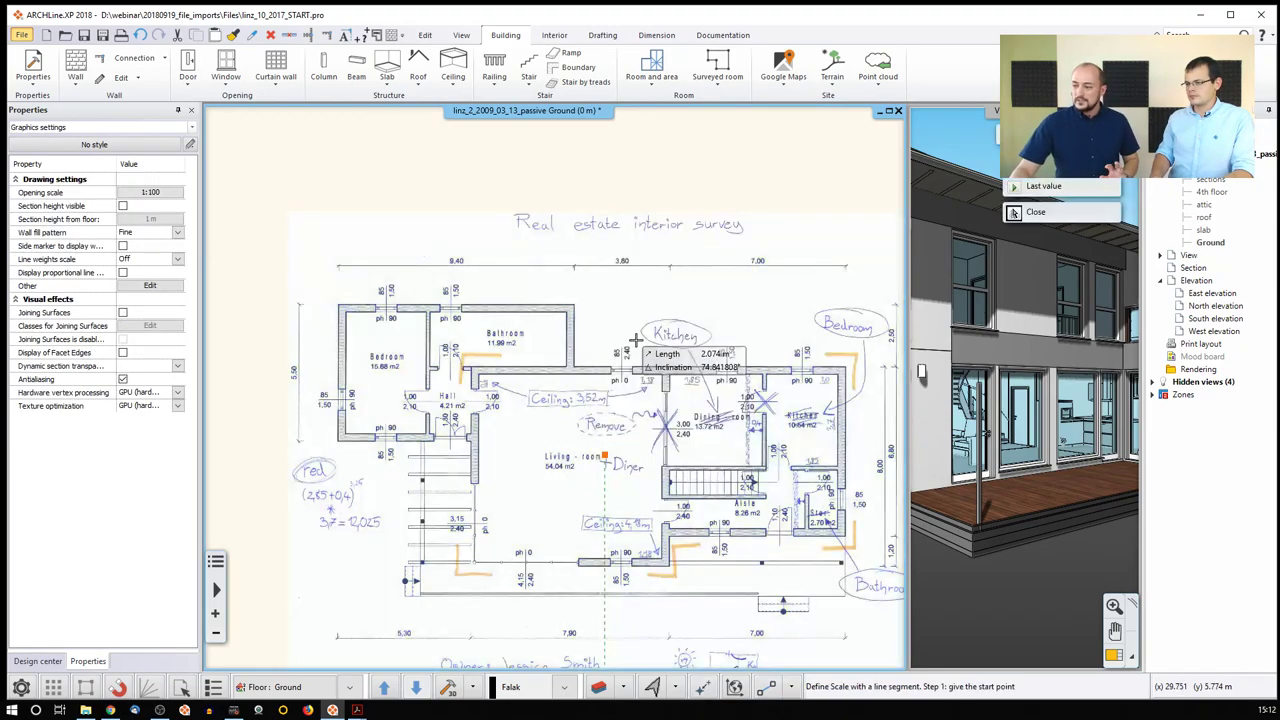
scroll(397, 360, up, 5)
click(397, 360)
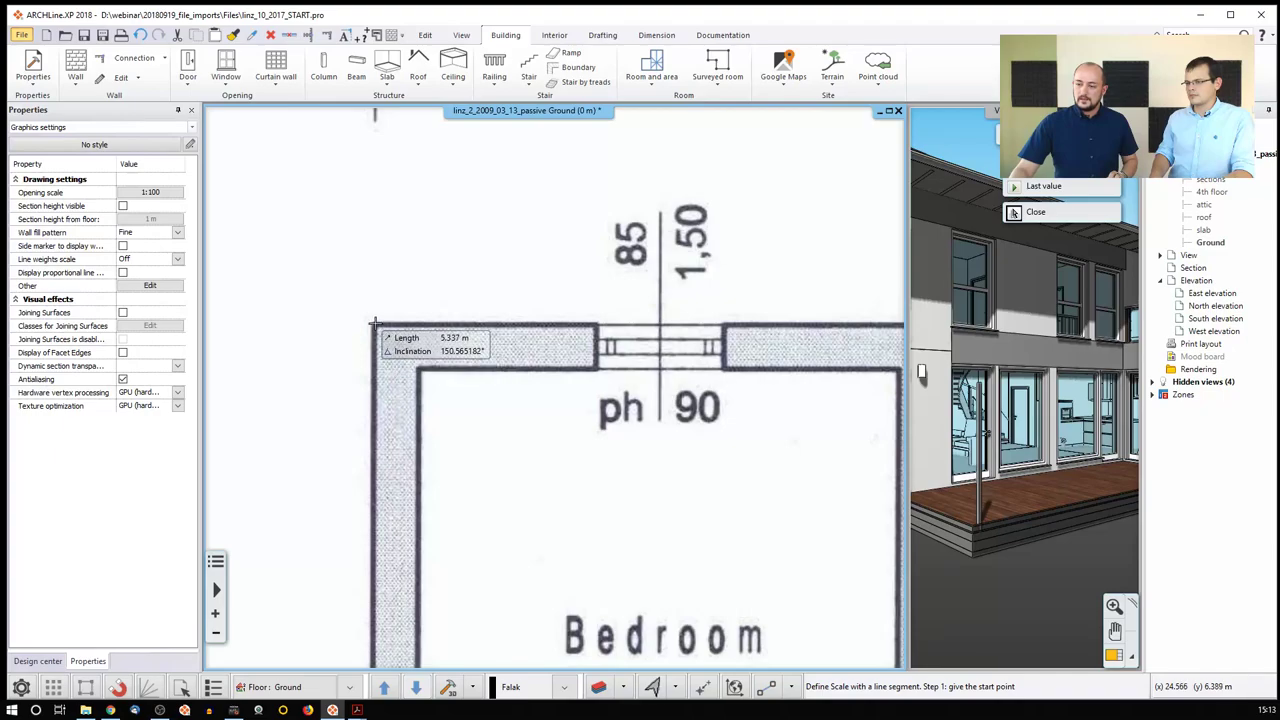
scroll(686, 334, down, 2)
mouse_move(703, 320)
middle_down()
mouse_move(540, 334)
mouse_move(700, 340)
middle_up()
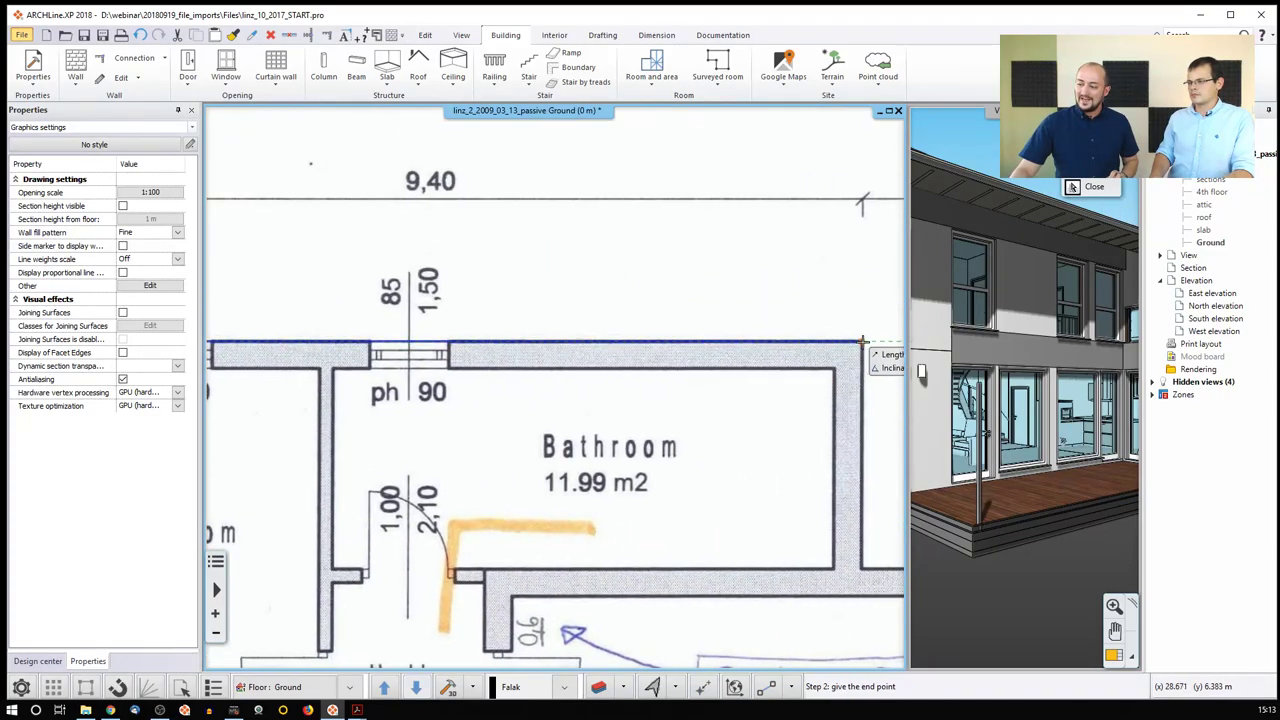
click(861, 343)
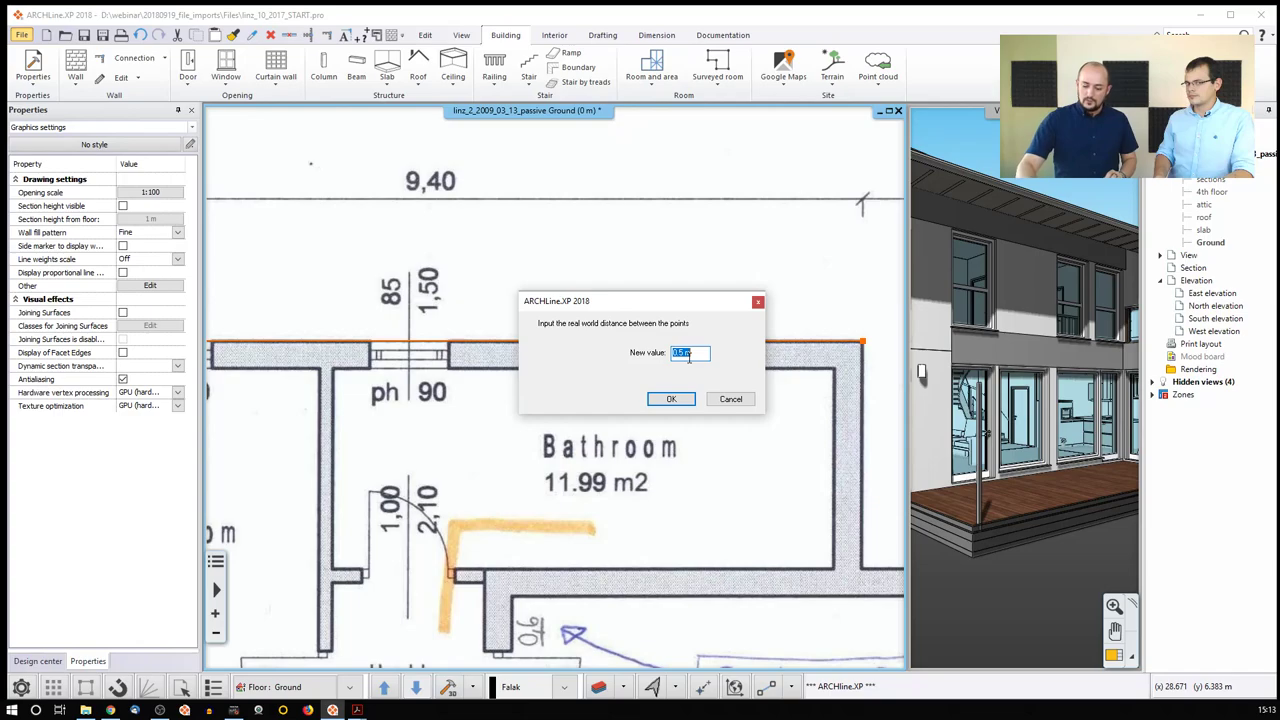
text(9,)
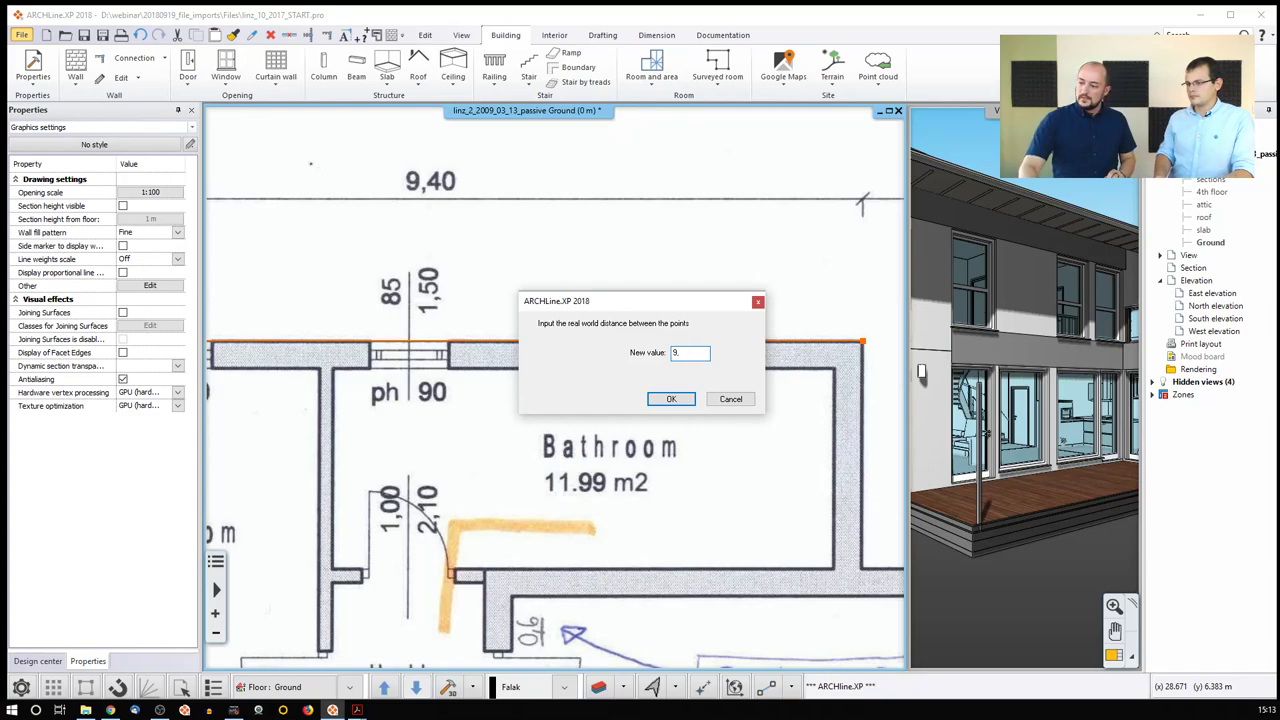
text(.4)
key(Return)
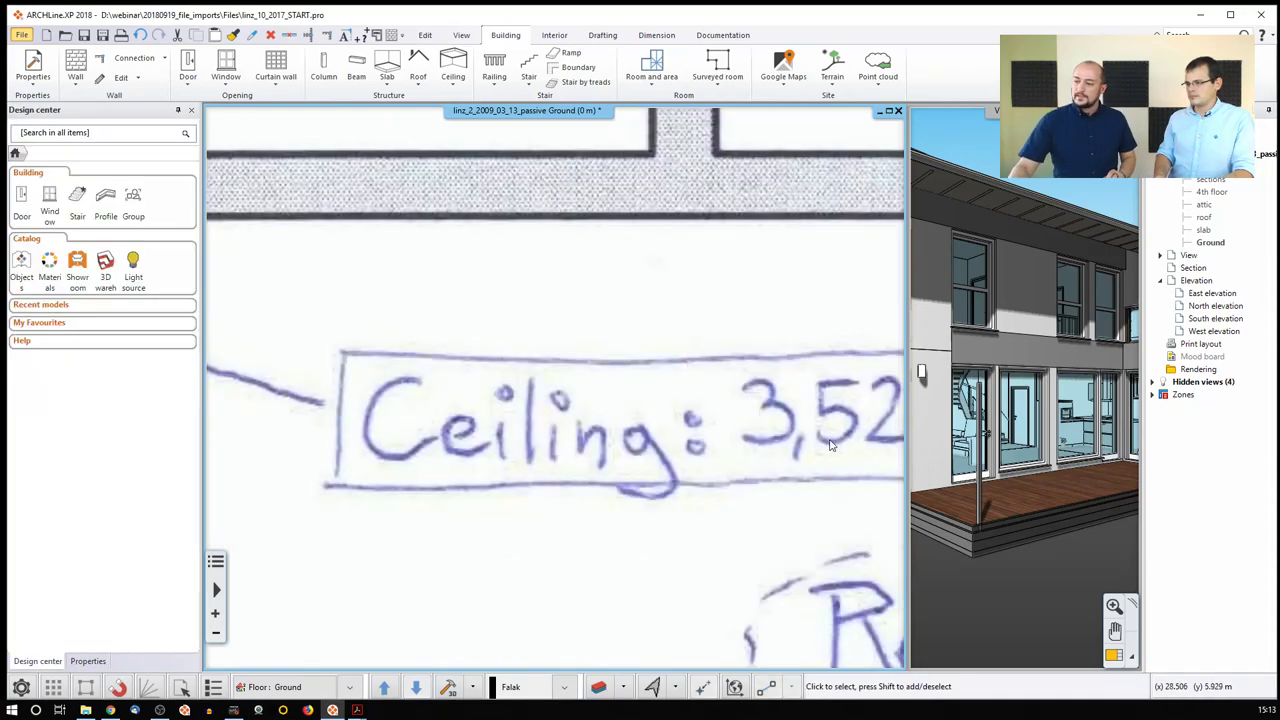
scroll(829, 445, down, 5)
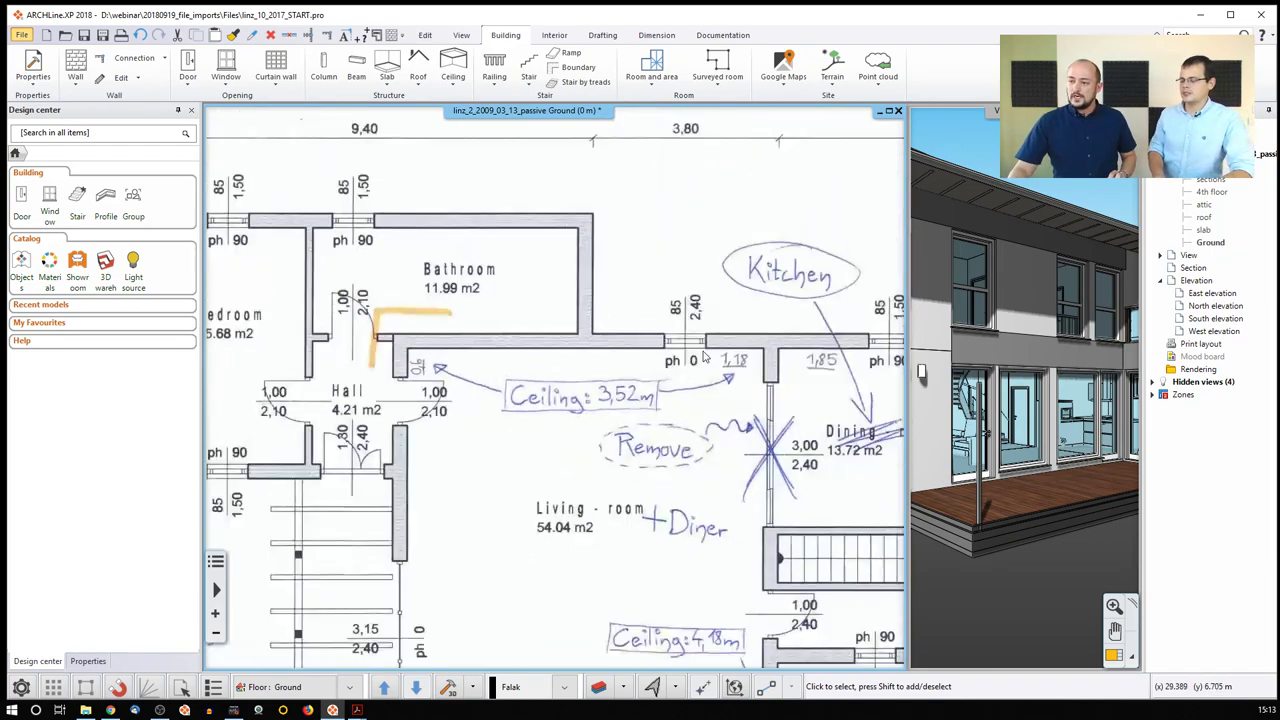
click(370, 35)
scroll(331, 280, up, 3)
middle_drag(589, 400, 459, 388)
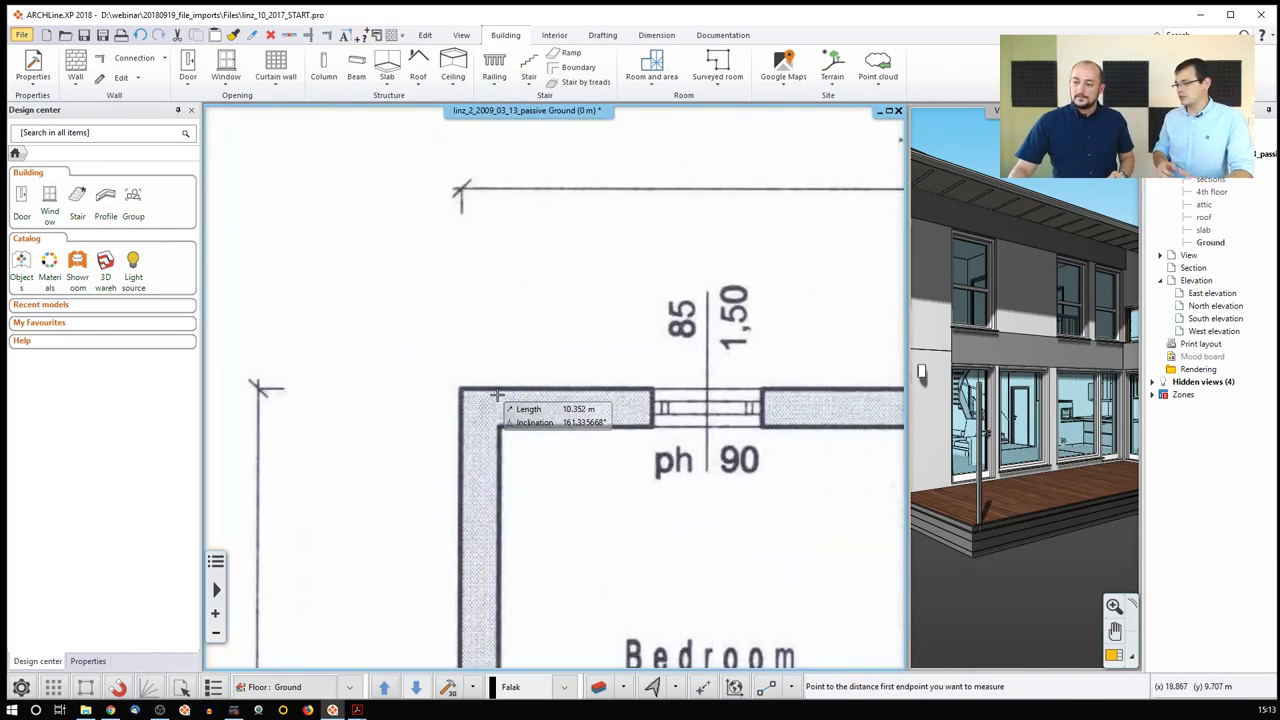
click(459, 388)
scroll(459, 388, down, 2)
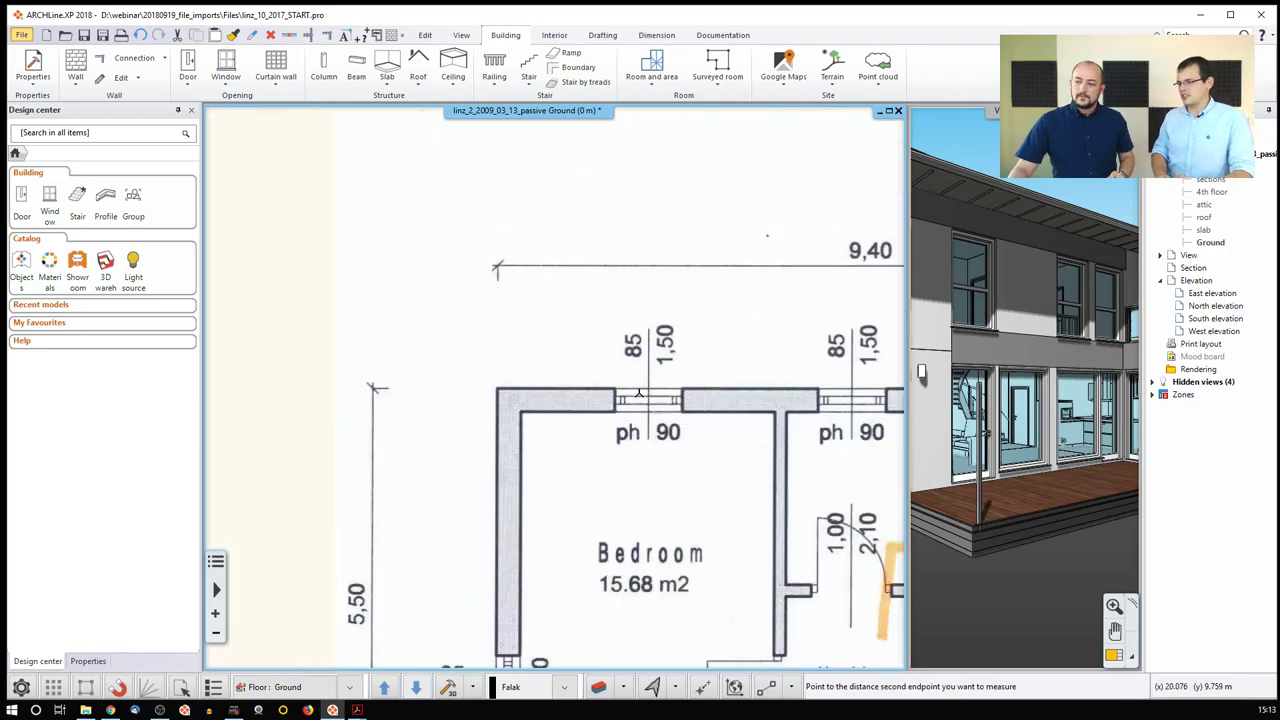
middle_drag(880, 270, 659, 238)
scroll(660, 357, up, 5)
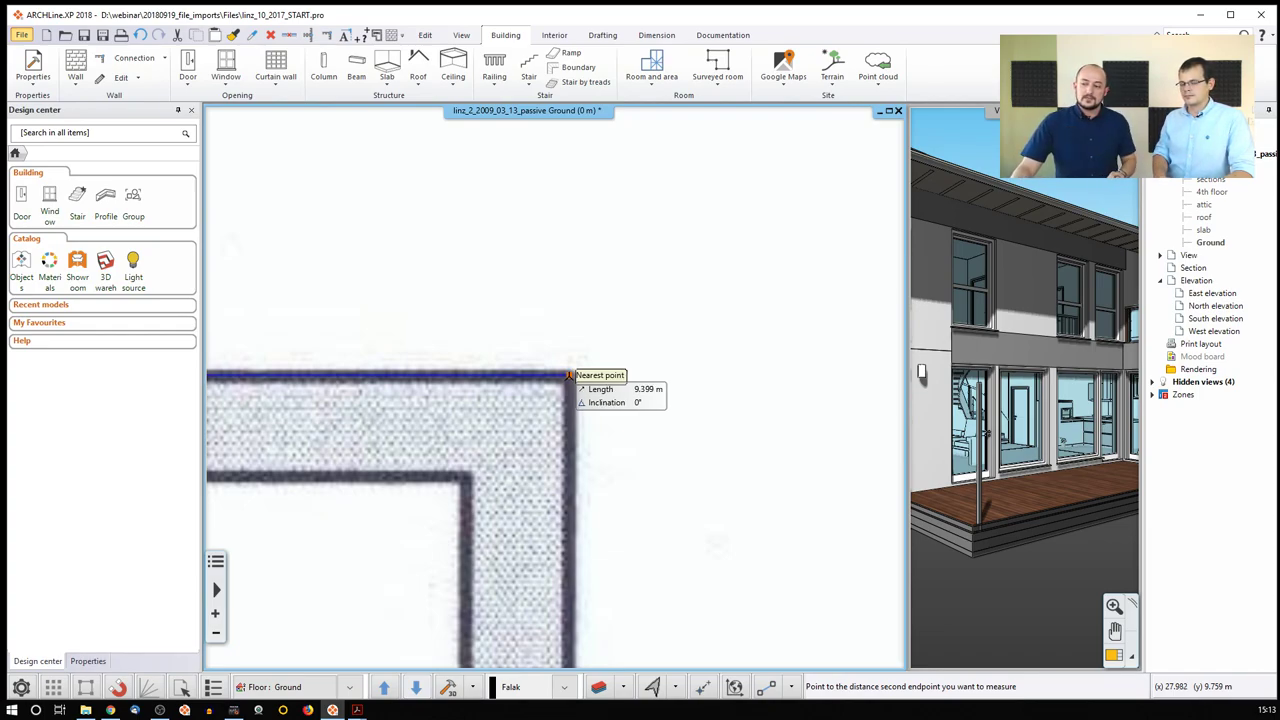
click(569, 376)
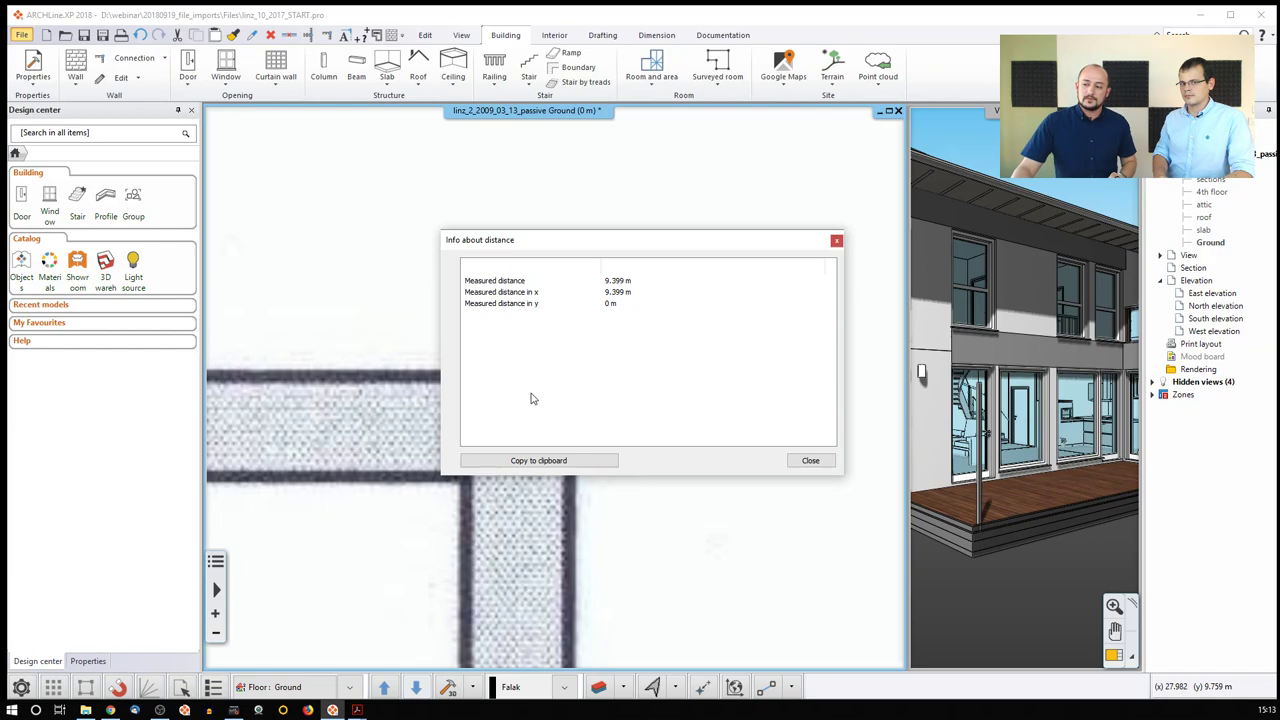
click(810, 460)
key(Escape)
scroll(560, 366, down, 2)
scroll(547, 363, down, 3)
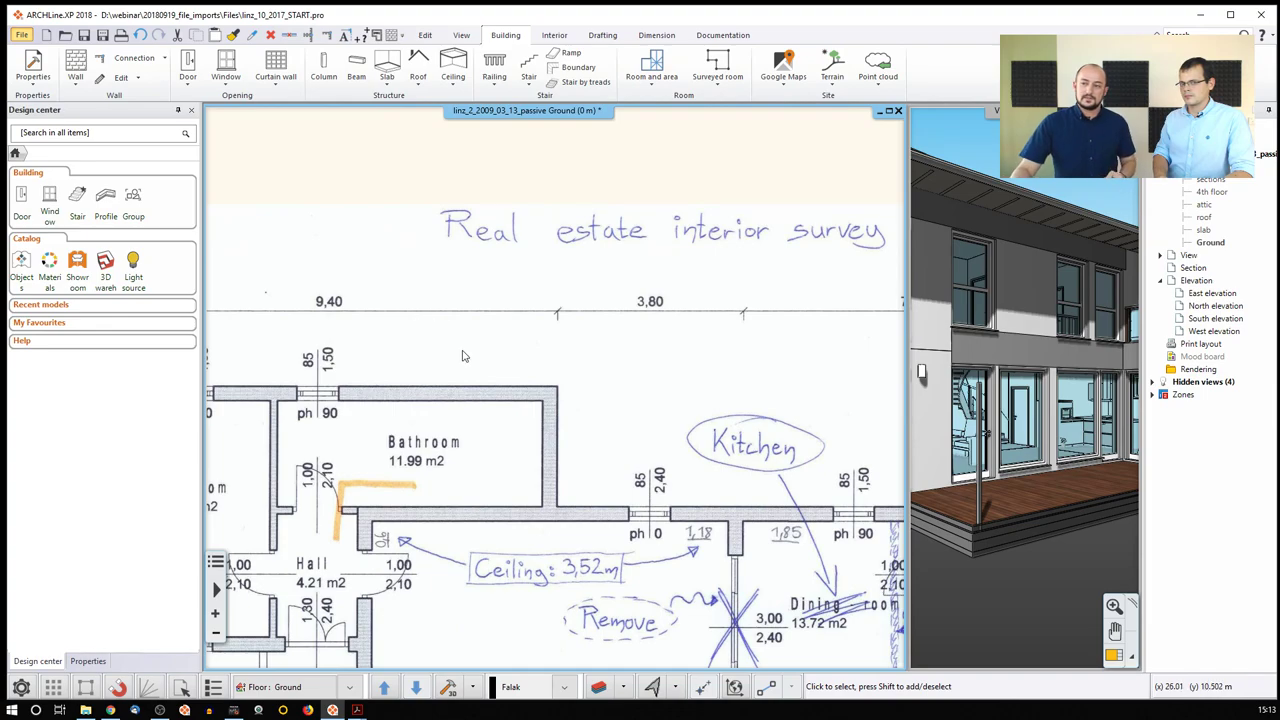
scroll(571, 297, down, 3)
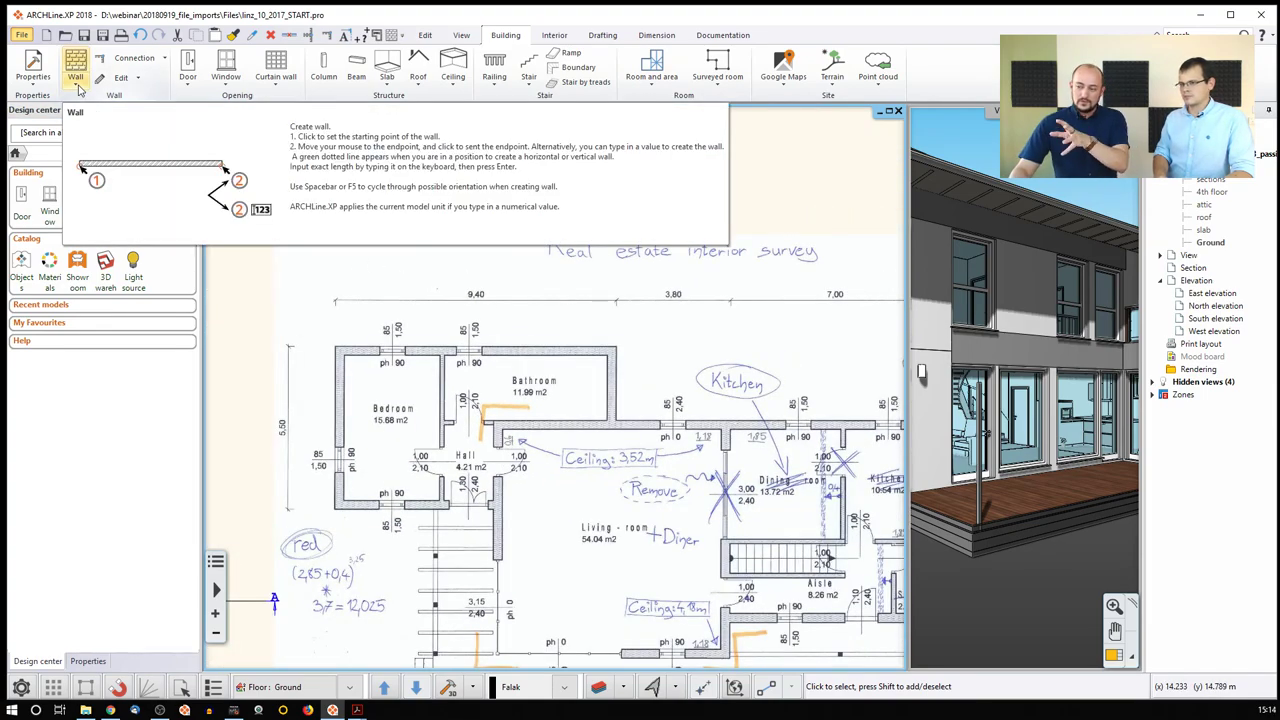
click(80, 90)
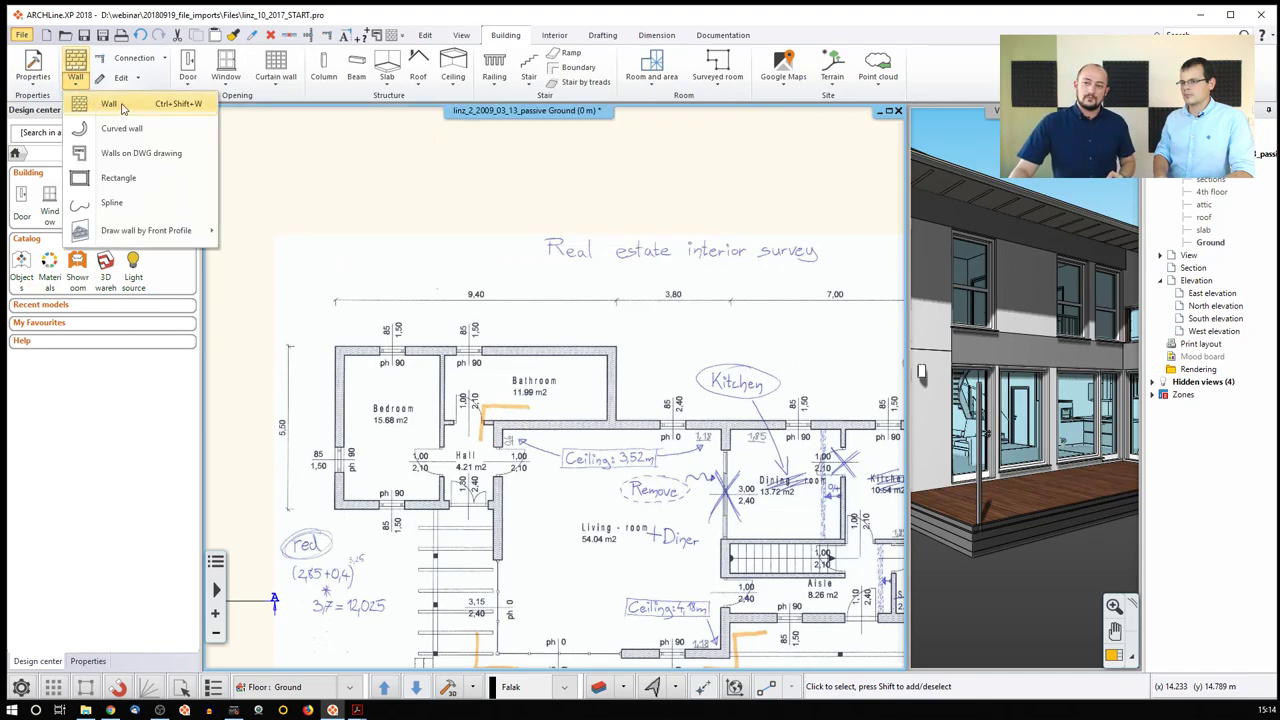
Start a '1 layered 30 wide wall' at the bedroom's top-left corner with a middle reference line.
click(100, 104)
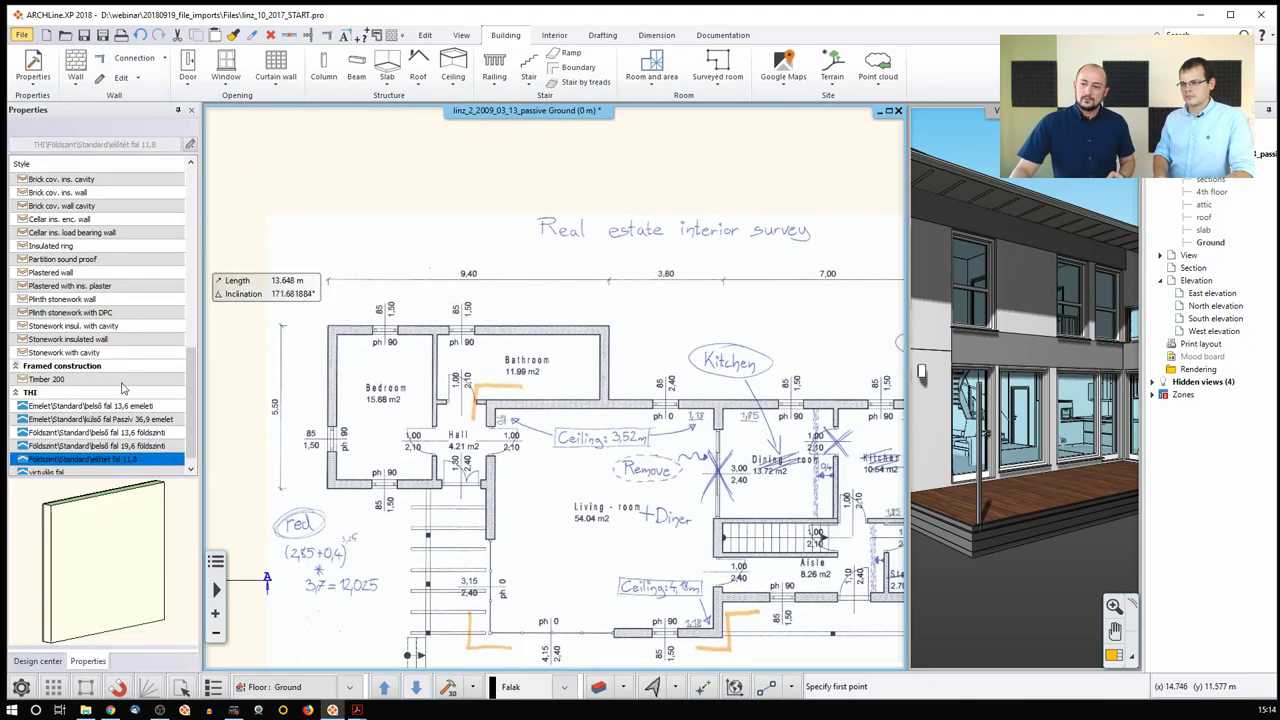
scroll(118, 311, up, 5)
scroll(118, 311, up, 4)
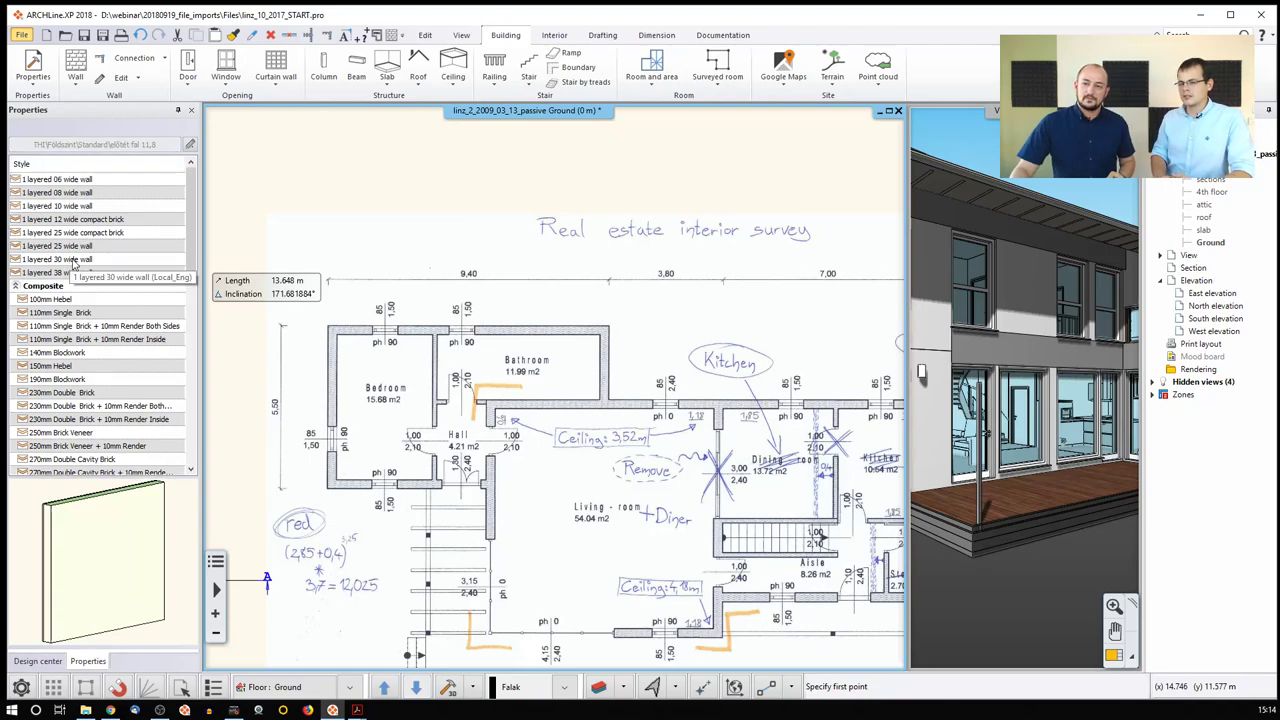
click(75, 260)
scroll(410, 347, up, 2)
scroll(410, 347, up, 3)
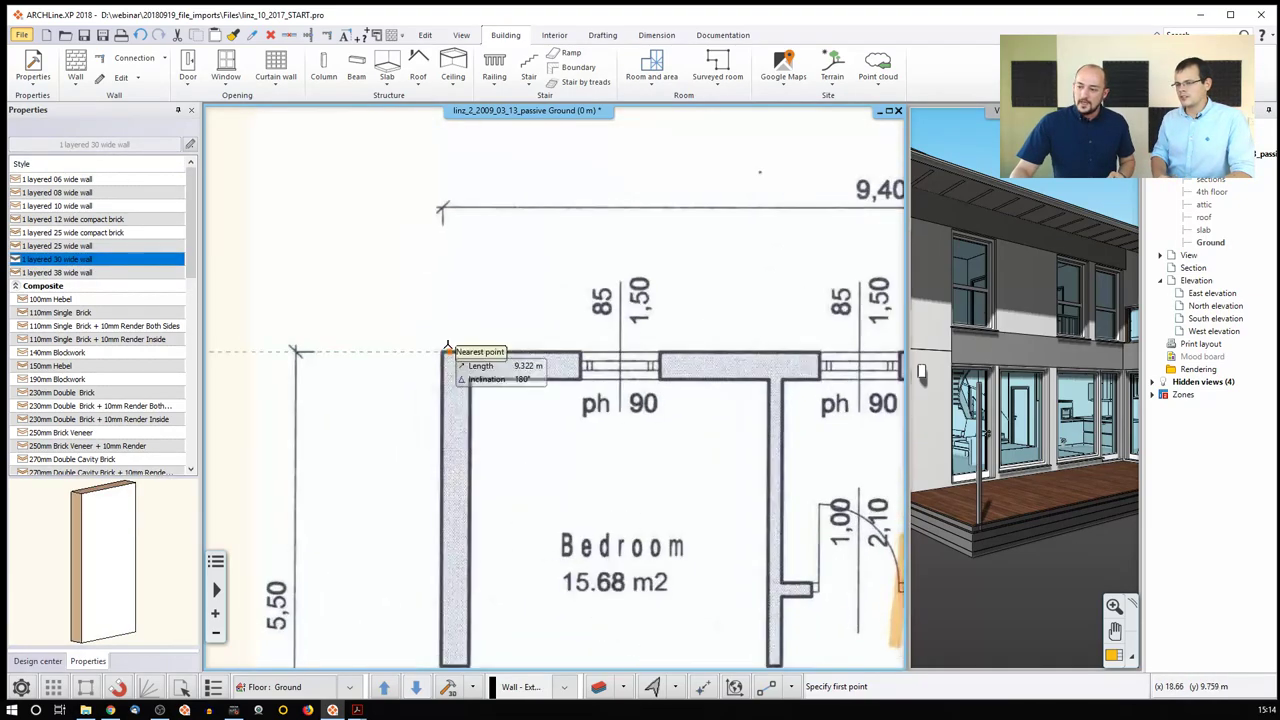
scroll(497, 366, up, 2)
scroll(432, 358, up, 2)
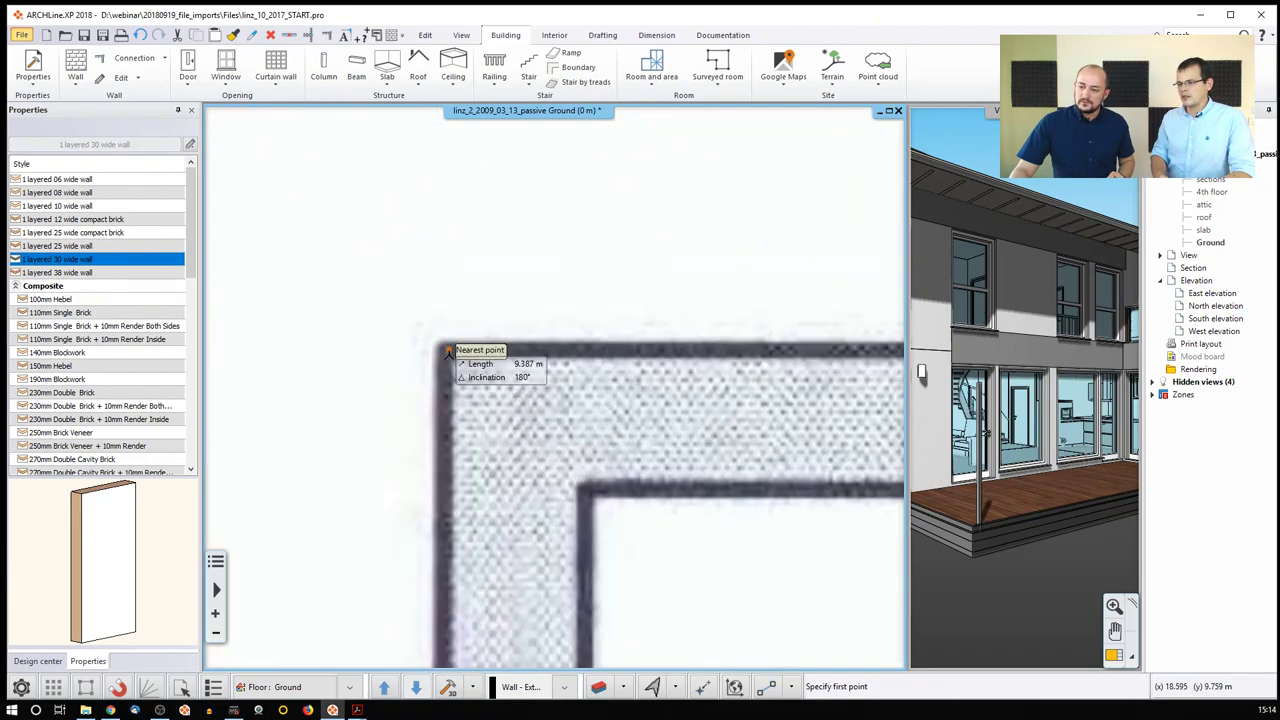
click(446, 351)
scroll(514, 372, down, 3)
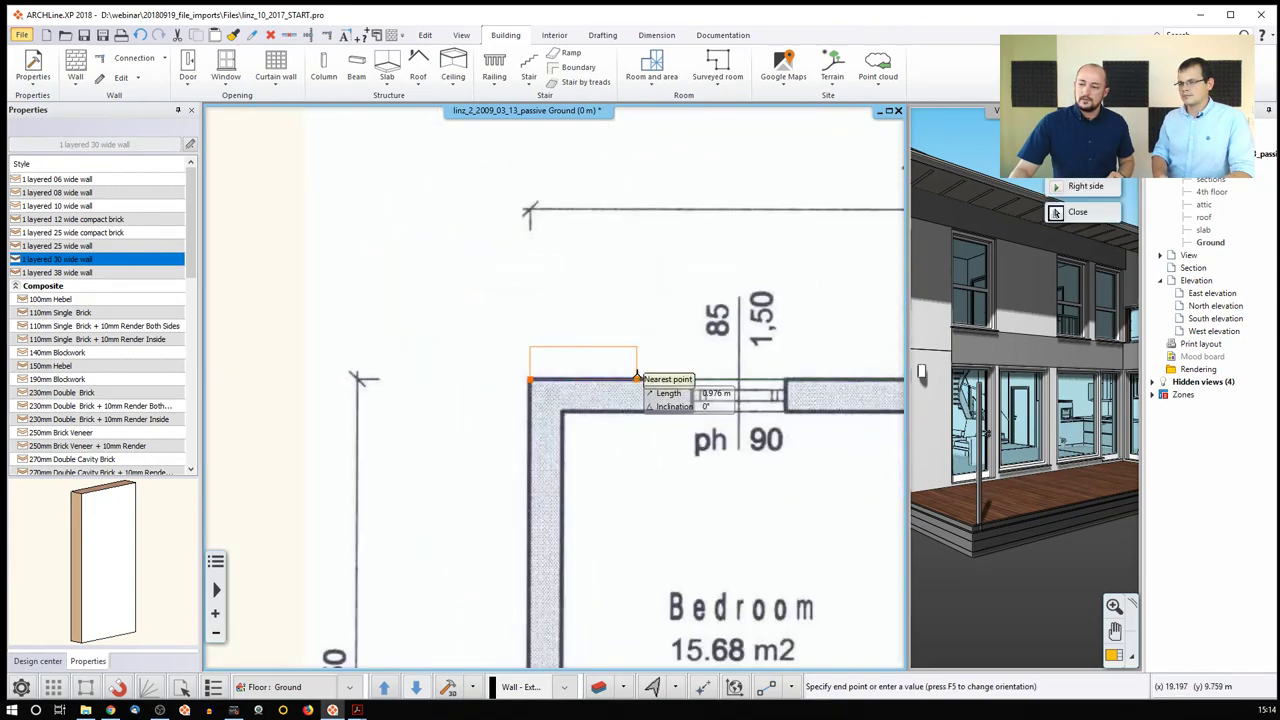
scroll(680, 360, down, 1)
key(Right)
key(Right)
key(Right)
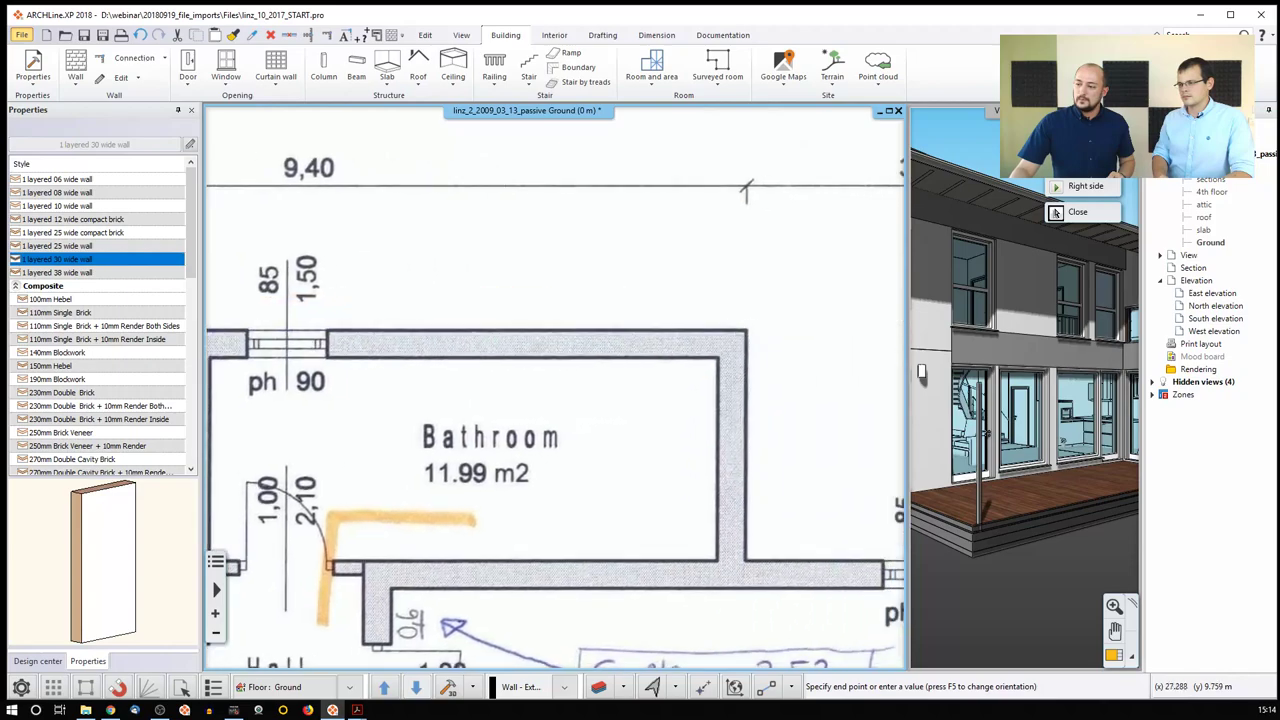
click(1085, 186)
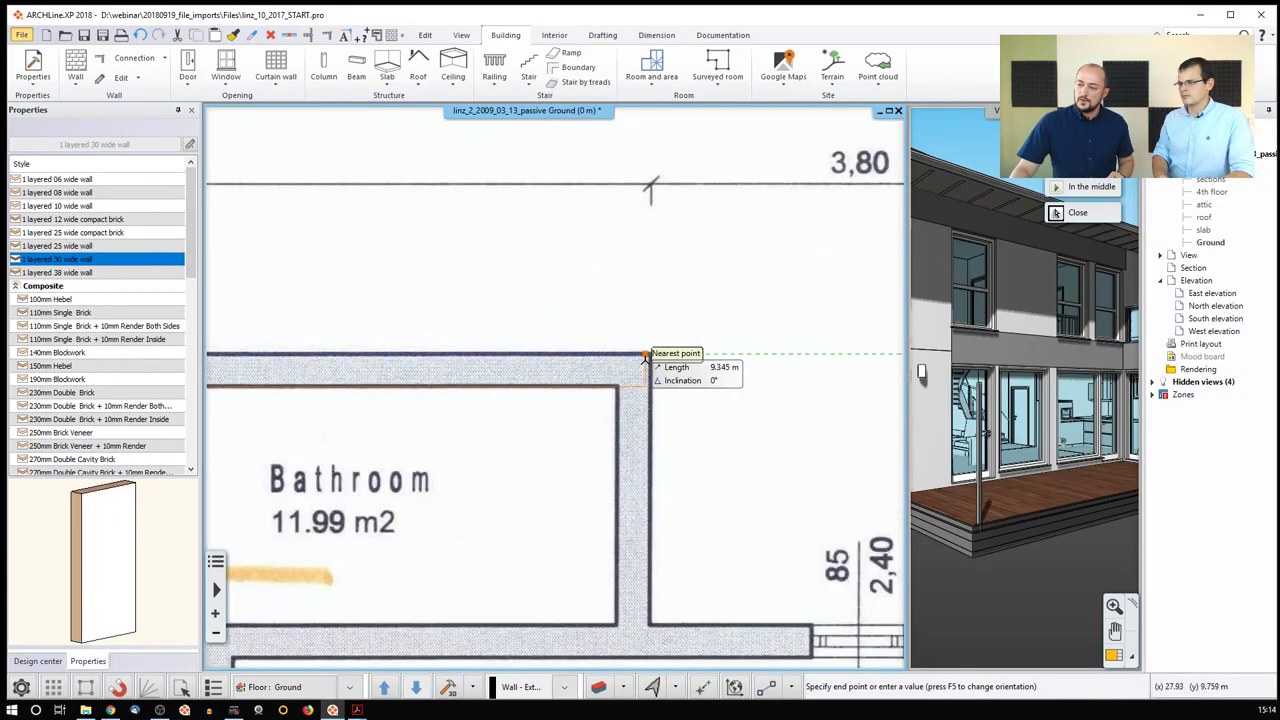
Draw the 9.4 m top wall, a short drop, then the 10.8 m (3.8+7) kitchen wall.
scroll(593, 348, down, 2)
scroll(593, 348, down, 1)
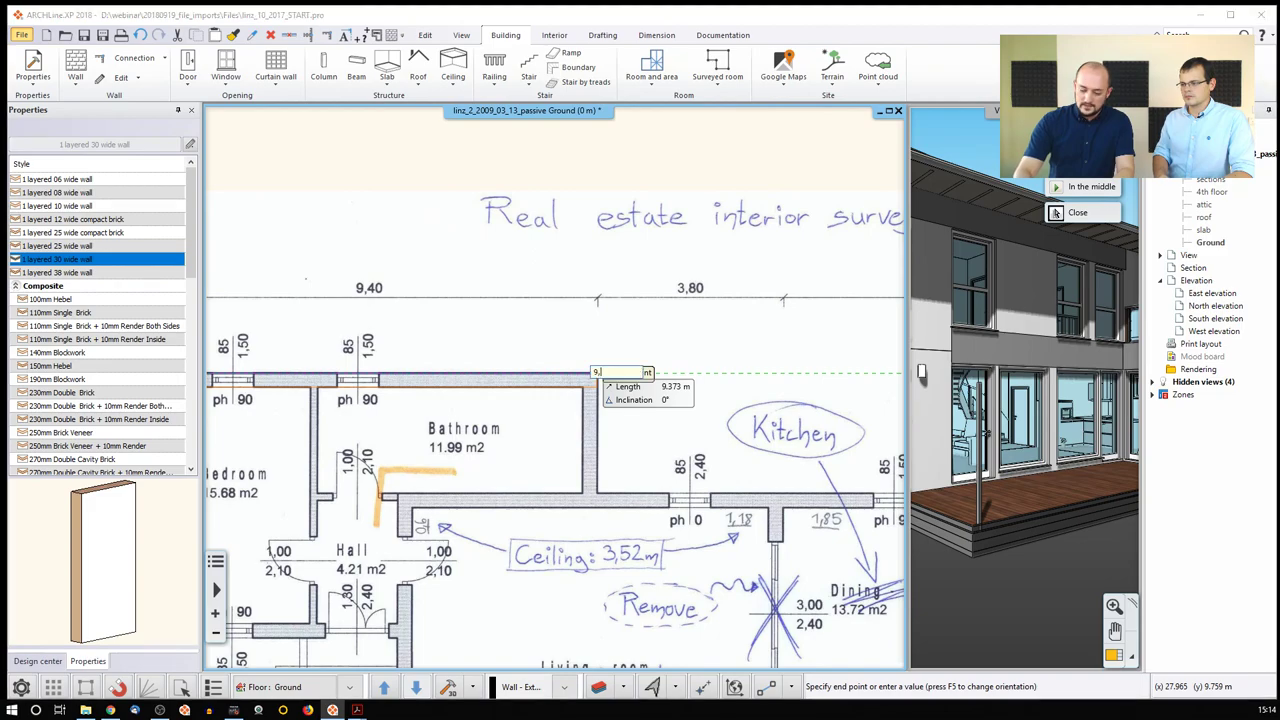
text(9,4)
key(Return)
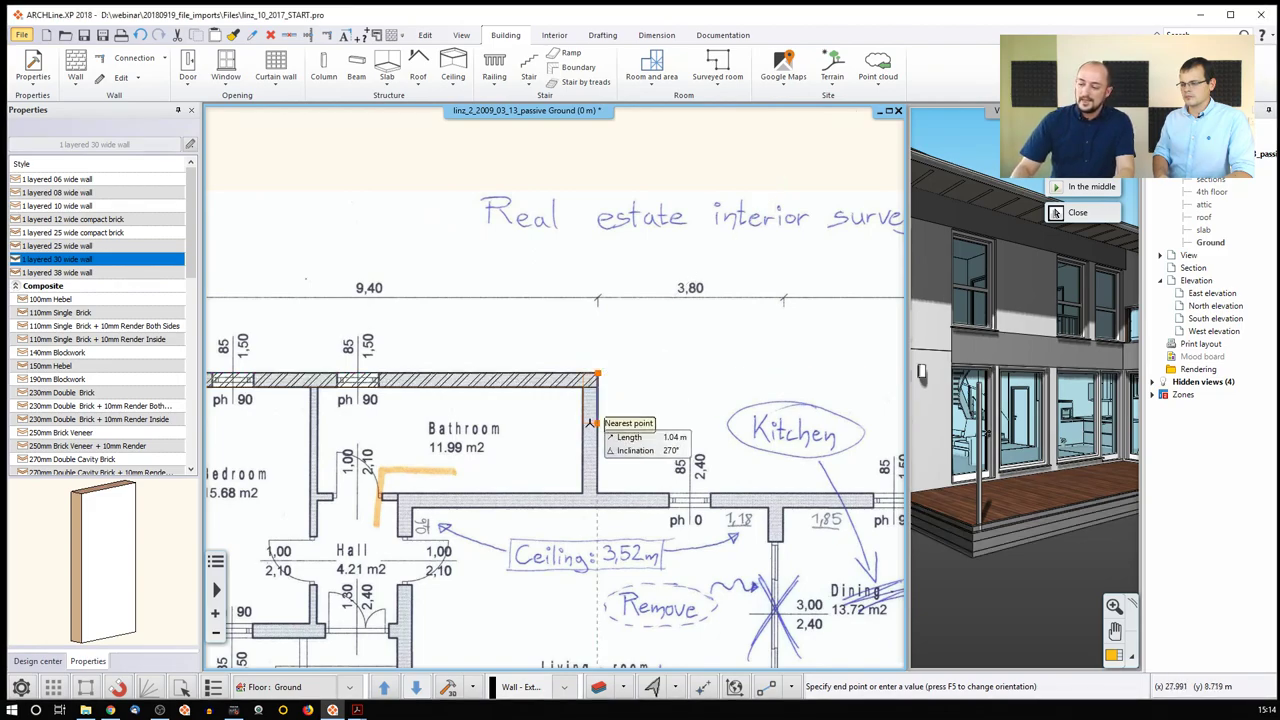
mouse_move(597, 470)
middle_down()
mouse_move(426, 422)
mouse_move(300, 405)
mouse_move(430, 402)
middle_up()
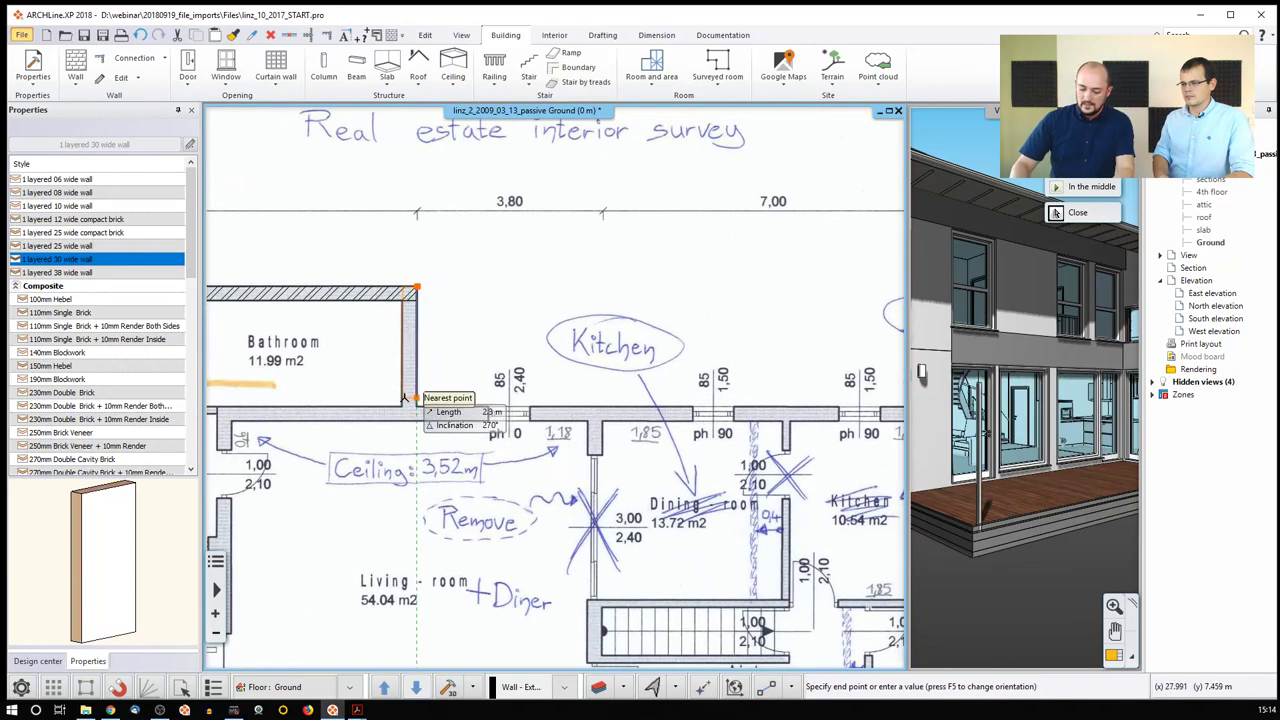
click(405, 398)
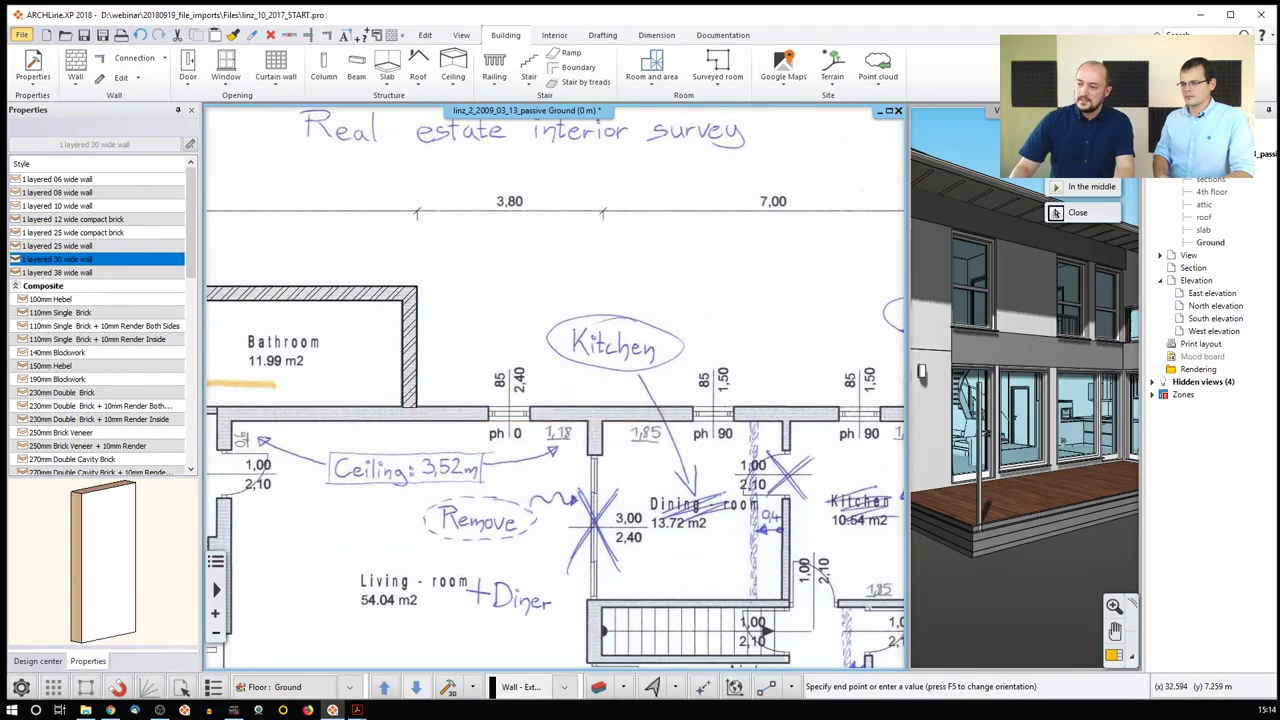
middle_drag(405, 398, 249, 393)
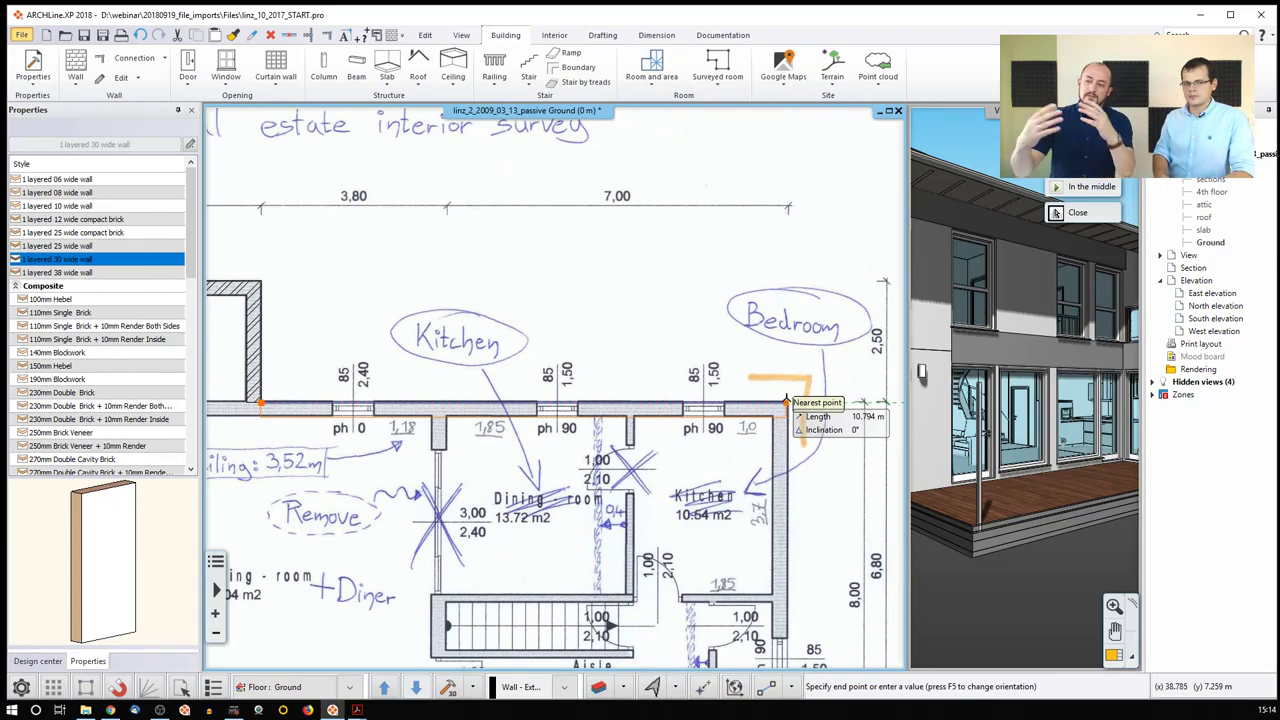
text(3,8+)
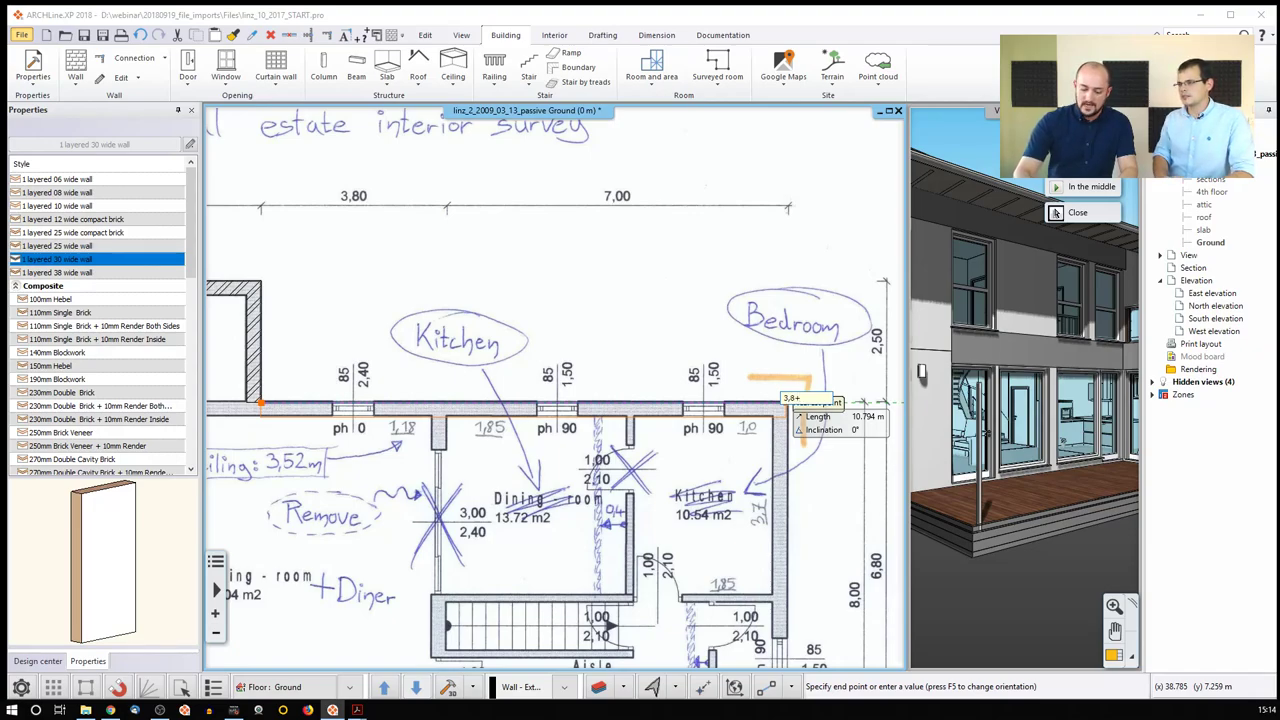
key(Escape)
text(+7)
key(Return)
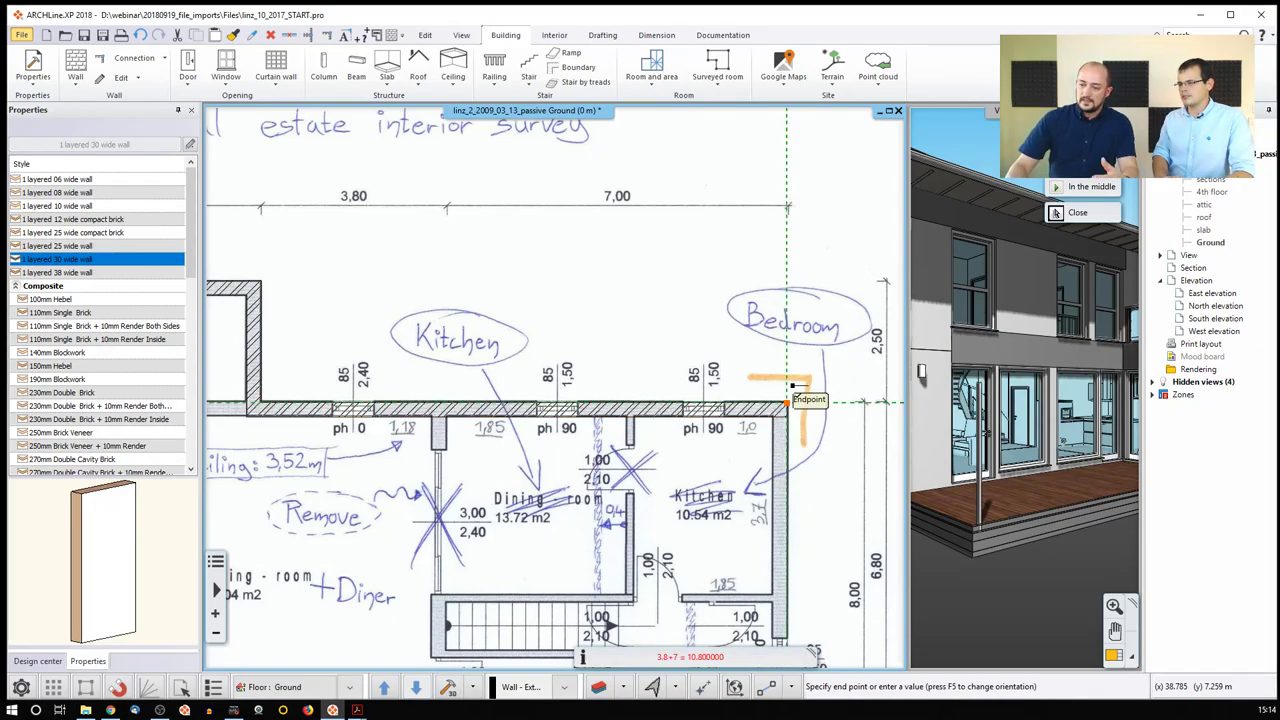
key(Escape)
middle_drag(464, 449, 615, 428)
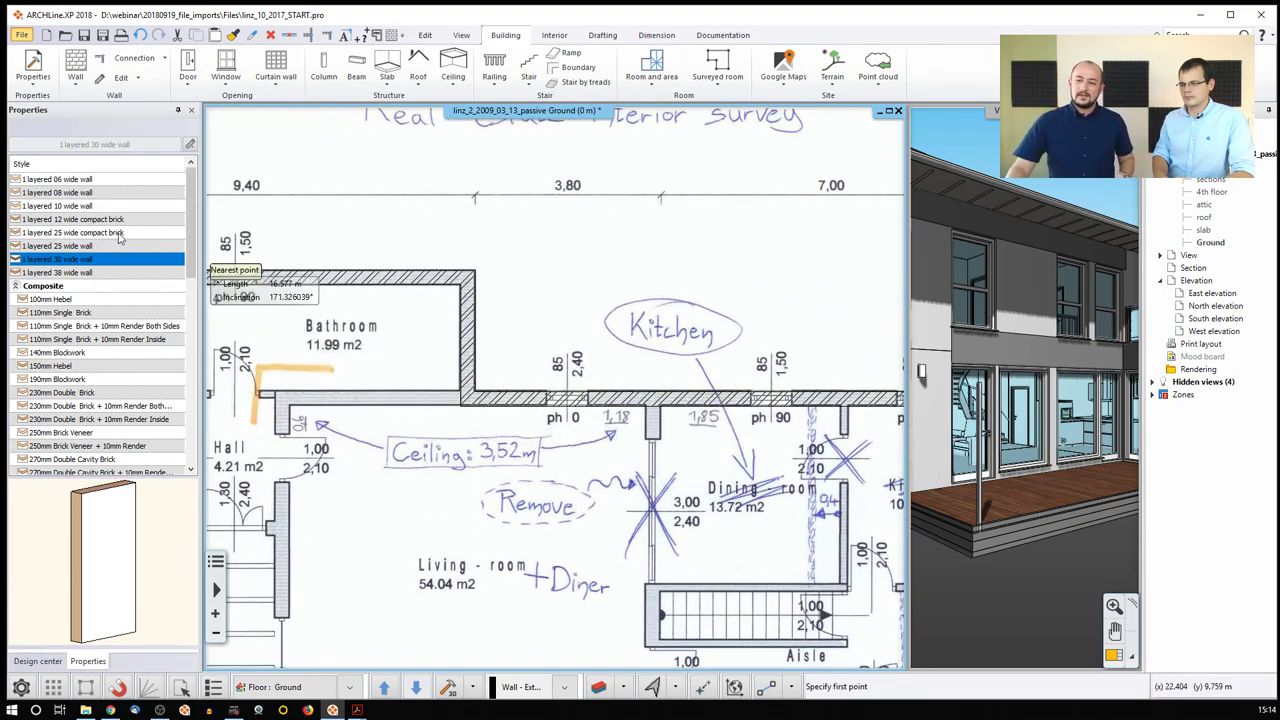
click(80, 210)
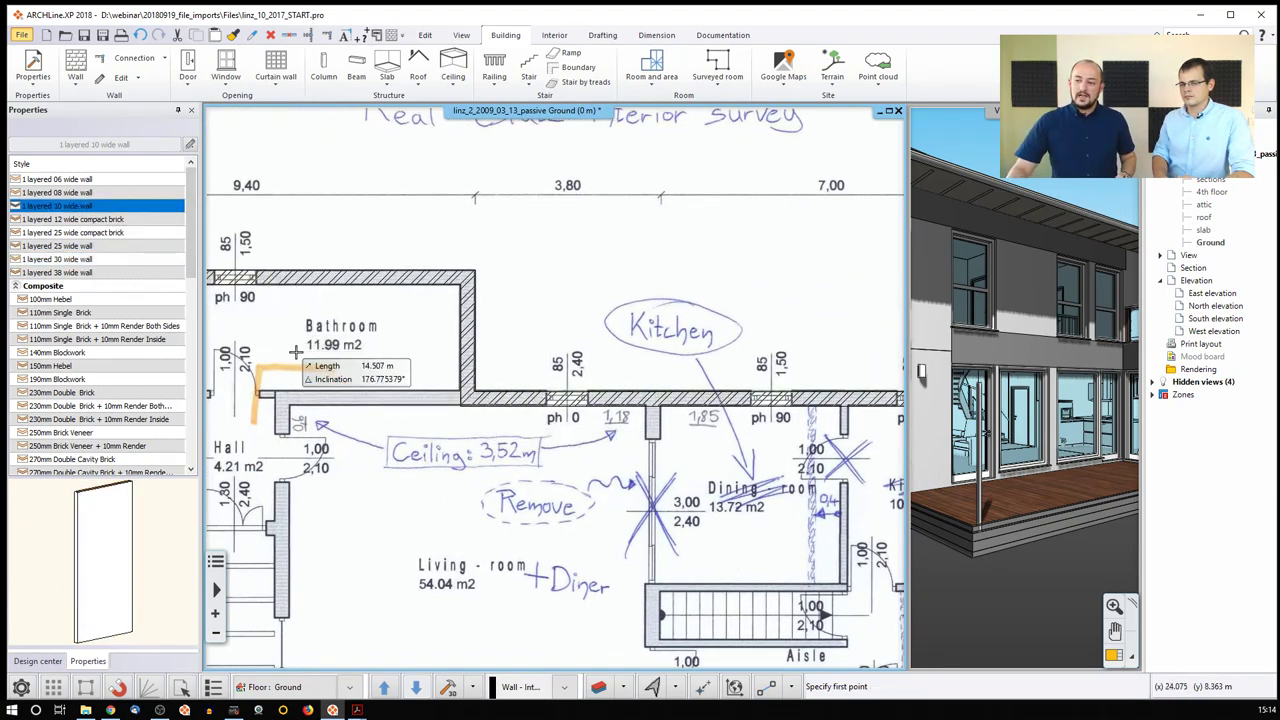
middle_drag(209, 400, 422, 397)
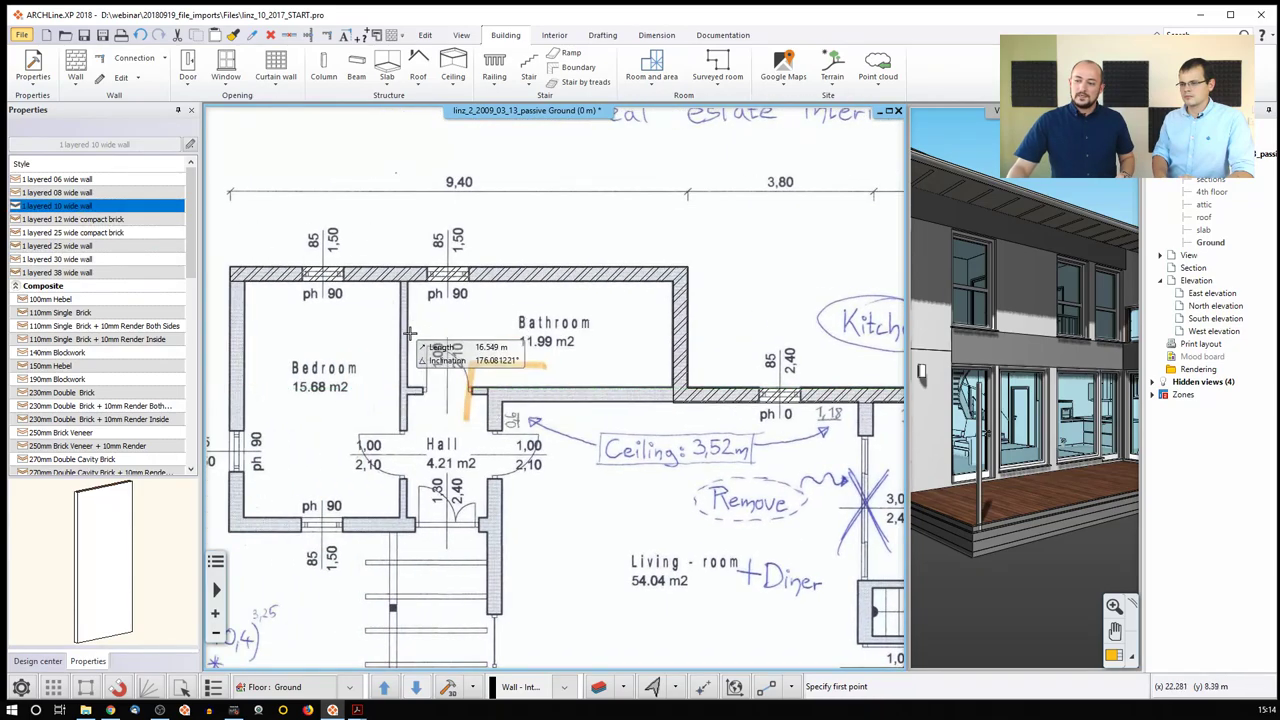
click(503, 418)
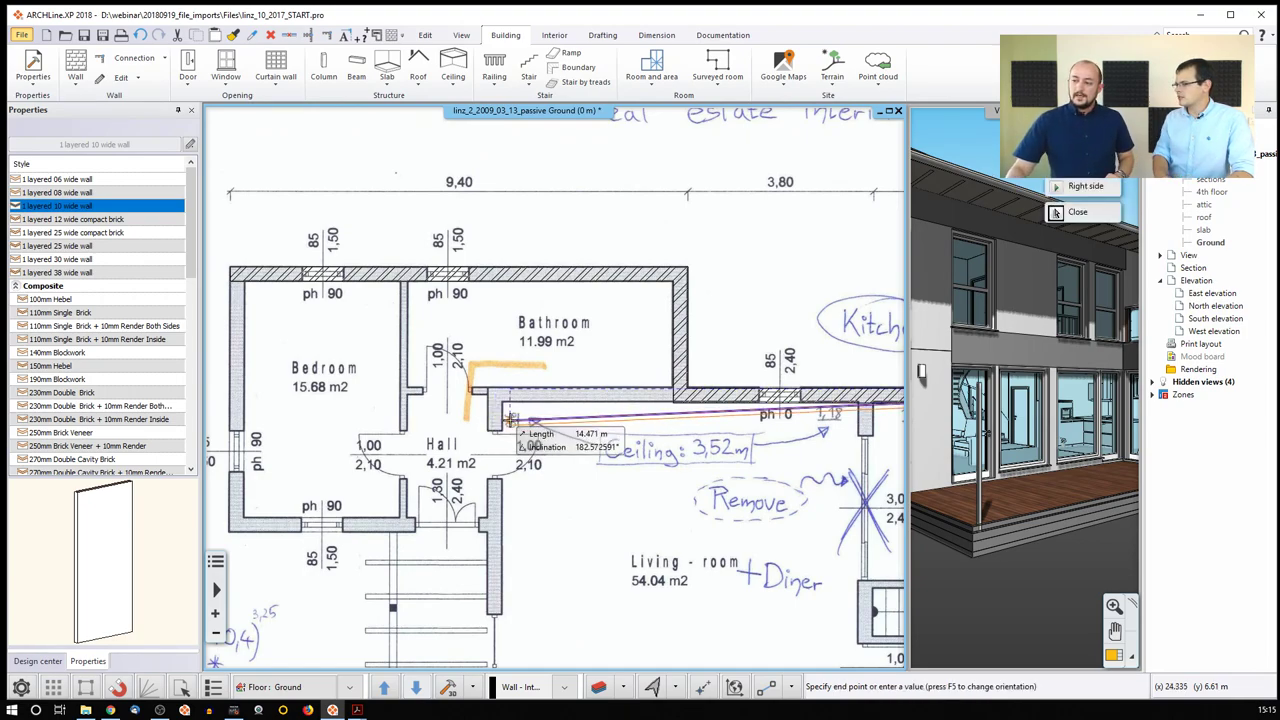
scroll(510, 420, down, 2)
key(Escape)
key(Escape)
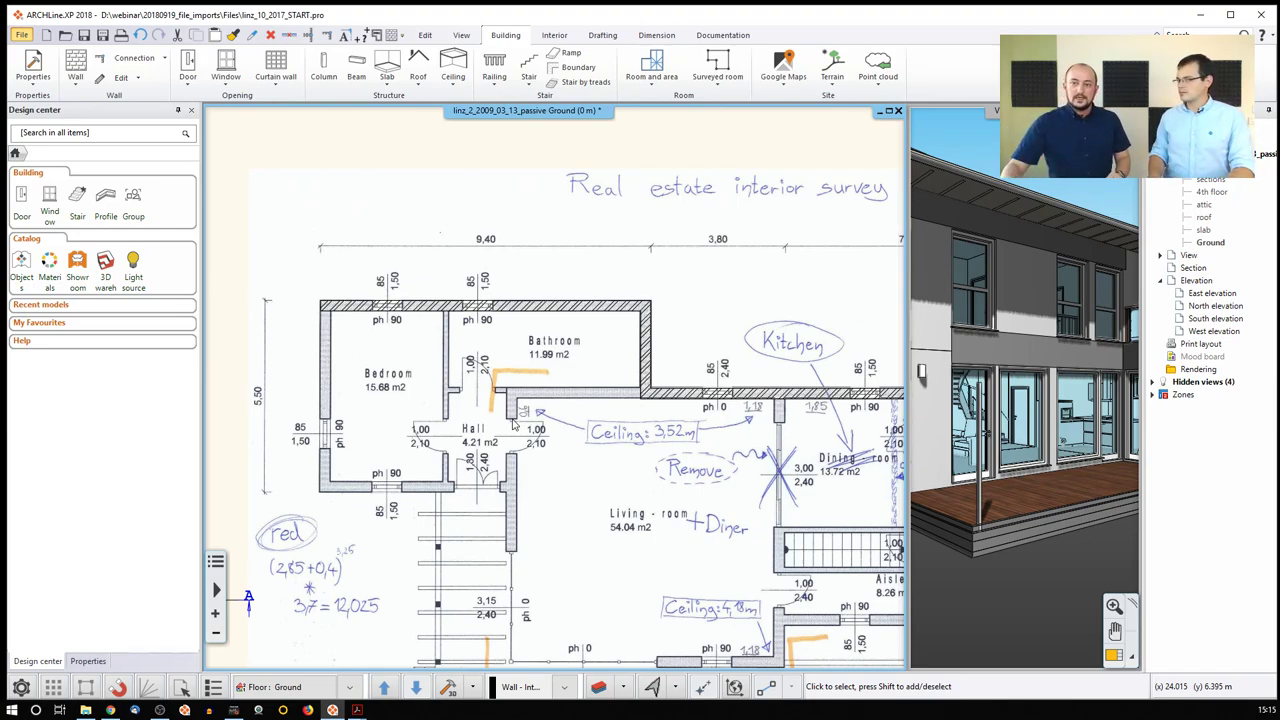
Browse the File import formats down to PDF geometry.
click(17, 36)
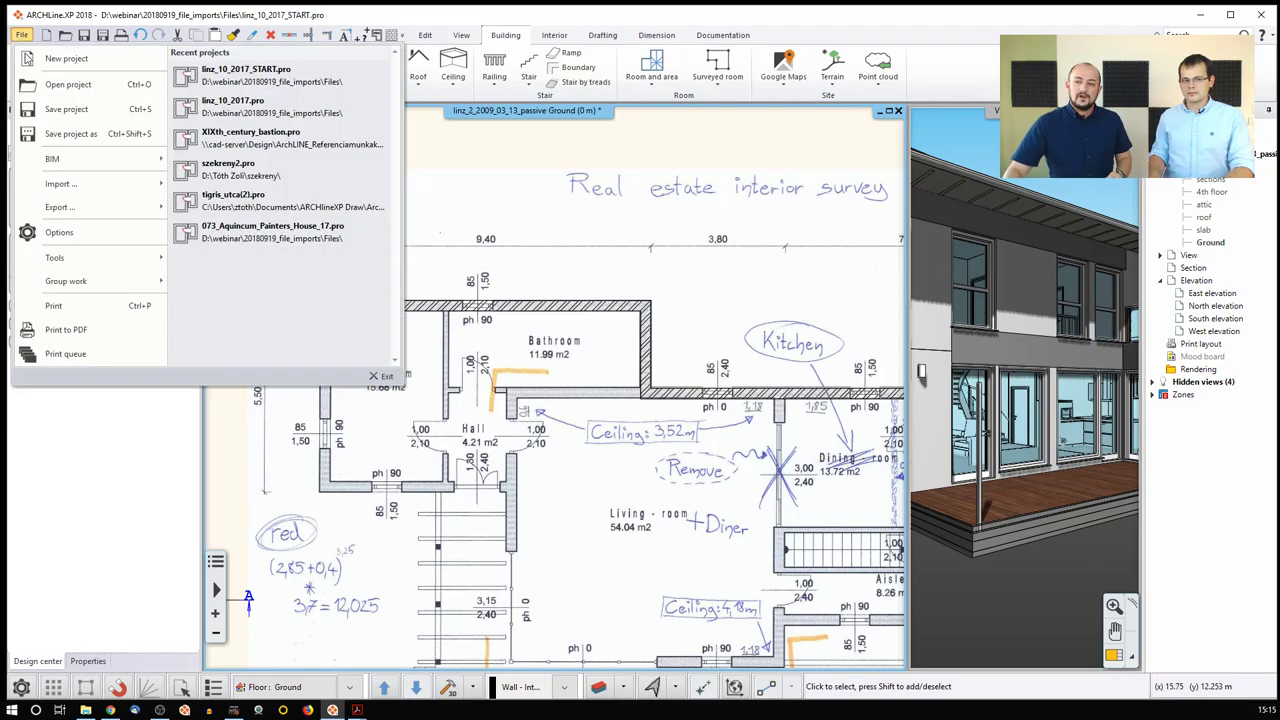
mouse_move(74, 189)
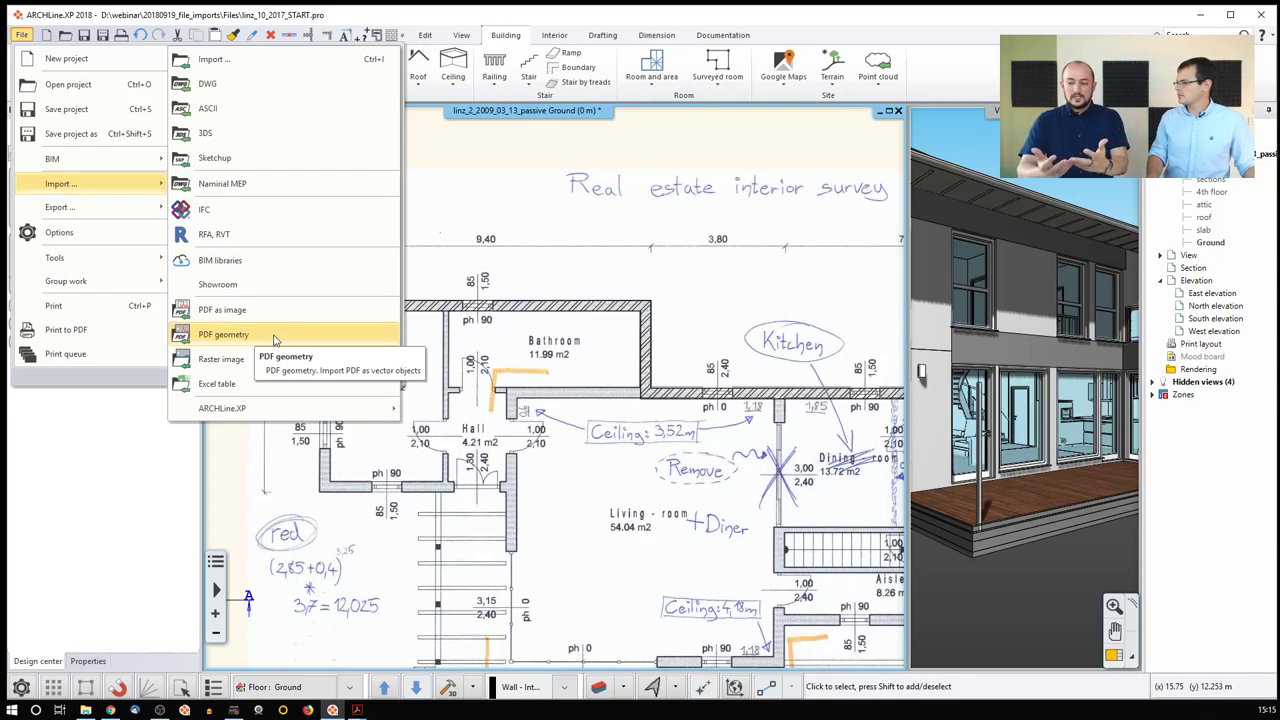
click(357, 711)
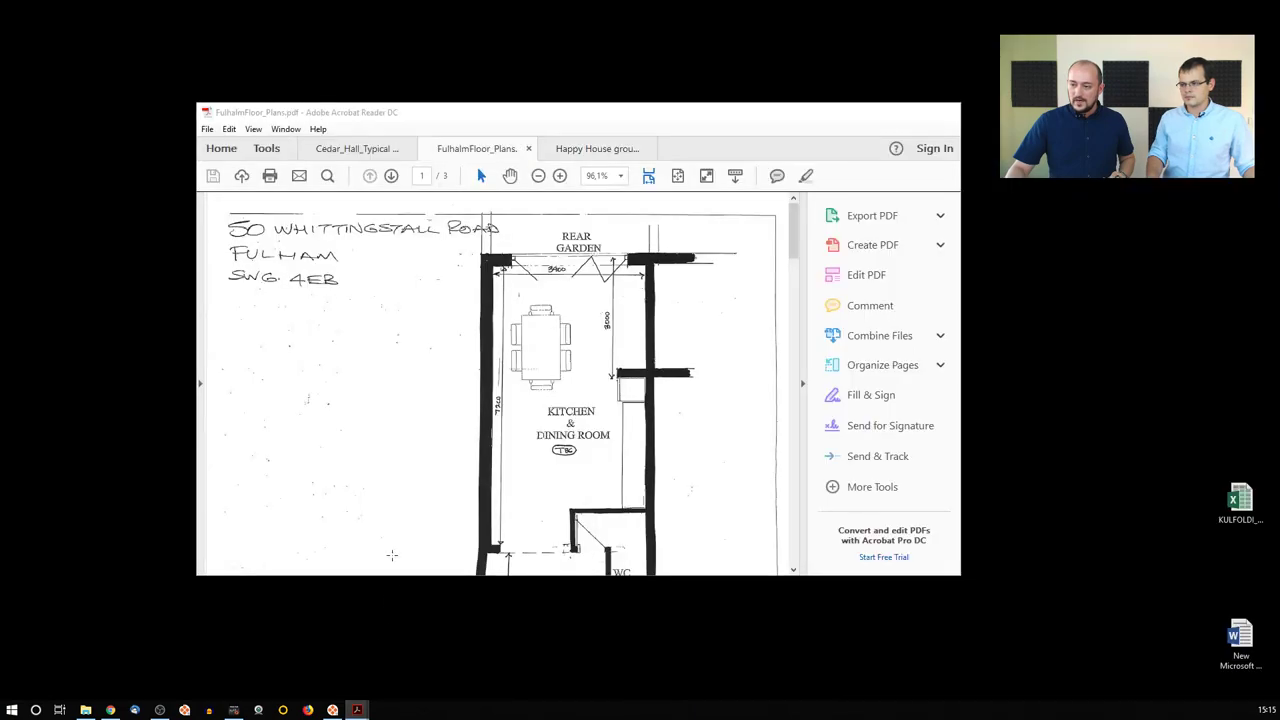
click(362, 645)
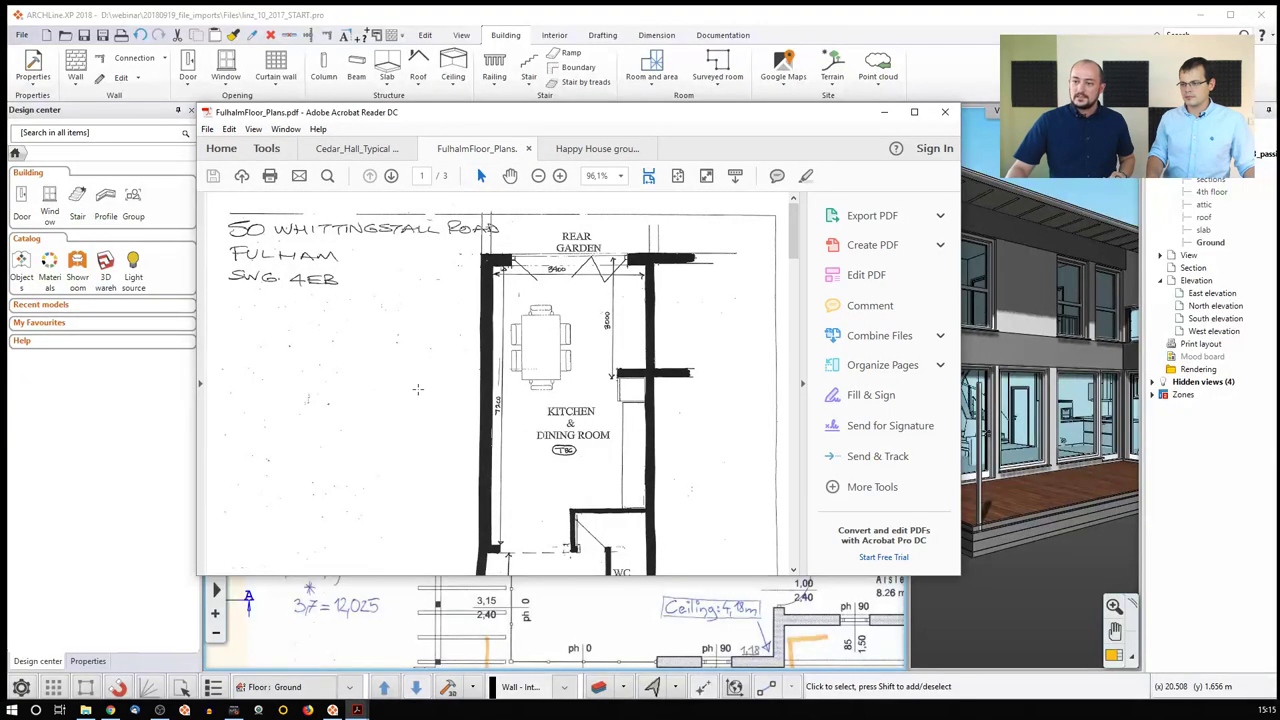
drag(481, 117, 421, 50)
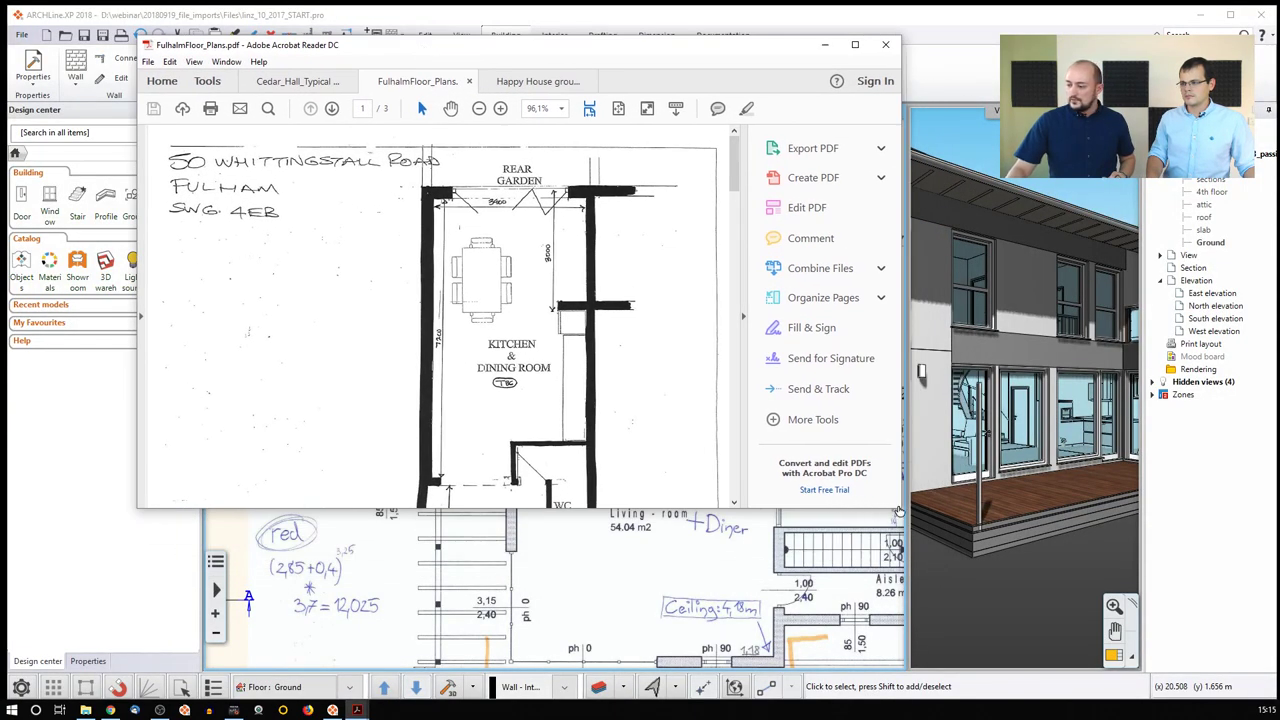
drag(898, 511, 1032, 631)
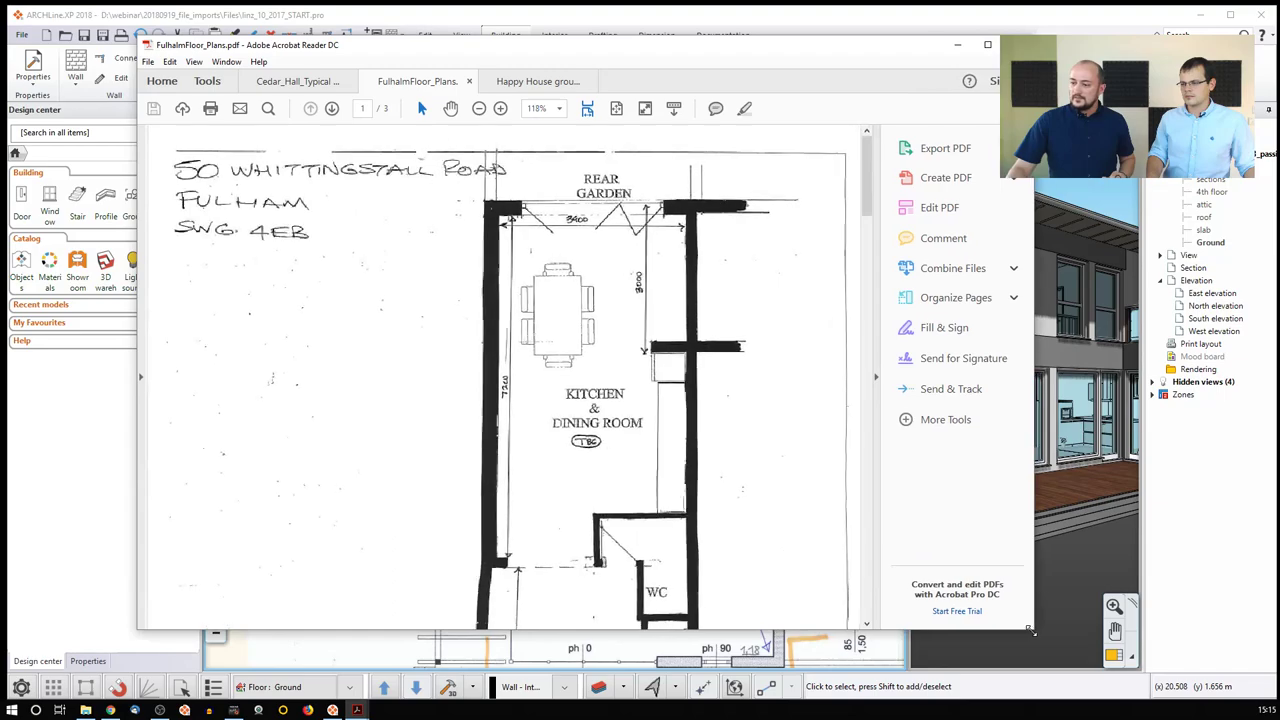
scroll(595, 310, down, 5)
scroll(595, 310, up, 2)
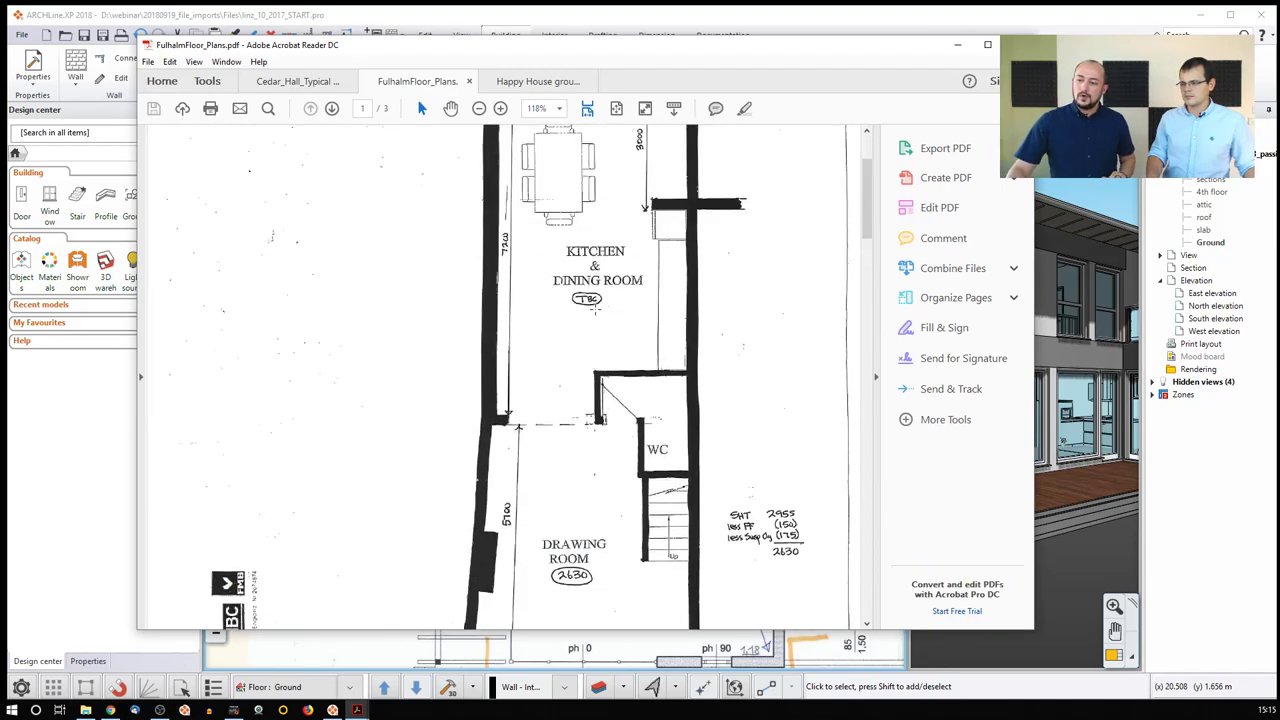
scroll(595, 309, up, 1)
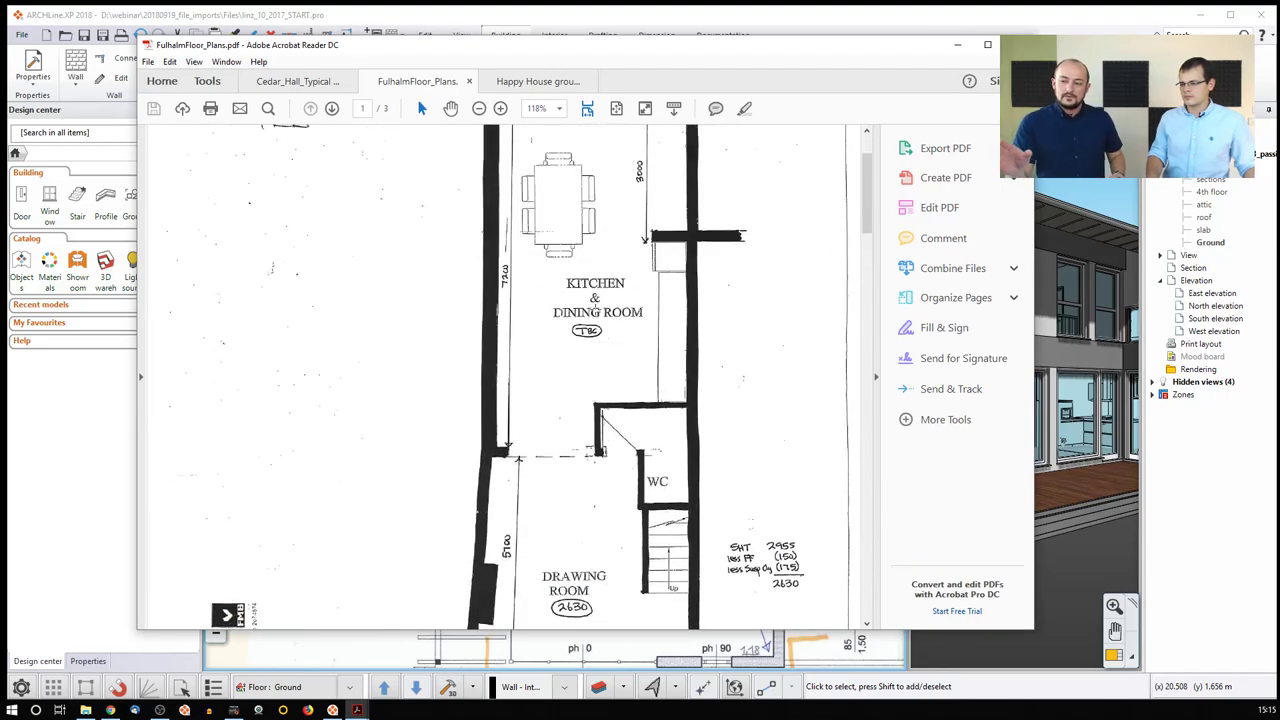
scroll(595, 310, up, 1)
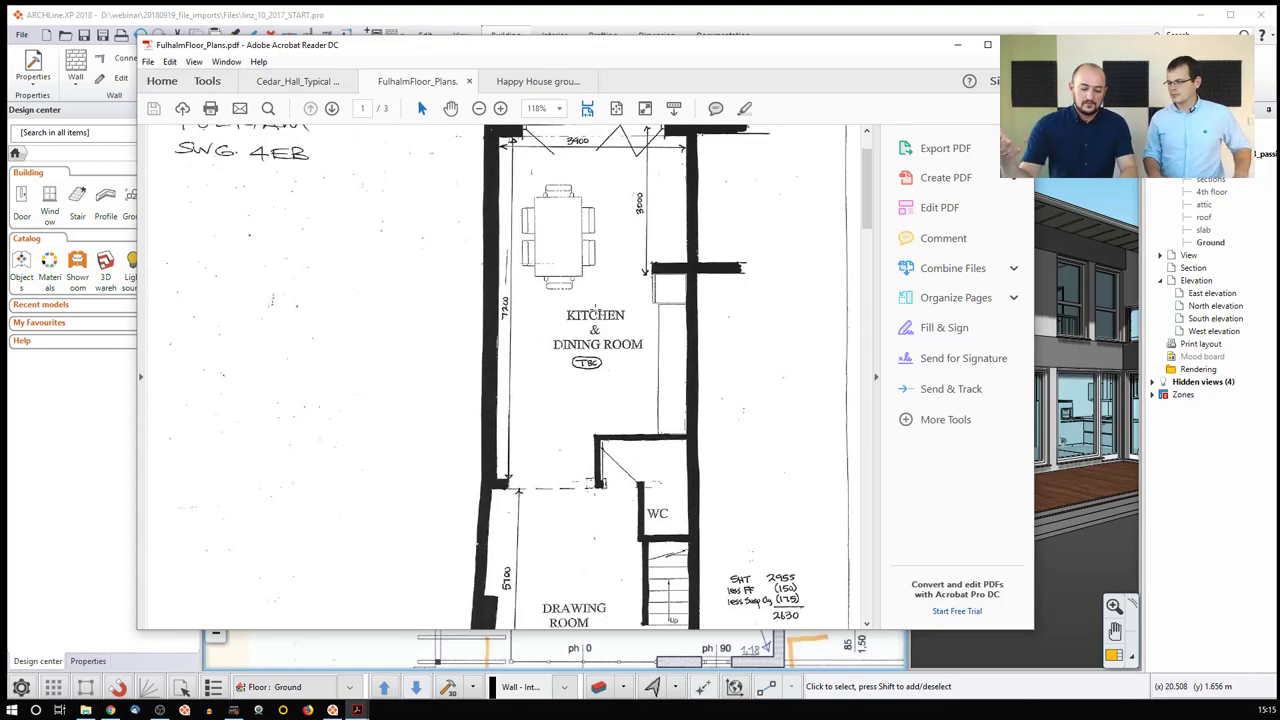
ctrl+scroll(481, 300, up, 8)
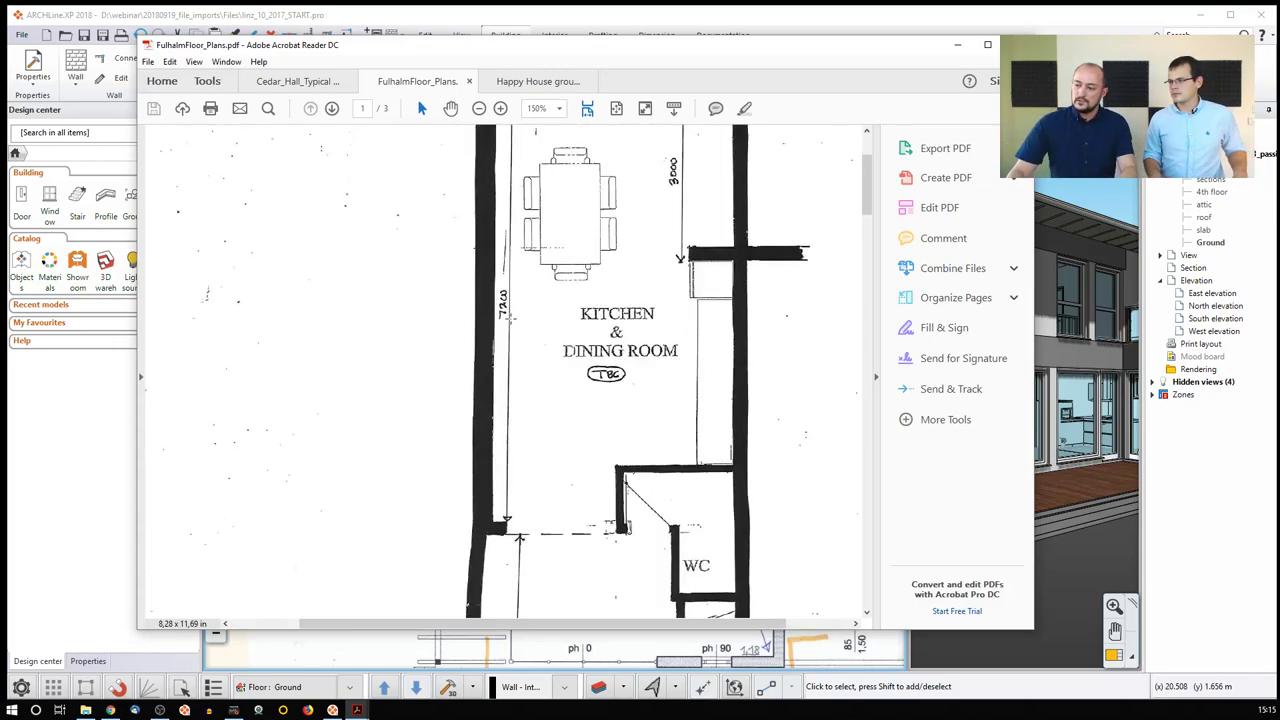
ctrl+scroll(481, 300, up, 3)
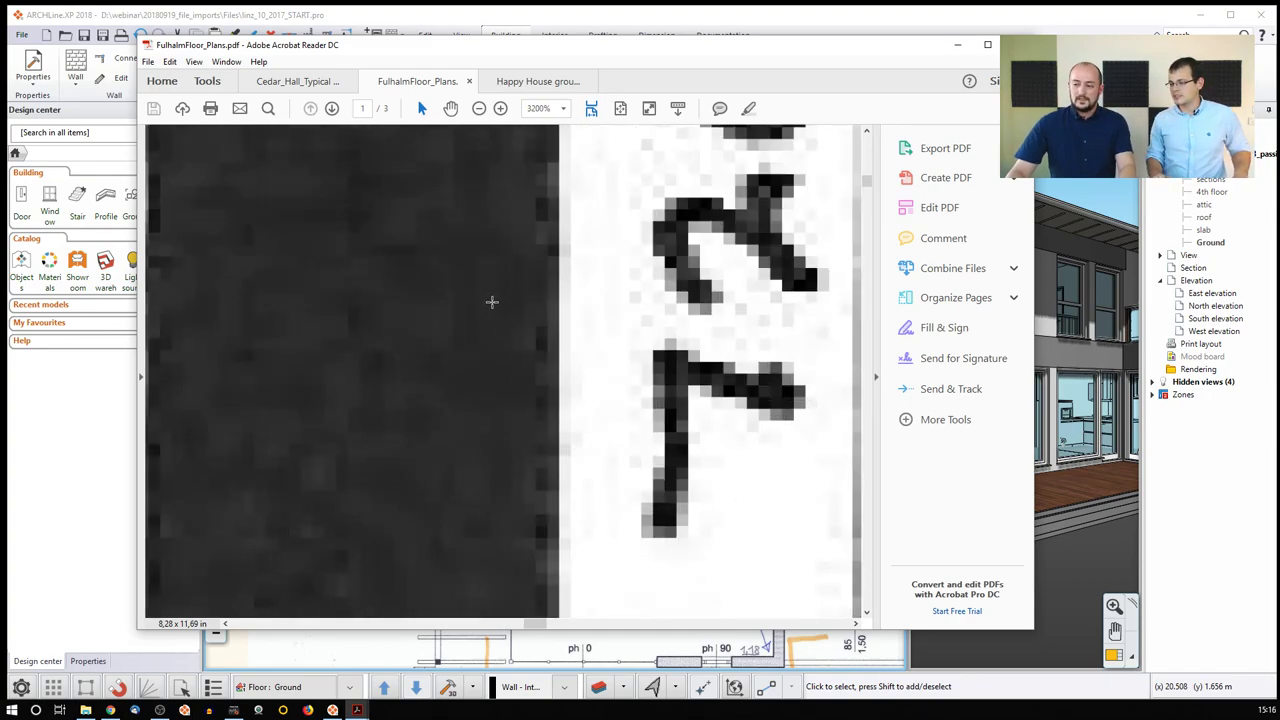
scroll(491, 301, down, 1)
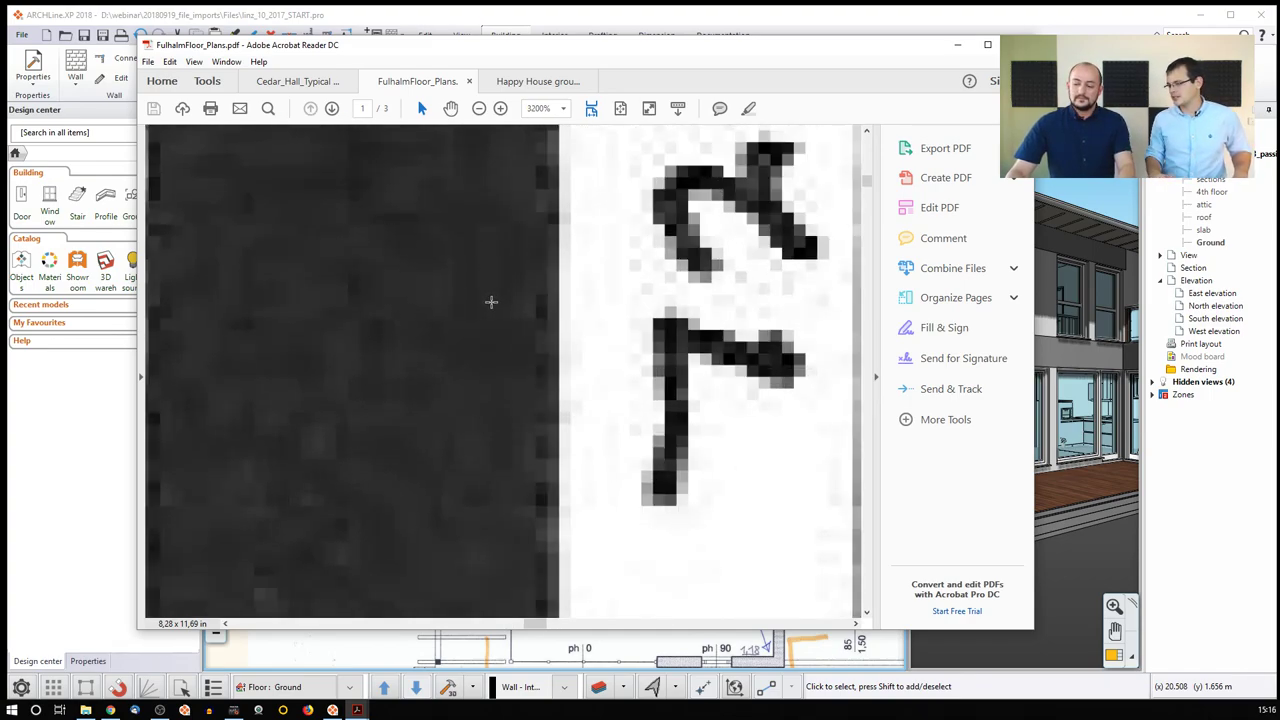
ctrl+scroll(491, 301, down, 2)
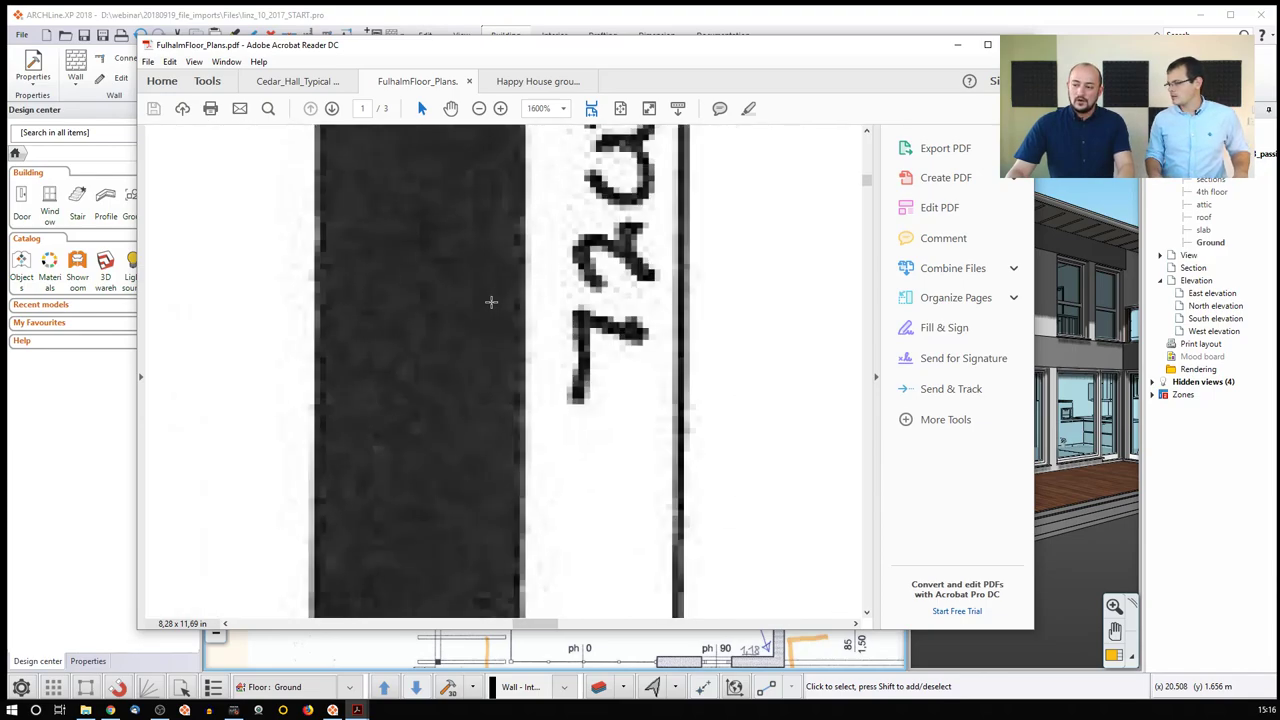
ctrl+scroll(491, 301, down, 8)
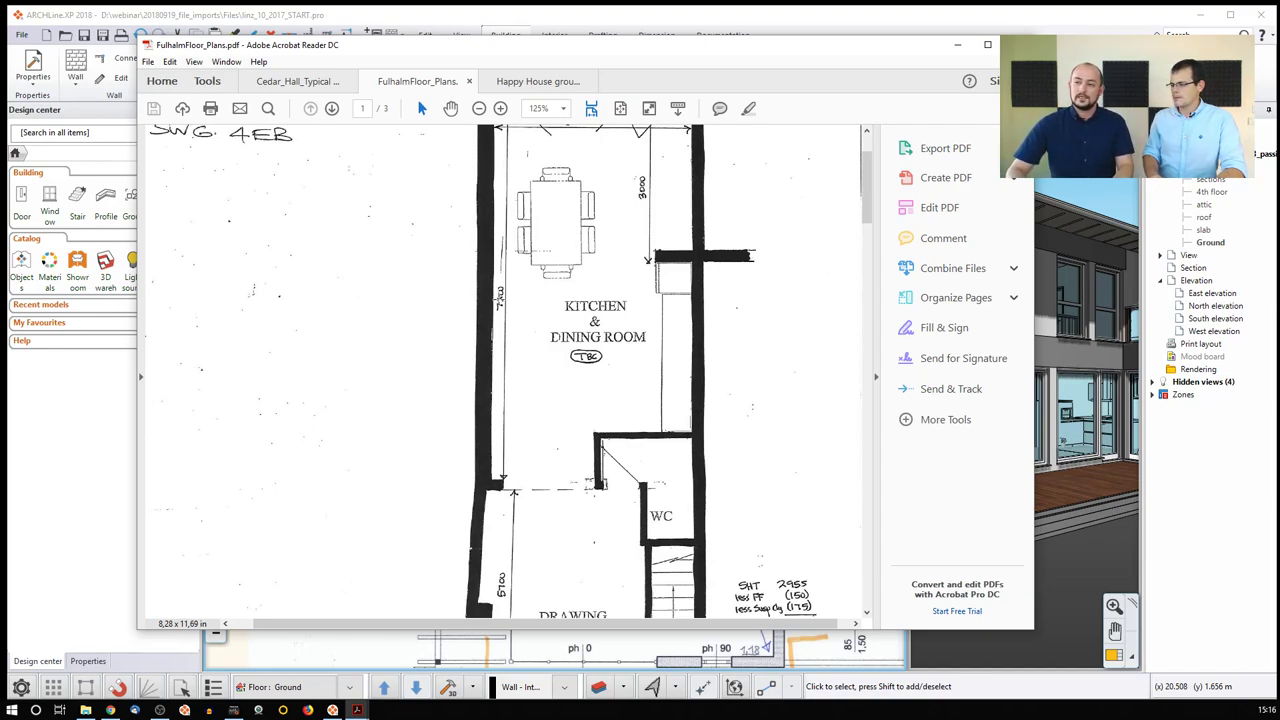
Zoom into the wall junctions of the Happy House ground floor PDF, then return to ARCHLine.XP.
click(536, 84)
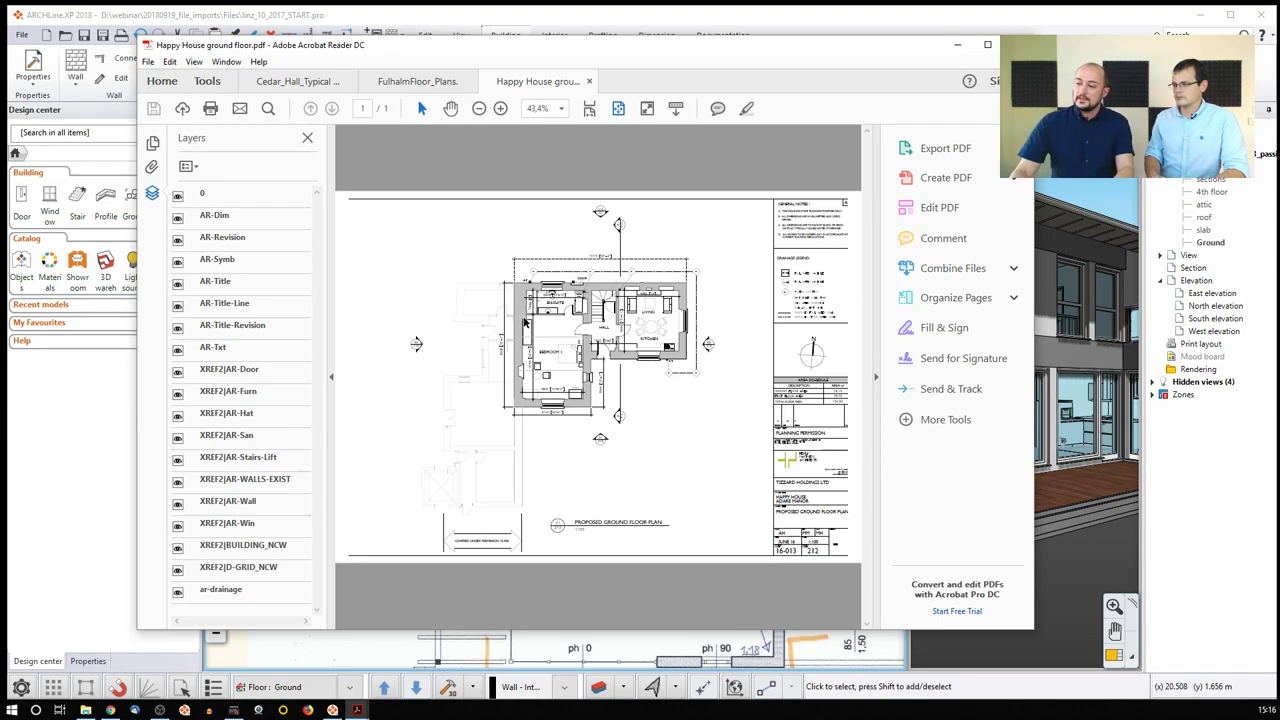
ctrl+scroll(522, 320, up, 6)
ctrl+scroll(537, 285, up, 8)
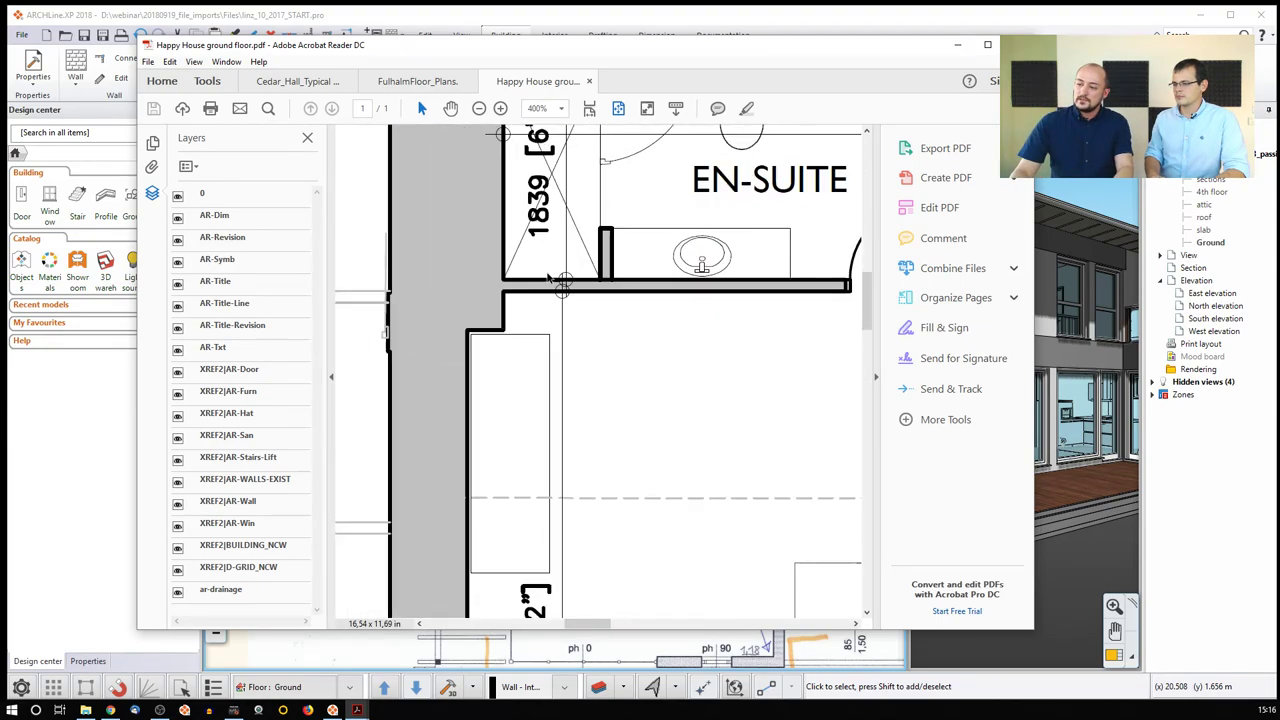
scroll(564, 279, down, 1)
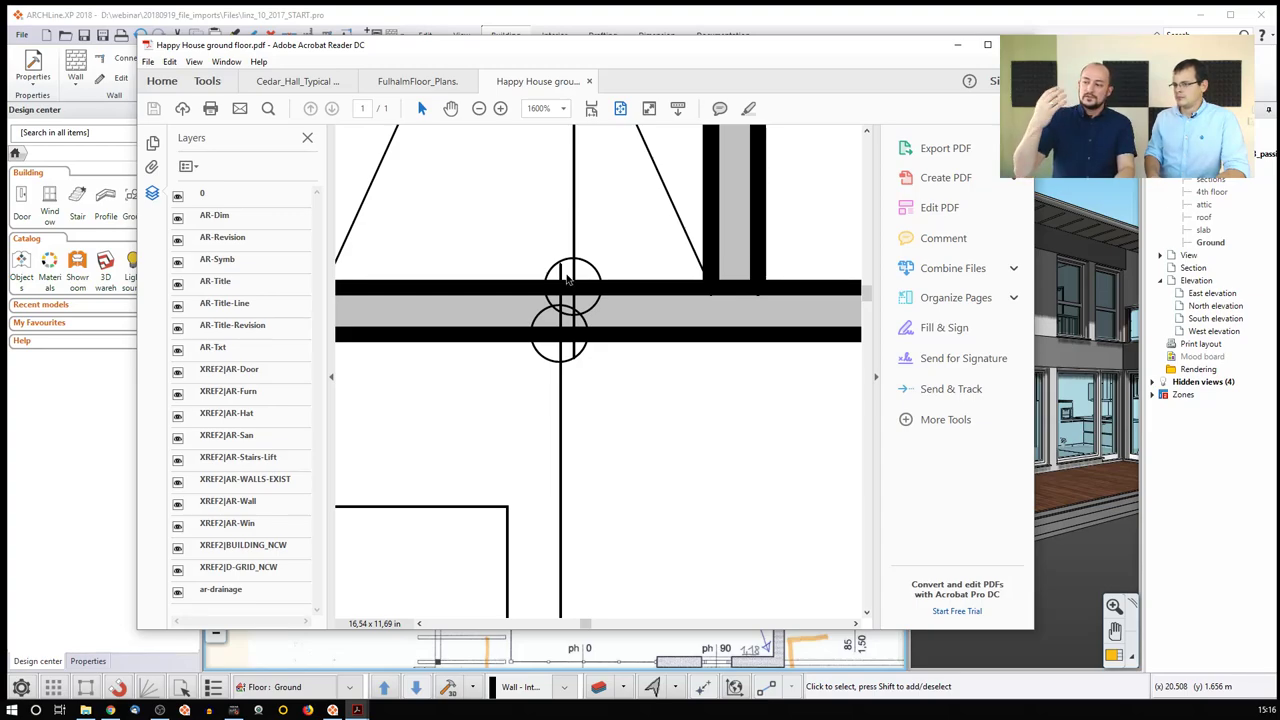
ctrl+scroll(565, 280, up, 4)
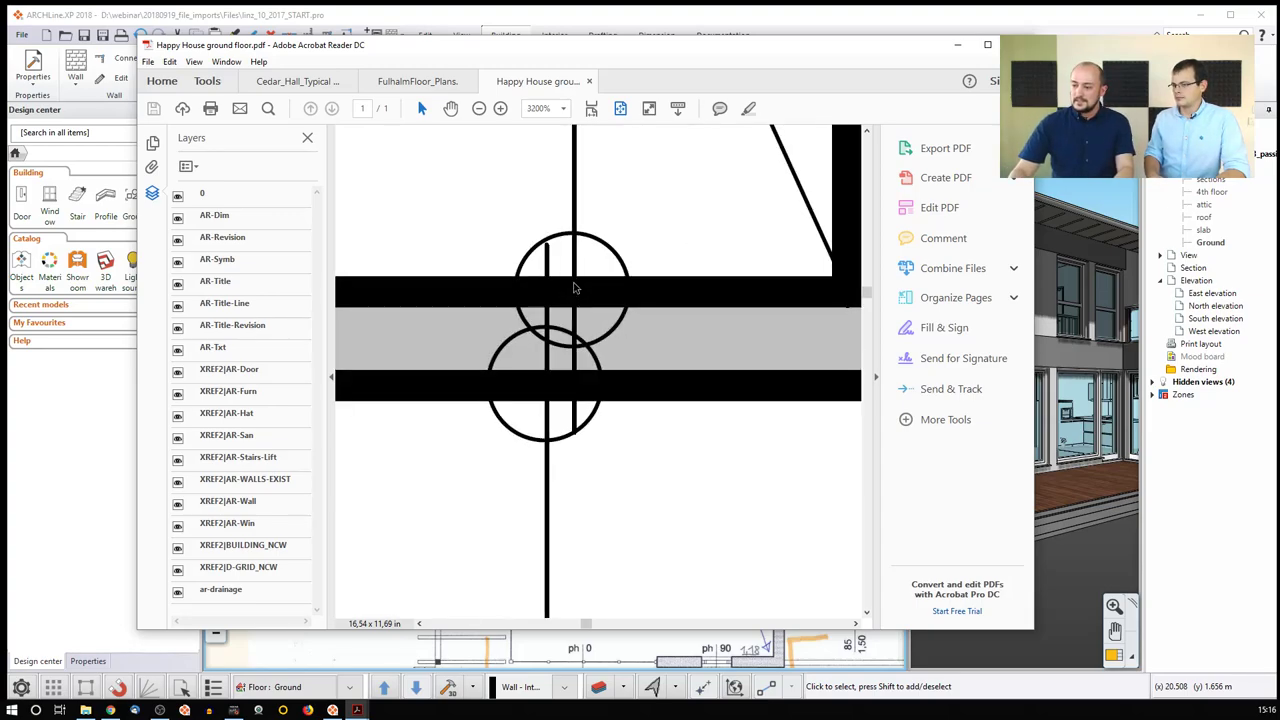
ctrl+scroll(573, 277, down, 6)
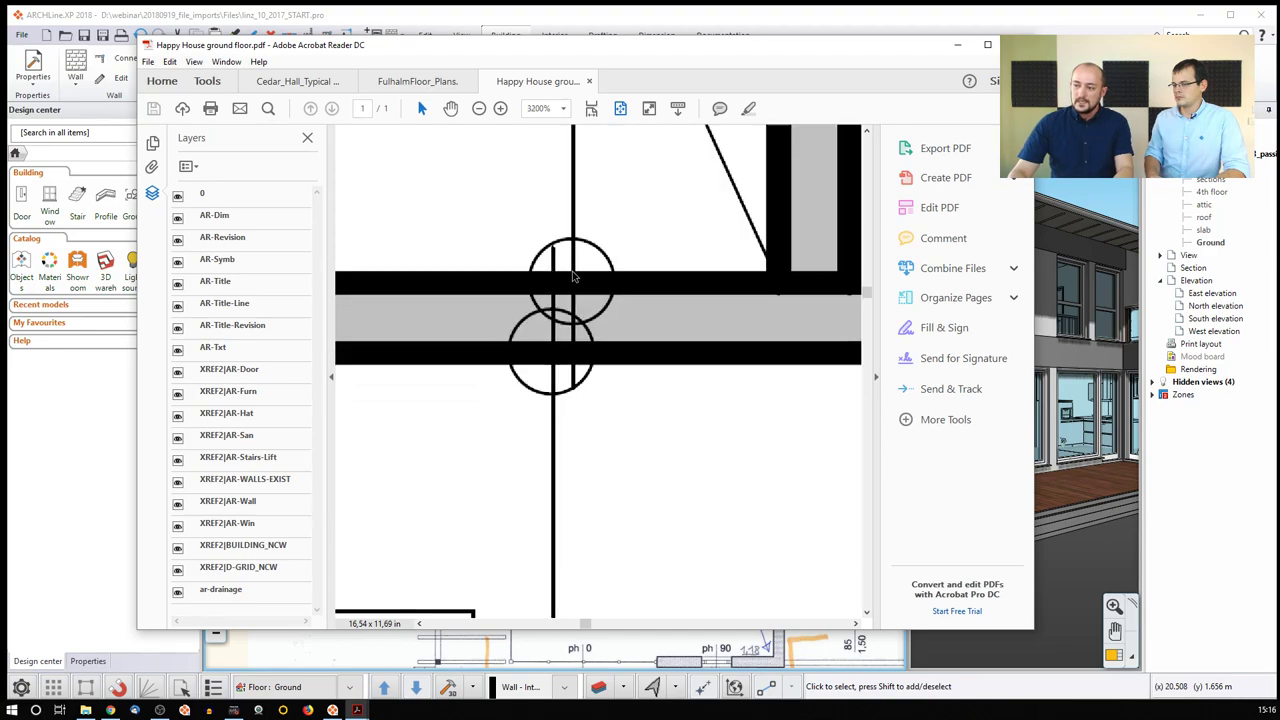
ctrl+scroll(570, 277, down, 2)
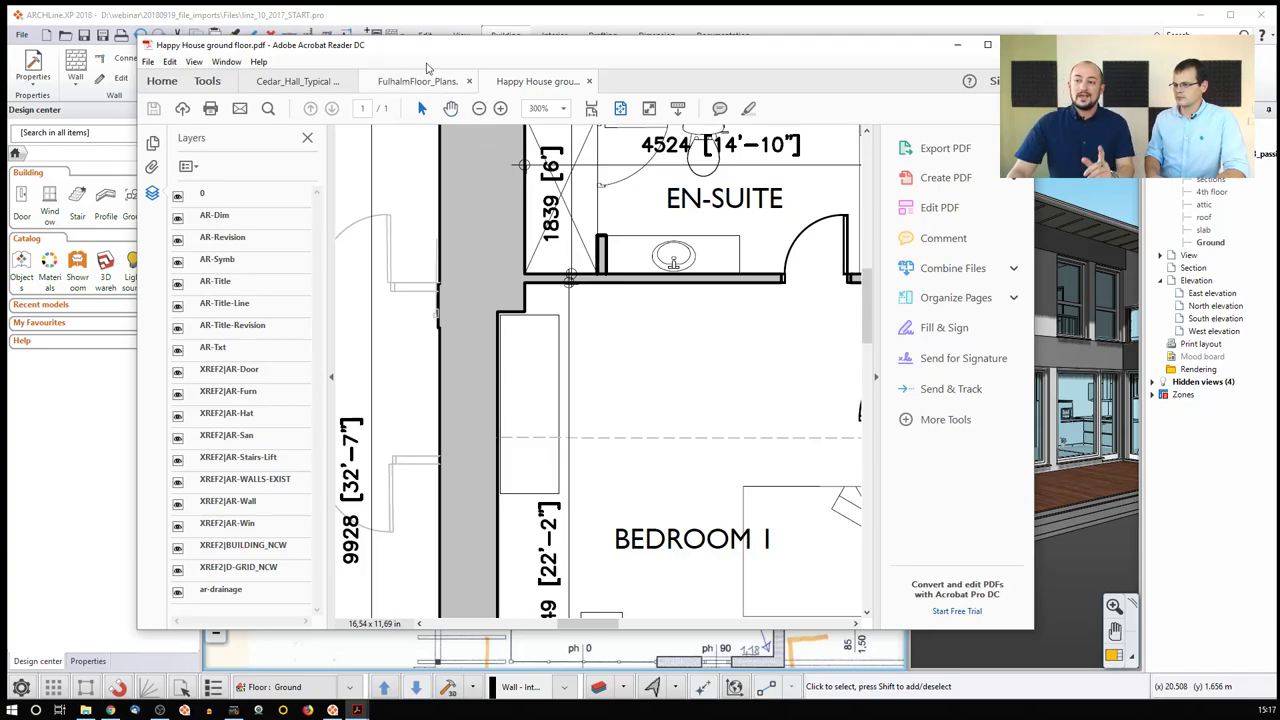
click(426, 22)
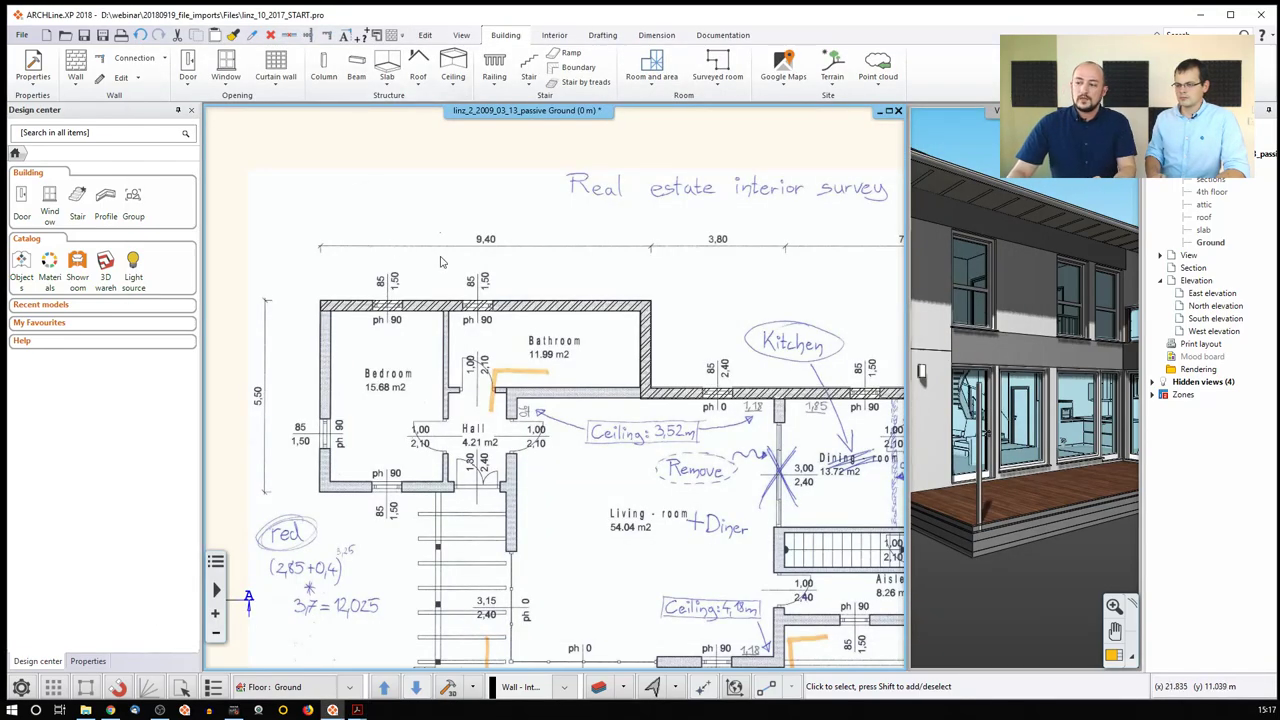
Delete the survey image together with its traced walls.
scroll(478, 327, down, 3)
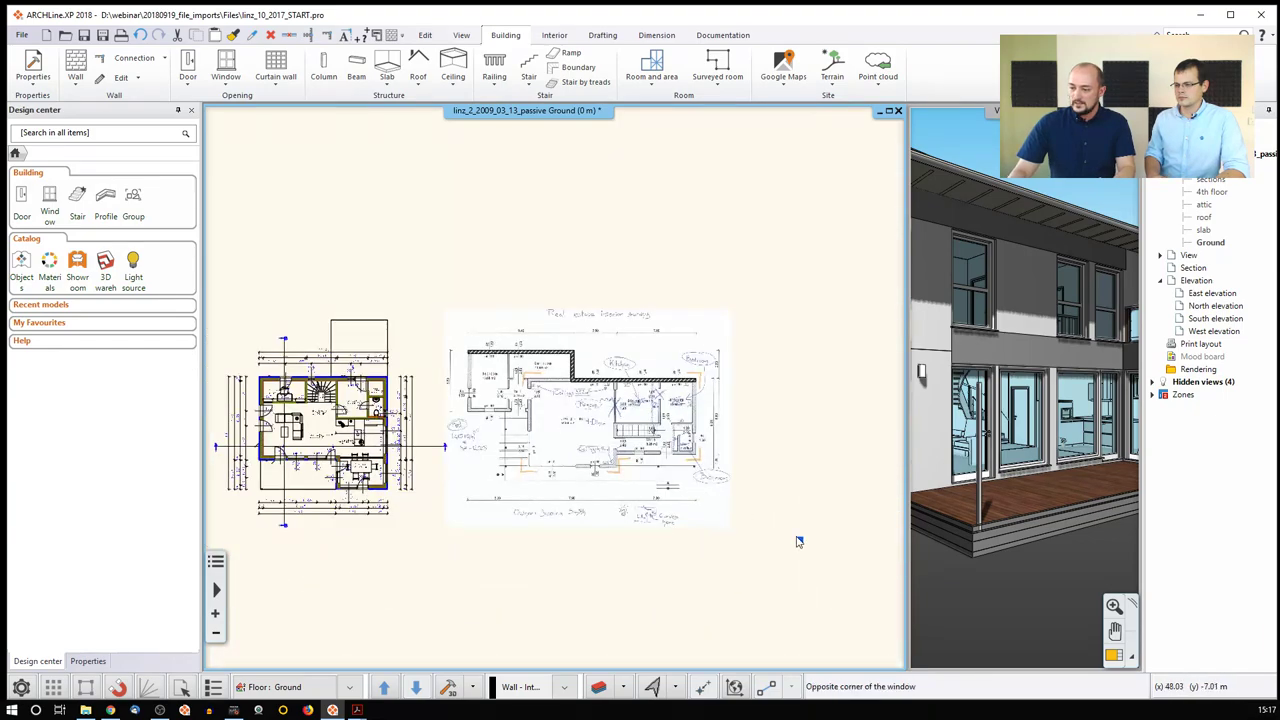
drag(797, 537, 510, 311)
key(Delete)
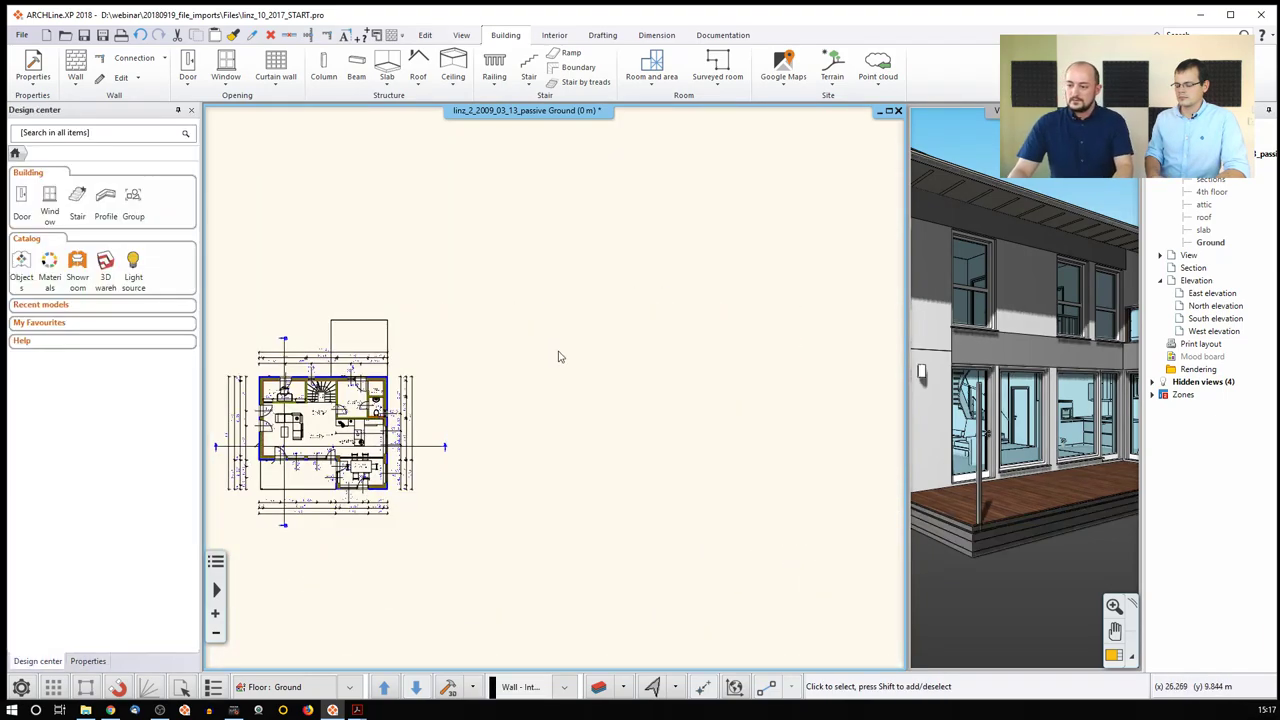
middle_drag(557, 357, 487, 345)
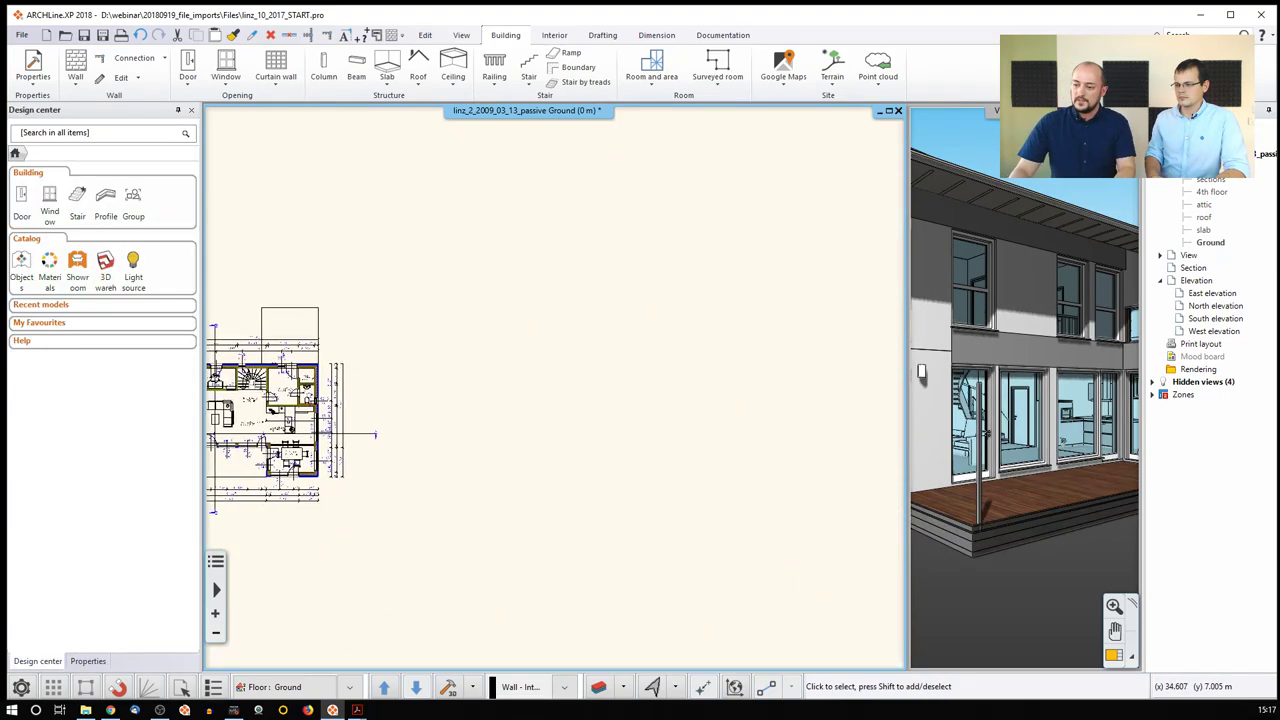
Import Happy House ground floor.pdf as PDF geometry, merging it as a new building.
click(21, 36)
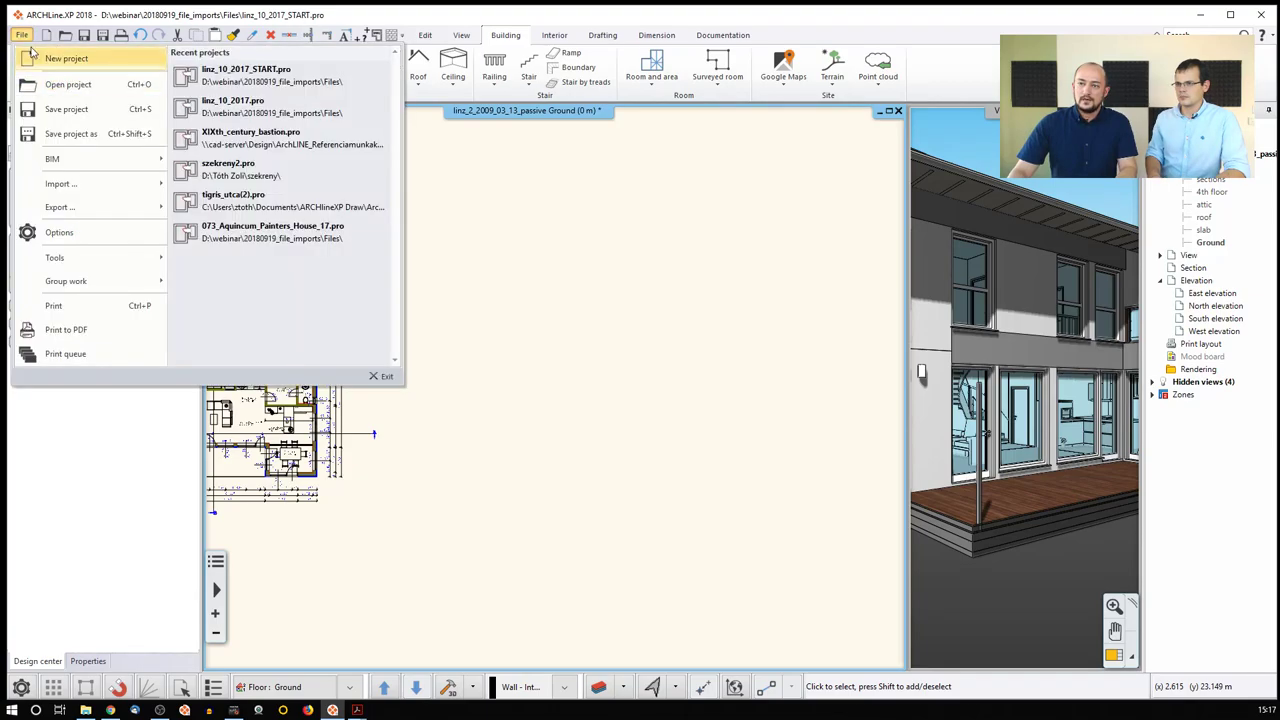
mouse_move(75, 194)
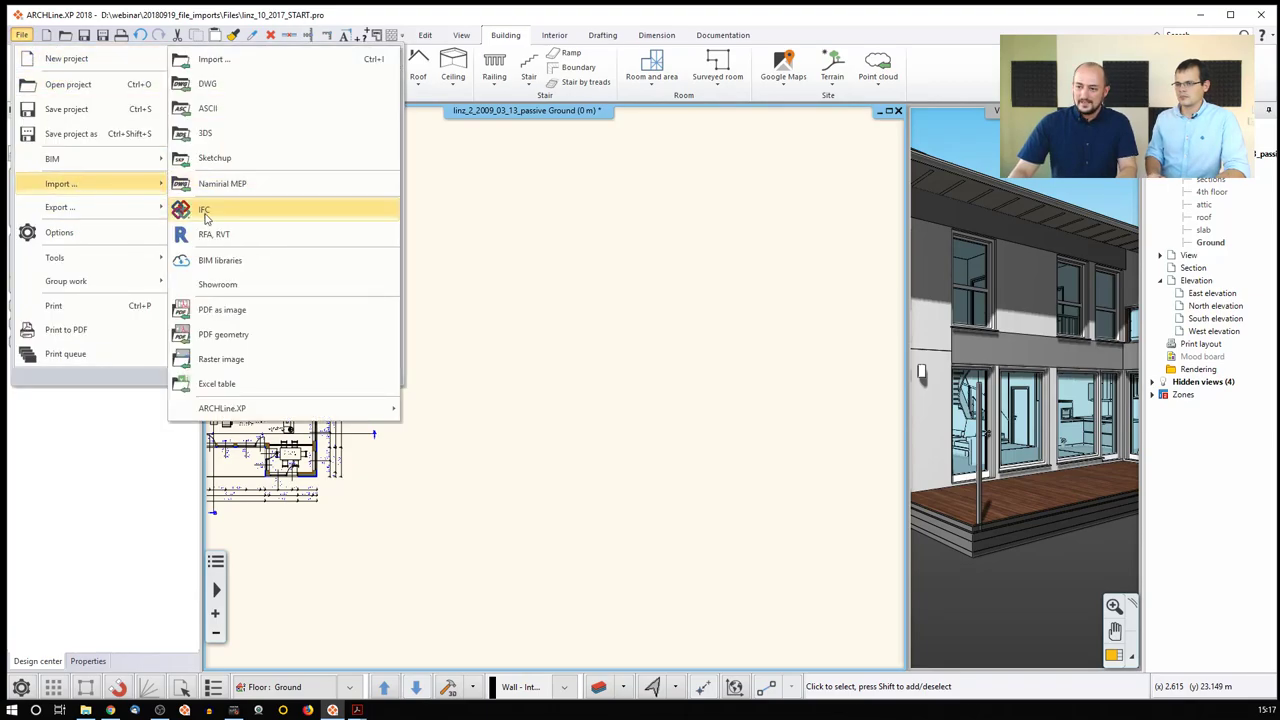
click(255, 338)
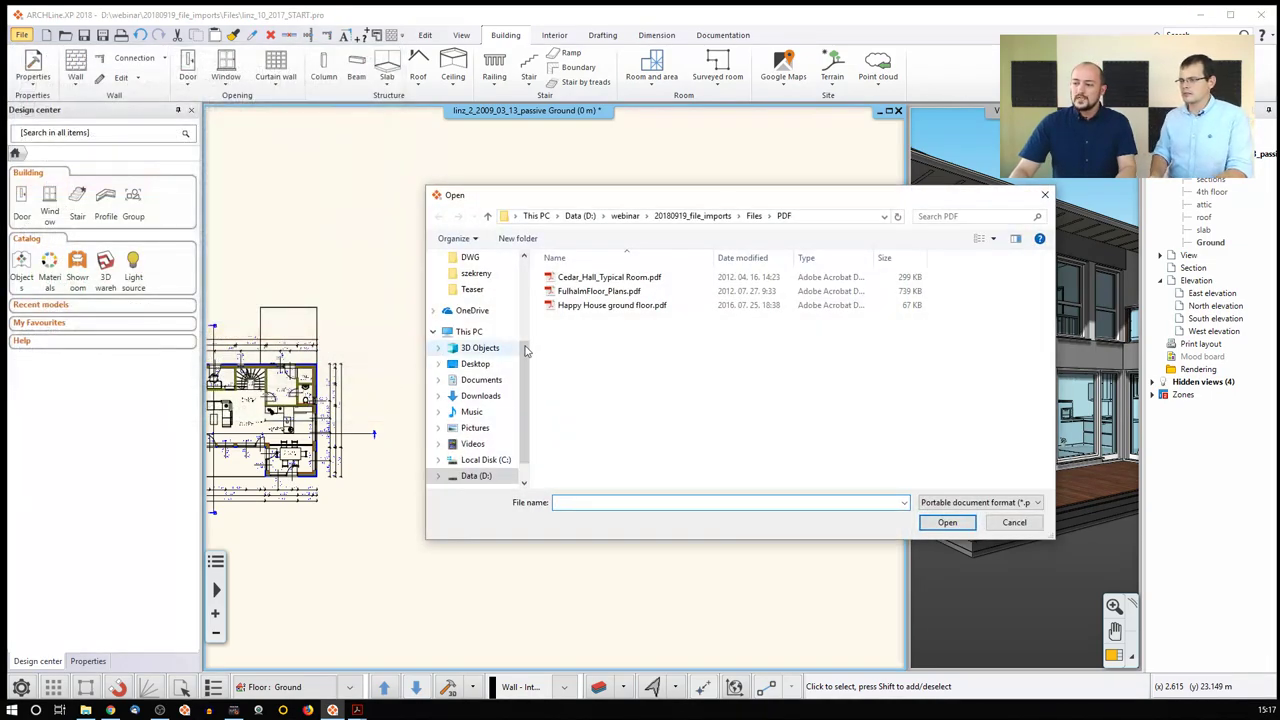
click(613, 312)
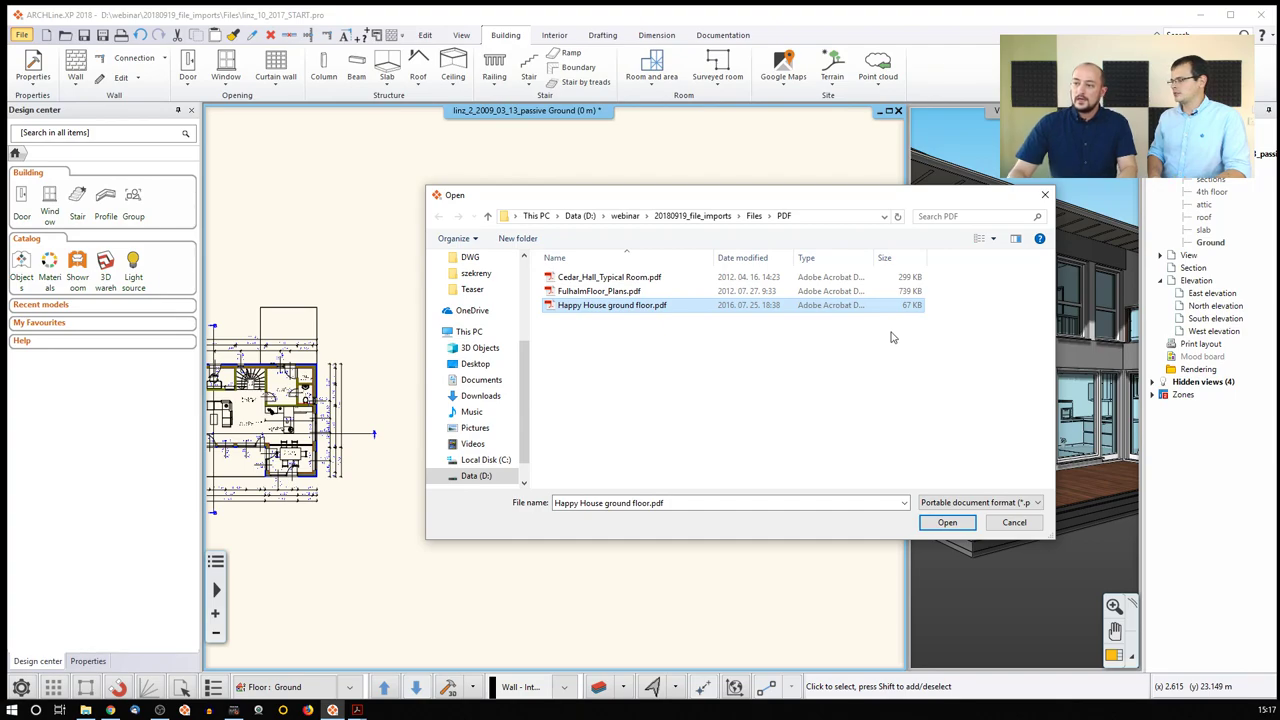
click(945, 524)
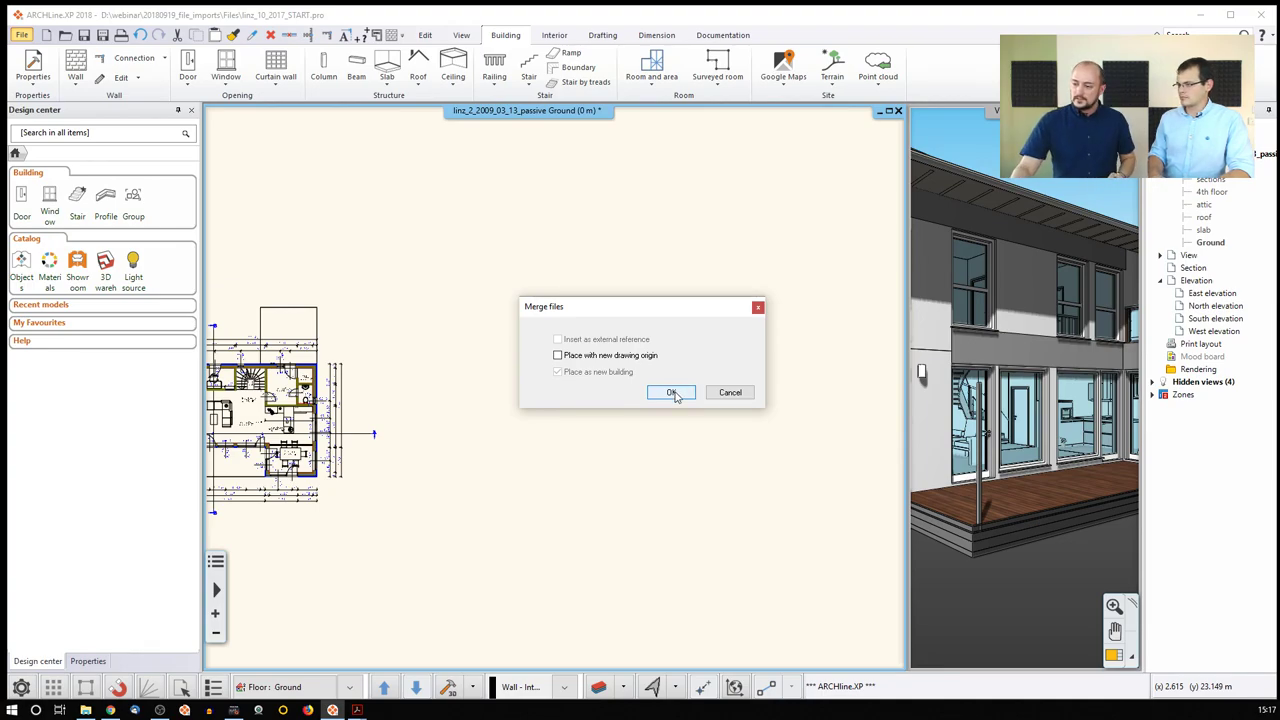
click(672, 392)
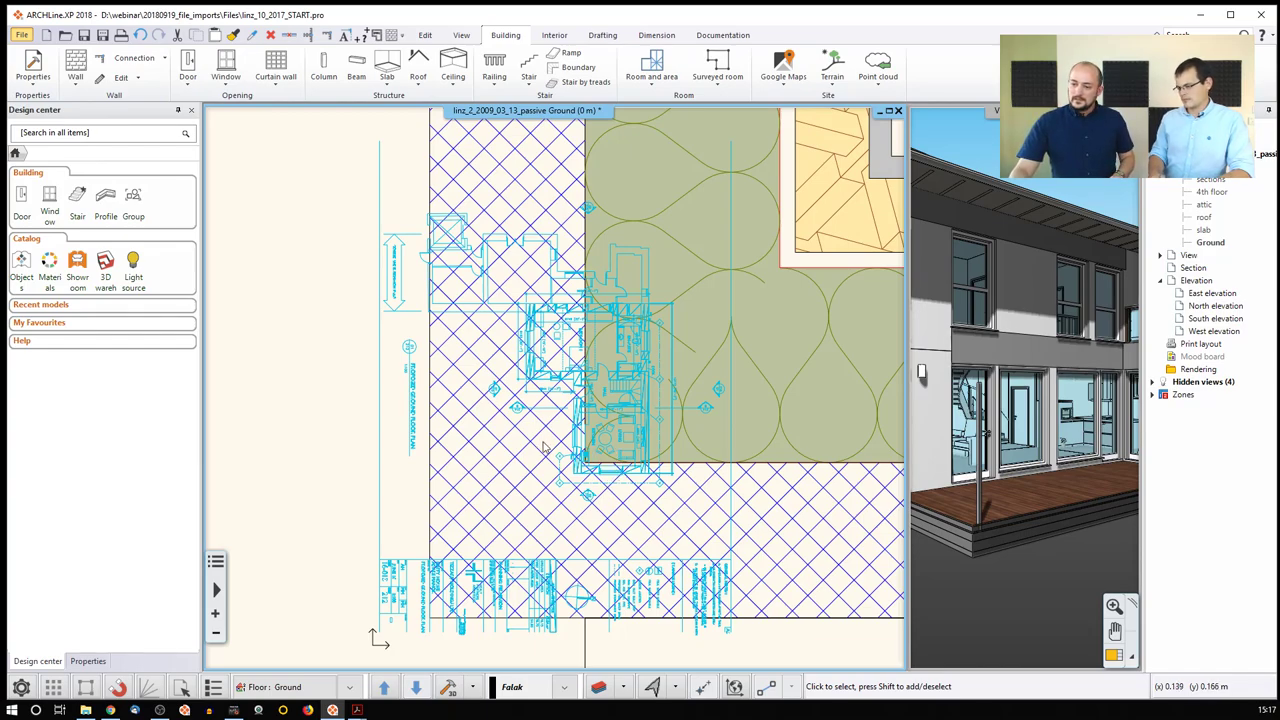
Move the tiny imported Pdf_To_DWG group clear of the house plan.
scroll(545, 447, down, 3)
scroll(545, 447, down, 3)
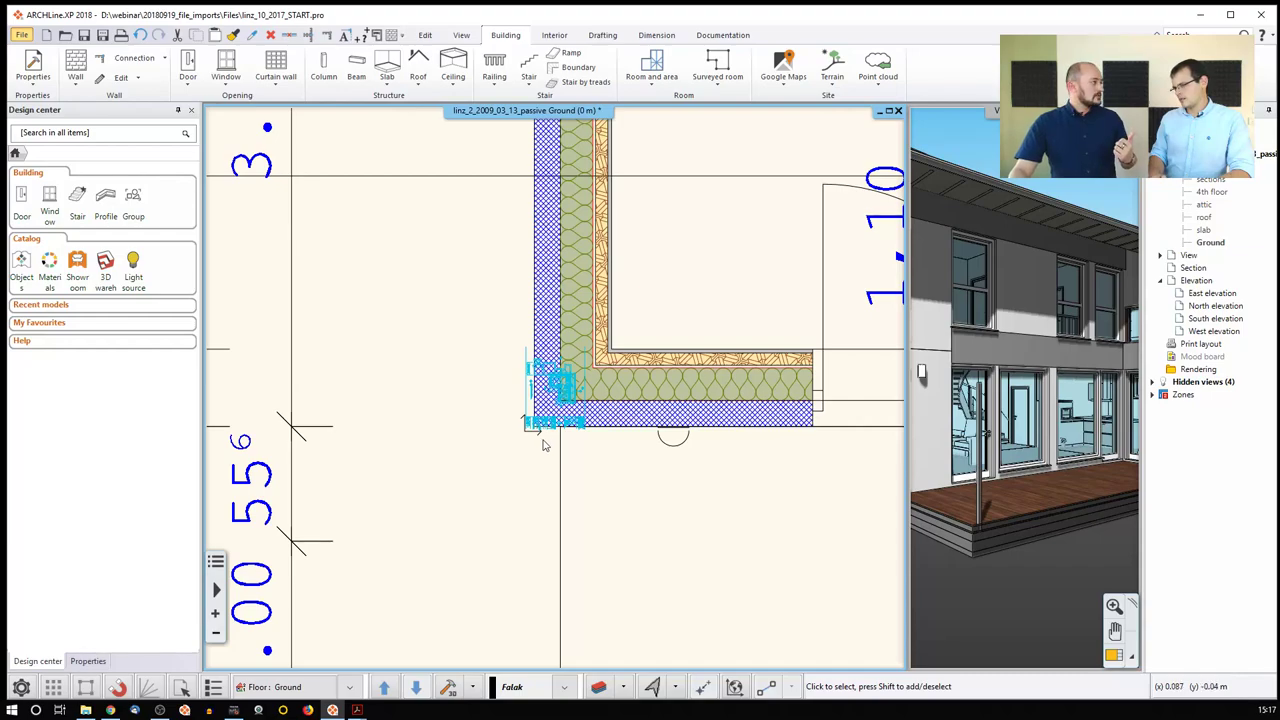
scroll(583, 437, down, 3)
scroll(584, 437, down, 2)
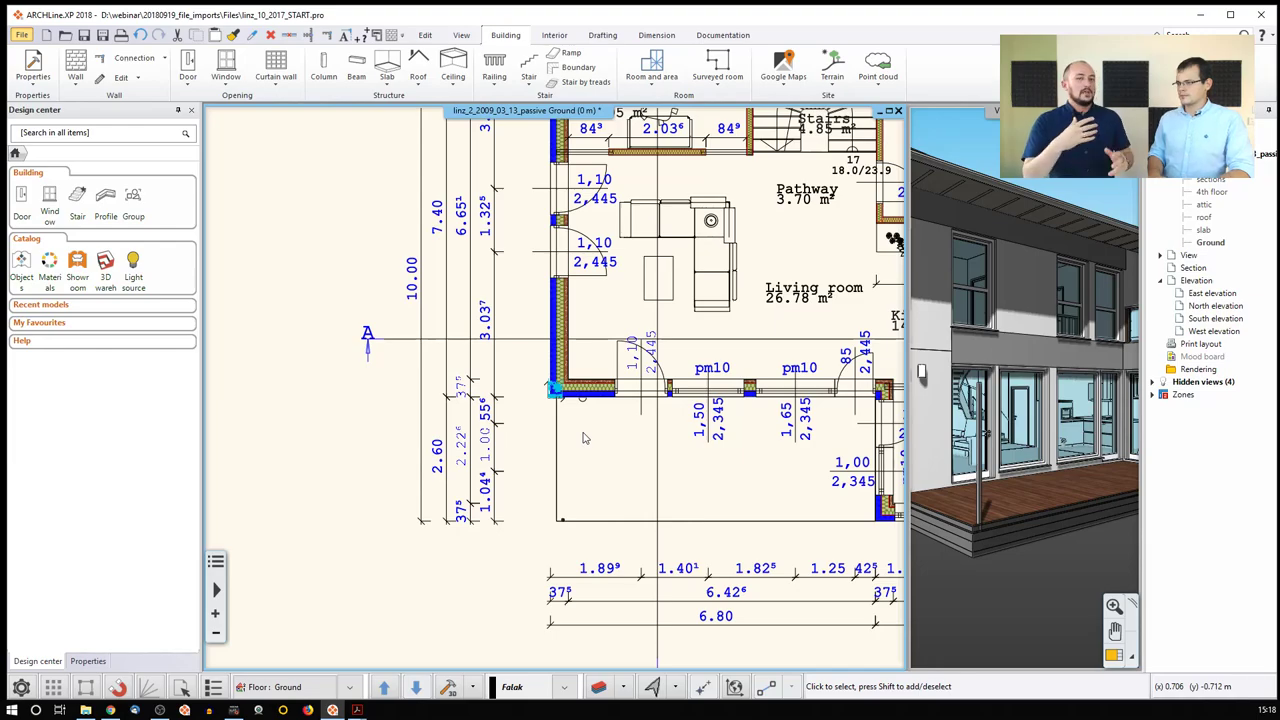
scroll(585, 438, down, 2)
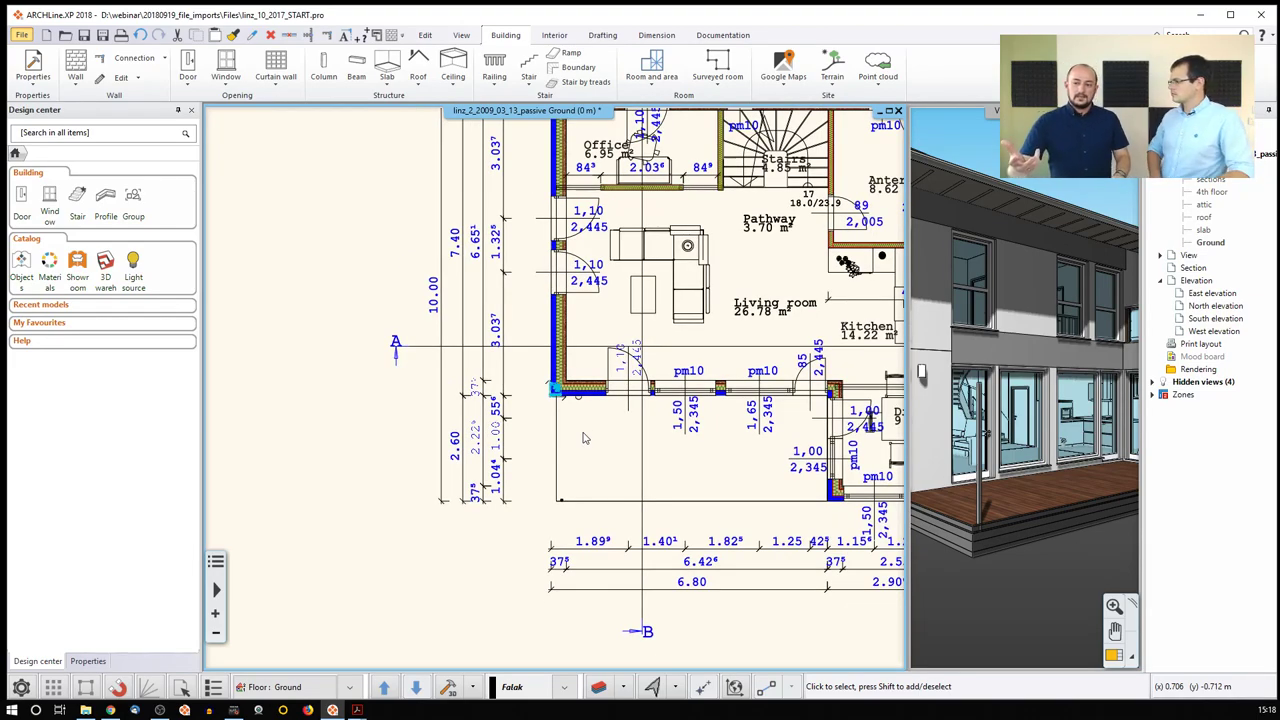
scroll(555, 398, up, 6)
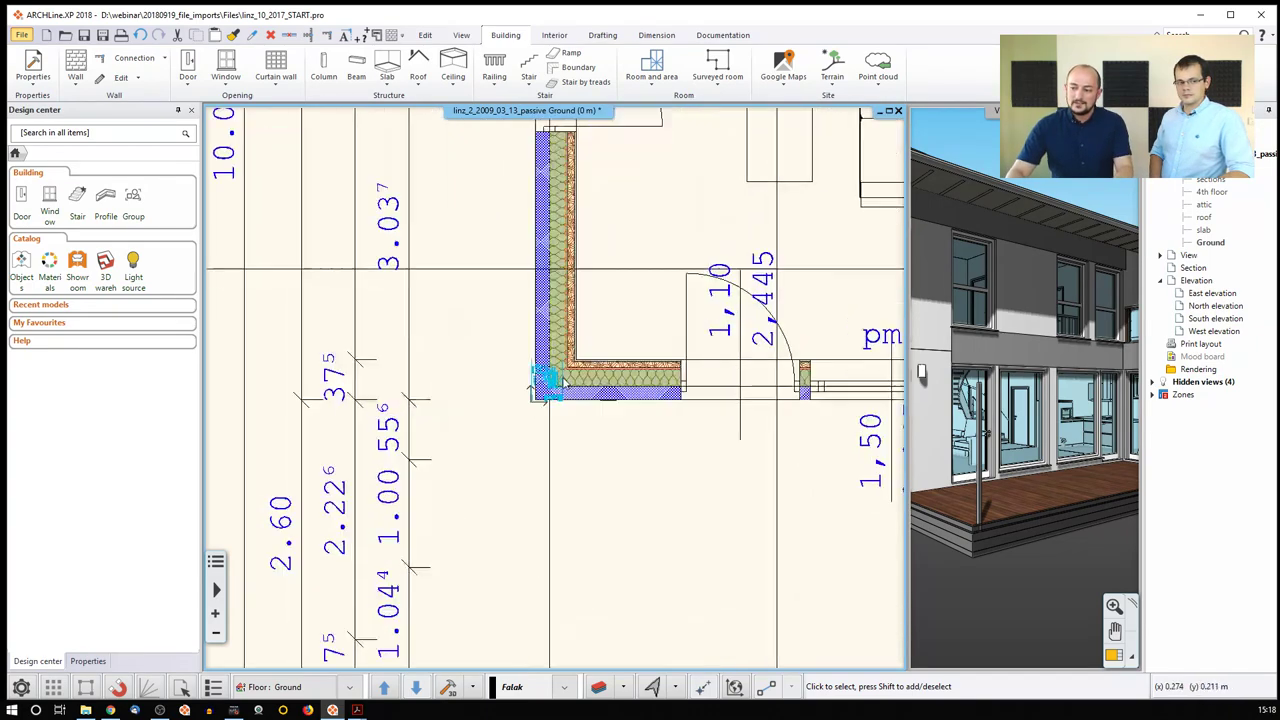
scroll(522, 392, up, 4)
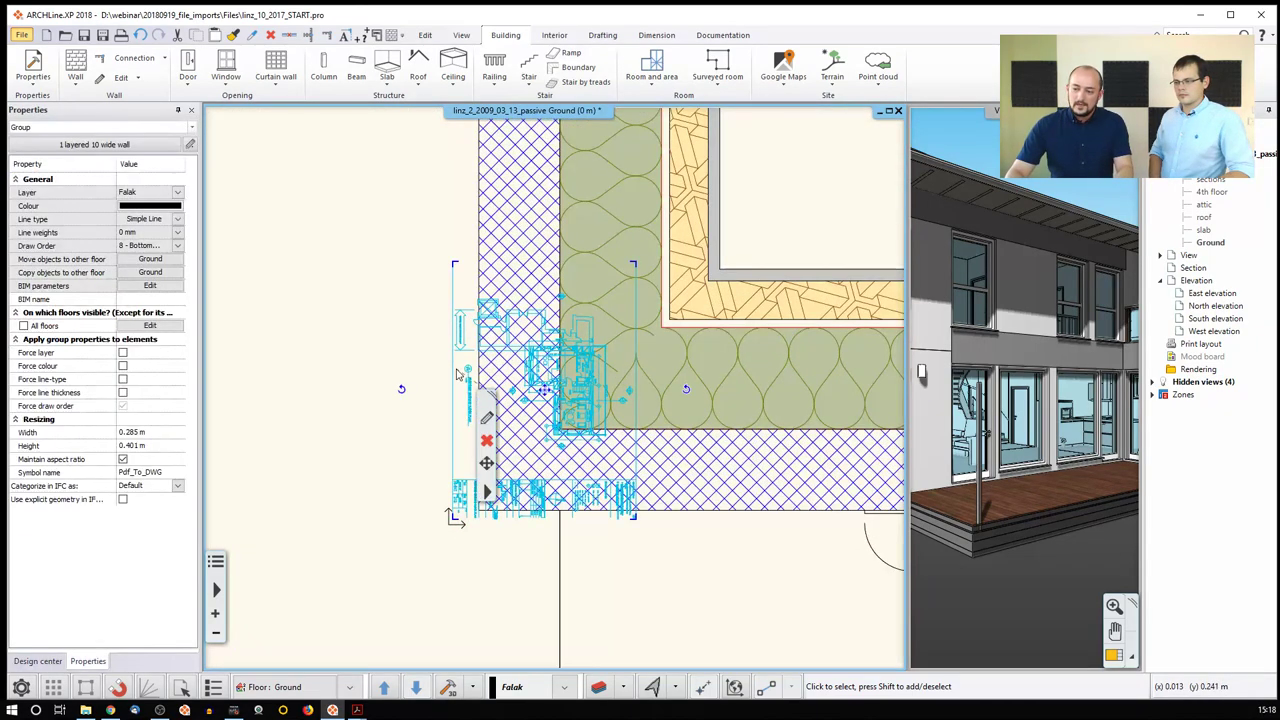
click(558, 398)
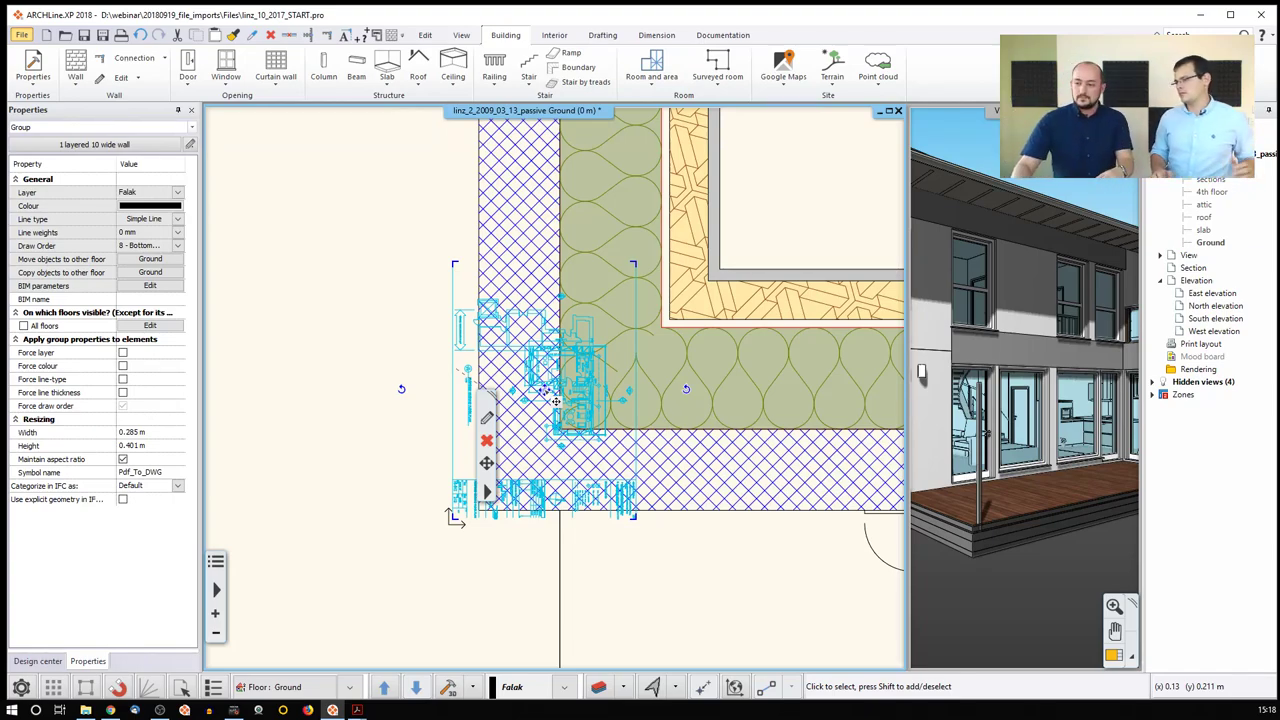
click(547, 392)
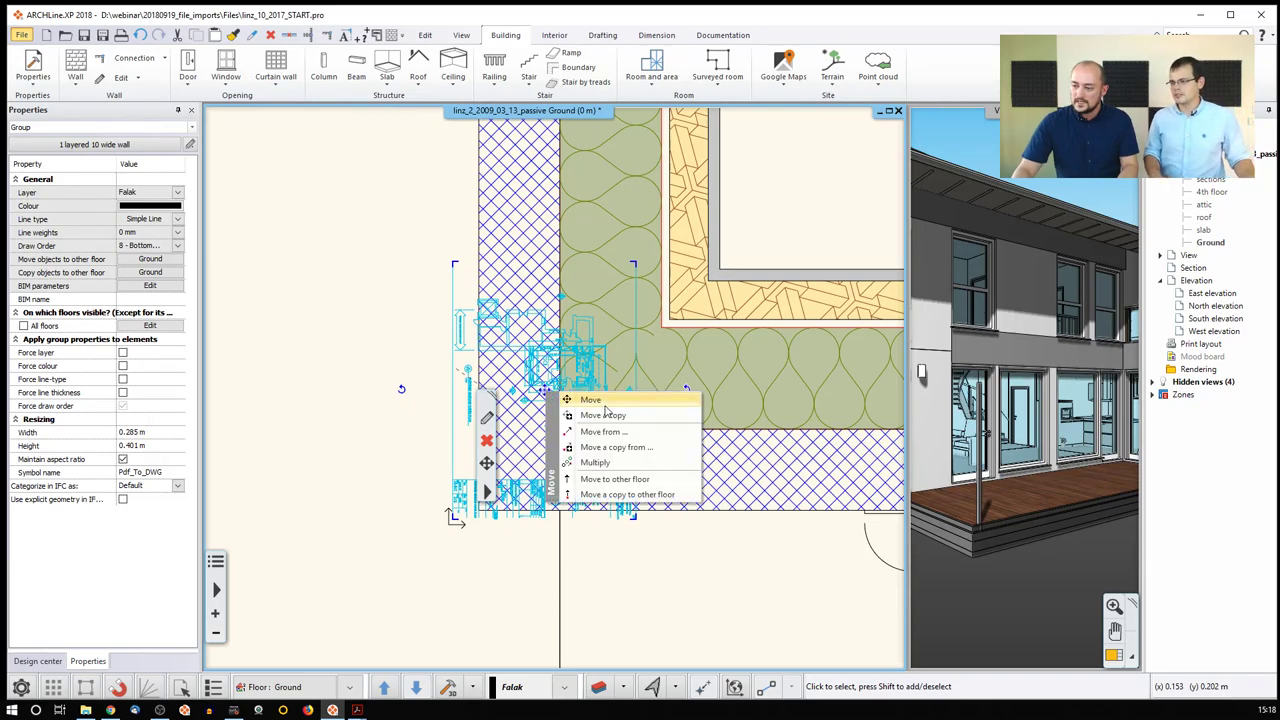
click(591, 399)
scroll(688, 472, up, 3)
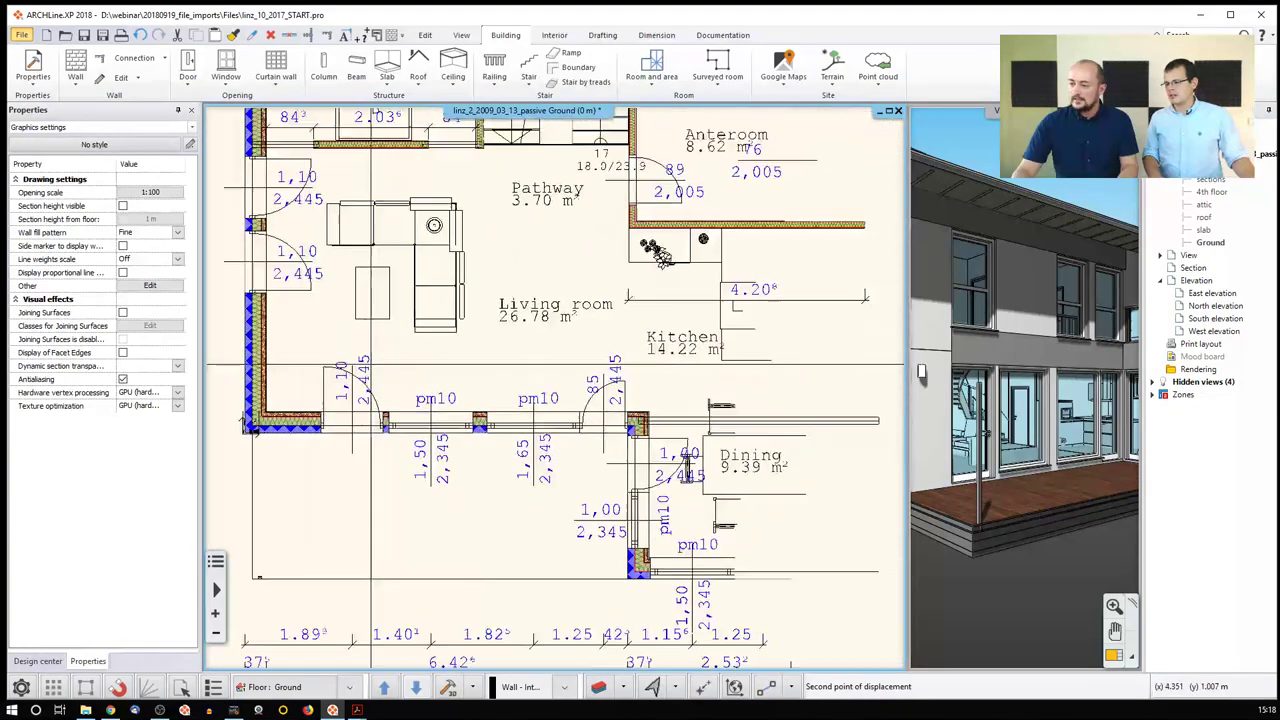
click(682, 360)
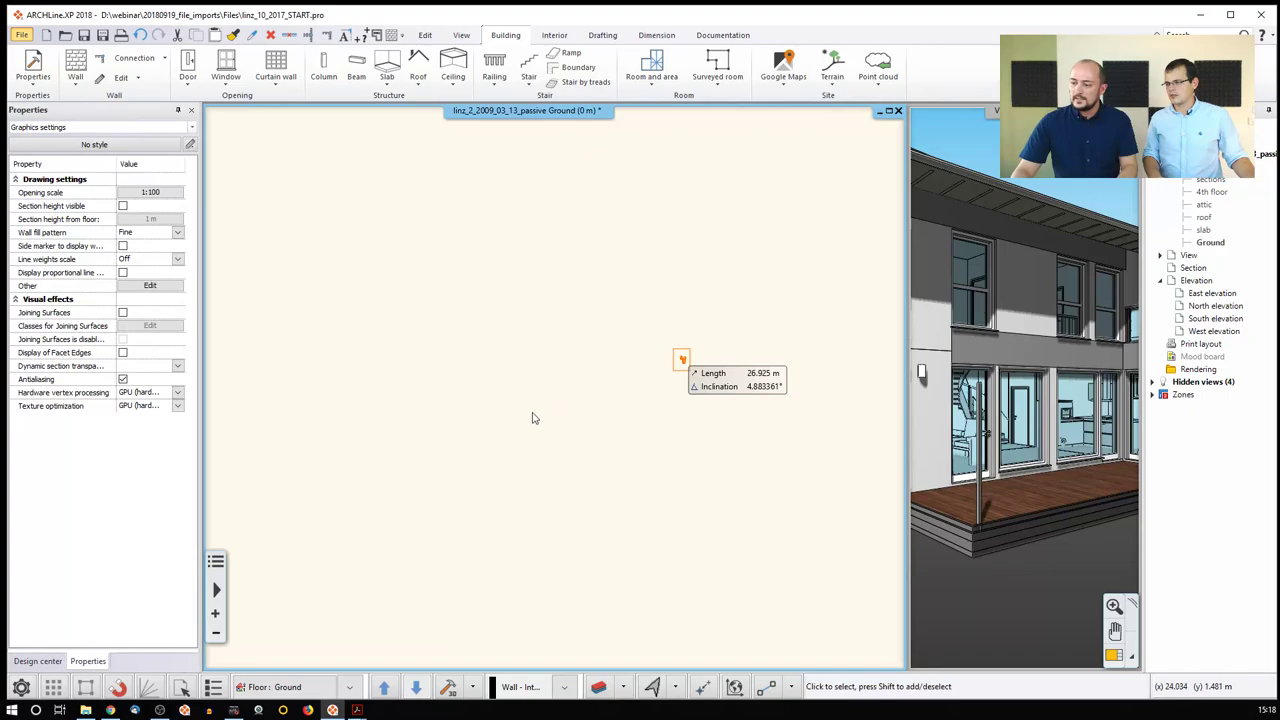
Zoom out to show the whole drawing and select the moved group.
right_click(532, 418)
click(566, 410)
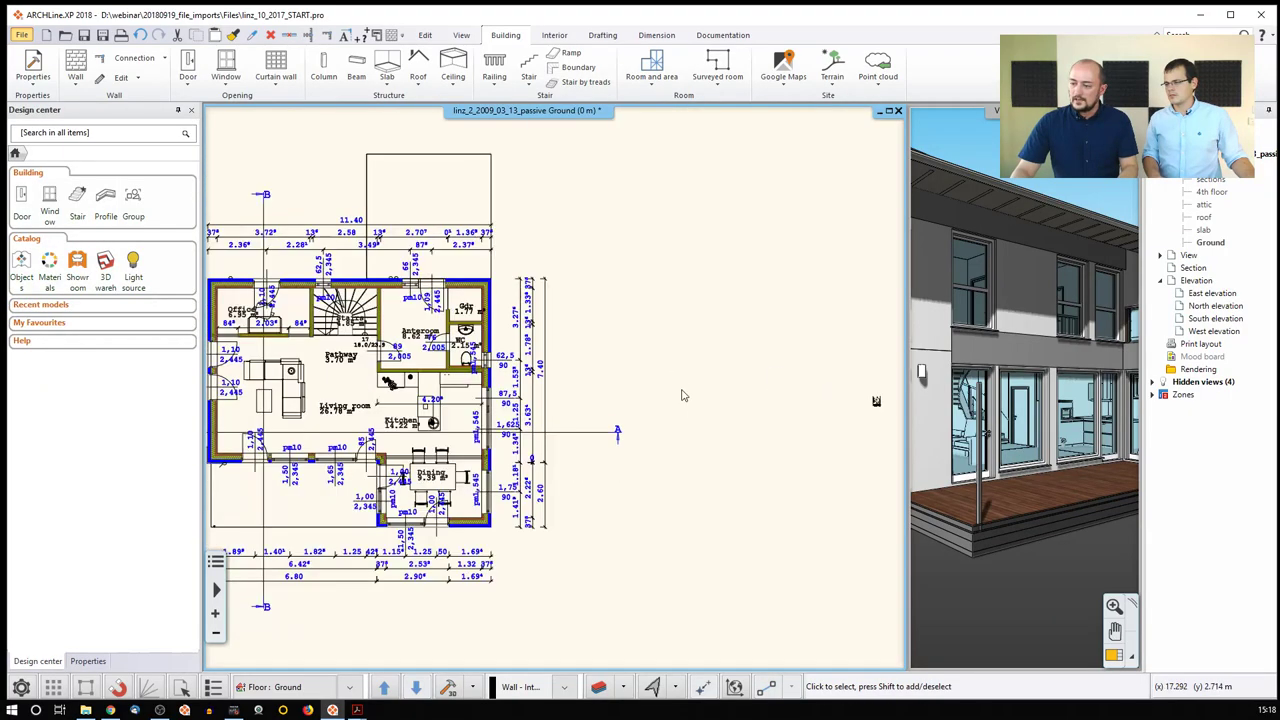
click(530, 388)
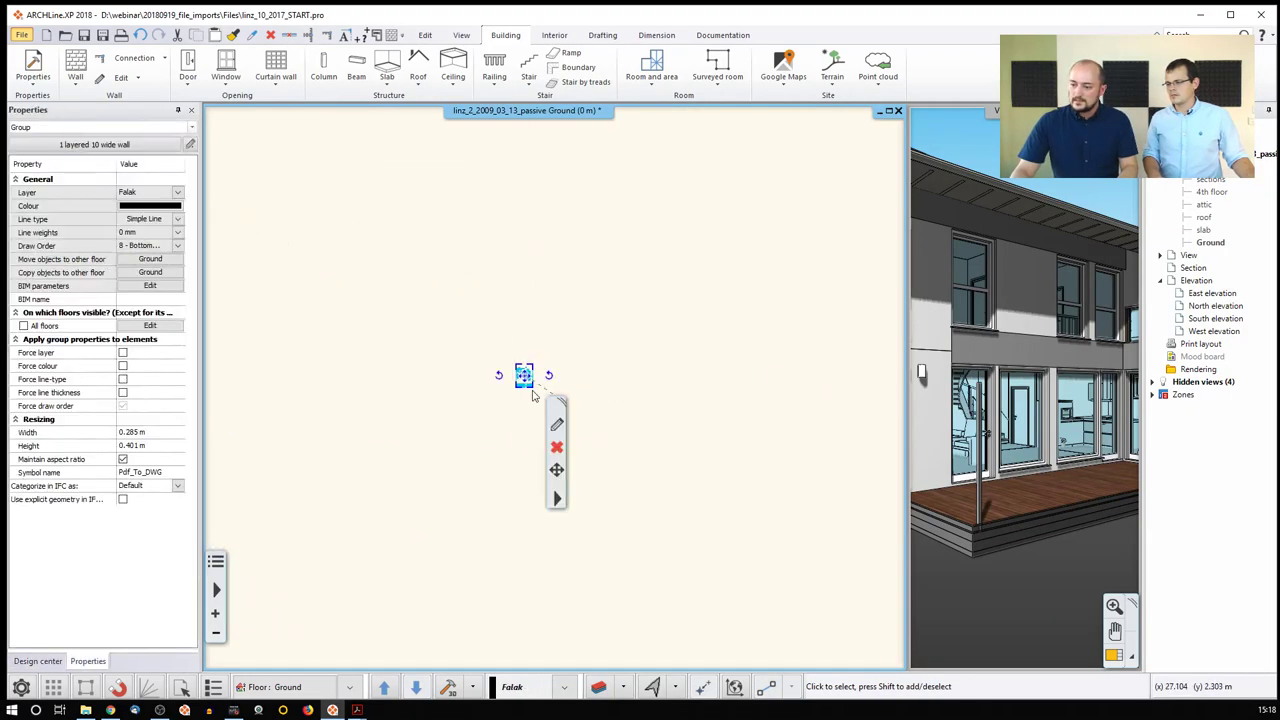
Measure a distance from a wall endpoint on the imported drawing.
click(337, 317)
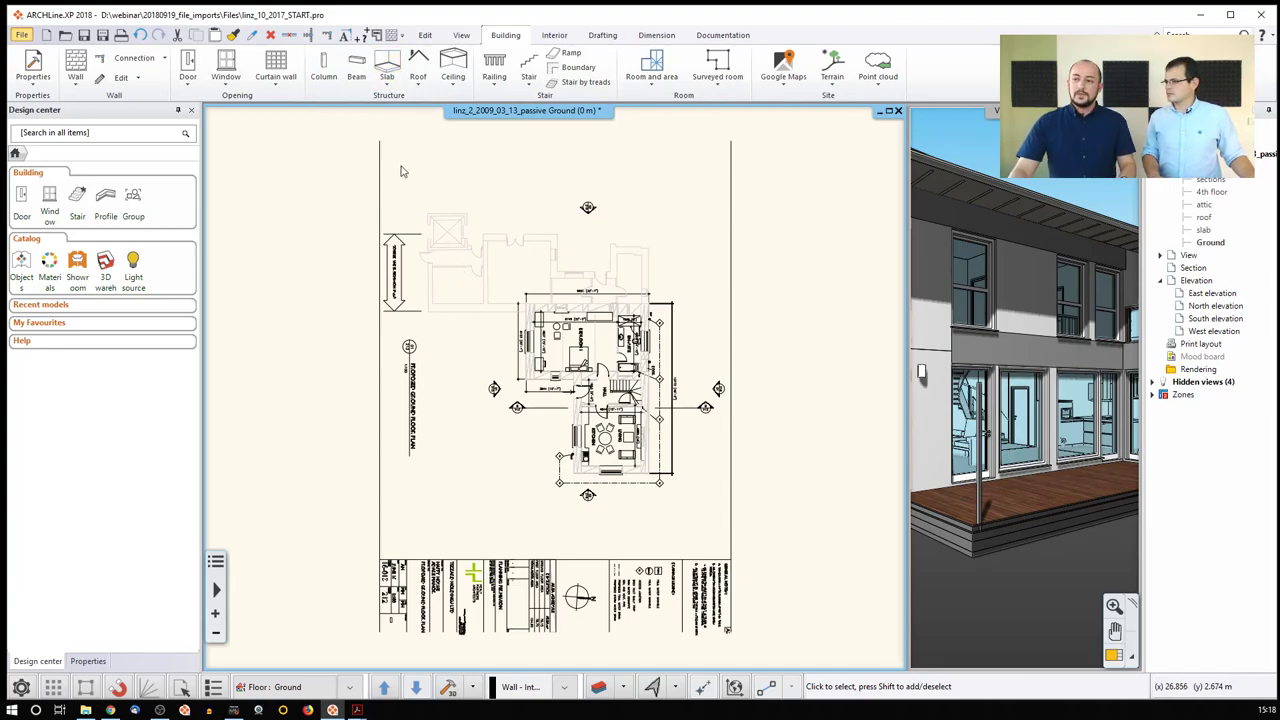
click(360, 35)
scroll(667, 338, up, 1)
scroll(500, 293, up, 4)
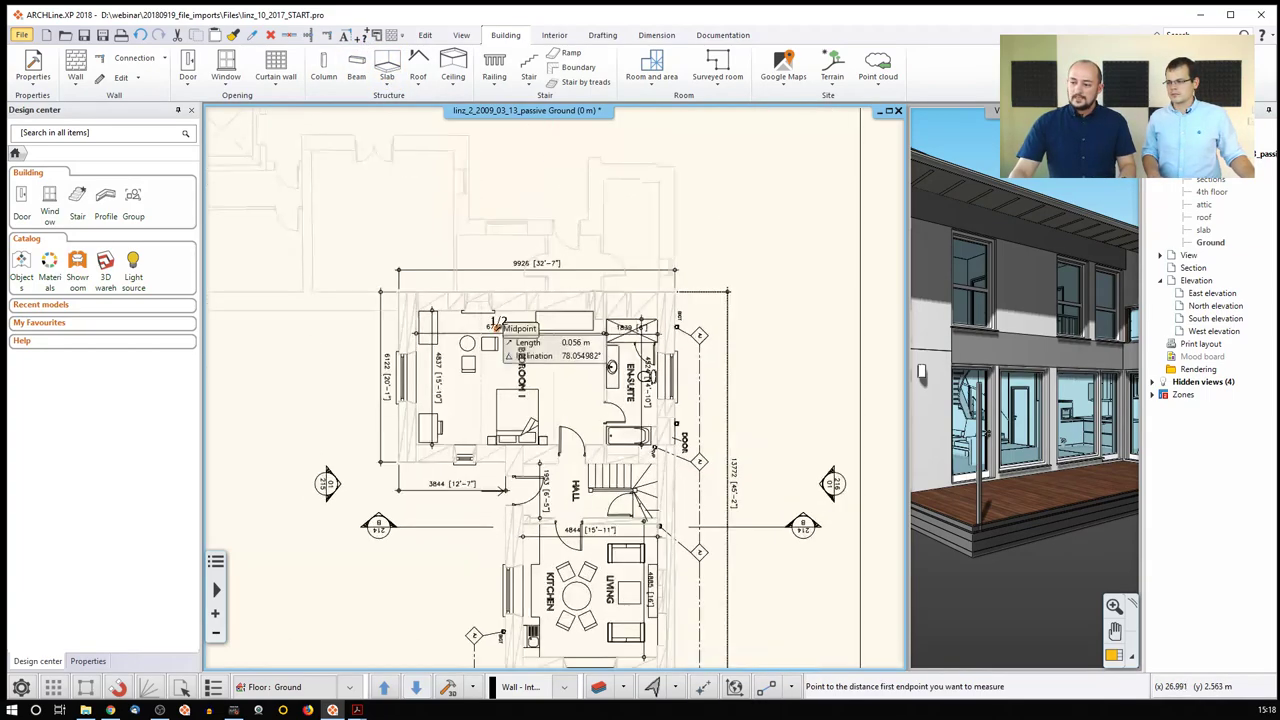
click(415, 268)
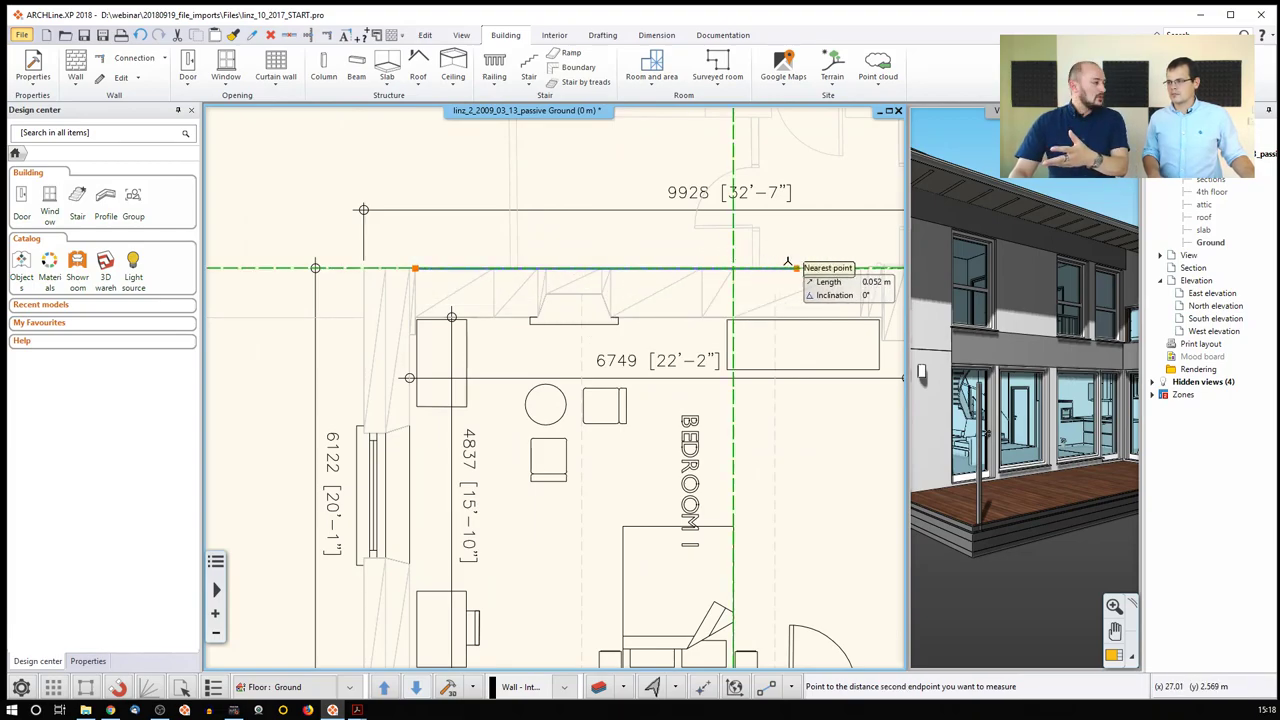
scroll(788, 262, down, 3)
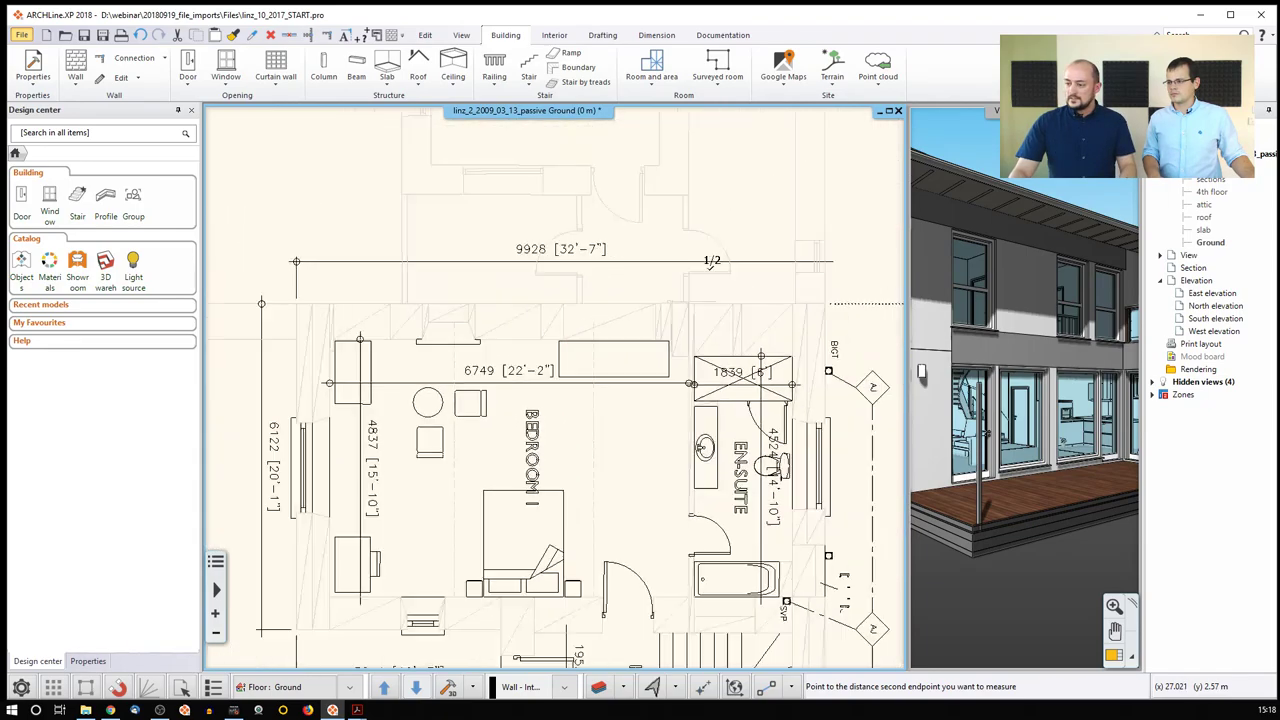
click(555, 317)
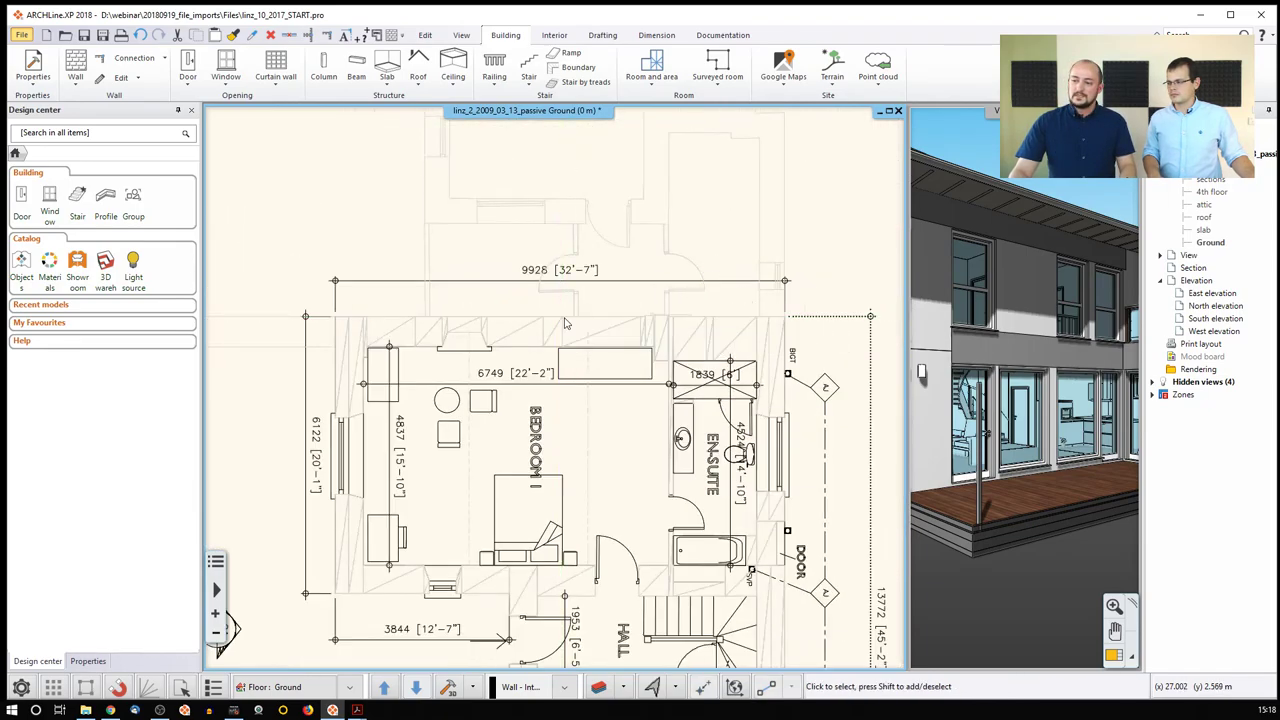
Select the whole imported Pdf_To_DWG group, 0.285 m by 0.401 m.
scroll(555, 317, down, 4)
scroll(559, 263, down, 2)
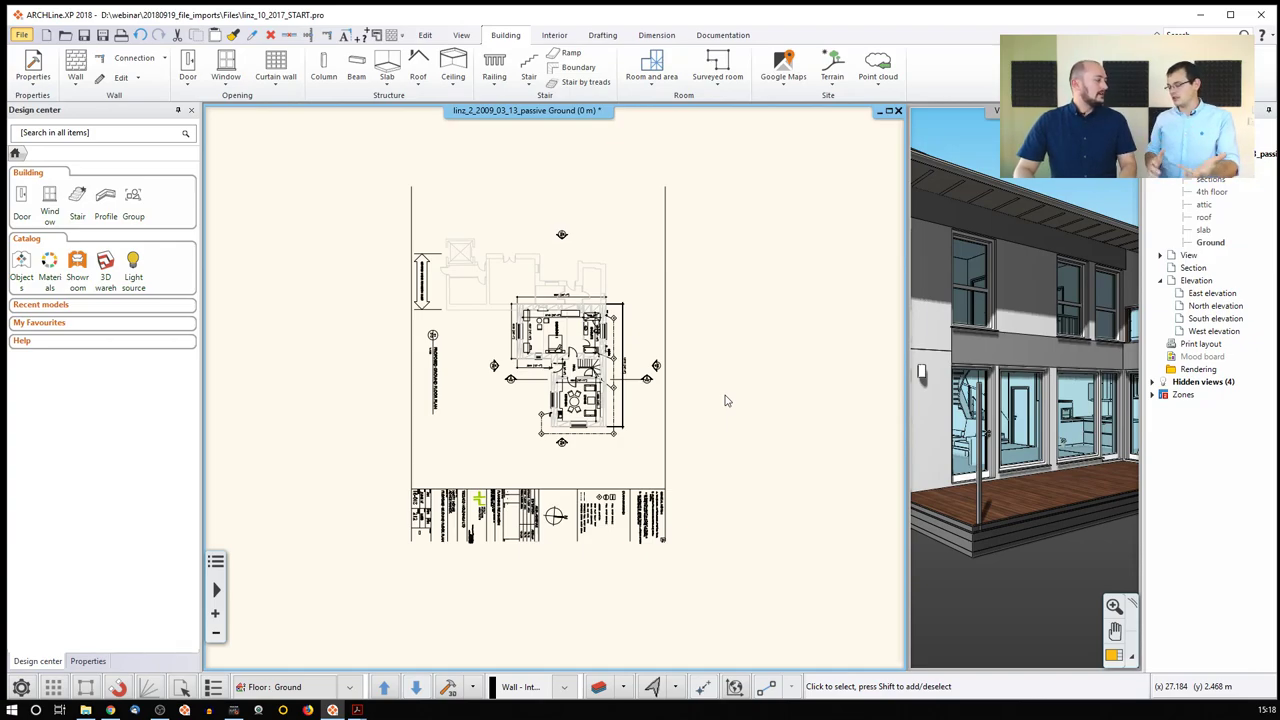
scroll(727, 400, down, 1)
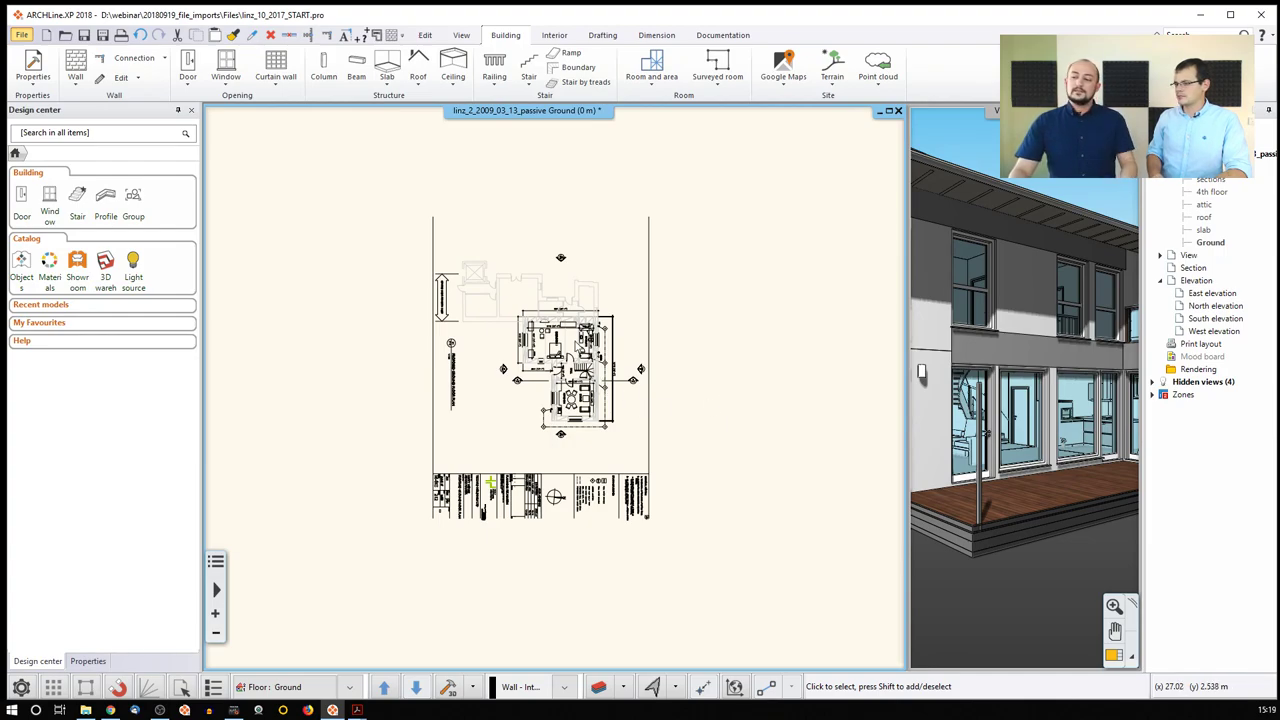
click(576, 344)
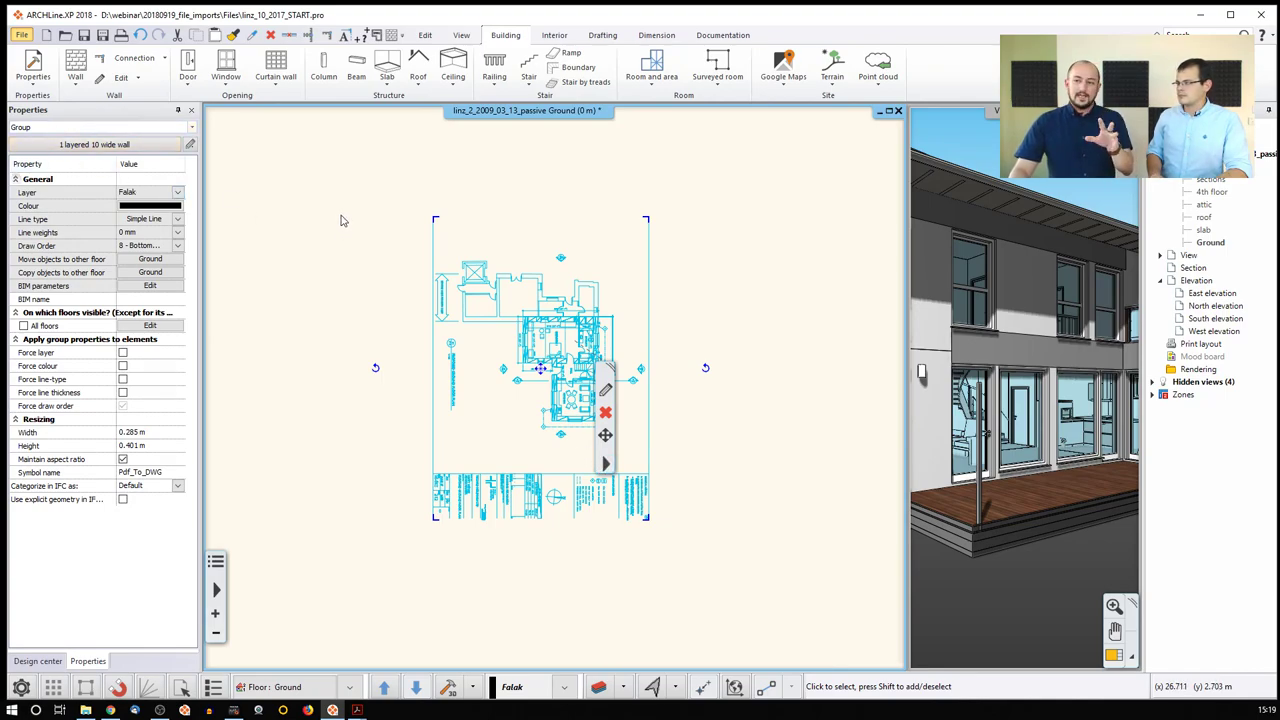
Scale the imported drawing 100:1 to 28.495 m by 40.075 m, then deselect it.
click(430, 36)
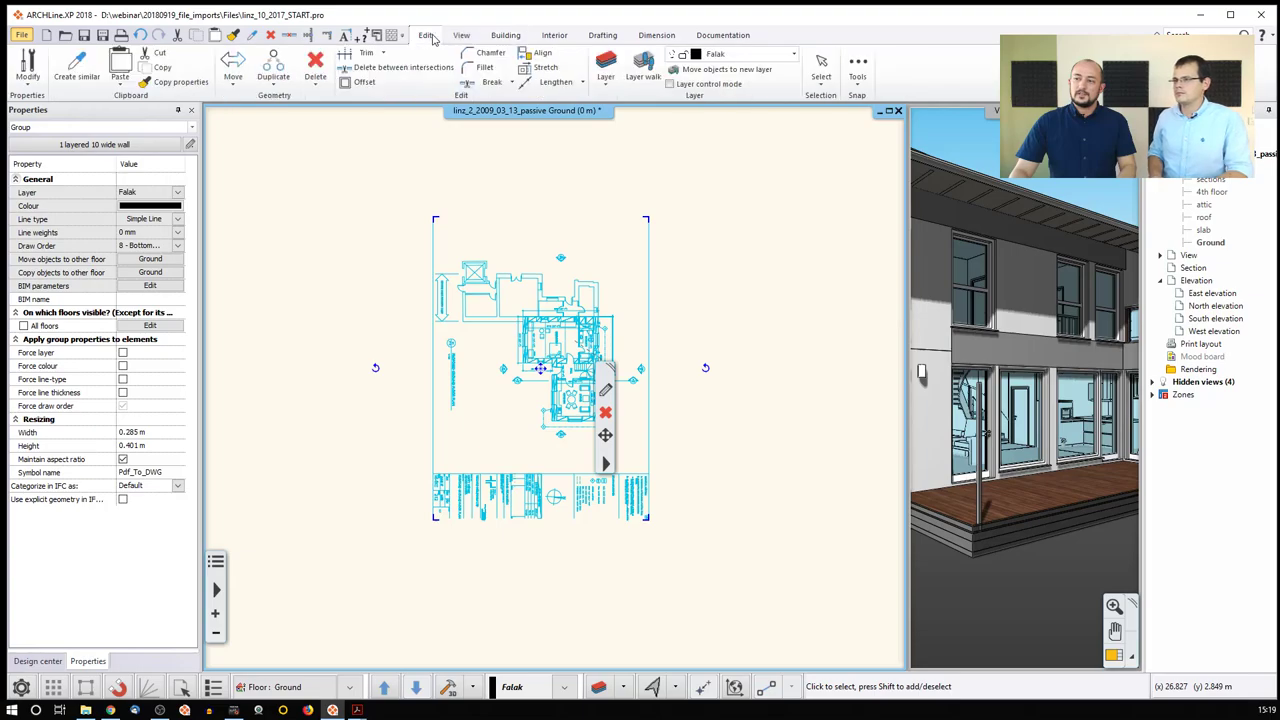
click(232, 85)
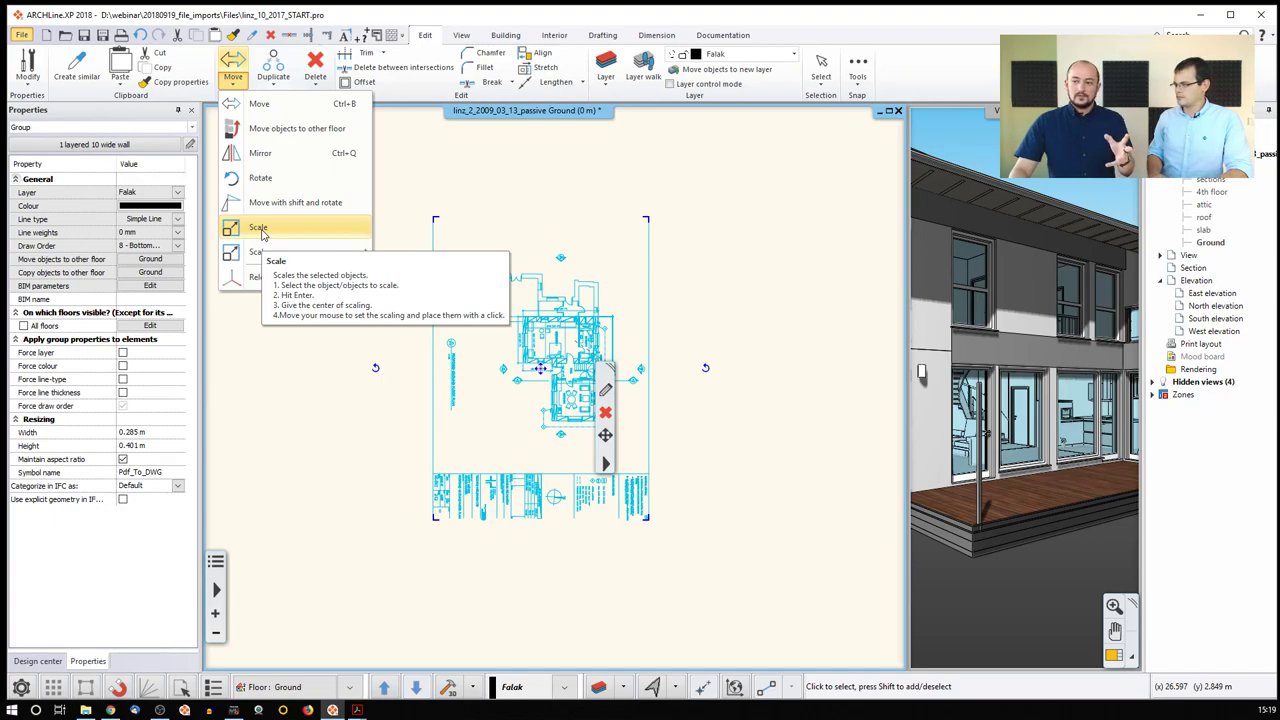
mouse_move(270, 253)
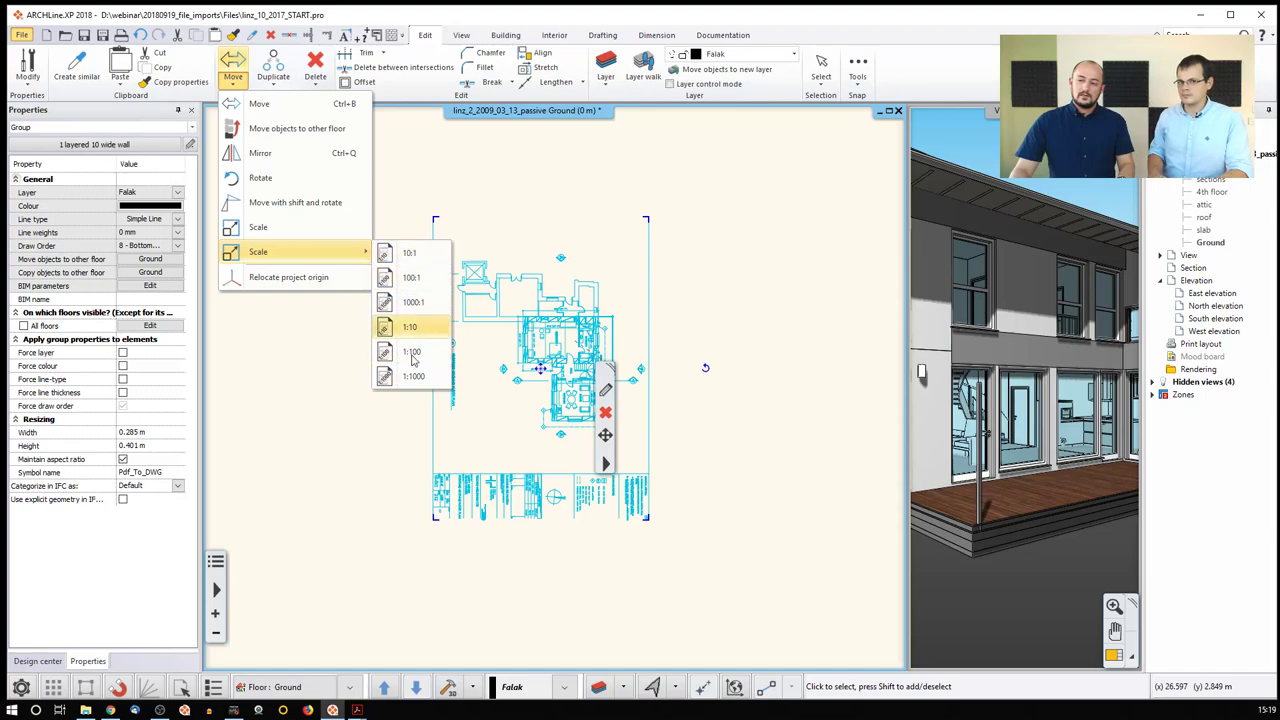
click(433, 285)
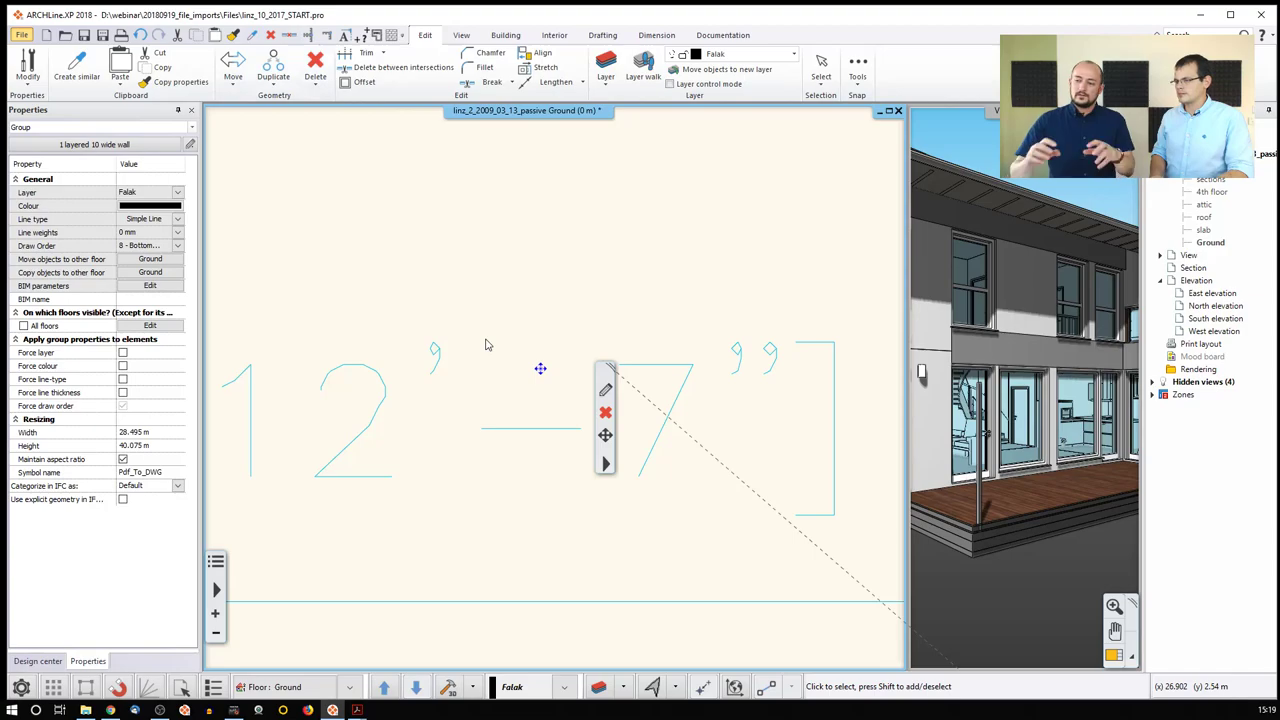
scroll(488, 333, down, 5)
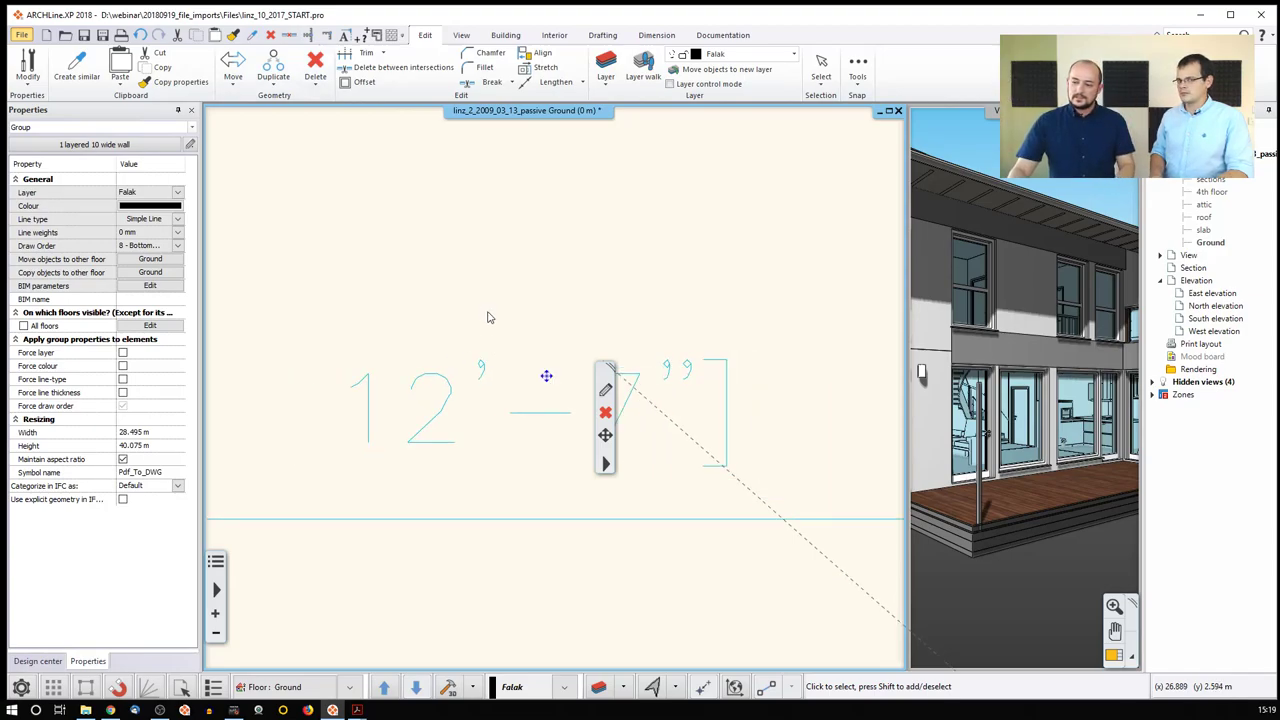
scroll(488, 333, down, 6)
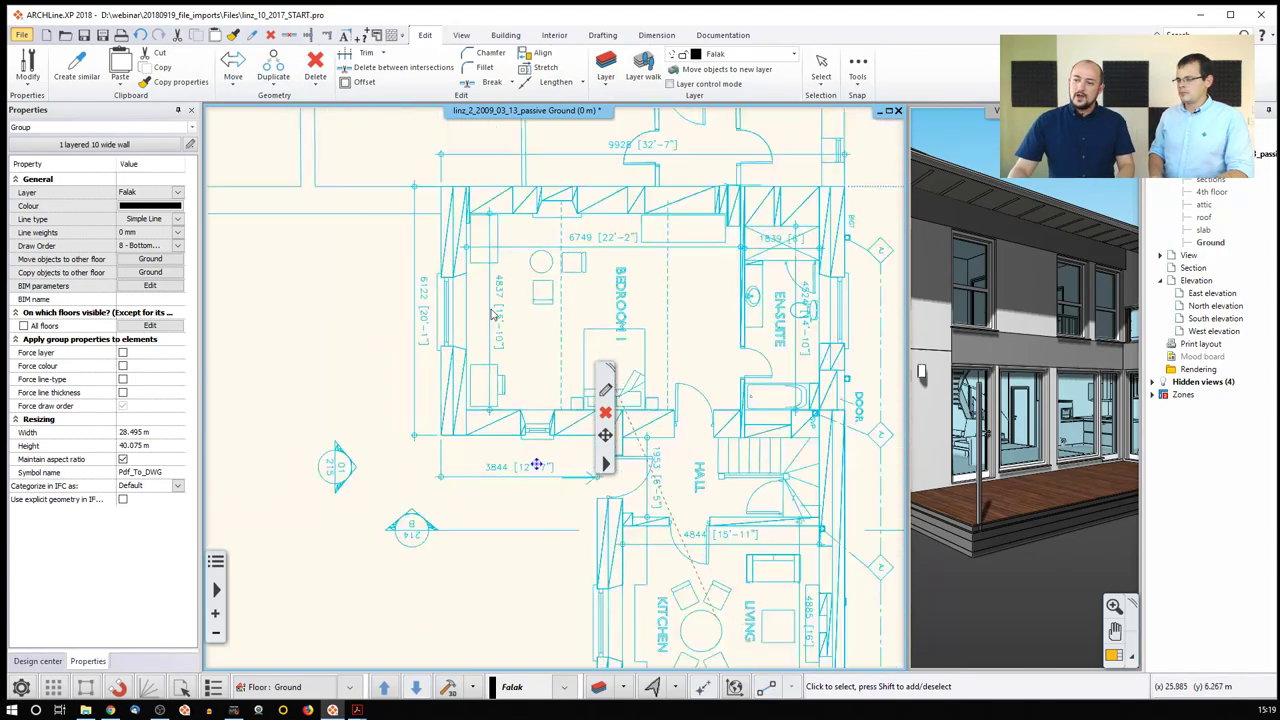
scroll(478, 325, down, 4)
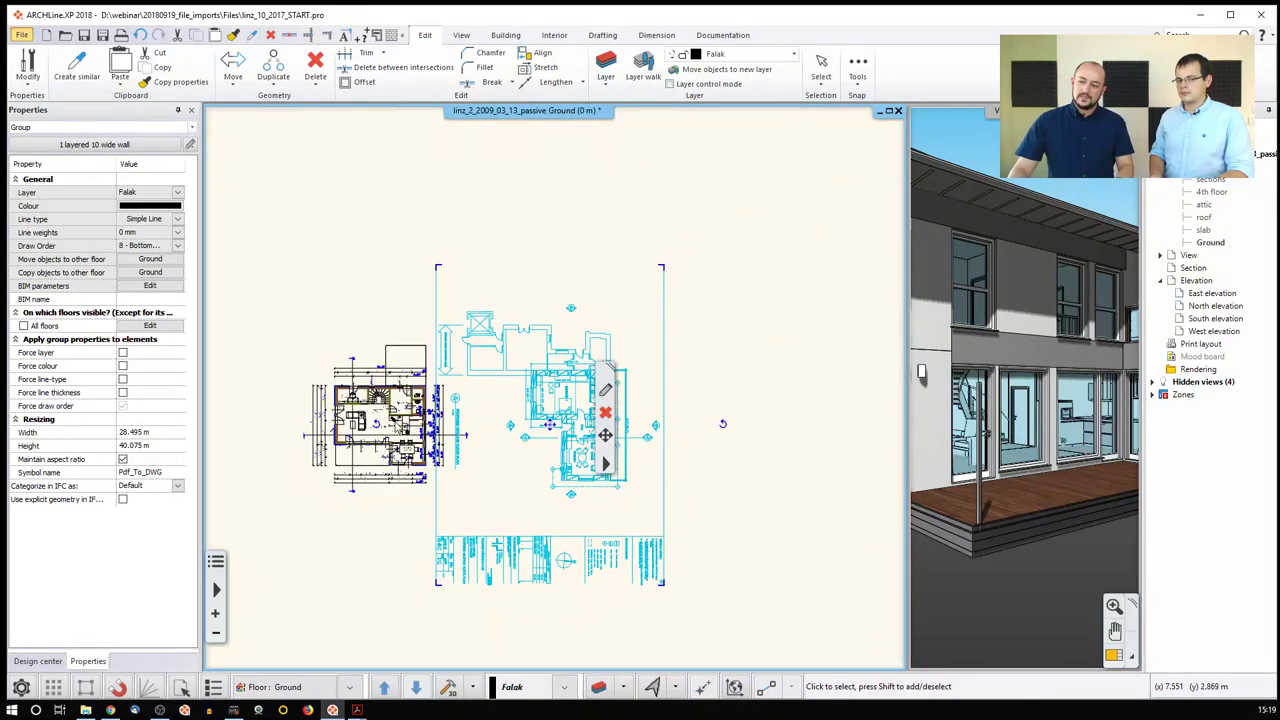
scroll(504, 236, down, 2)
key(Escape)
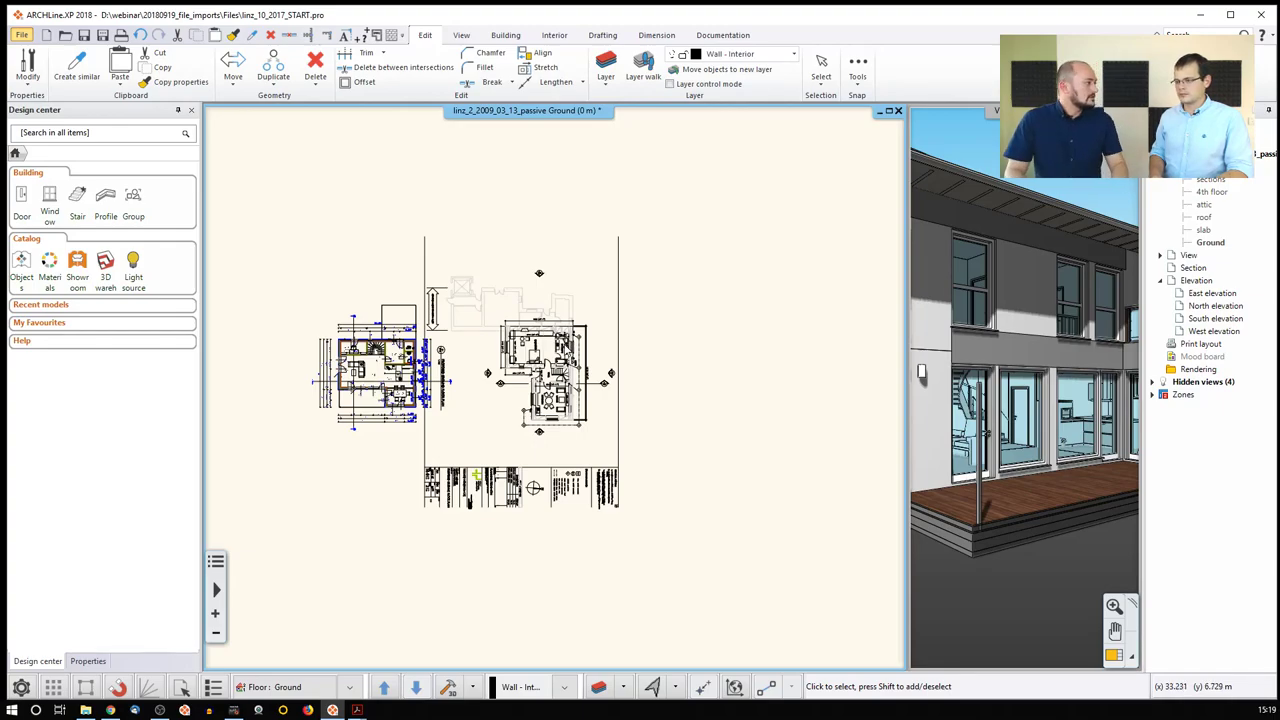
Rotate the imported drawing sheet 90° counter-clockwise.
click(564, 347)
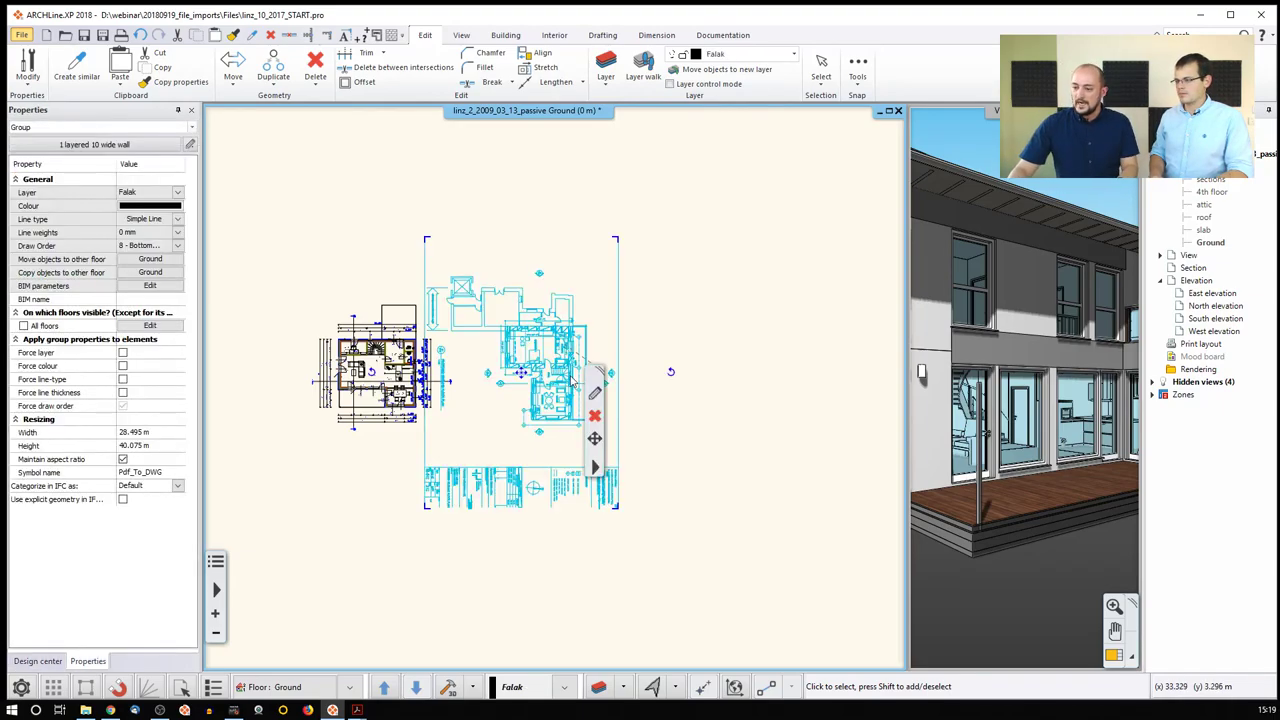
right_click(674, 375)
click(722, 379)
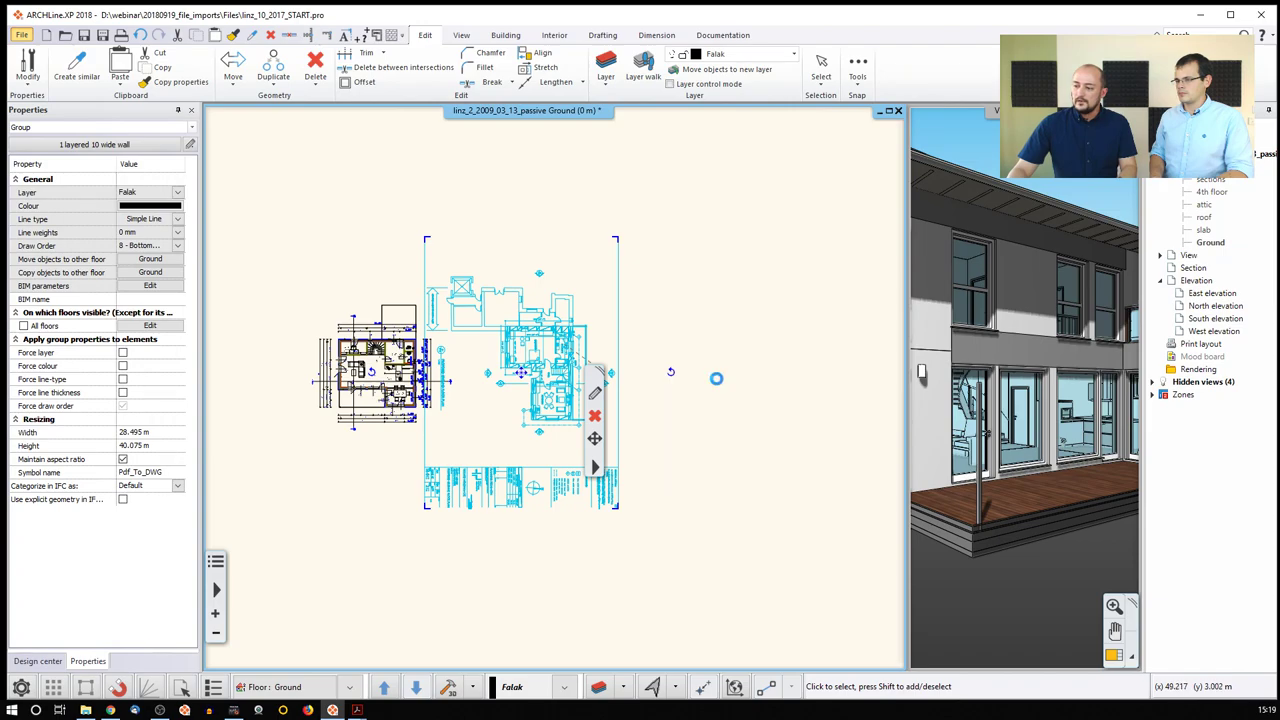
Move the rotated sheet to the right, clear of the existing house plan.
right_click(533, 384)
click(560, 389)
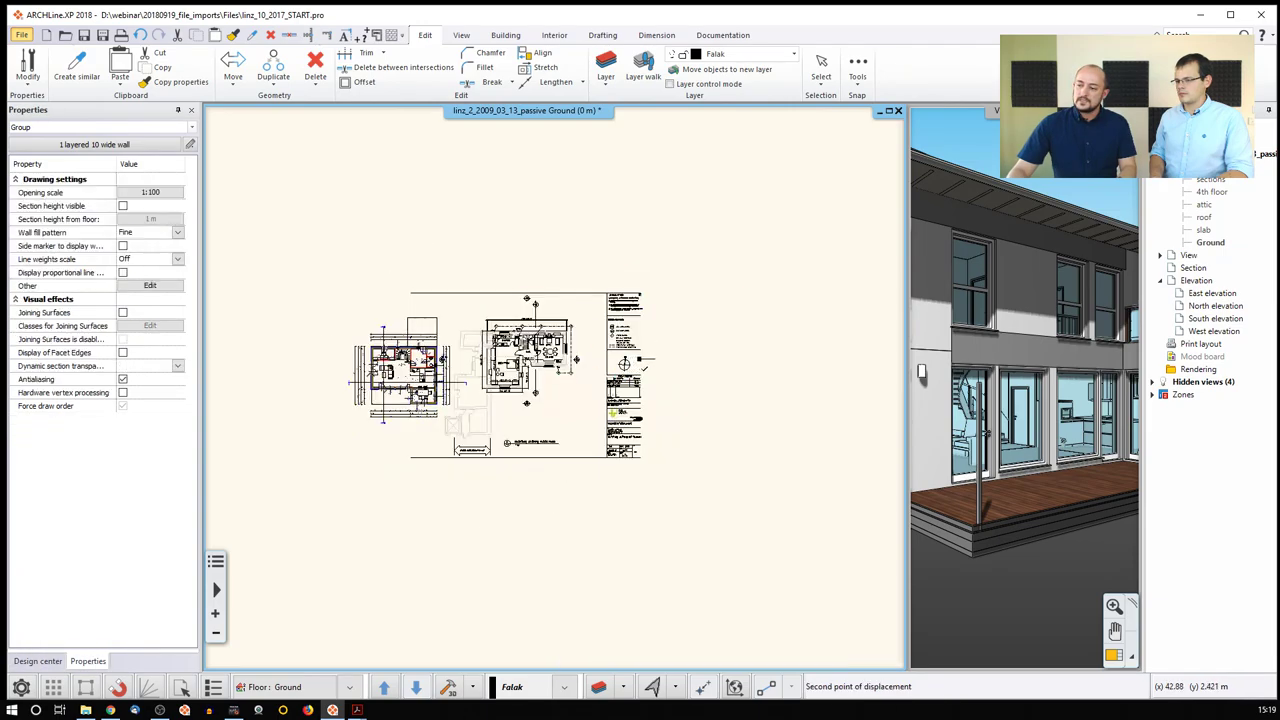
click(529, 264)
key(Escape)
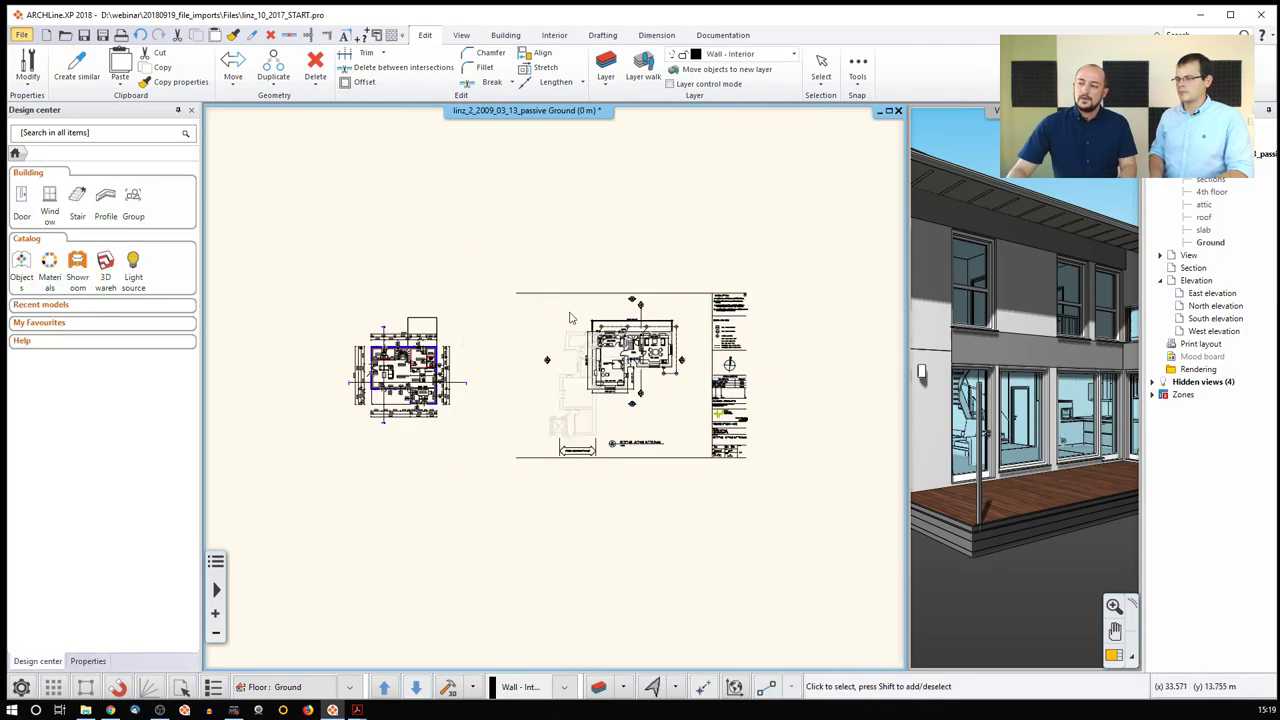
middle_drag(571, 313, 418, 302)
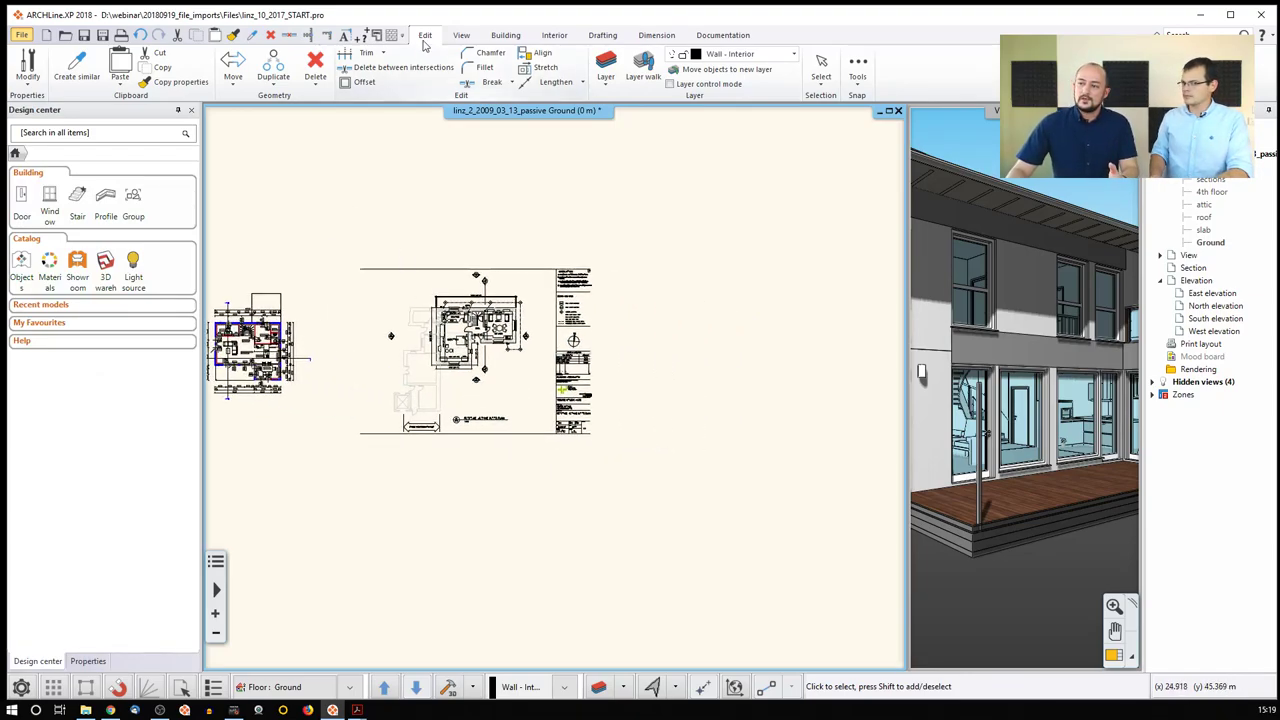
scroll(447, 43, down, 2)
click(75, 70)
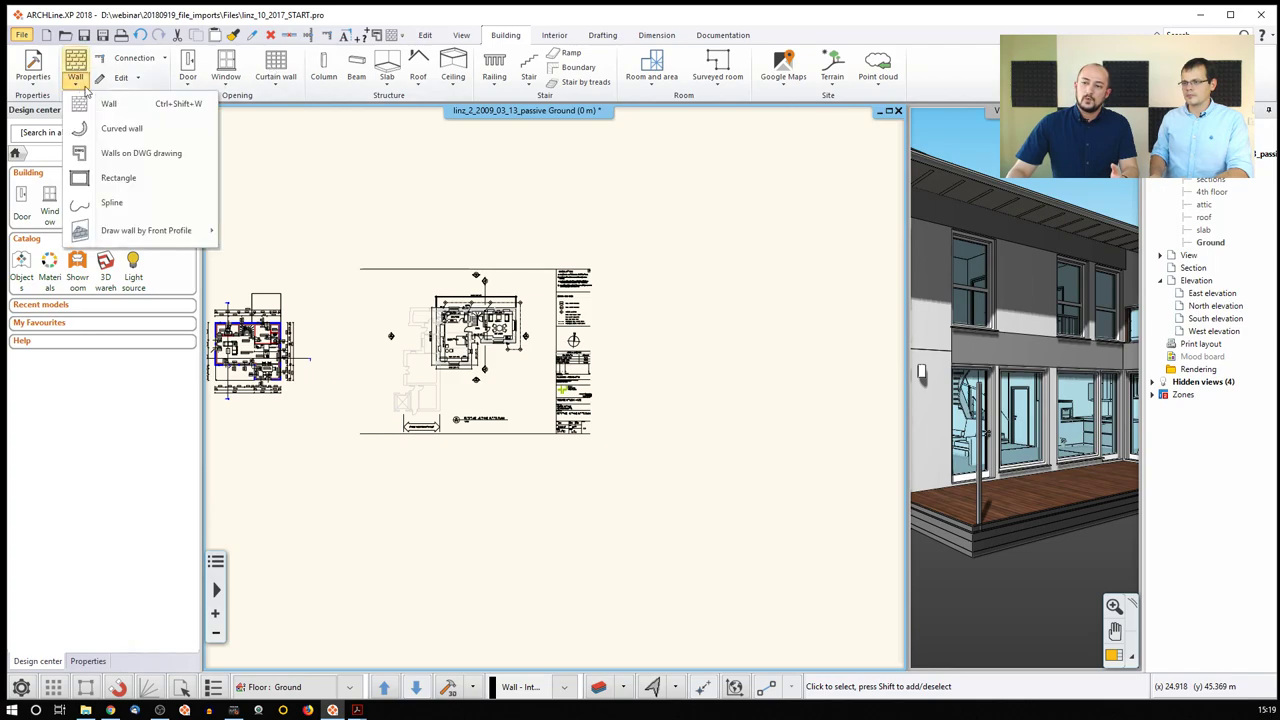
Cancel the Walls on DWG drawing tool and delete the imported Pdf_To_DWG drawing group.
click(112, 155)
scroll(484, 373, up, 5)
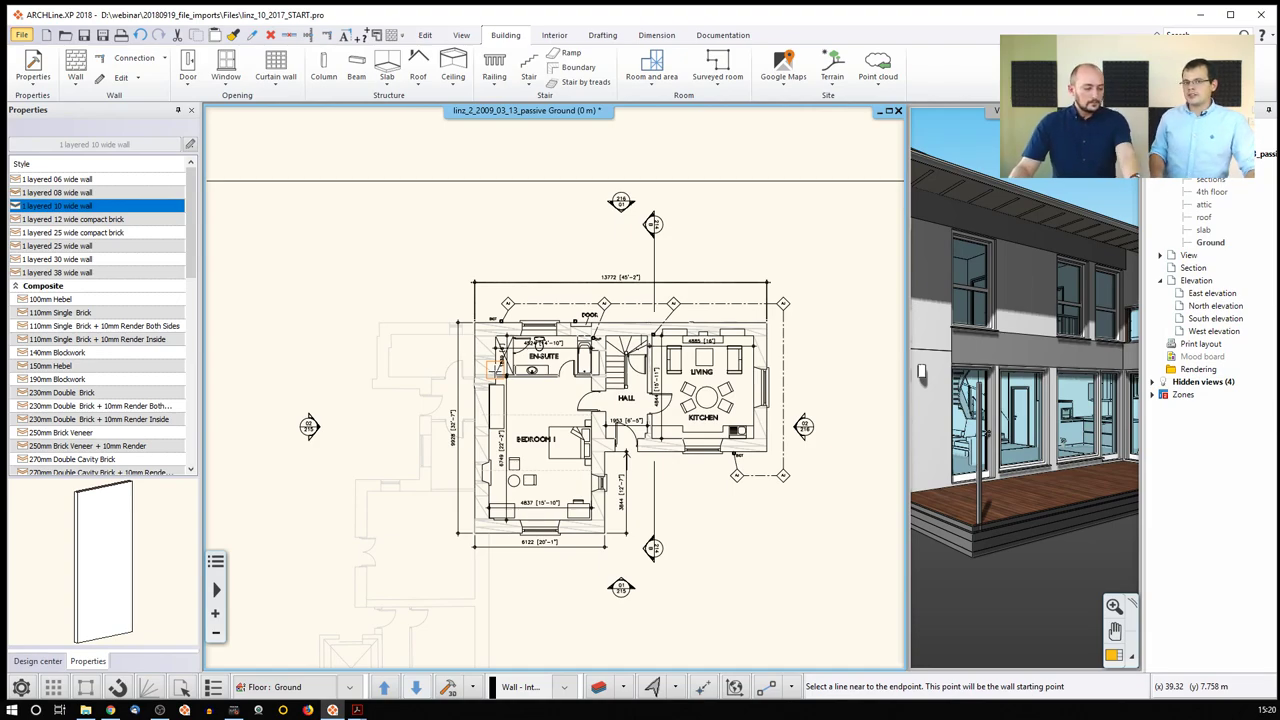
click(38, 661)
scroll(485, 355, down, 2)
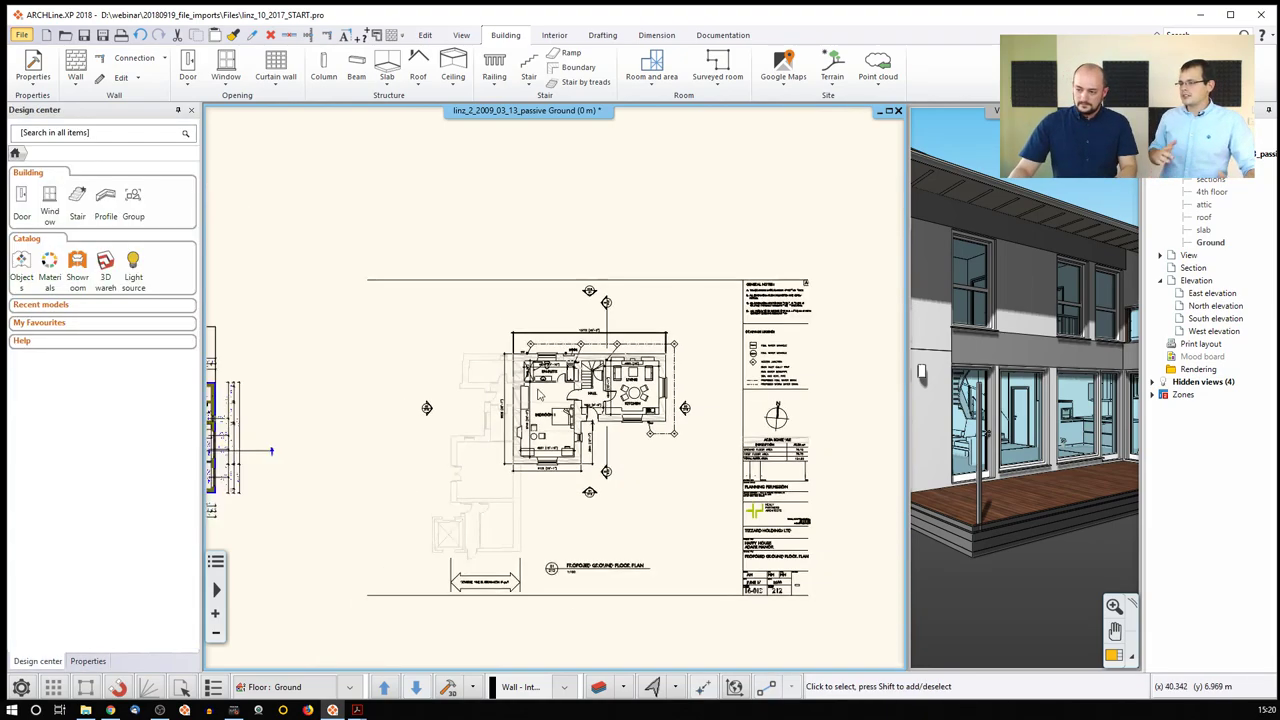
click(548, 400)
key(Delete)
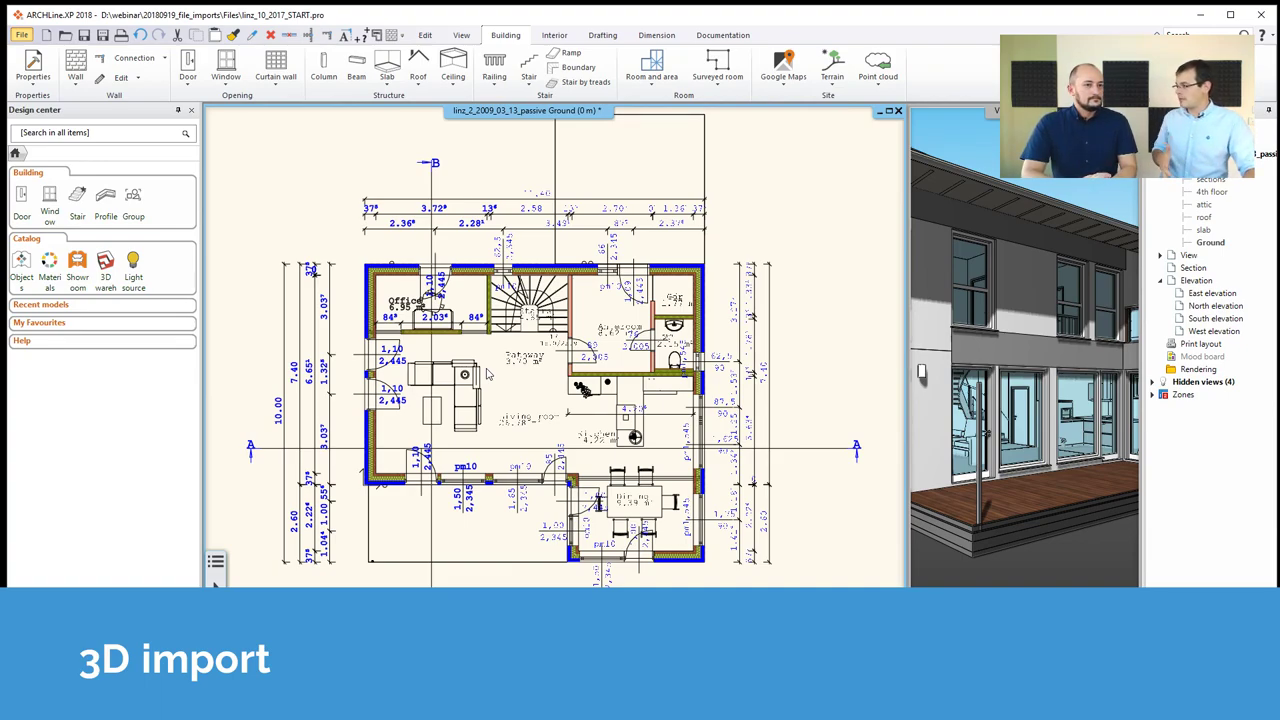
scroll(488, 374, up, 1)
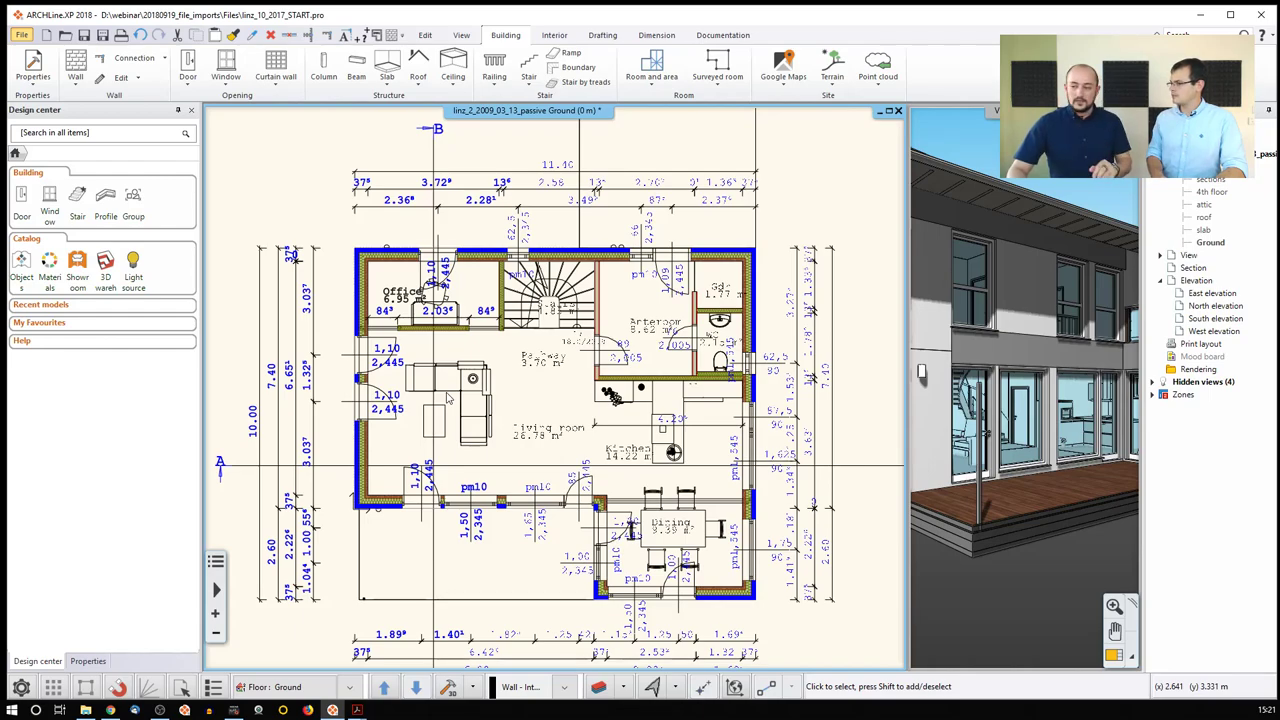
scroll(448, 397, down, 2)
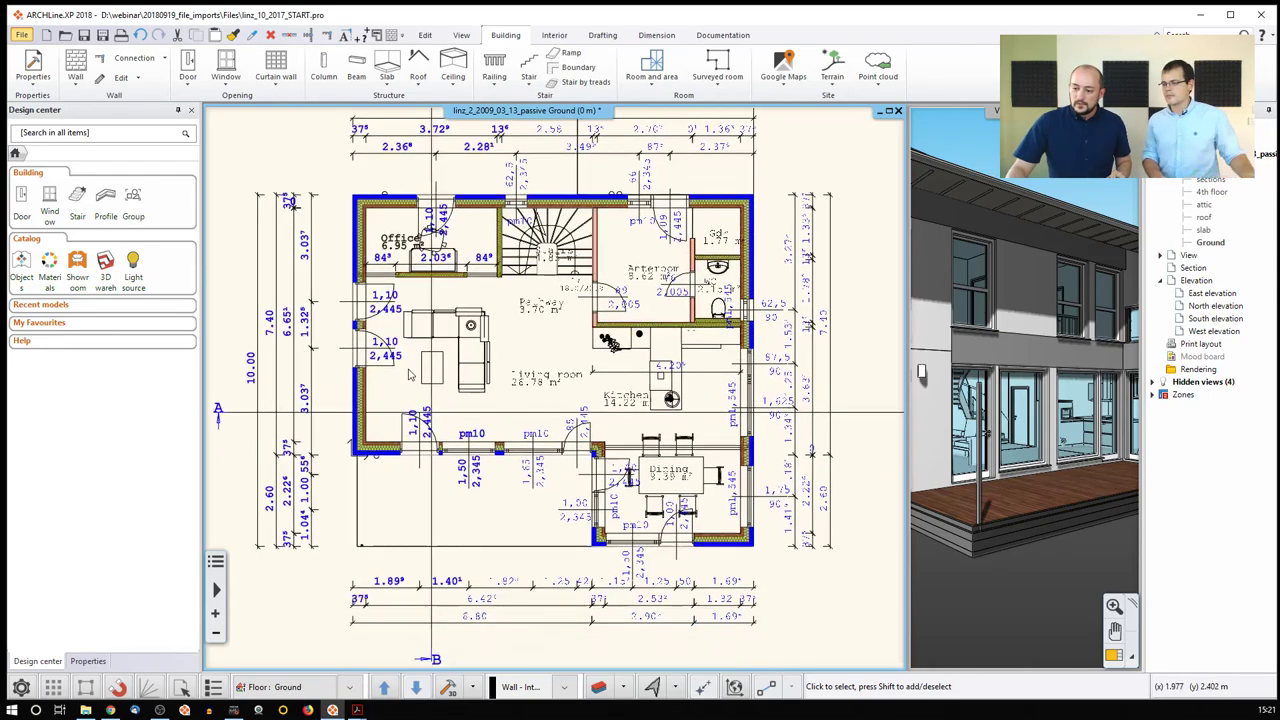
mouse_move(86, 710)
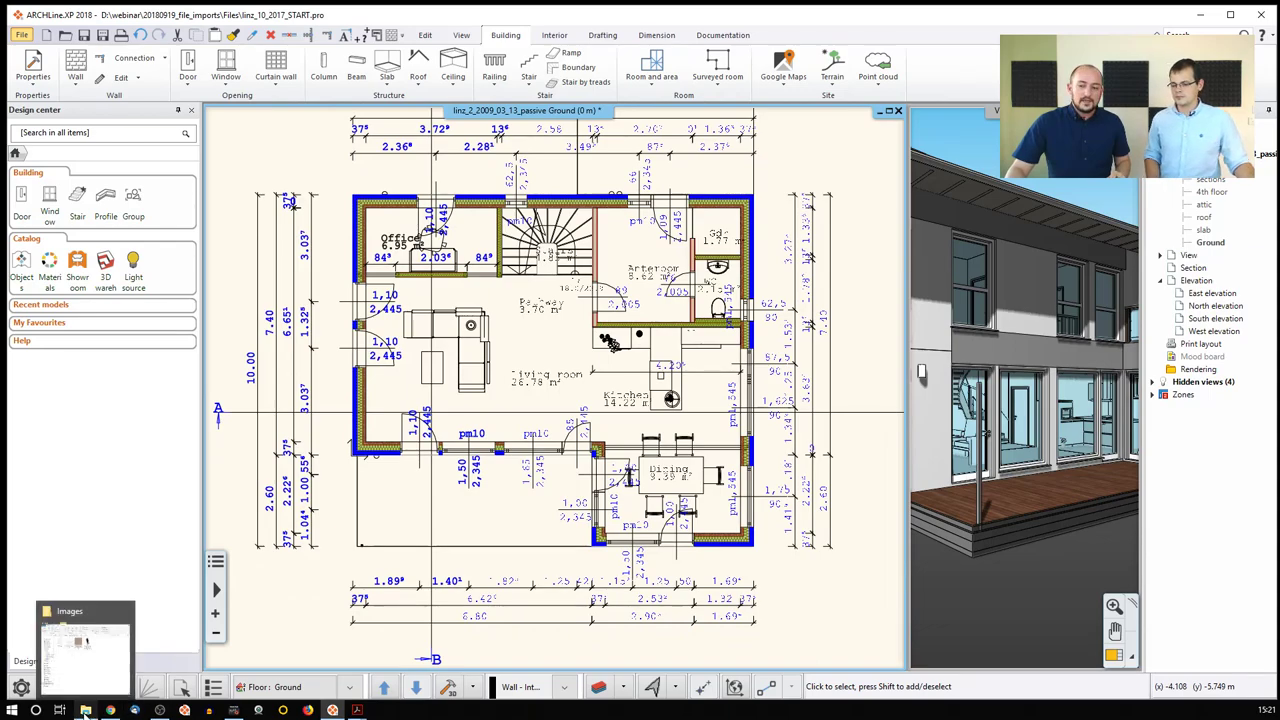
Go from the Images folder up to Files, open 3DS and select 3D_Shade_External.3ds.
click(85, 645)
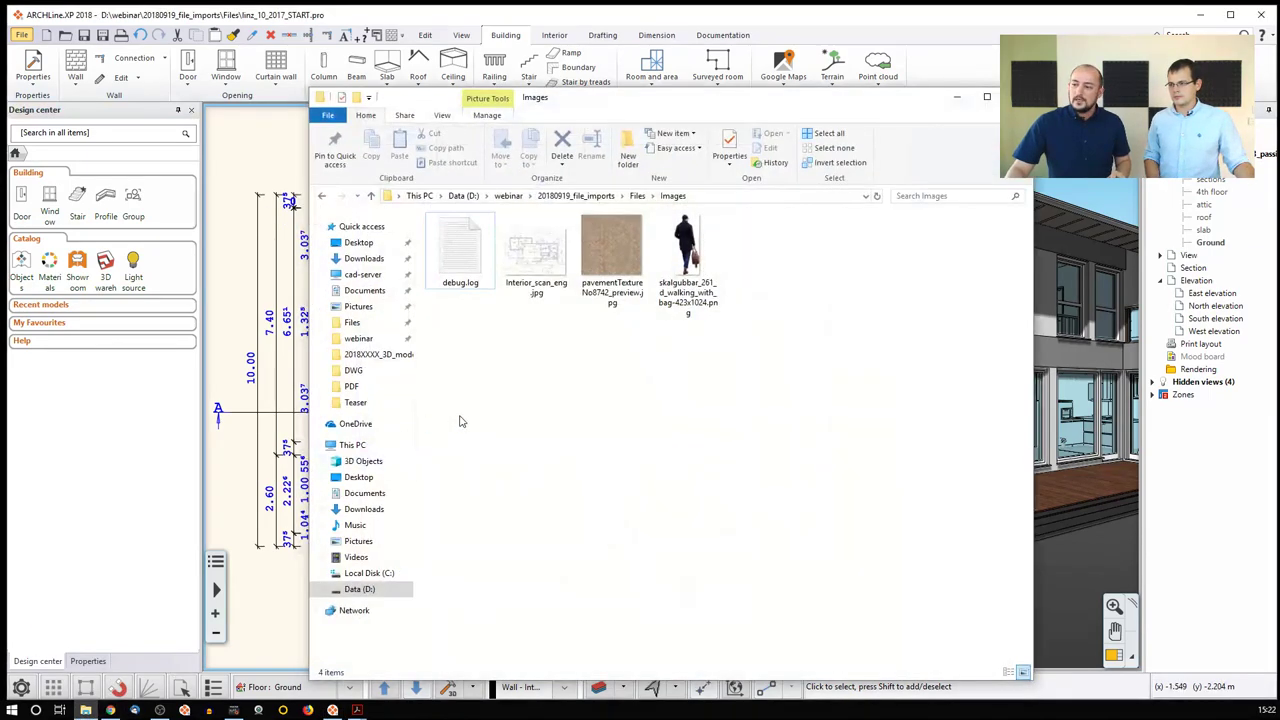
click(637, 195)
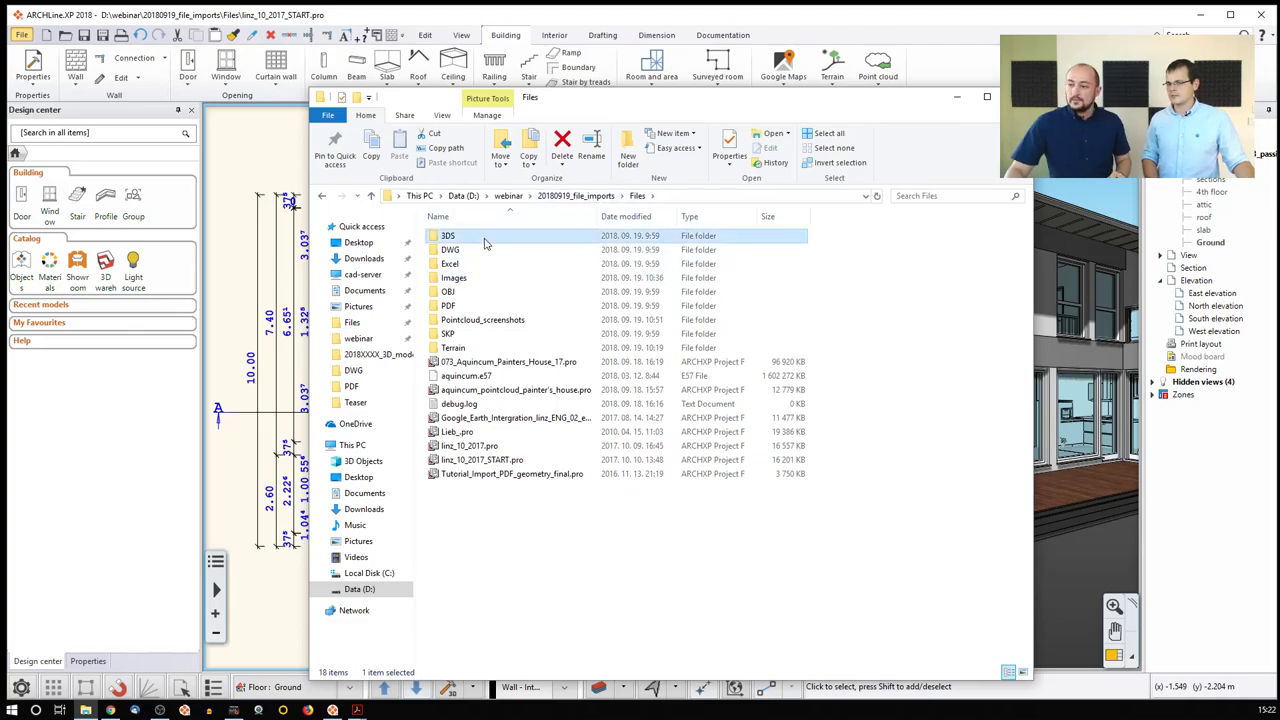
double_click(486, 238)
click(509, 237)
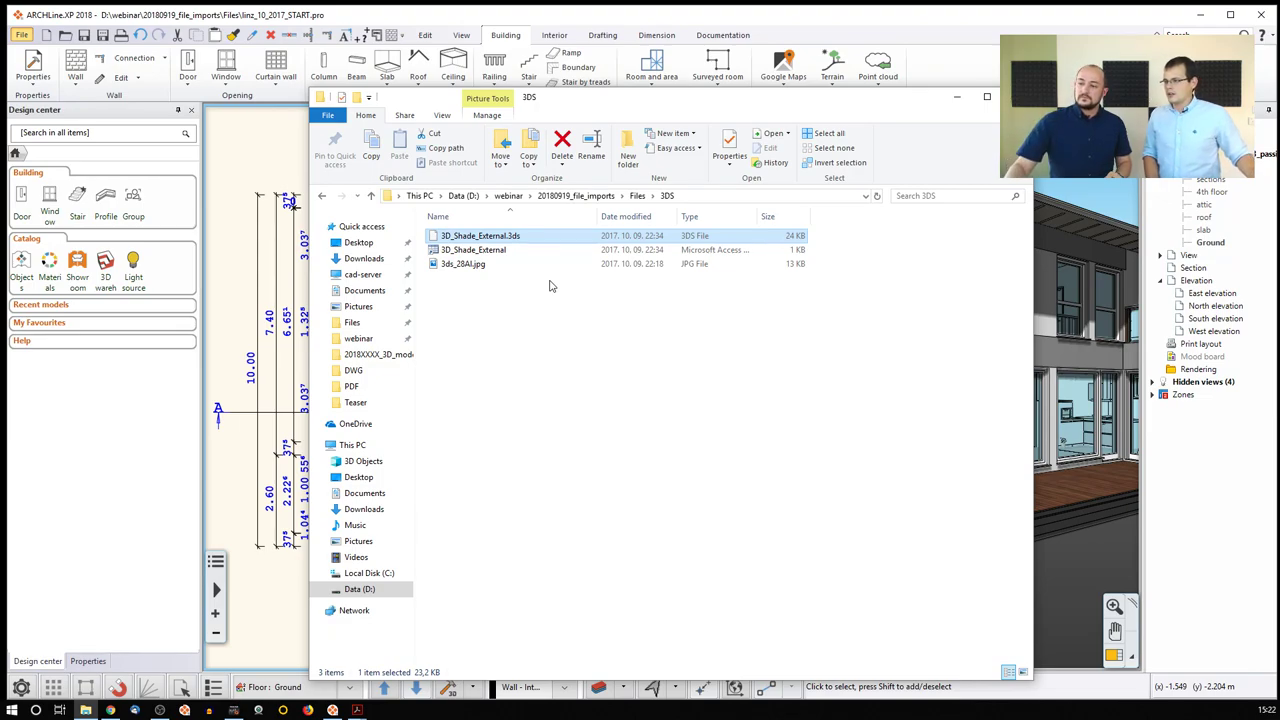
click(508, 252)
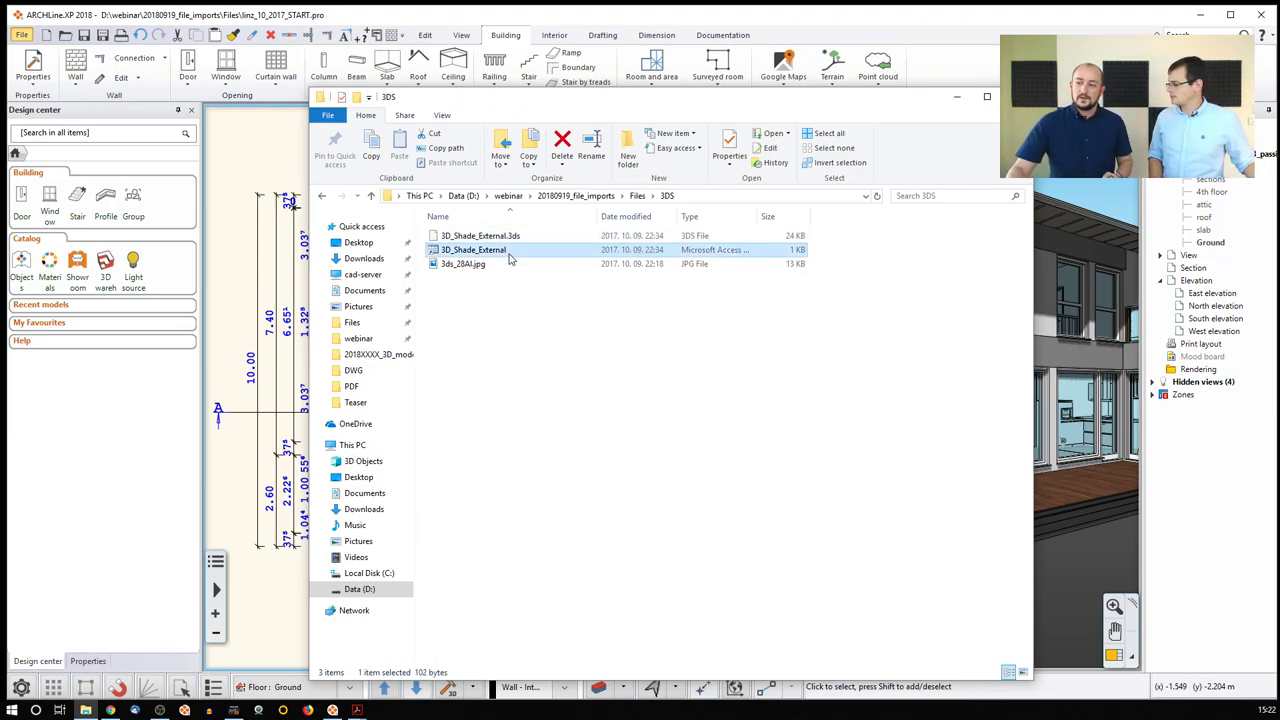
click(516, 236)
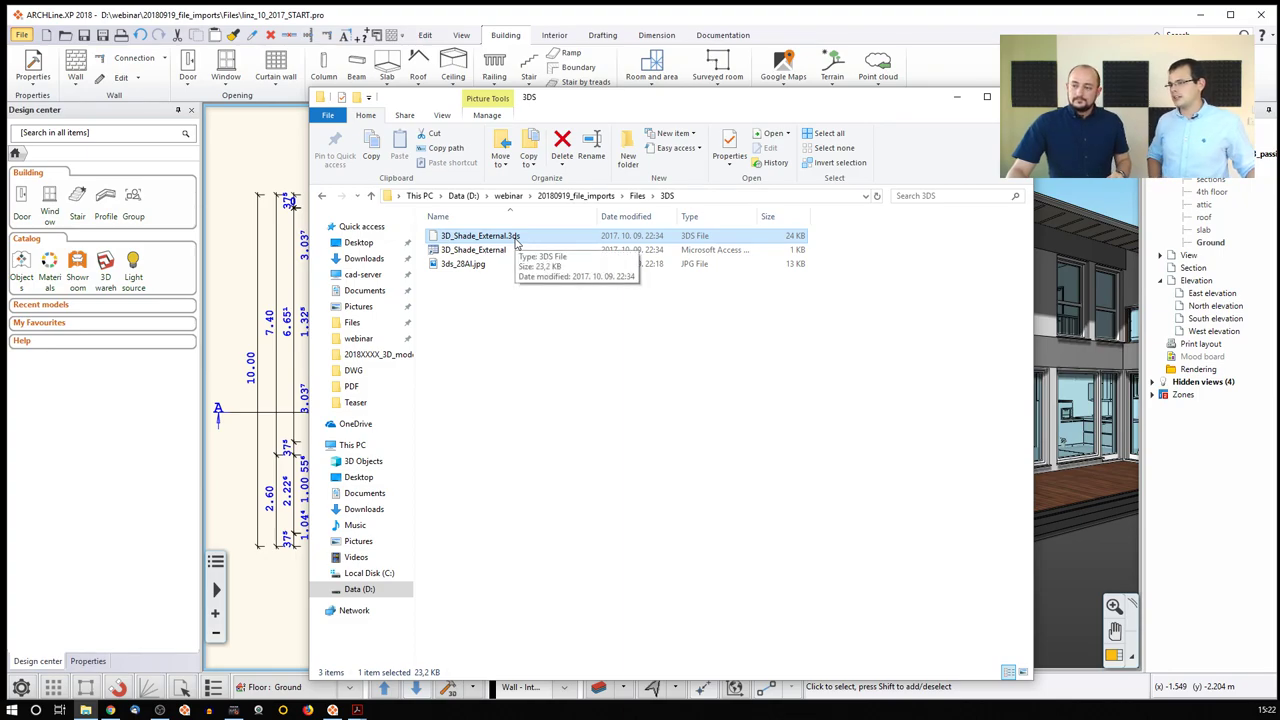
Review the formats under ARCHLine's File > Import, then close the menu without choosing.
click(22, 35)
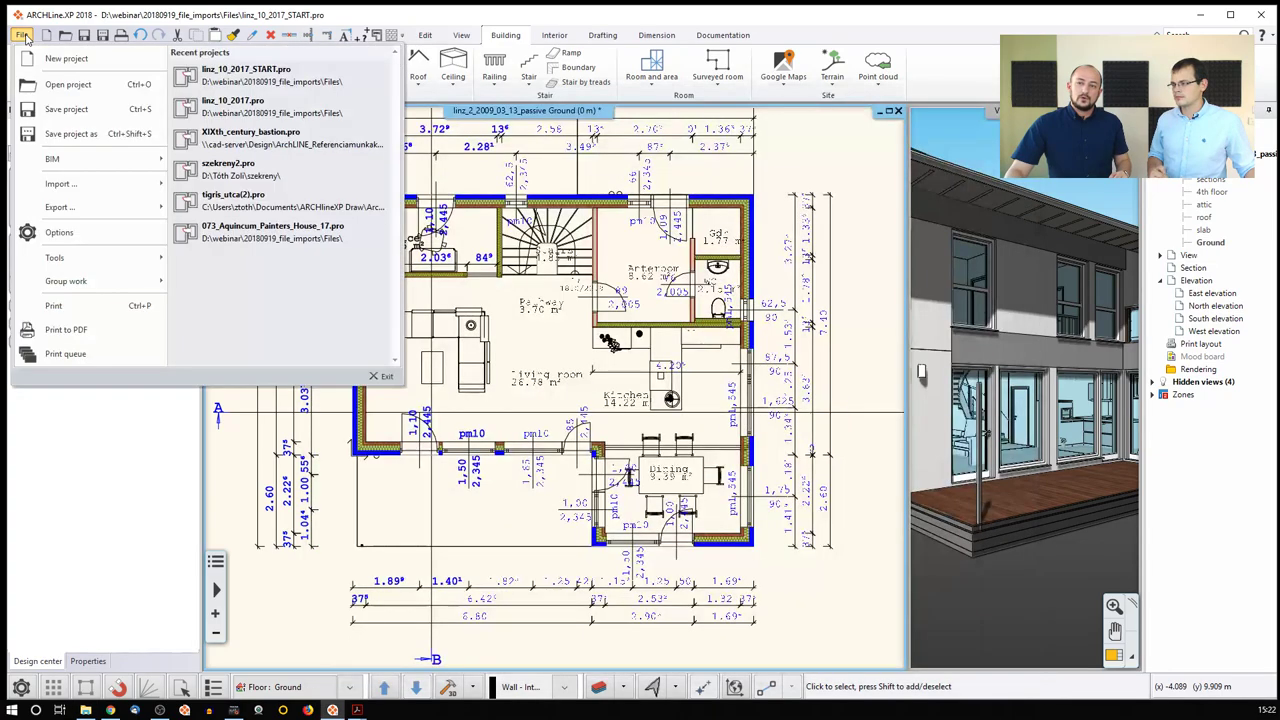
mouse_move(92, 193)
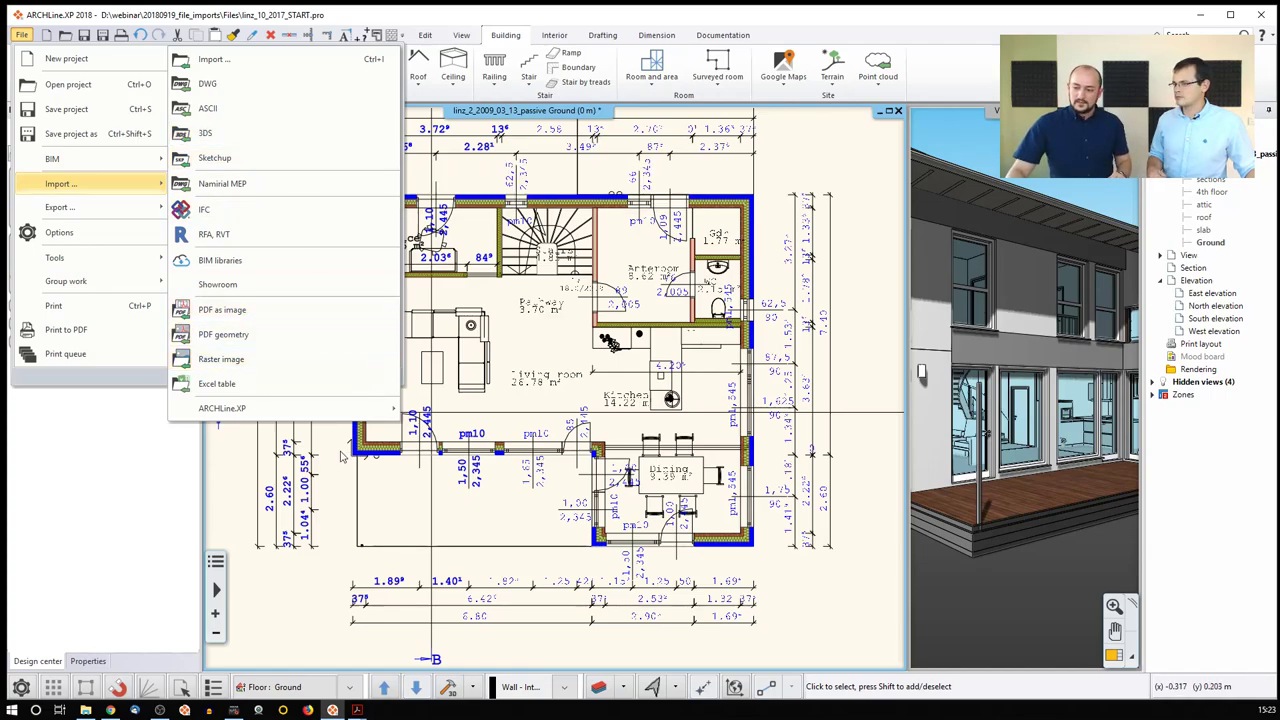
click(410, 455)
click(330, 505)
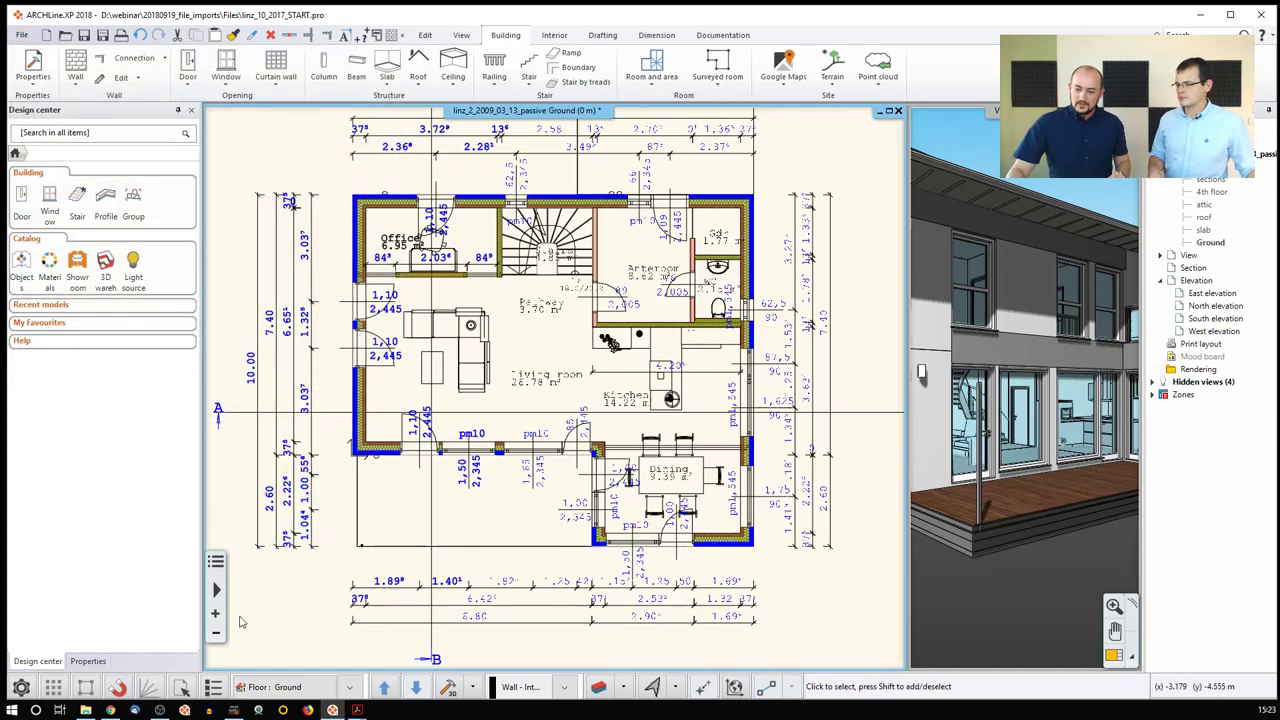
Drag 3D_Shade_External.3ds from Explorer onto the ARCHLine plan to open Import scaling.
click(85, 710)
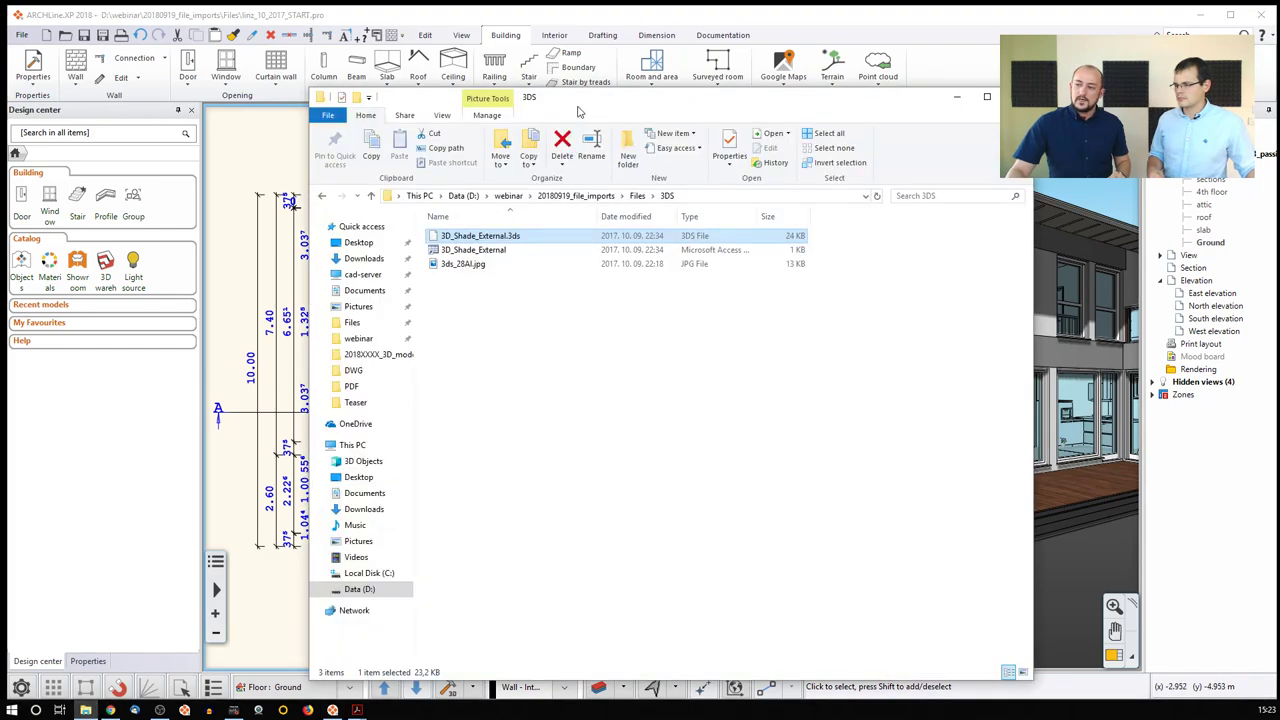
drag(580, 100, 673, 91)
drag(591, 233, 336, 285)
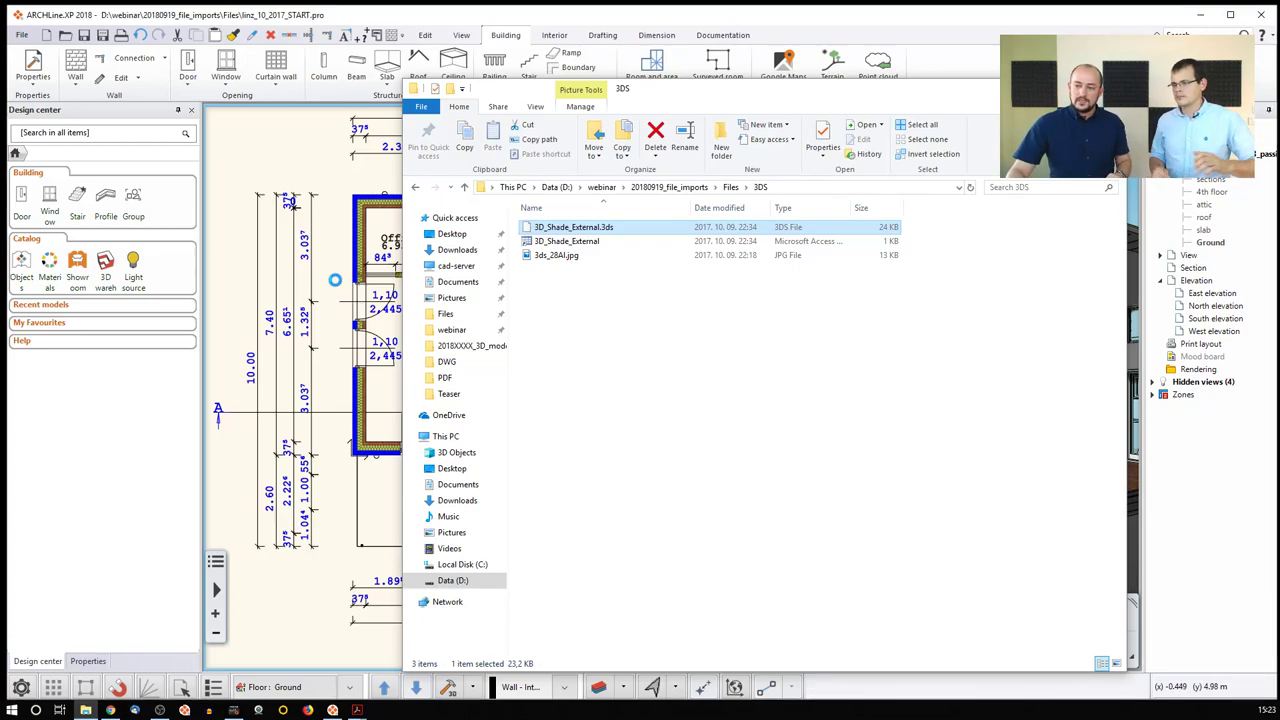
click(466, 24)
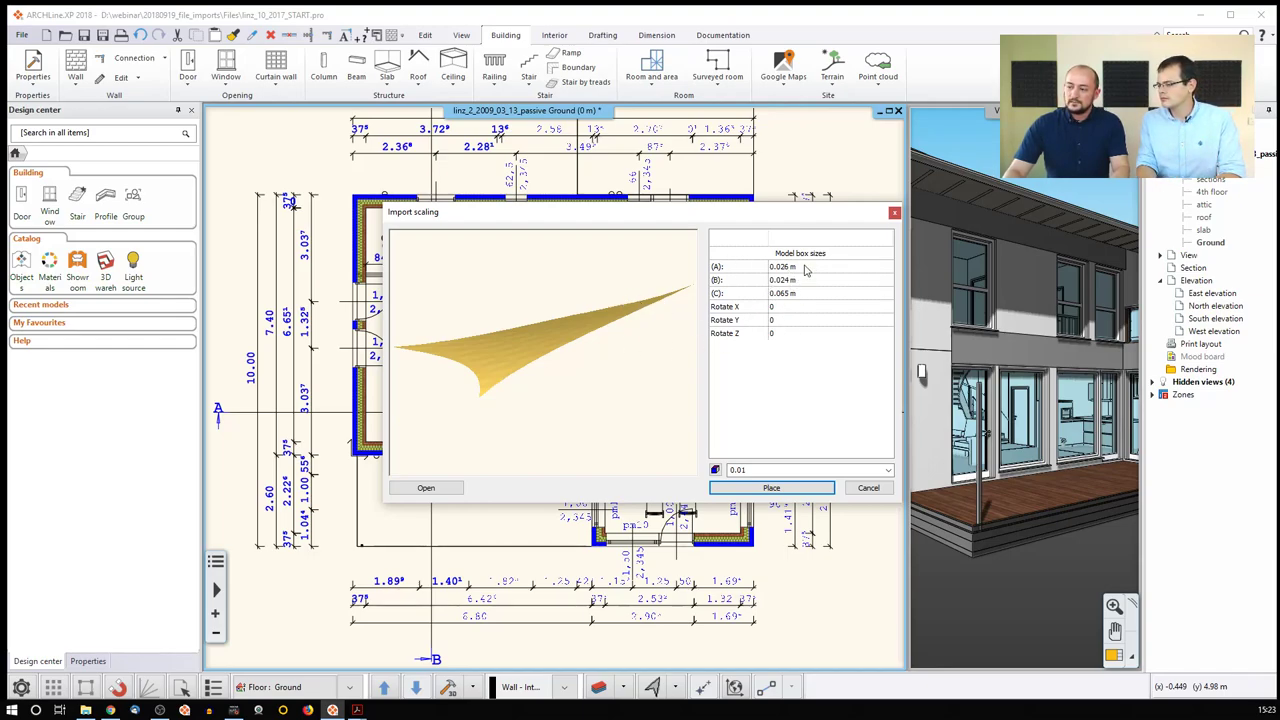
Rotate the shade preview, change the import scale from 0.01 to 1, and place it.
drag(590, 320, 648, 404)
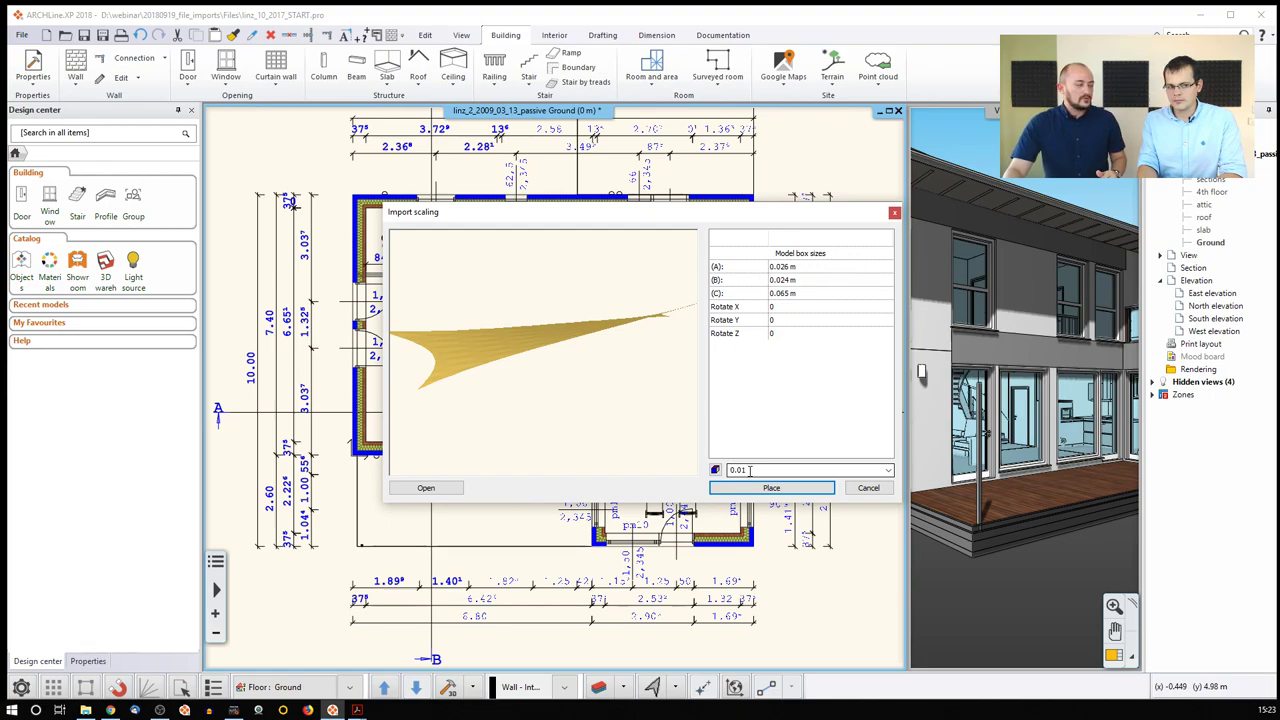
click(882, 472)
click(860, 483)
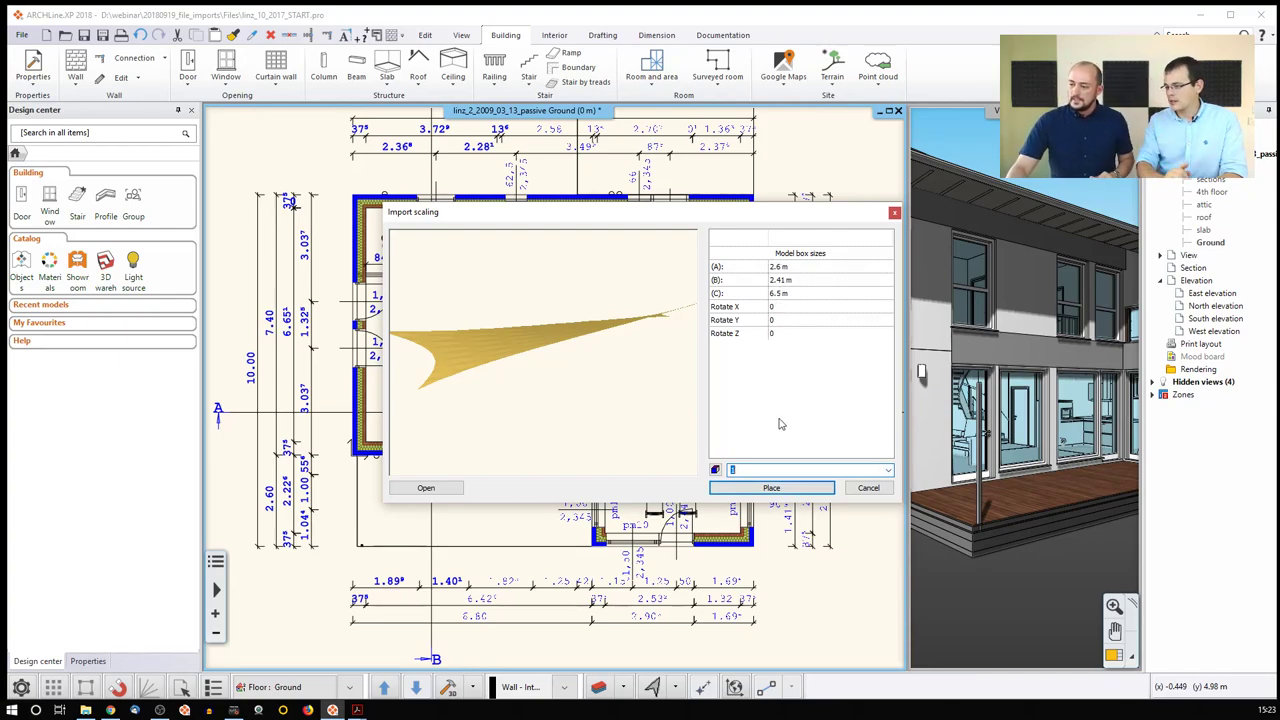
click(770, 488)
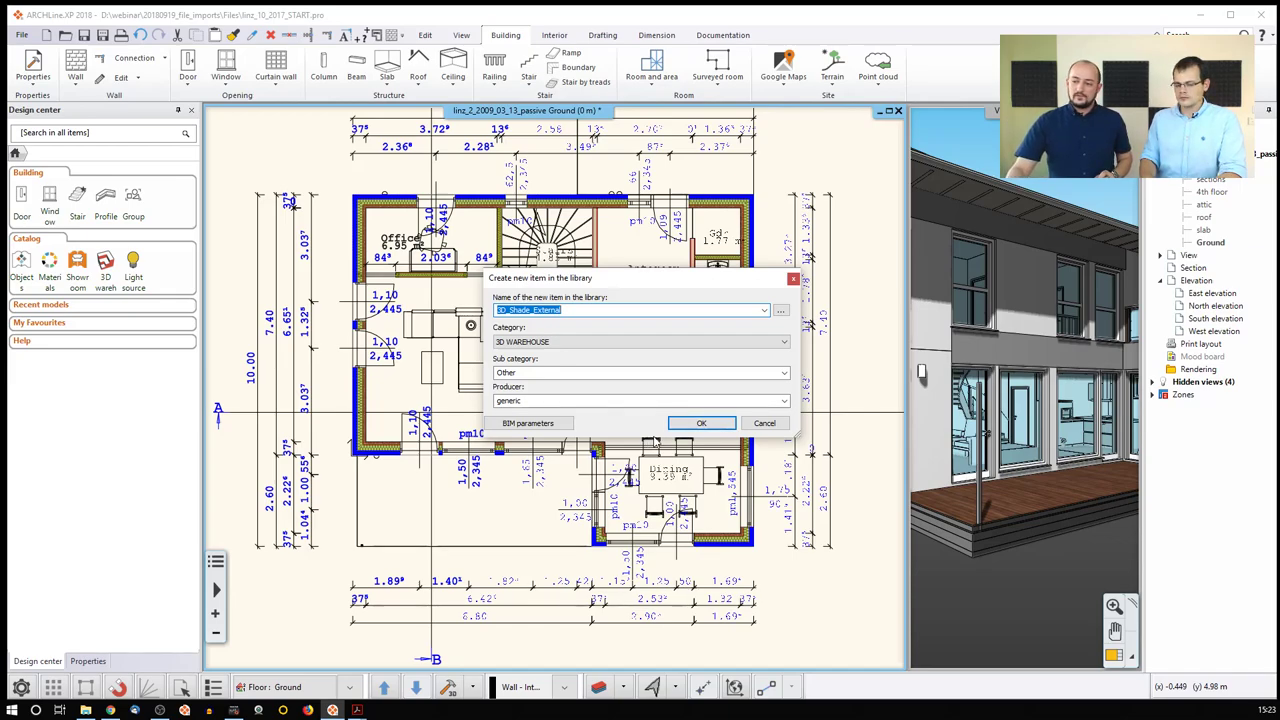
Save the shade to the library under category MY, sub category Shaders, overwriting the existing item.
click(574, 343)
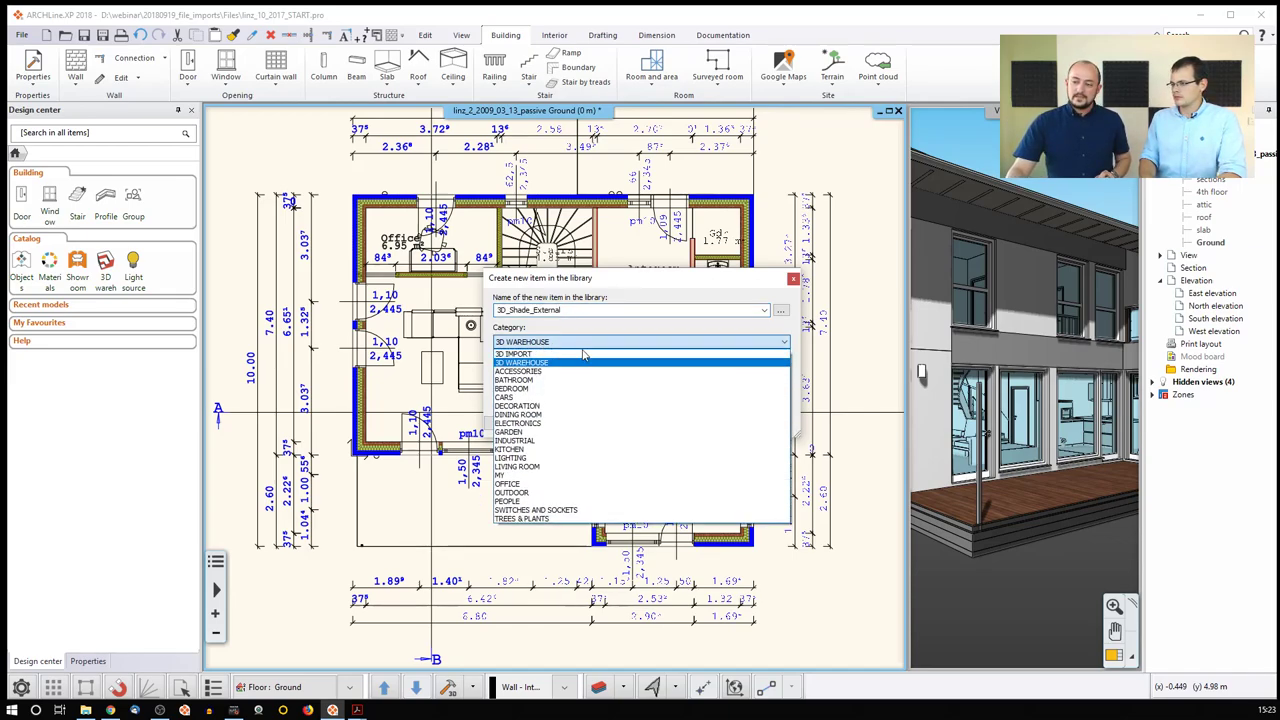
click(540, 482)
click(537, 372)
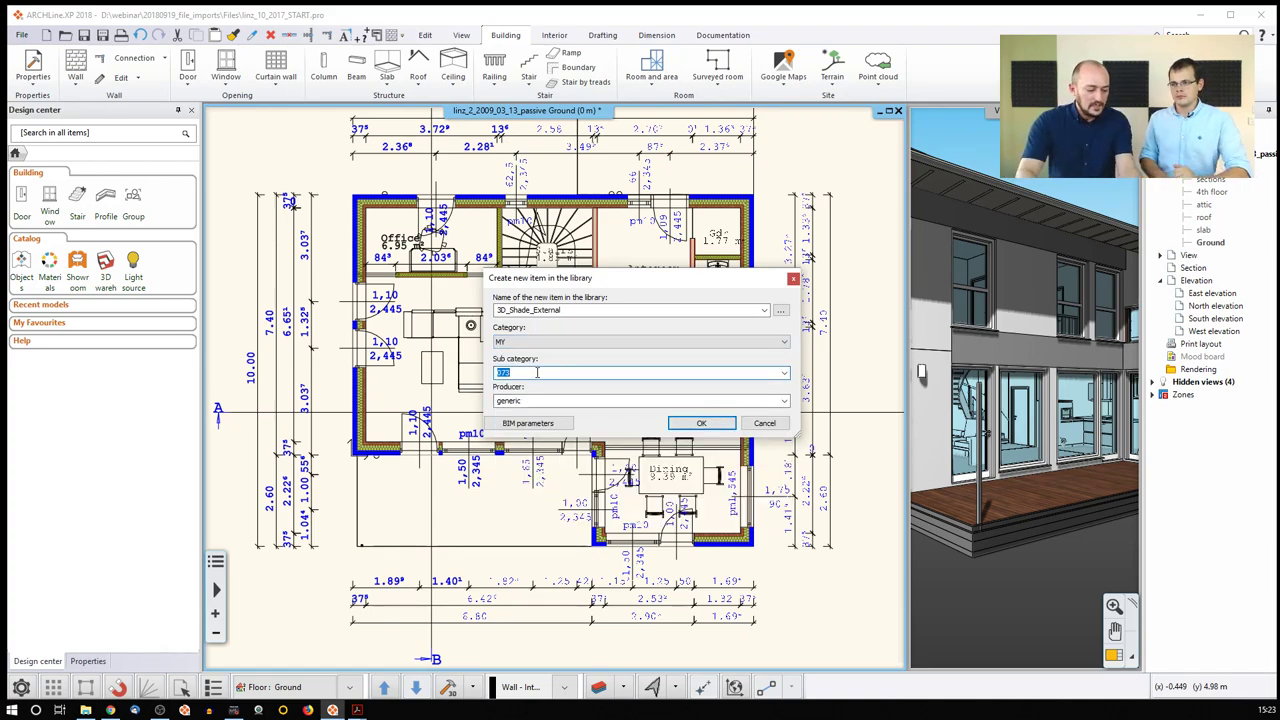
text(Shaders)
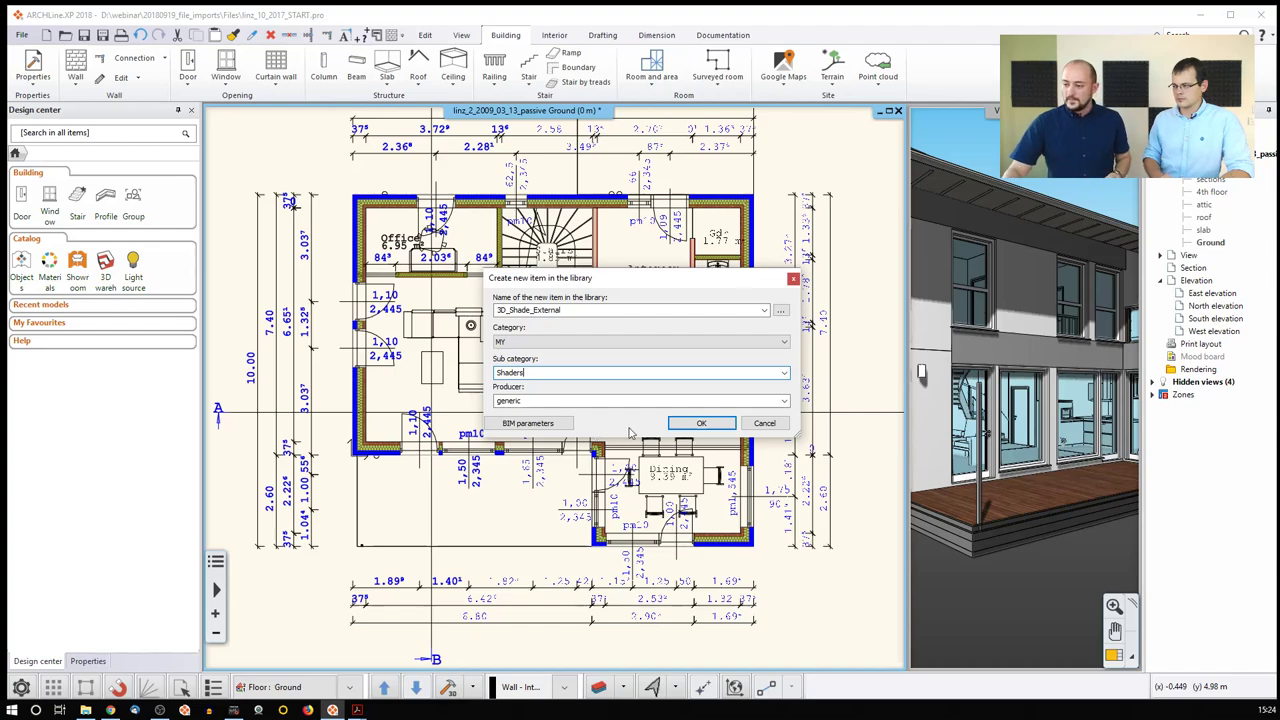
click(704, 423)
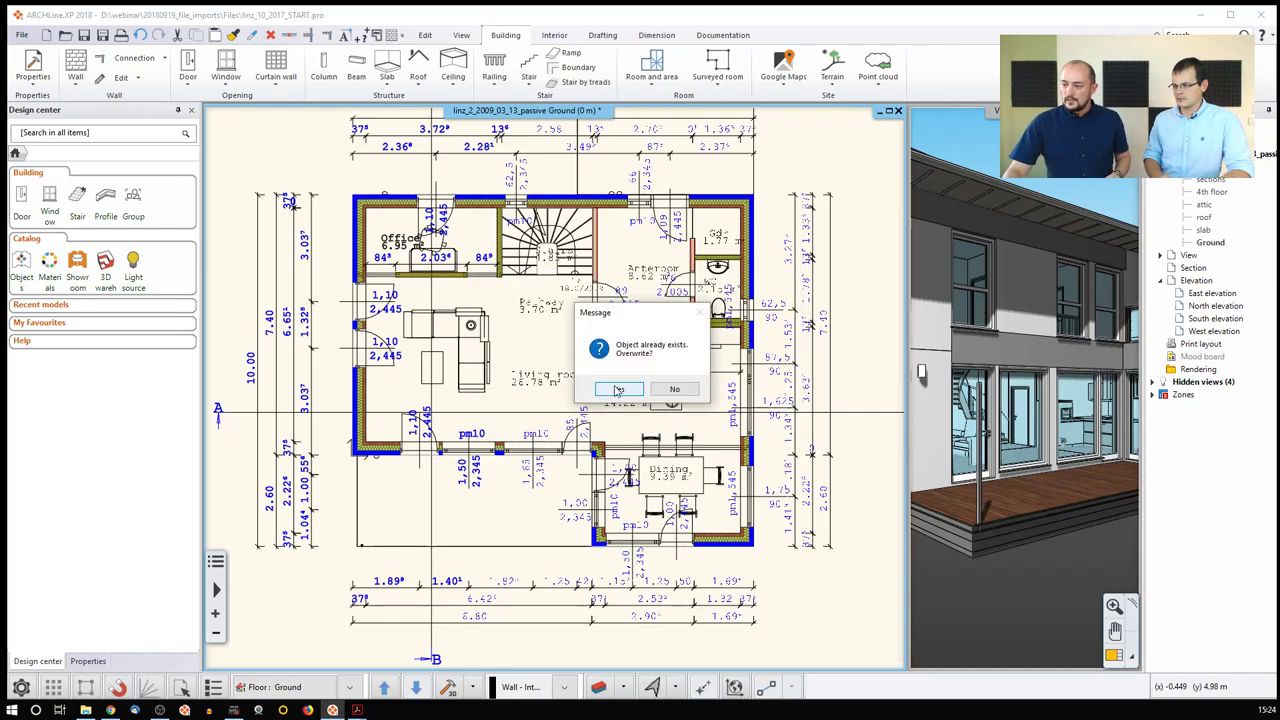
click(620, 390)
key(ctrl+v)
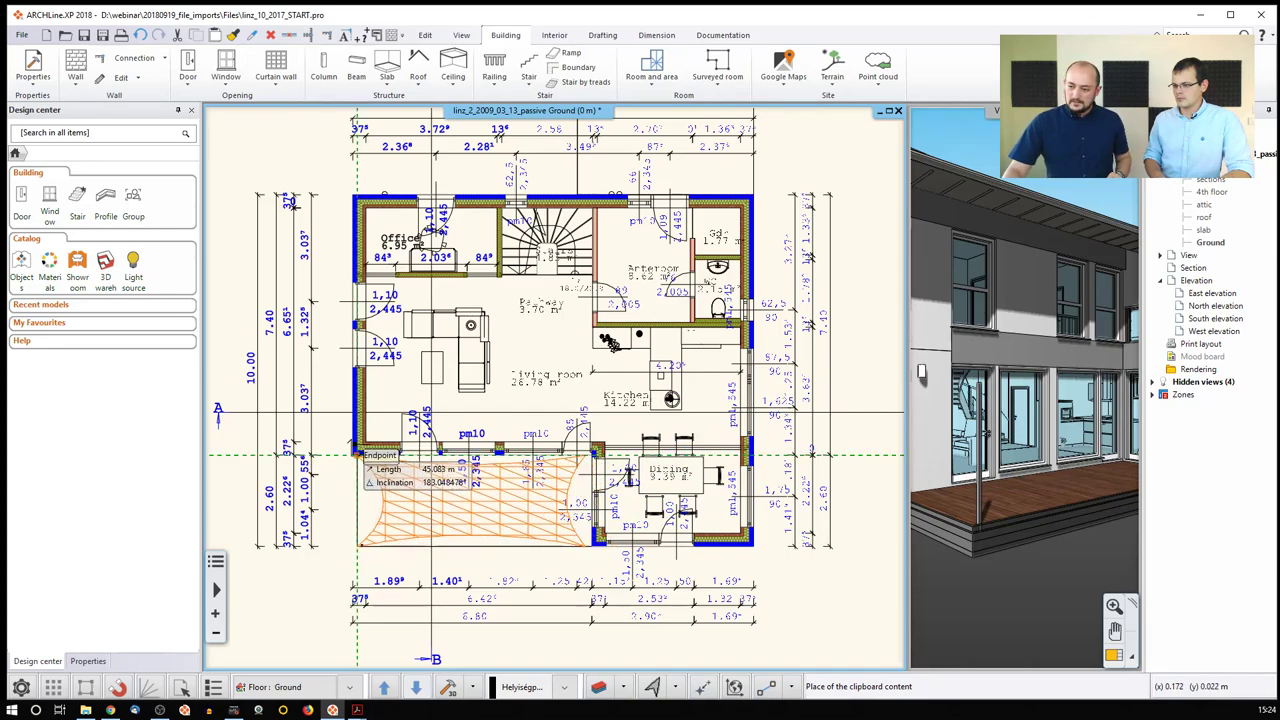
Place one shade along the living room wall from its endpoint, then select it in 3D.
click(355, 453)
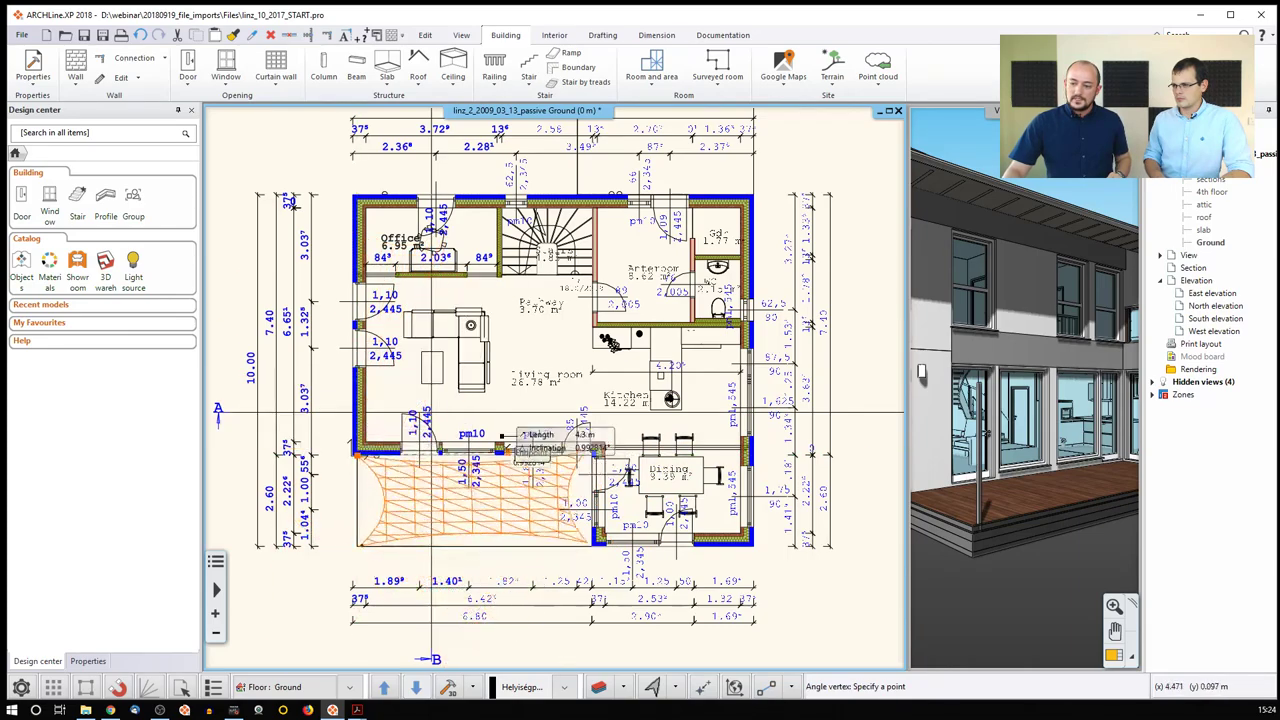
scroll(580, 421, up, 3)
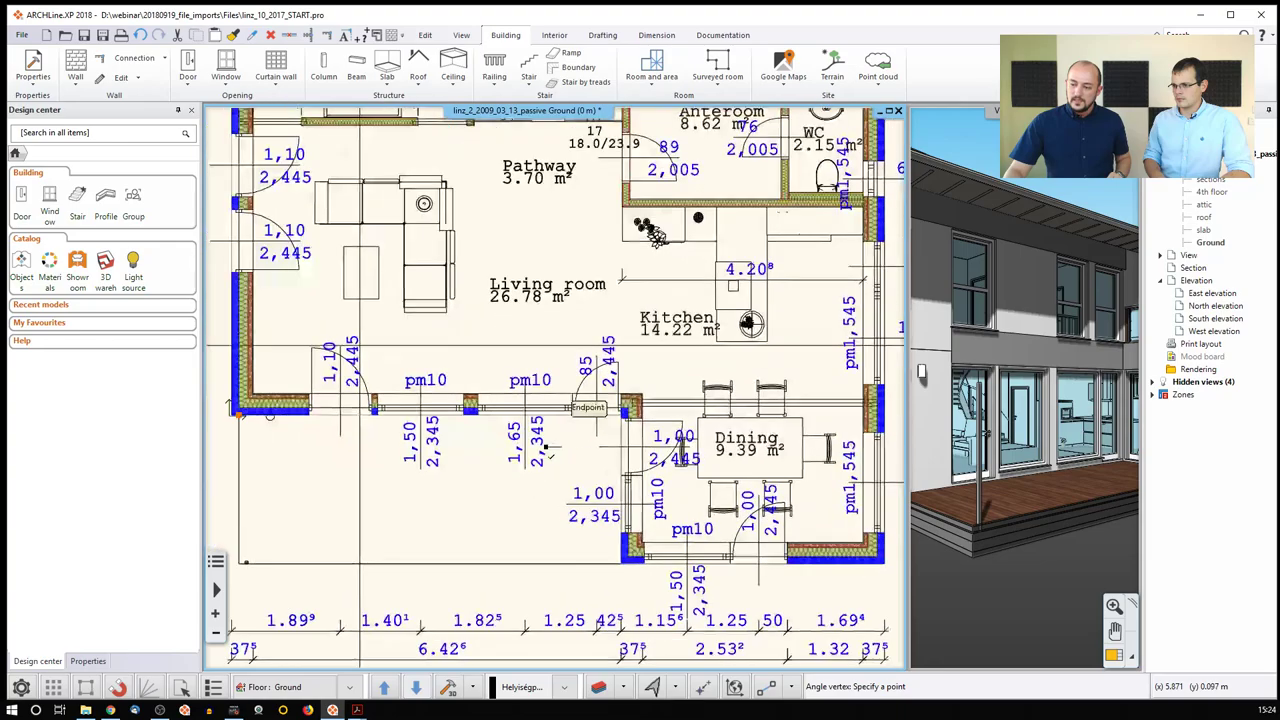
click(582, 424)
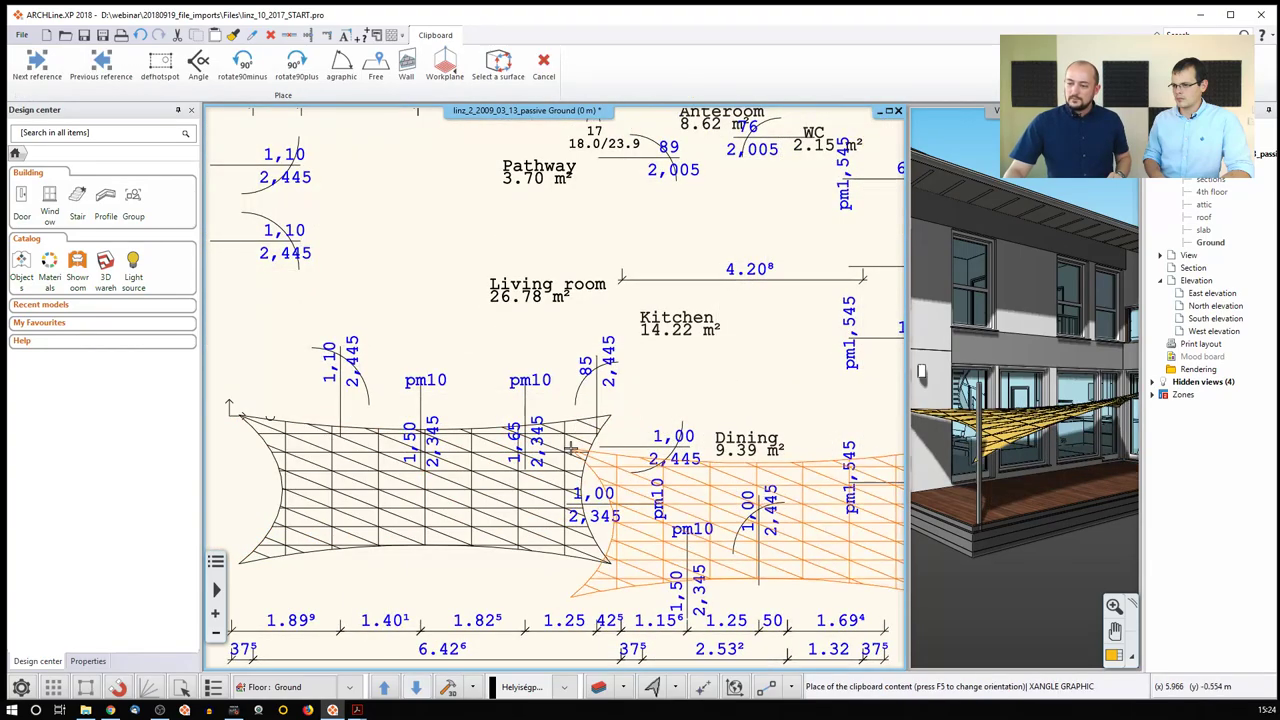
key(Escape)
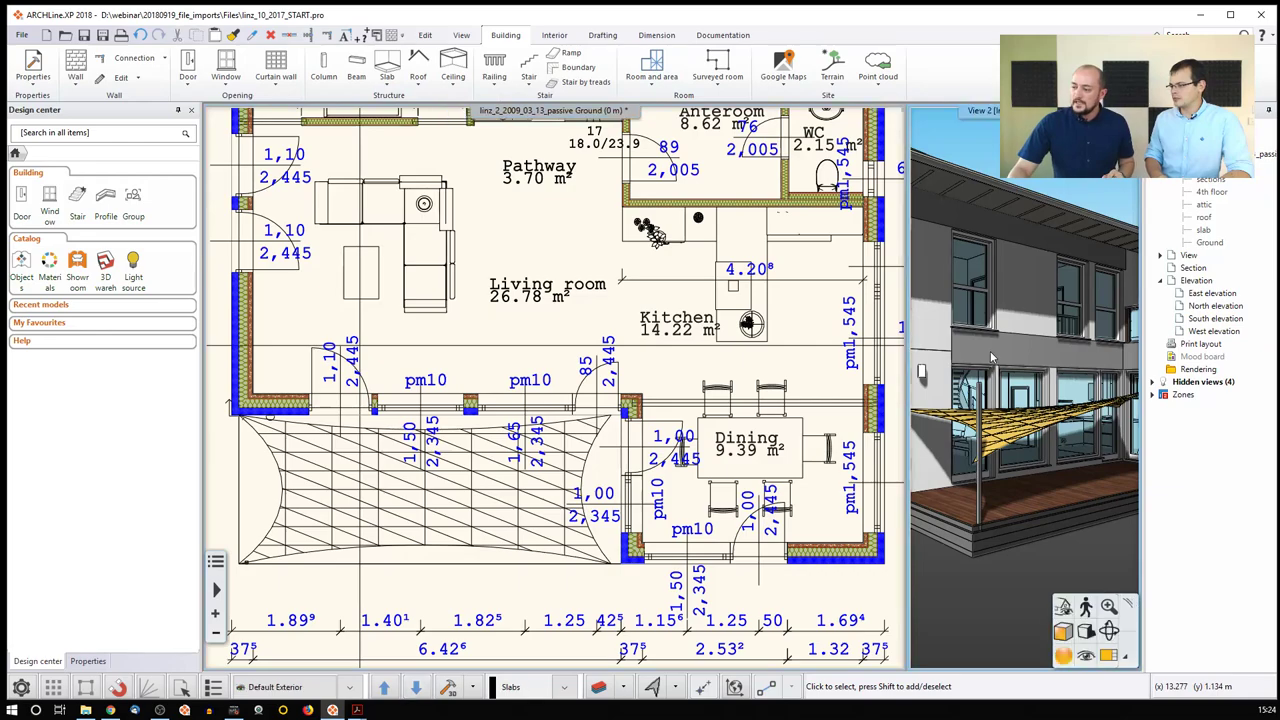
click(1094, 580)
click(1052, 520)
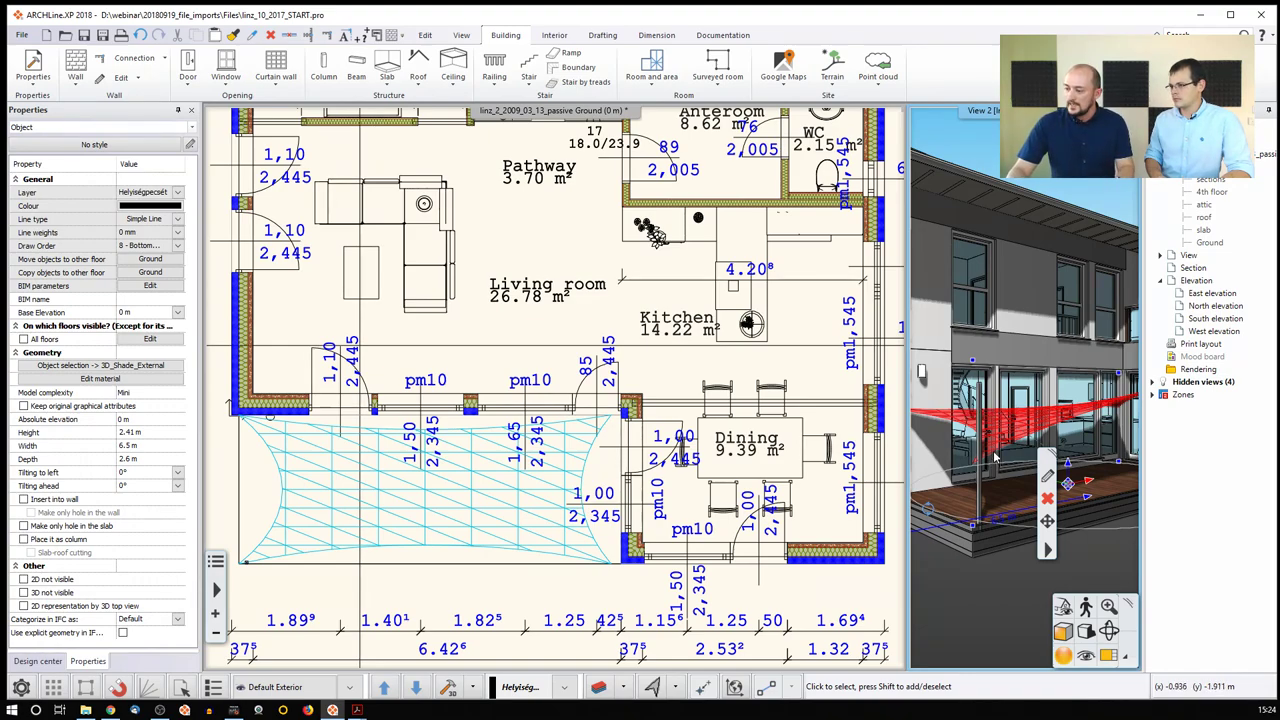
Maximize the 3D view and move the shade vertically to a 1.135 m base elevation.
double_click(997, 448)
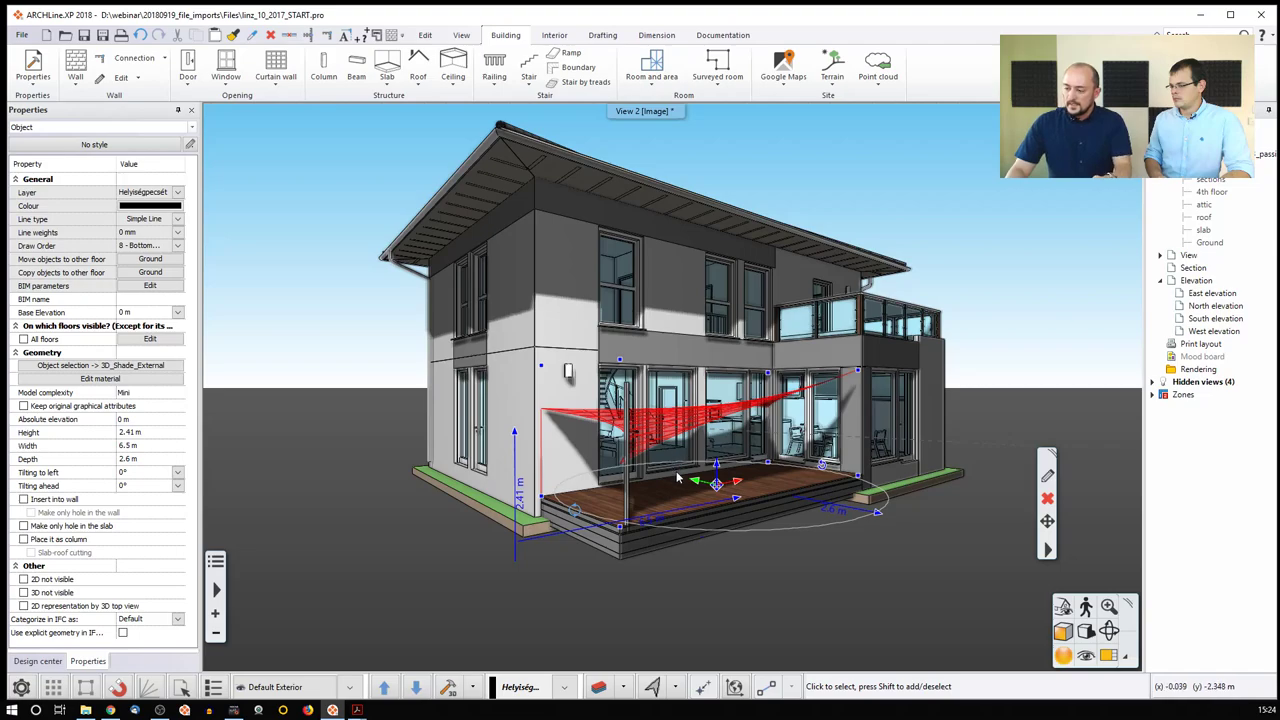
right_click(724, 480)
click(738, 472)
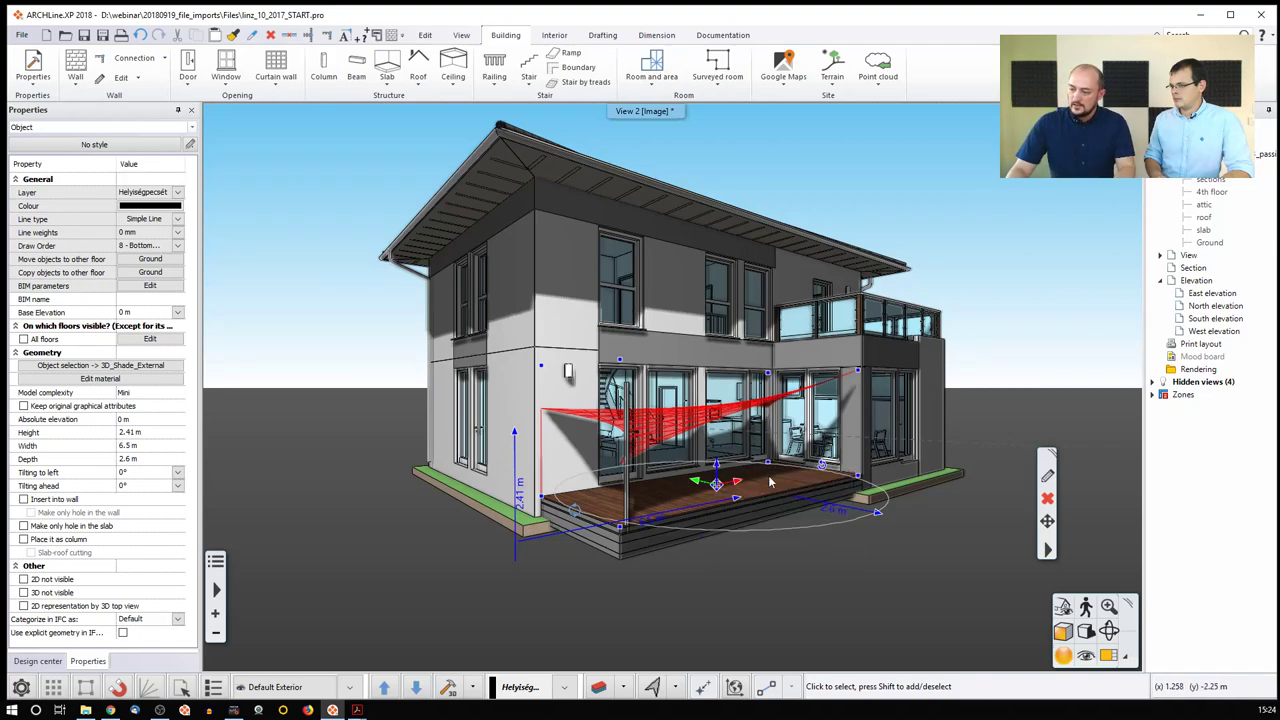
click(1026, 446)
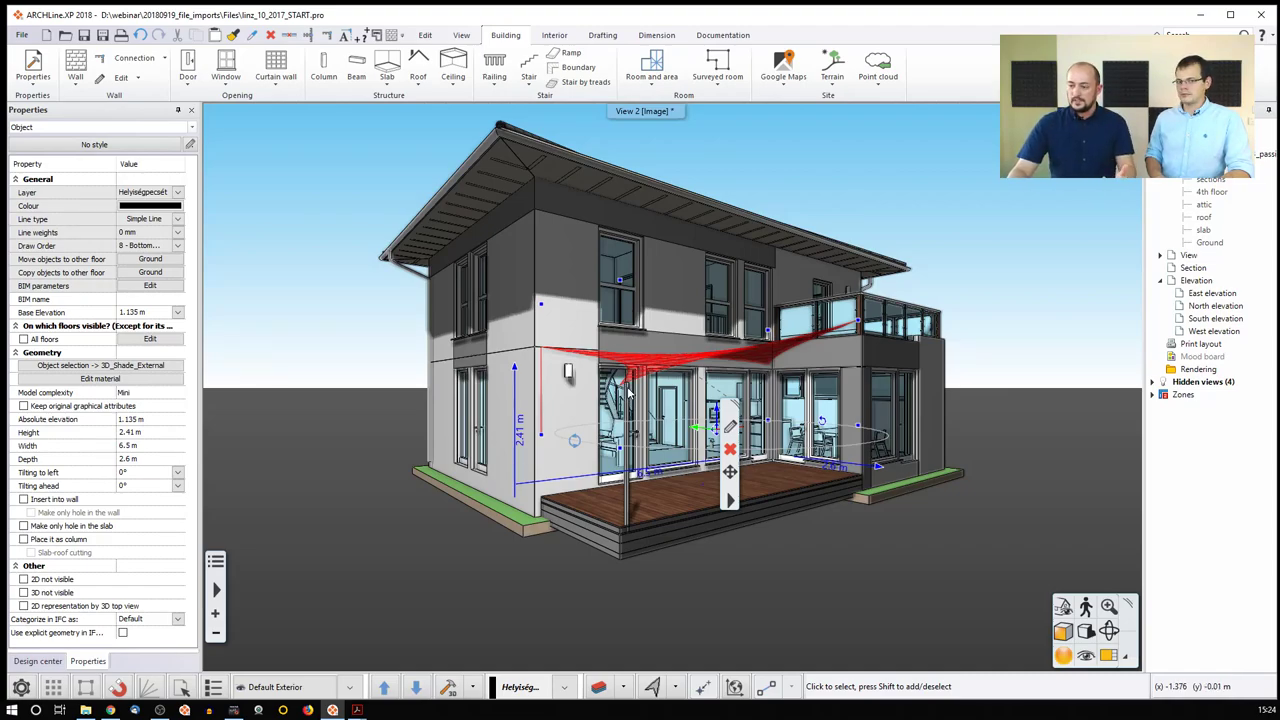
key(Escape)
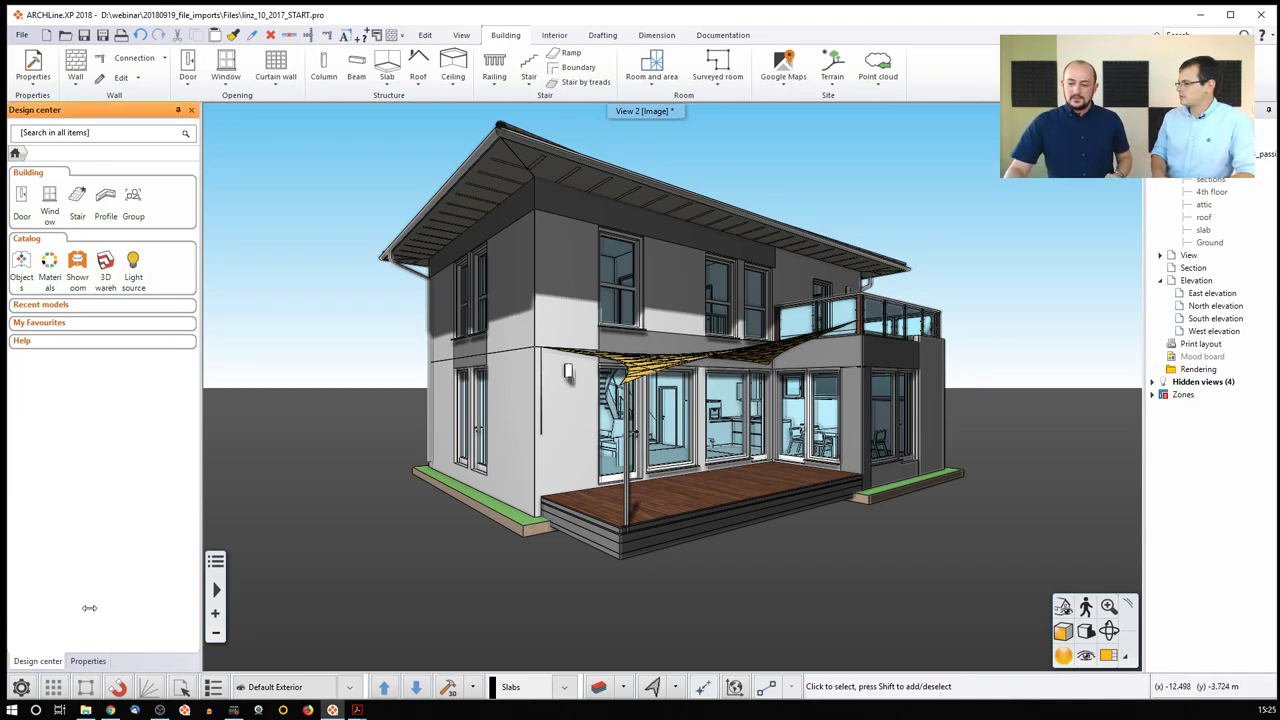
Check the OBJ folder's shade files in Explorer, then return to the Files folder.
click(85, 710)
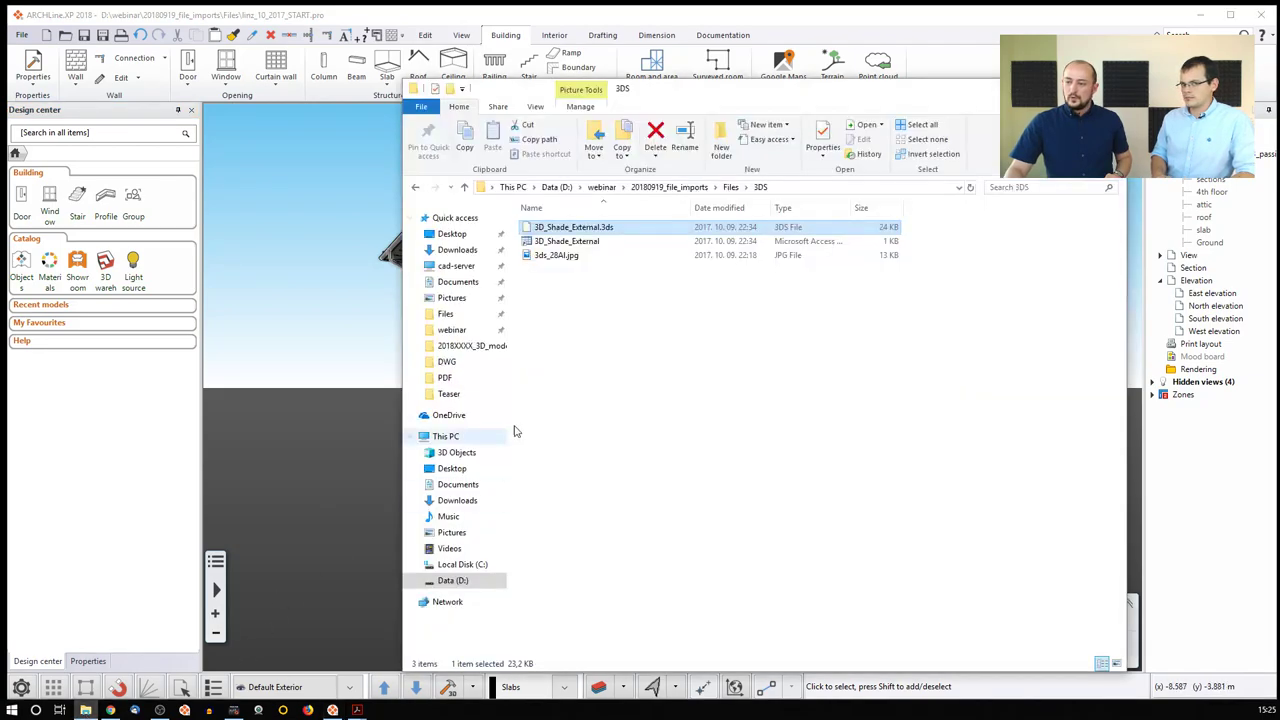
click(730, 190)
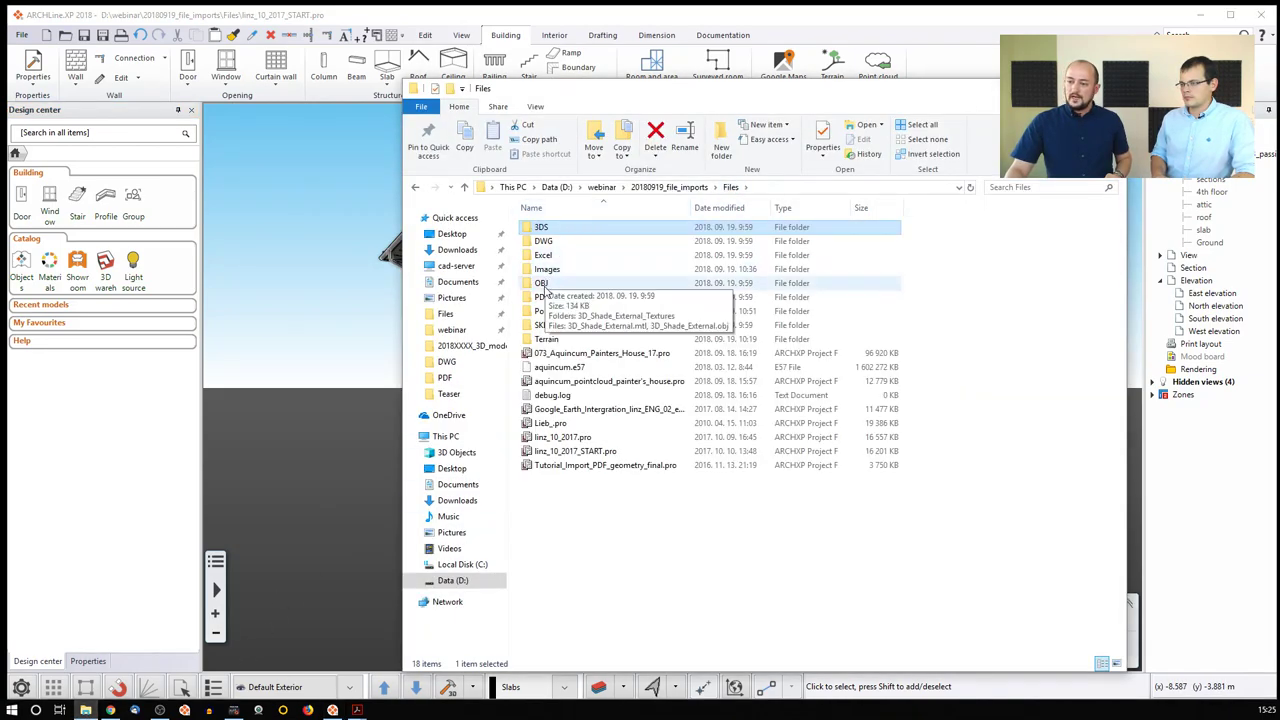
double_click(558, 290)
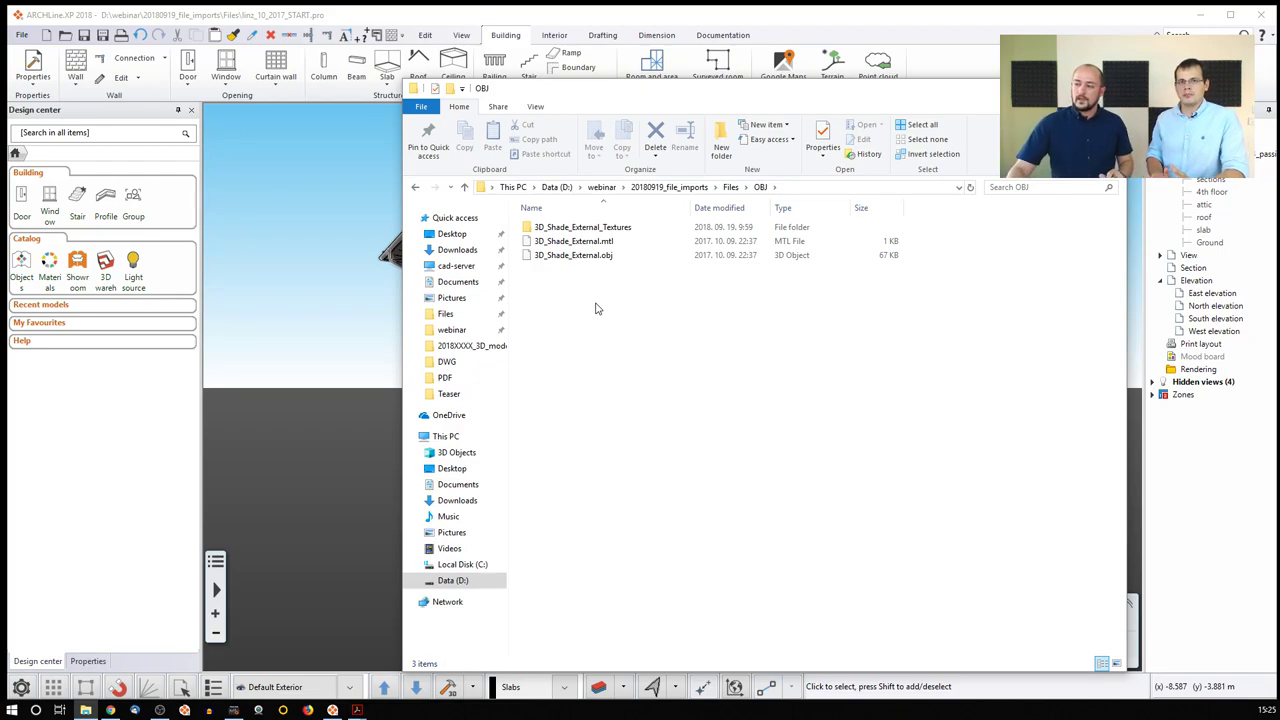
click(730, 187)
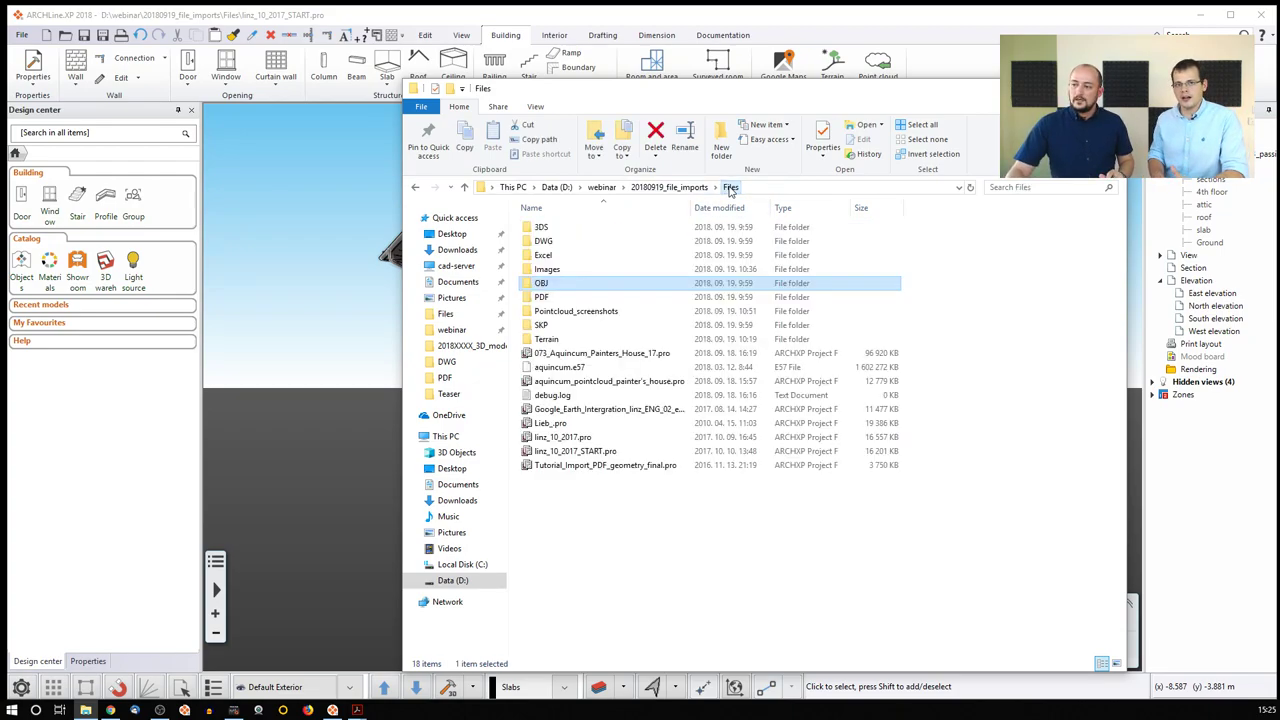
click(570, 520)
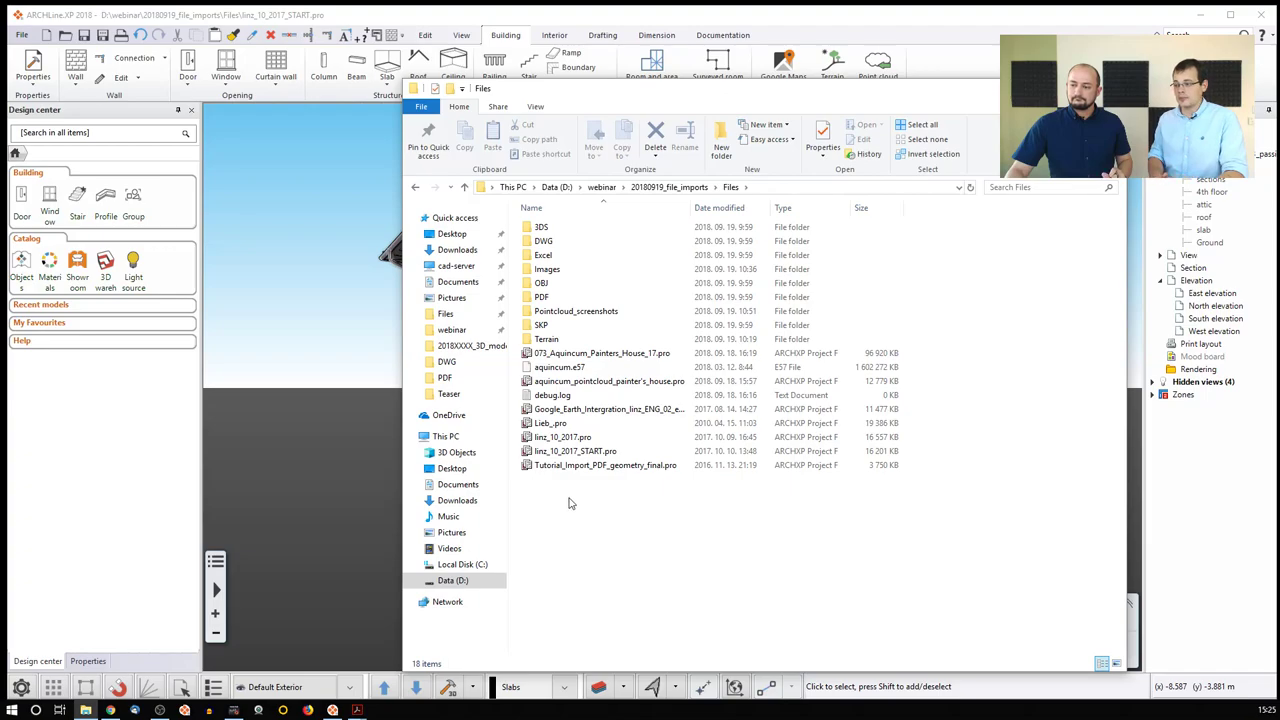
Open the SKP folder and drag Plant_in_a_POT.skp onto the ARCHLine 3D view.
double_click(558, 326)
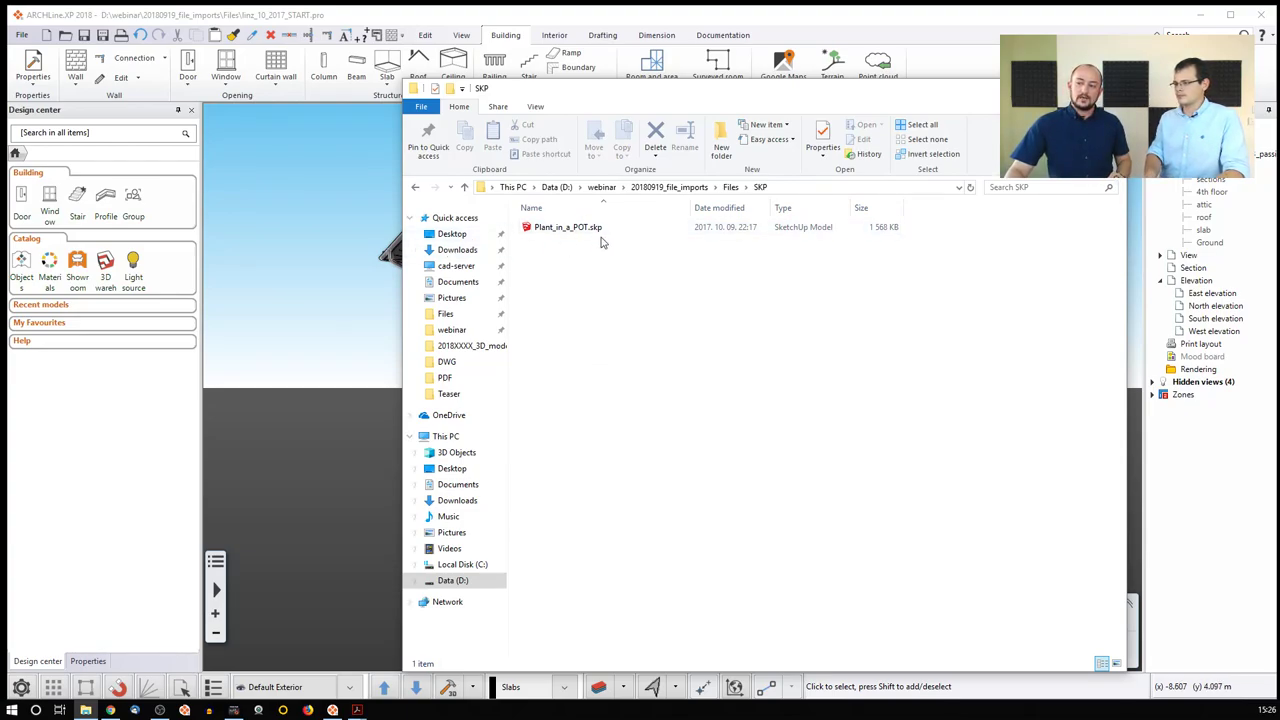
drag(598, 237, 335, 374)
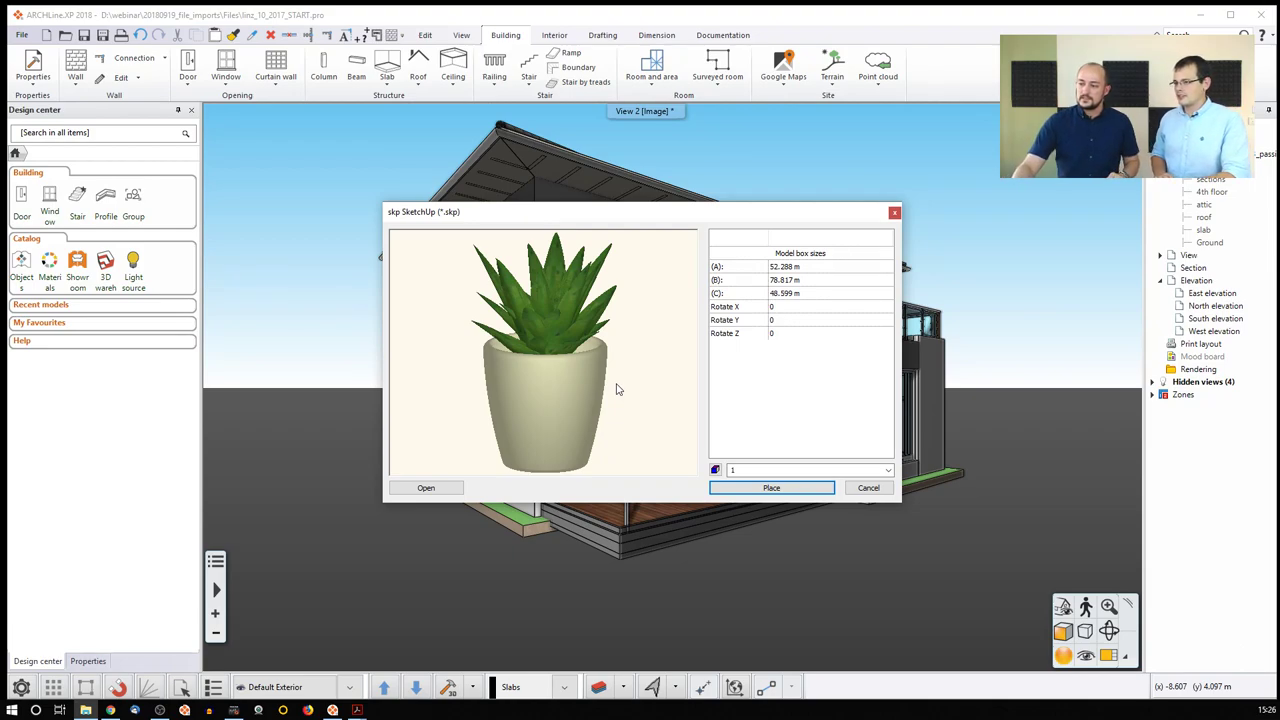
Import the potted plant at scale 0.01 and begin adding it to the library.
click(888, 470)
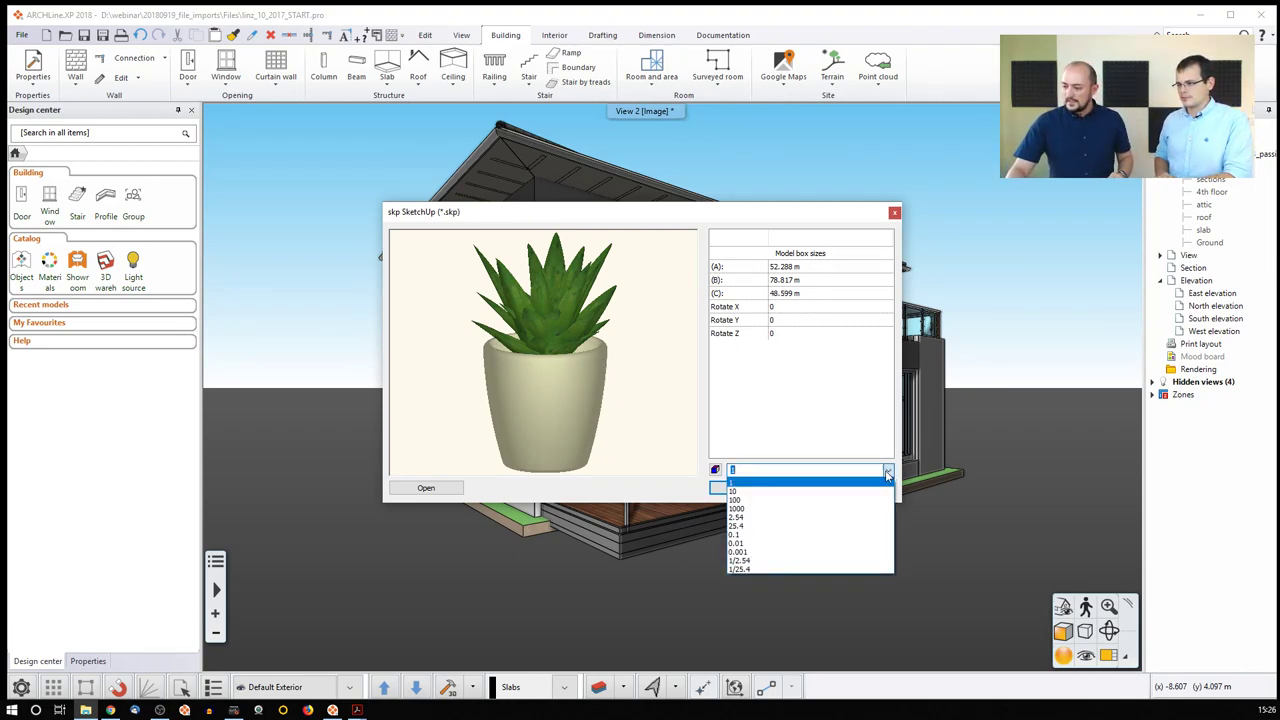
click(770, 543)
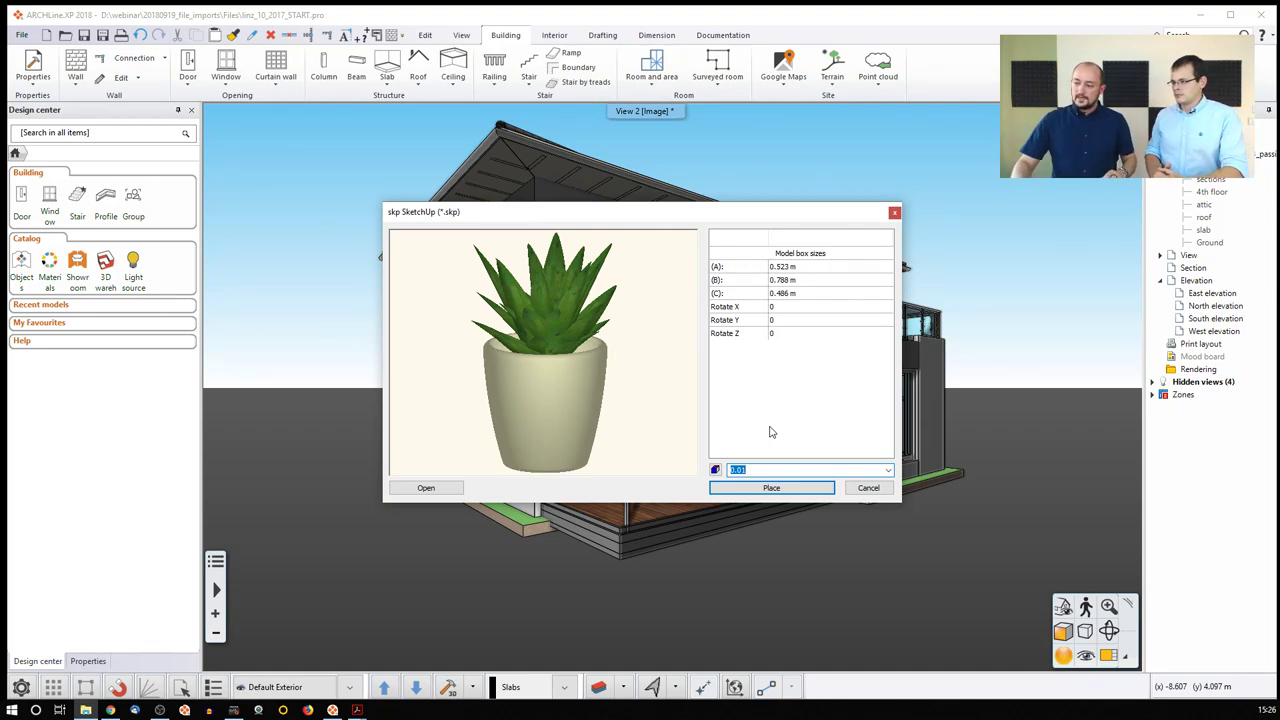
click(772, 489)
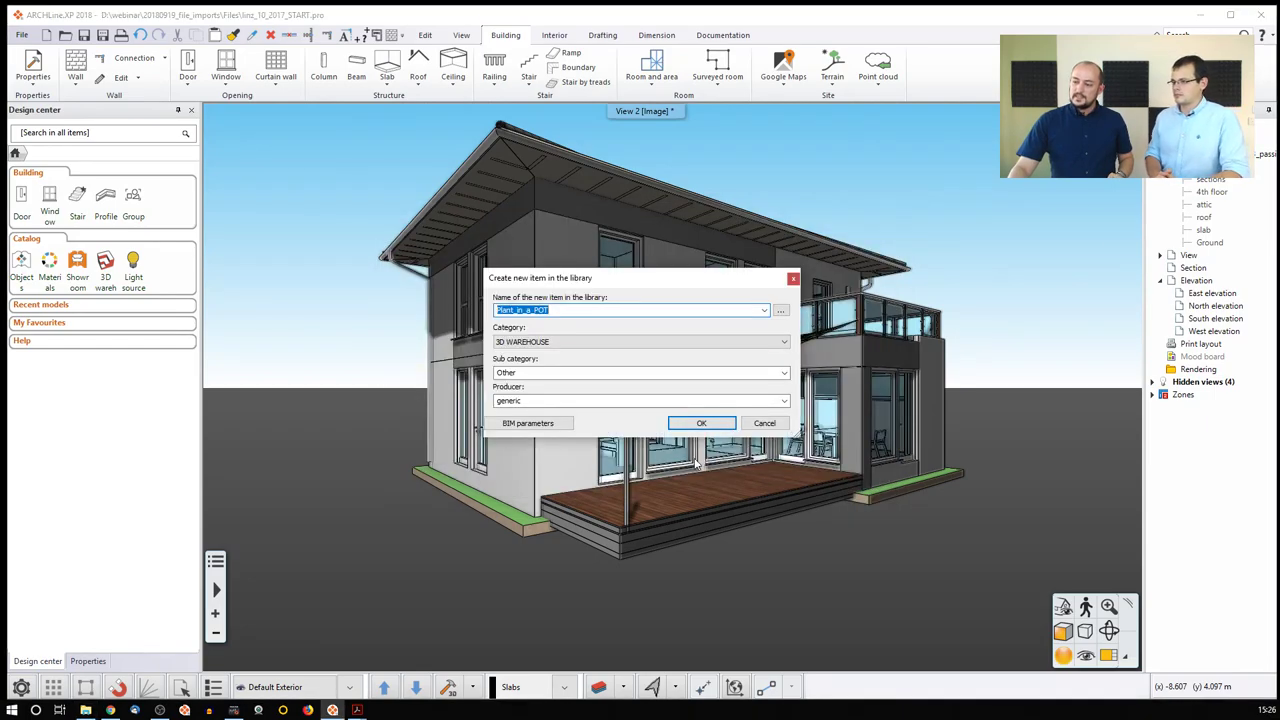
File the plant under category MY, sub category Plants, overwriting the existing library entry.
click(597, 342)
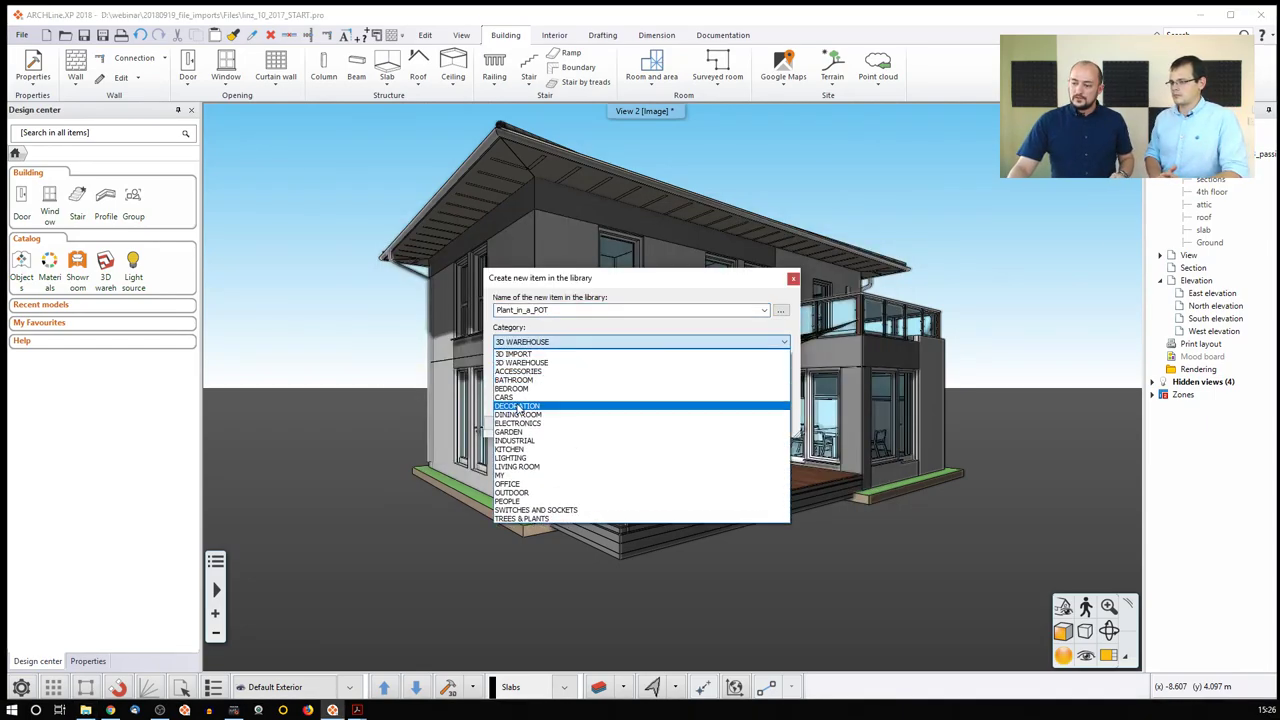
click(518, 477)
double_click(544, 373)
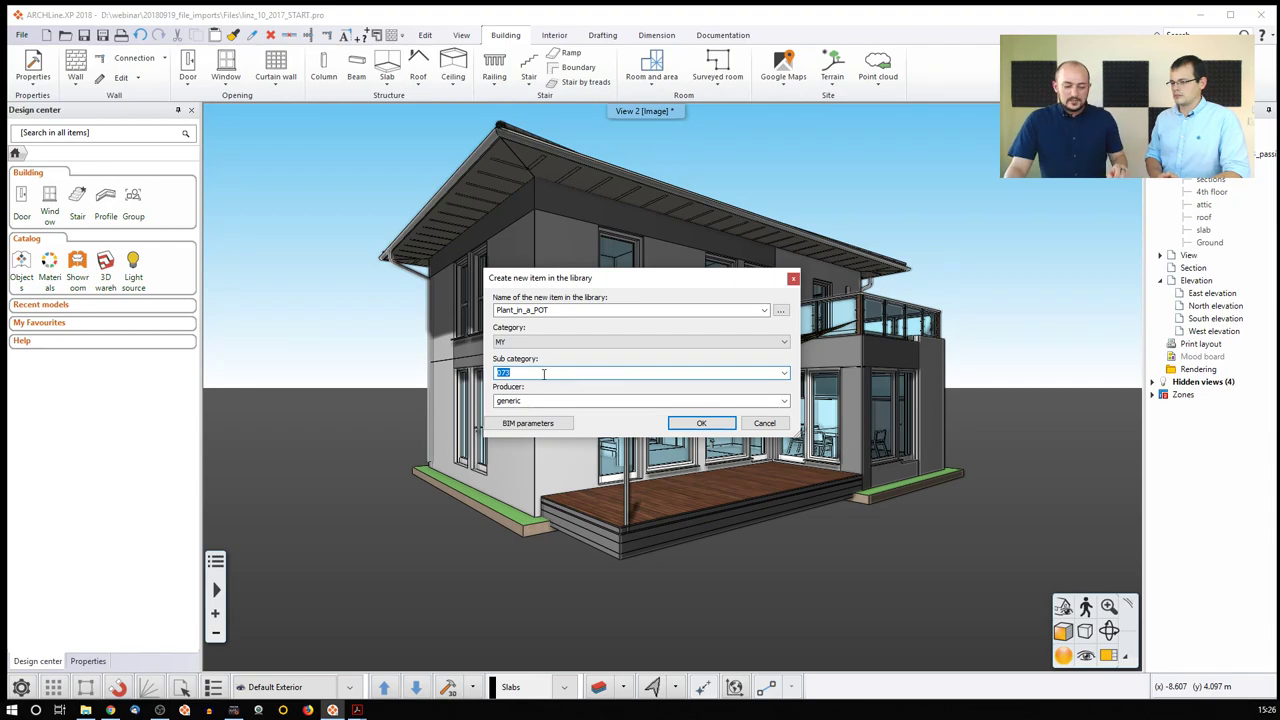
text(Plant)
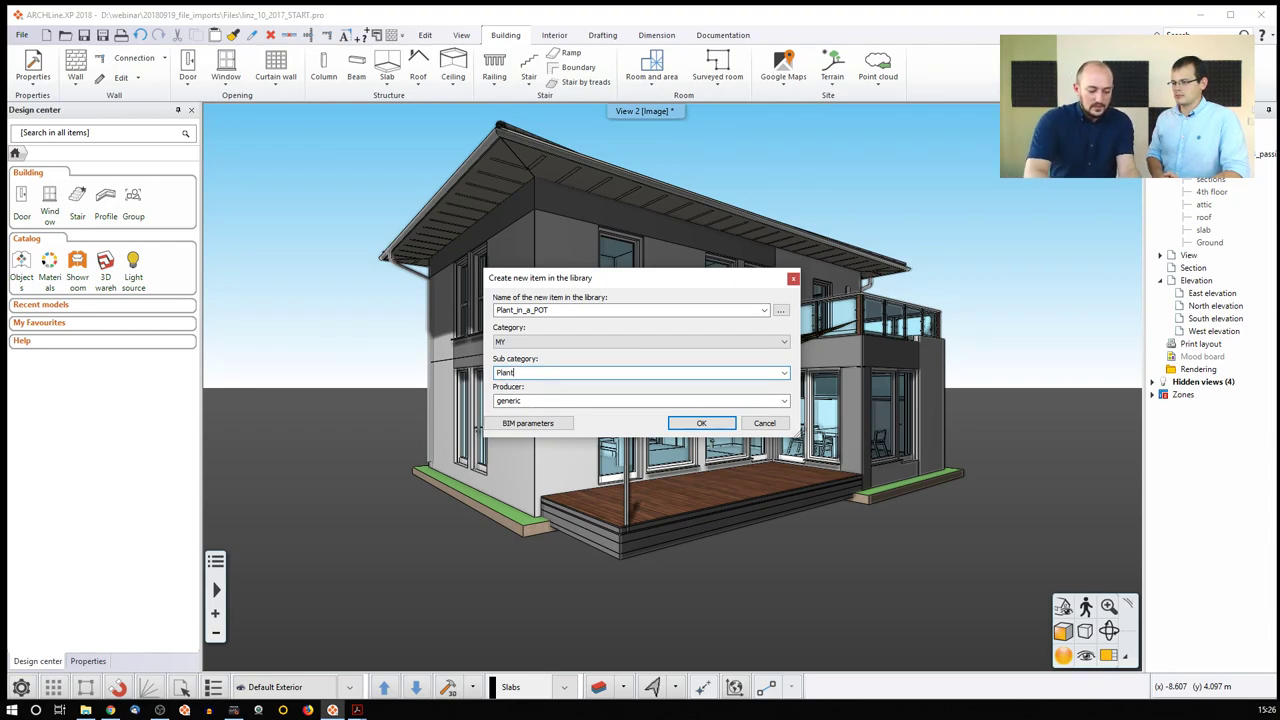
text(s)
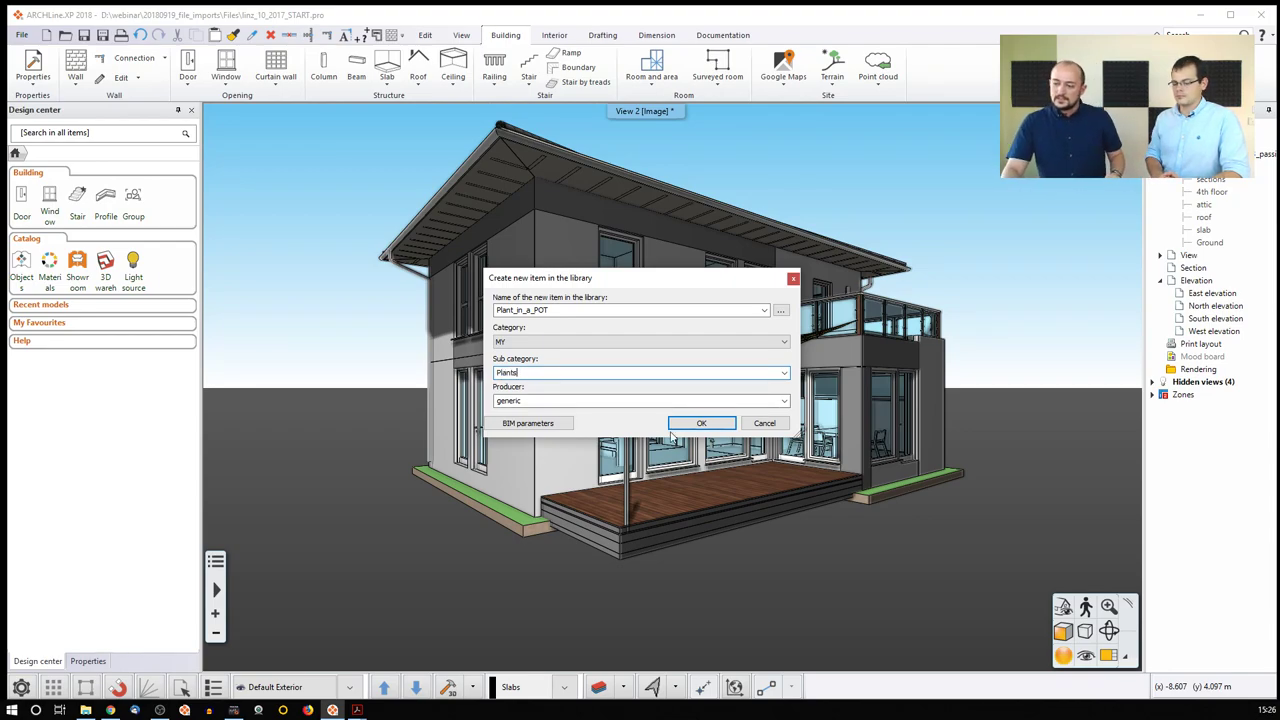
click(701, 423)
click(620, 389)
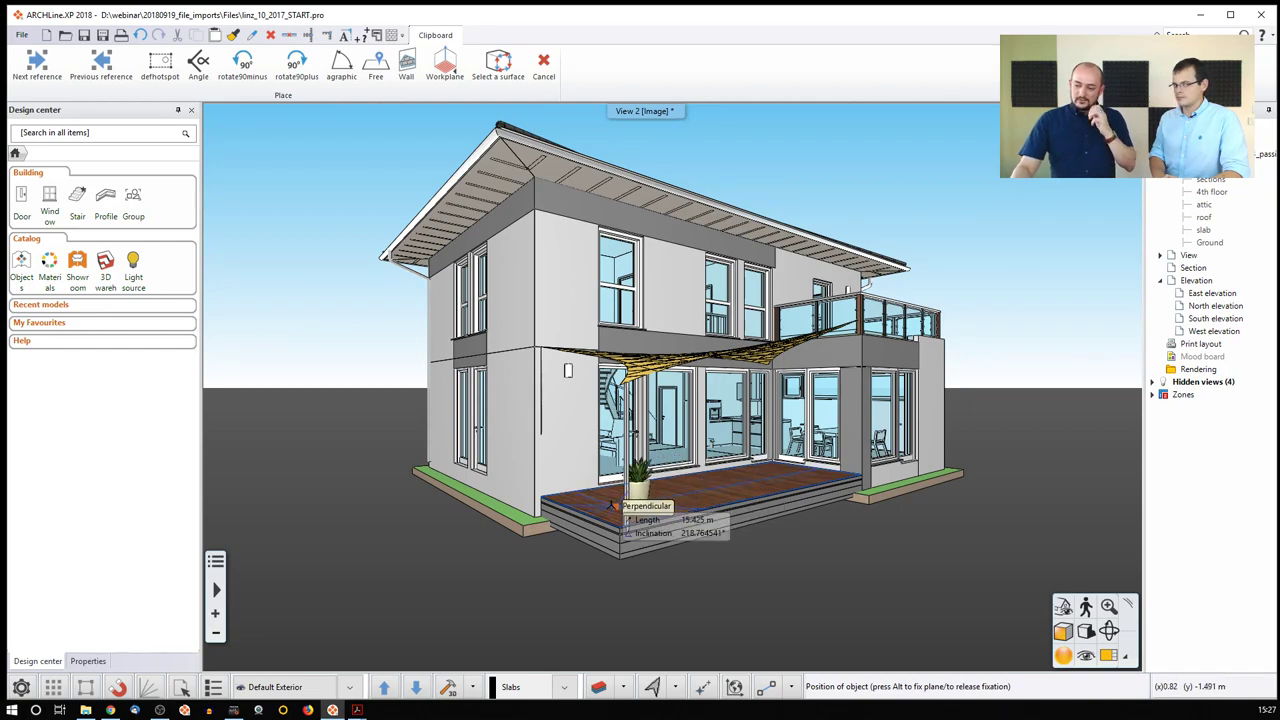
Place one potted plant at the deck's front-left corner beneath the shade sail.
click(582, 495)
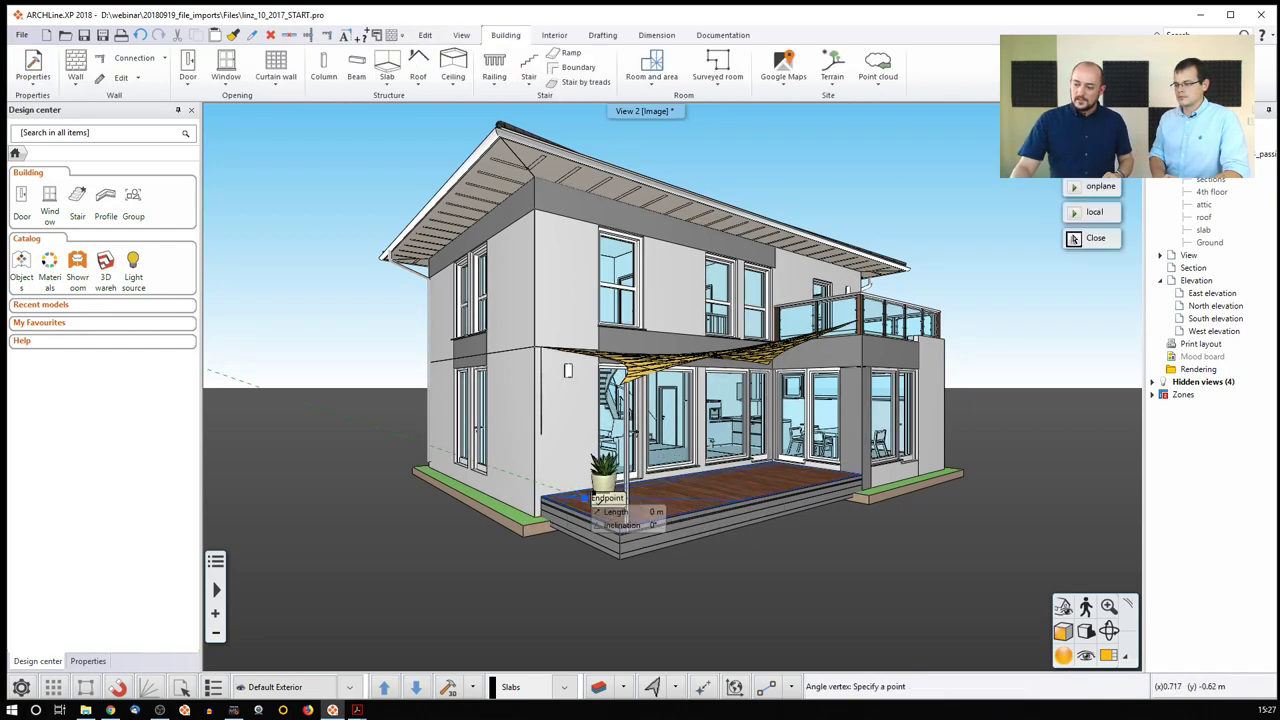
click(612, 505)
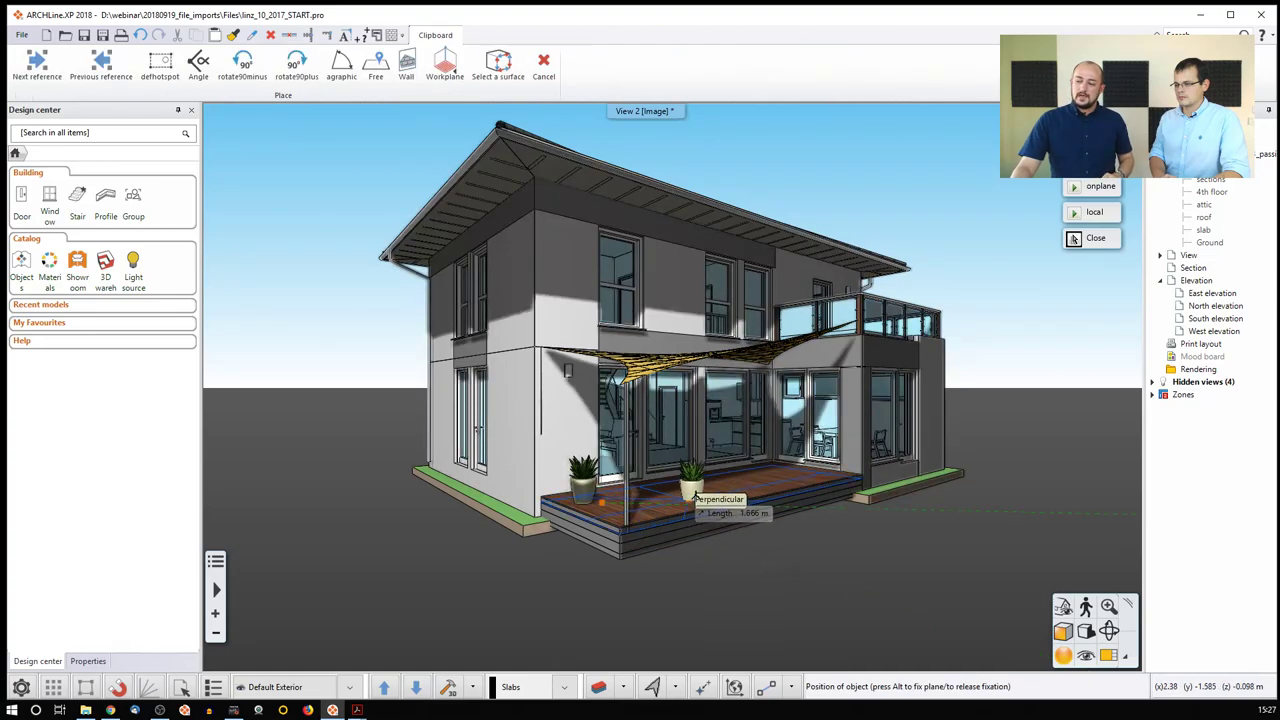
key(Escape)
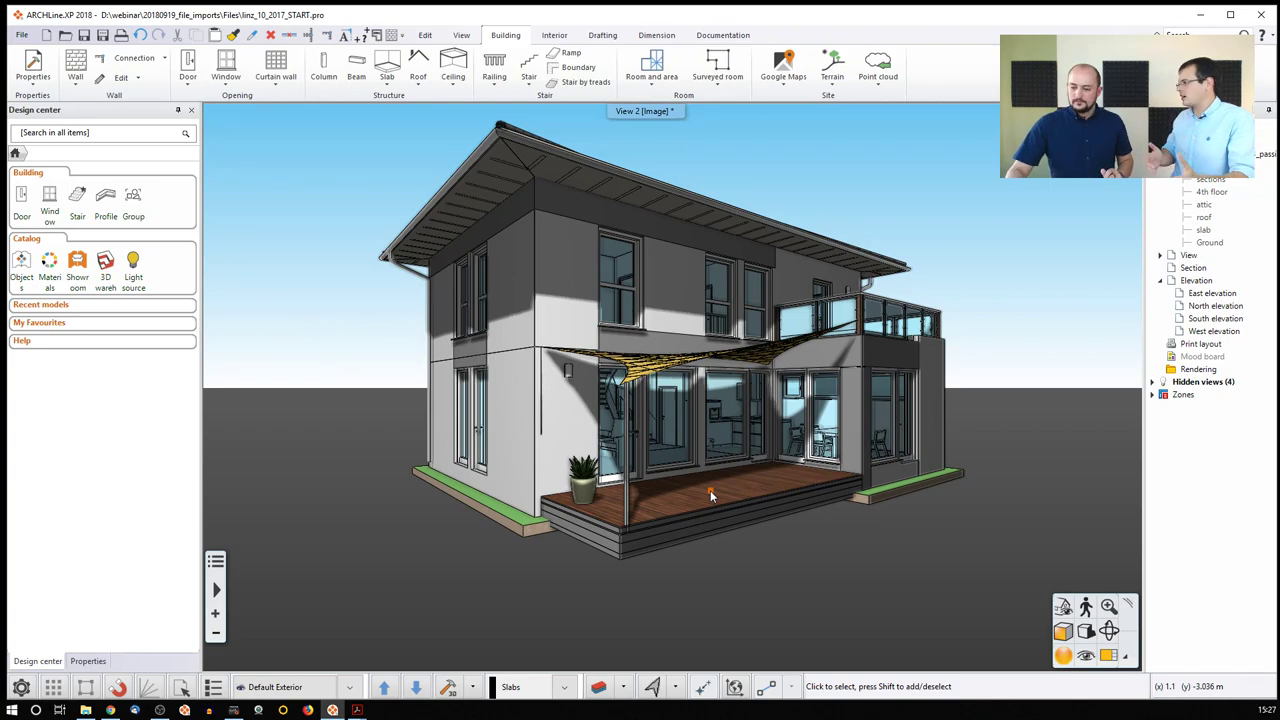
Browse from Files into Terrain\ASCII in File Explorer to locate Terrain.asc, then return to ARCHLine.
click(86, 710)
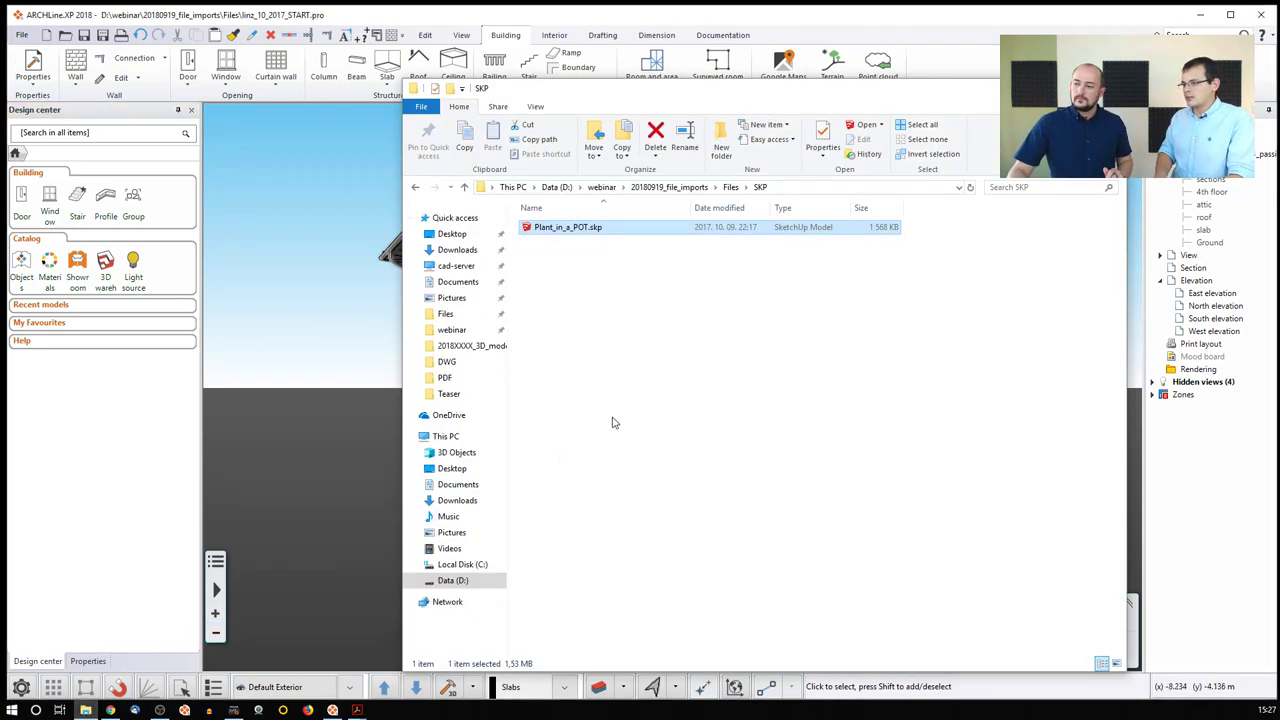
click(731, 187)
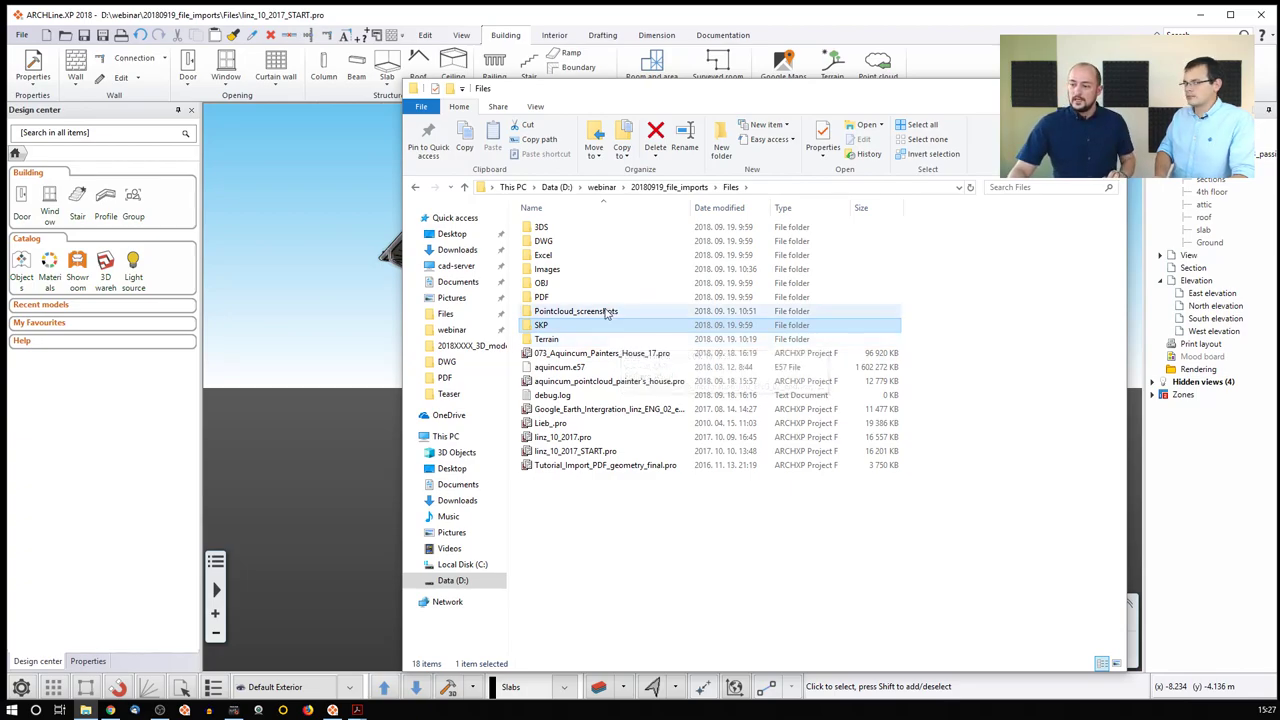
double_click(547, 340)
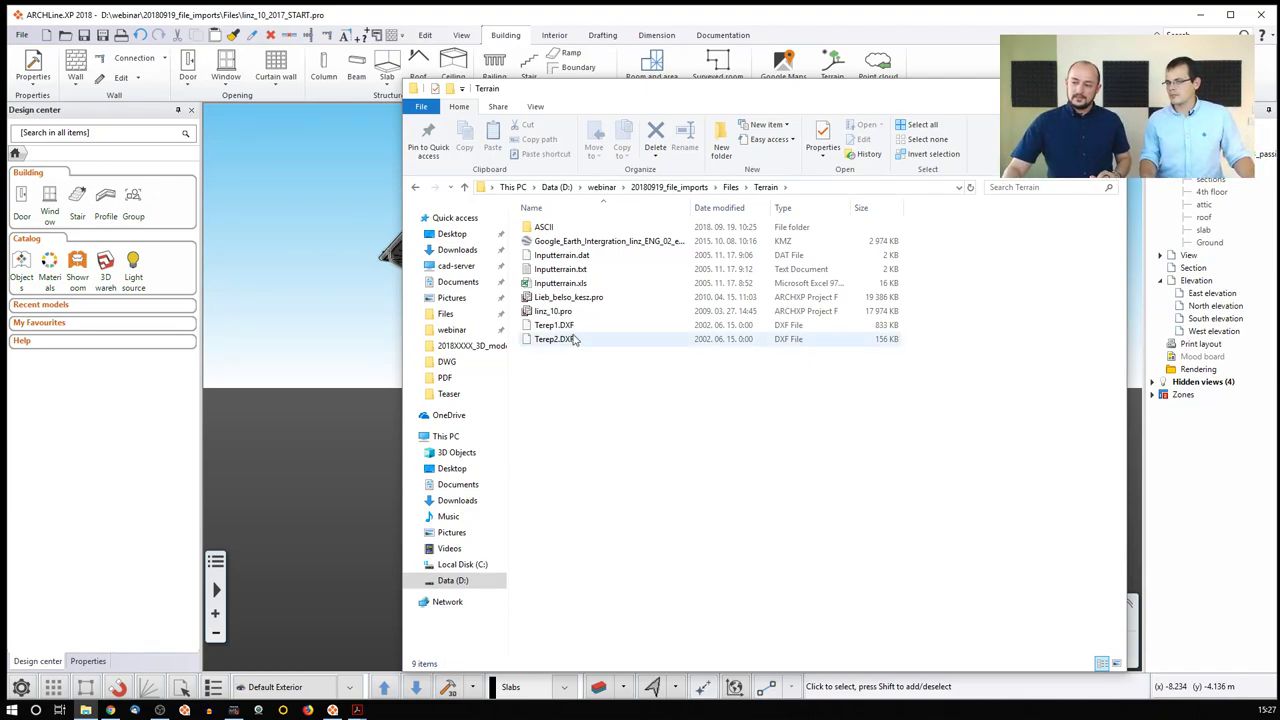
click(541, 228)
double_click(541, 228)
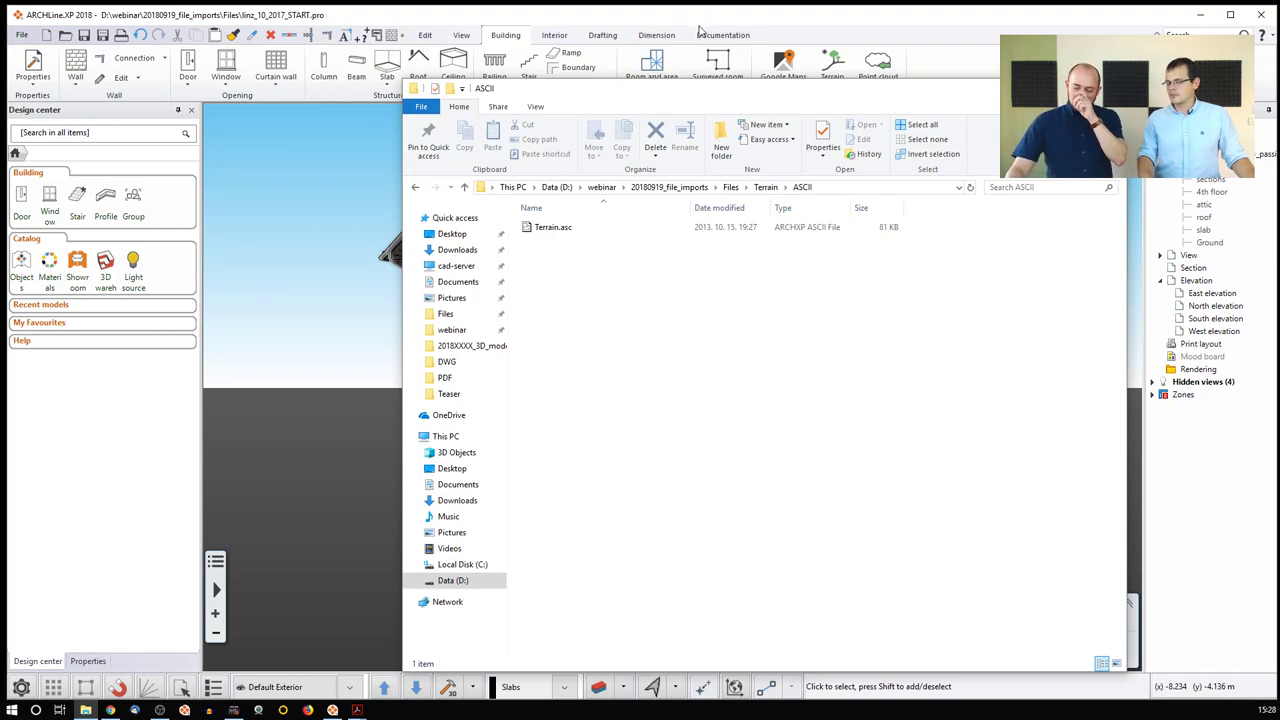
click(22, 36)
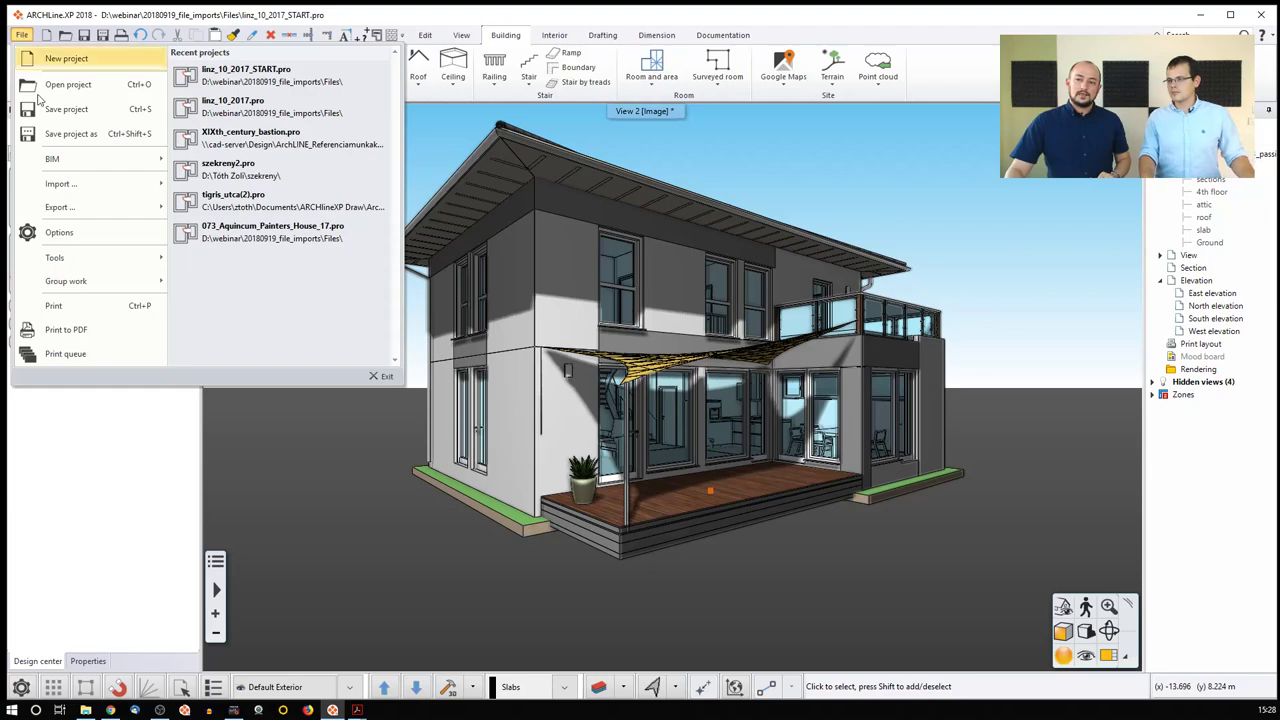
Create a terrain from file using ASCII\Terrain.asc.
mouse_move(63, 183)
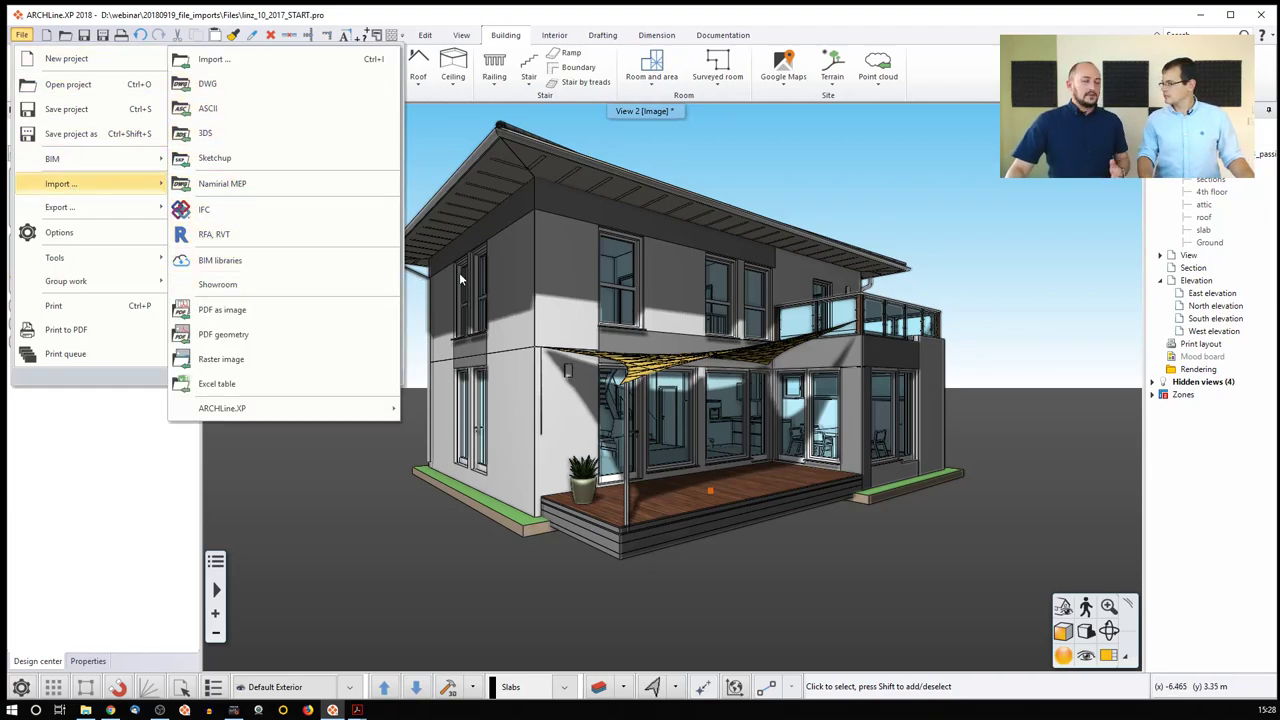
click(806, 18)
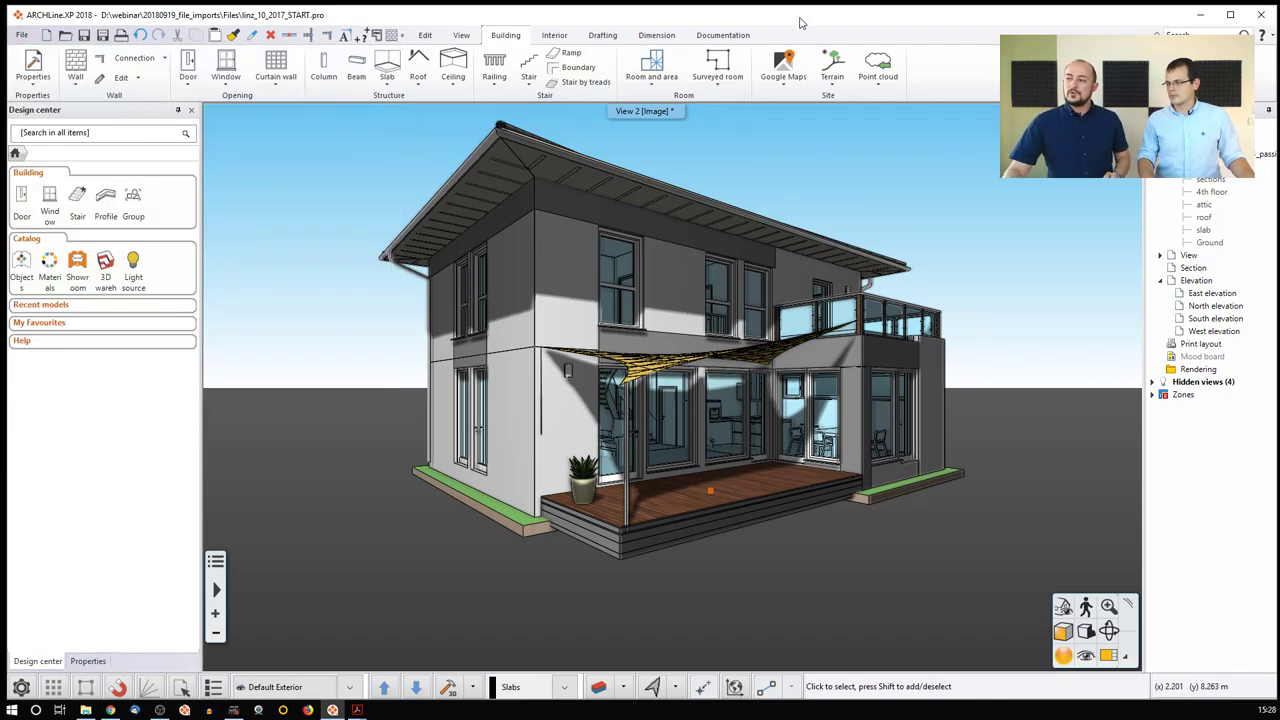
click(836, 80)
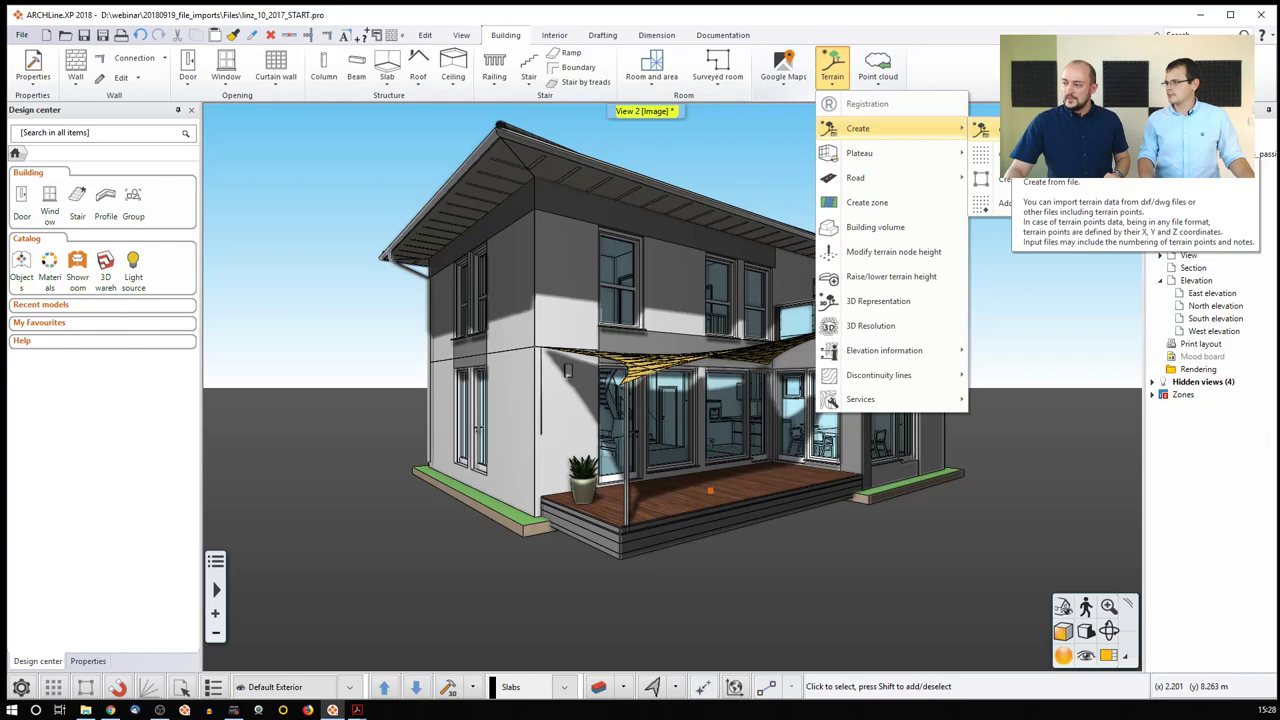
click(1010, 178)
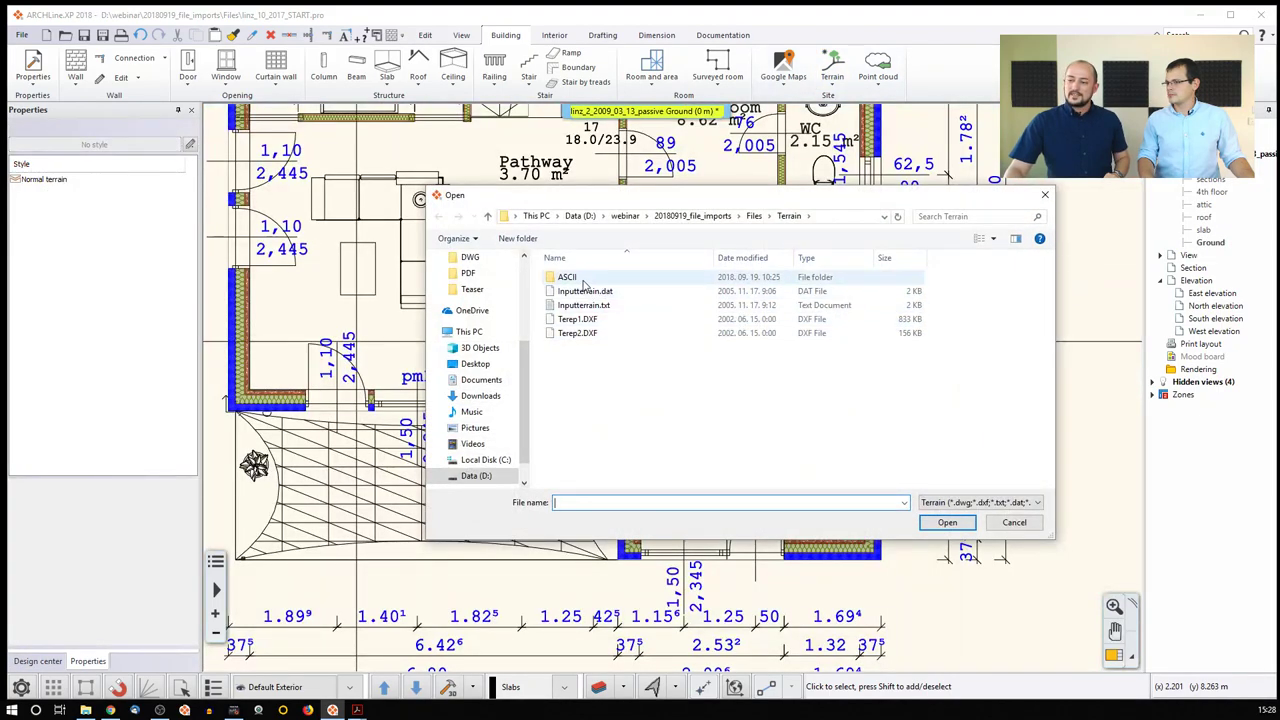
double_click(585, 280)
click(585, 283)
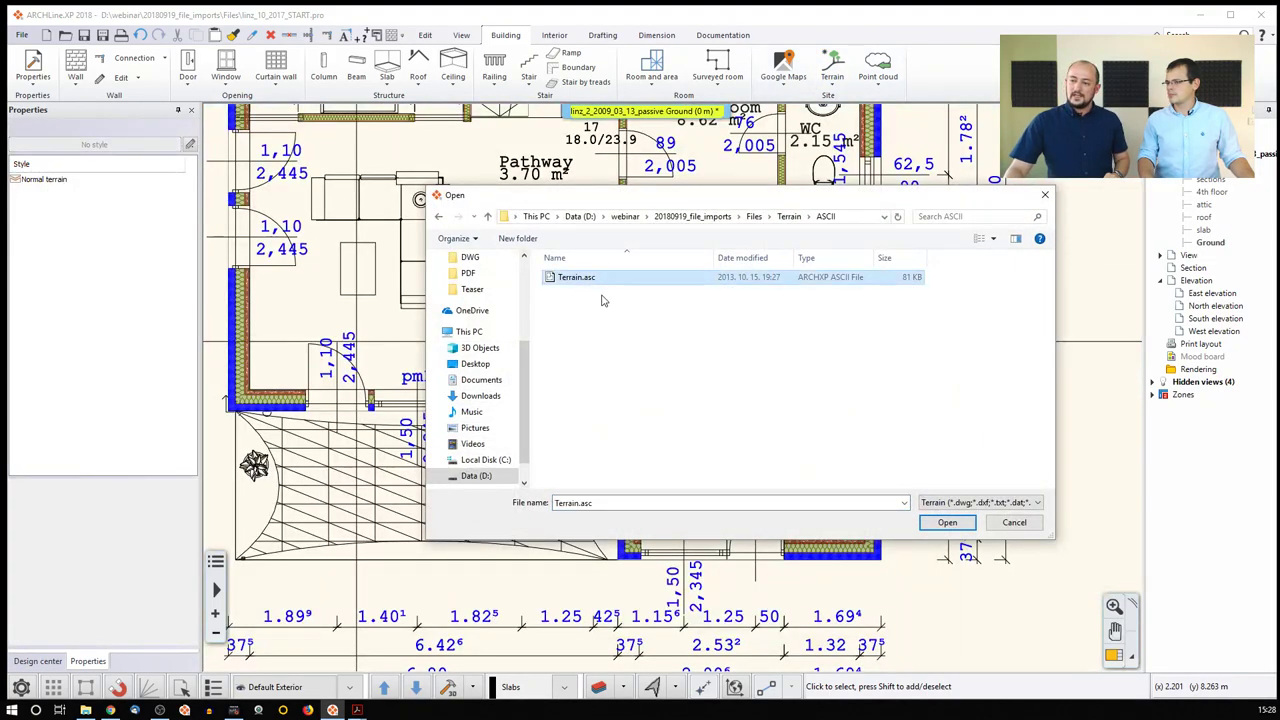
click(945, 523)
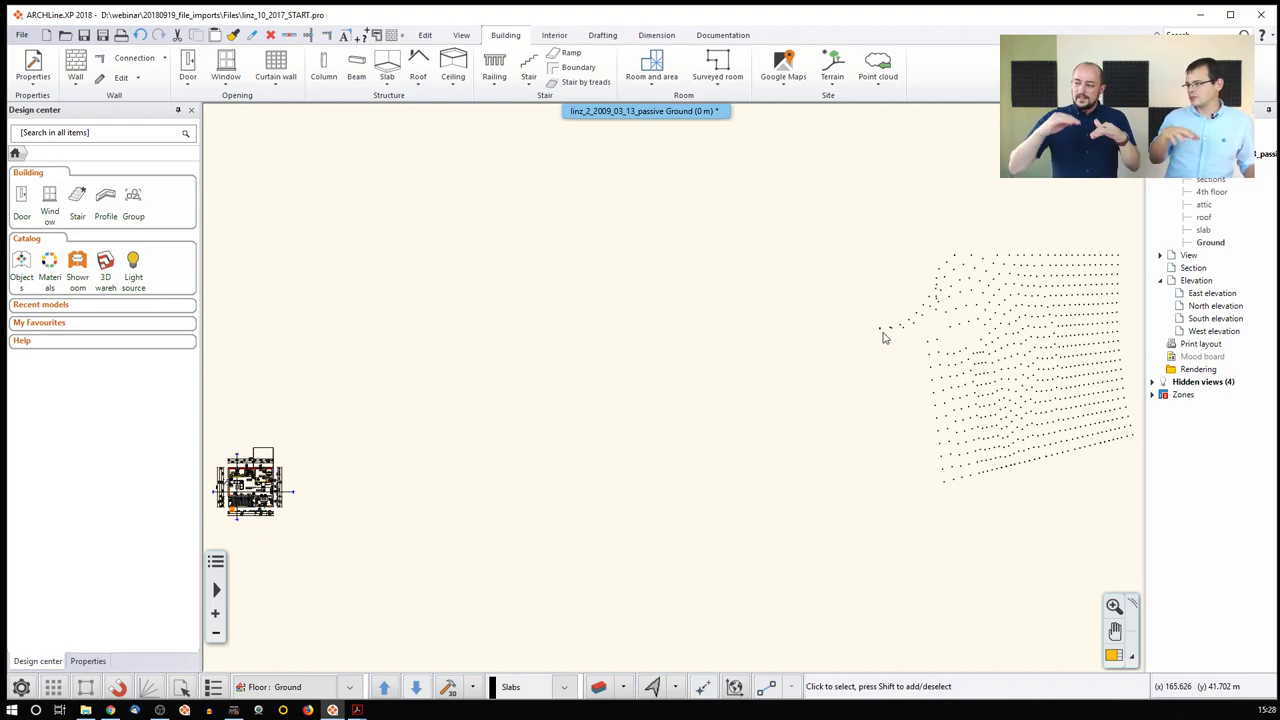
Move the terrain point grid over the house floor plan and open a 3D view beside it.
click(966, 343)
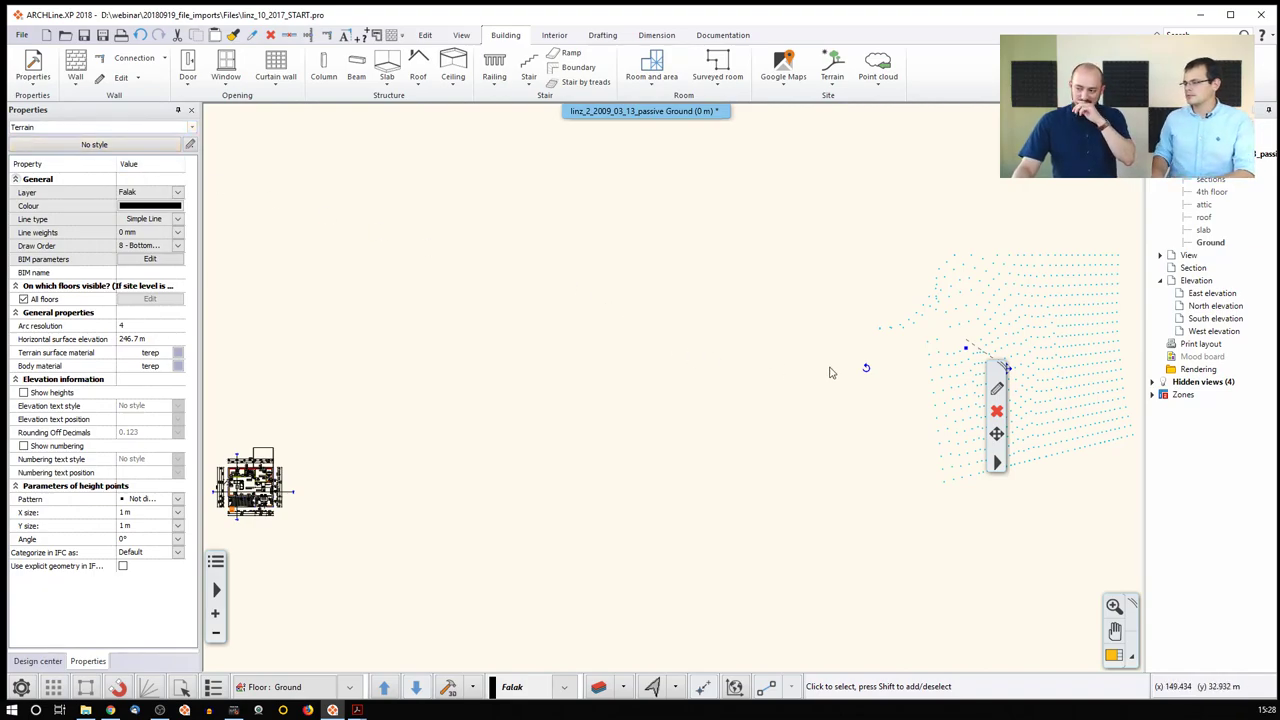
middle_drag(966, 343, 879, 321)
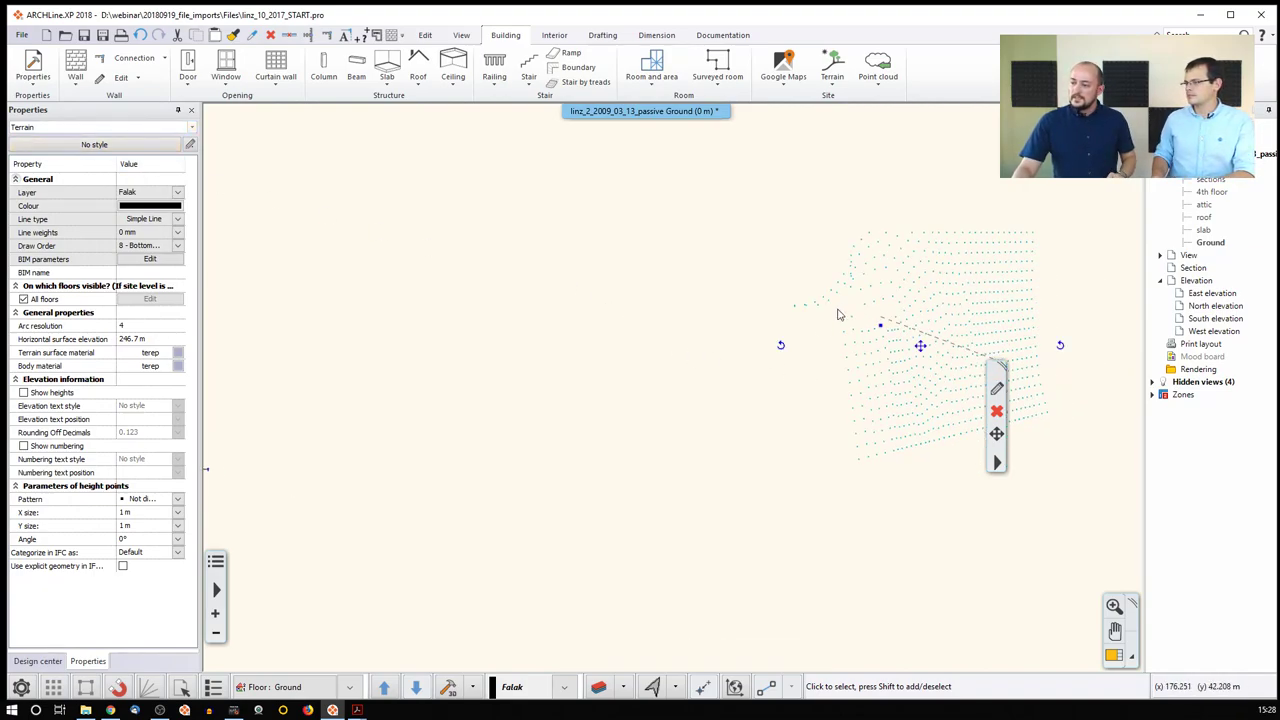
right_click(933, 358)
click(971, 351)
click(920, 346)
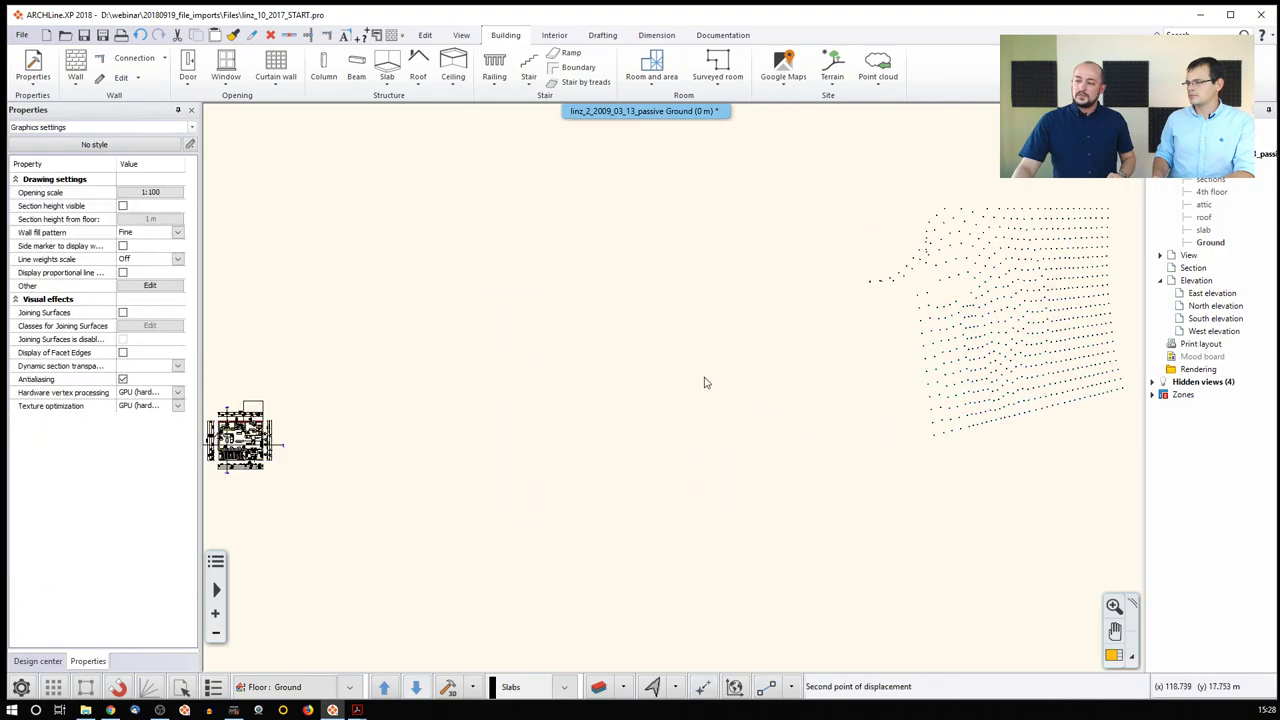
click(438, 410)
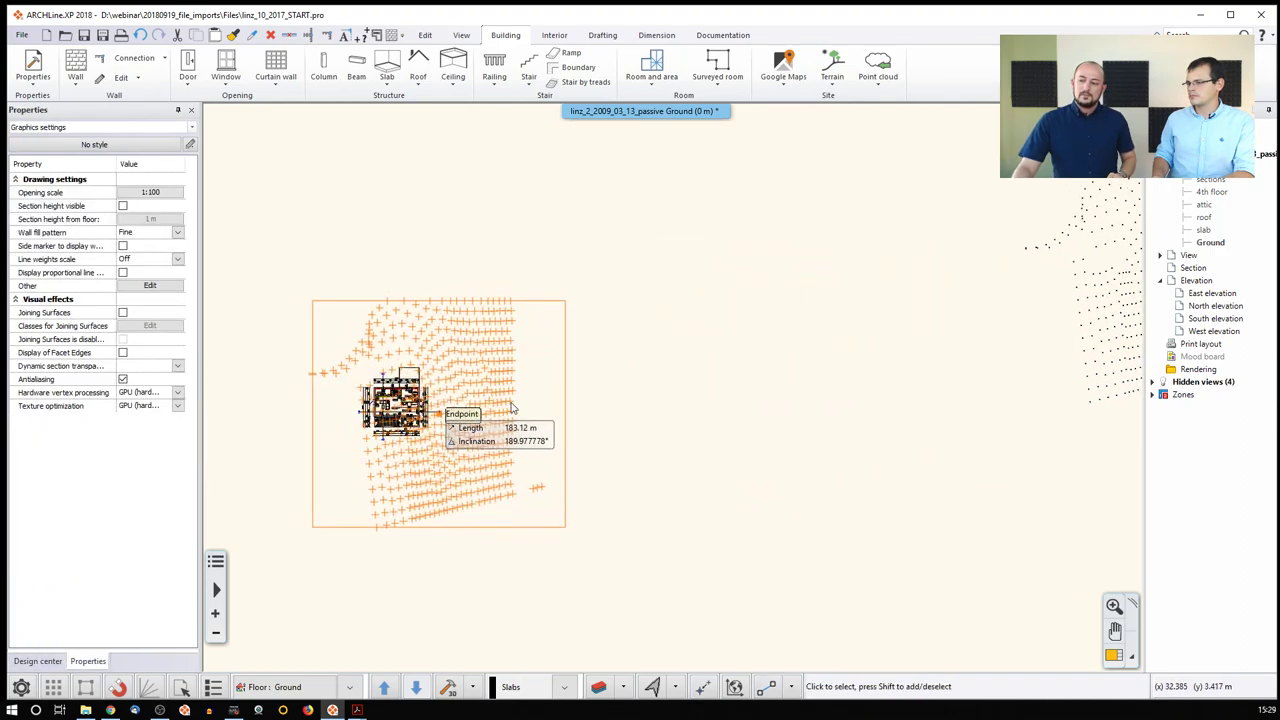
click(705, 331)
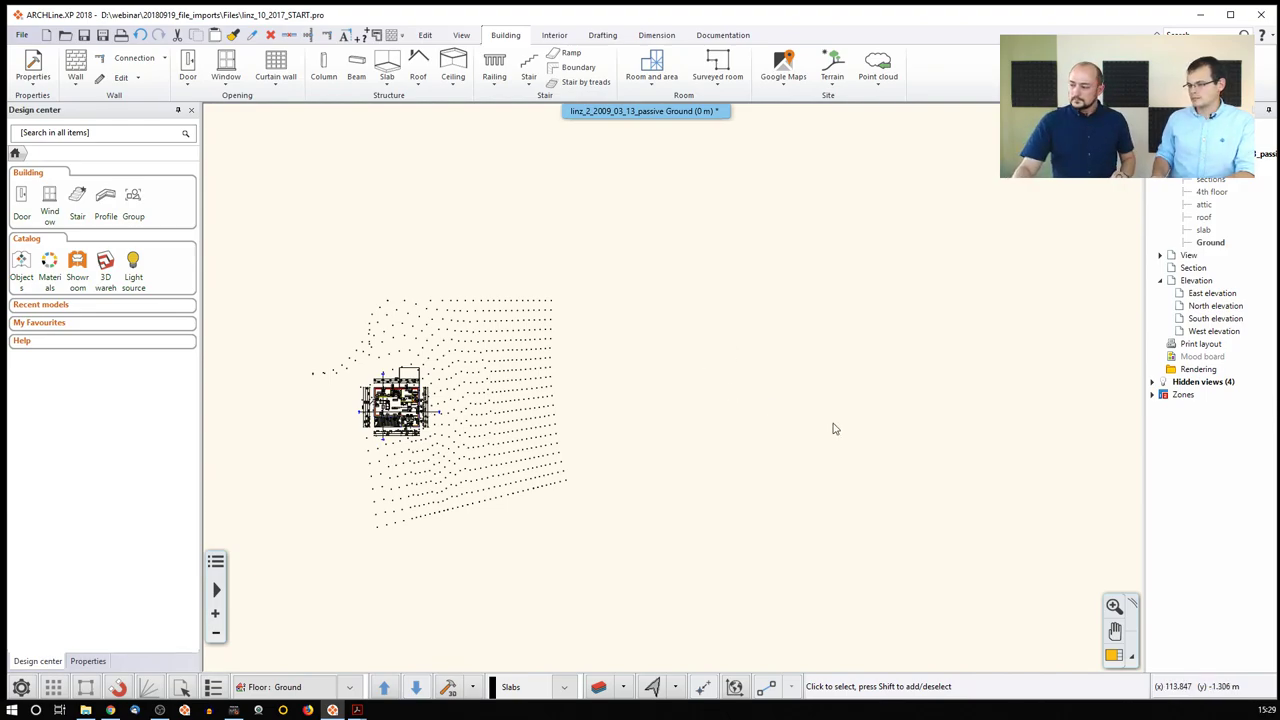
click(1113, 655)
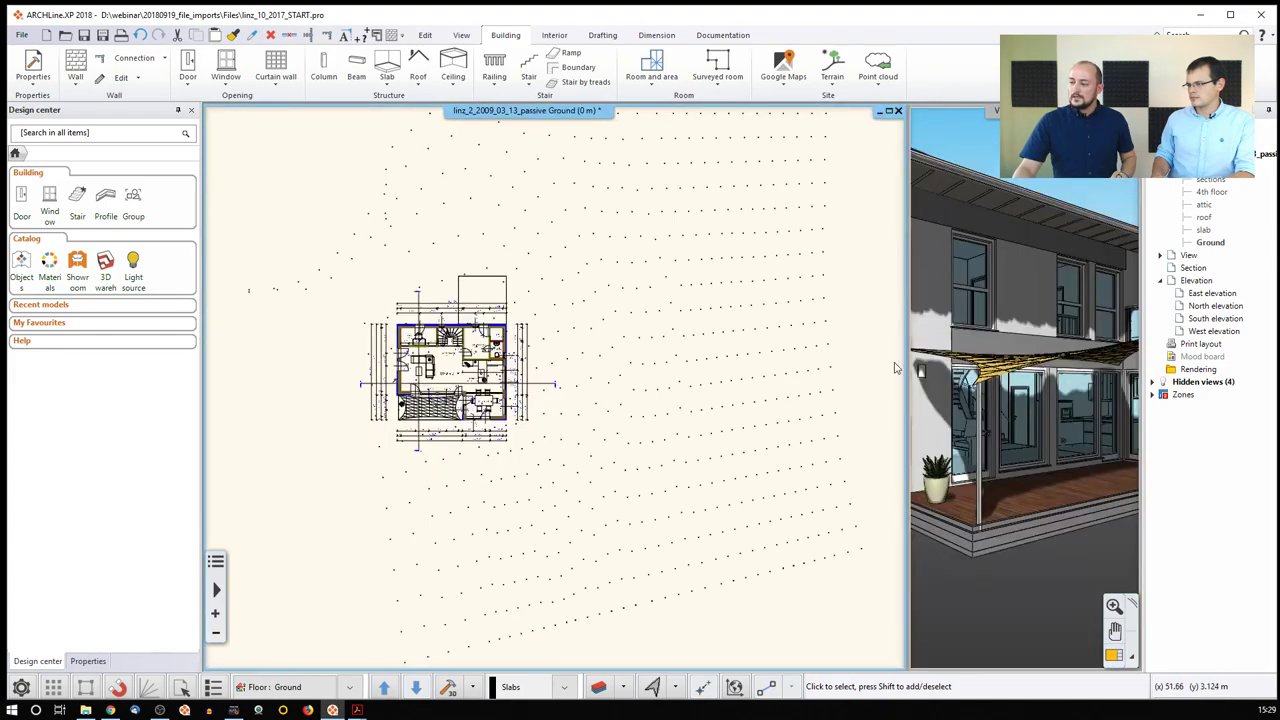
Enlarge the 3D view and zoom around to inspect the imported terrain.
click(1105, 645)
click(1108, 655)
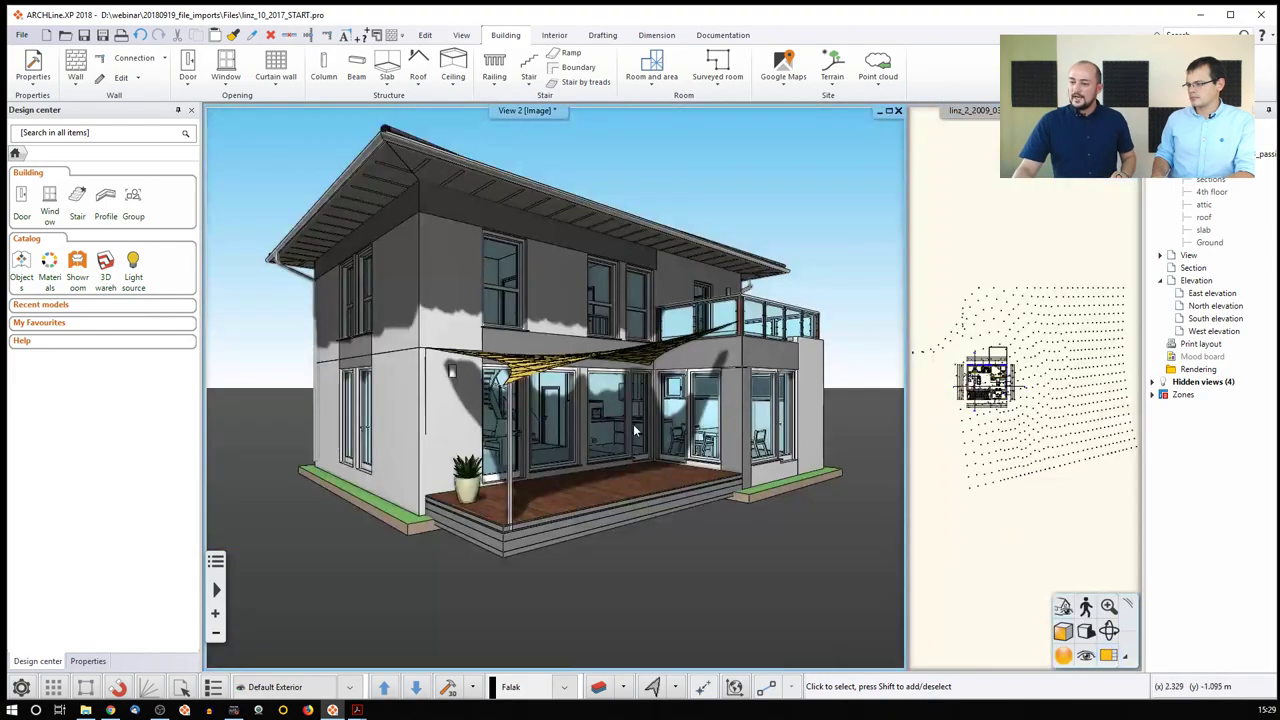
scroll(629, 422, down, 5)
scroll(571, 426, up, 5)
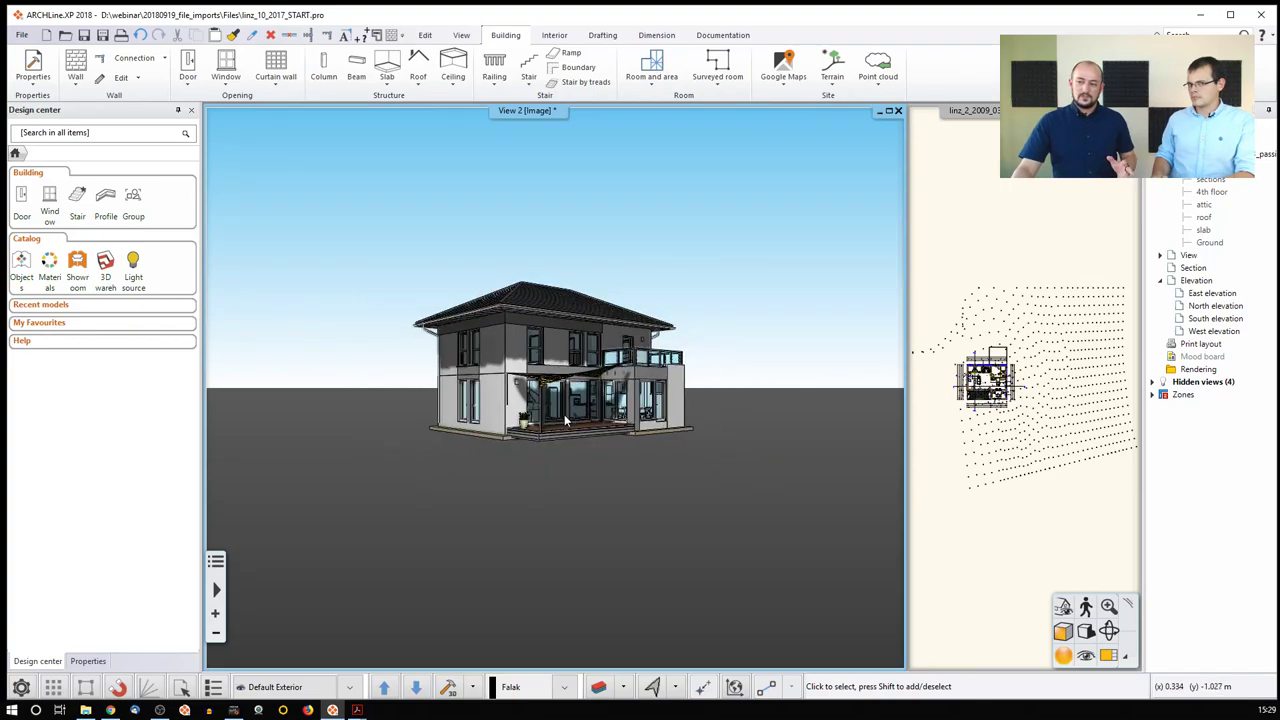
scroll(564, 413, down, 5)
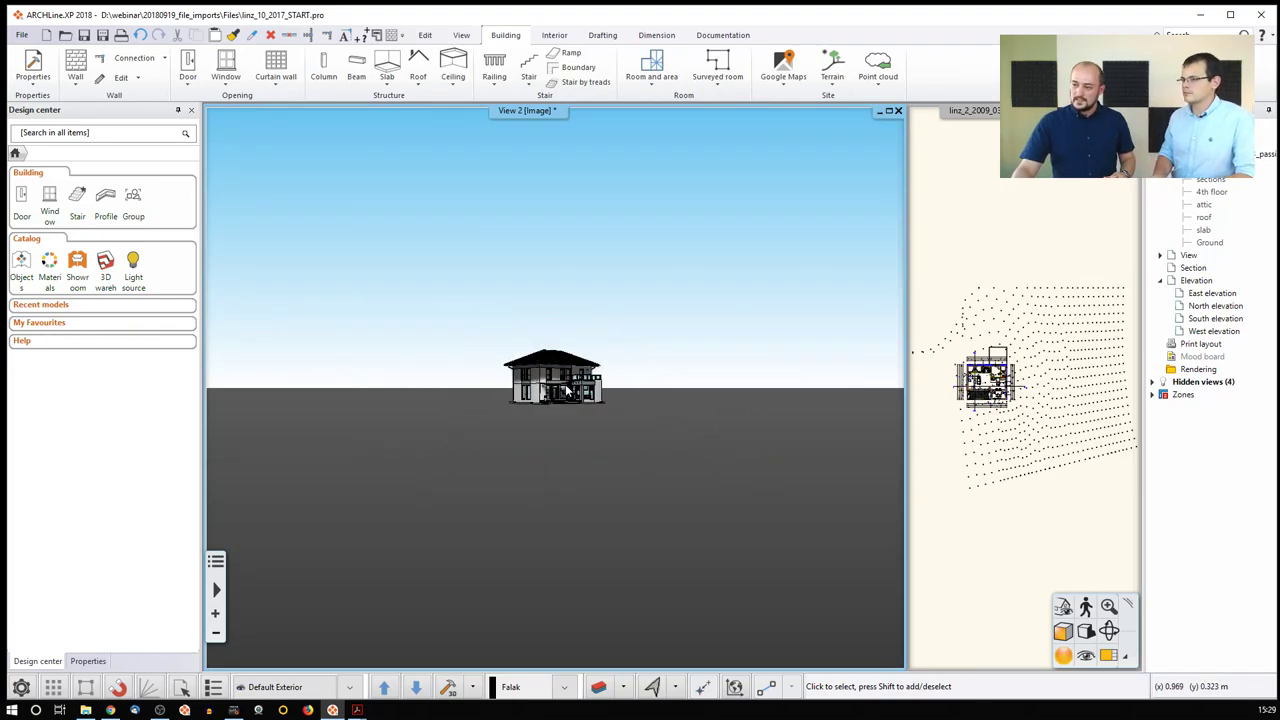
scroll(566, 391, down, 5)
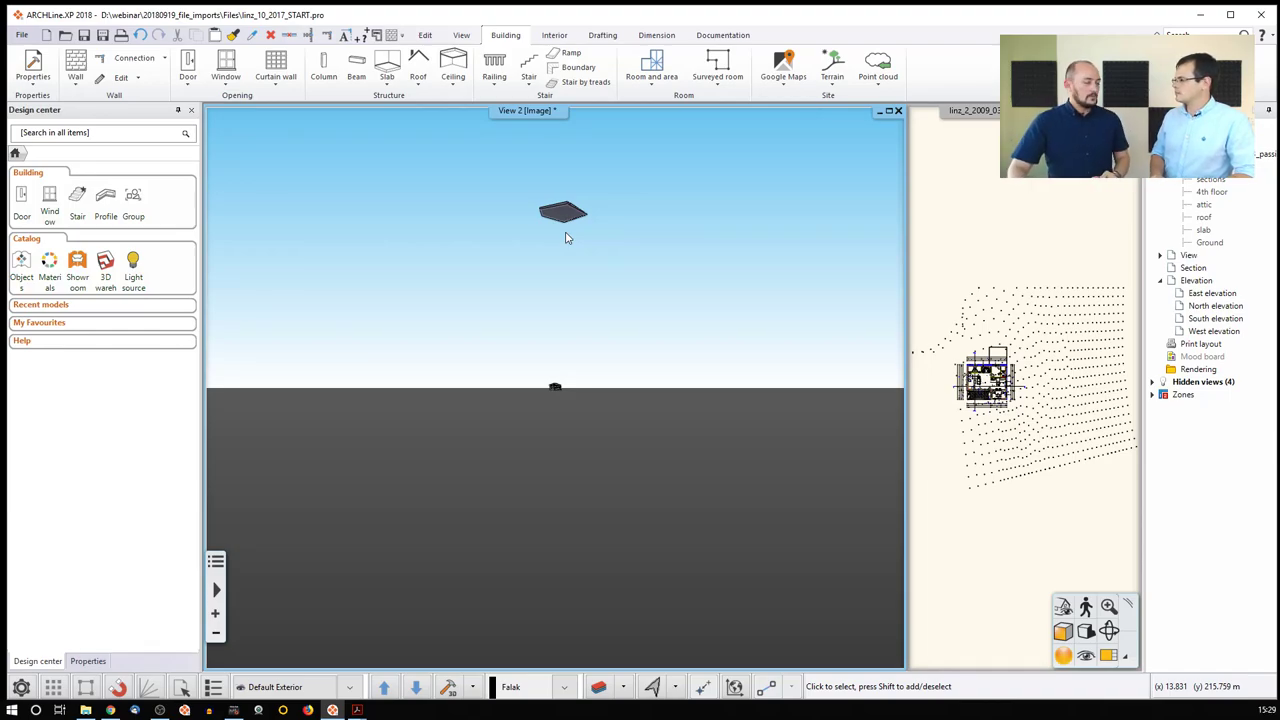
Try changing a terrain point's height, cancel it, and put the floor plan in the main view.
click(1037, 364)
scroll(1035, 366, up, 5)
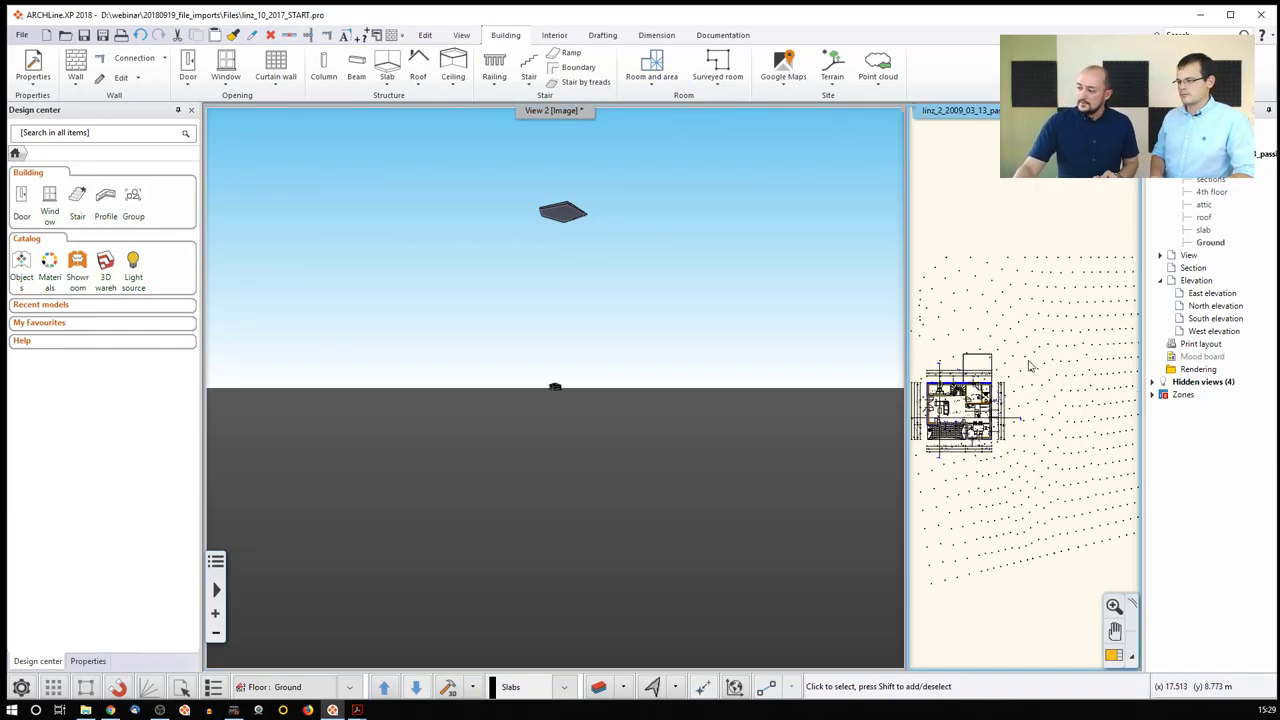
click(1010, 391)
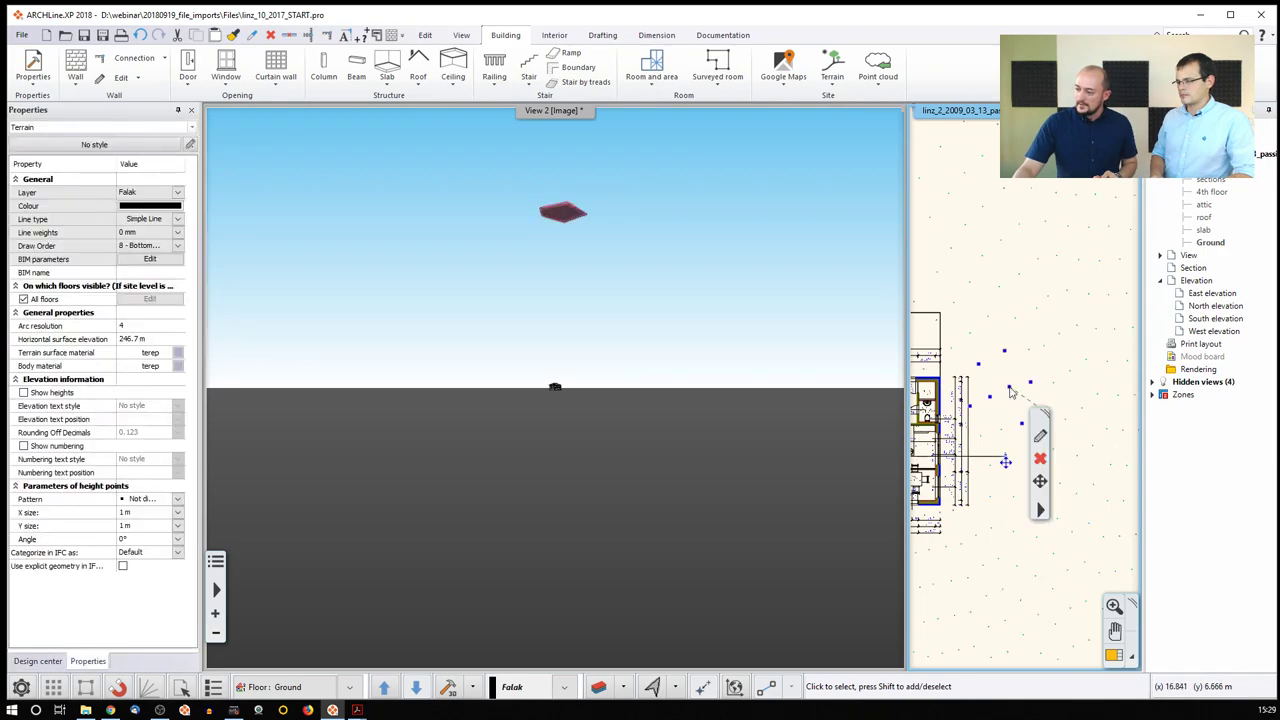
click(1040, 510)
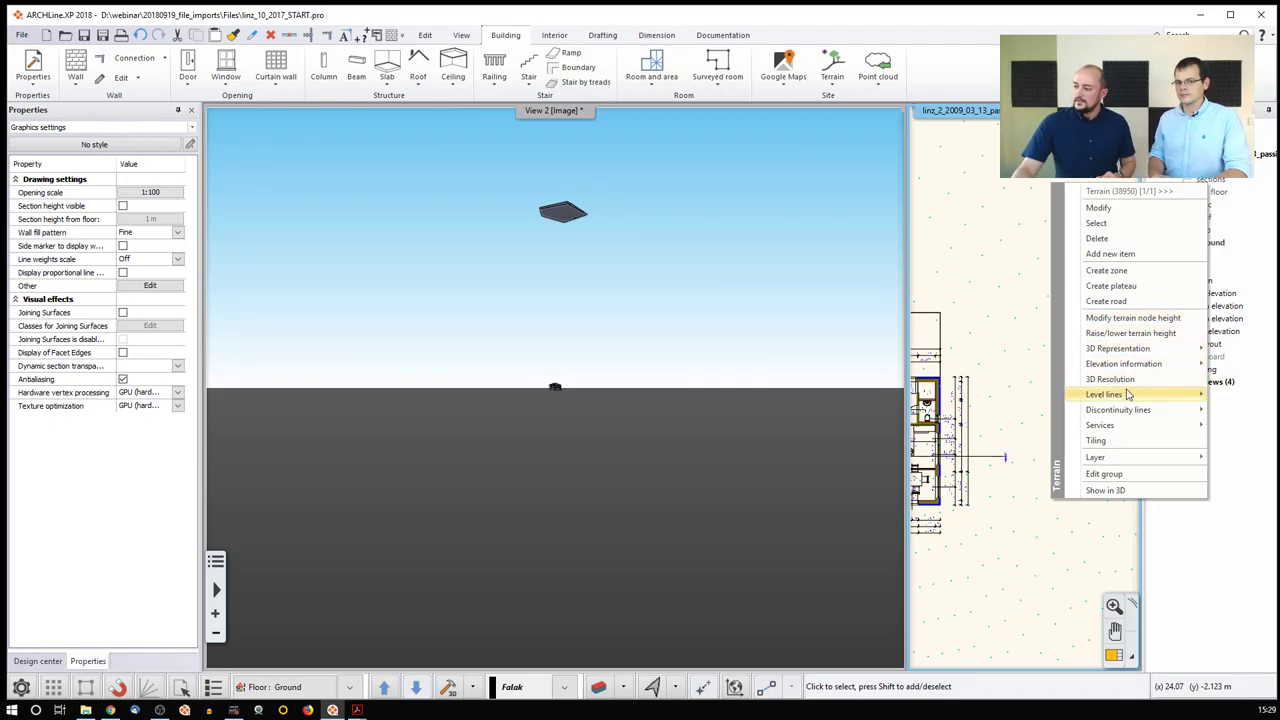
click(1133, 332)
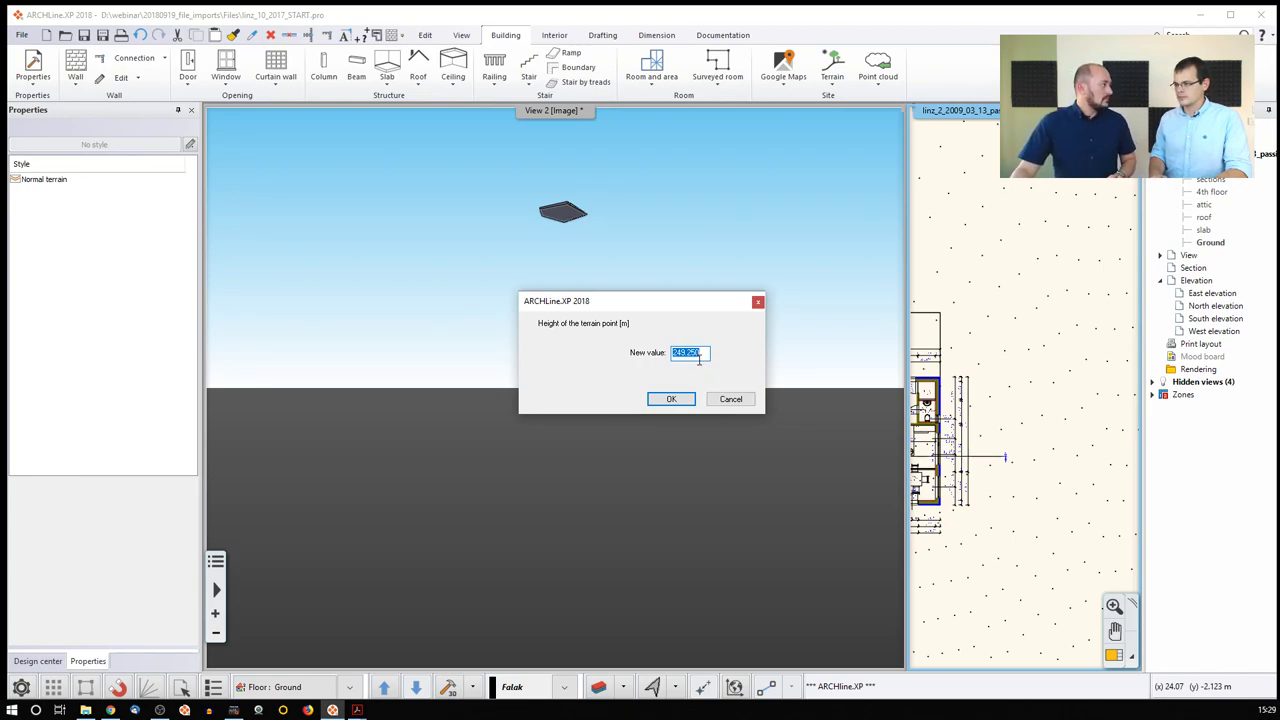
click(728, 399)
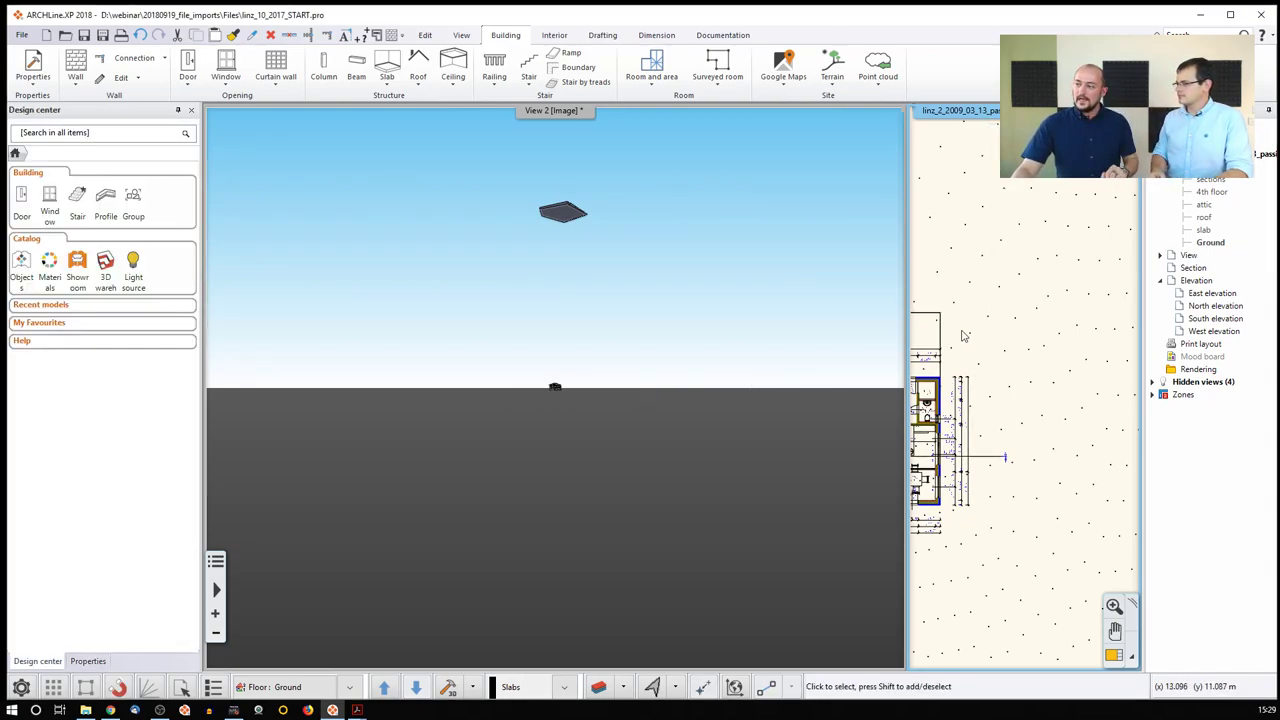
click(1113, 655)
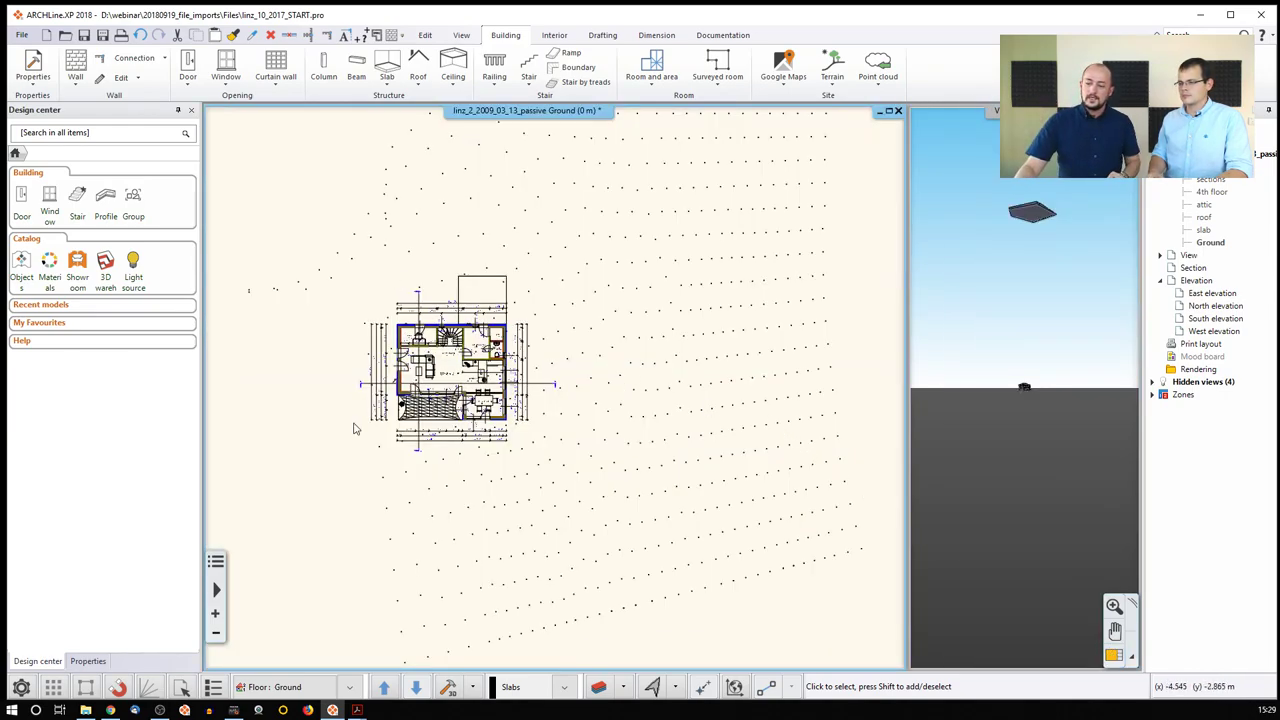
Set the building elevation above sea level to 250 m in Edit levels.
click(288, 687)
click(615, 550)
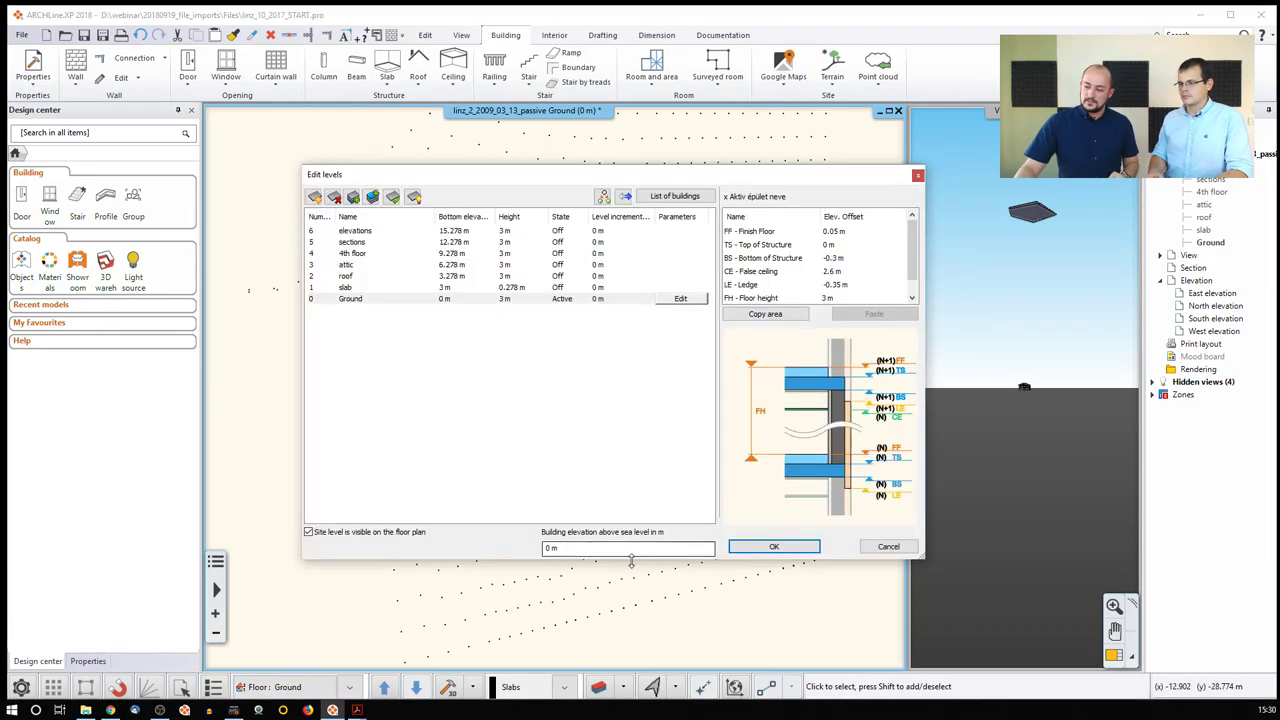
drag(622, 551, 489, 556)
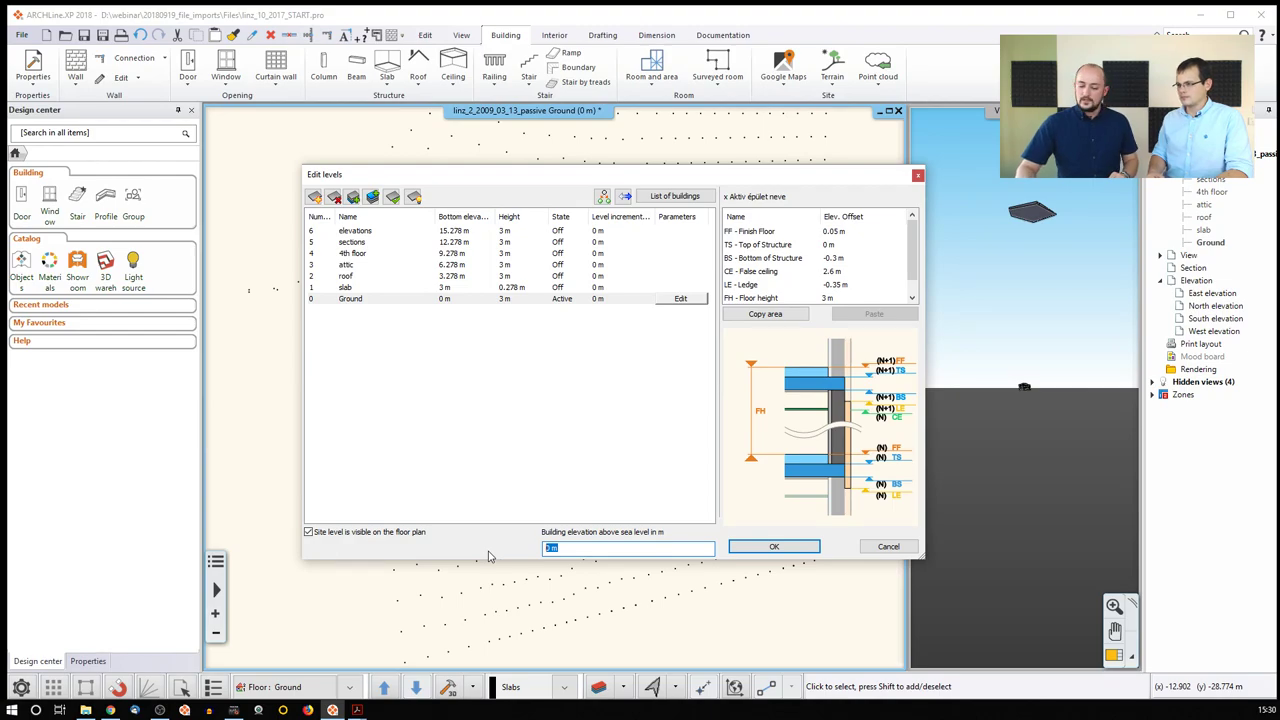
text(250)
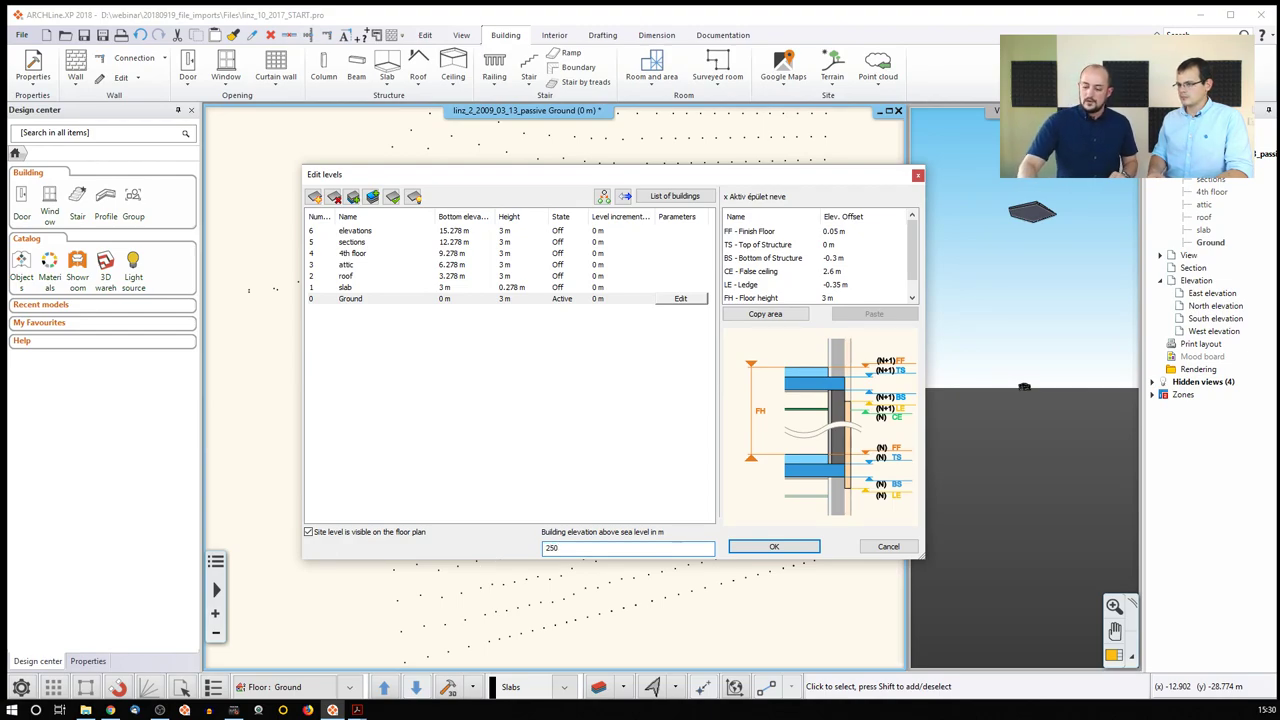
key(Return)
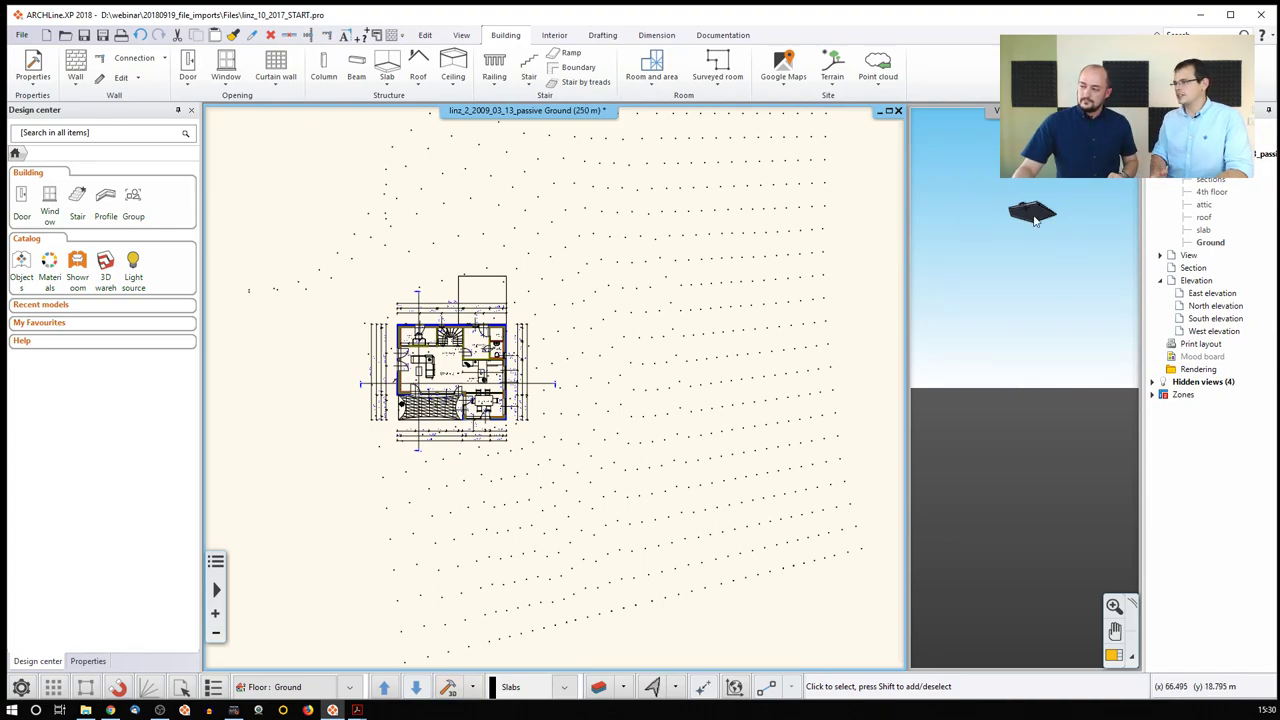
Apply a preset 3D viewing direction and show the 3D model in the main view.
click(1113, 655)
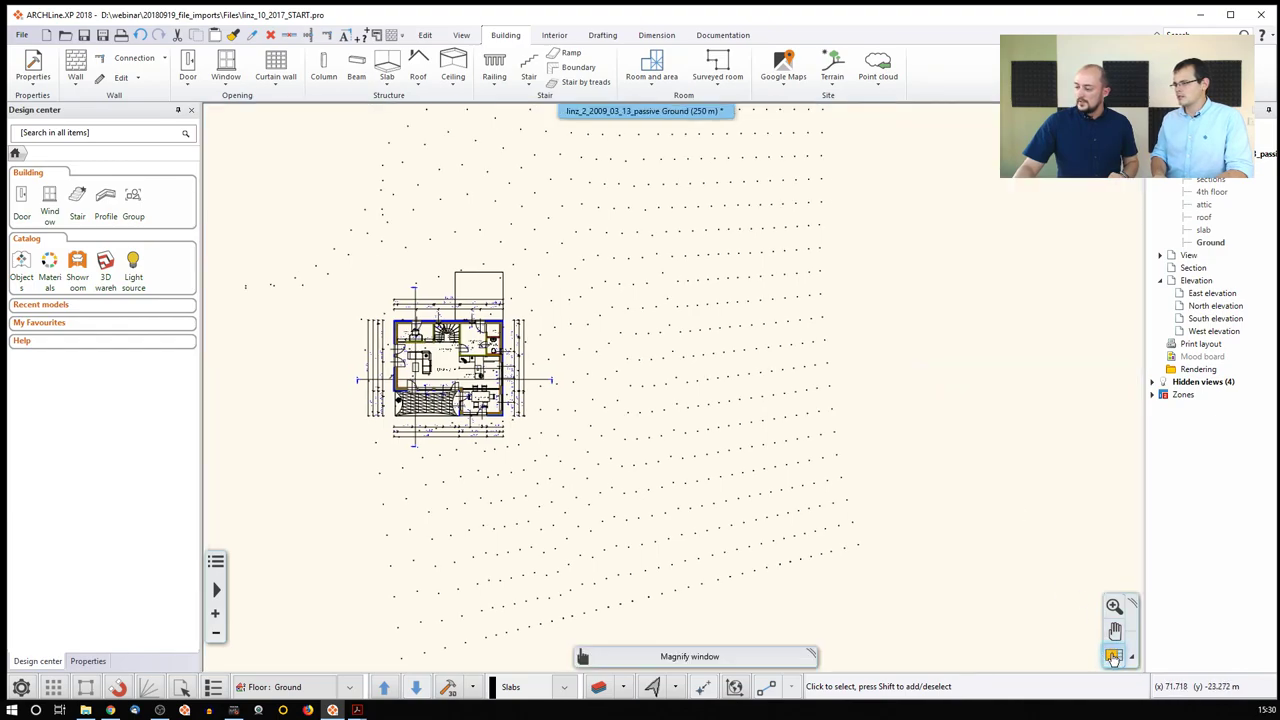
click(1113, 655)
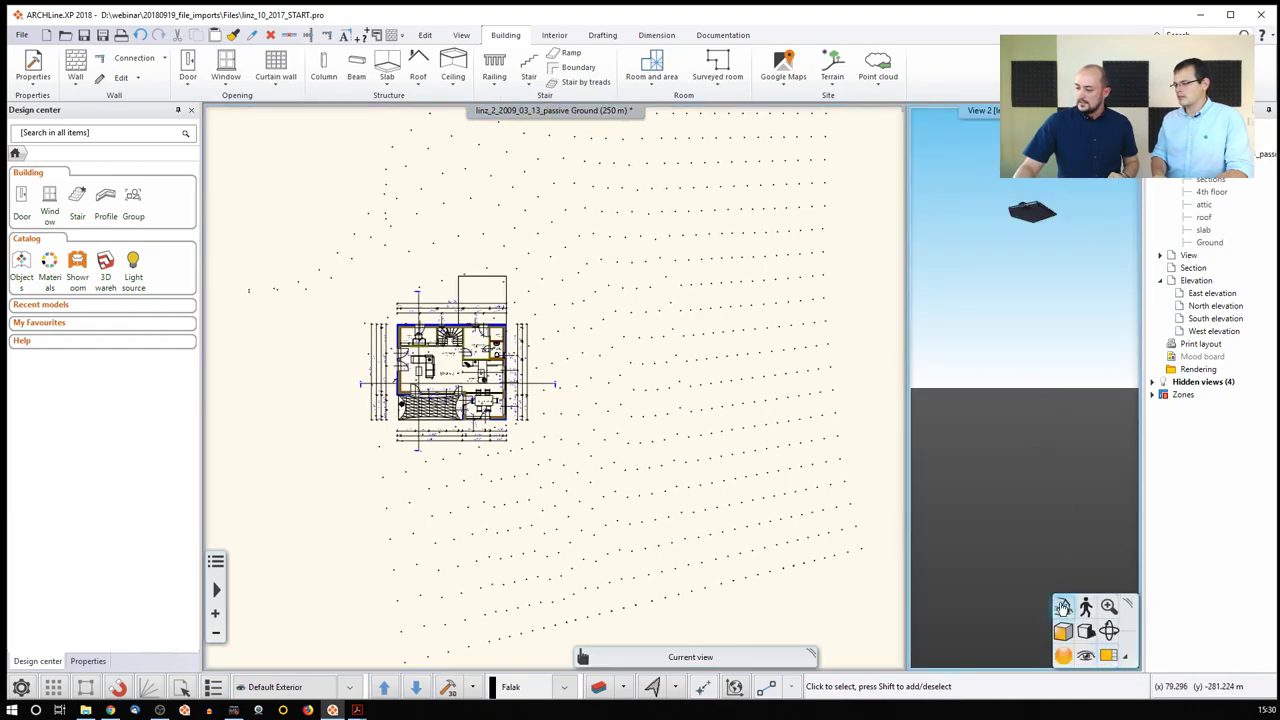
click(1105, 656)
click(1090, 509)
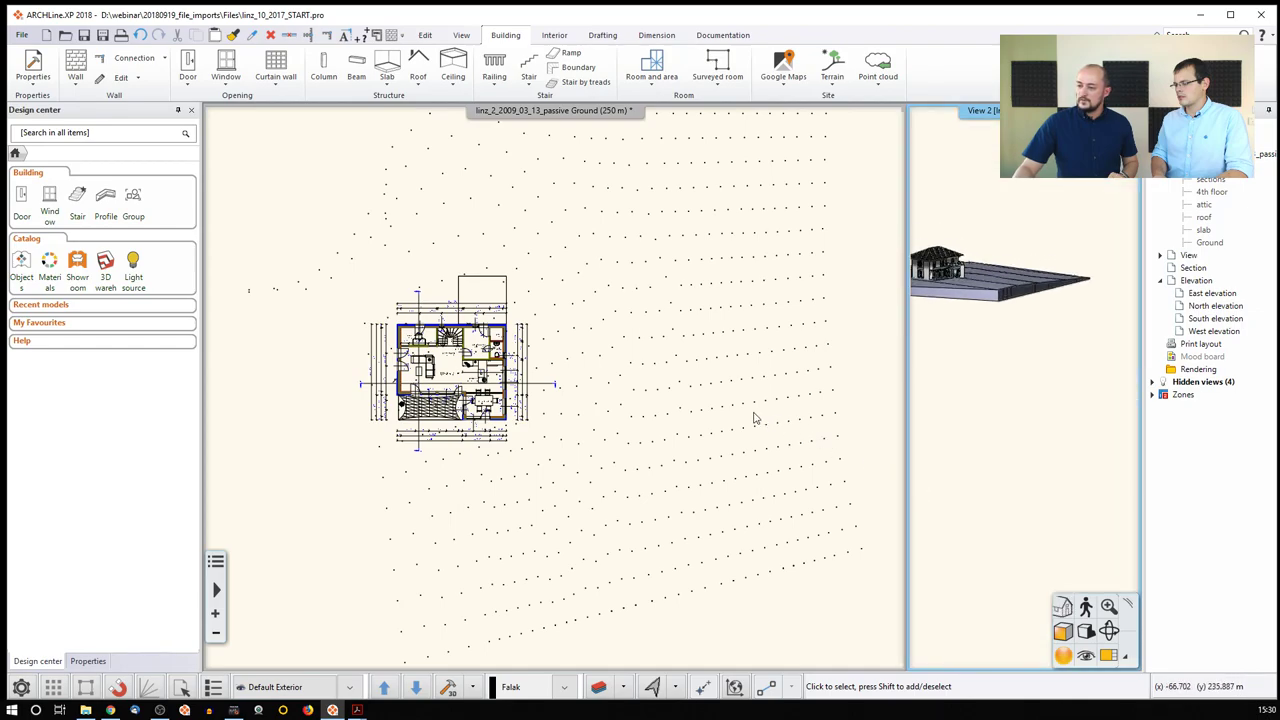
click(1112, 658)
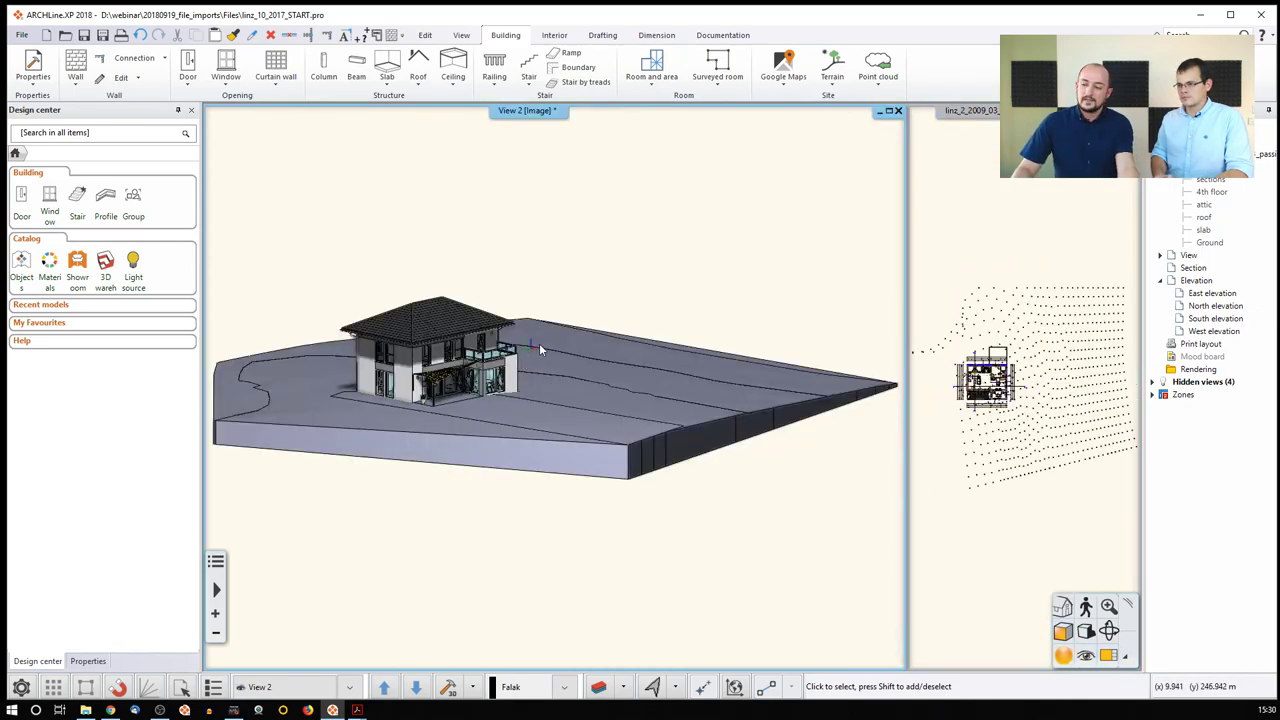
Orbit to view the house on the sloping terrain from above, then activate the plan view.
middle_drag(539, 343, 614, 393)
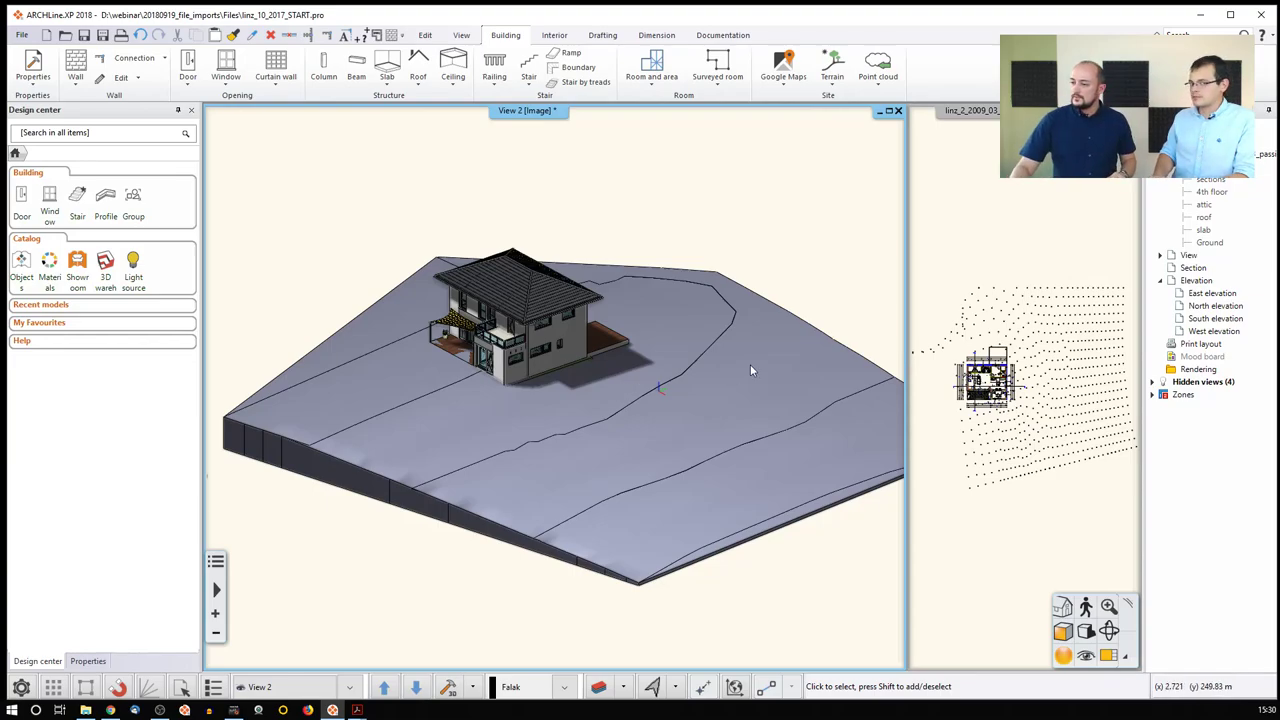
click(1010, 350)
scroll(1010, 348, down, 3)
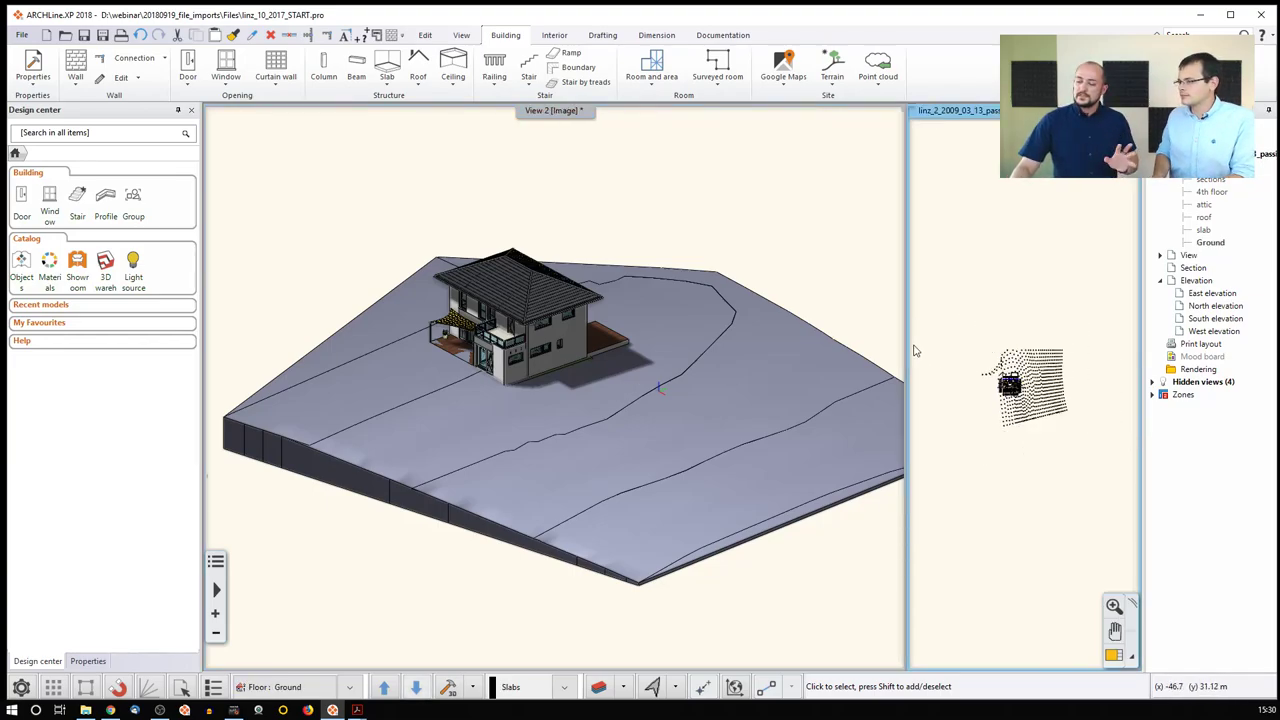
Create a terrain from file using Terep1.DXF in the Terrain folder, accepting the DXF Import settings.
click(832, 68)
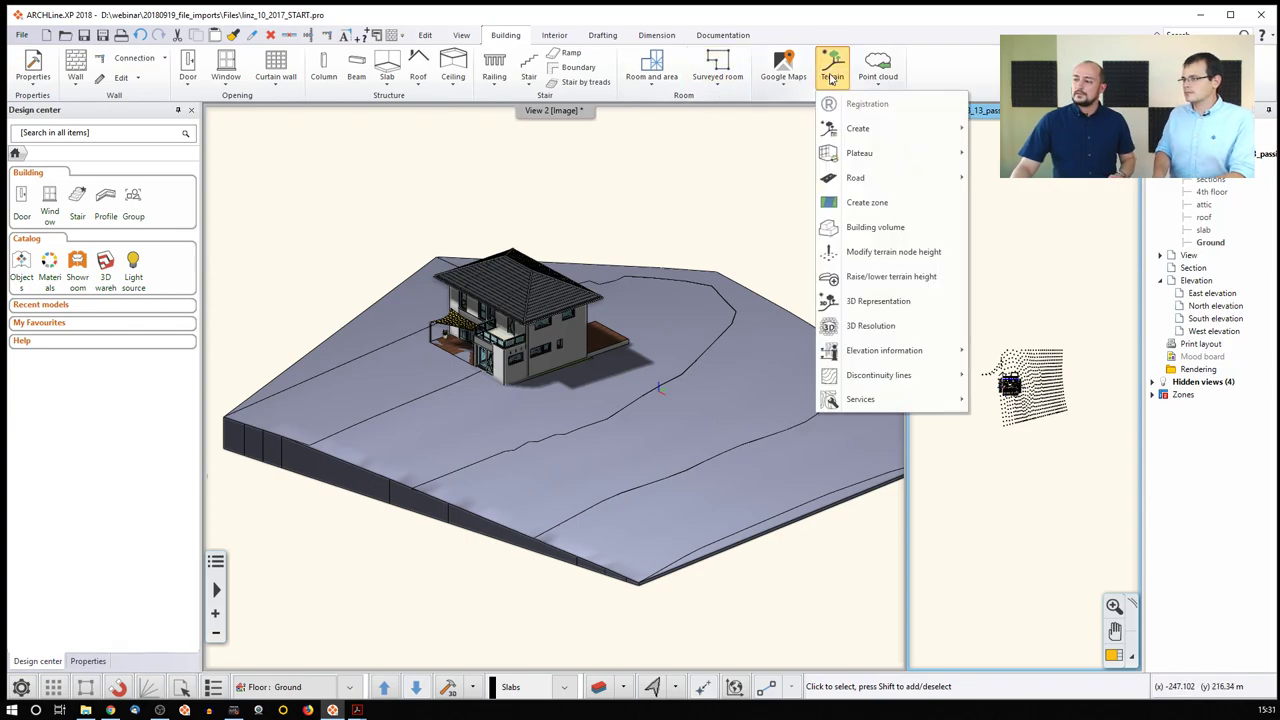
mouse_move(862, 132)
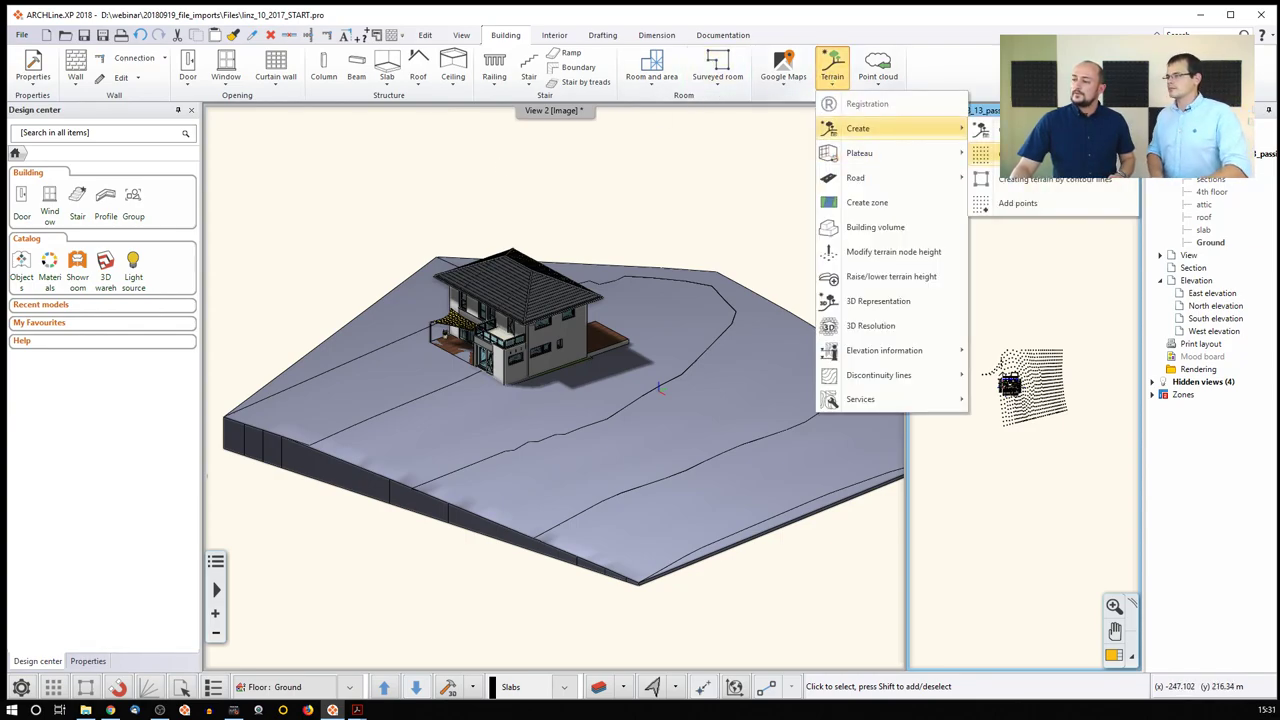
click(1020, 153)
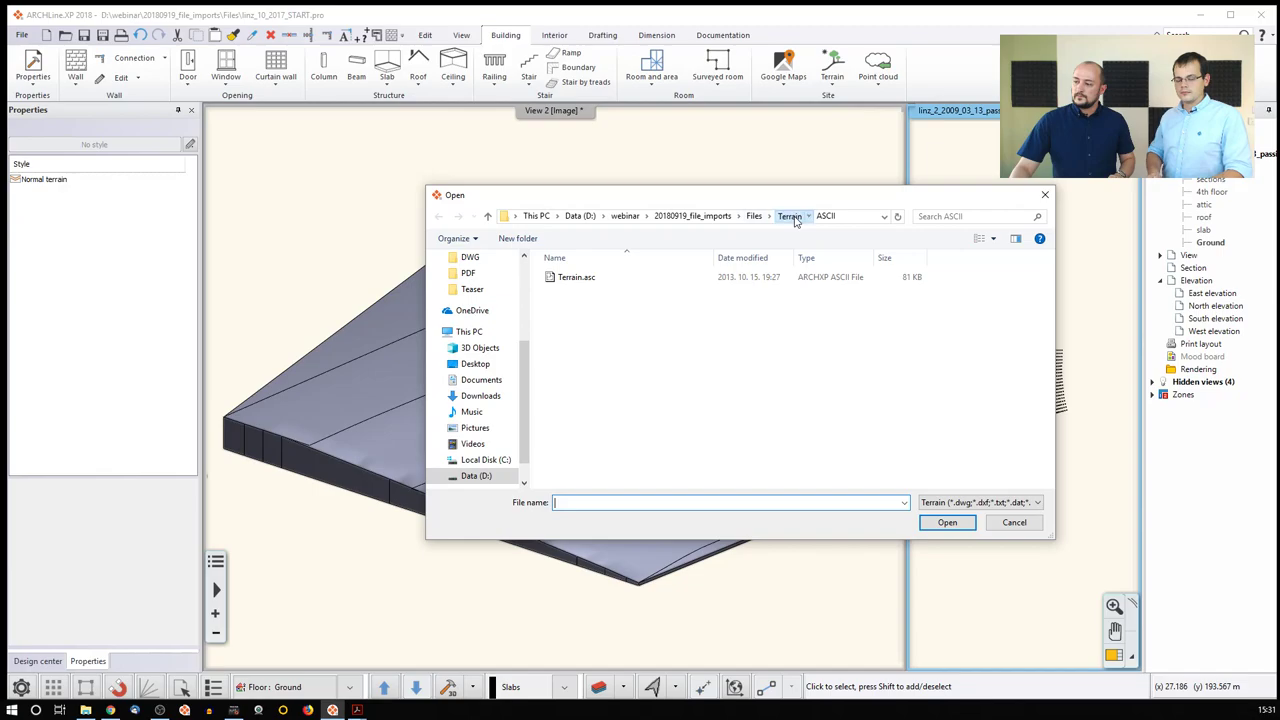
click(790, 216)
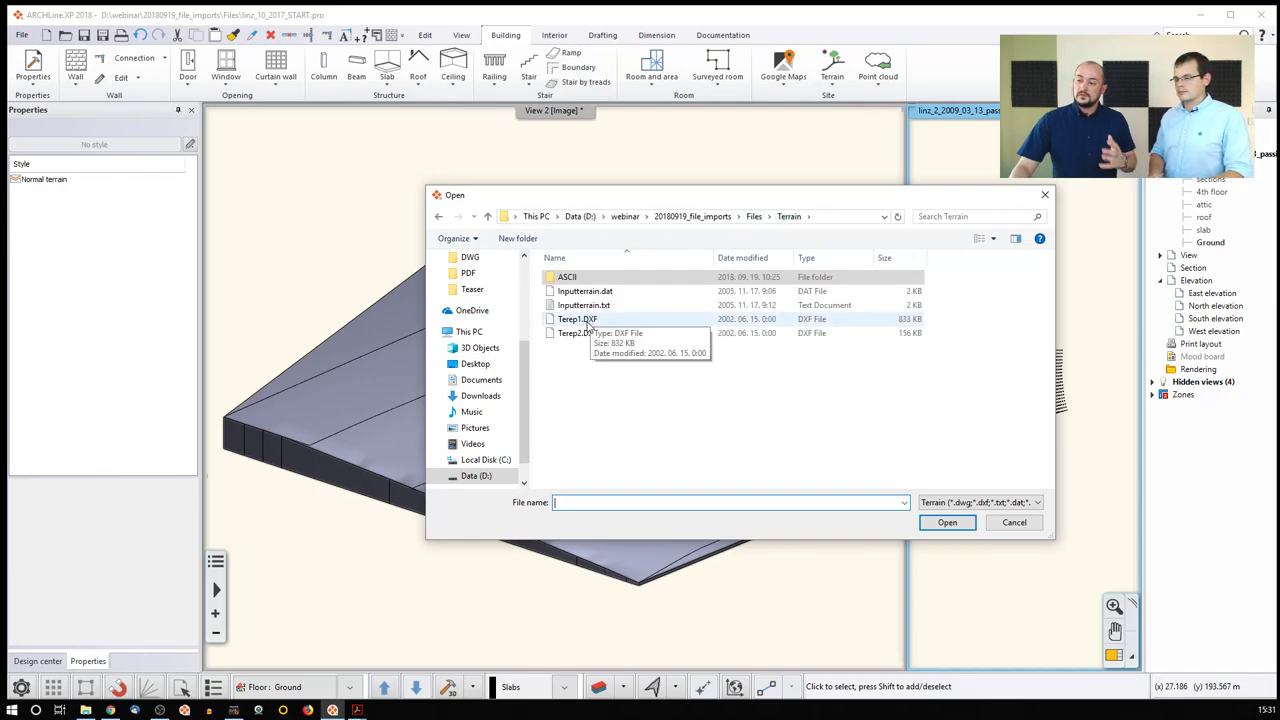
click(578, 319)
click(947, 522)
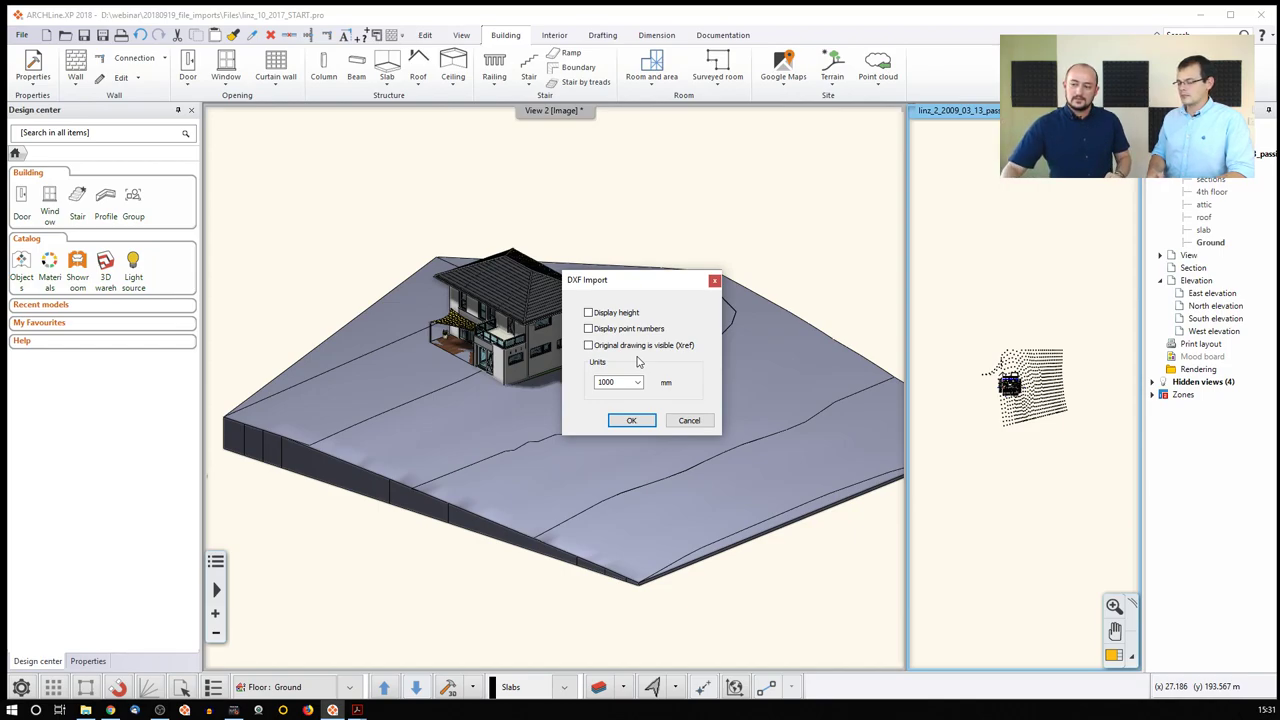
click(631, 420)
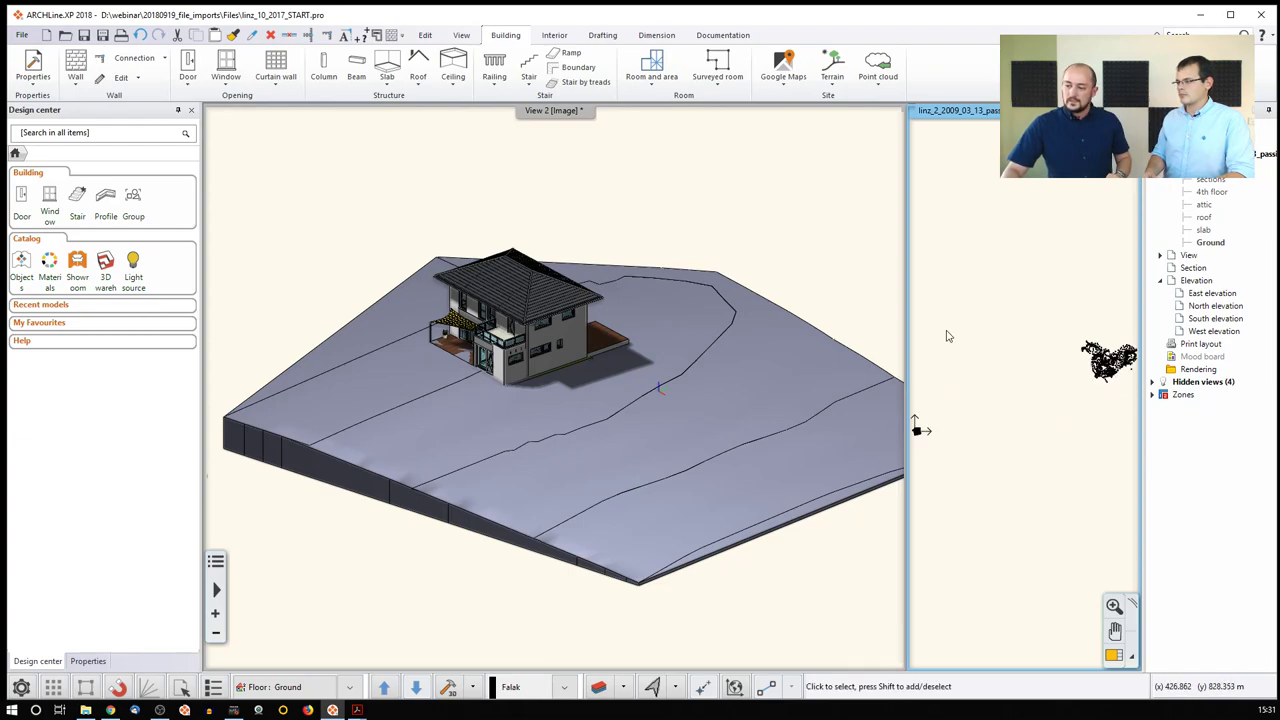
Zoom the 3D view to show the whole model including the new DXF terrain.
click(826, 297)
scroll(827, 300, down, 5)
scroll(826, 302, down, 5)
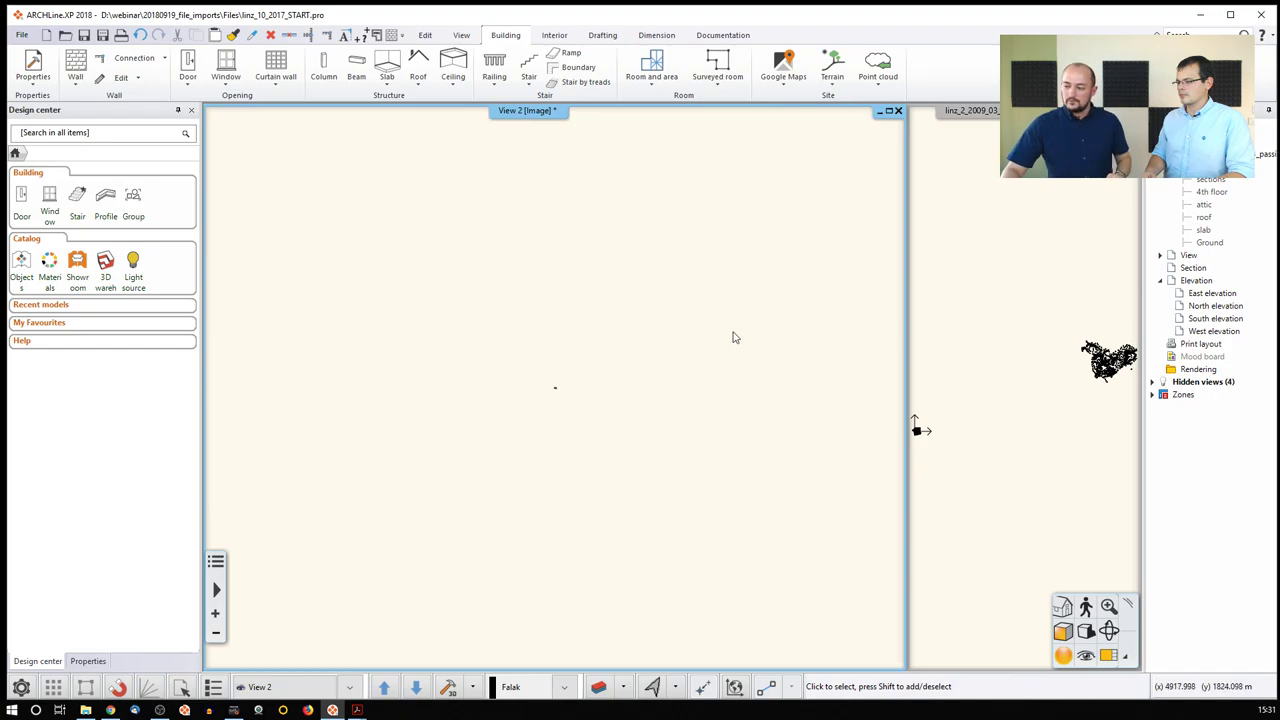
middle_click(700, 340)
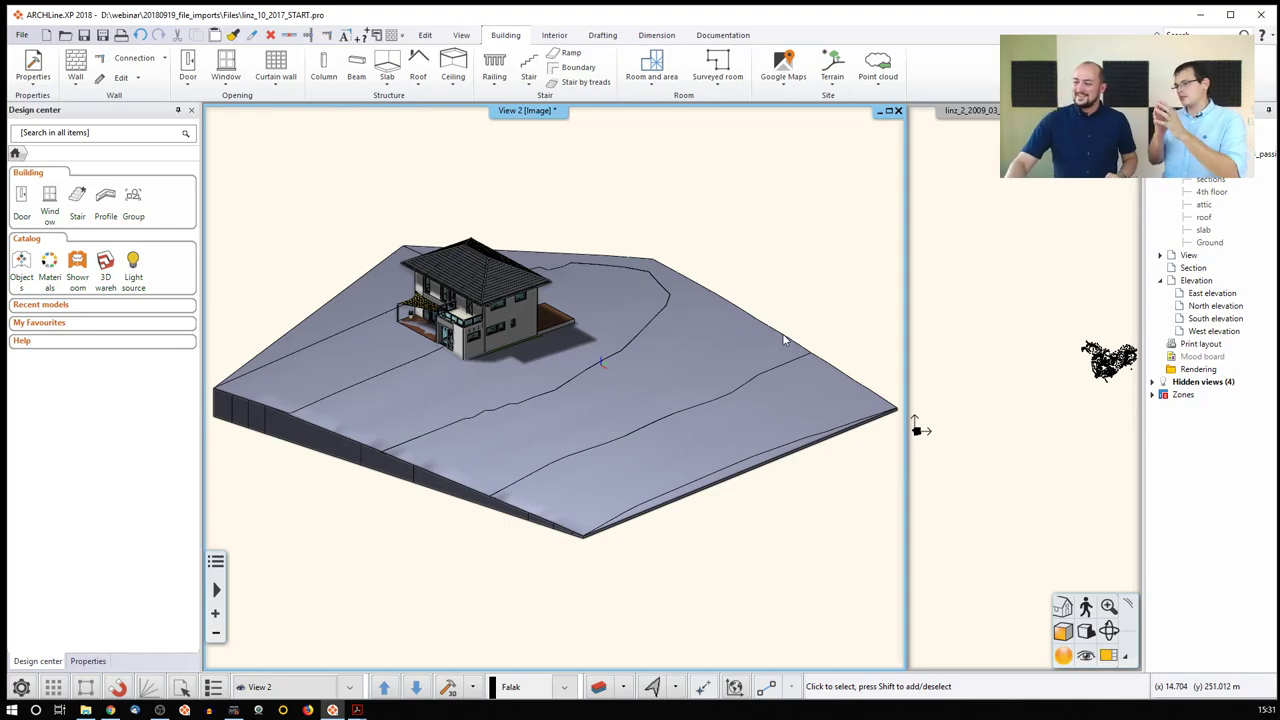
Select and deselect the DXF terrain in plan, then orbit the 3D view closer to the house.
click(963, 337)
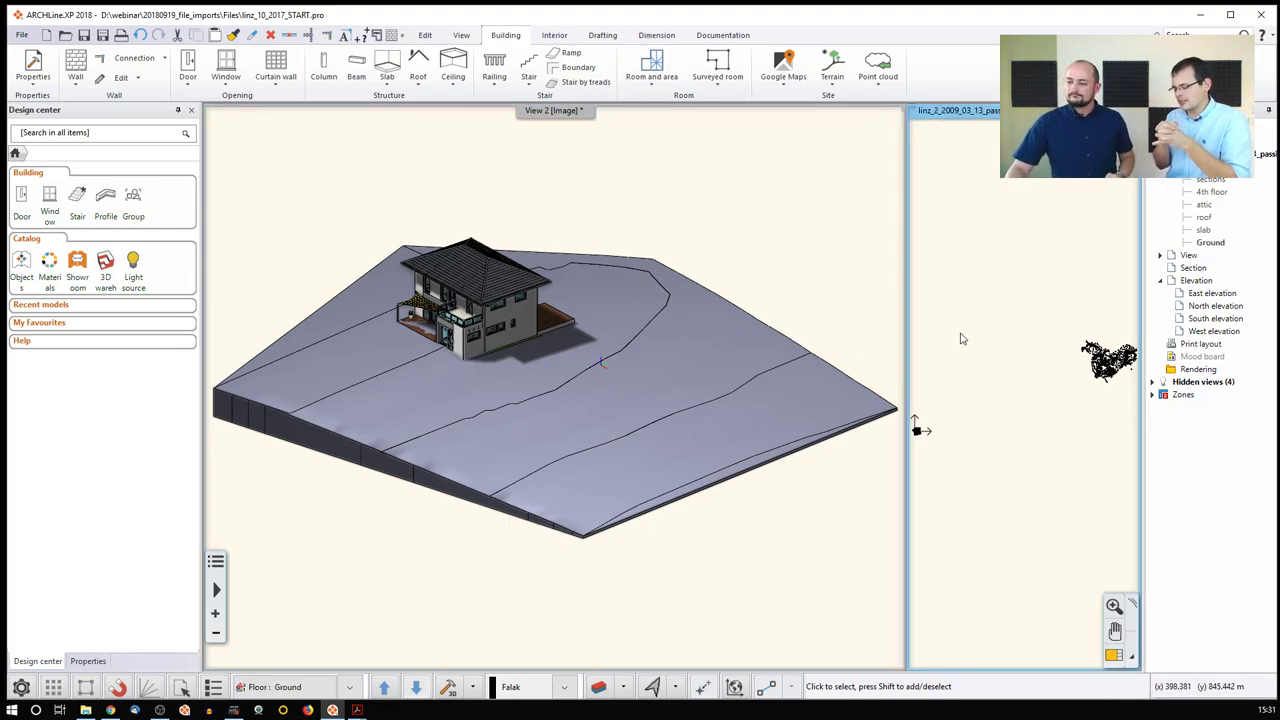
click(1114, 361)
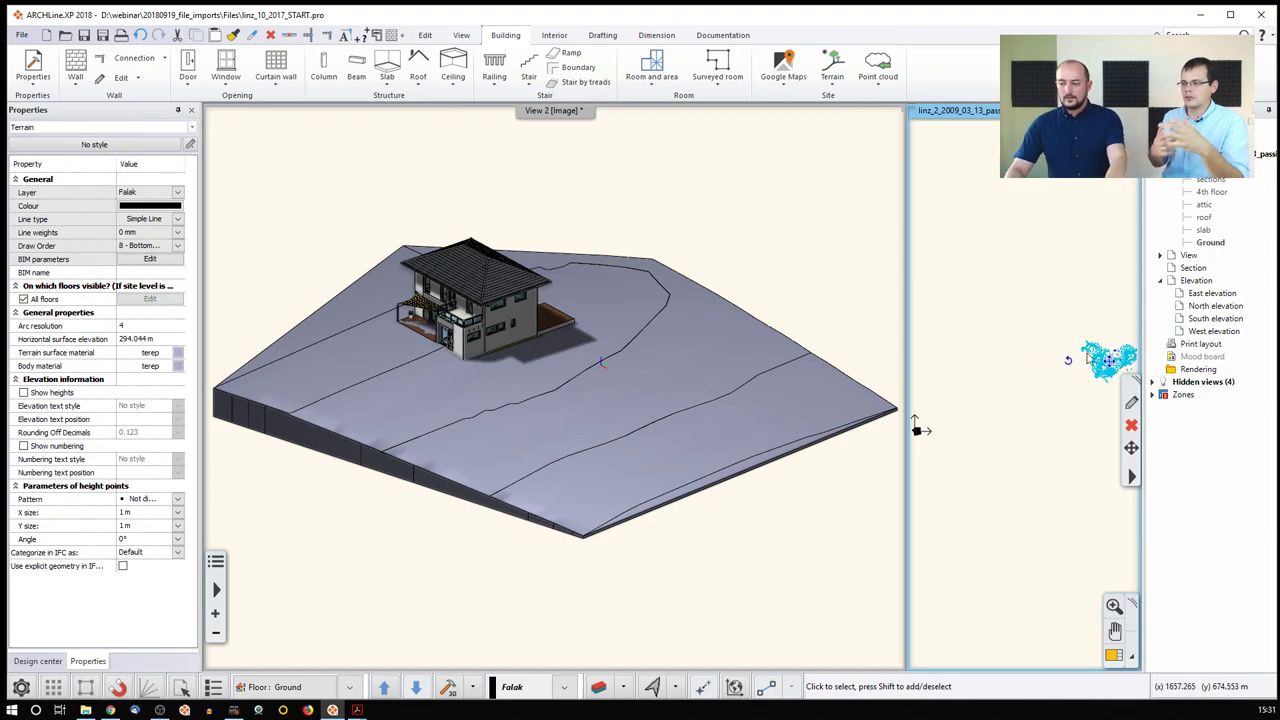
click(919, 425)
click(772, 299)
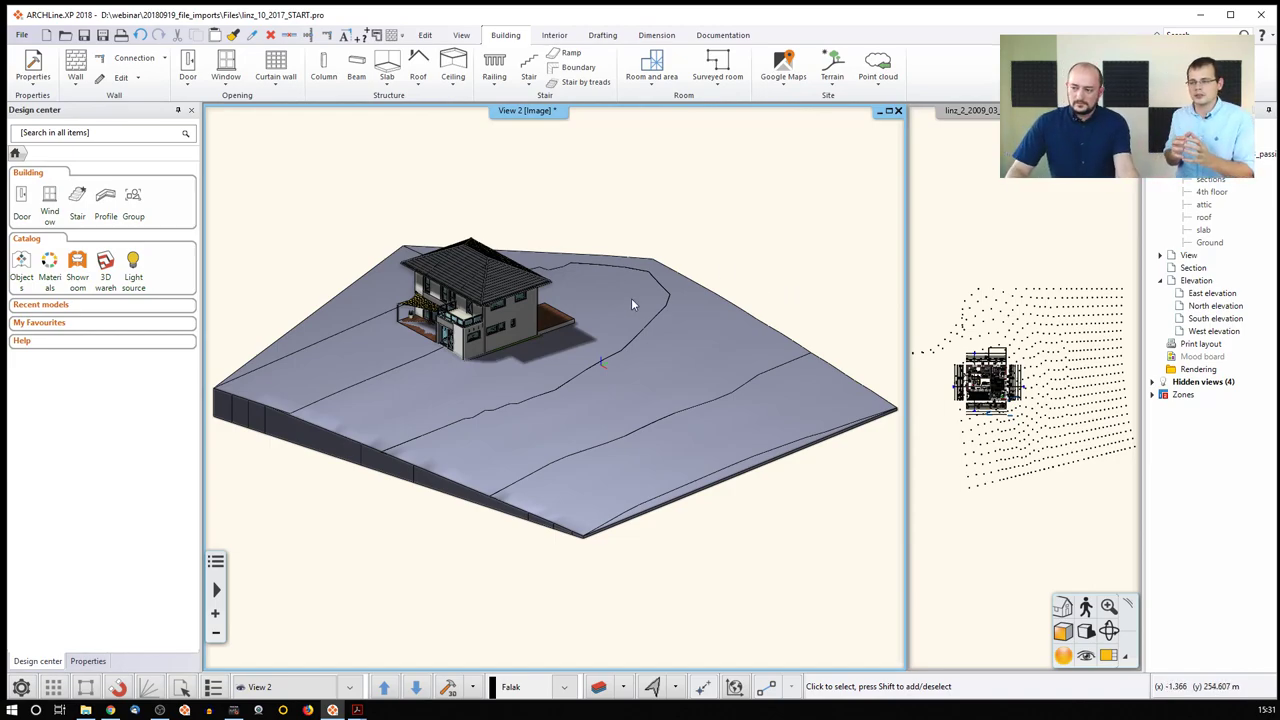
middle_drag(634, 297, 694, 352)
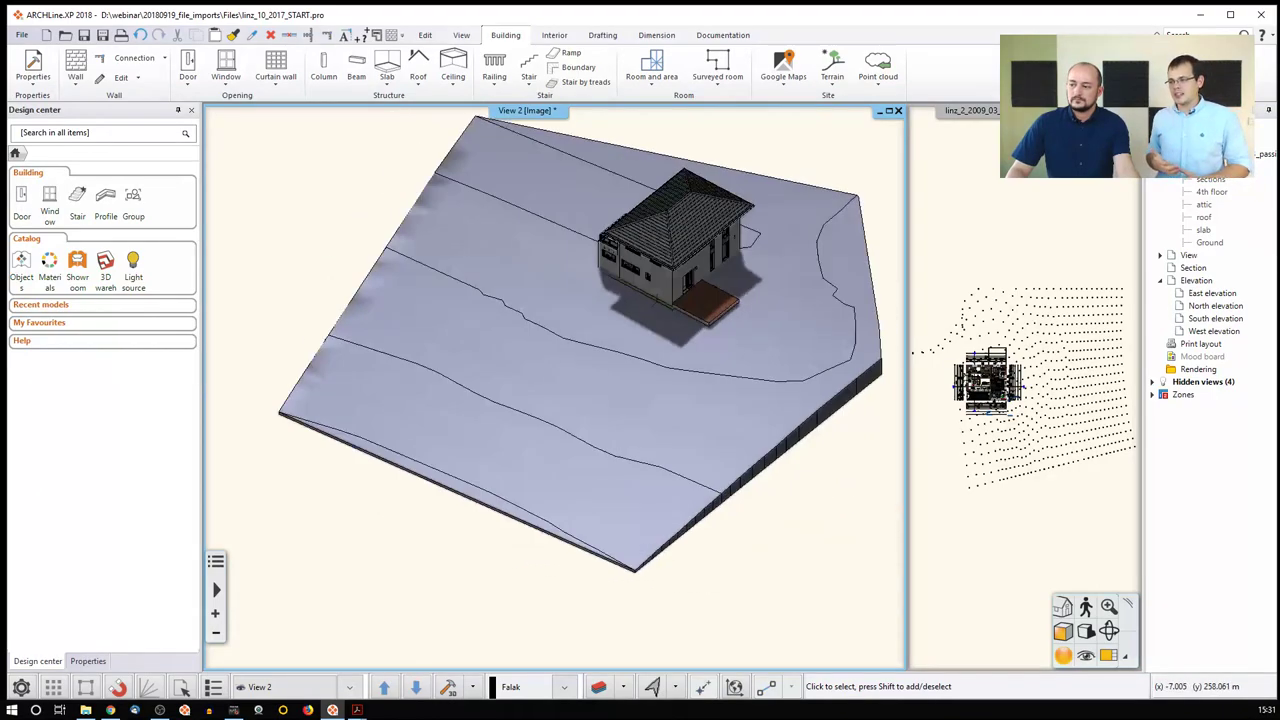
Delete the terrain beneath the house and orbit and zoom to inspect the house alone.
click(1056, 378)
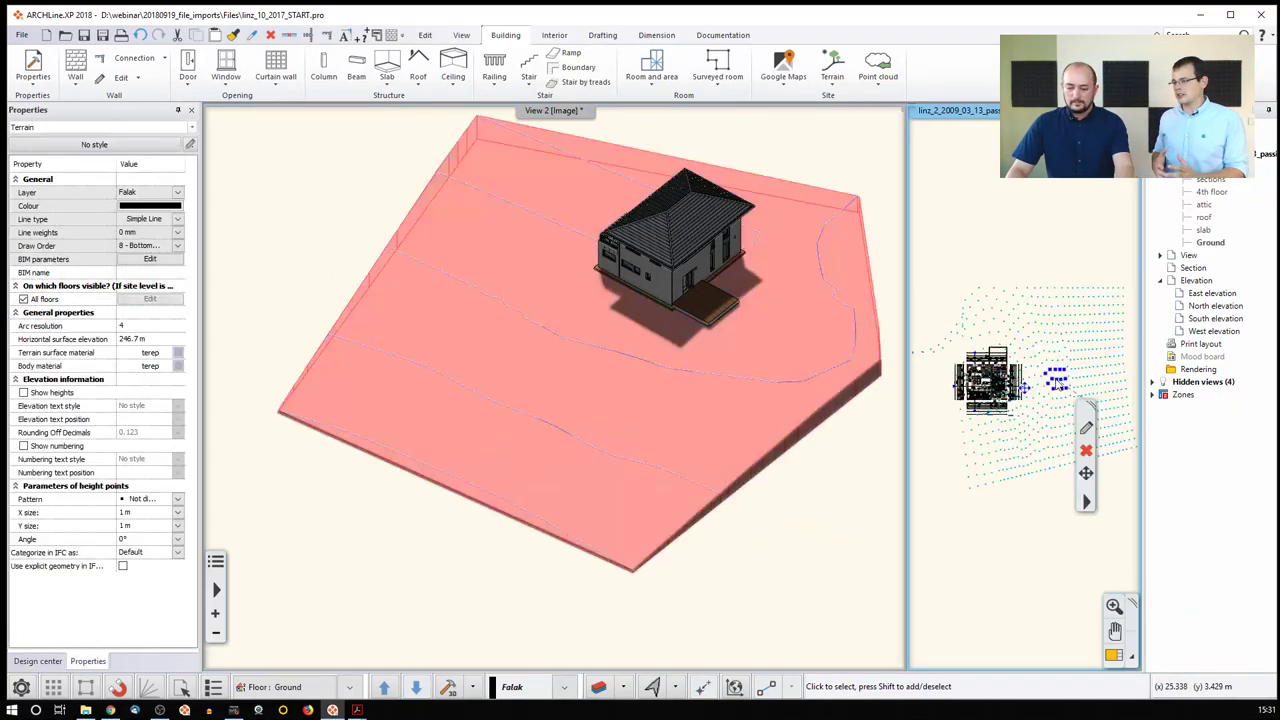
key(Delete)
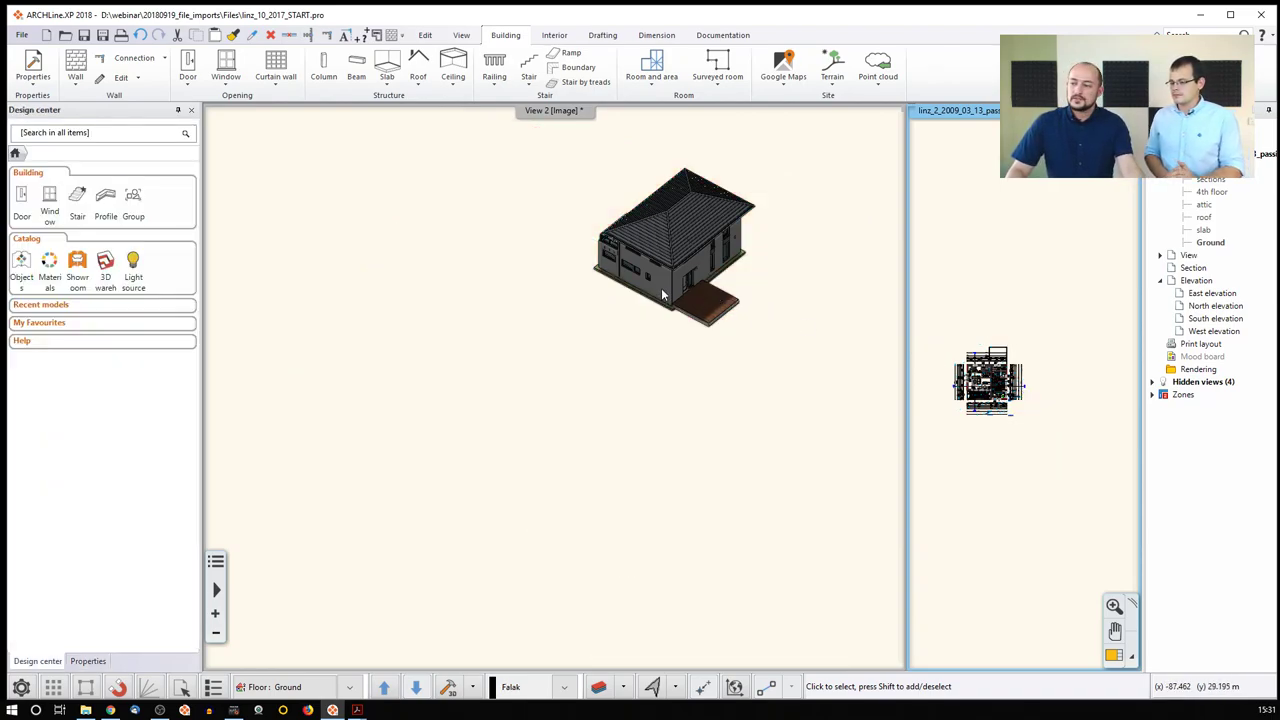
middle_drag(661, 288, 700, 300)
scroll(700, 300, up, 2)
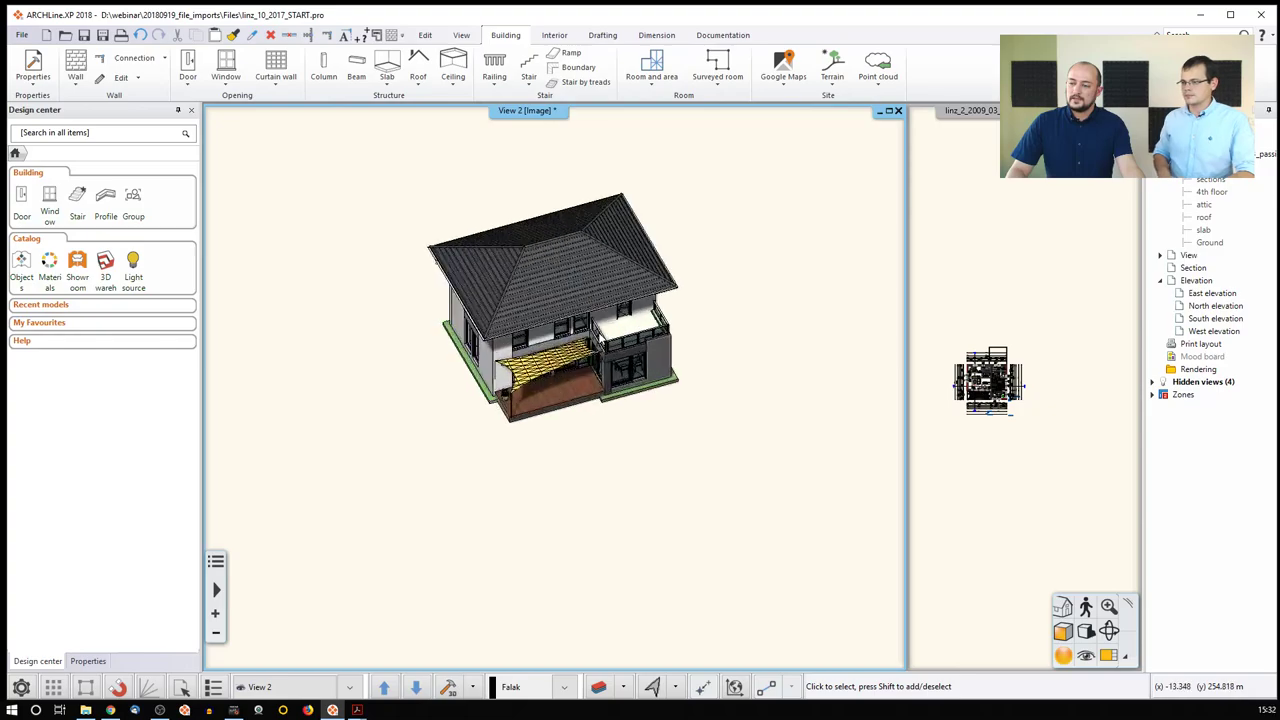
scroll(596, 362, up, 4)
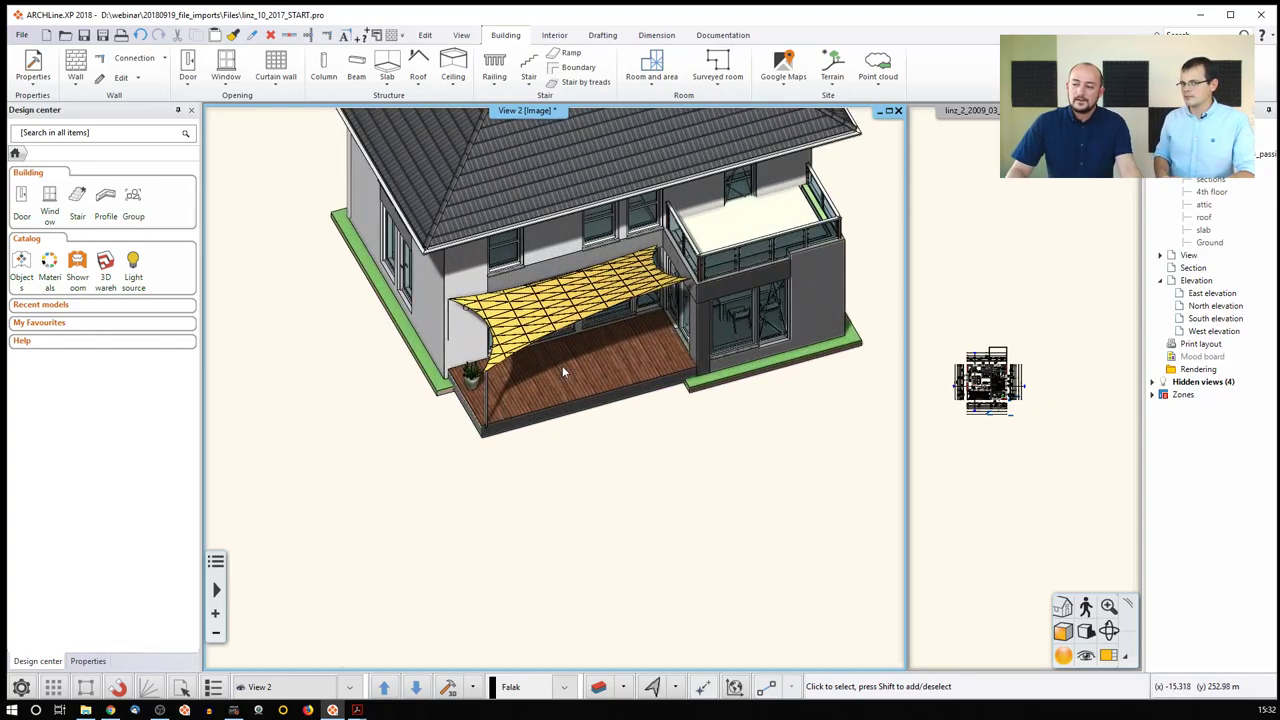
scroll(562, 370, down, 3)
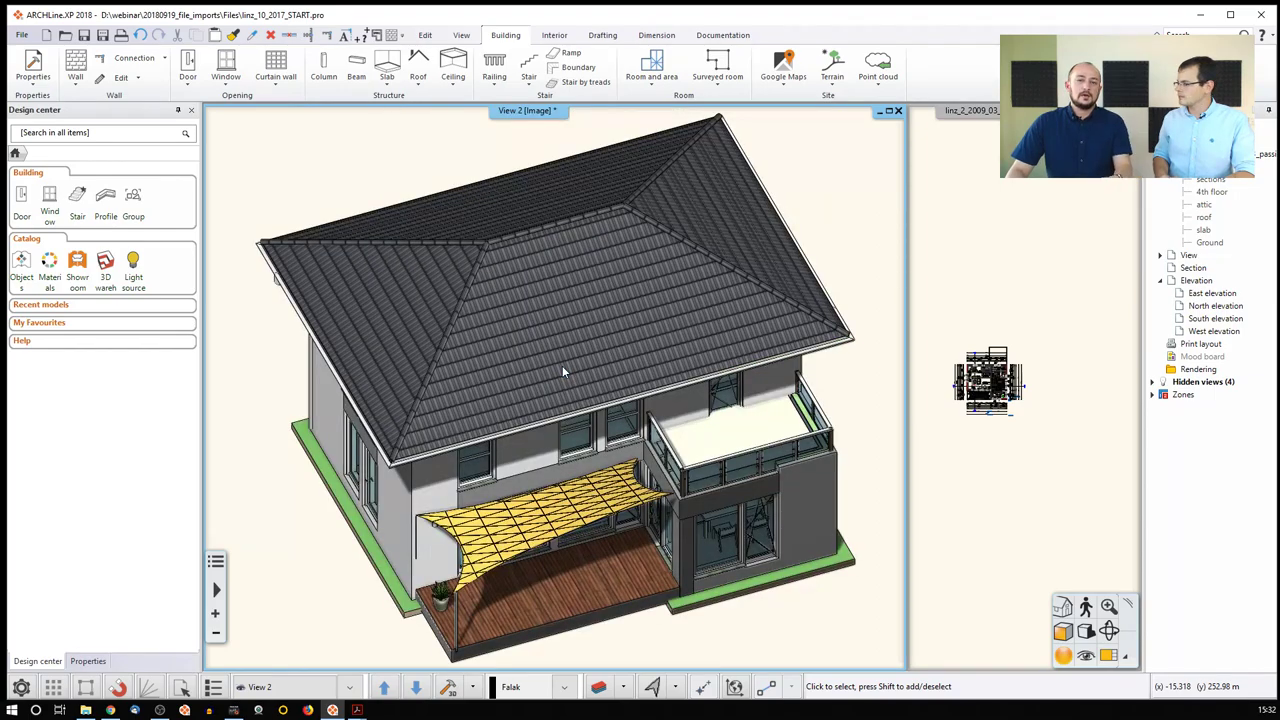
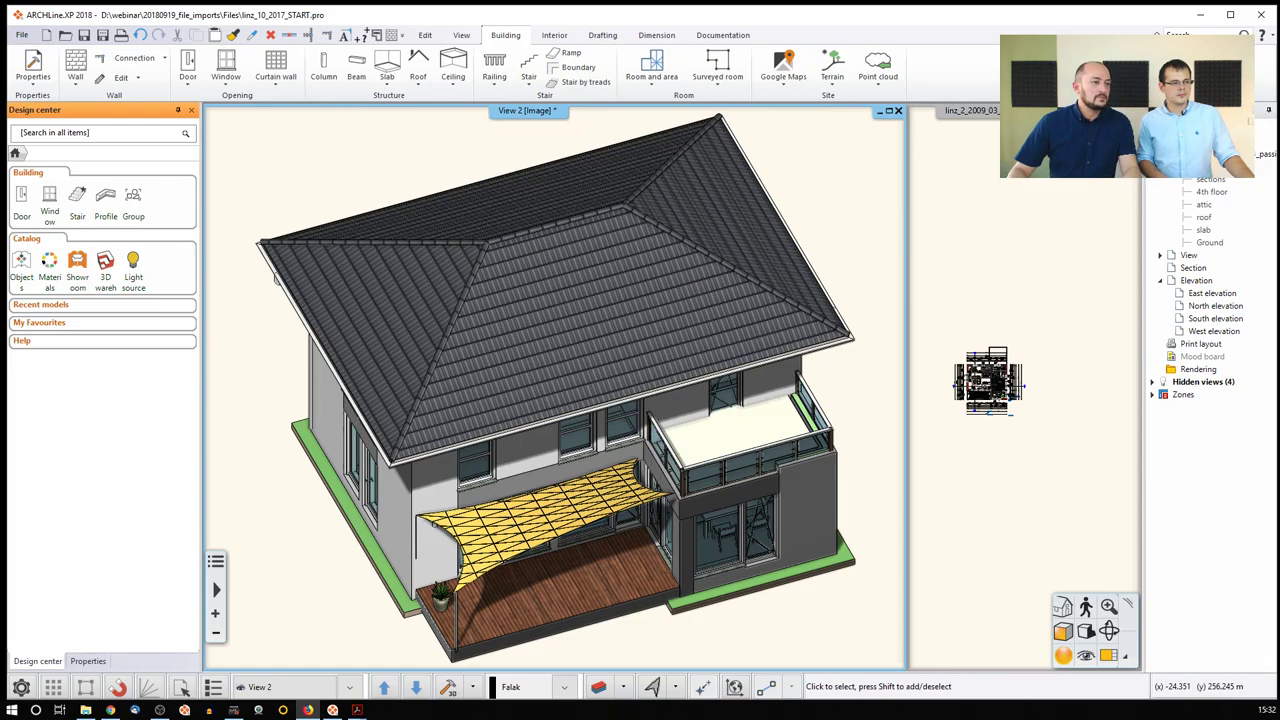
Copy the first herringbone pavement texture image from the Google Images results in Firefox.
key(alt+Tab)
drag(581, 50, 565, 36)
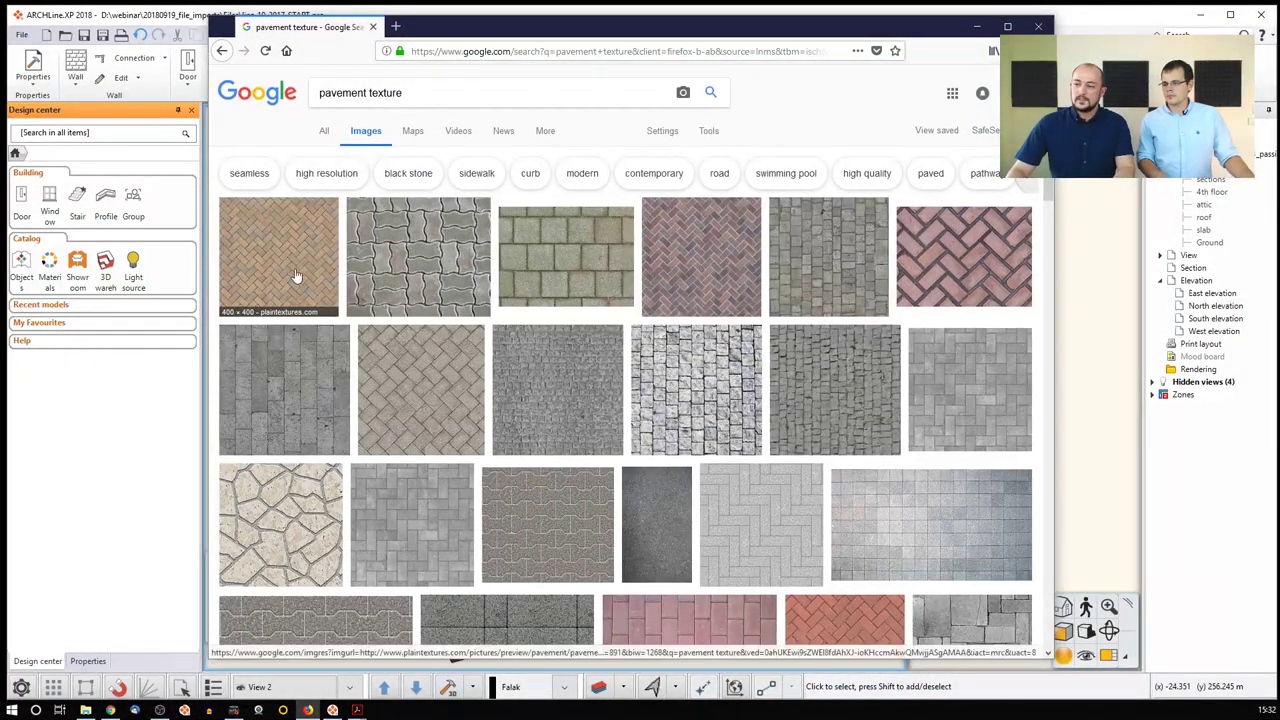
click(286, 251)
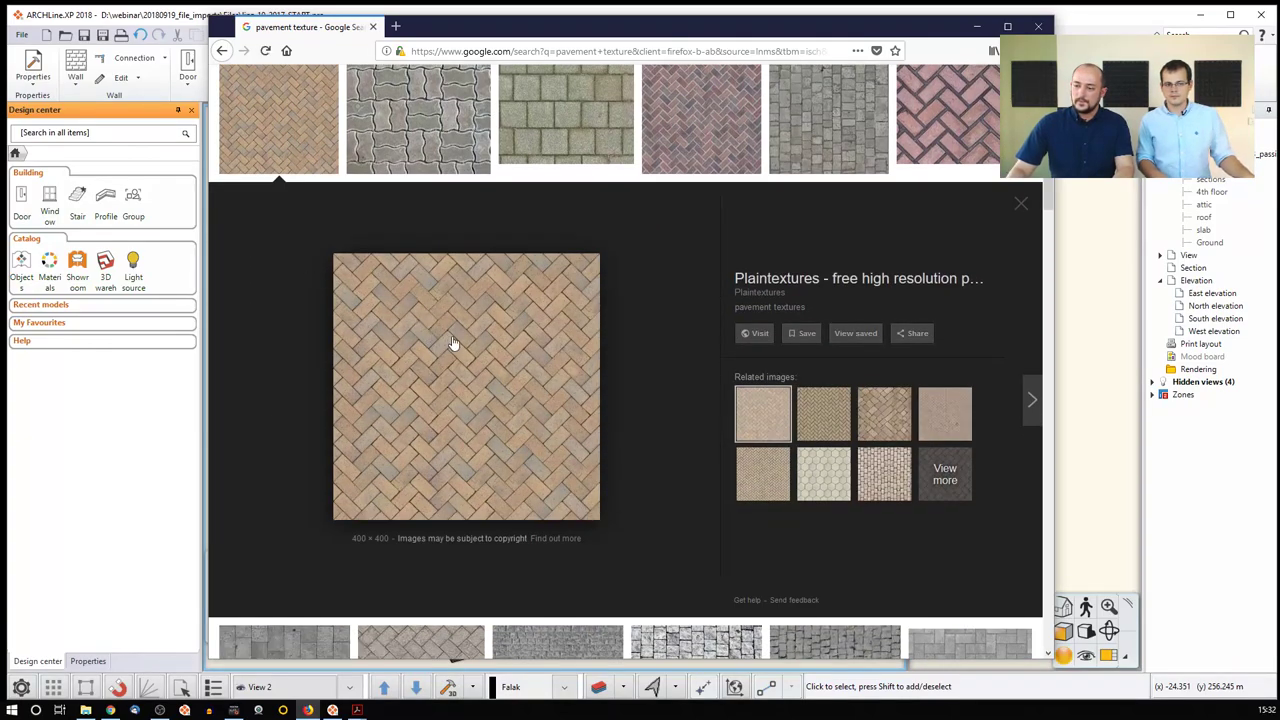
right_click(482, 363)
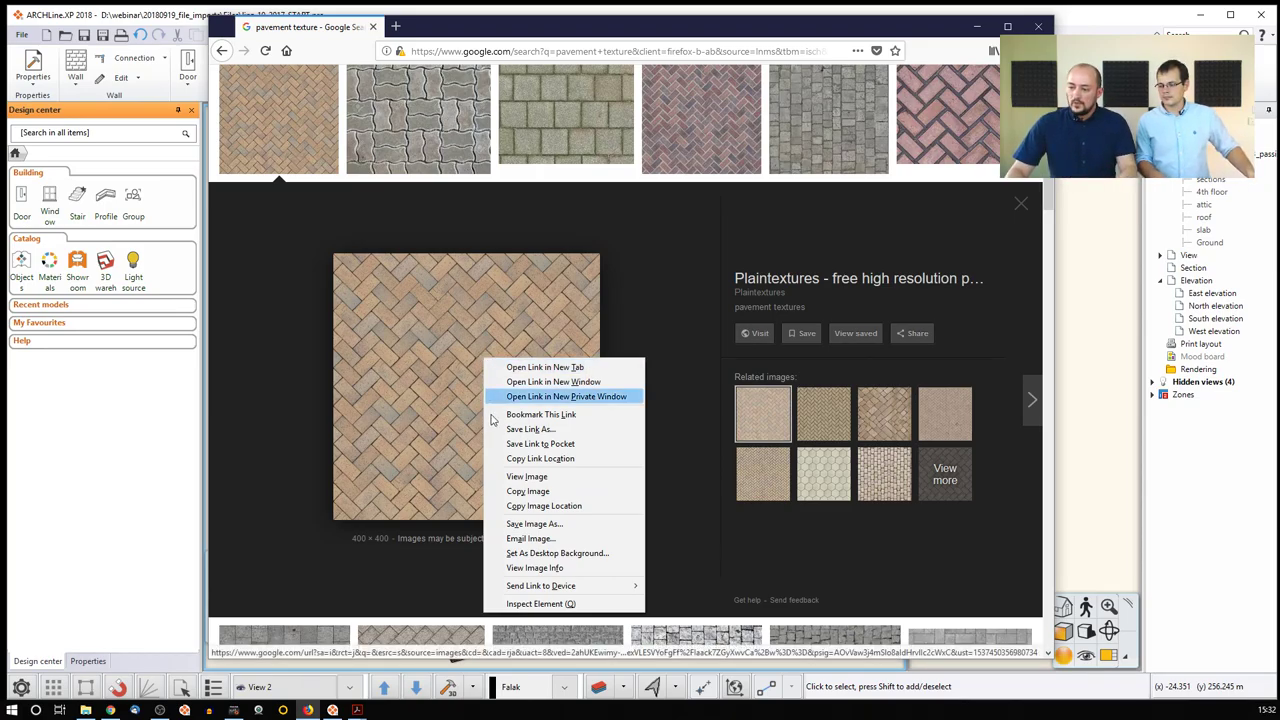
click(528, 491)
key(alt+Tab)
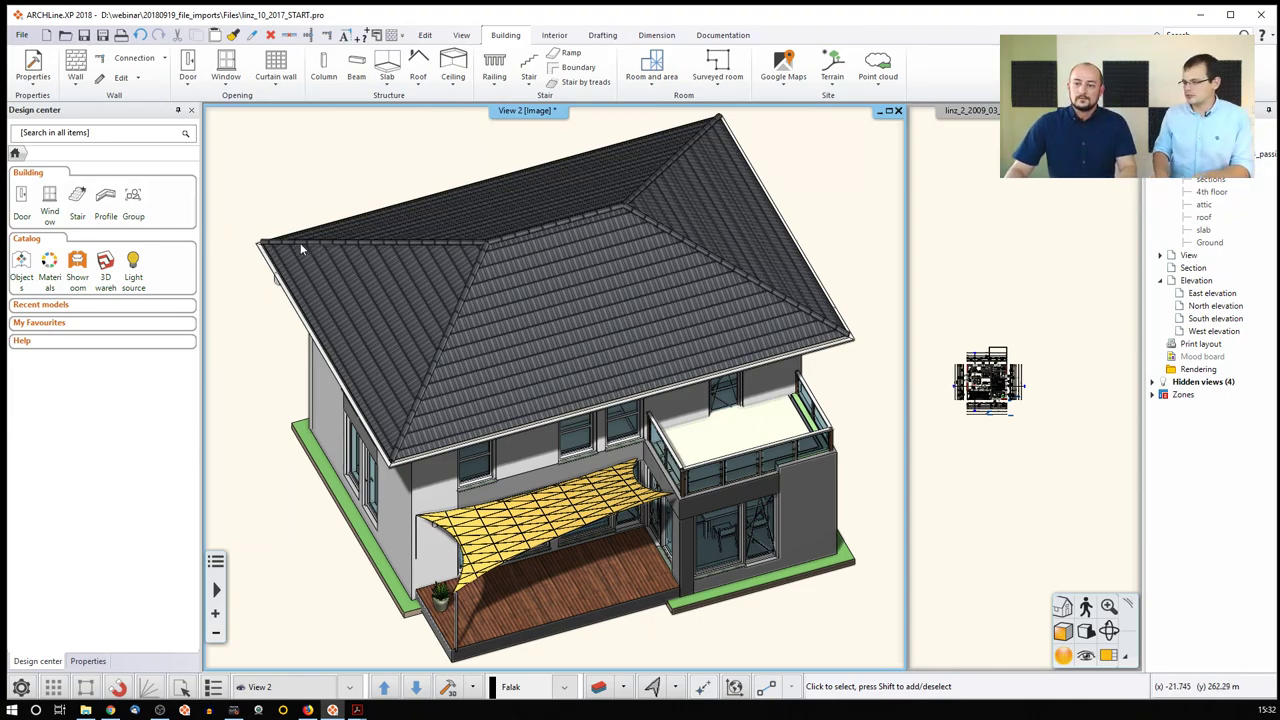
Create a new material from the gear menu in Design center's MY / Other materials.
click(49, 265)
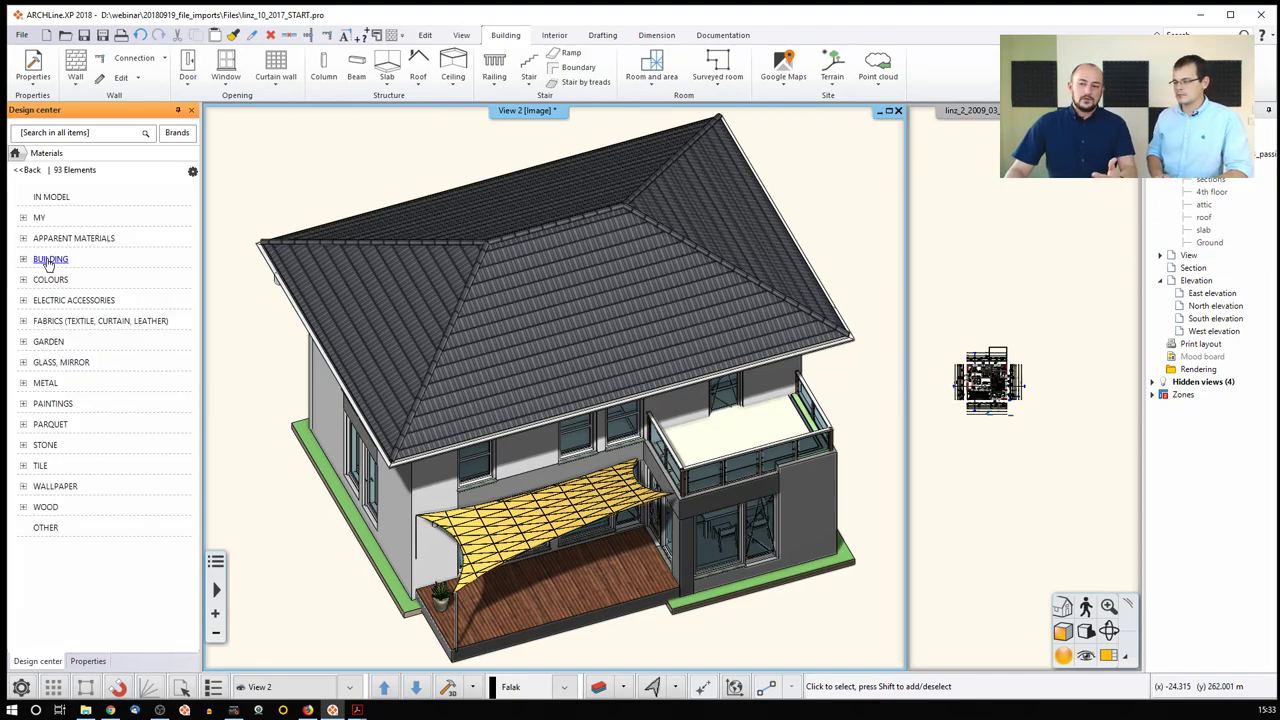
click(39, 218)
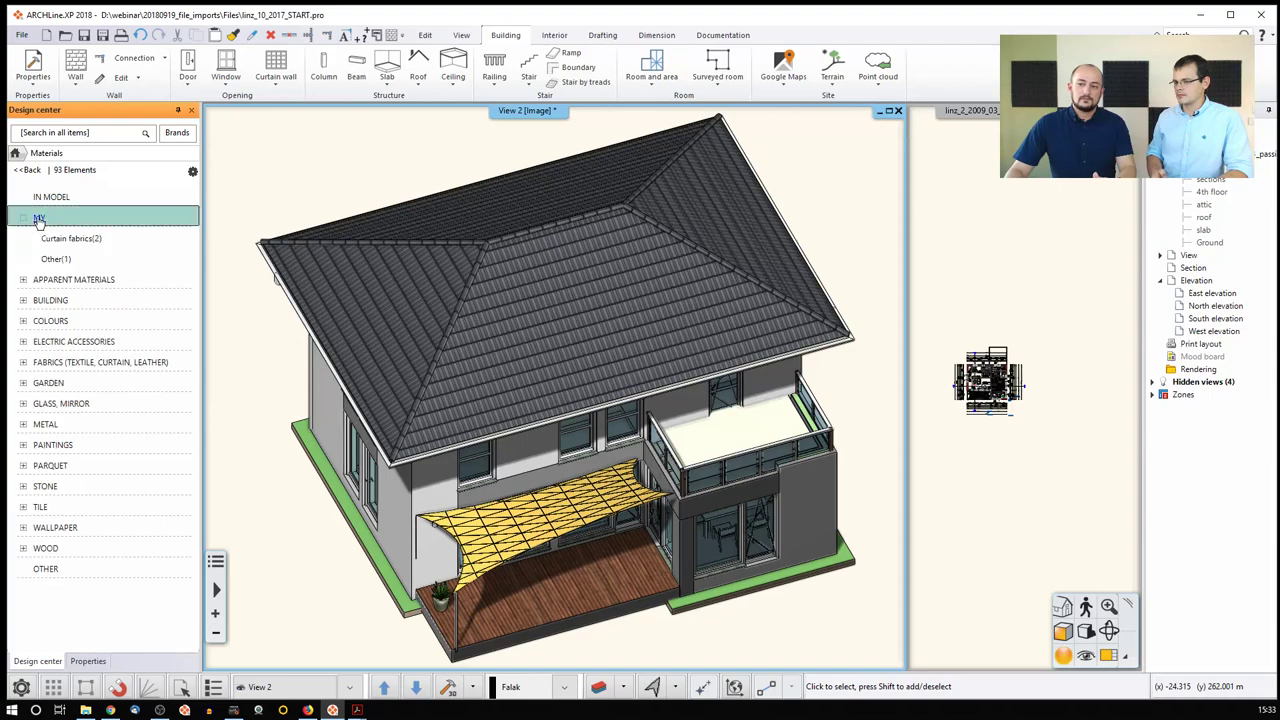
click(56, 259)
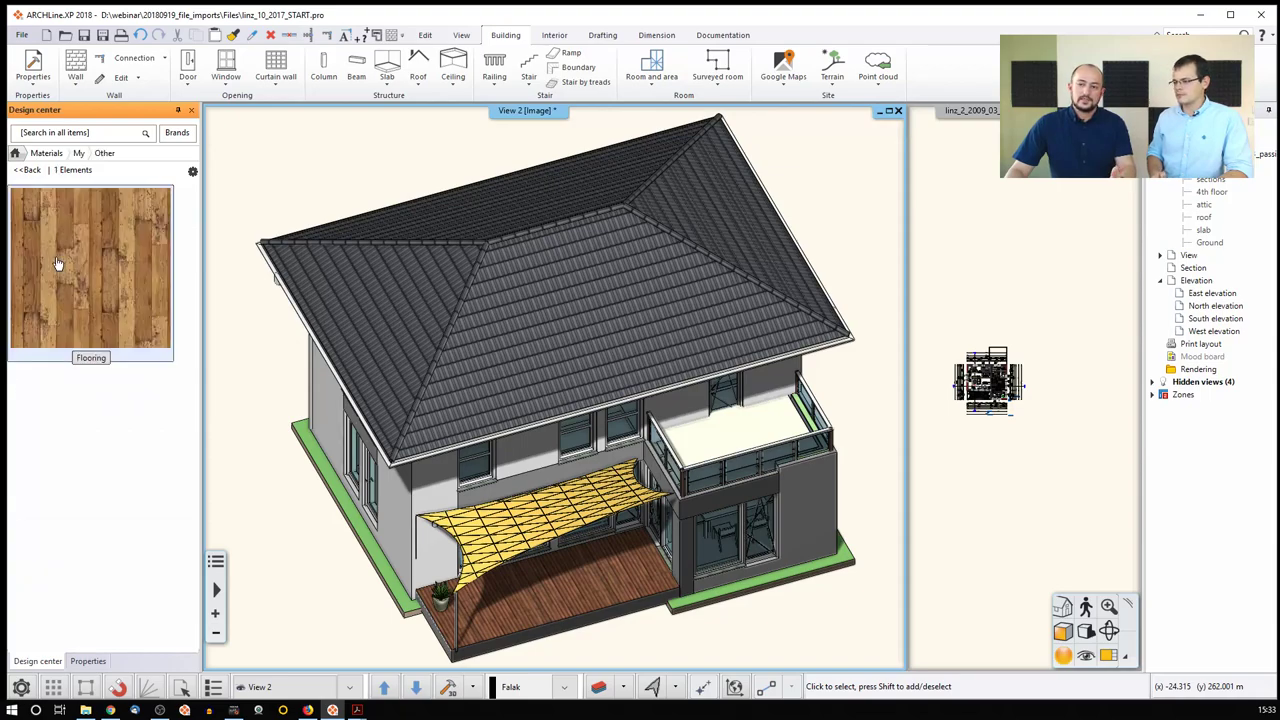
click(193, 172)
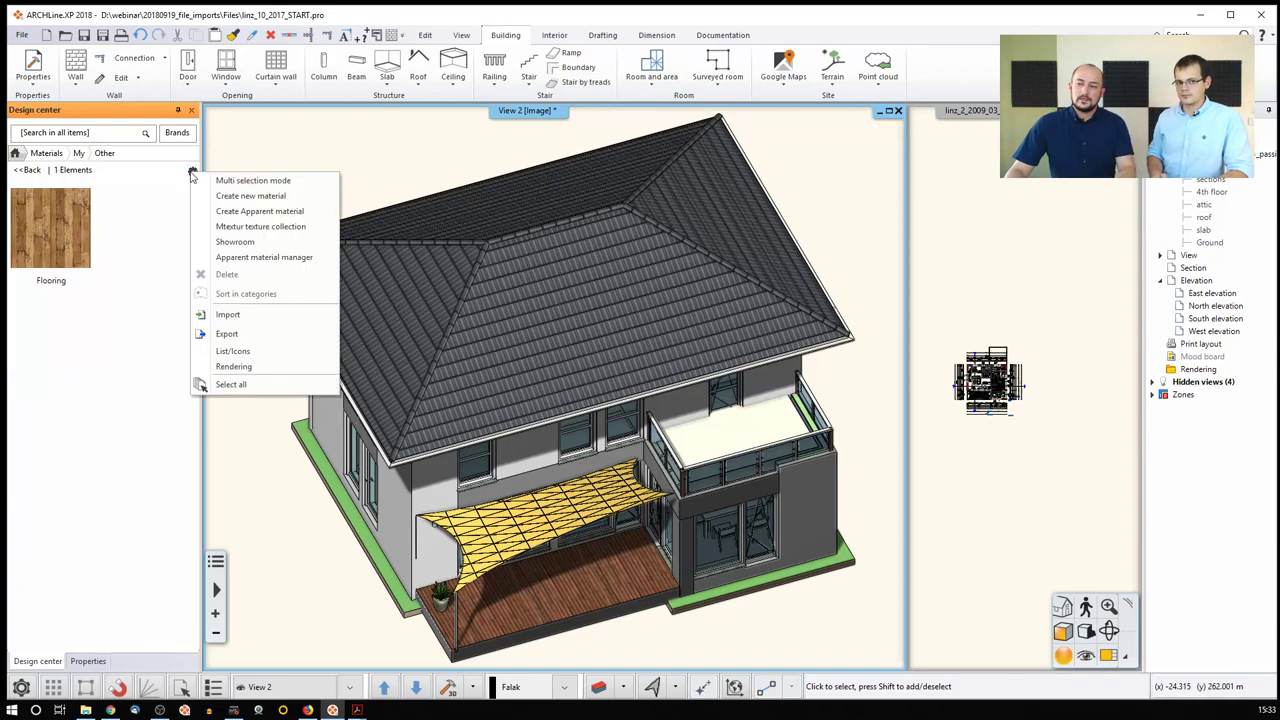
click(255, 200)
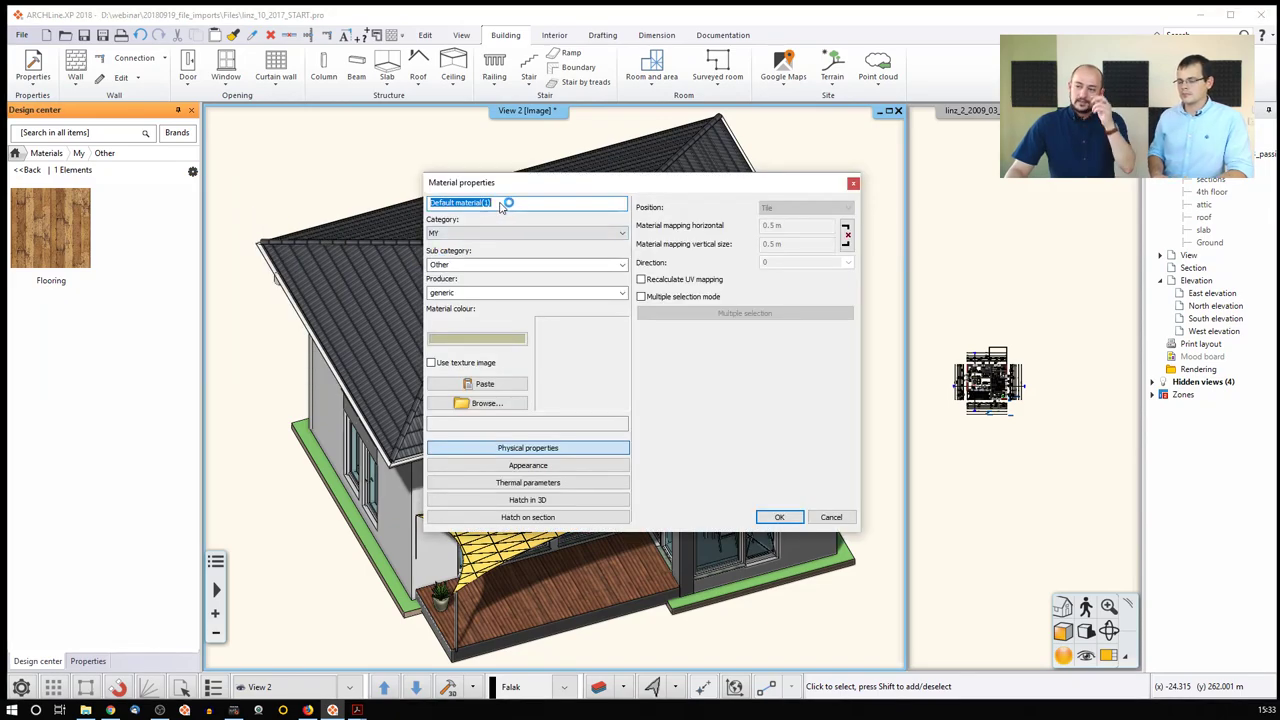
Paste the herringbone texture, tile it 2 m × 2 m, and save it as 'Pavement 001'.
click(501, 391)
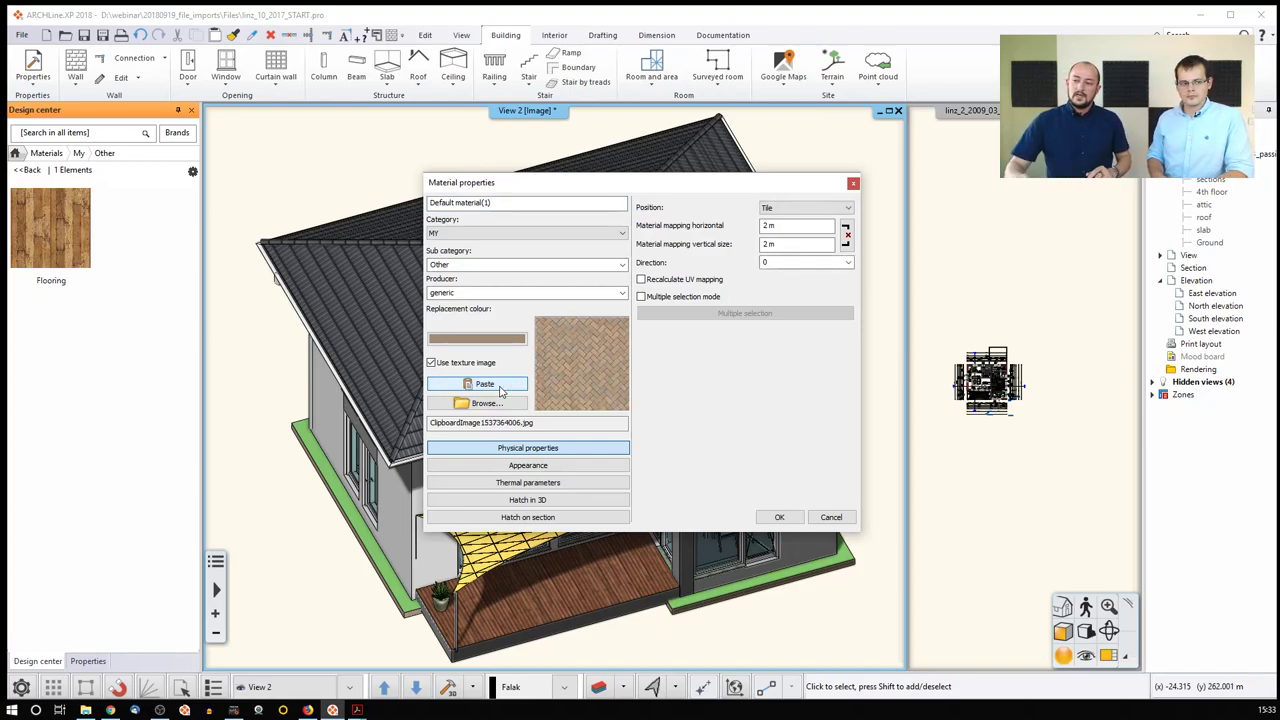
click(776, 228)
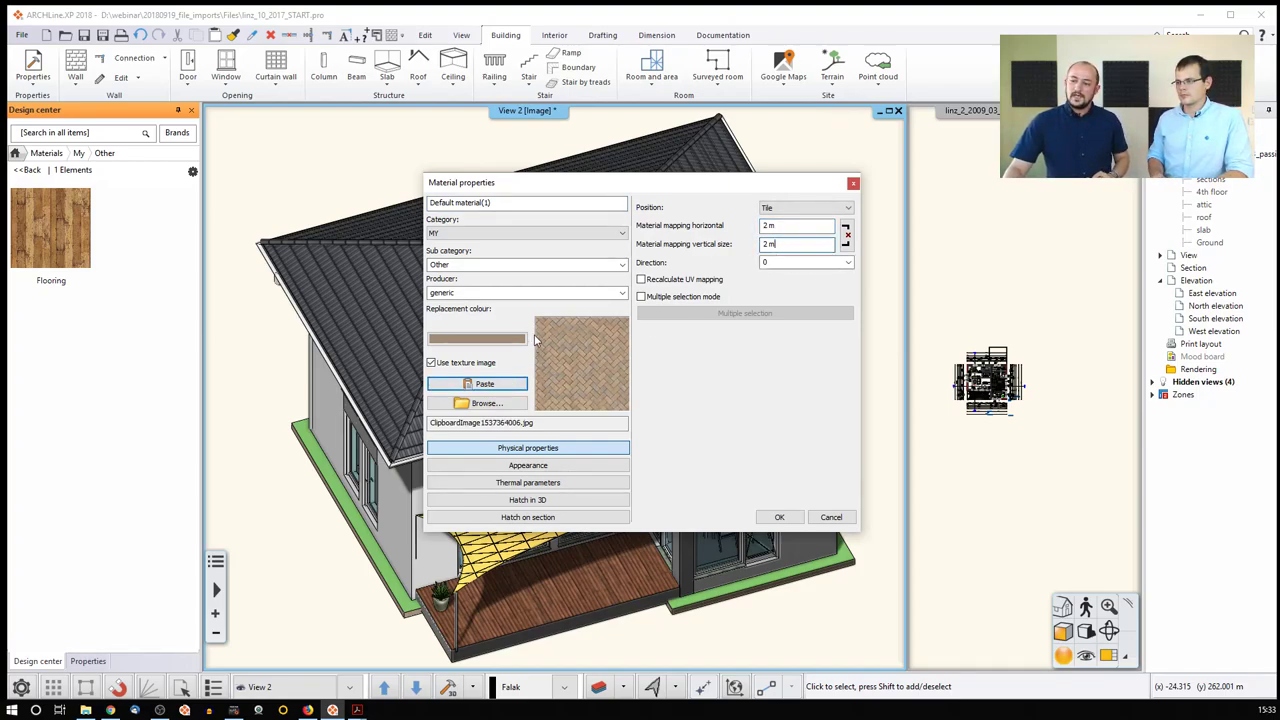
click(528, 465)
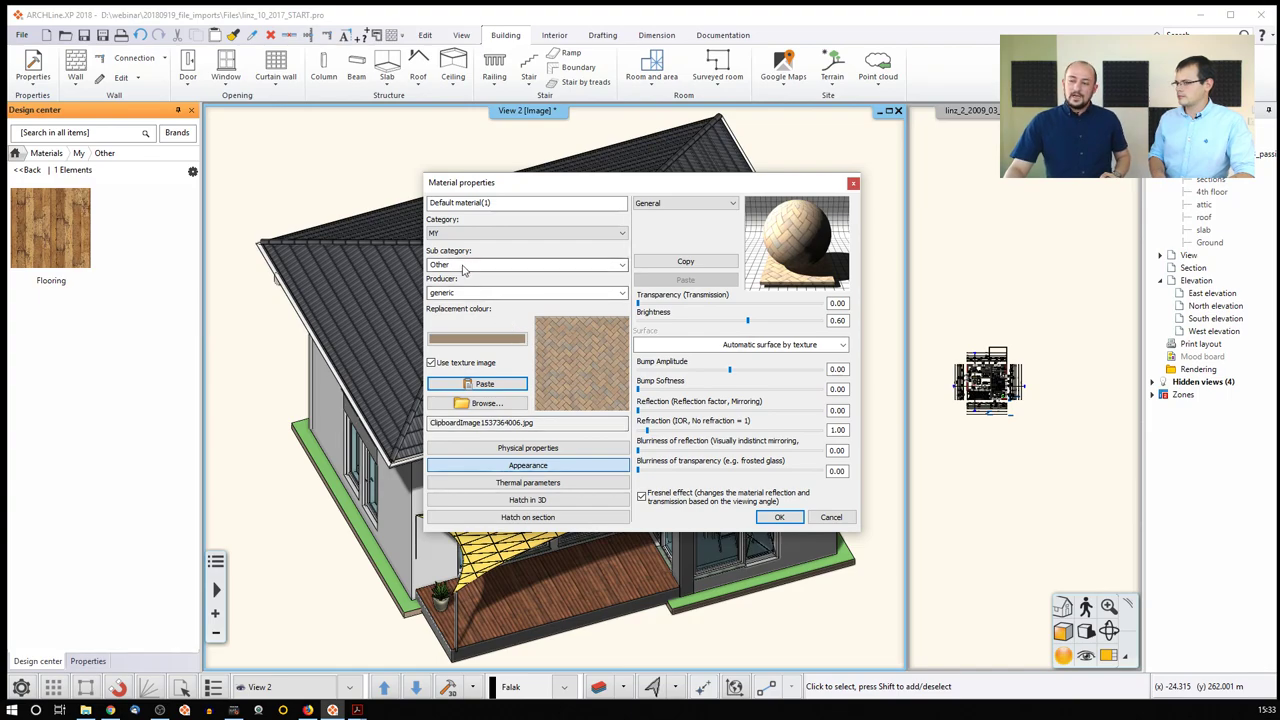
drag(494, 203, 425, 204)
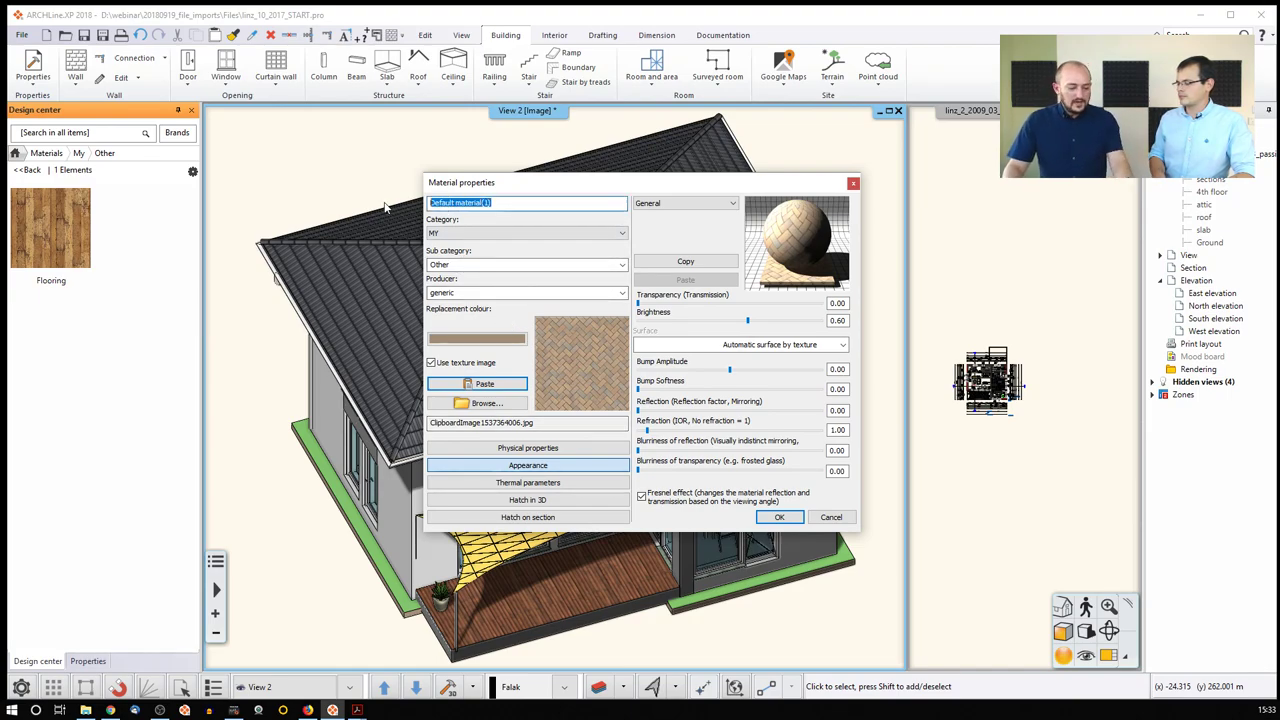
text(Paveme)
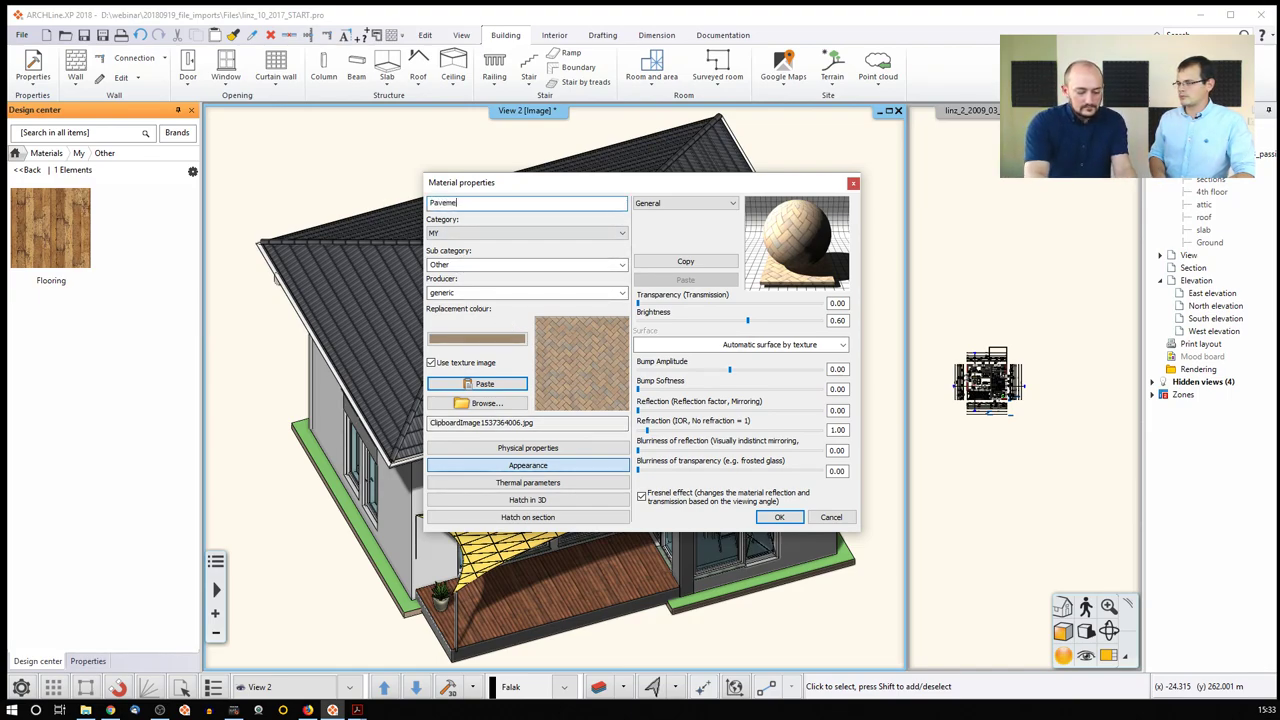
text(nt 001)
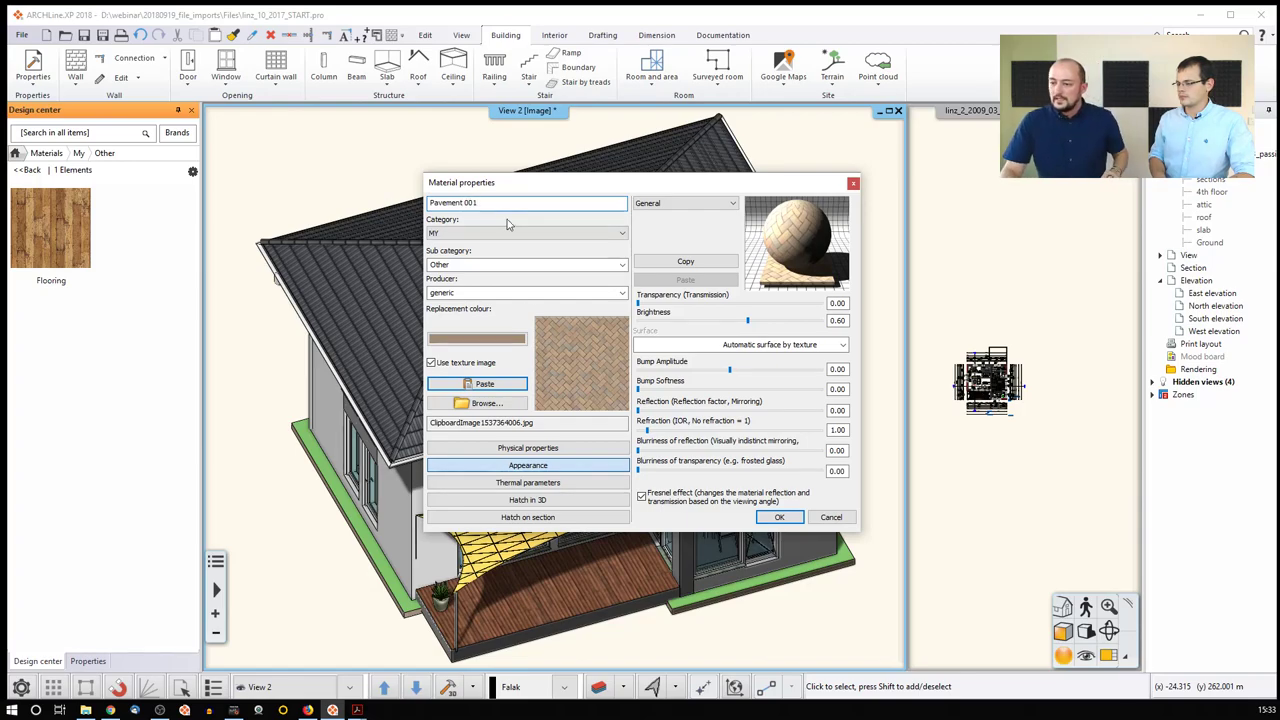
click(779, 517)
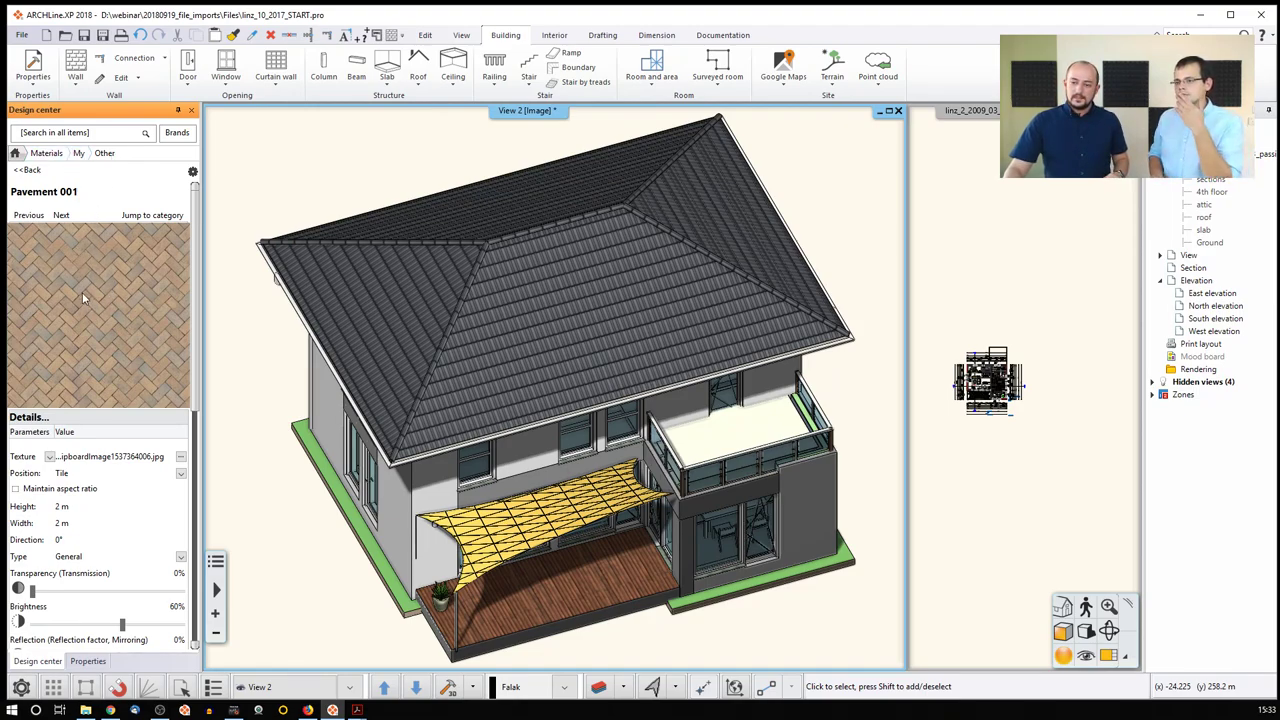
Replace the terrace floor's wooden finish with Pavement 001, then return Design center to its start page.
drag(82, 292, 567, 593)
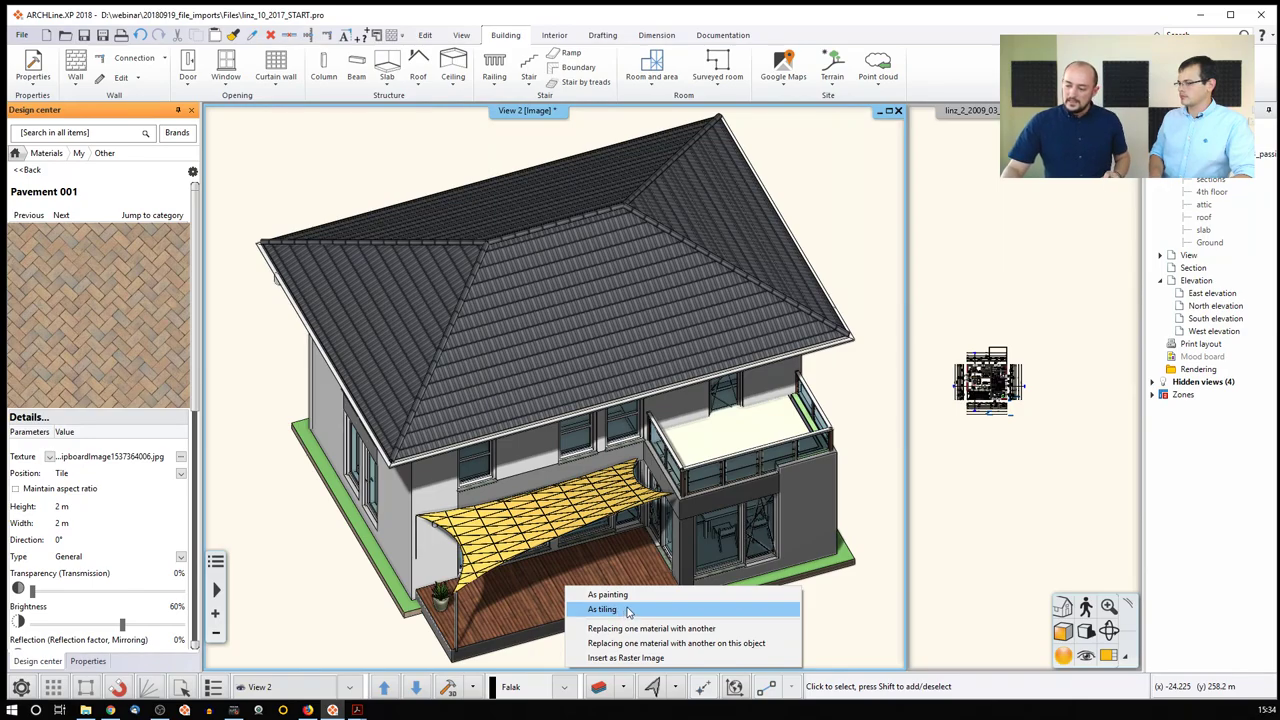
click(632, 648)
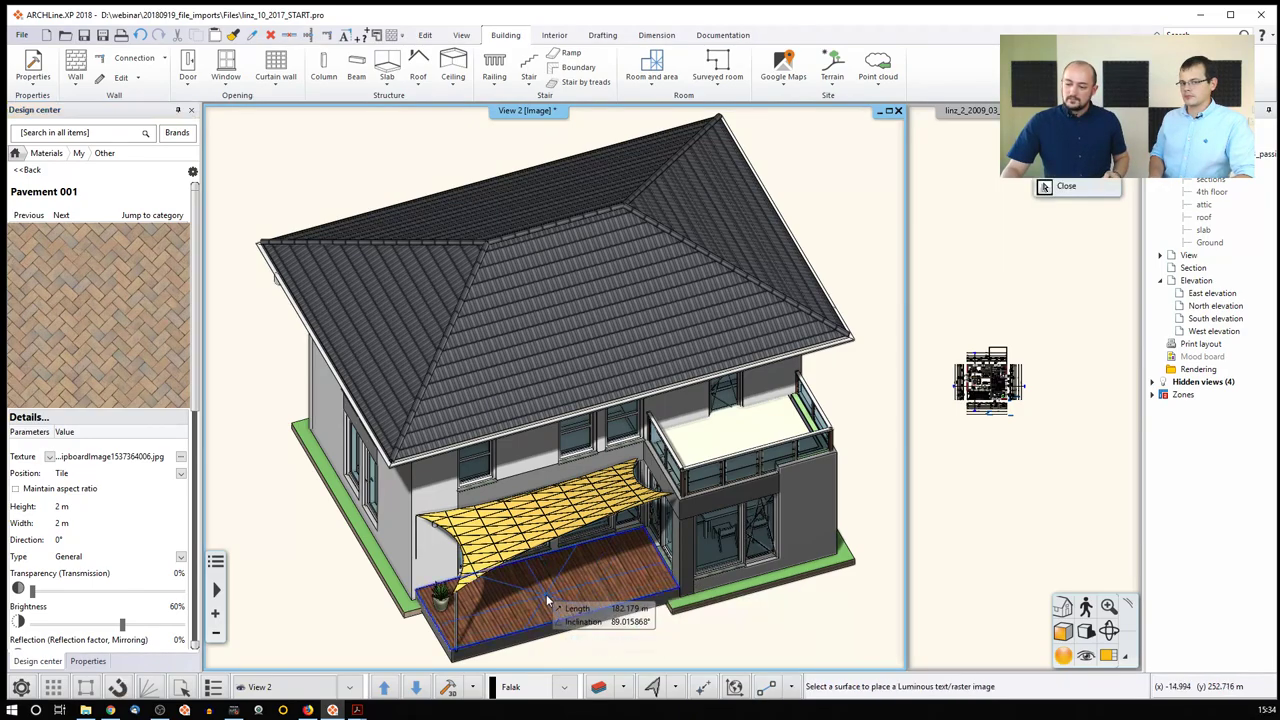
scroll(540, 560, up, 3)
scroll(541, 559, up, 3)
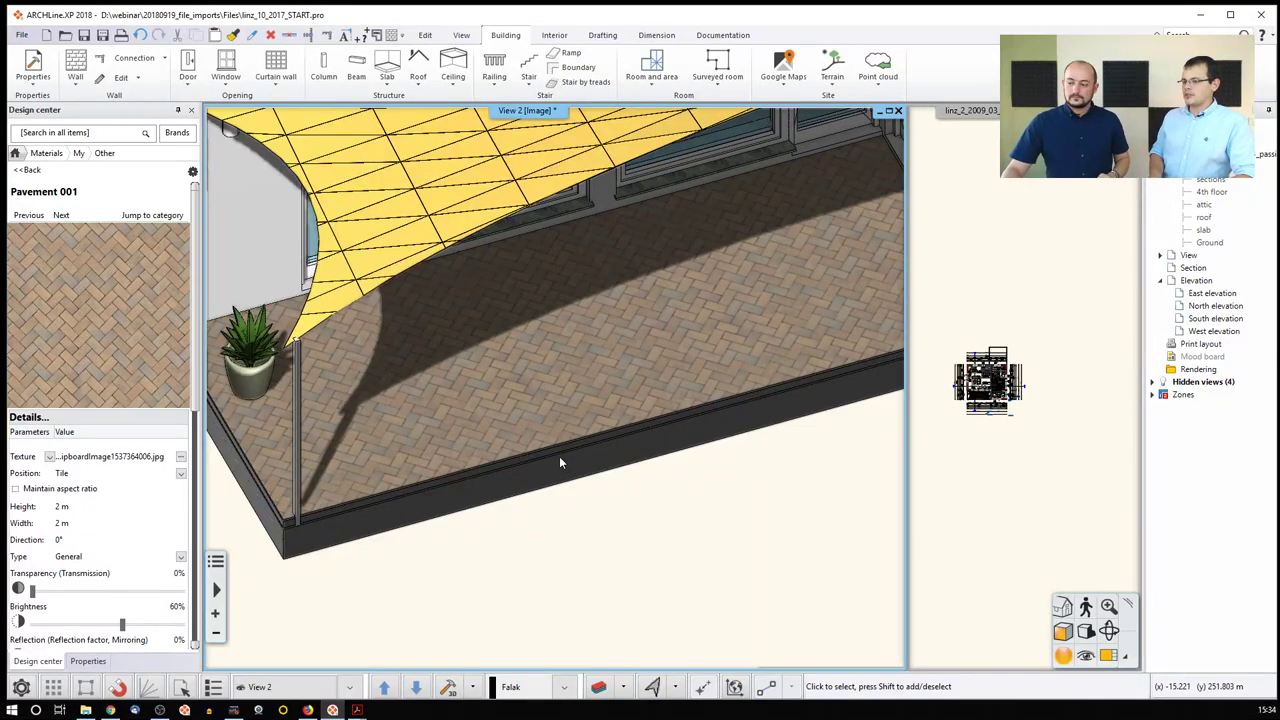
scroll(559, 457, down, 6)
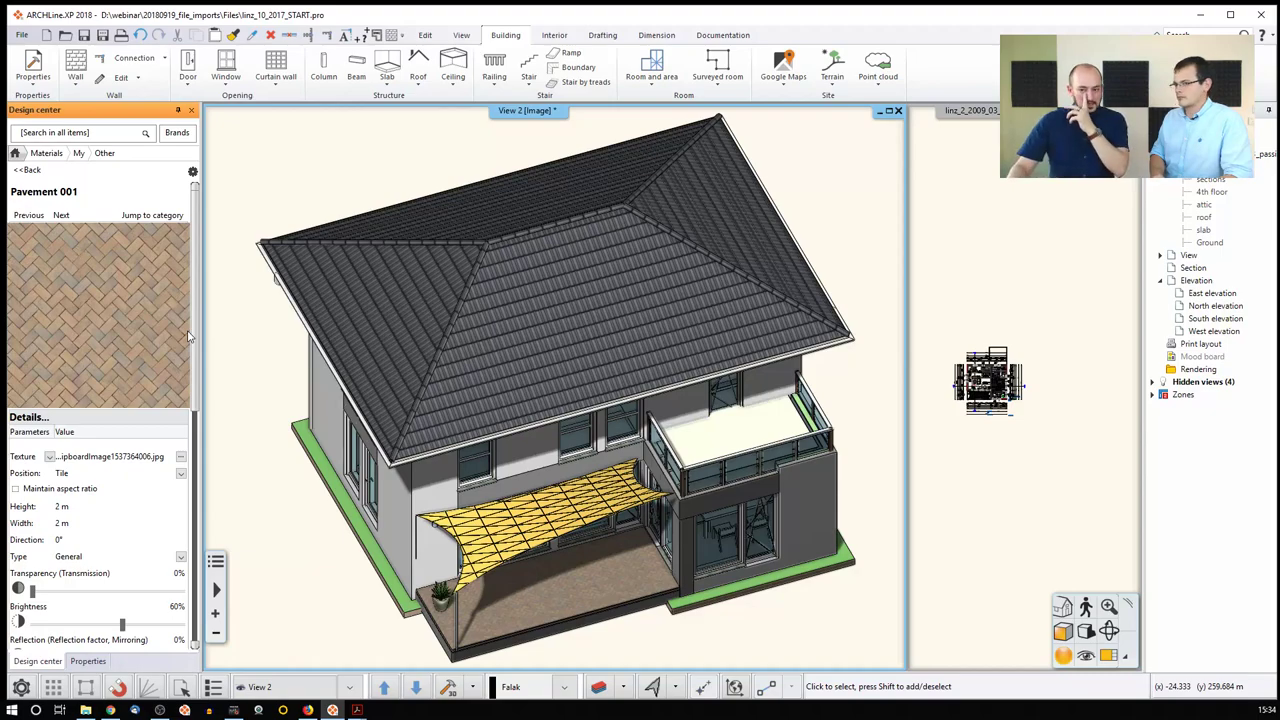
click(15, 153)
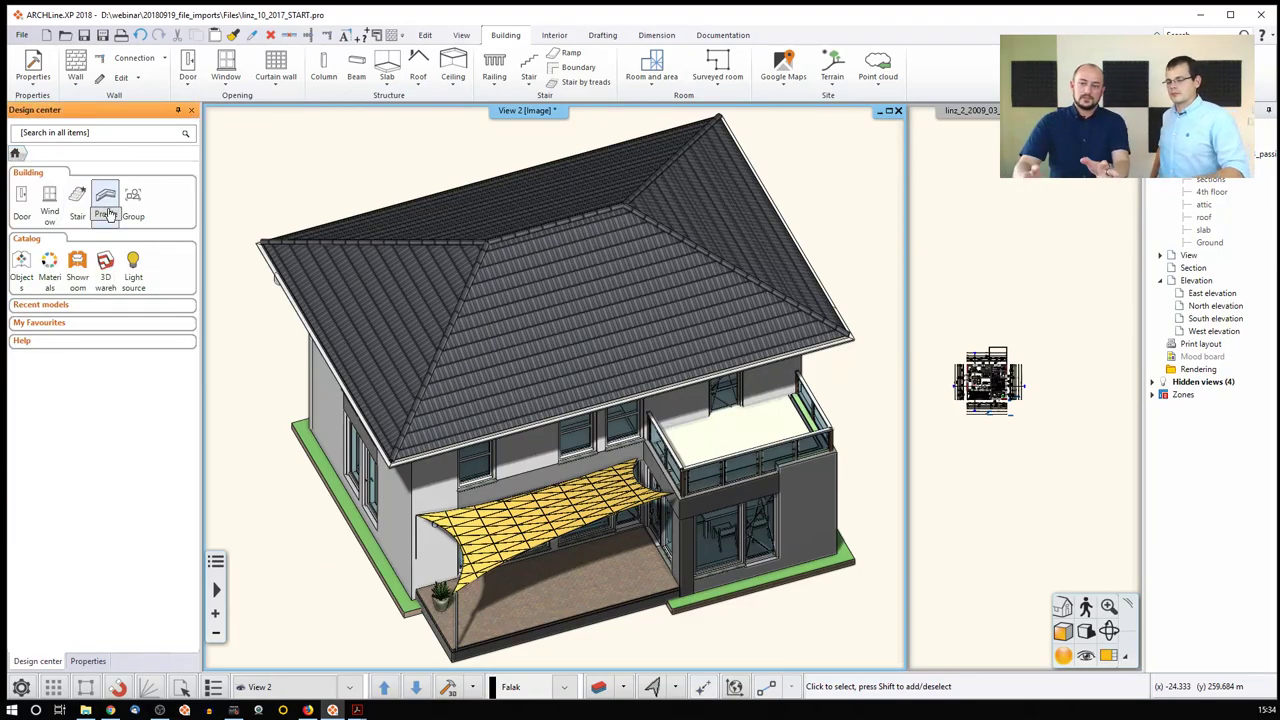
Drag Interior_scan_eng.jpg from the Files > Images folder into Design center as a new material.
click(88, 710)
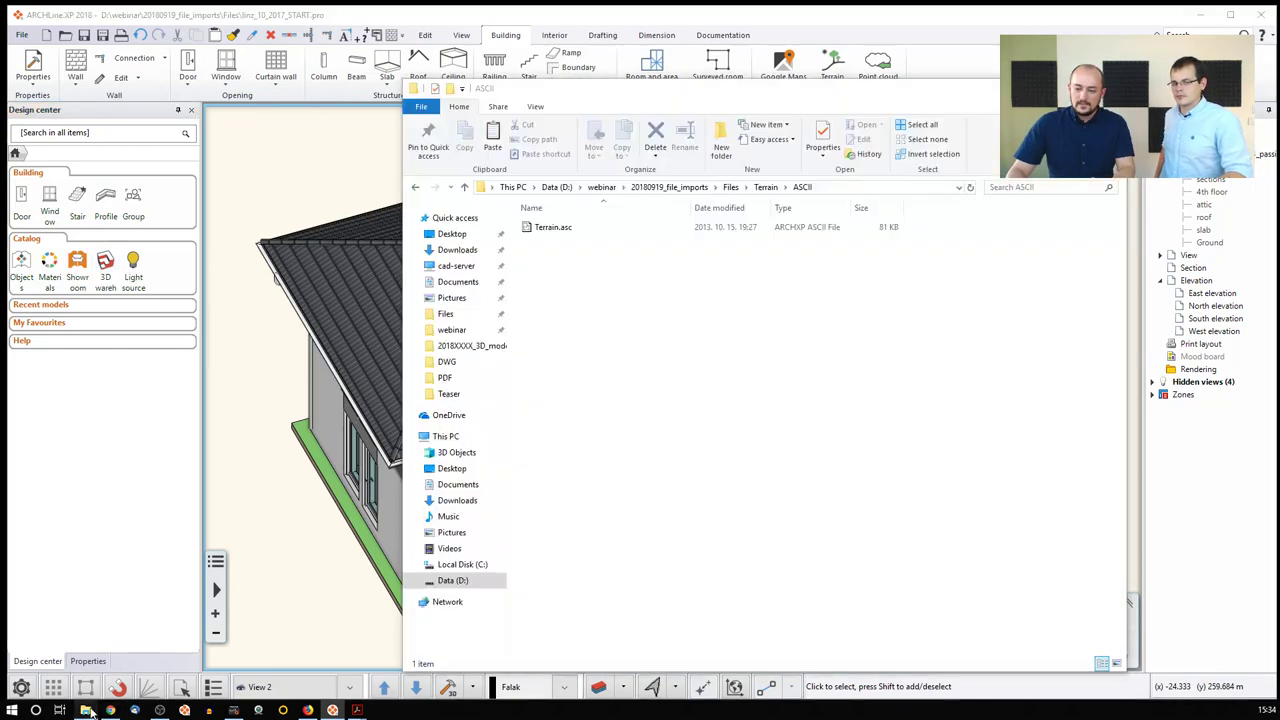
click(731, 188)
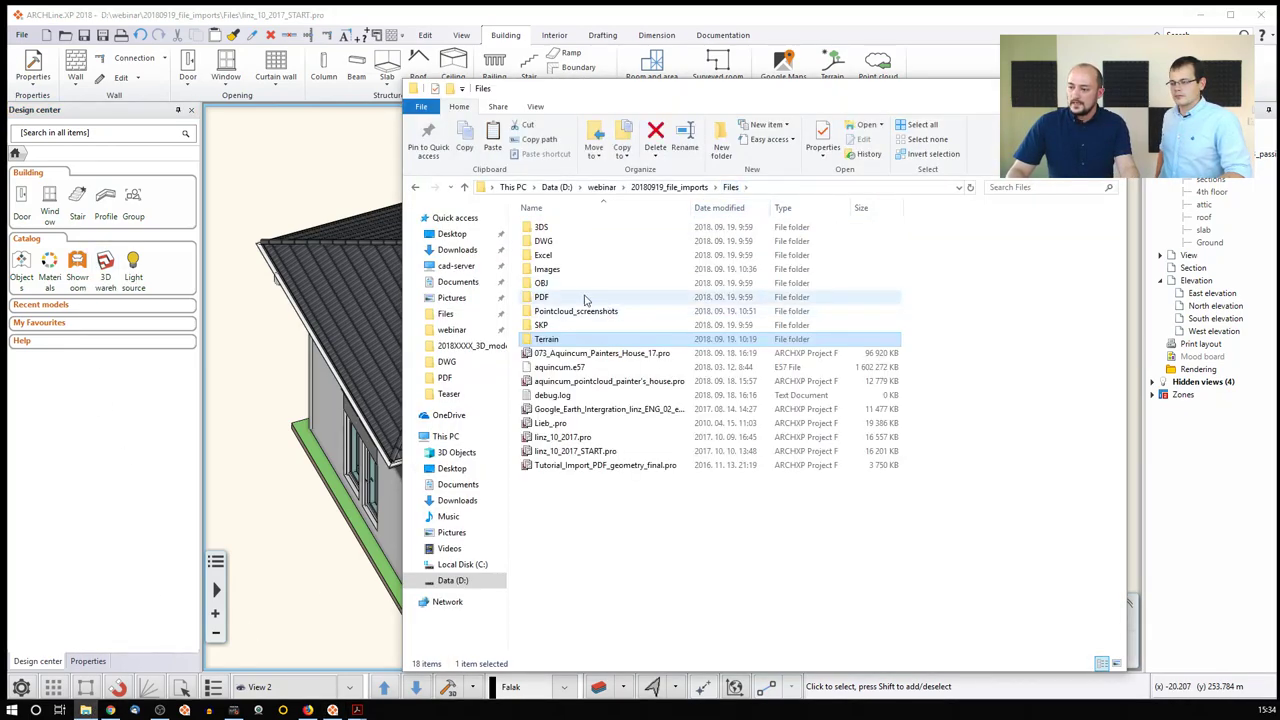
double_click(560, 272)
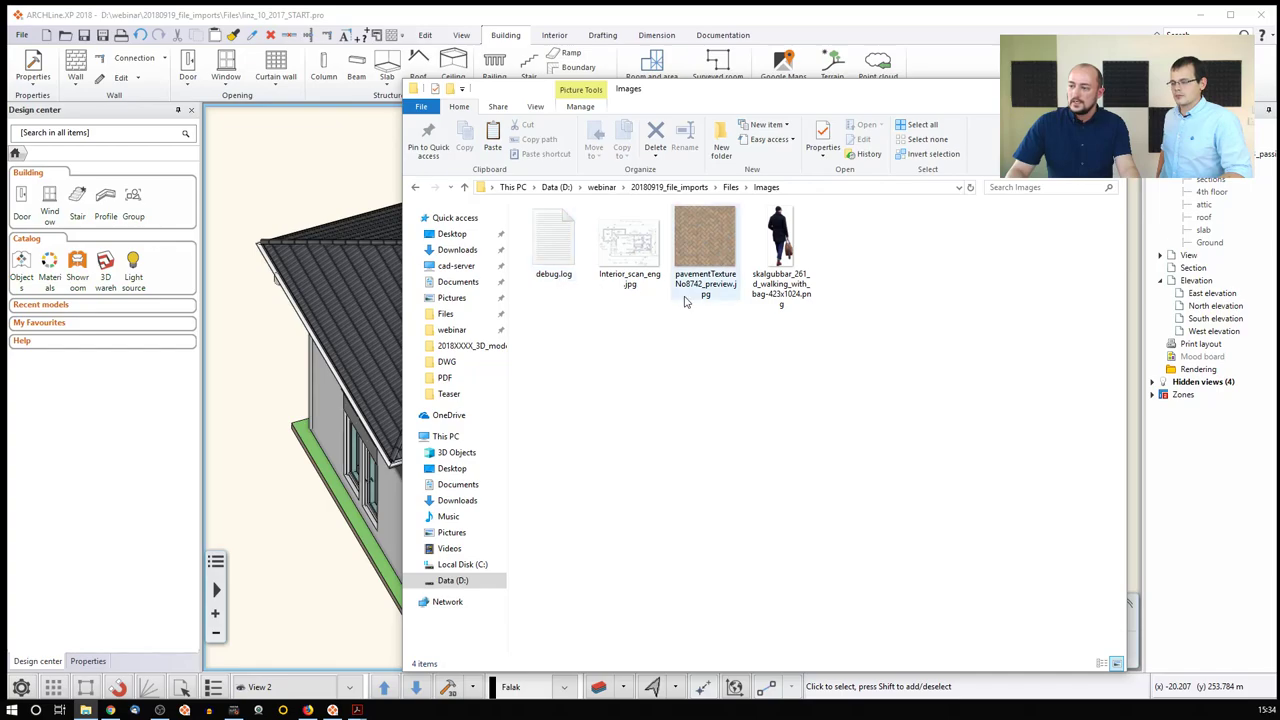
click(630, 245)
ctrl+drag(704, 262, 87, 337)
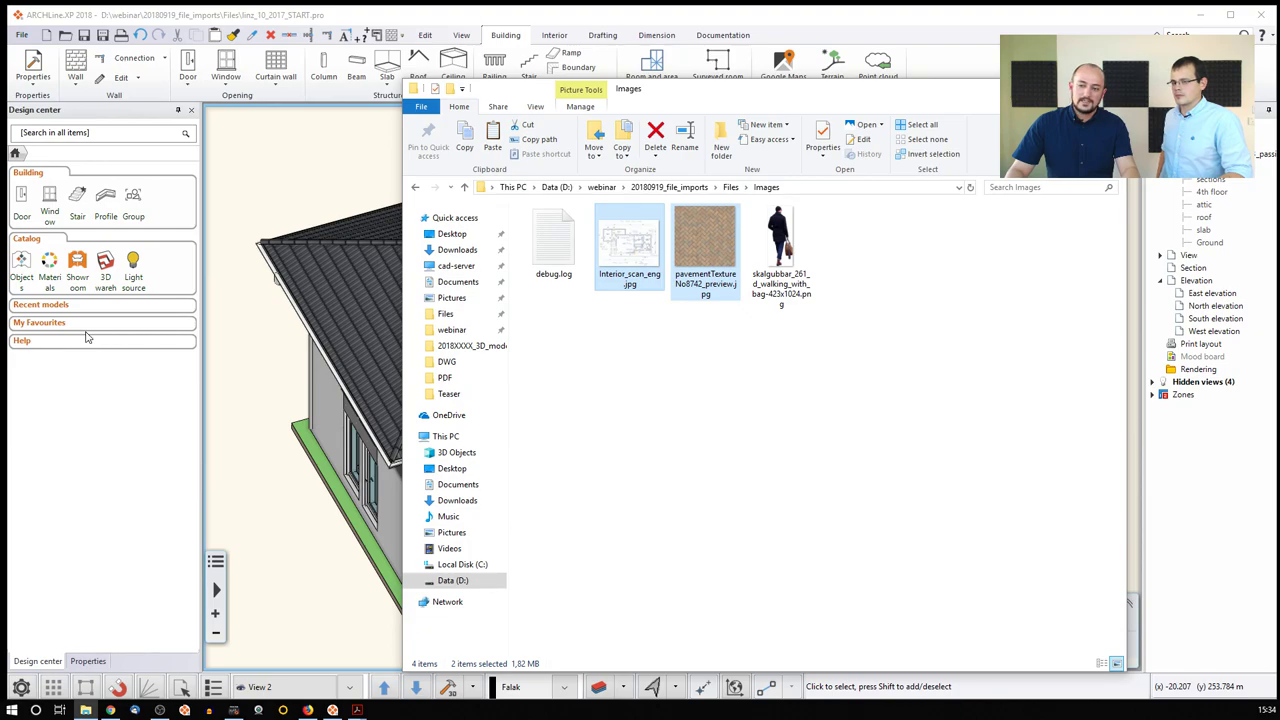
click(405, 13)
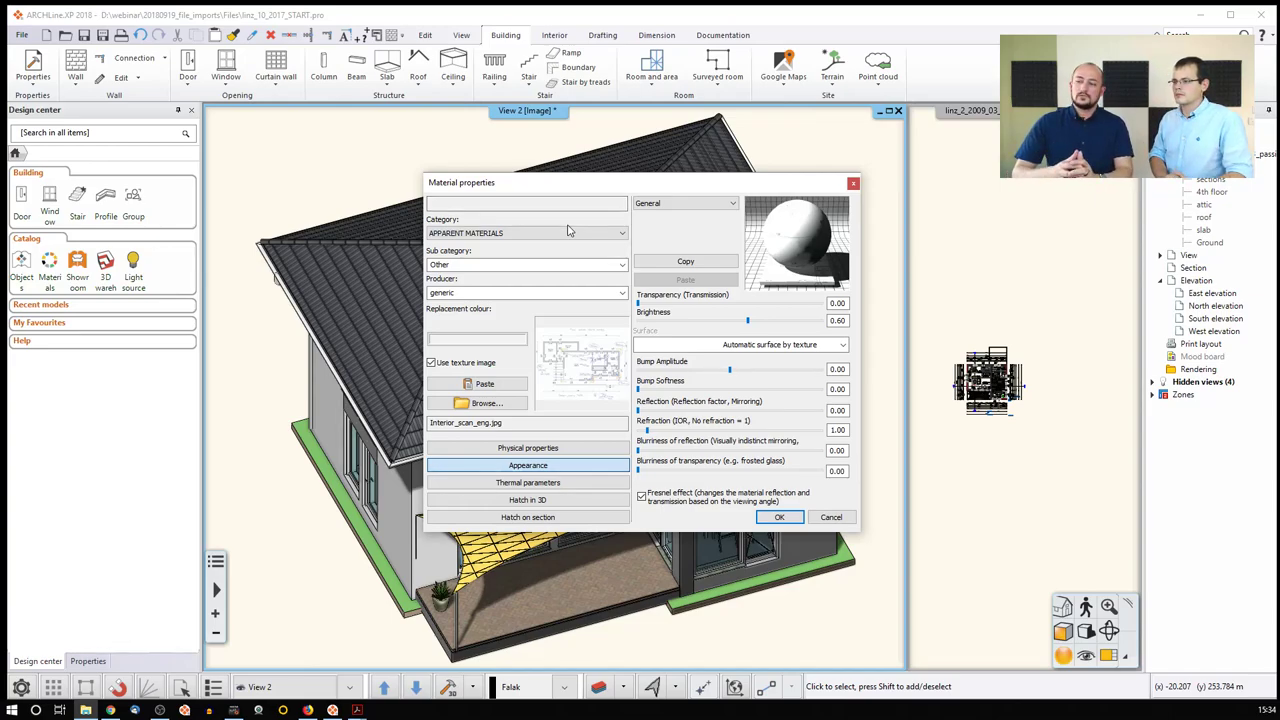
Check the scan's 3.004 m × 2.304 m mapping size, then cancel the material.
click(557, 449)
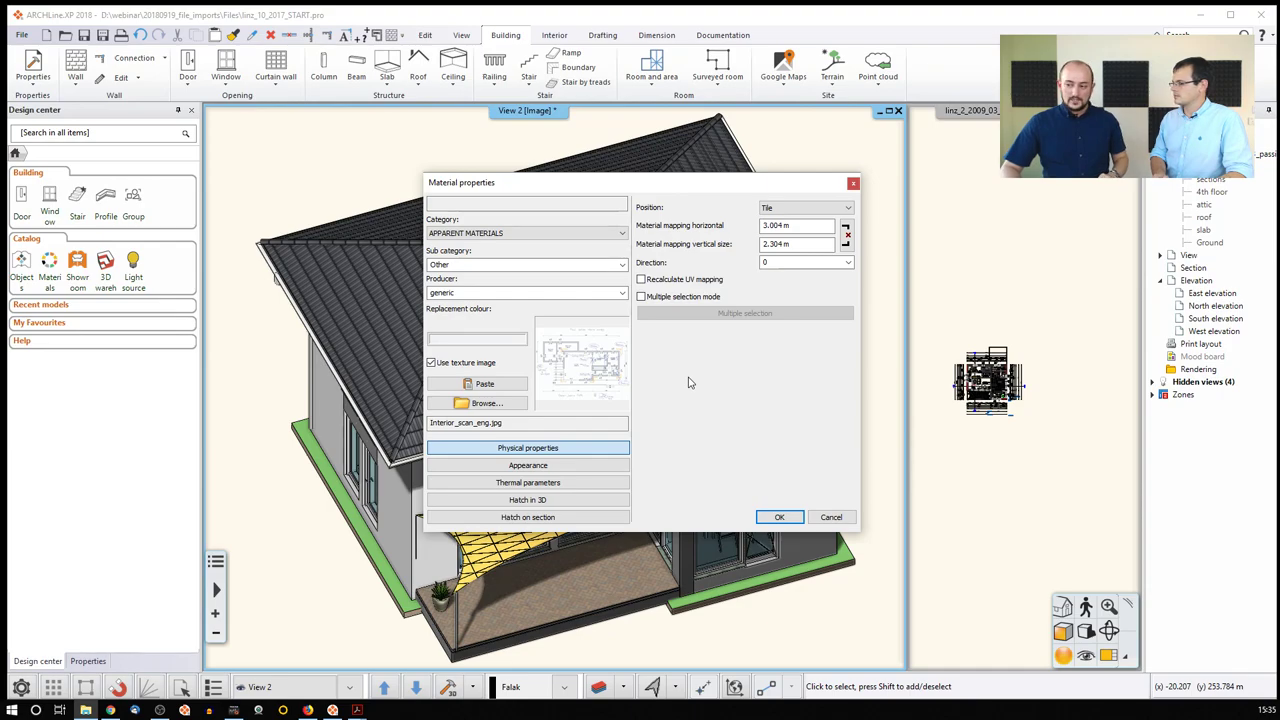
click(819, 516)
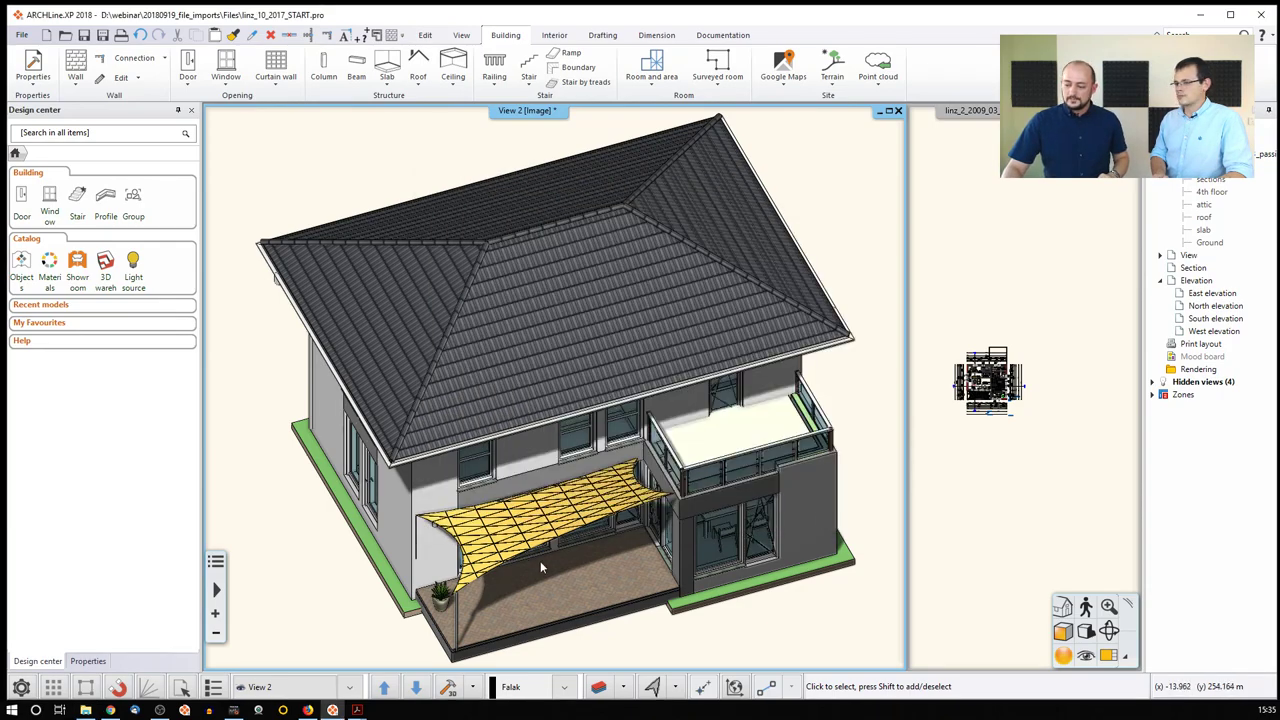
Show the Images folder in File Explorer with the walking-man png selected.
click(85, 710)
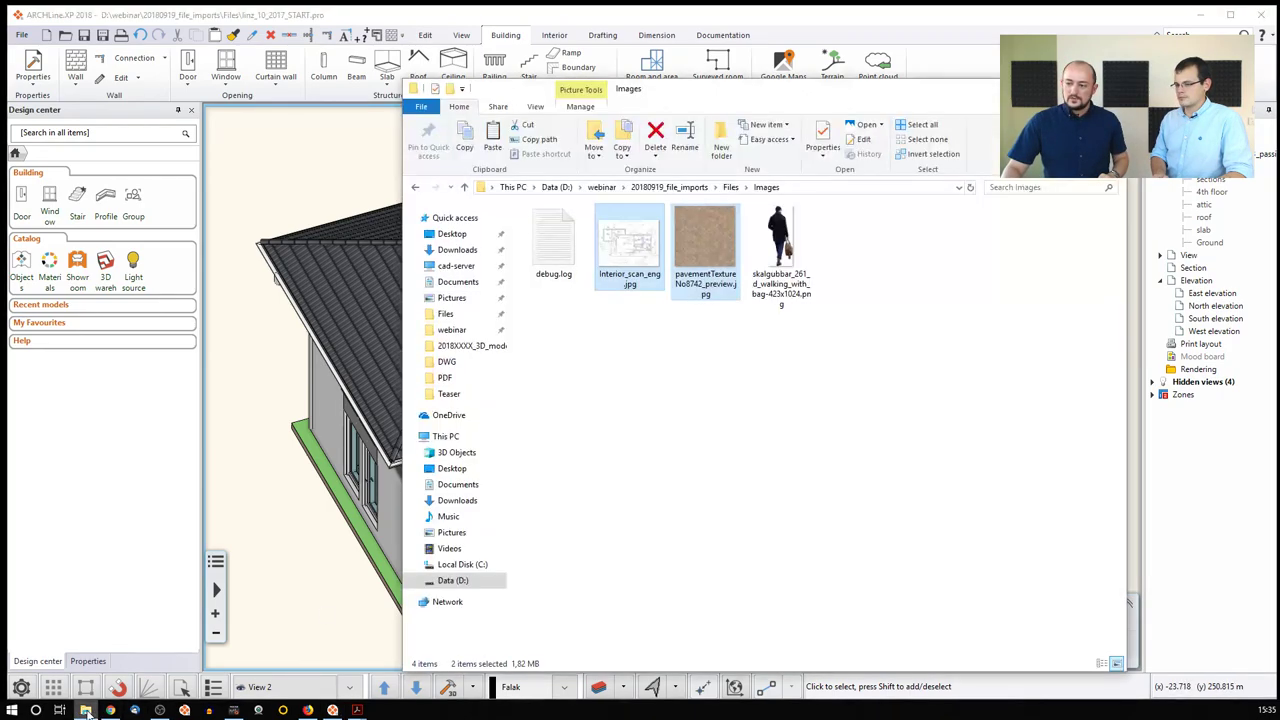
click(781, 250)
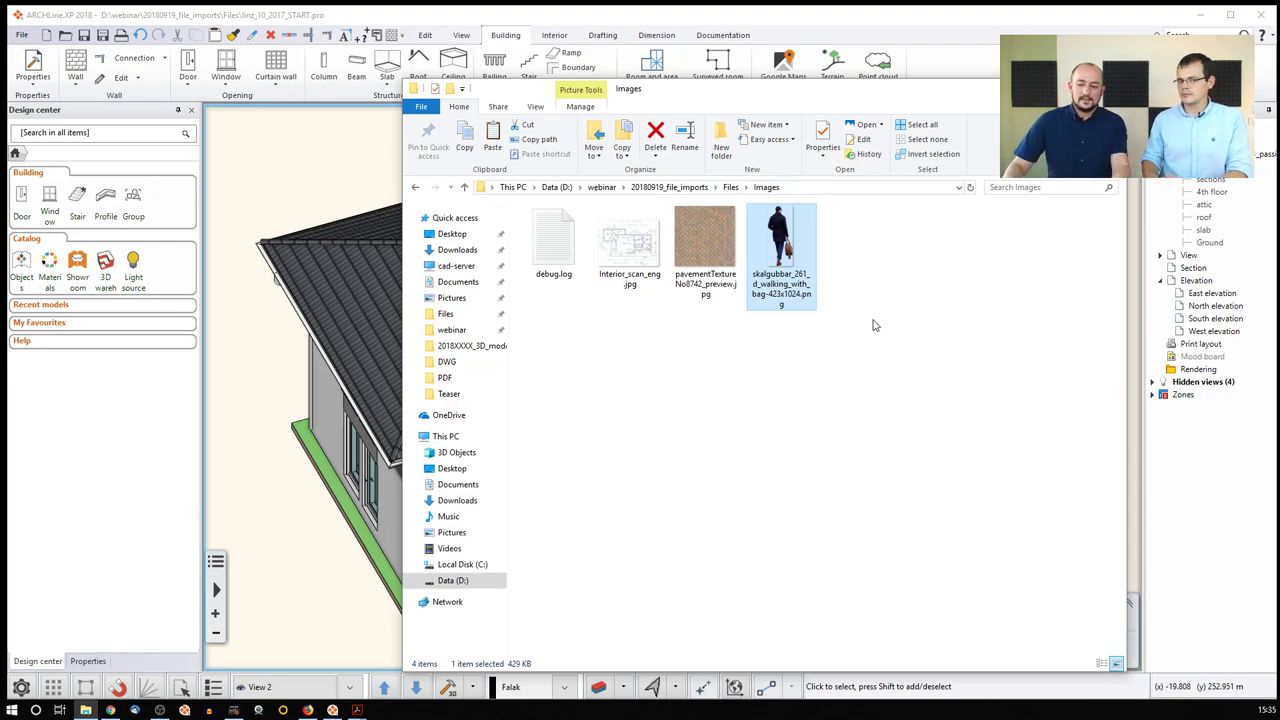
Search 'skalgubbar' in a new Firefox tab, open skalgubbar.se, and return to ARCHLine.
click(308, 710)
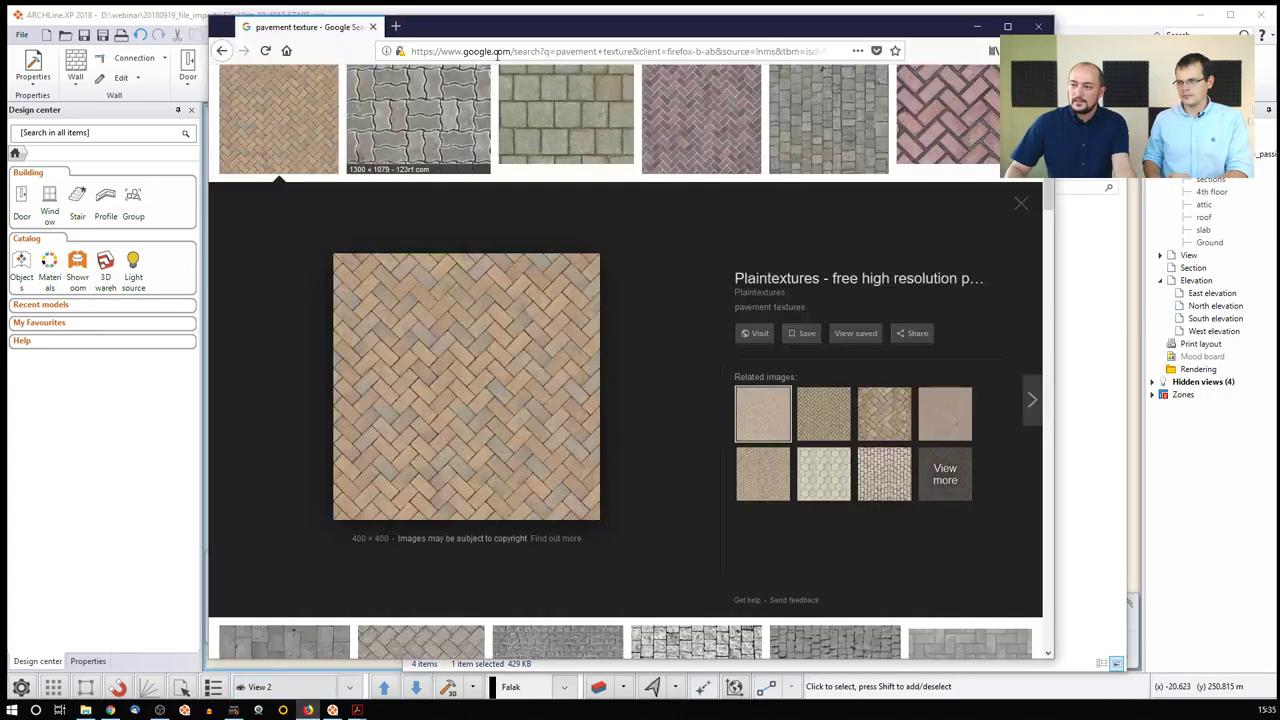
click(396, 27)
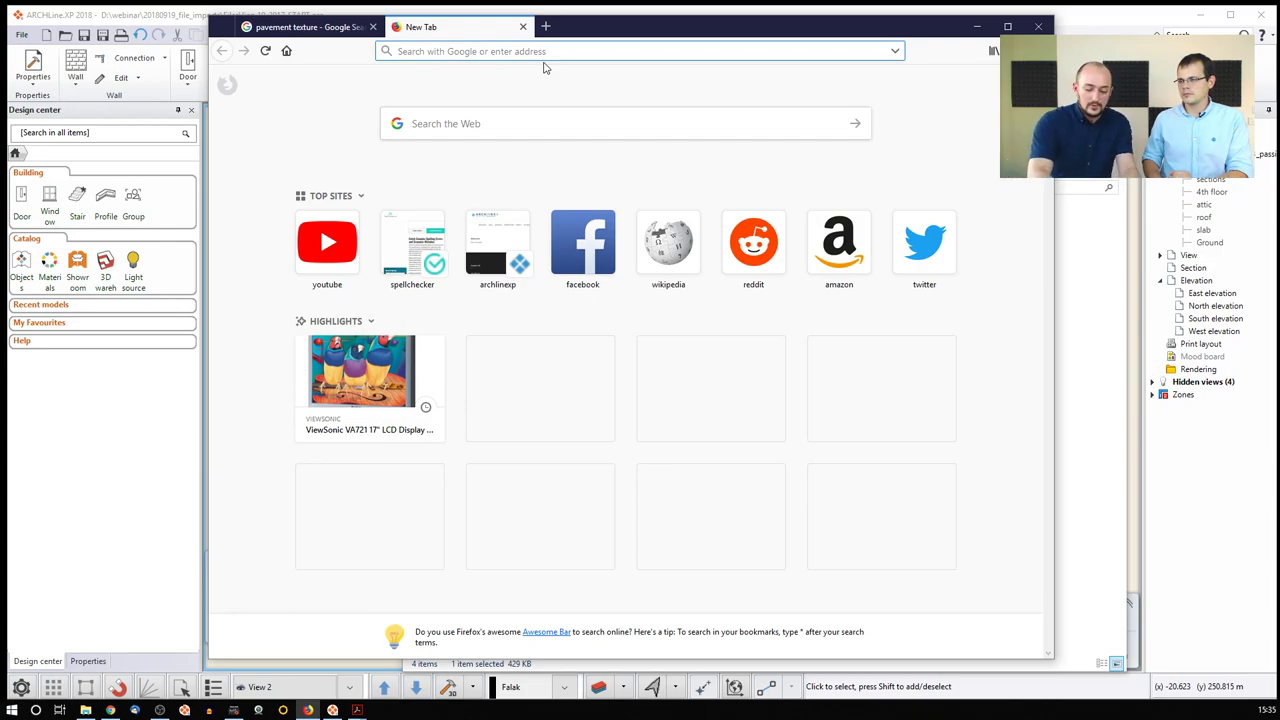
text(skal)
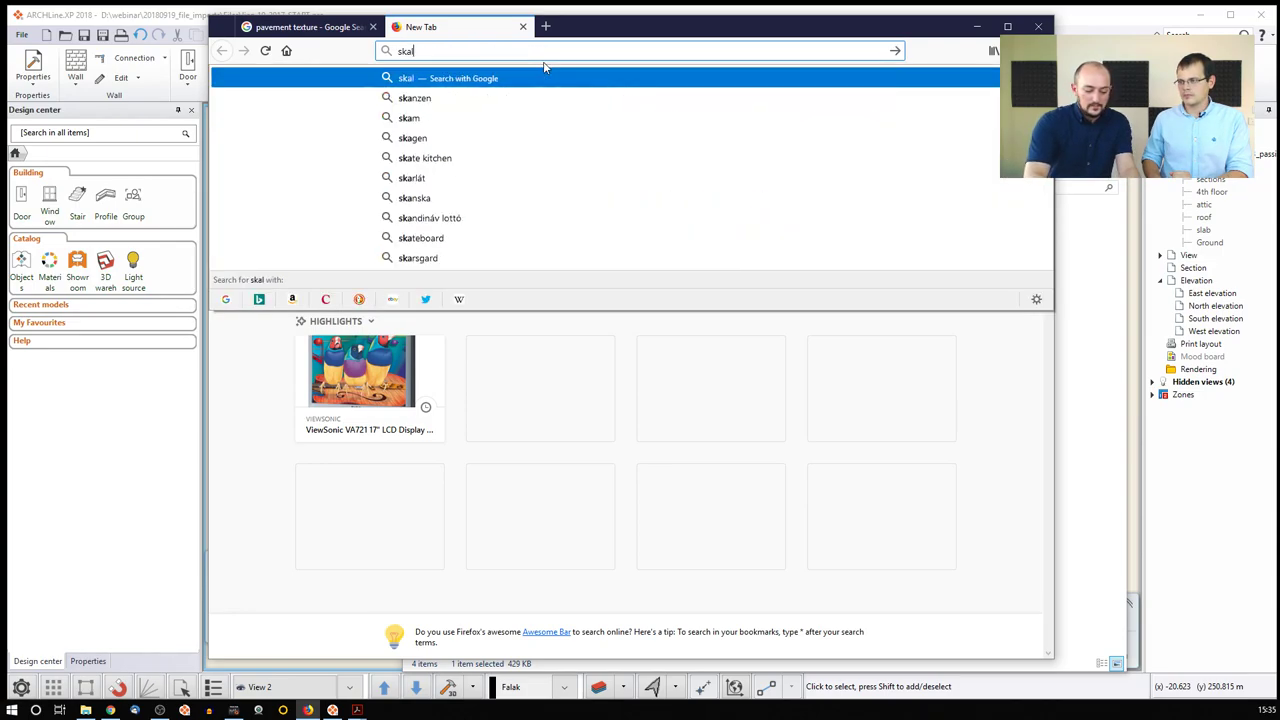
text(gubbar)
key(Return)
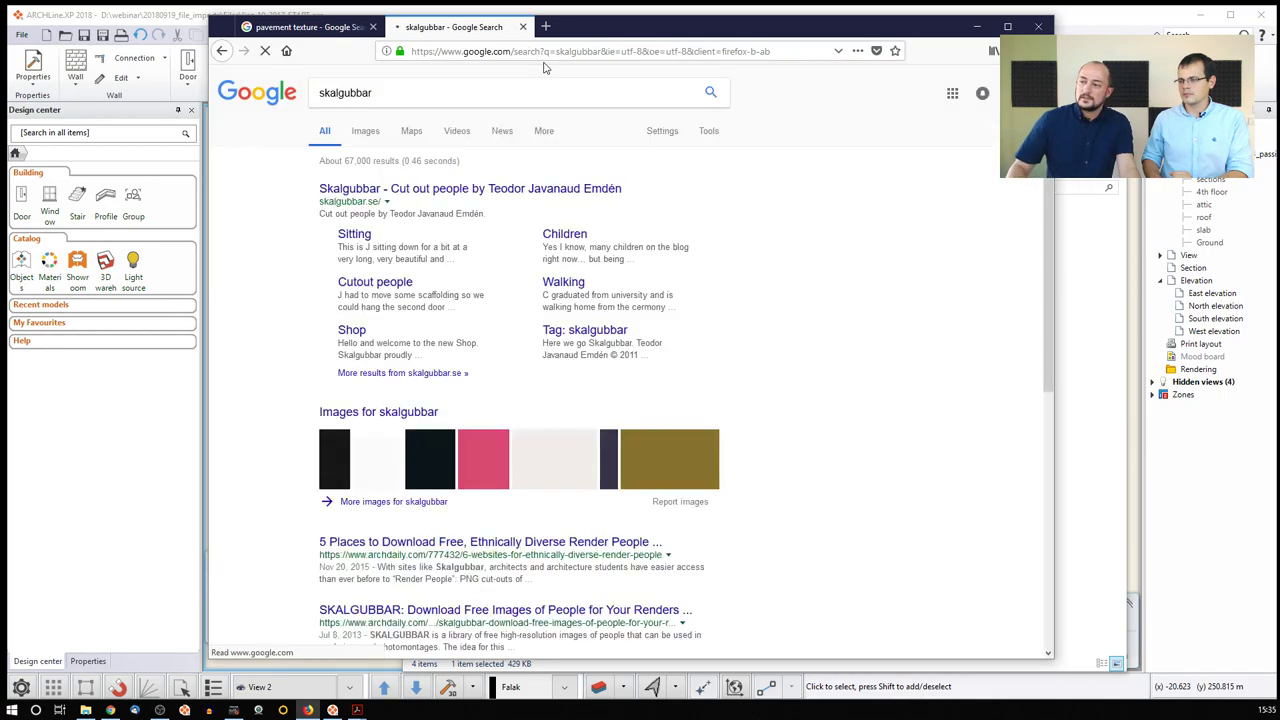
click(459, 190)
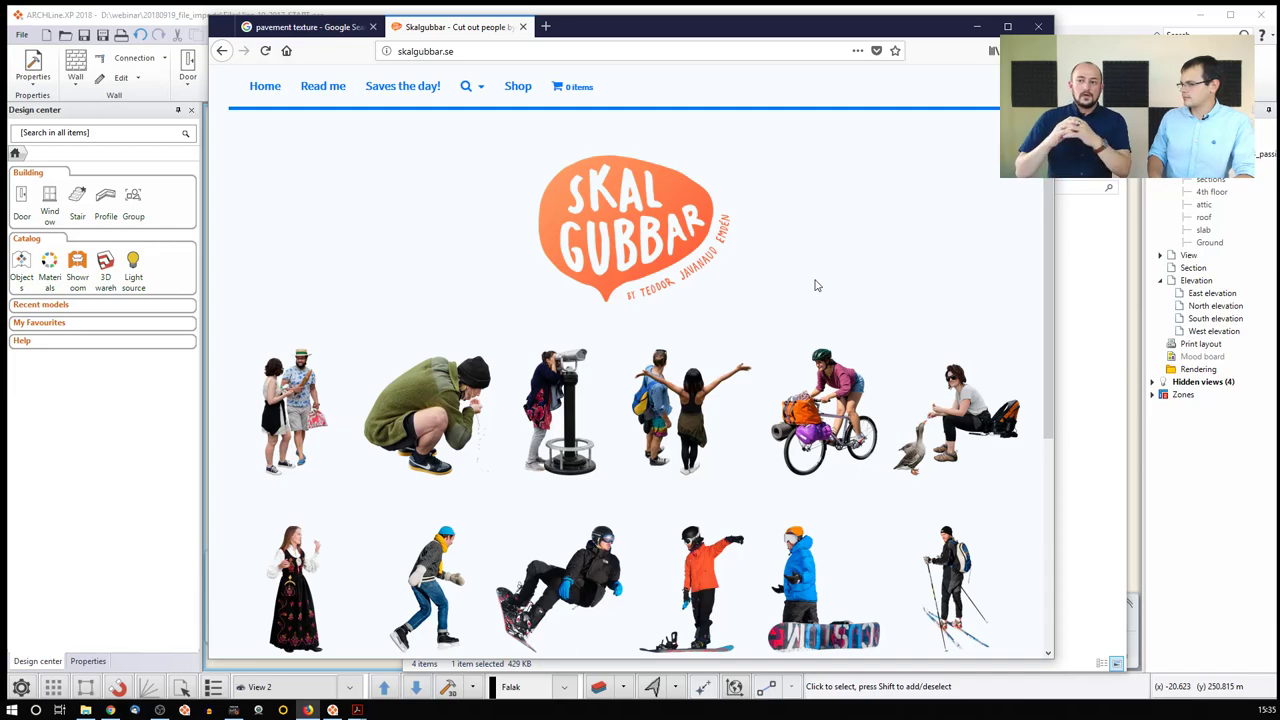
click(163, 22)
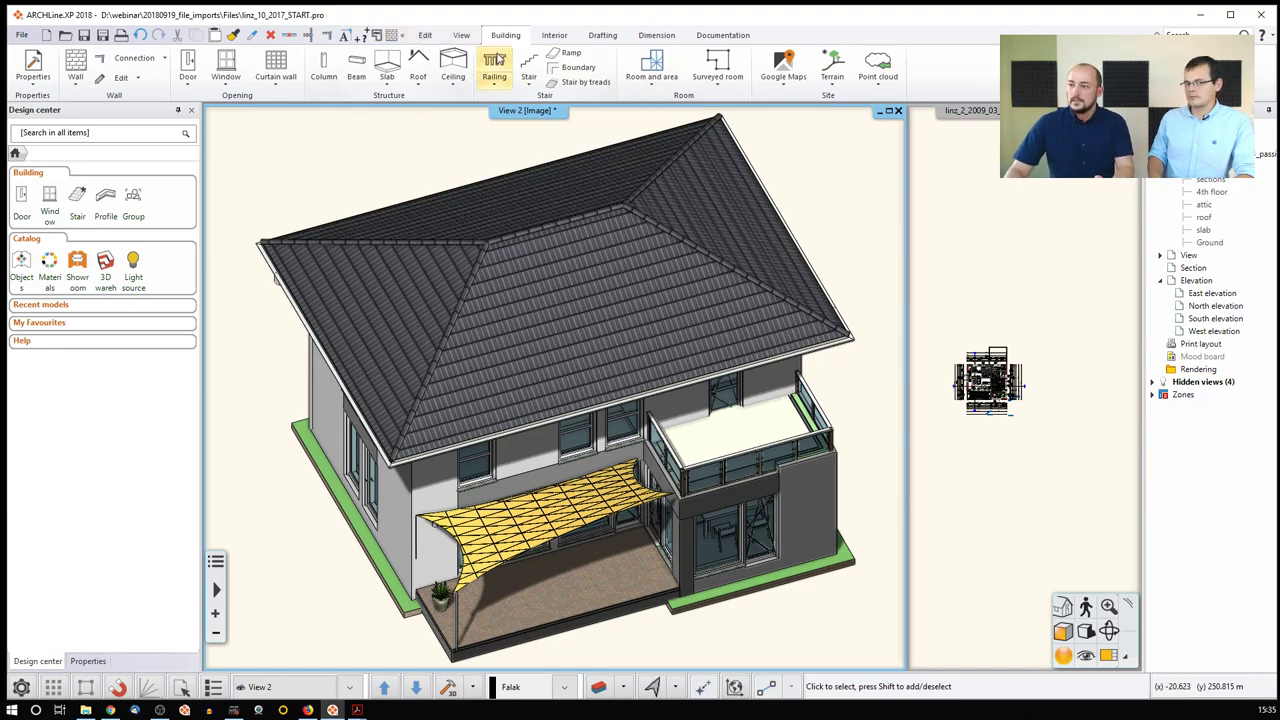
Load the walking-man png into a new Sprite definition from the Interior tab's Single object tools.
click(554, 36)
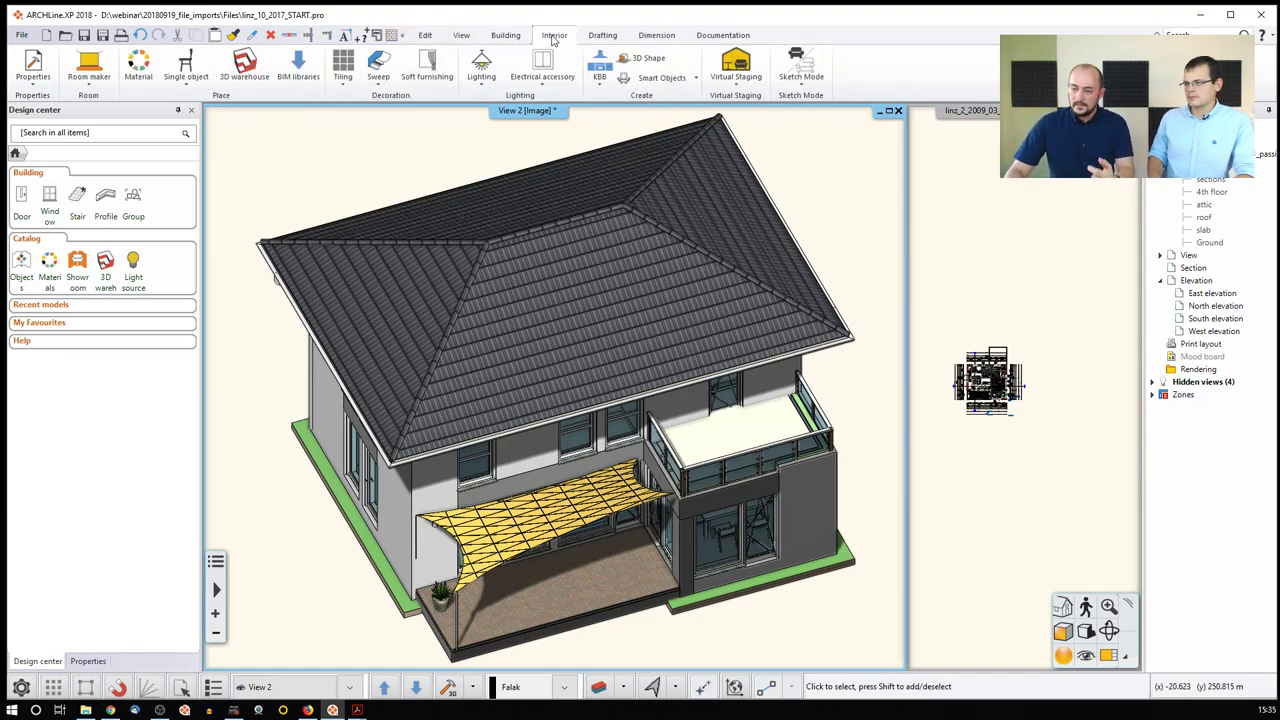
click(186, 76)
mouse_move(230, 195)
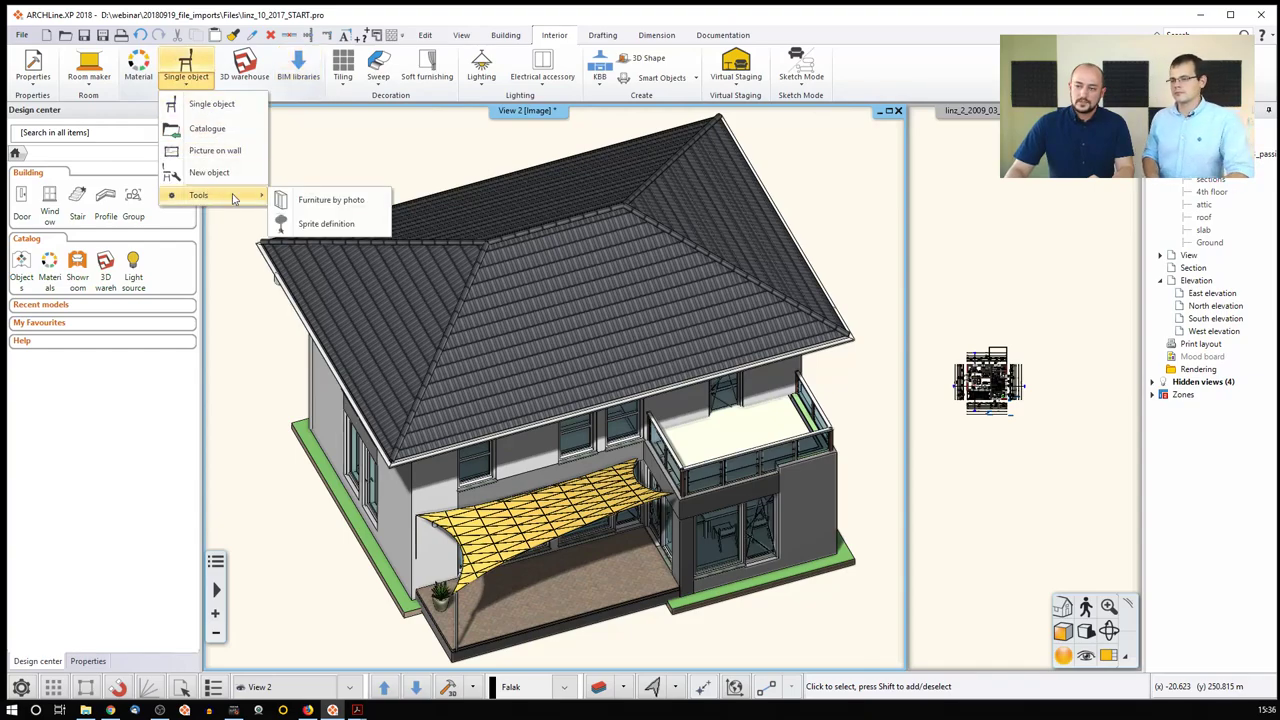
click(326, 224)
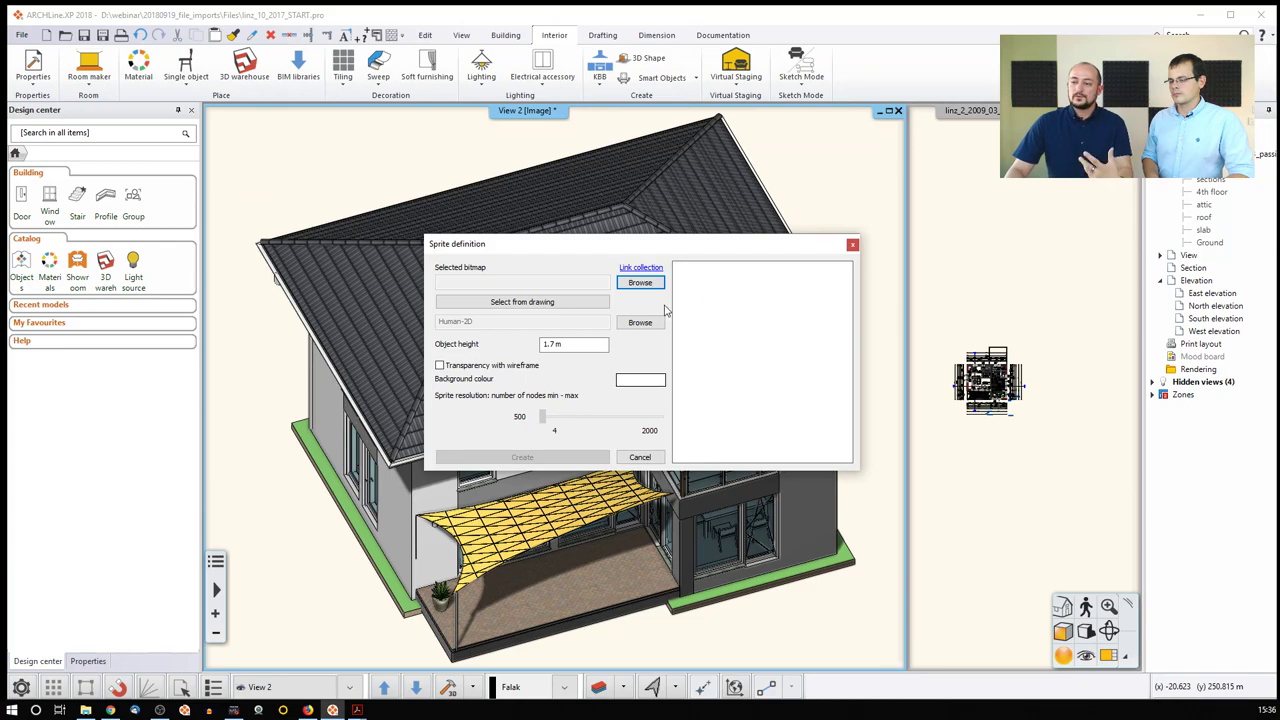
click(638, 284)
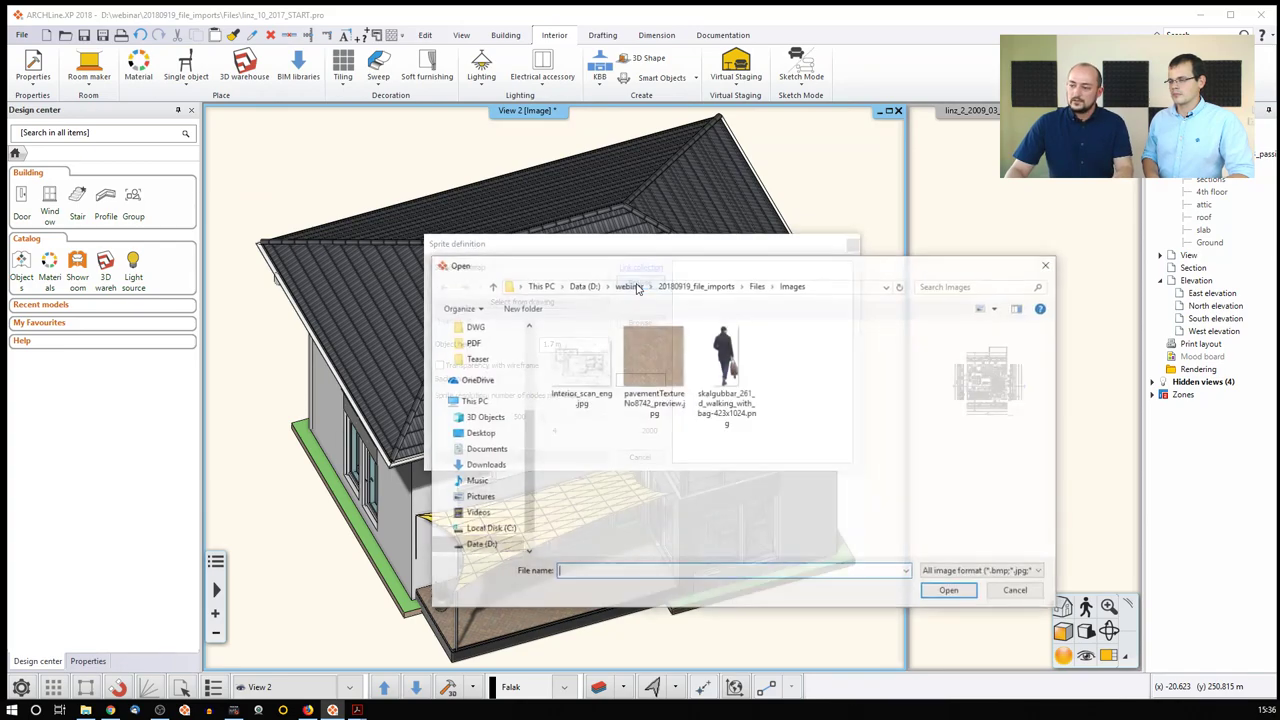
click(726, 365)
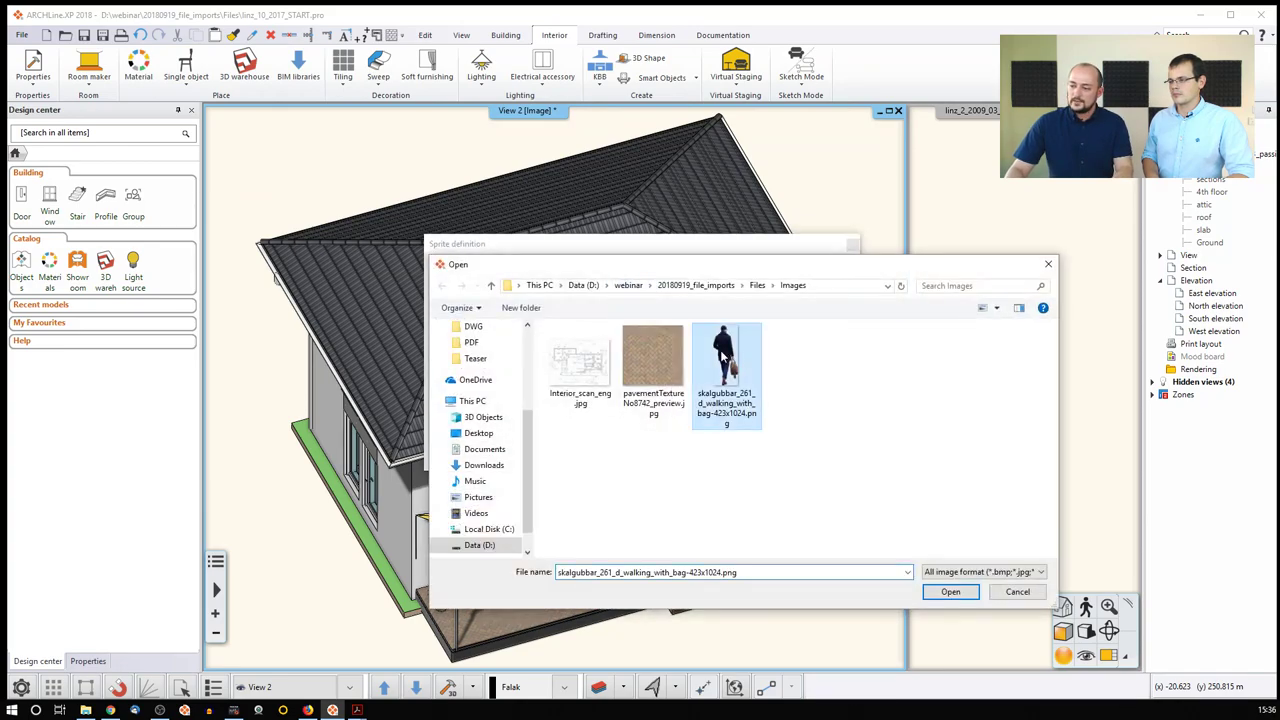
click(949, 592)
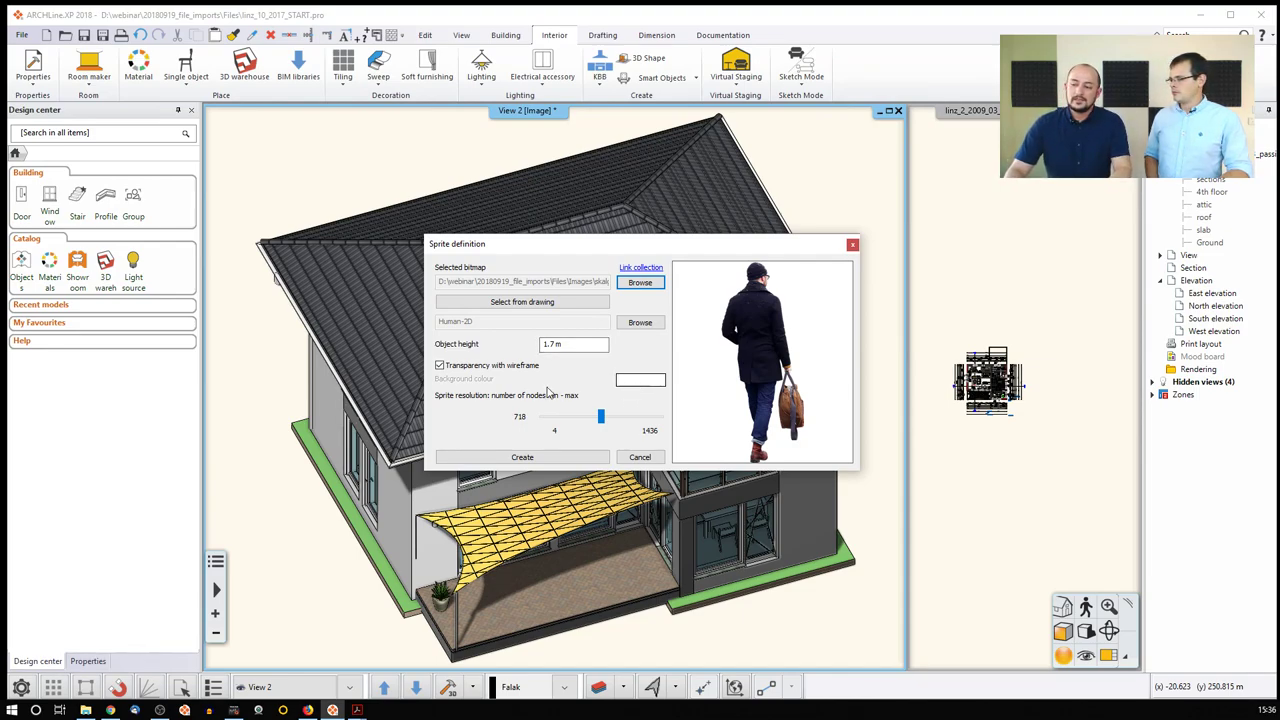
Make the background transparent and save the 1.7 m sprite under MY / Humans.
click(709, 350)
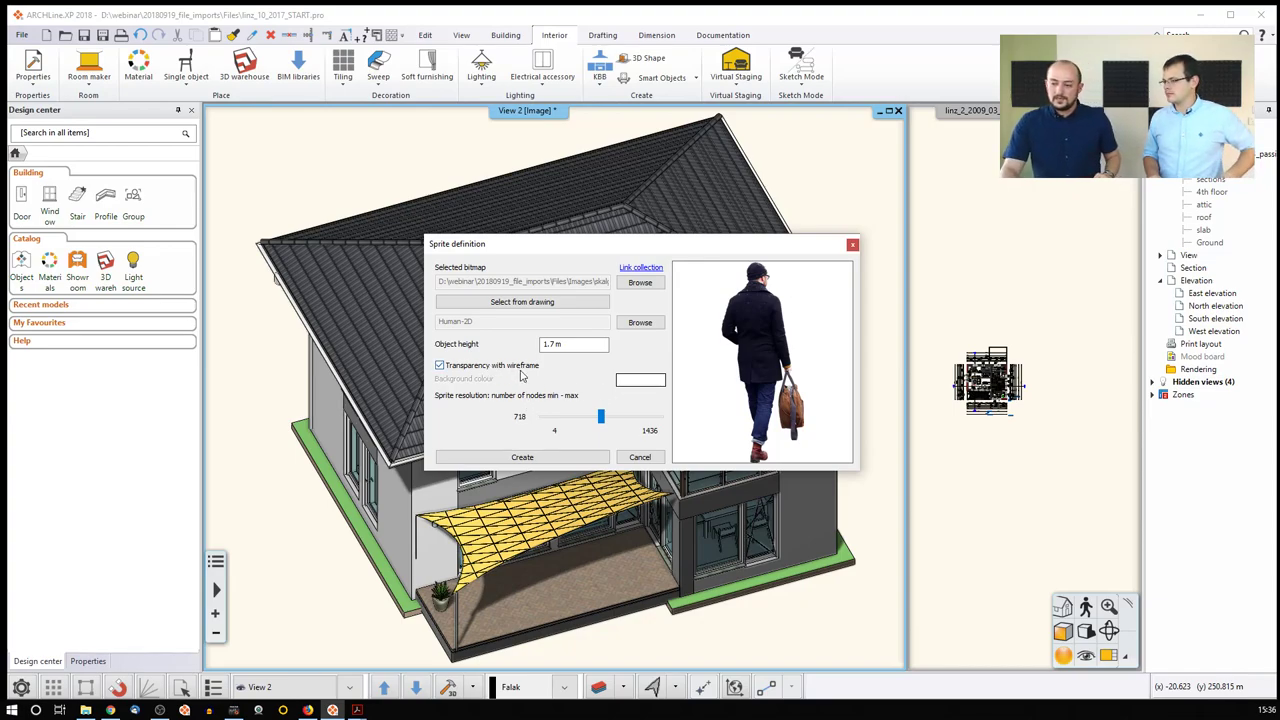
click(570, 458)
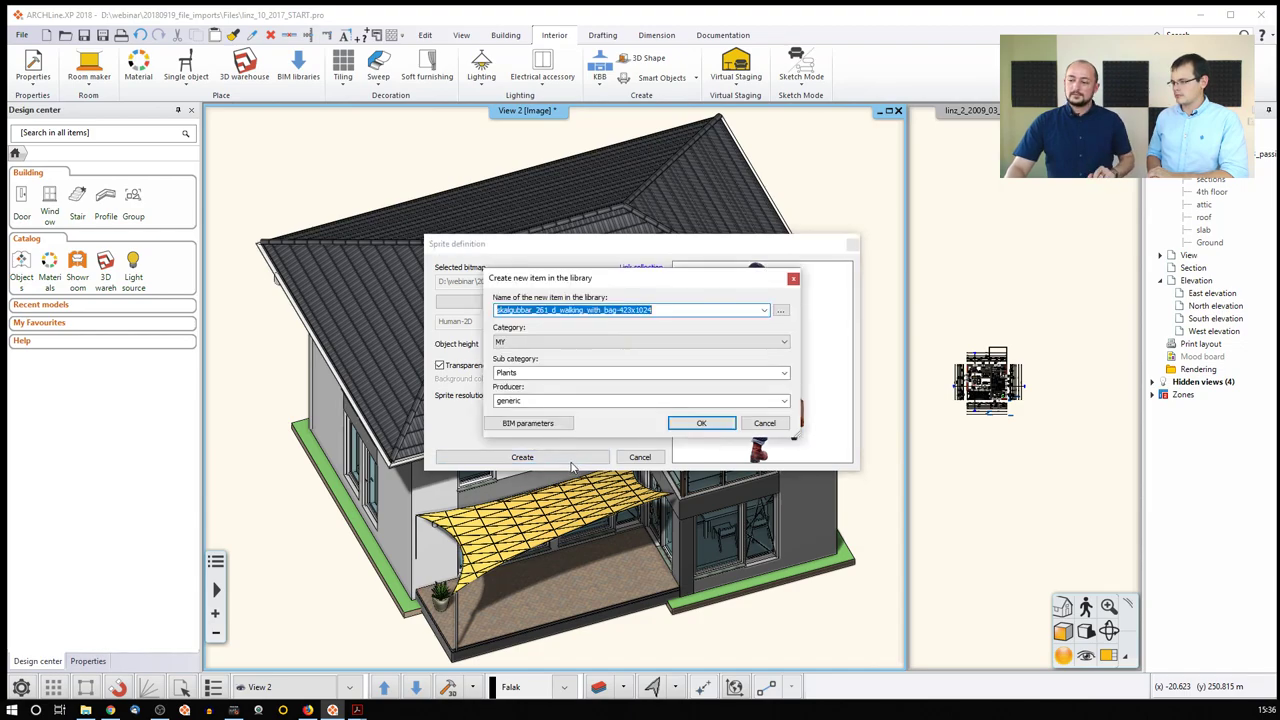
click(679, 310)
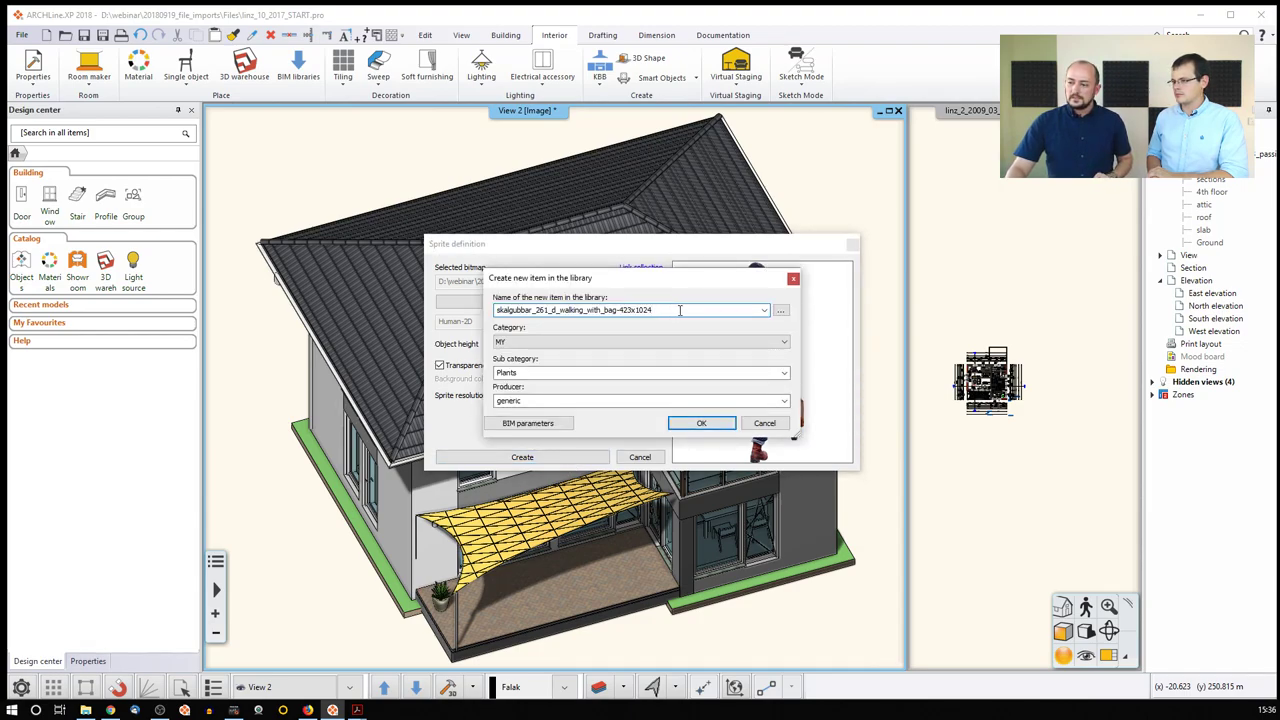
click(585, 372)
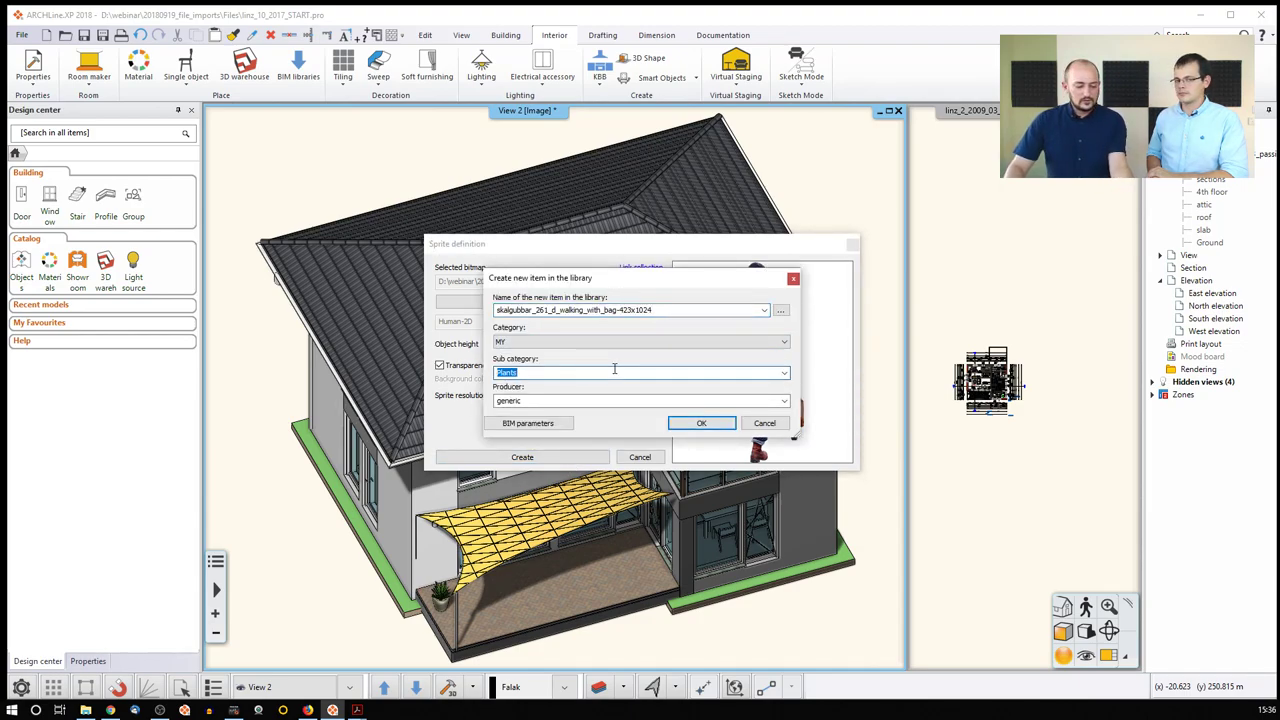
text(ans)
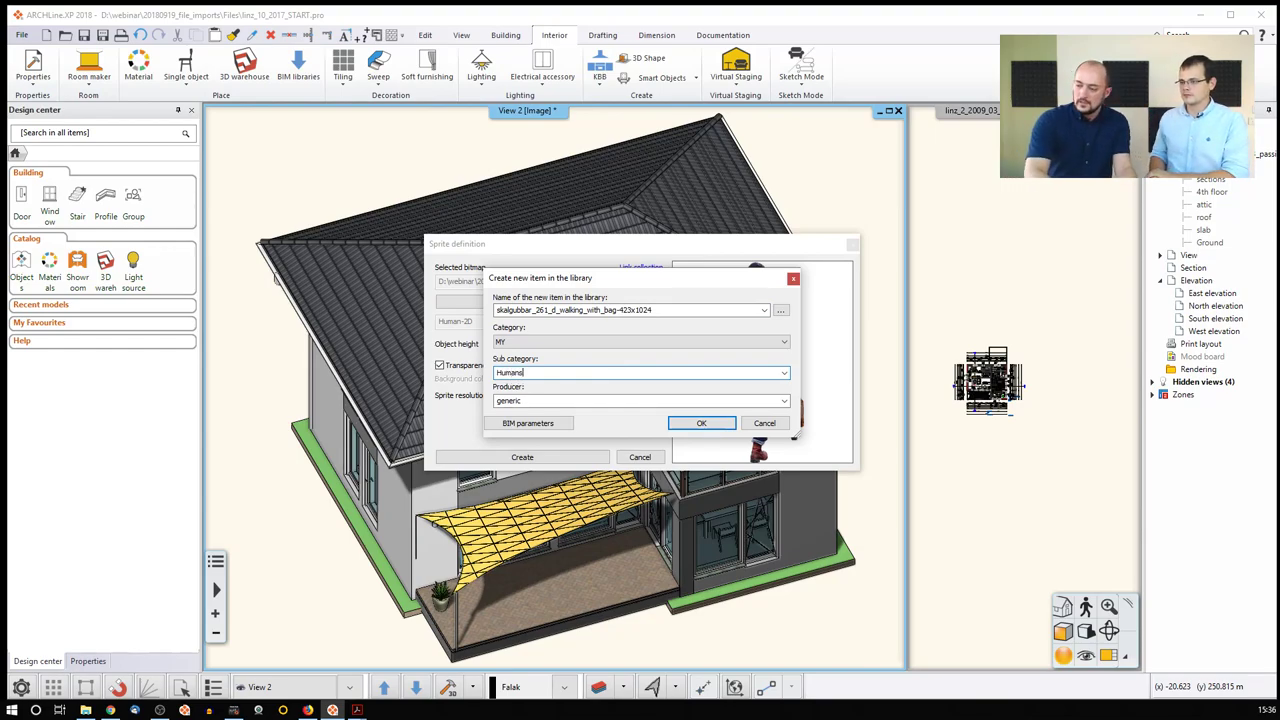
click(701, 423)
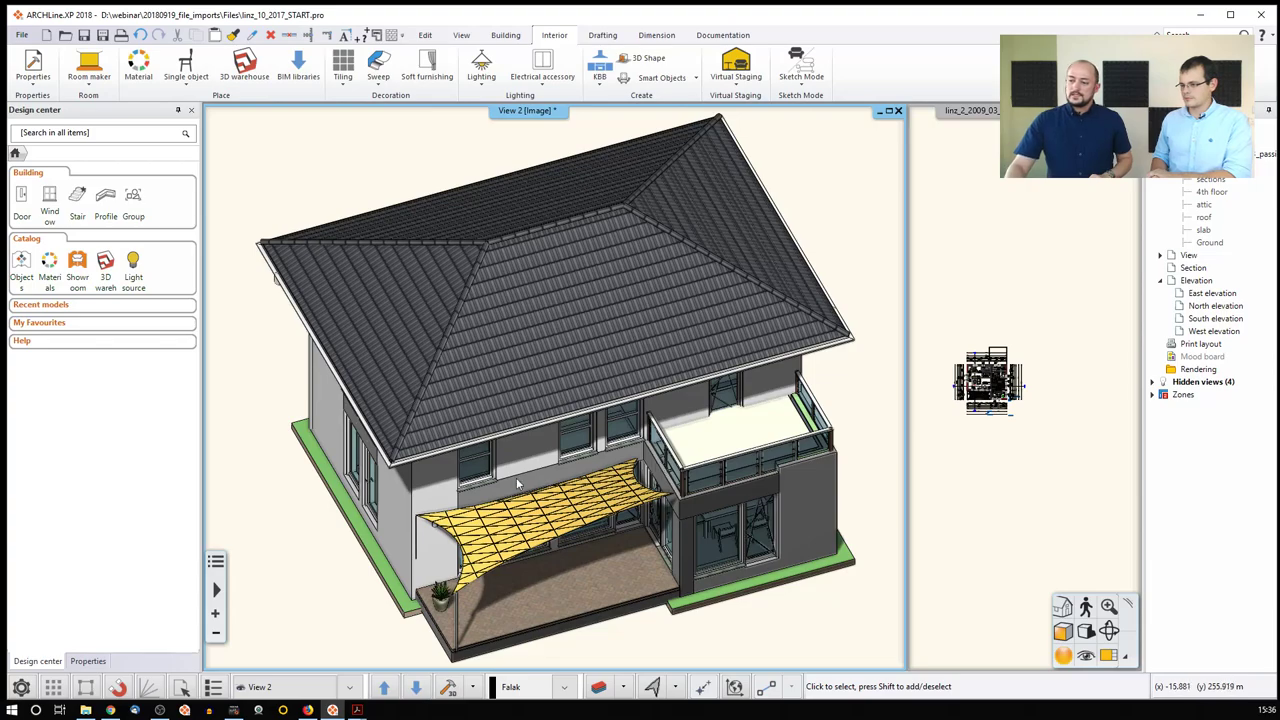
Place the MY / Humans walking-man sprite on the terrace under the awning and set its facing.
click(21, 262)
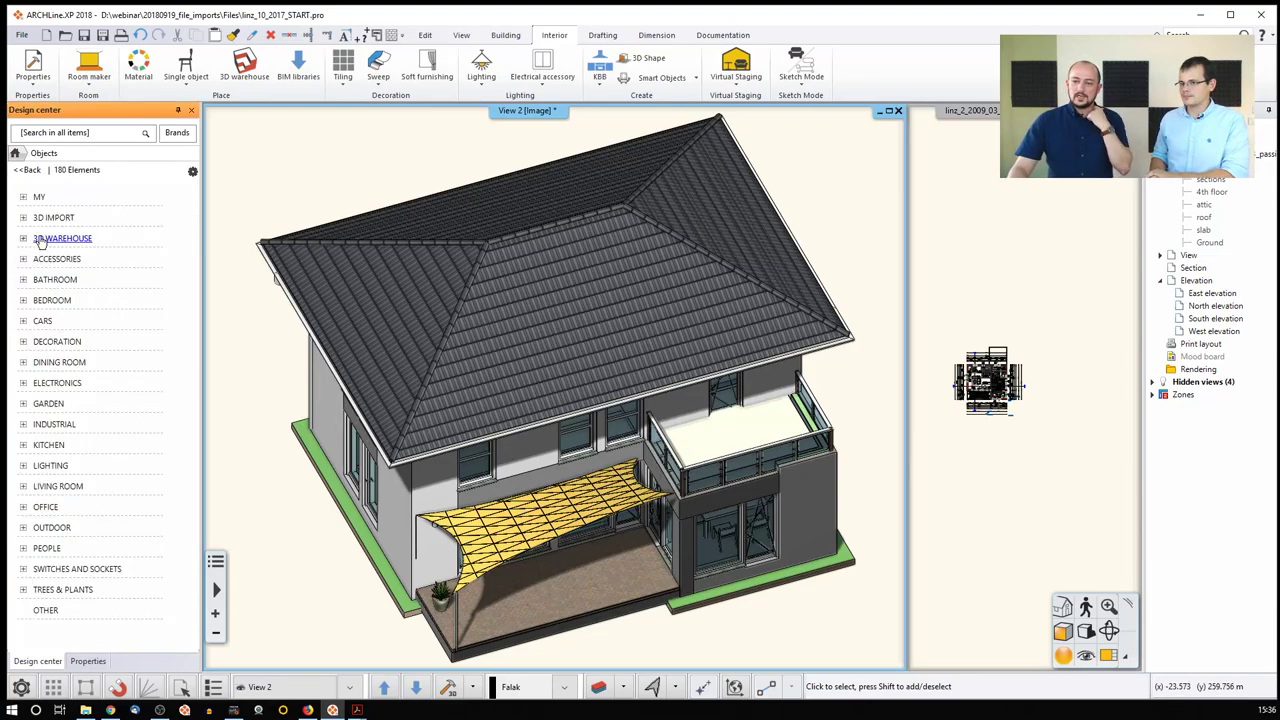
double_click(39, 198)
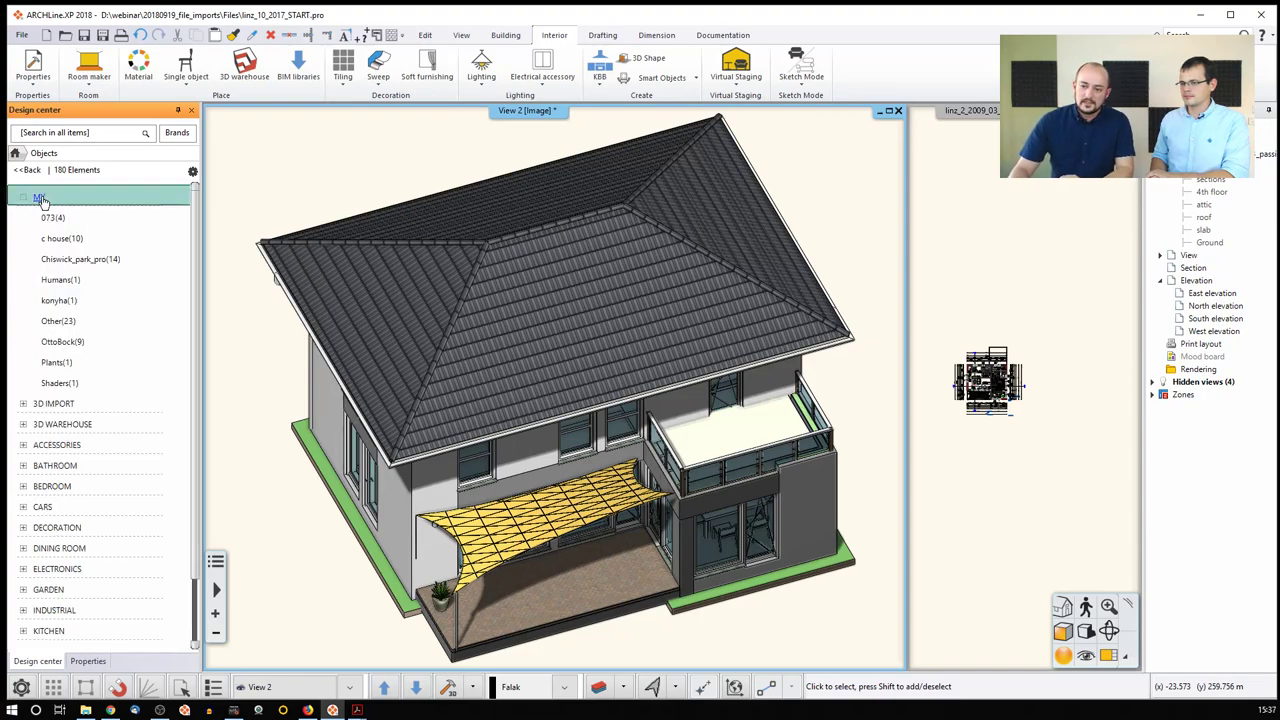
double_click(58, 280)
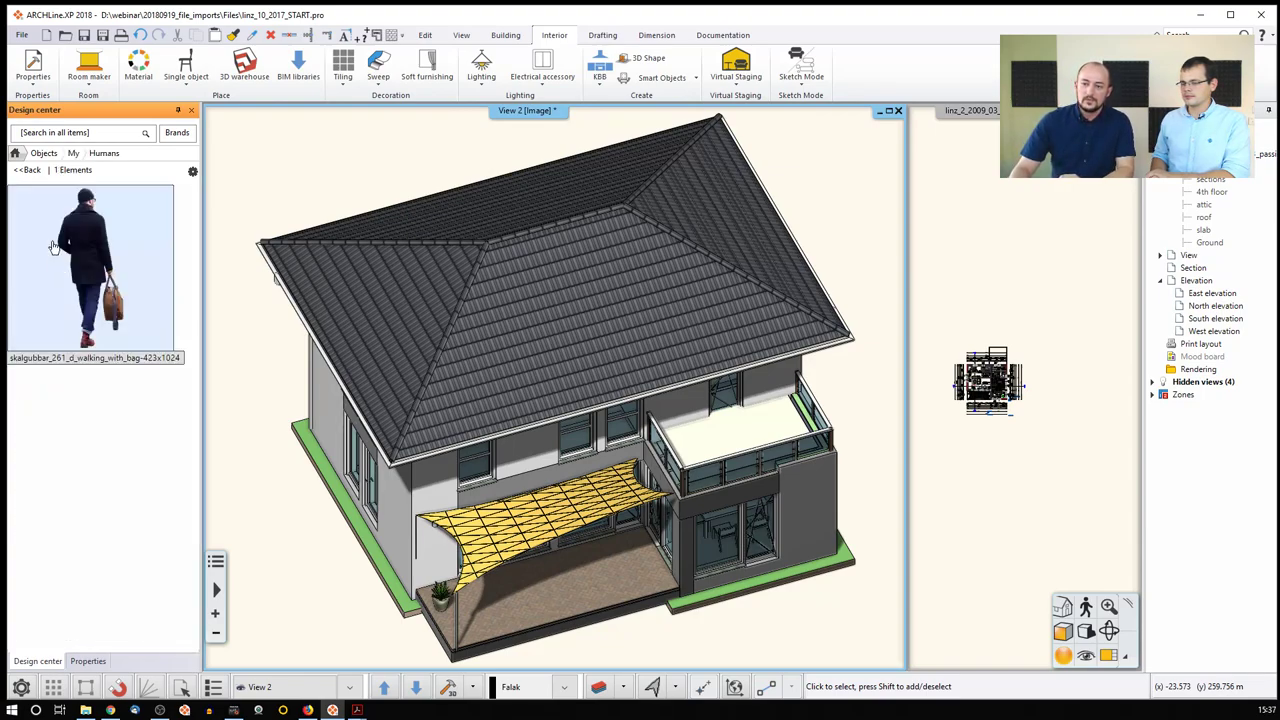
drag(78, 255, 565, 590)
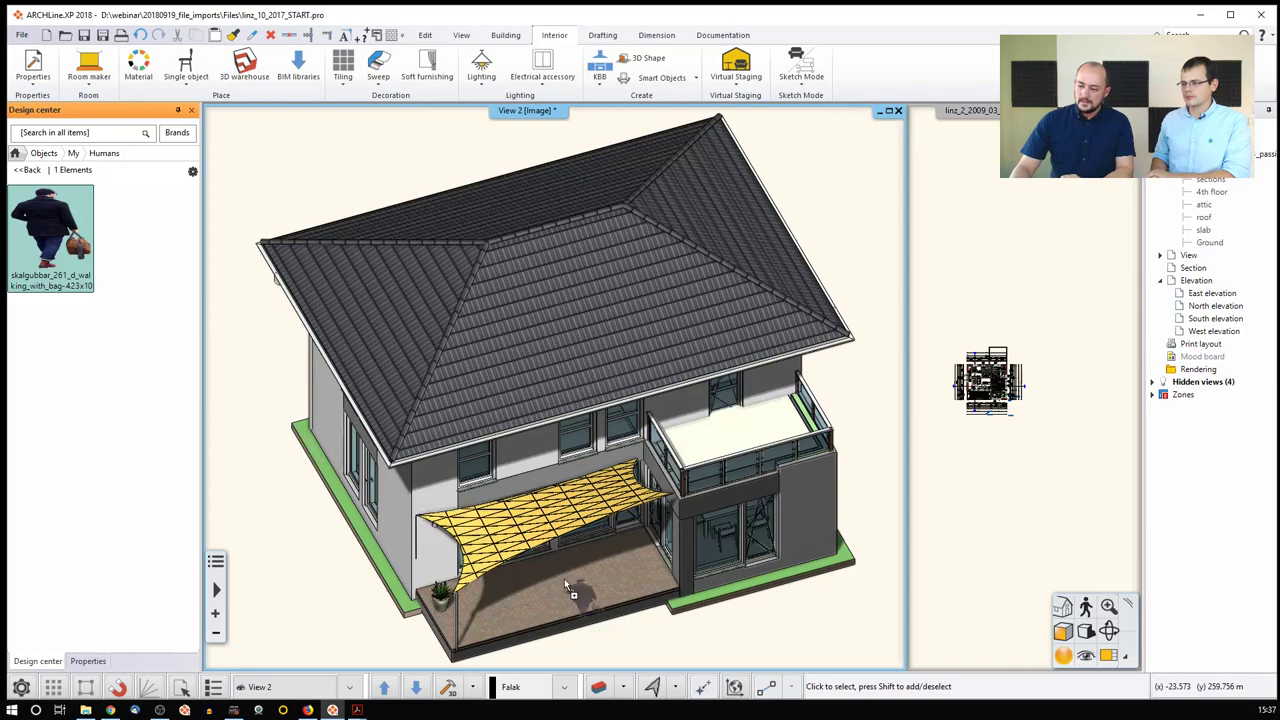
click(563, 596)
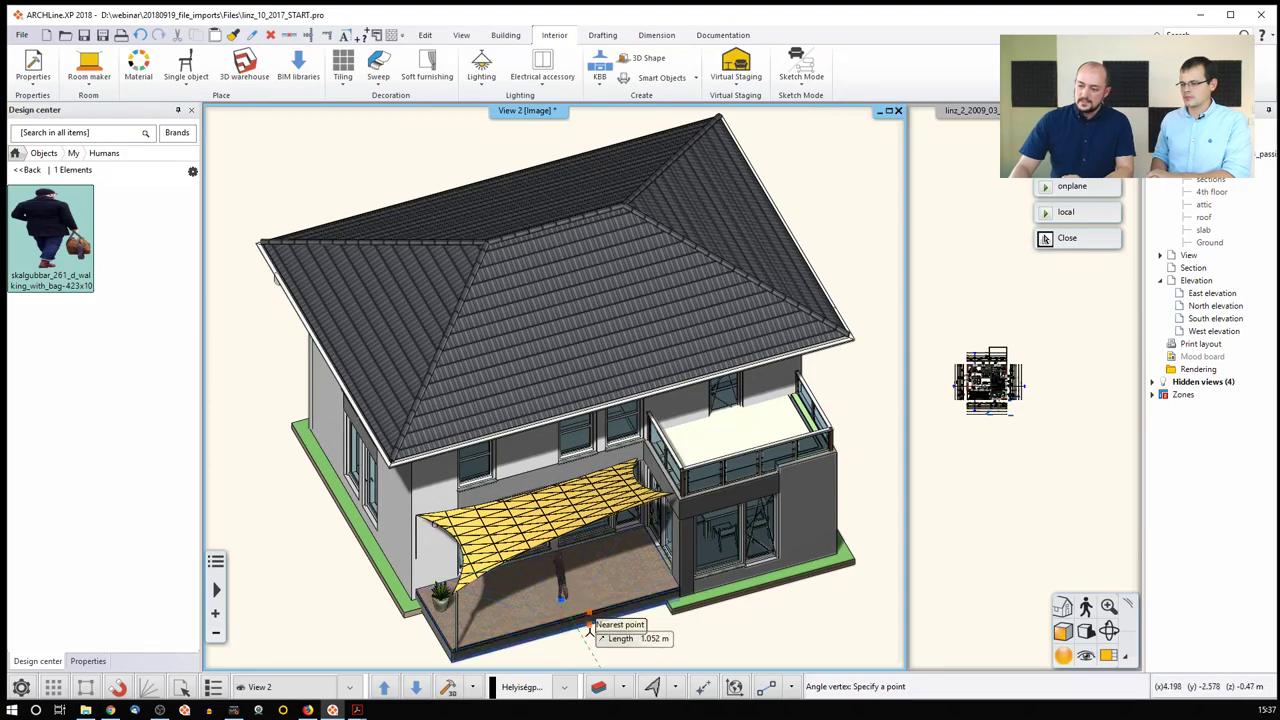
click(594, 630)
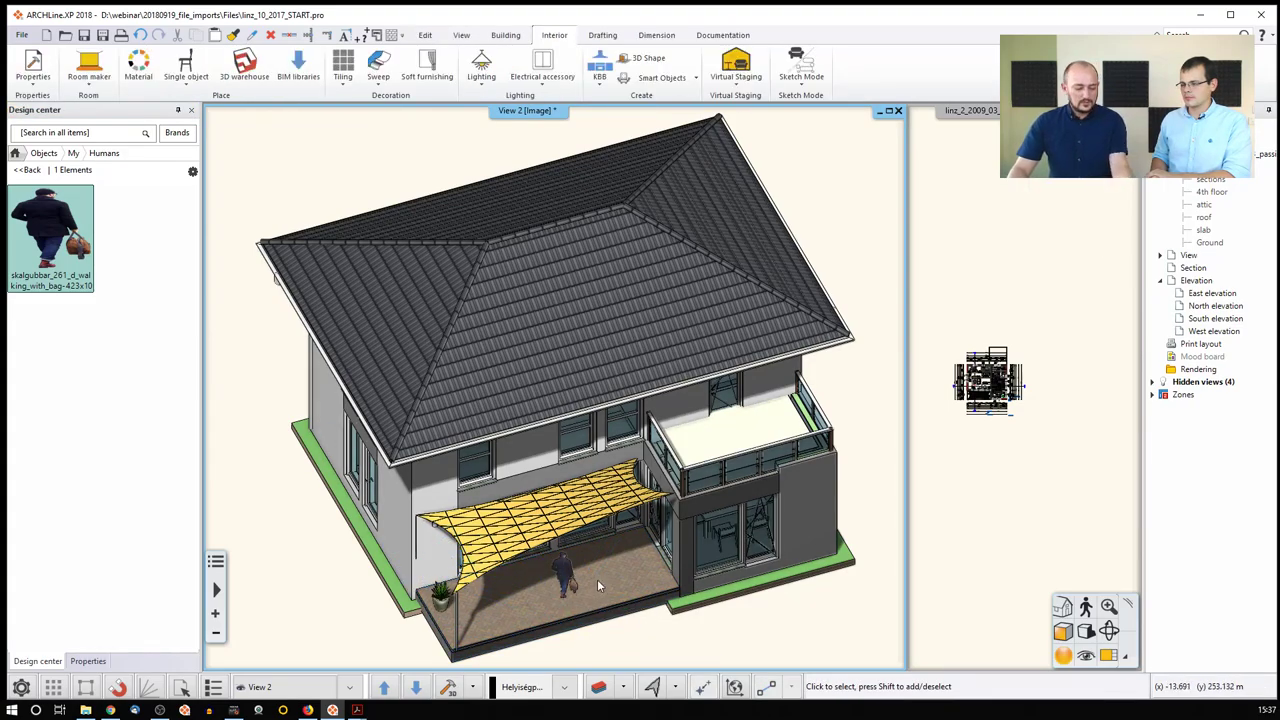
middle_drag(598, 585, 593, 460)
Zoom the 3D view onto the terrace walking man, reset Design center, and fit the ground-floor plan.
scroll(582, 560, up, 3)
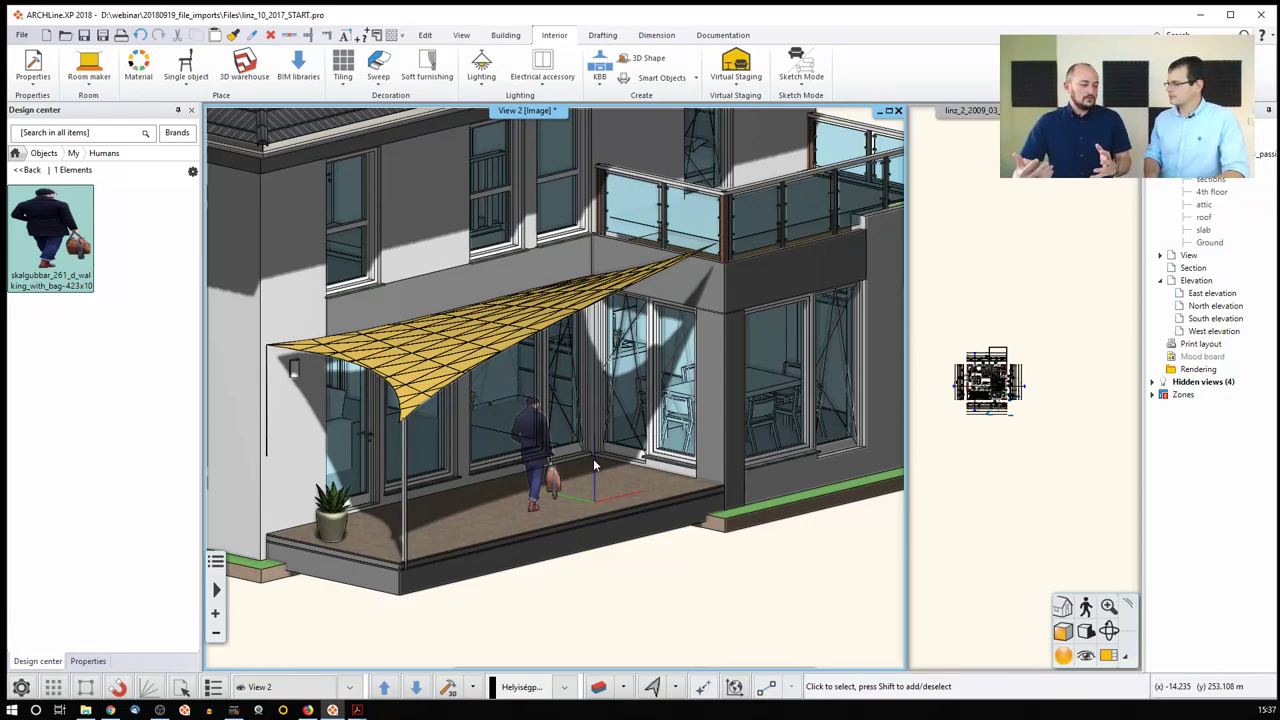
scroll(593, 463, up, 2)
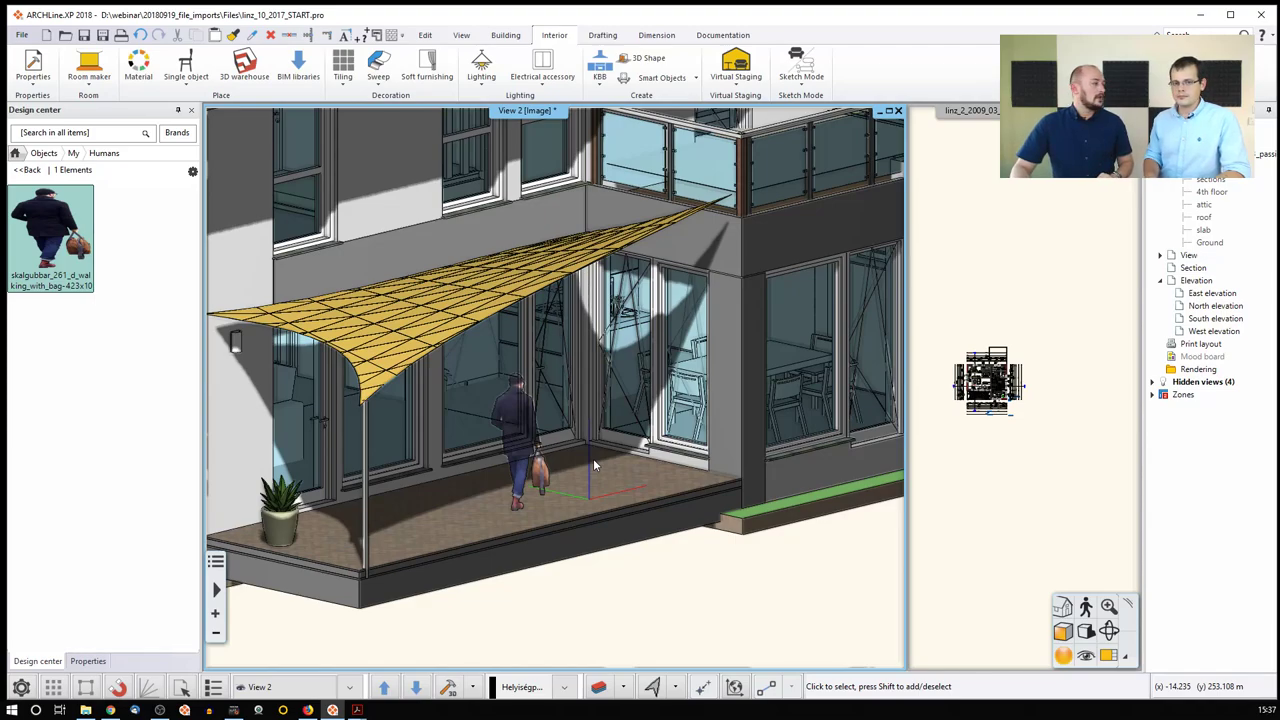
click(15, 153)
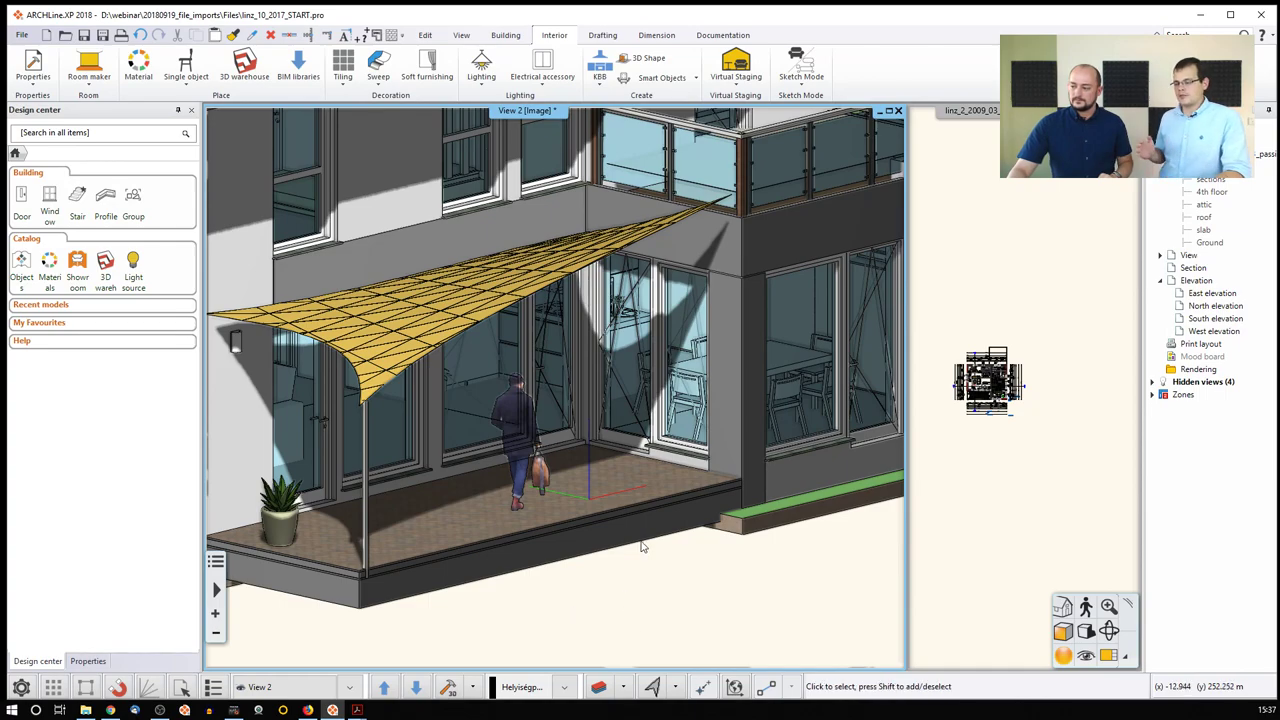
click(1032, 444)
click(655, 457)
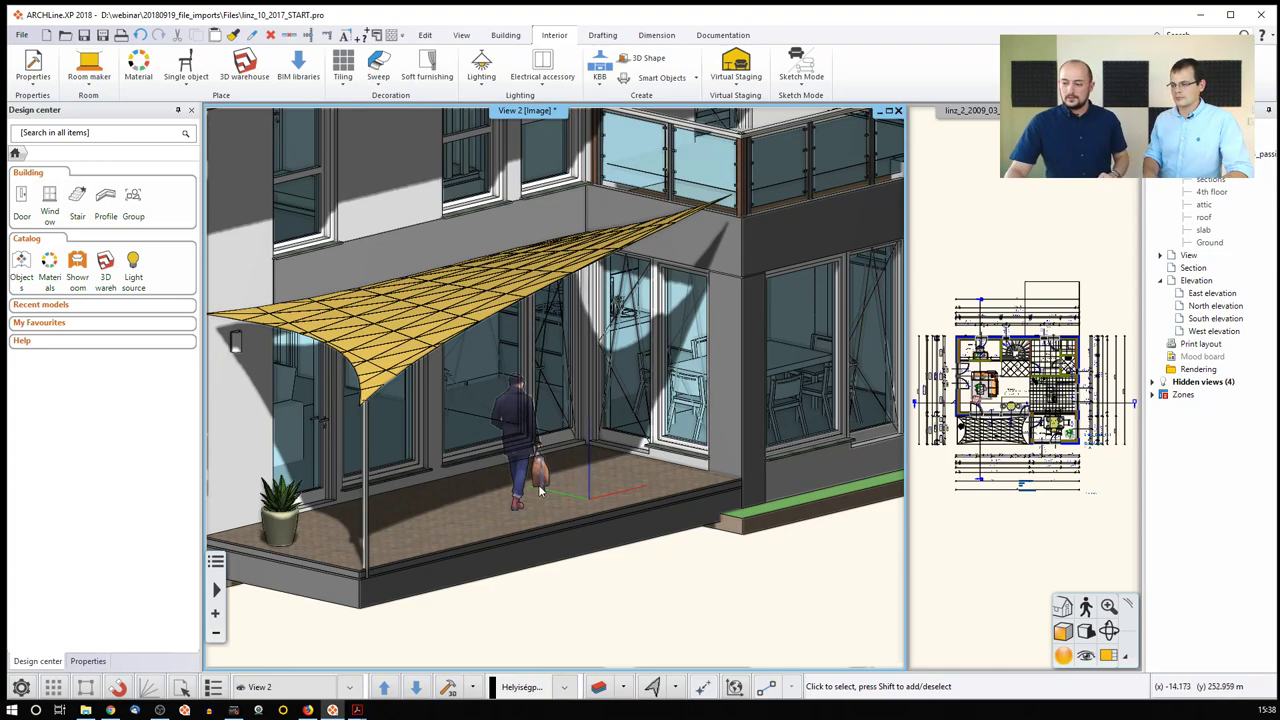
Move the walking-man figure nearer the terrace glass doors, then bring up the 3D Warehouse library.
click(1010, 403)
scroll(1010, 403, up, 5)
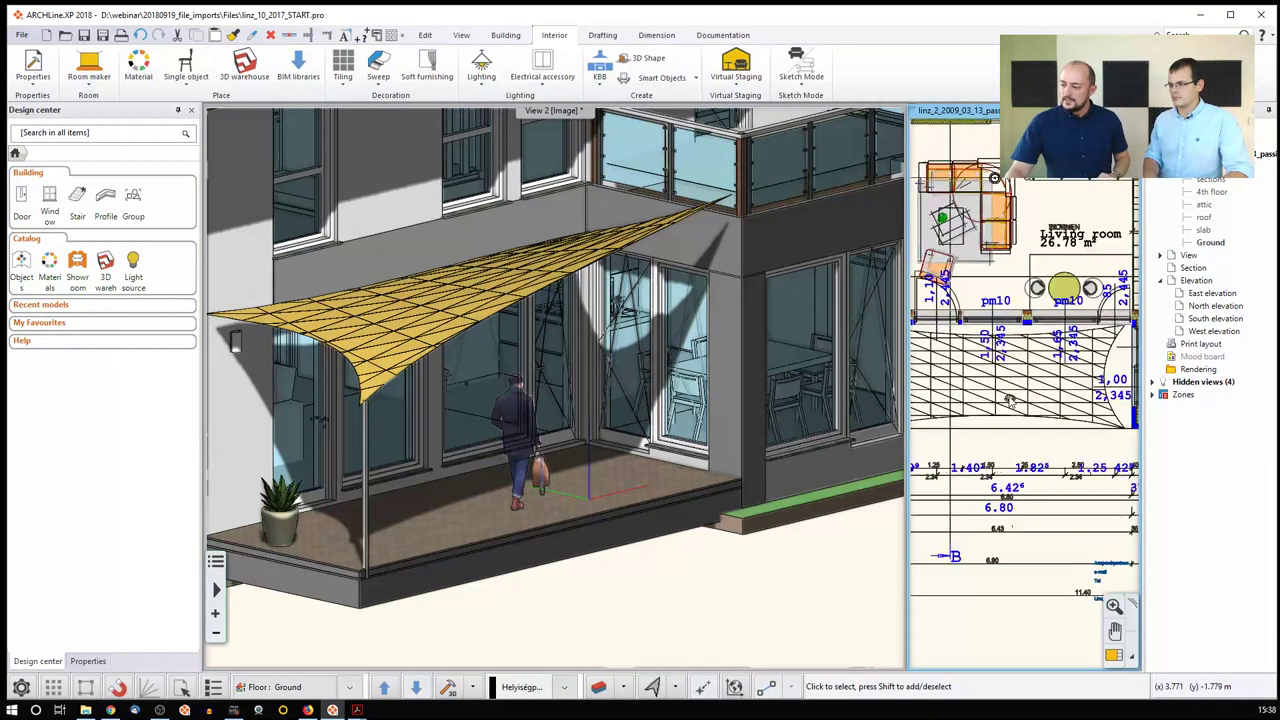
click(1010, 403)
scroll(1020, 395, up, 4)
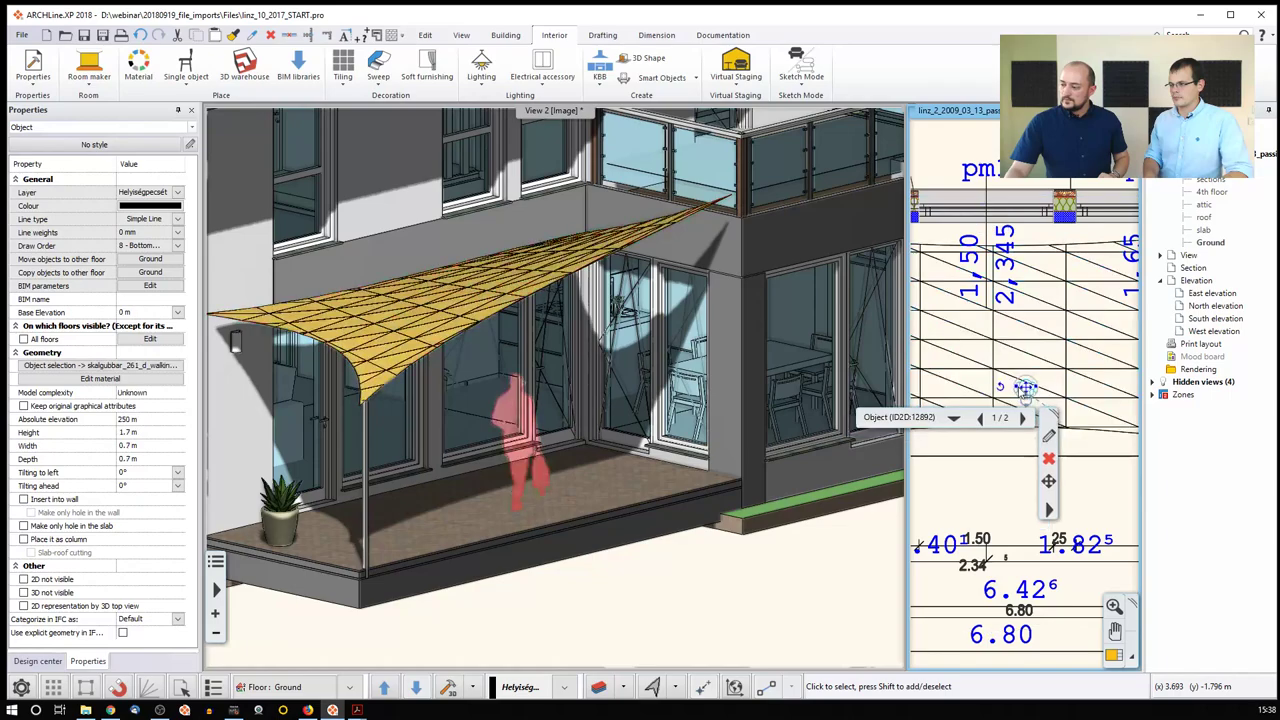
click(1024, 390)
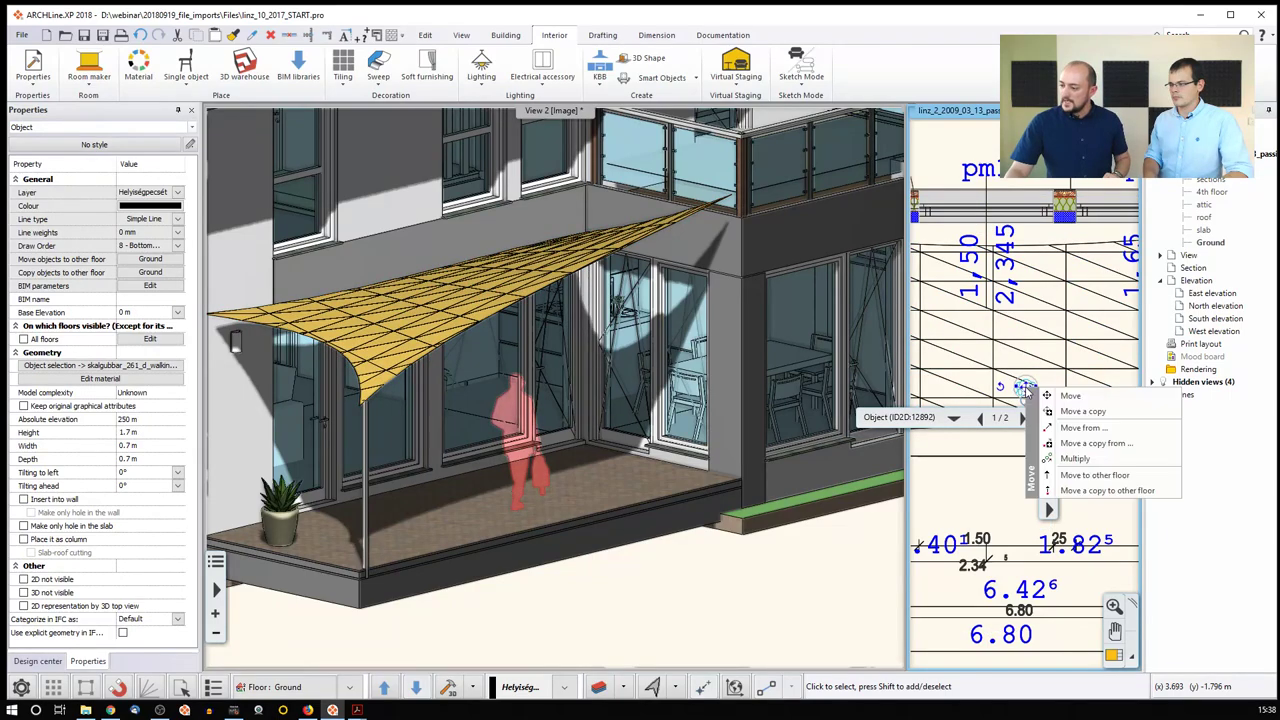
click(1072, 400)
click(1028, 294)
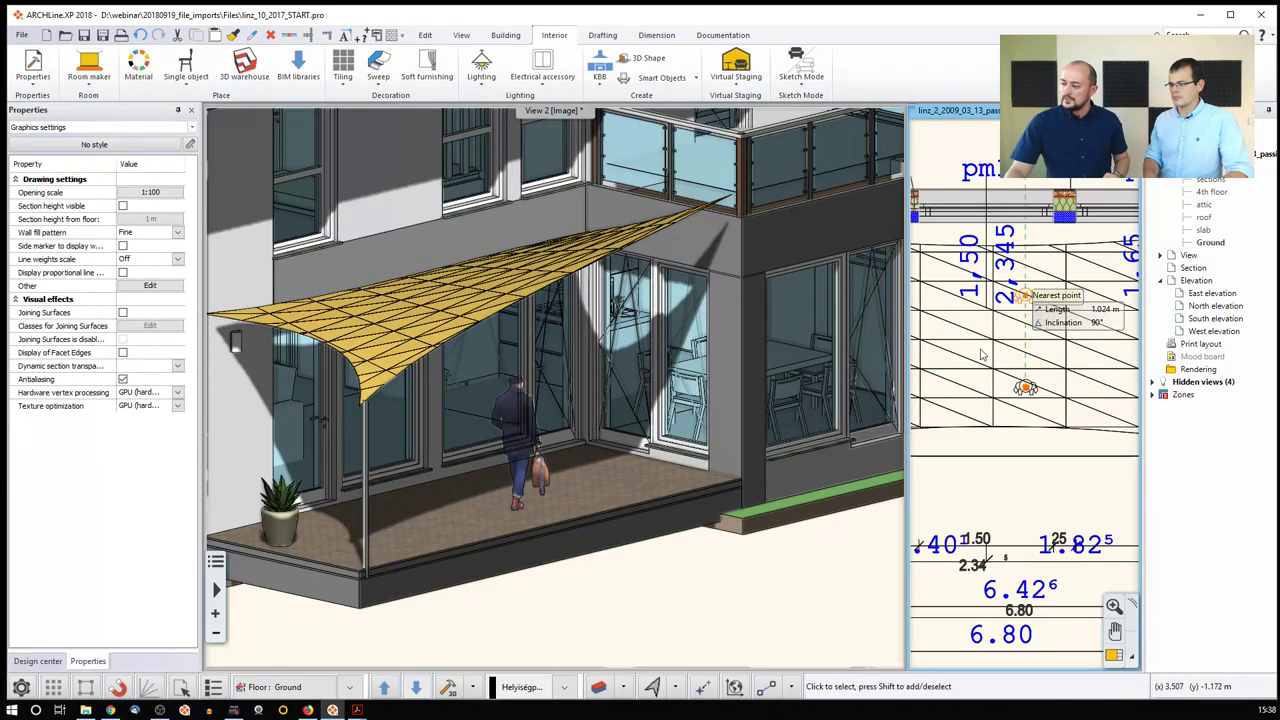
click(641, 571)
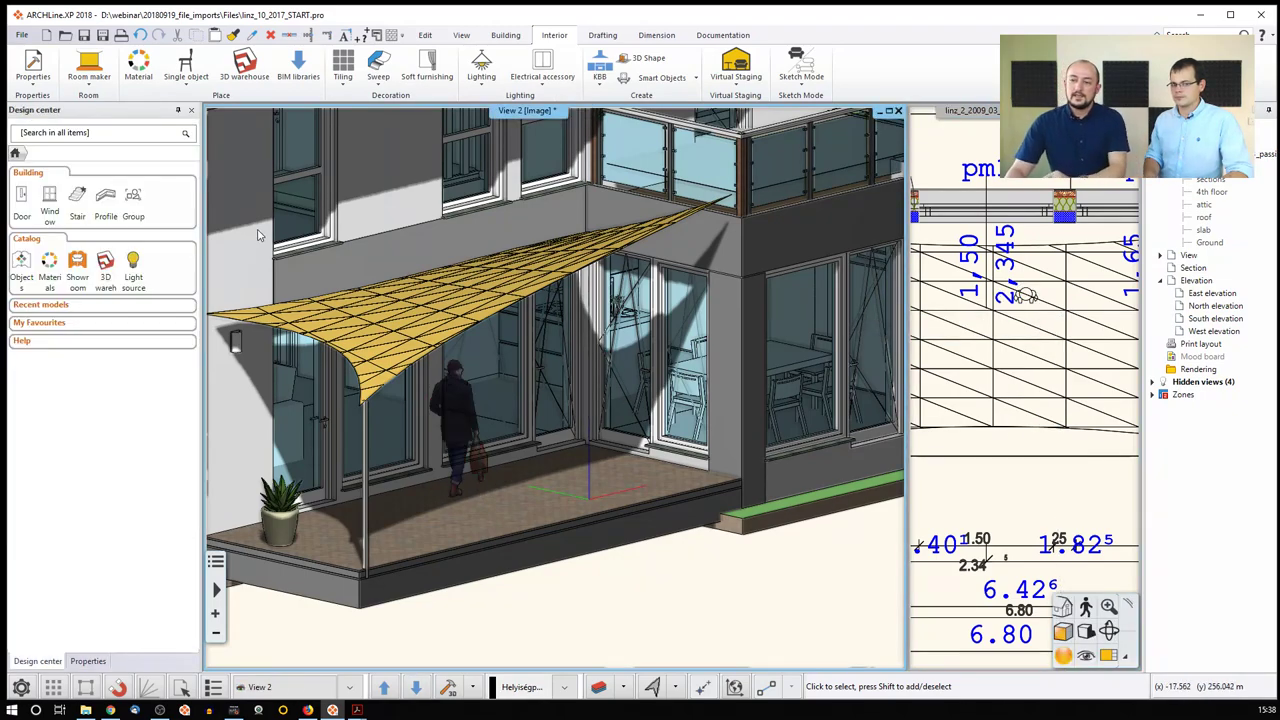
click(244, 68)
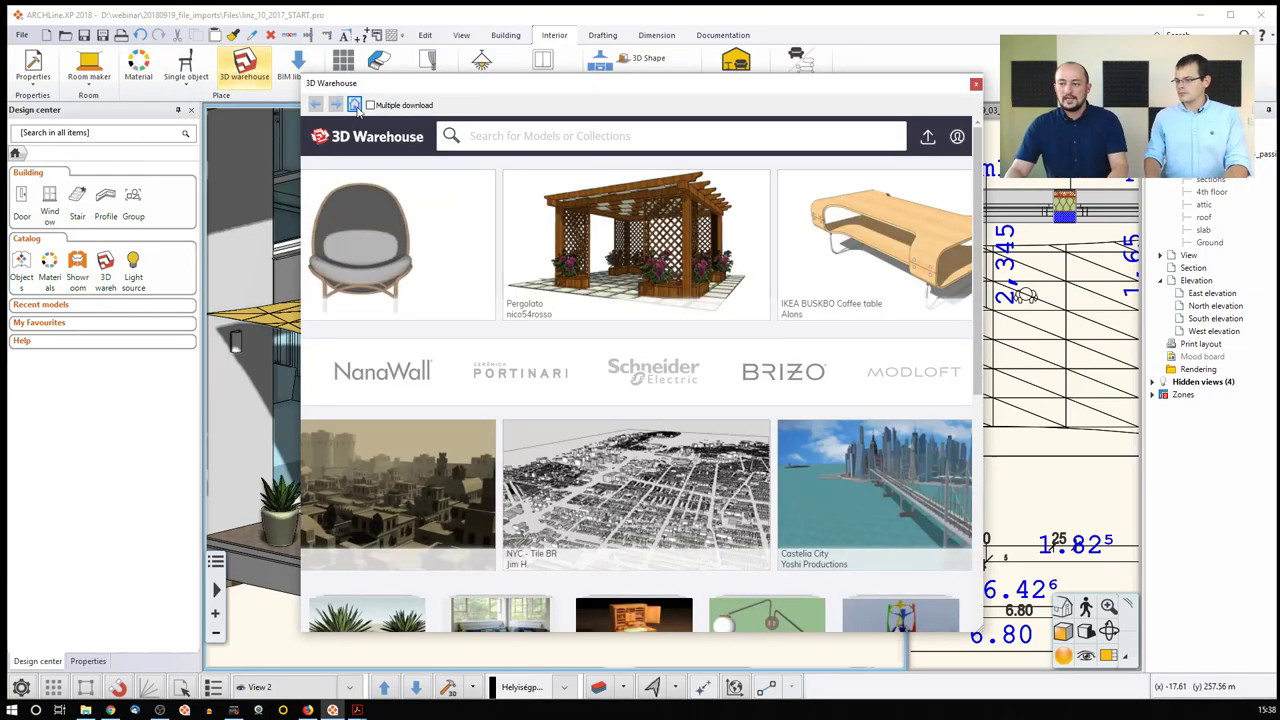
Search 3D Warehouse for 'bench' and scroll through the results.
click(485, 137)
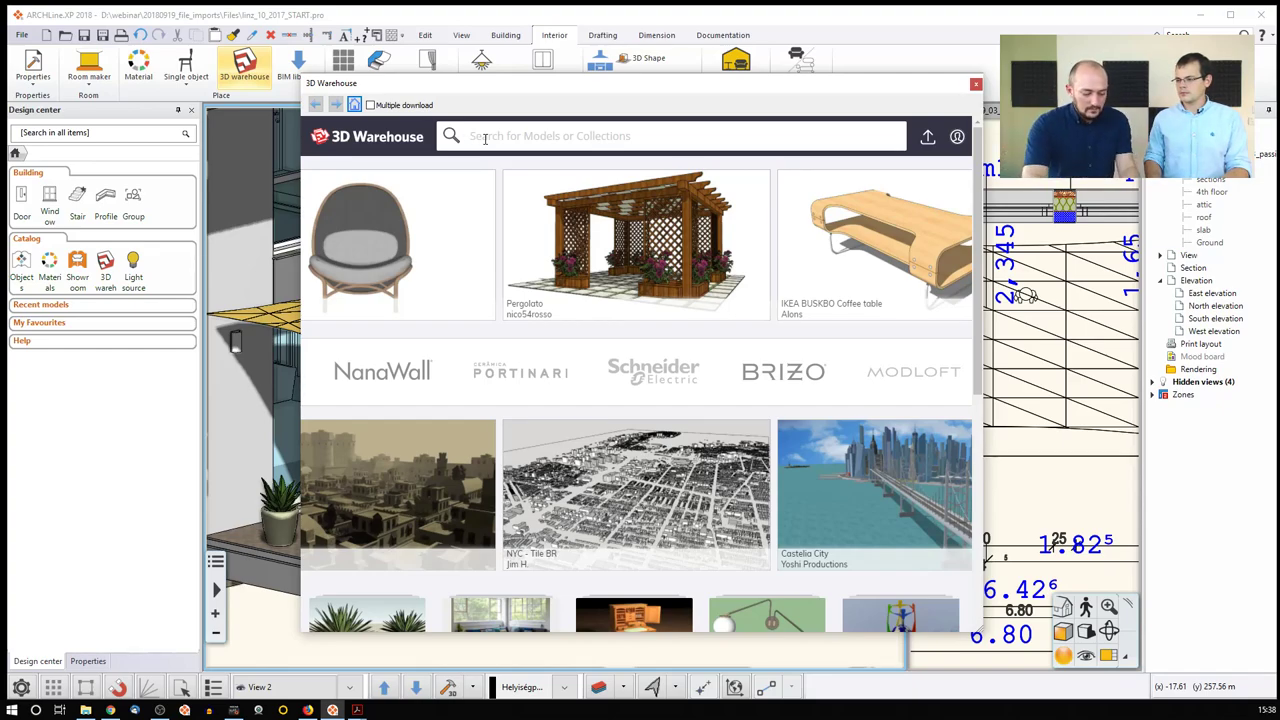
text(bench)
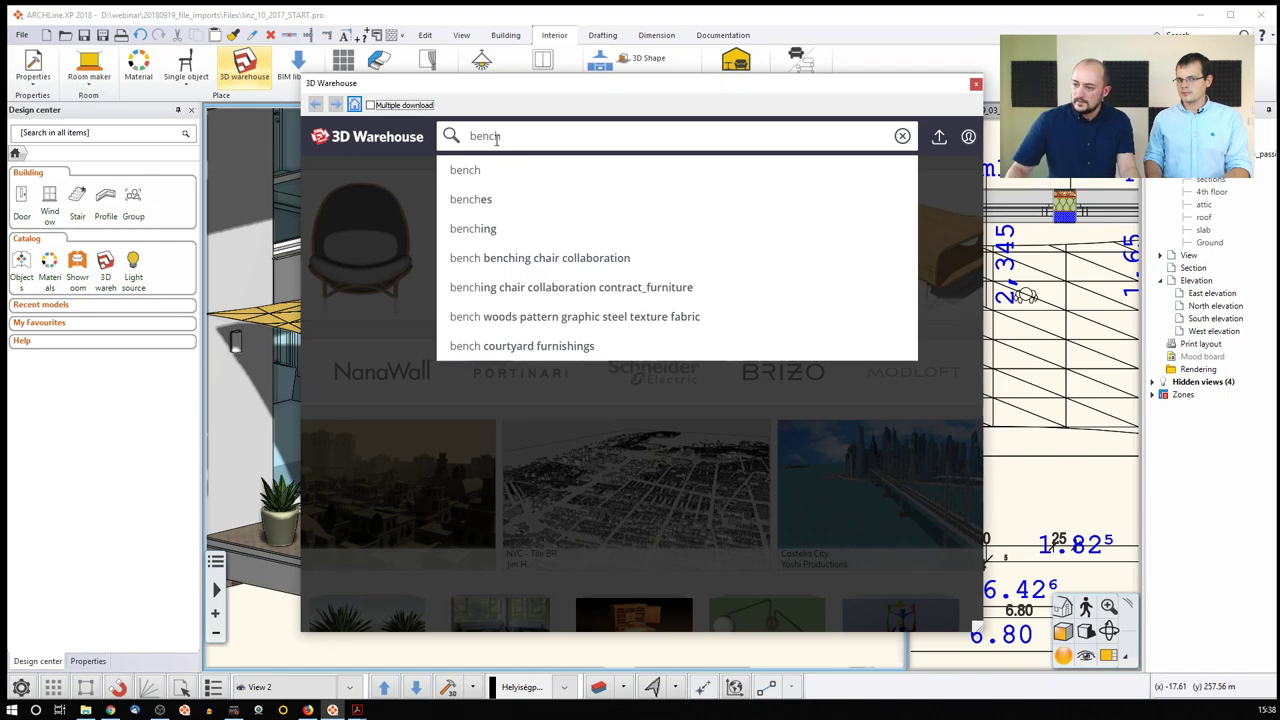
key(Return)
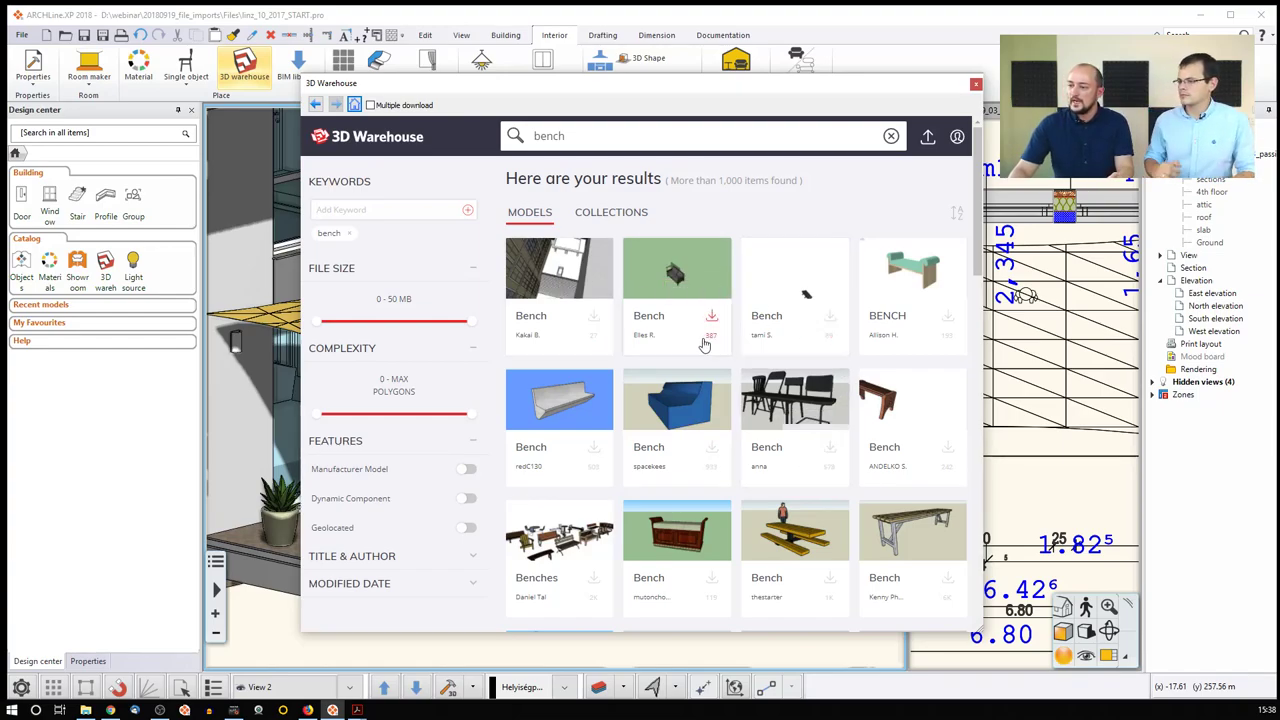
scroll(805, 415, down, 2)
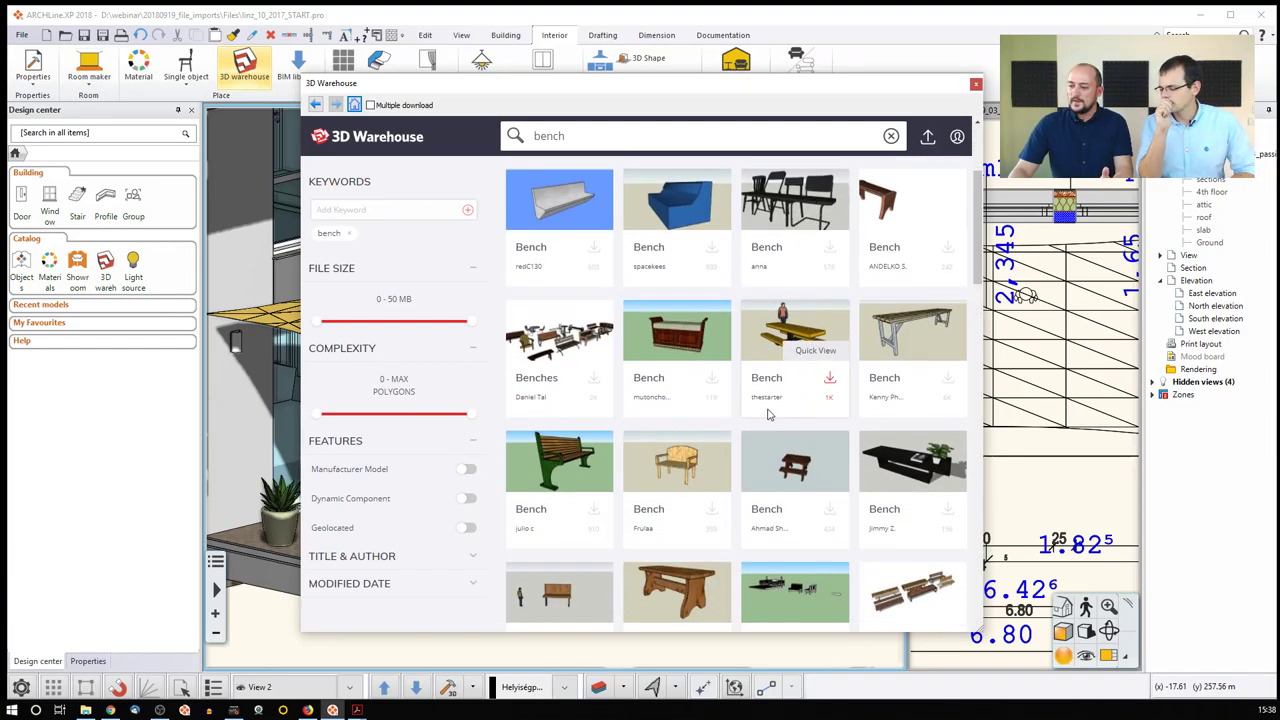
scroll(720, 547, down, 1)
scroll(720, 547, down, 4)
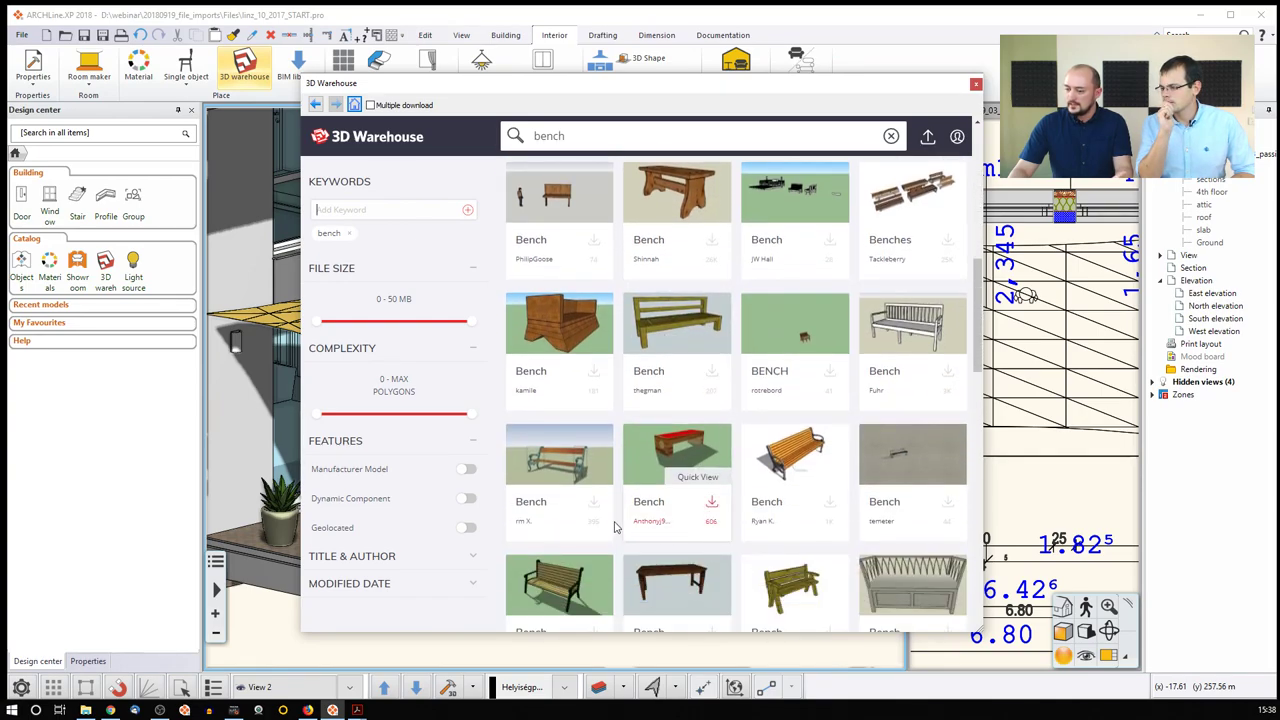
Download the orange wooden bench as a SketchUp 2018 model.
click(796, 447)
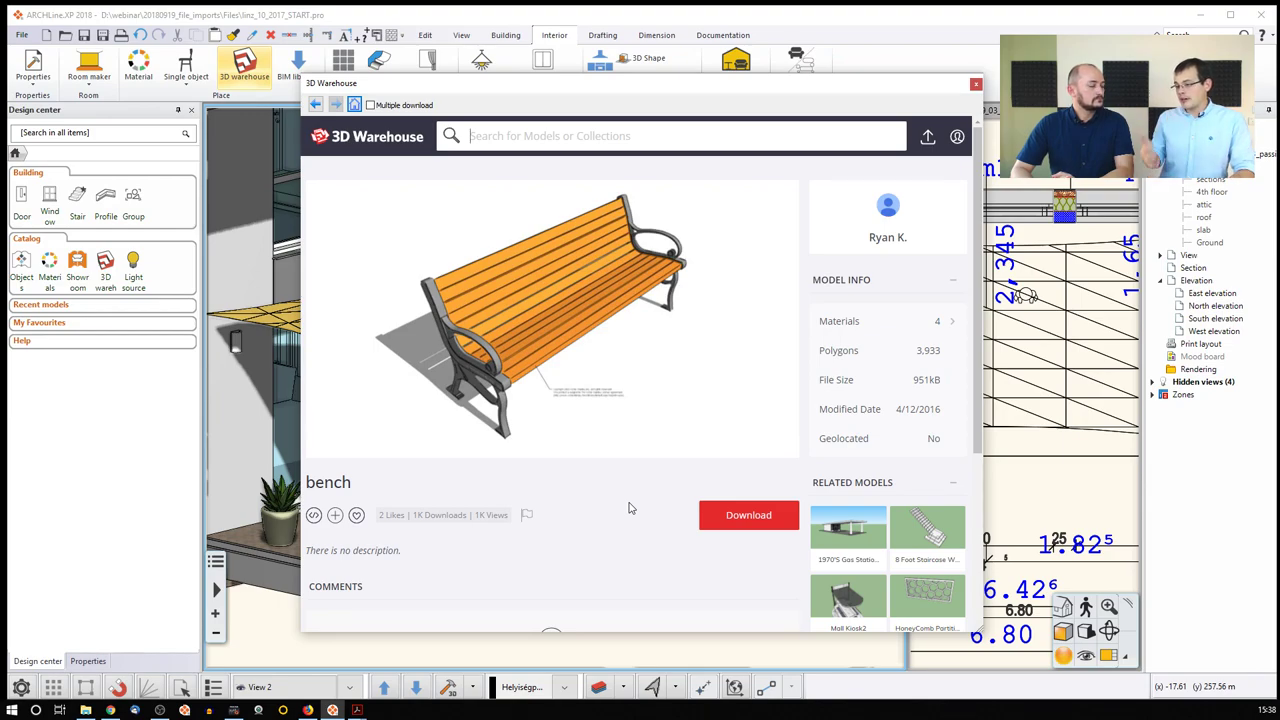
scroll(629, 508, down, 1)
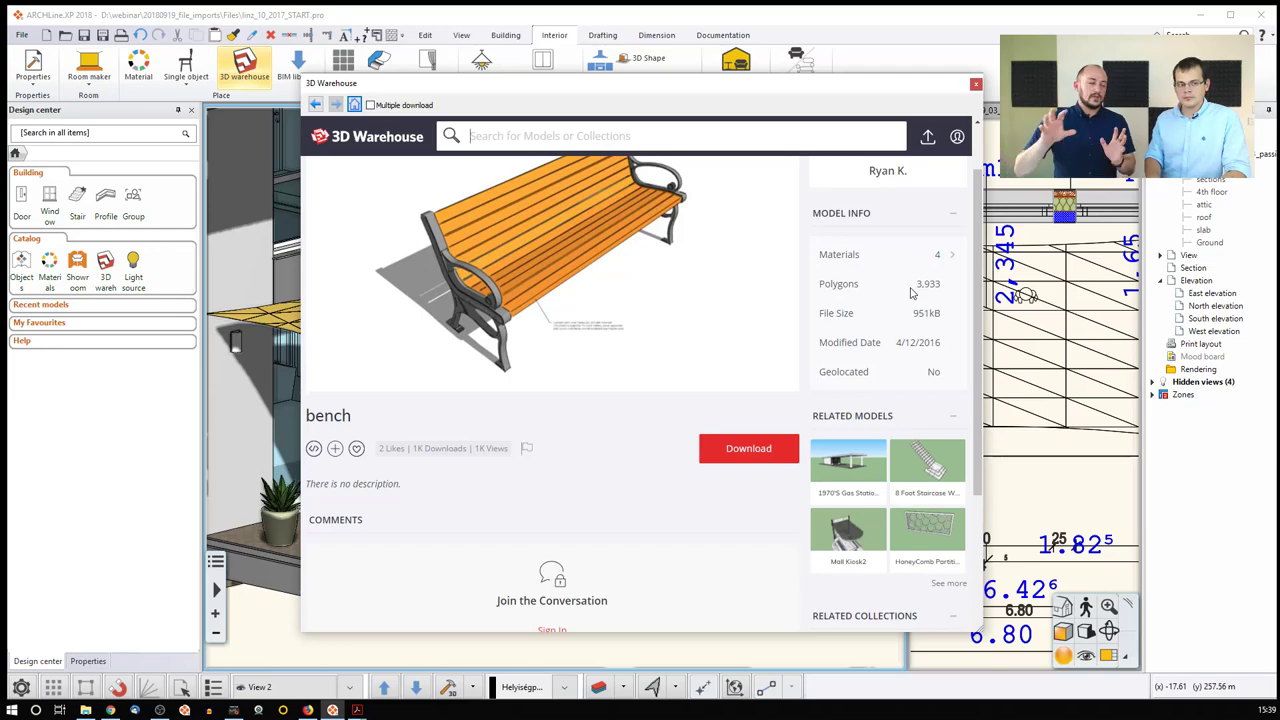
click(754, 448)
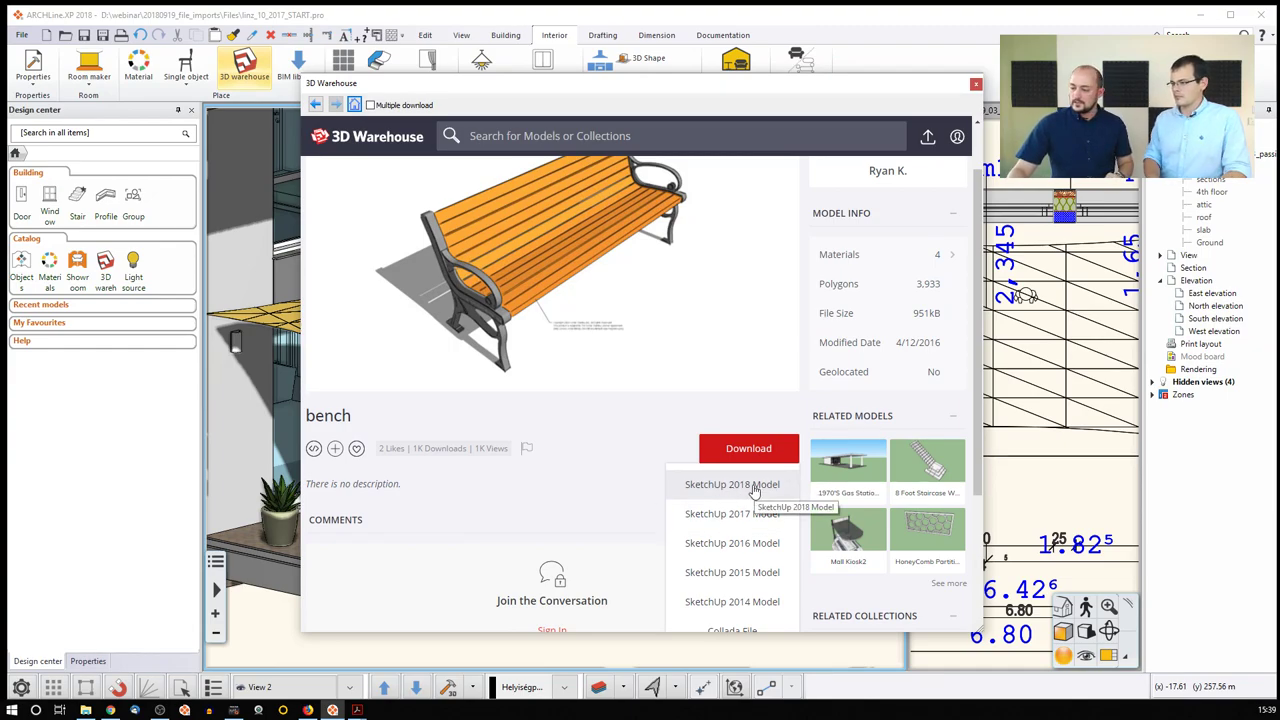
click(754, 486)
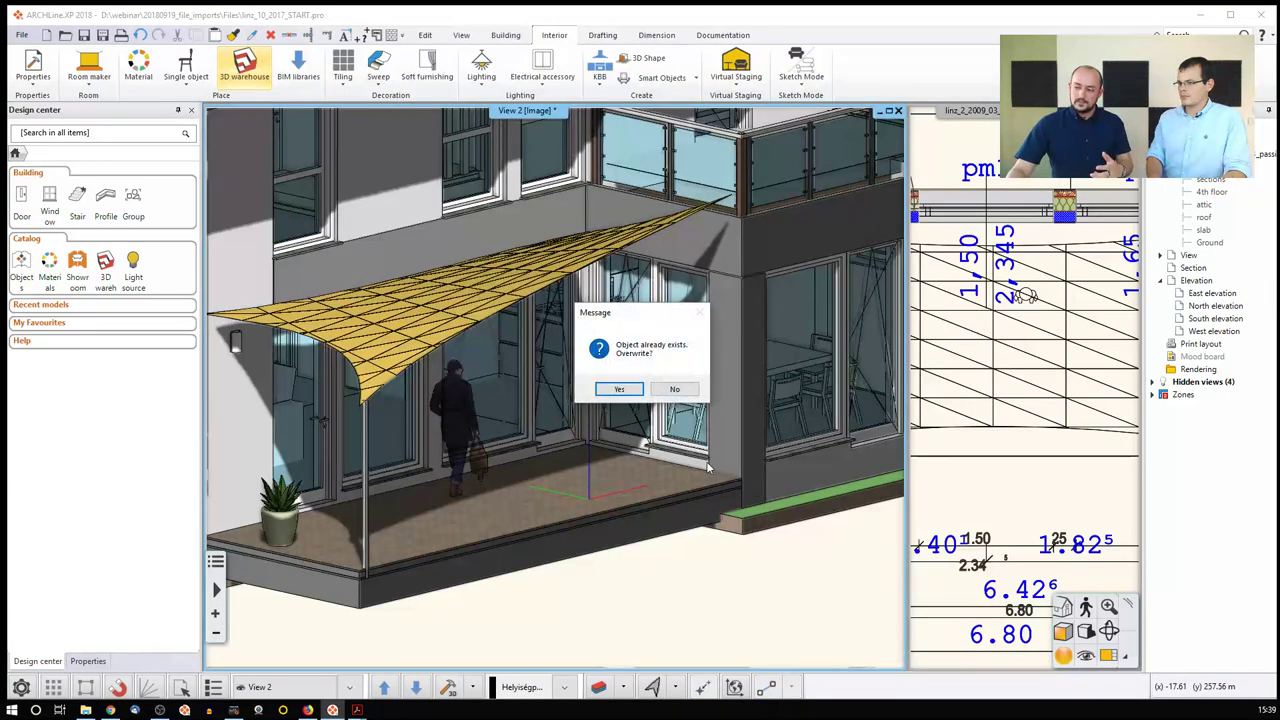
Overwrite the existing object and place the rotated bench on the terrace before the glass doors.
click(620, 390)
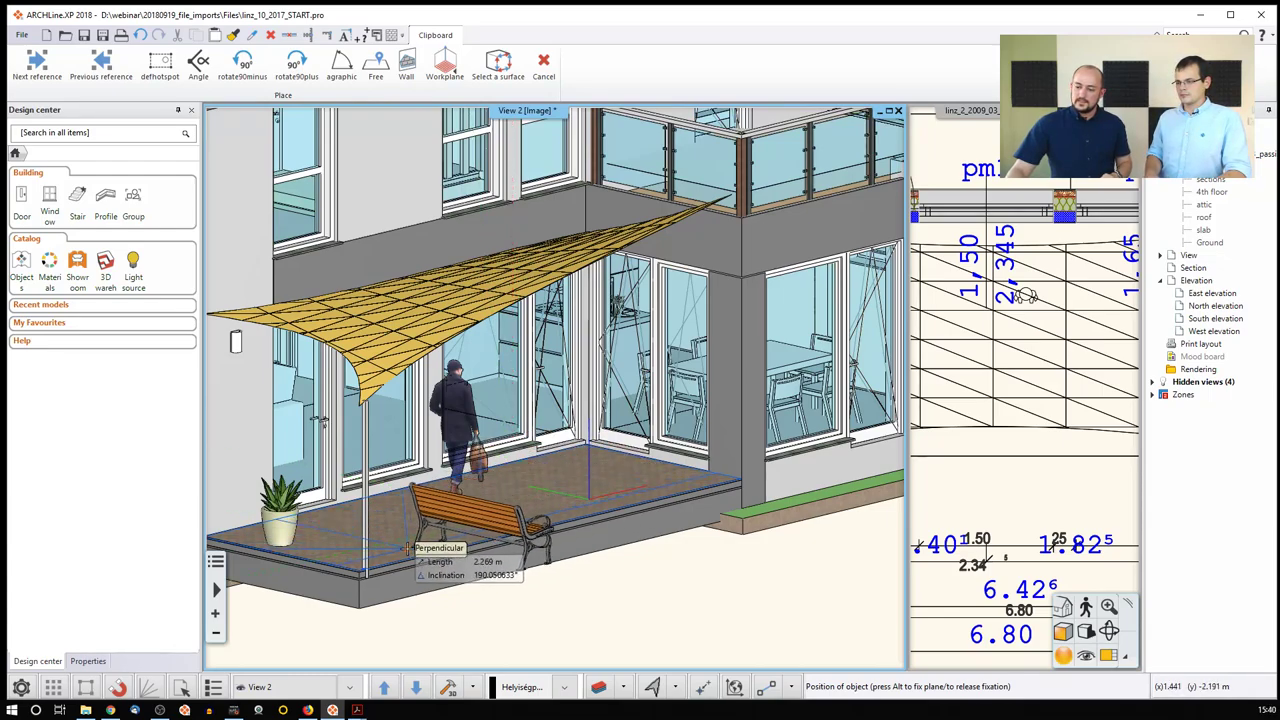
click(416, 545)
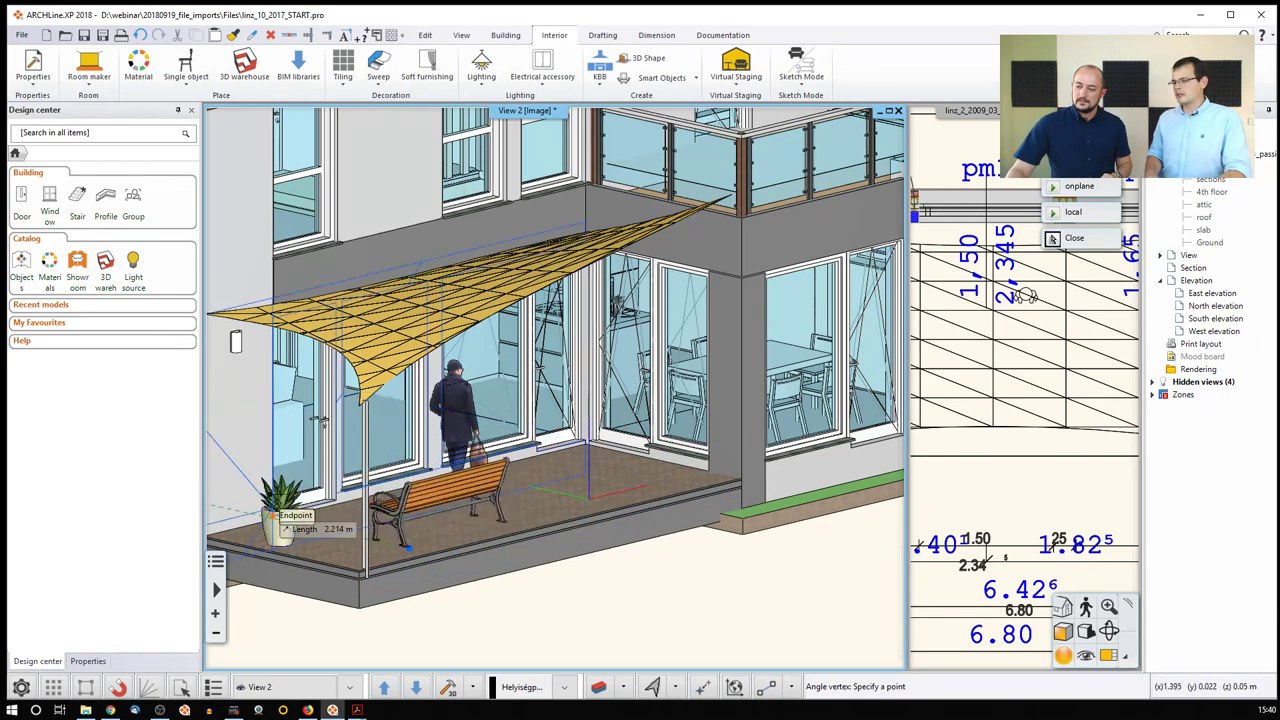
click(282, 506)
click(528, 505)
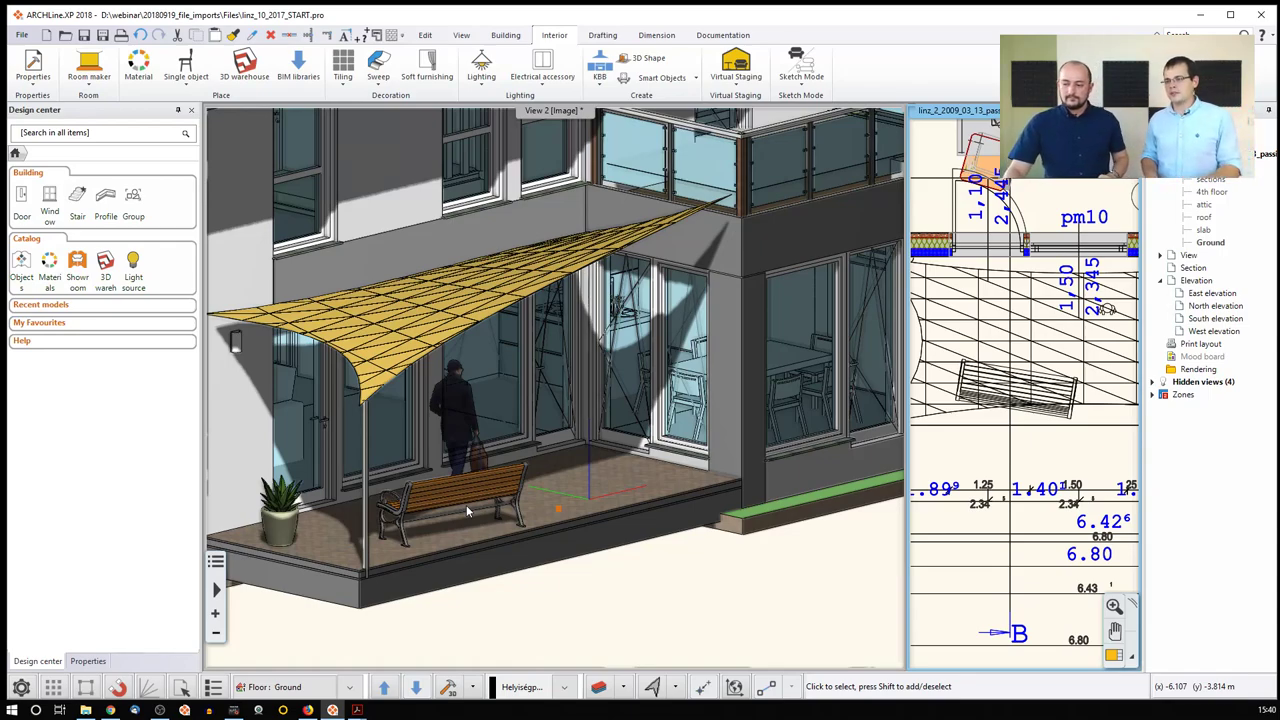
Switch off shadows in the 3D view.
click(578, 588)
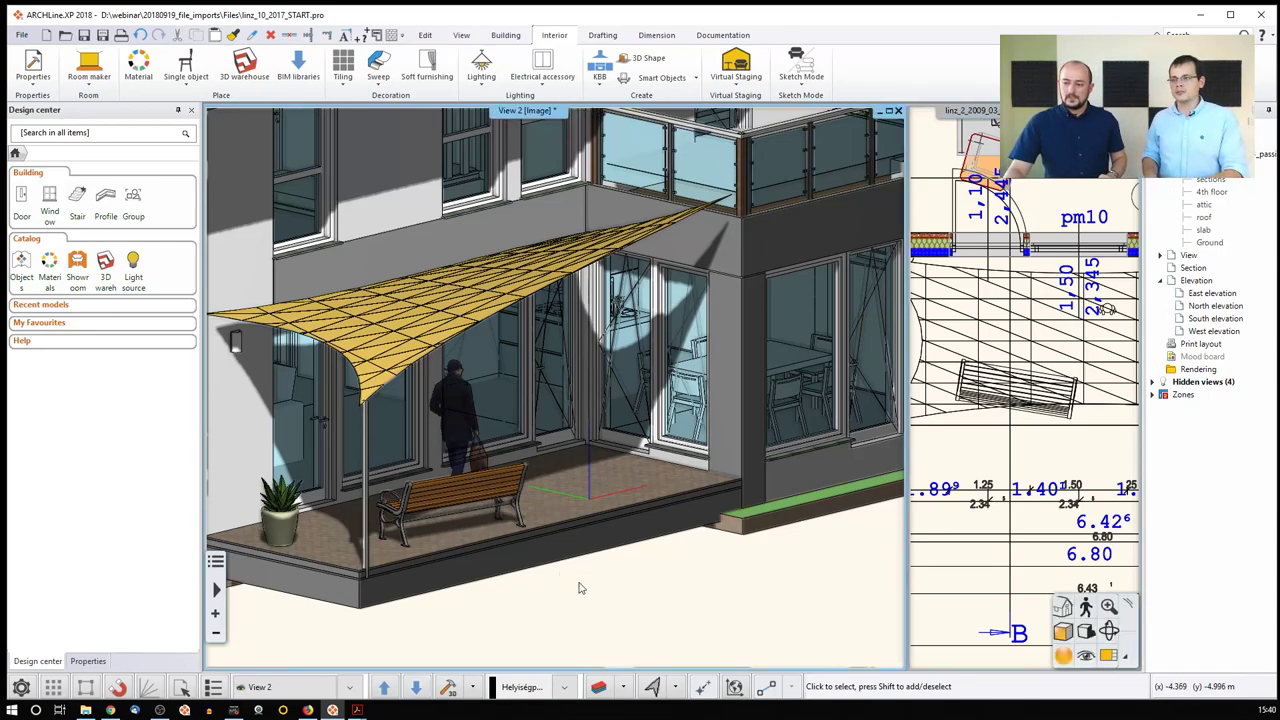
click(1085, 631)
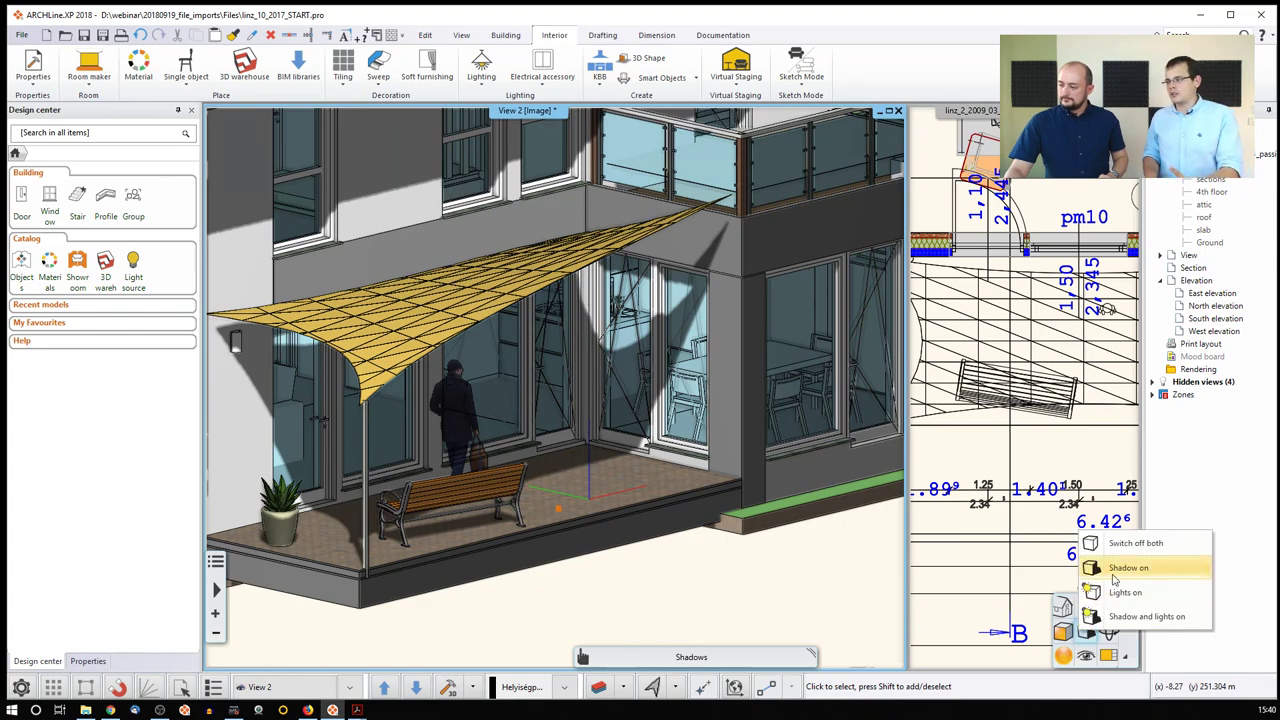
click(1124, 545)
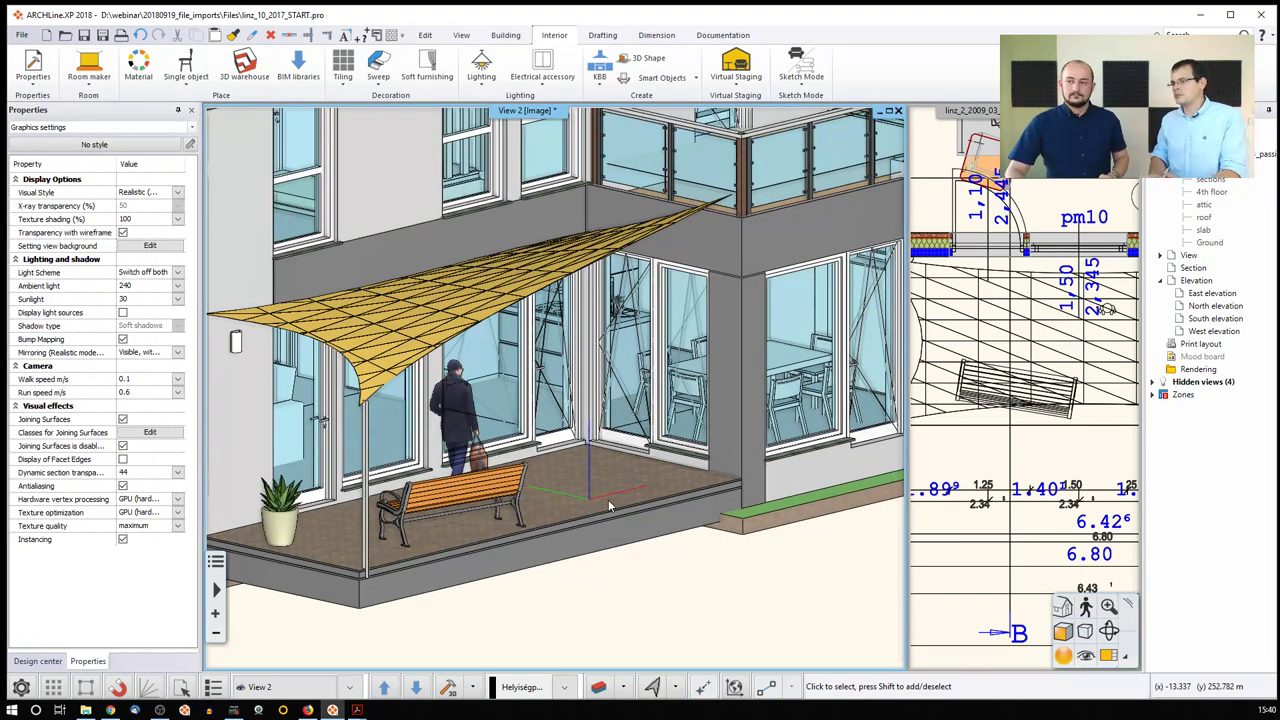
Open the BIM libraries Showroom and browse brand catalogs such as Eglo, Geberit and Hansgrohe.
click(300, 70)
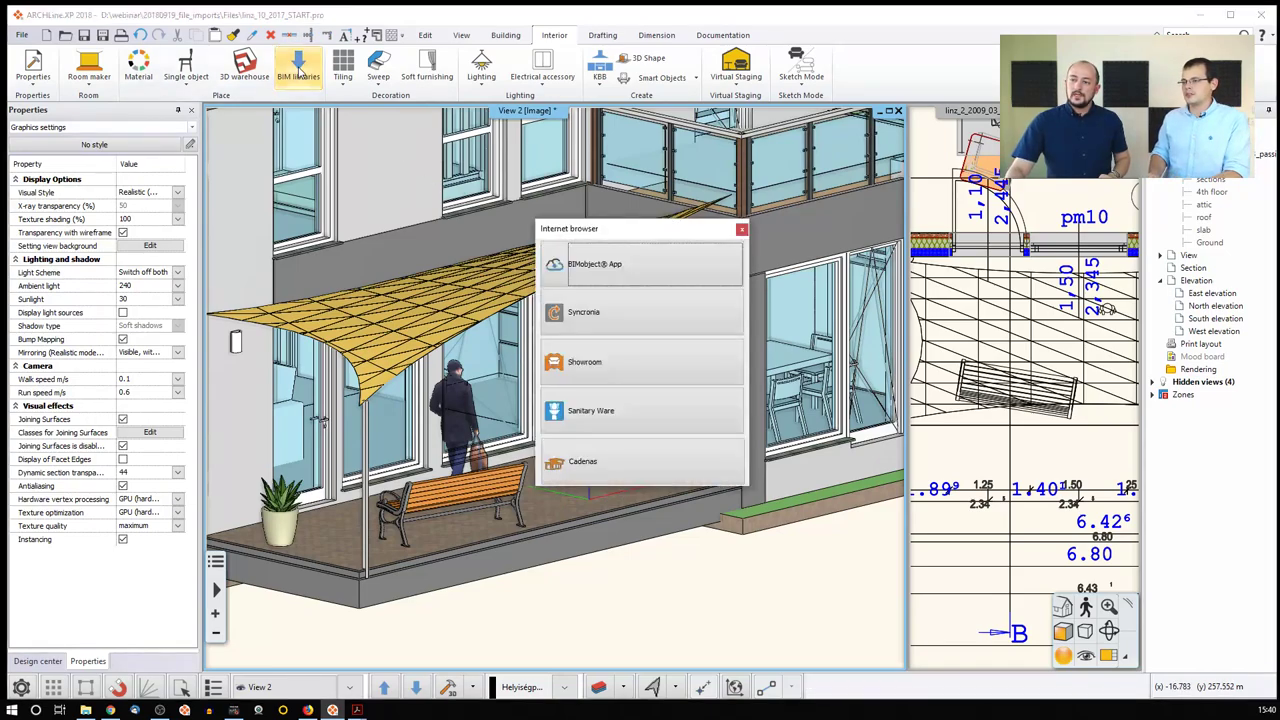
click(612, 374)
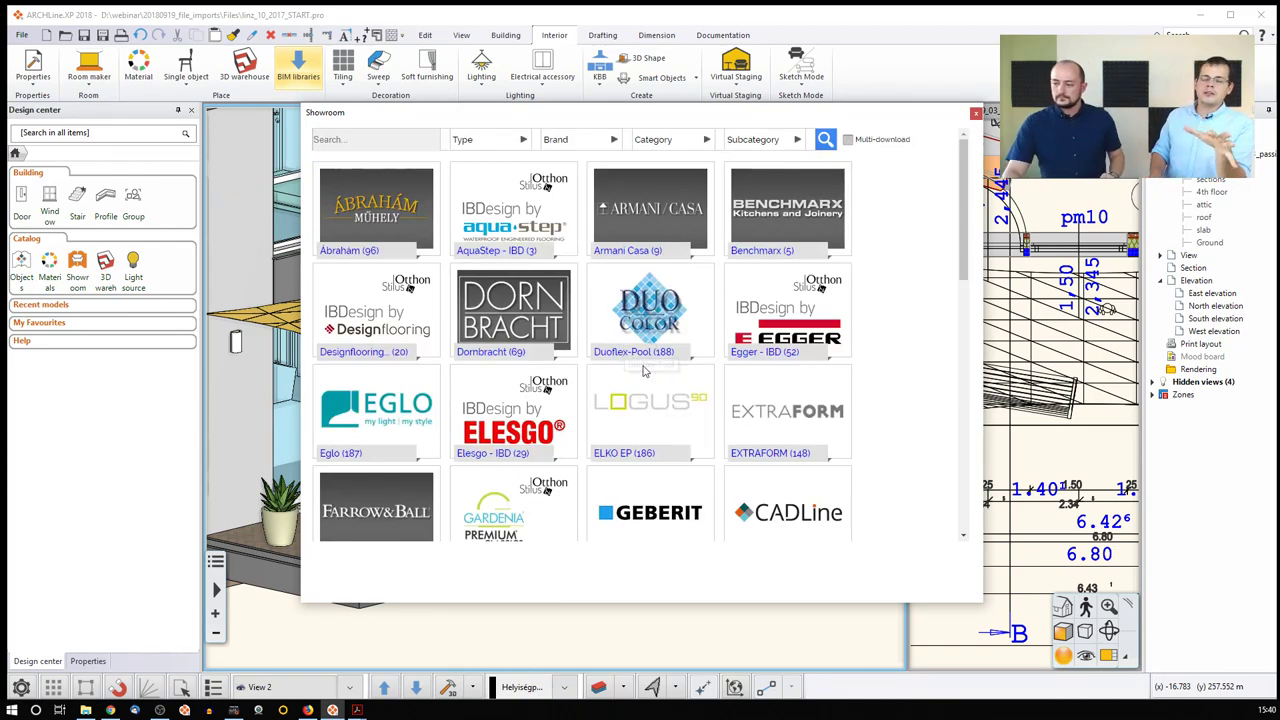
scroll(500, 340, down, 2)
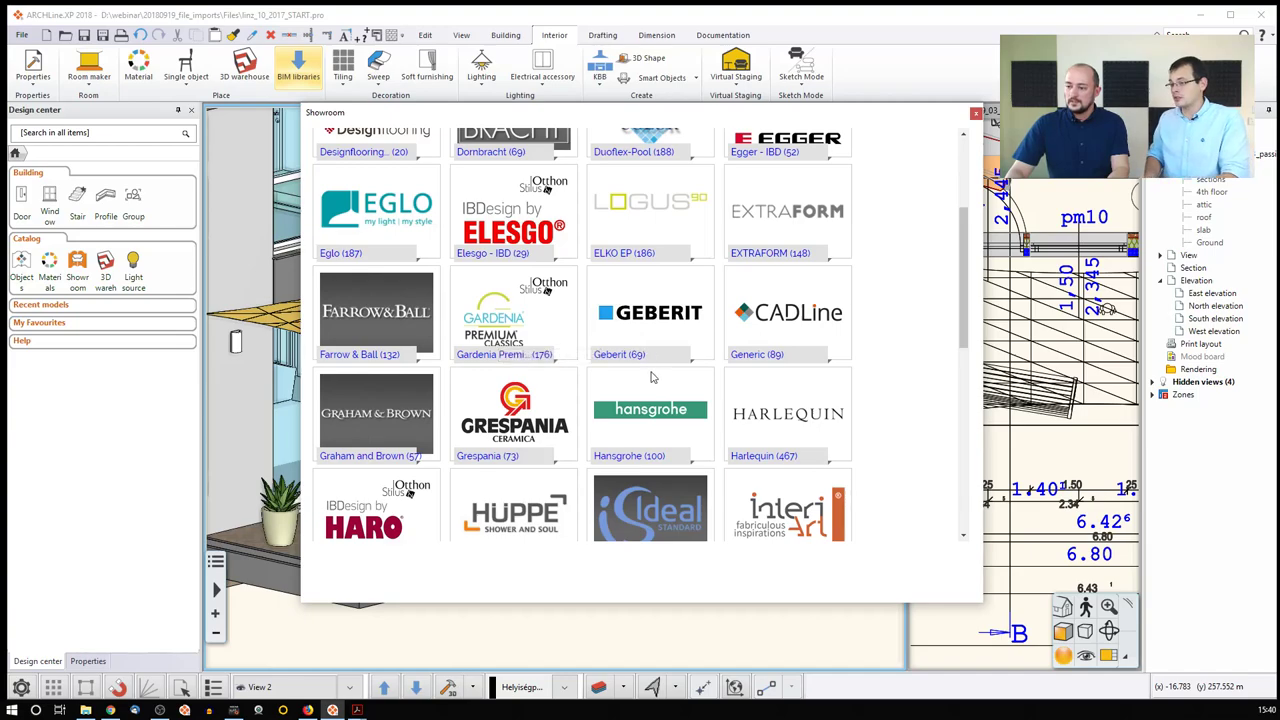
scroll(648, 373, down, 3)
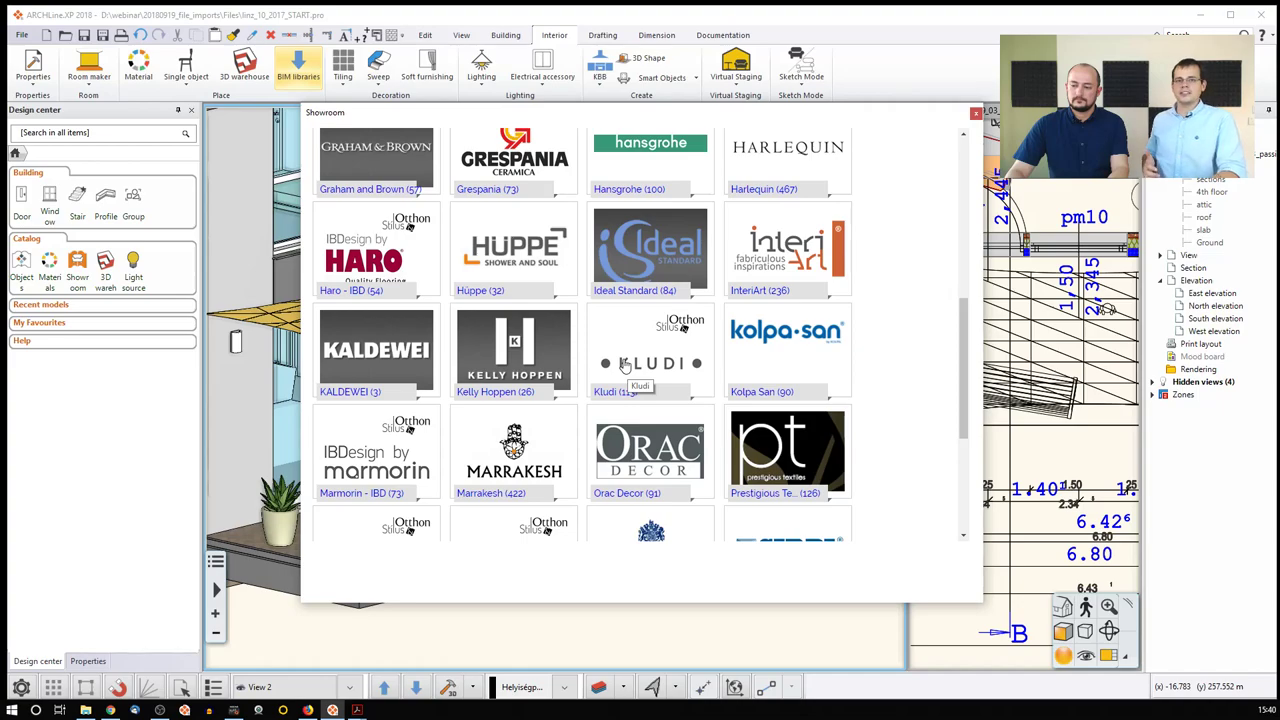
scroll(624, 366, down, 5)
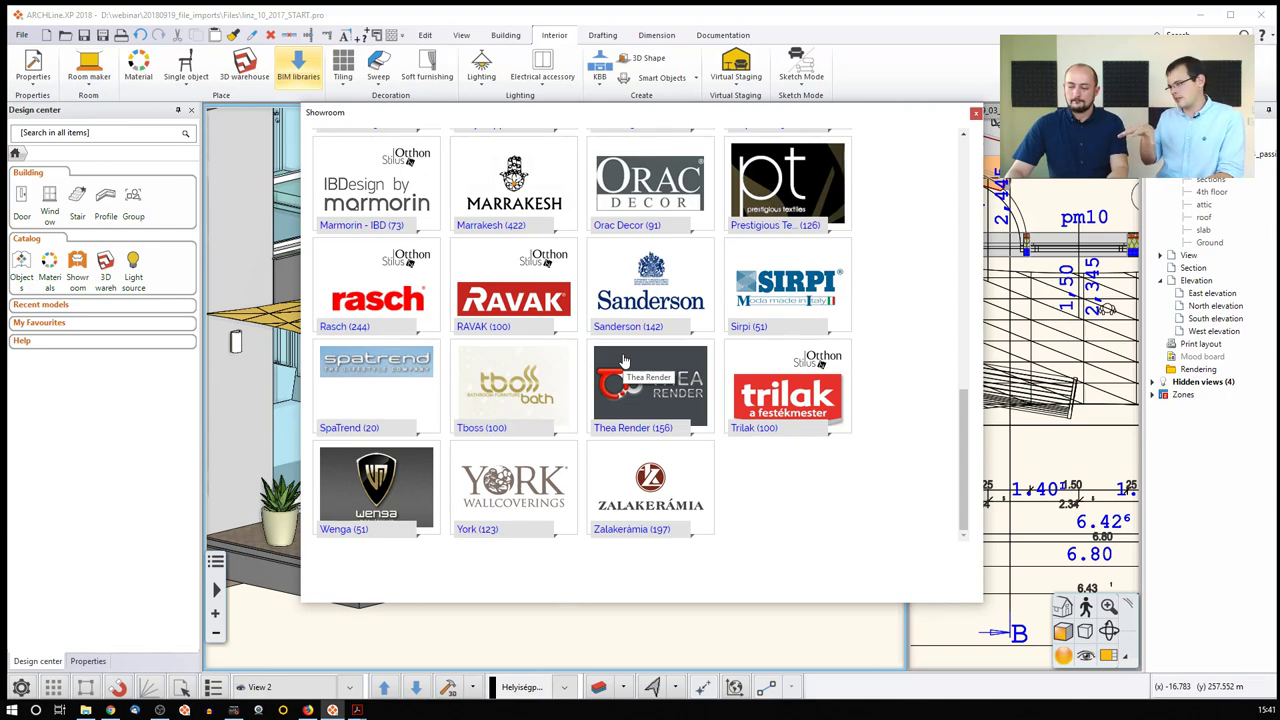
scroll(624, 360, up, 5)
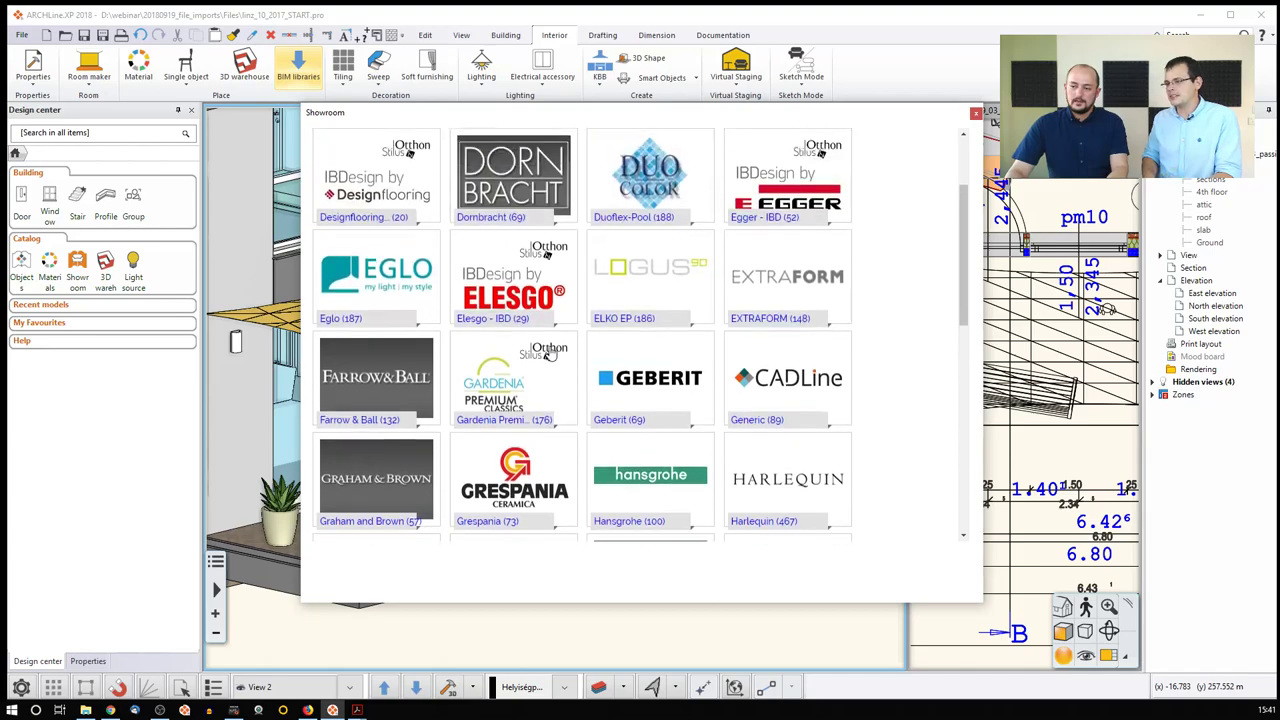
scroll(549, 354, up, 2)
scroll(549, 351, down, 3)
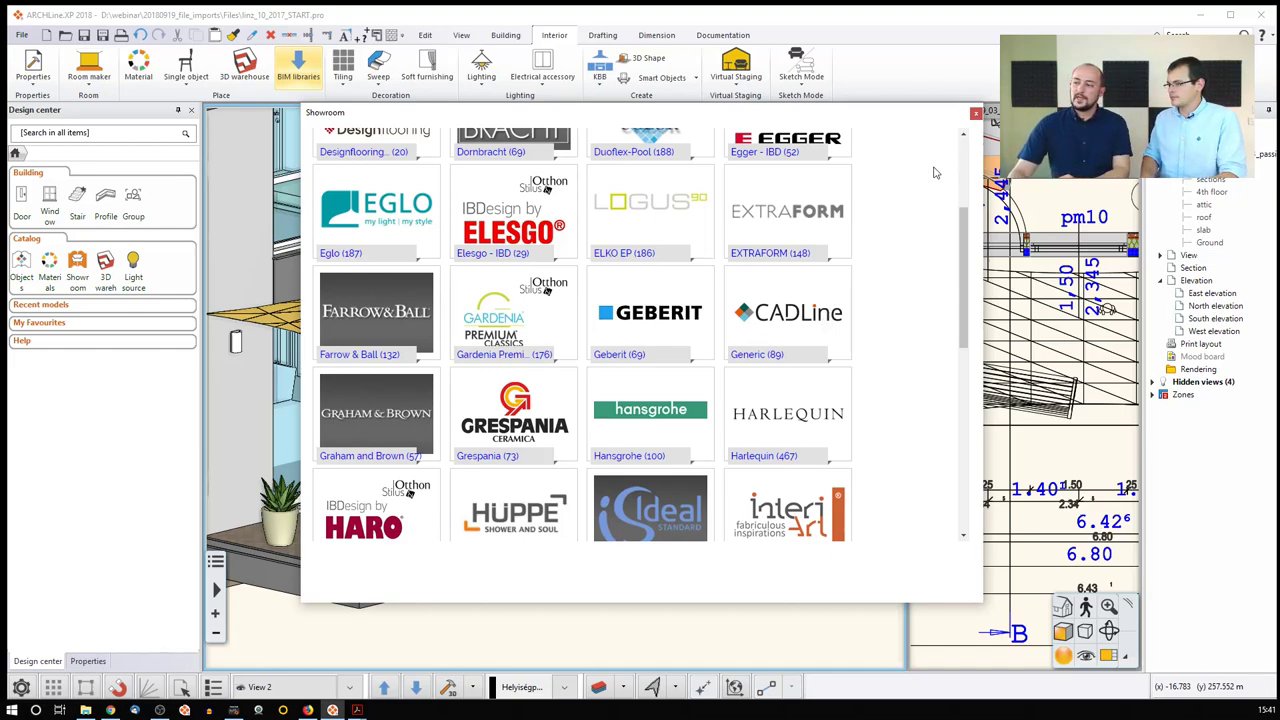
Close the Showroom, open the BIMobject App library from BIM libraries, then close it.
click(976, 114)
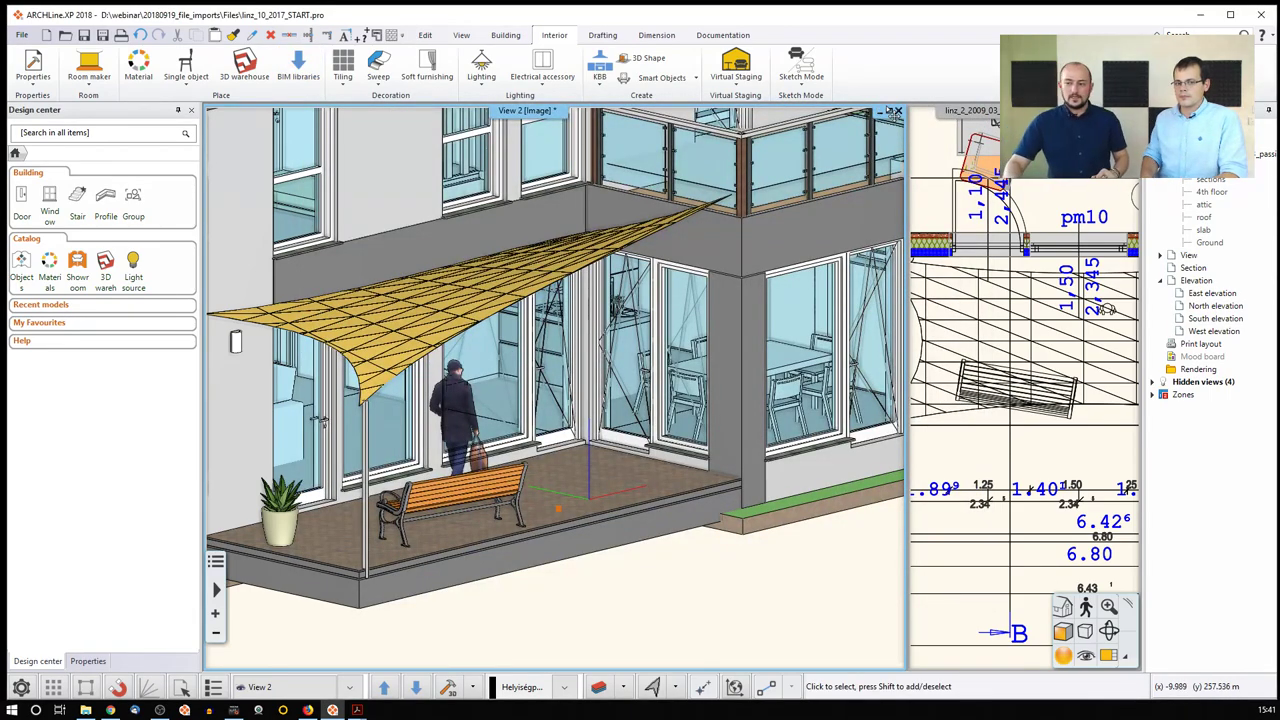
click(295, 70)
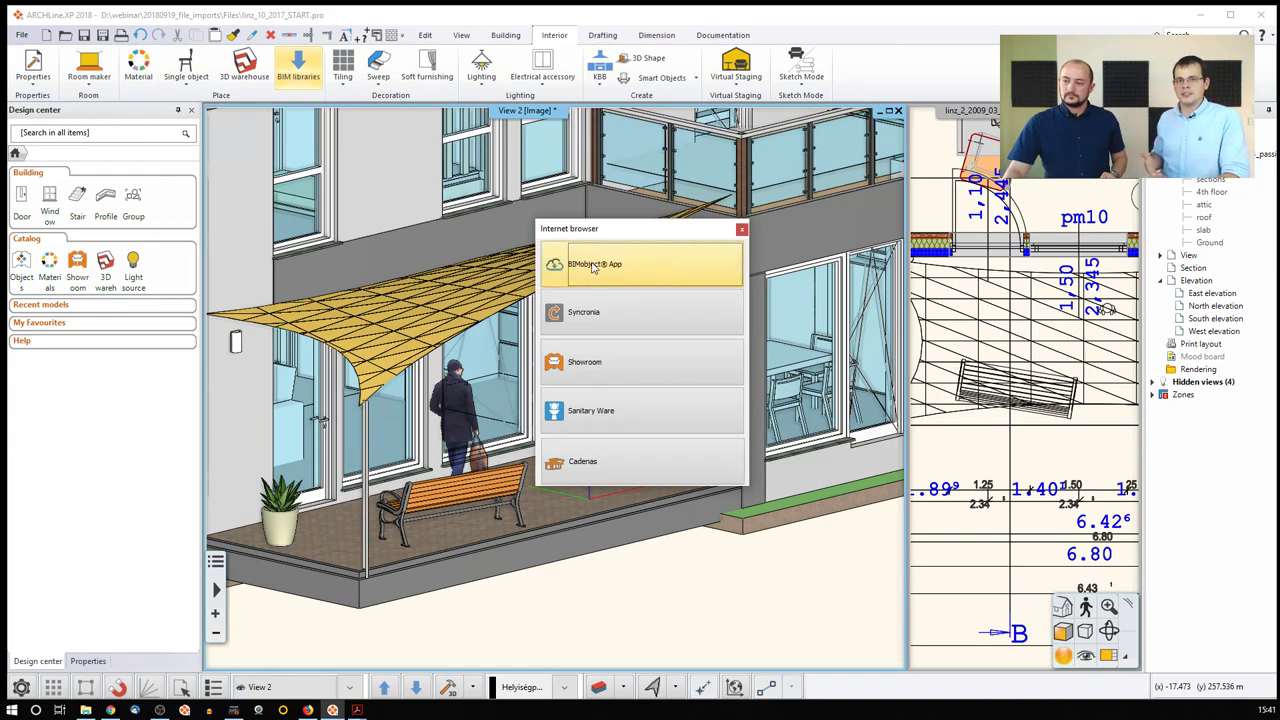
click(249, 258)
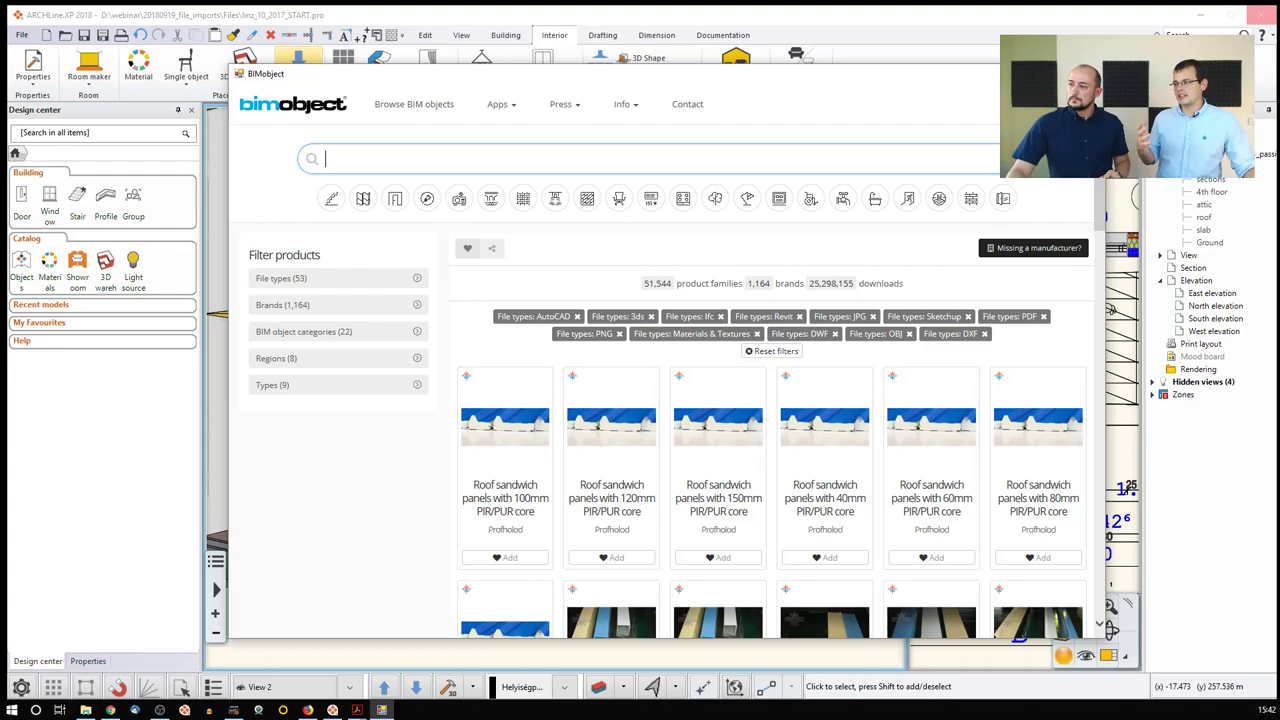
click(1093, 73)
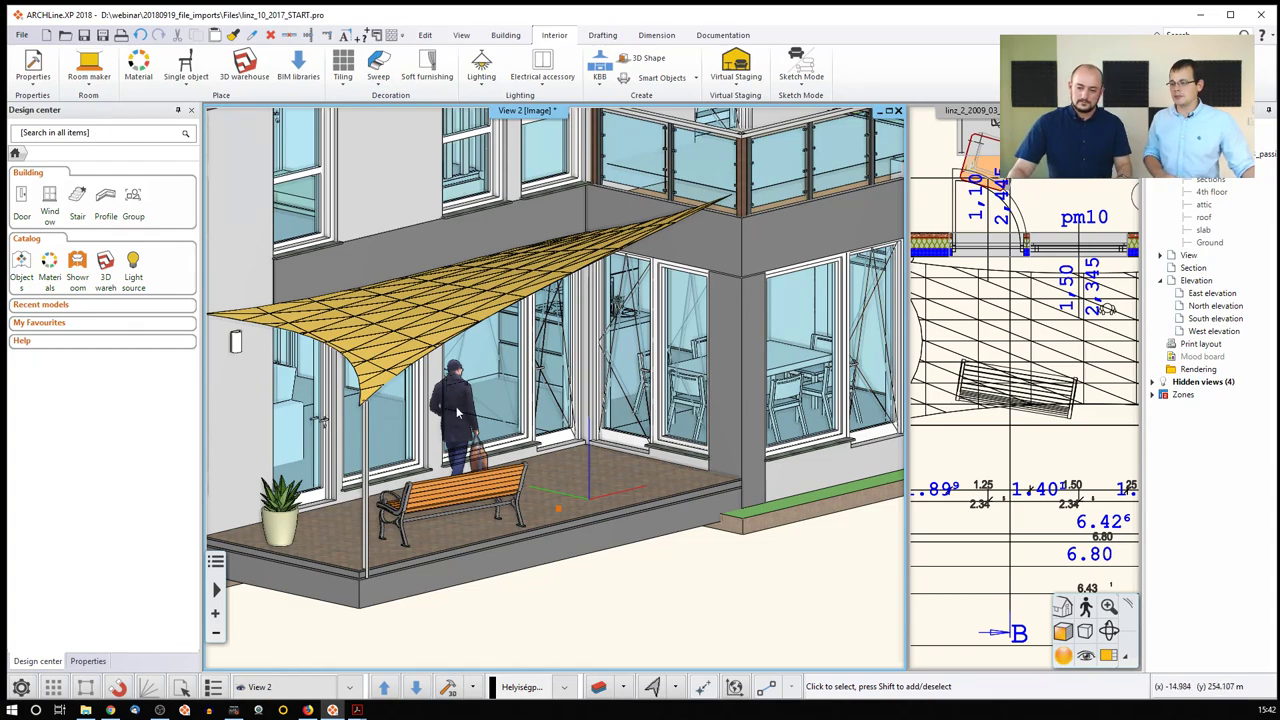
click(86, 710)
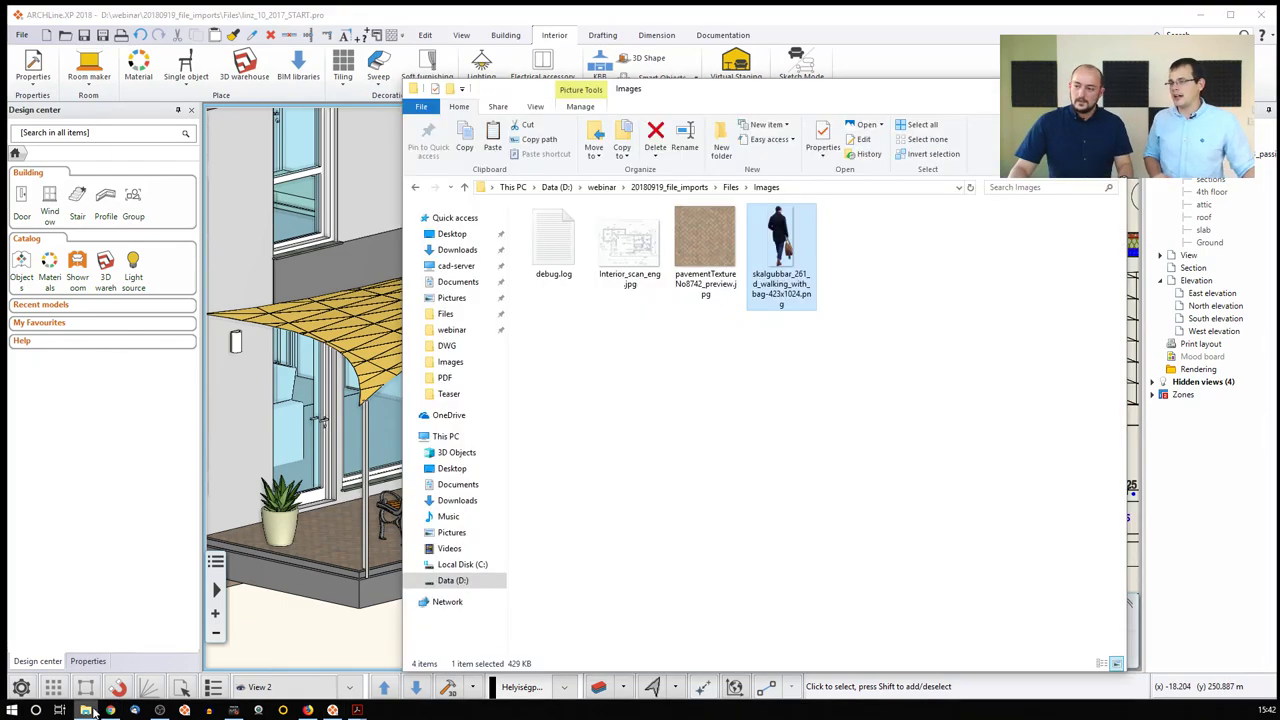
click(731, 188)
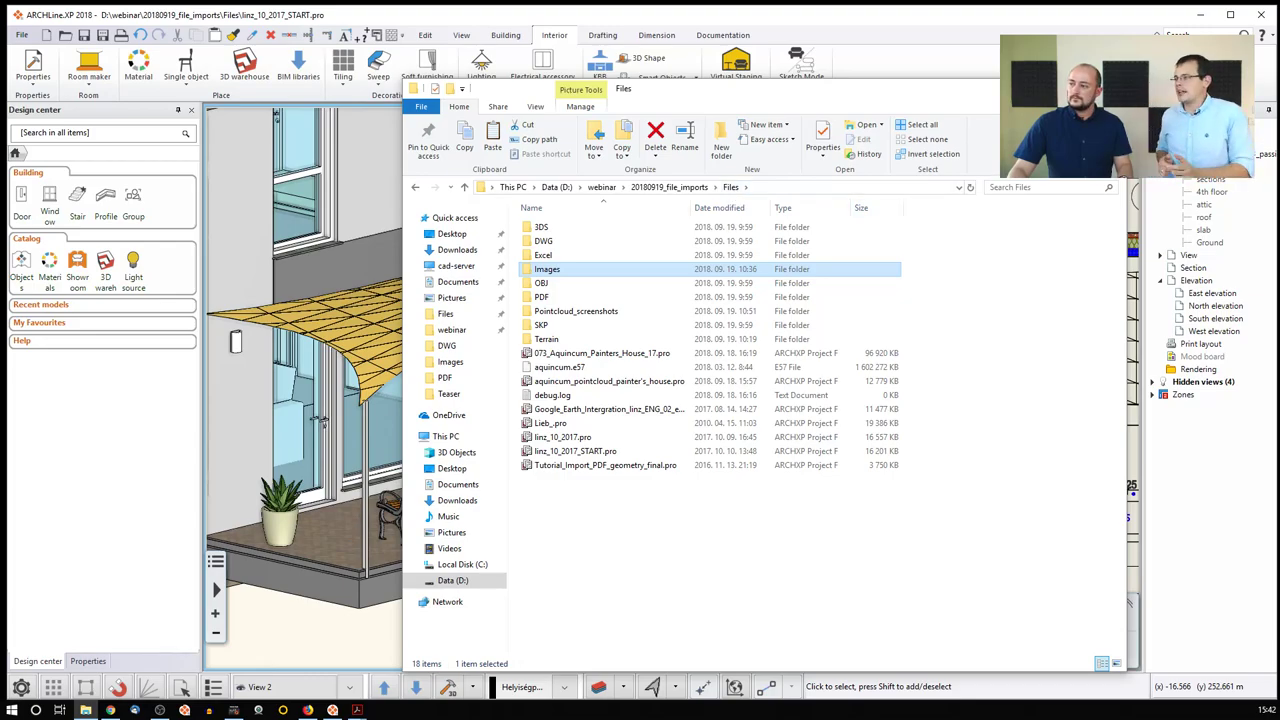
key(alt+Tab)
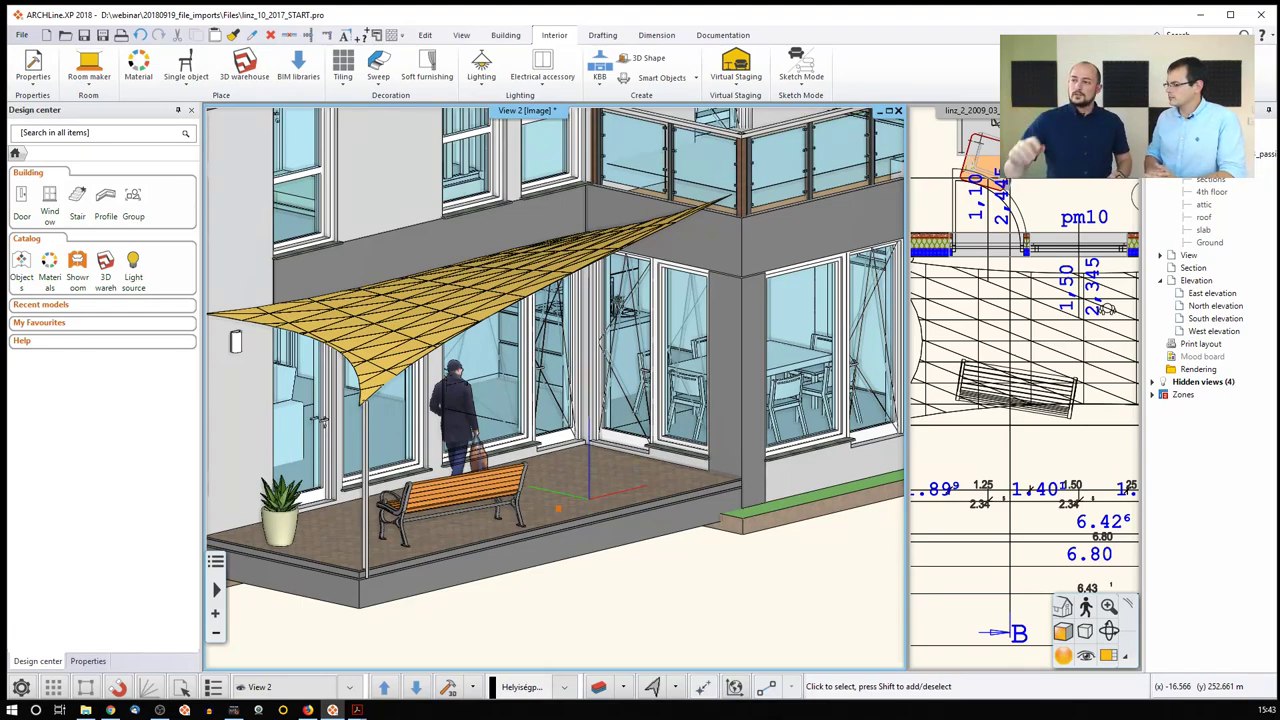
Show the Google Maps options on the Building tab: location, raster image, terrain and KMZ export.
click(657, 35)
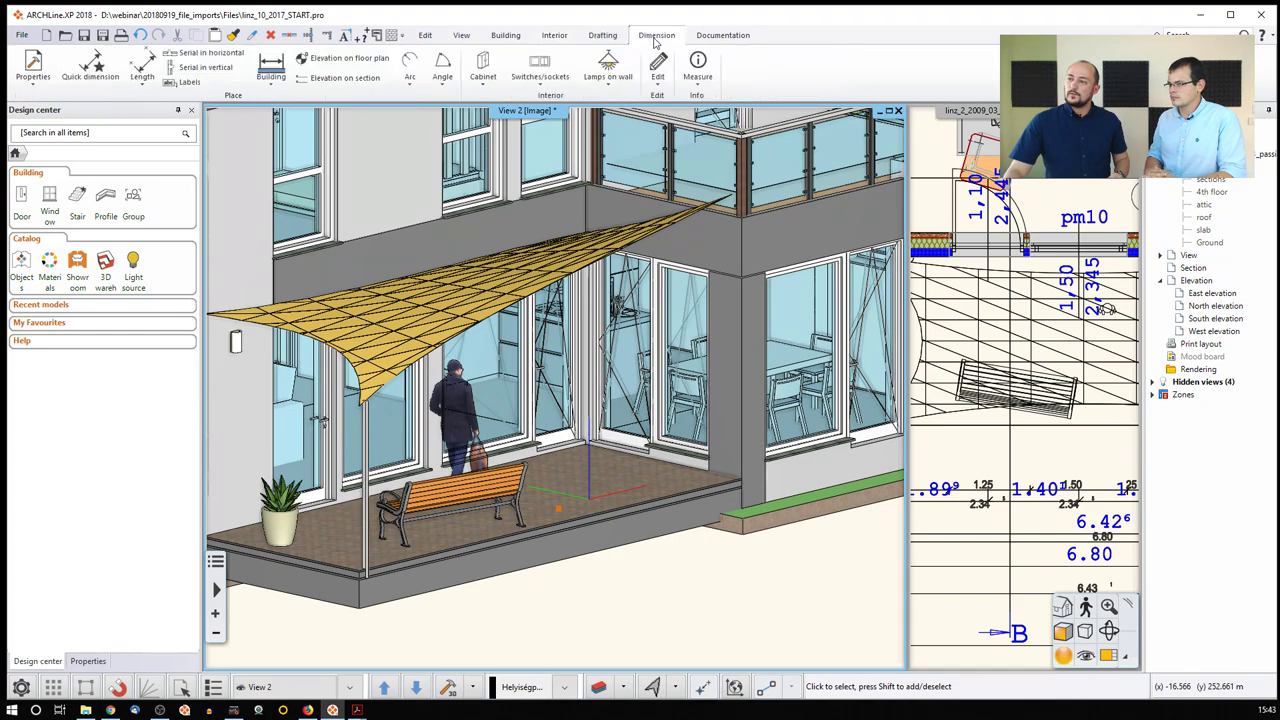
click(505, 35)
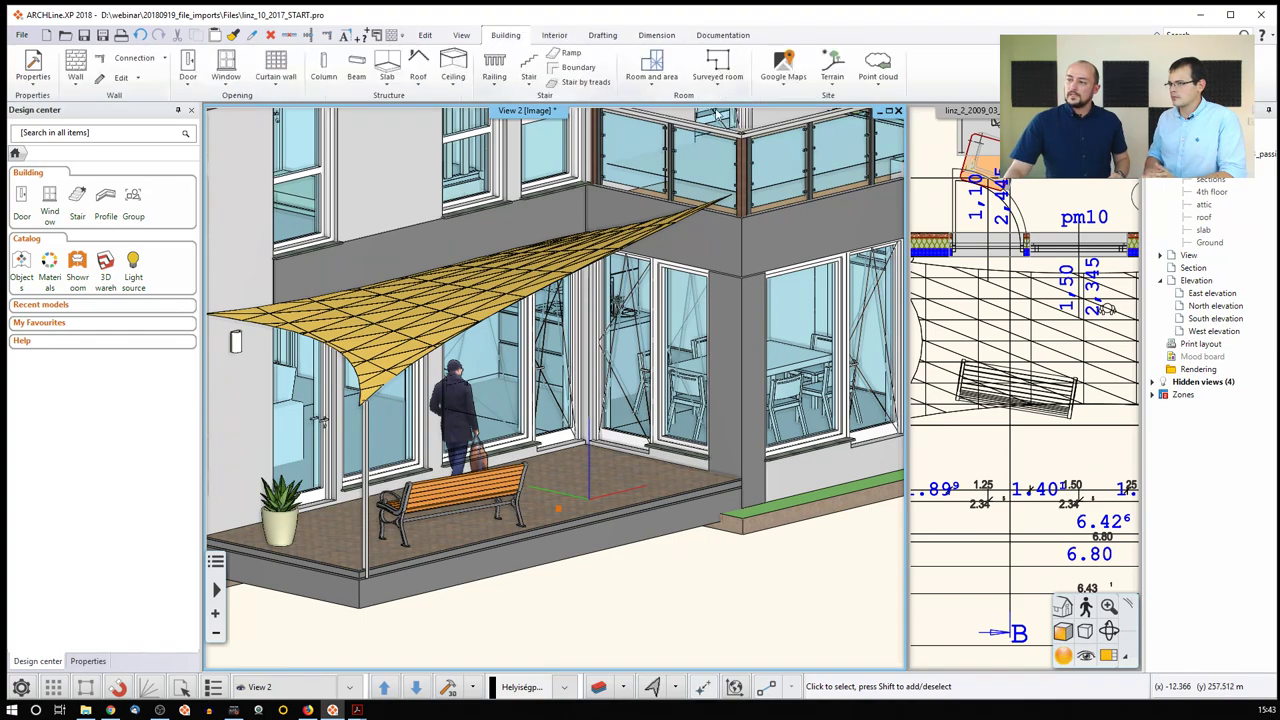
click(783, 72)
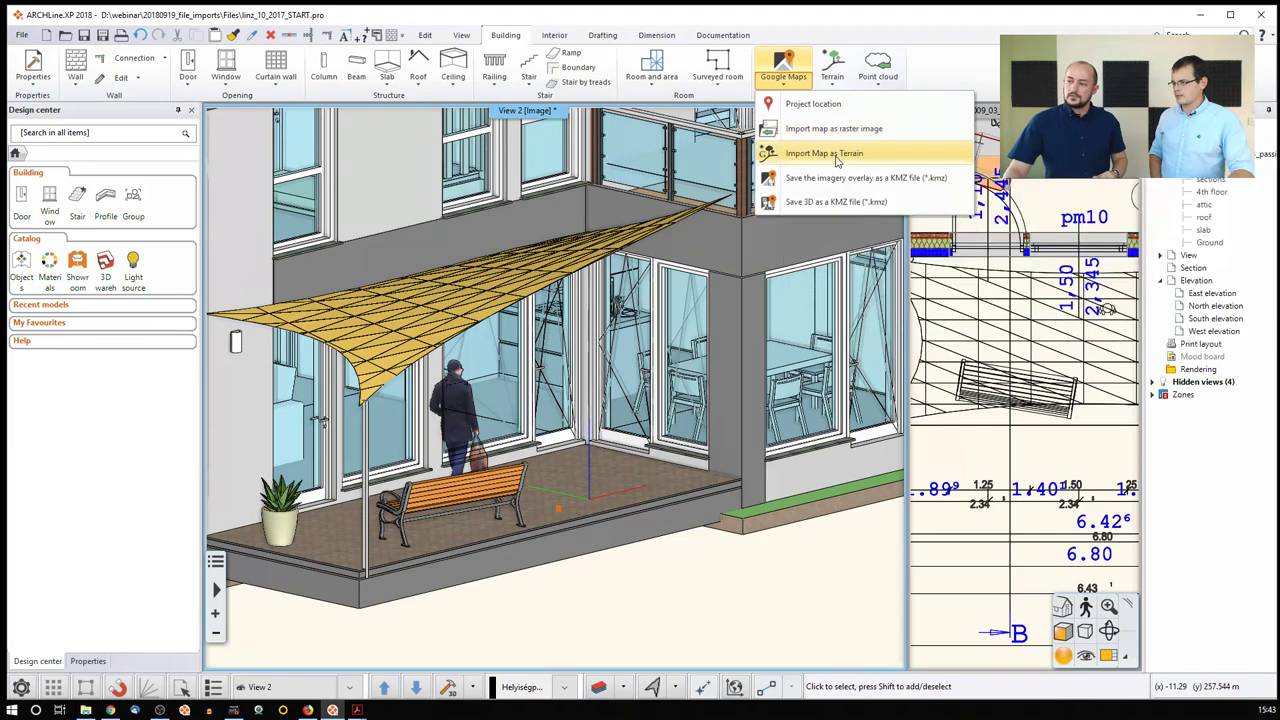
mouse_move(897, 130)
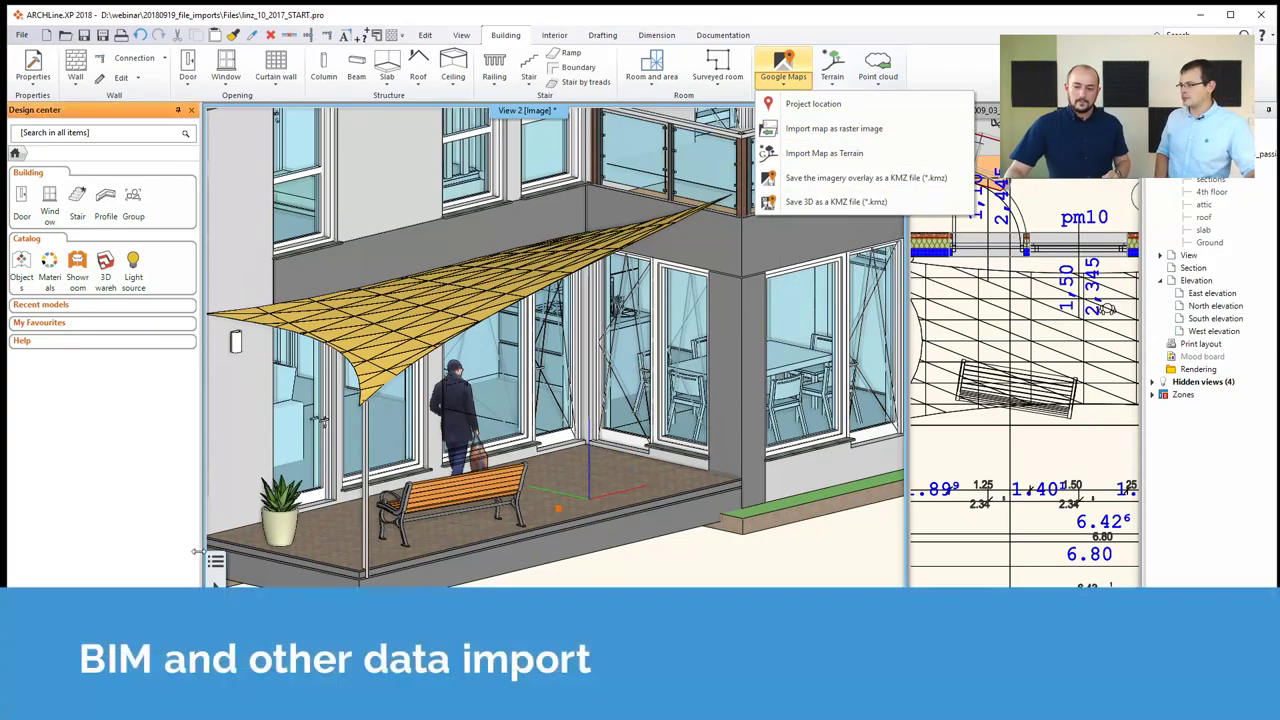
Dismiss the Google Maps options, leaving the 3D terrace view showing.
key(alt+Tab)
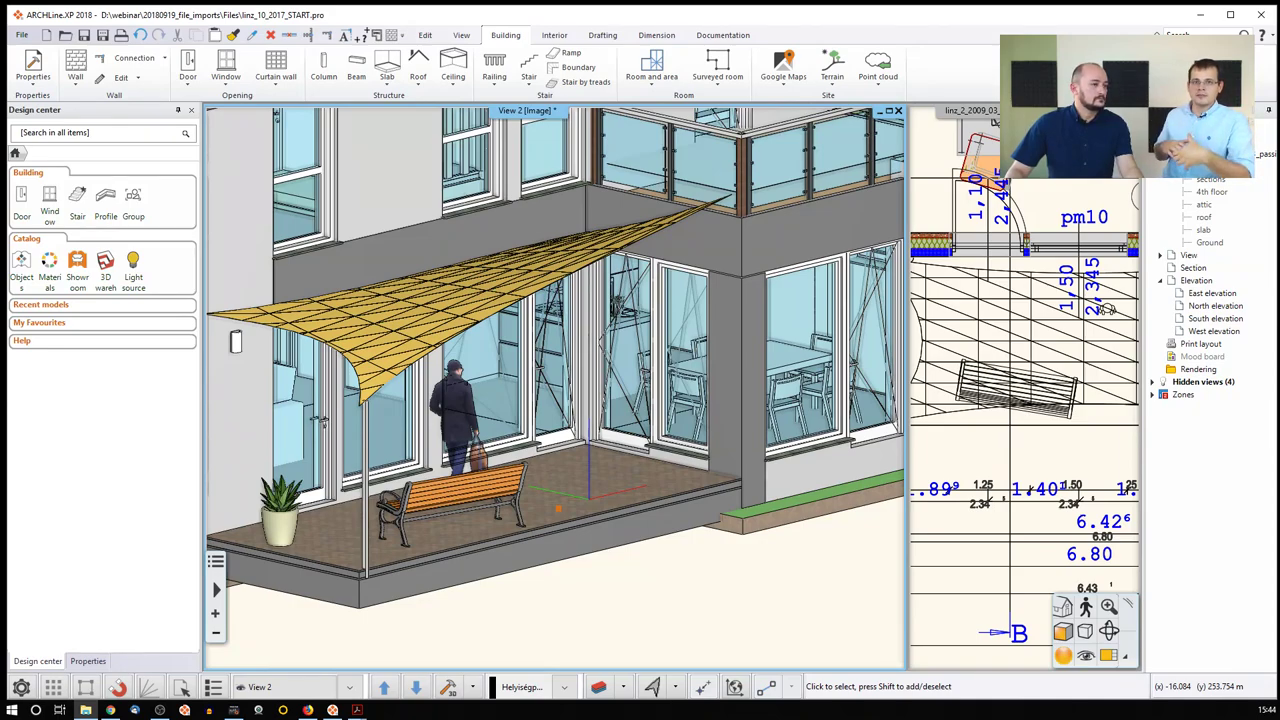
Close the terrace project without saving the changes.
key(ctrl+s)
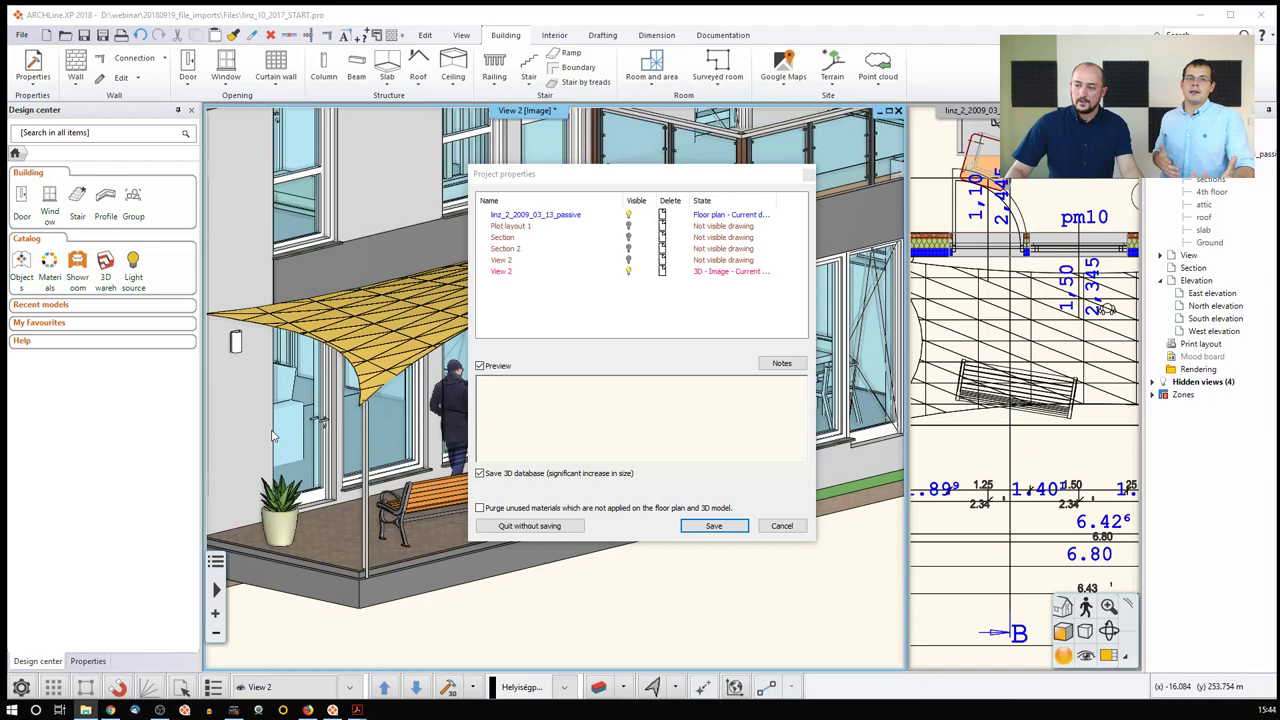
click(529, 525)
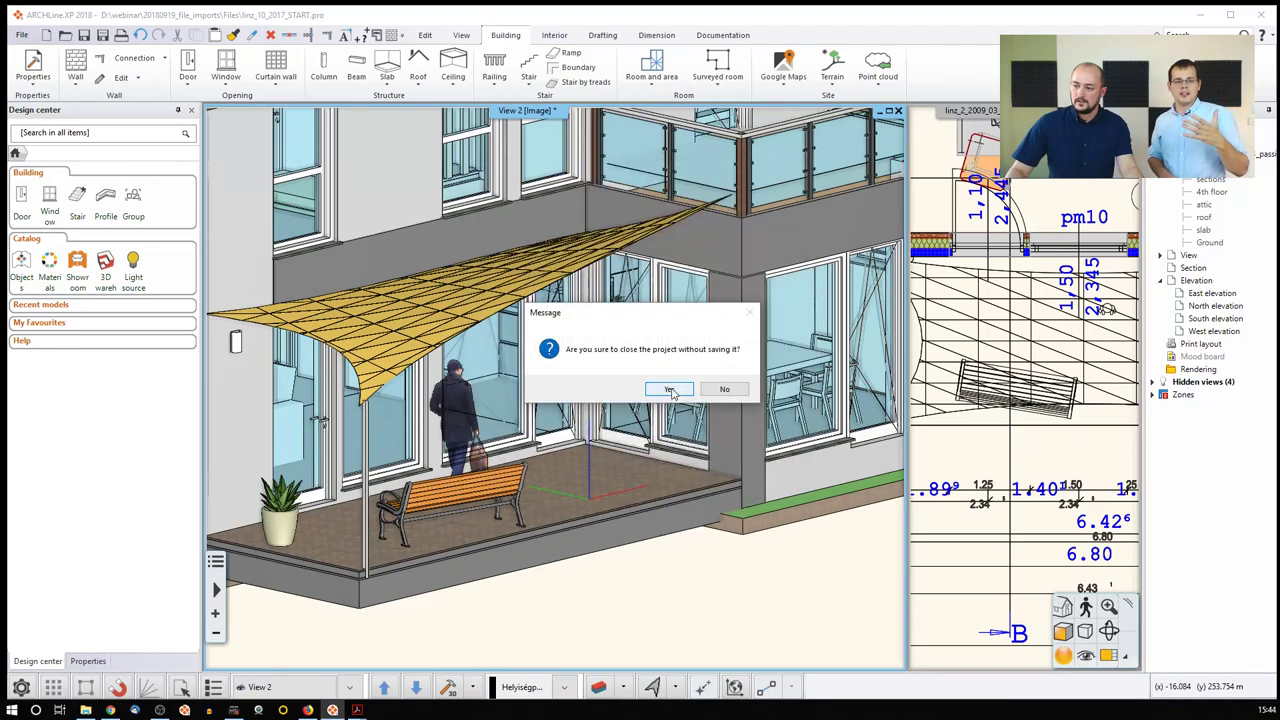
click(668, 389)
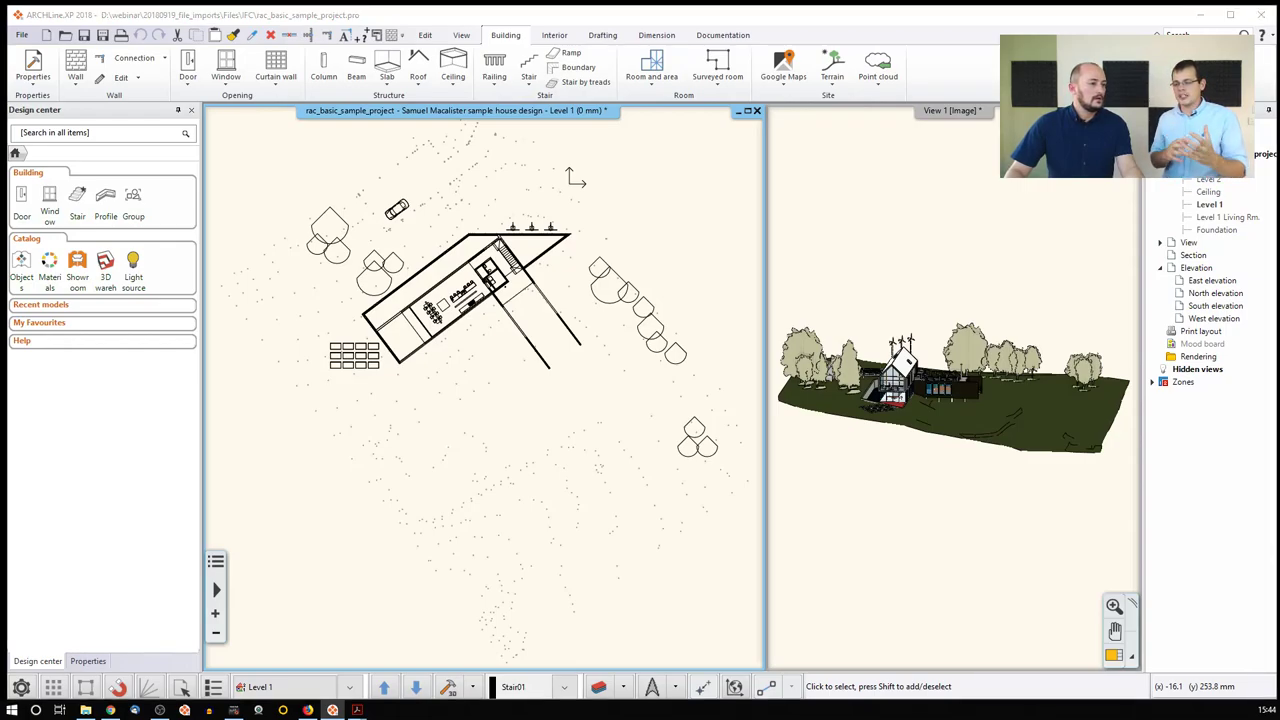
Open rac_basic_sample_project, cancel the Import dialog, and zoom the 3D view.
drag(420, 445, 630, 437)
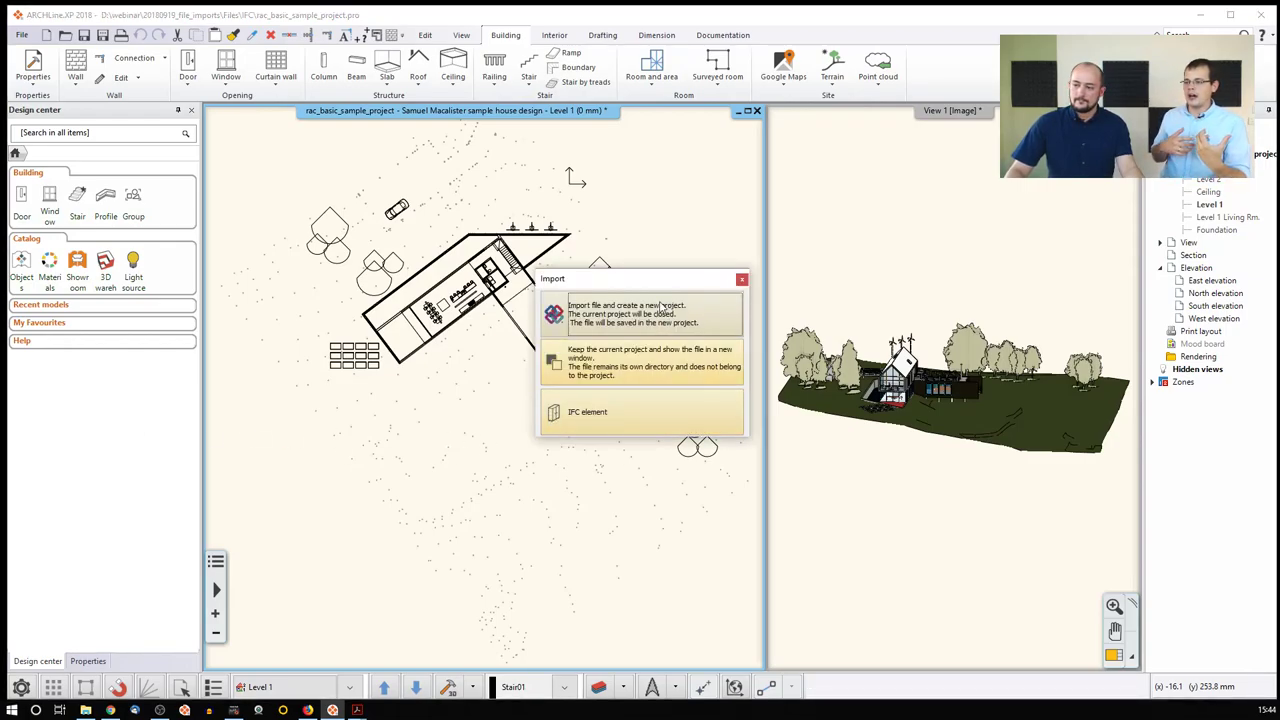
drag(641, 279, 667, 279)
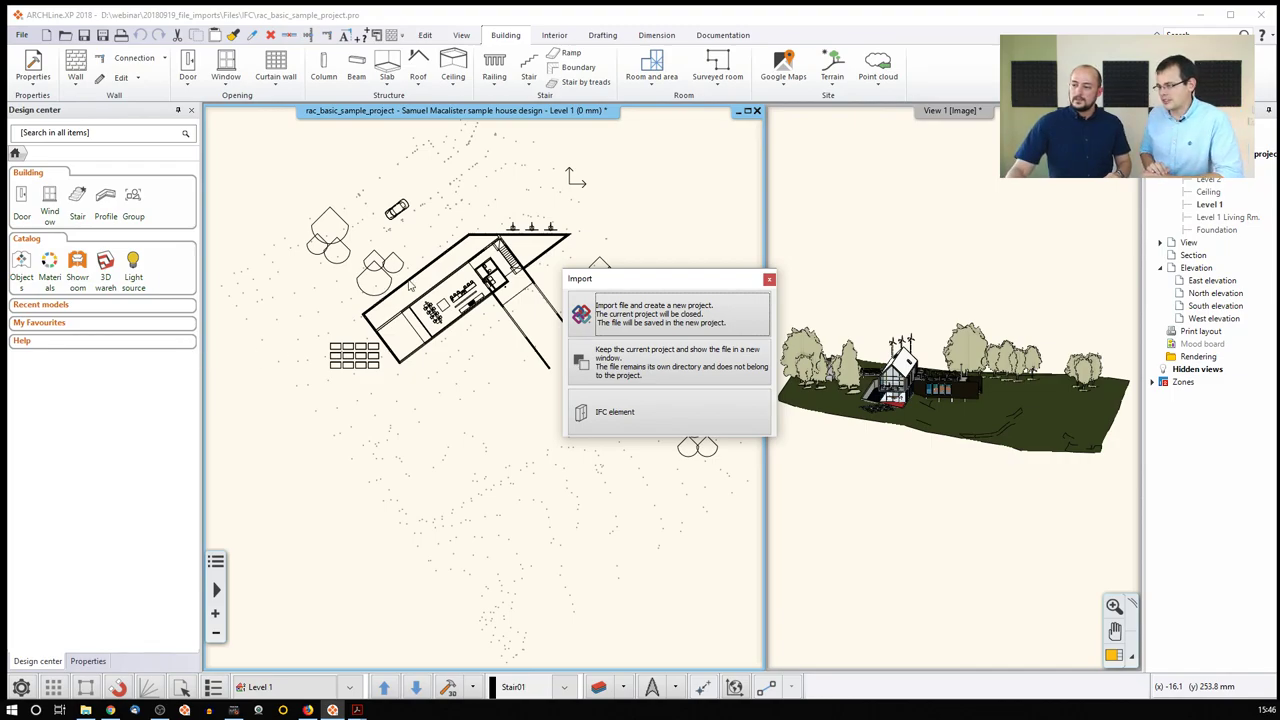
click(769, 279)
scroll(900, 390, up, 8)
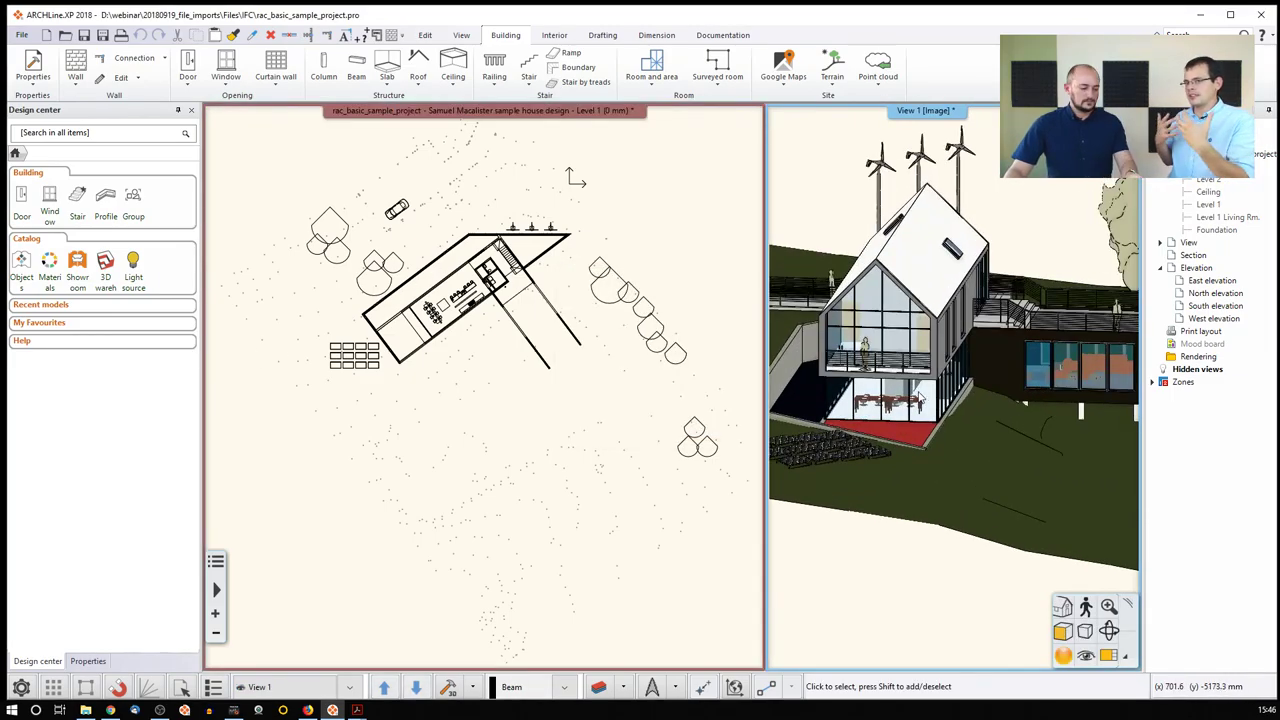
Orbit the 3D view and select an upper wall to review its layer and height, then deselect.
middle_drag(925, 390, 937, 372)
click(937, 372)
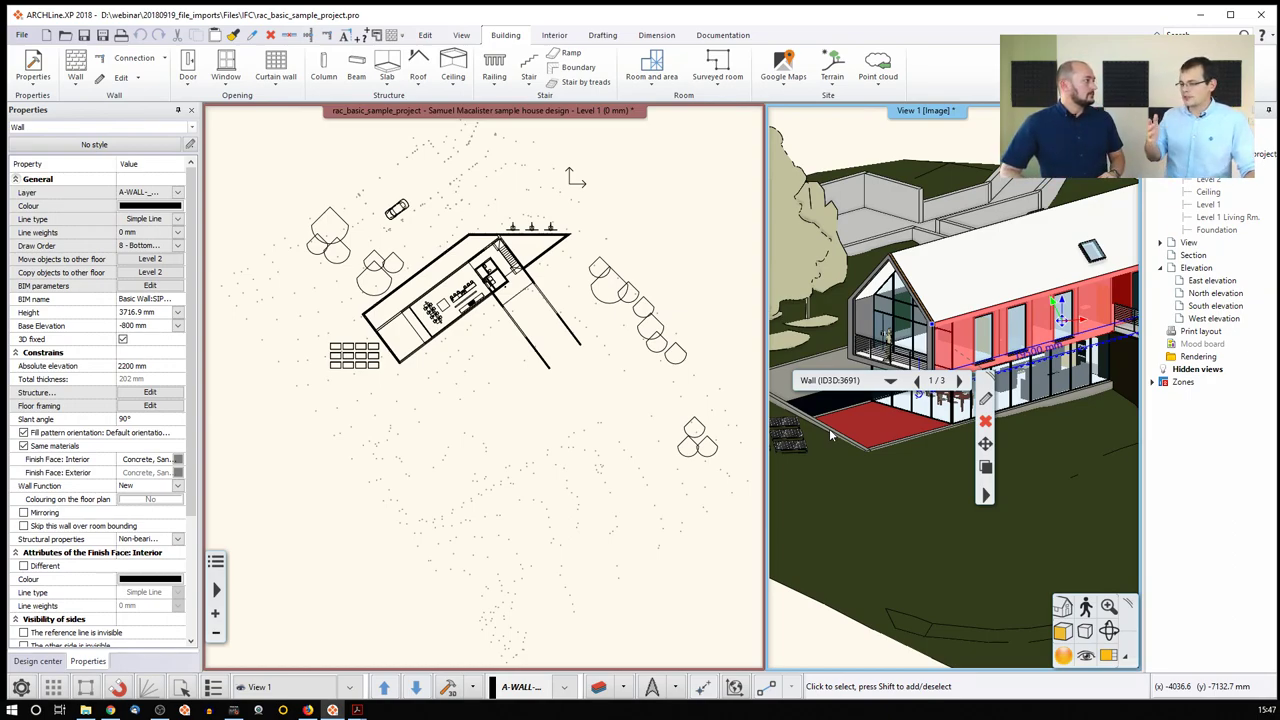
click(476, 395)
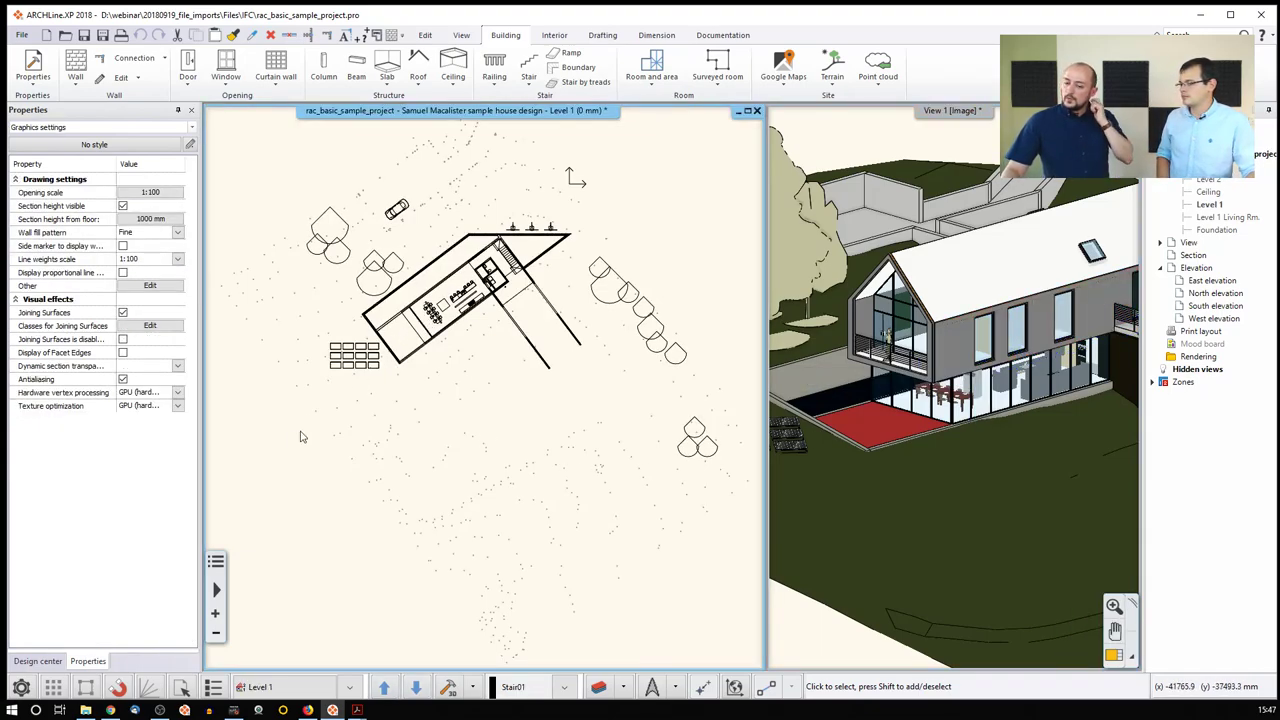
Drag the Talos RDR-C02.rfa family file from the RFA folder onto the ARCHLine plan.
click(85, 710)
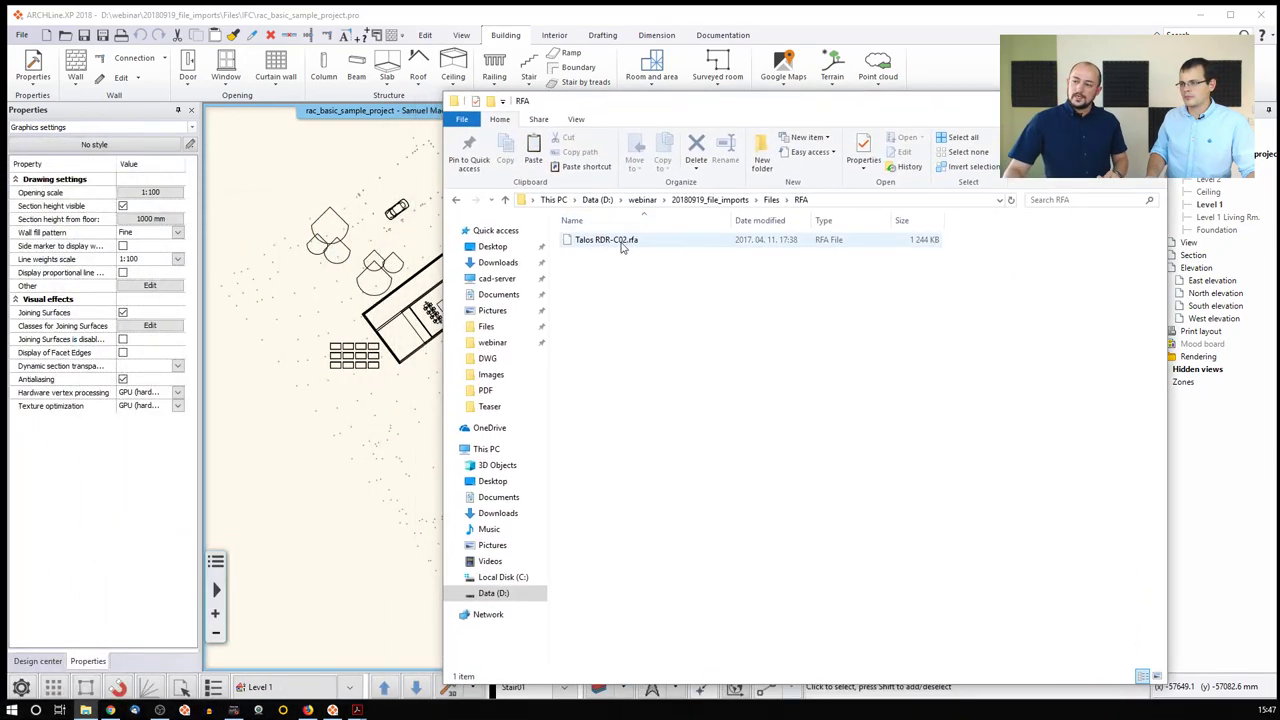
click(620, 242)
drag(324, 332, 302, 332)
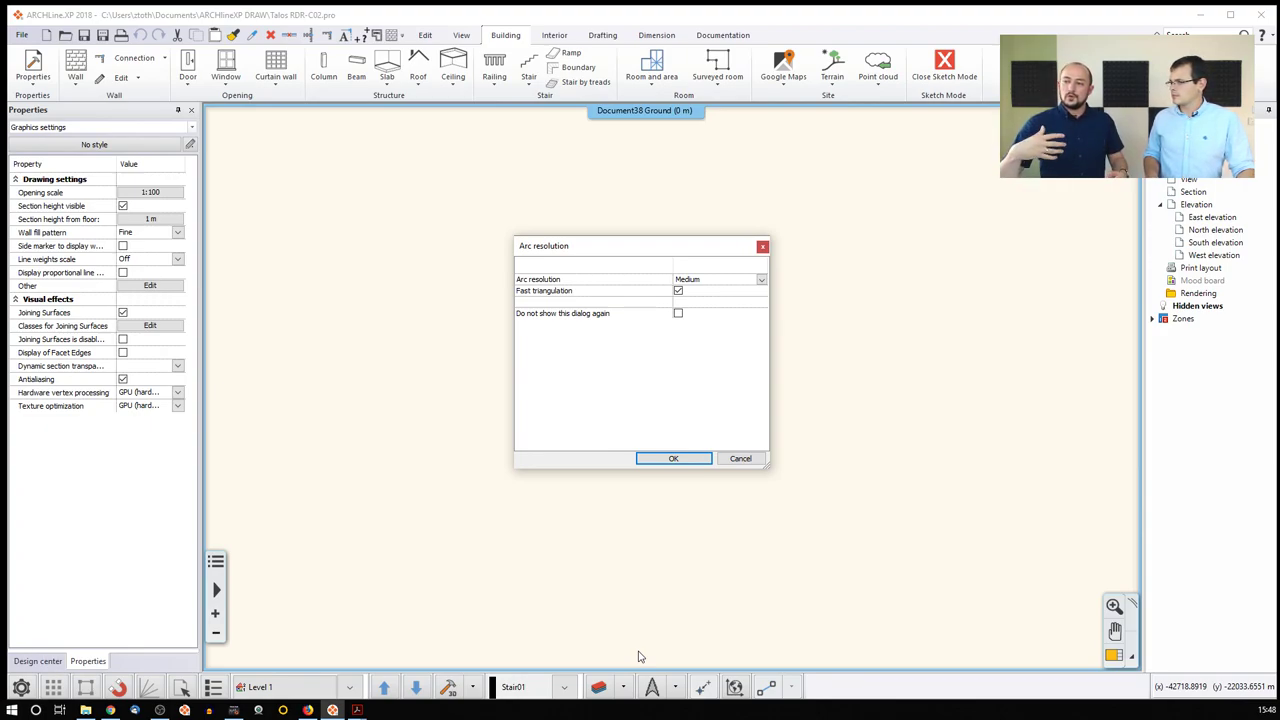
Accept Medium arc resolution and dismiss the item designer notes to reveal the Talos ground plan.
click(684, 461)
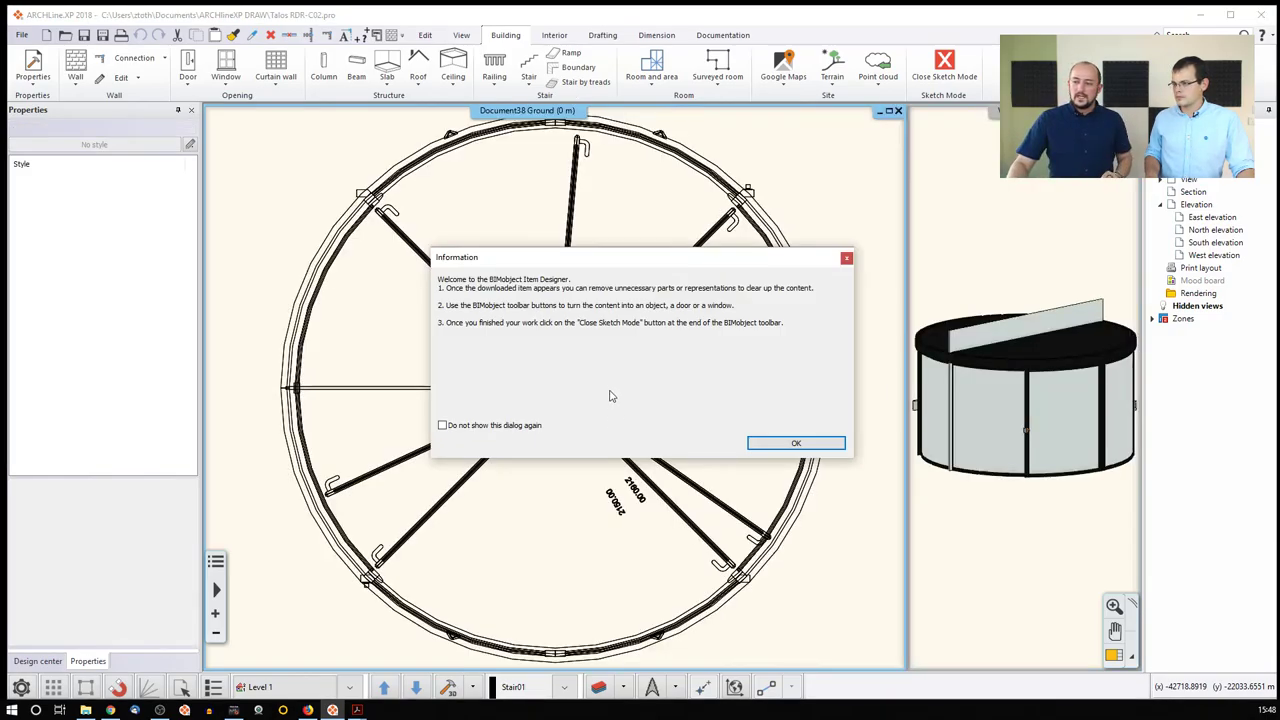
click(777, 443)
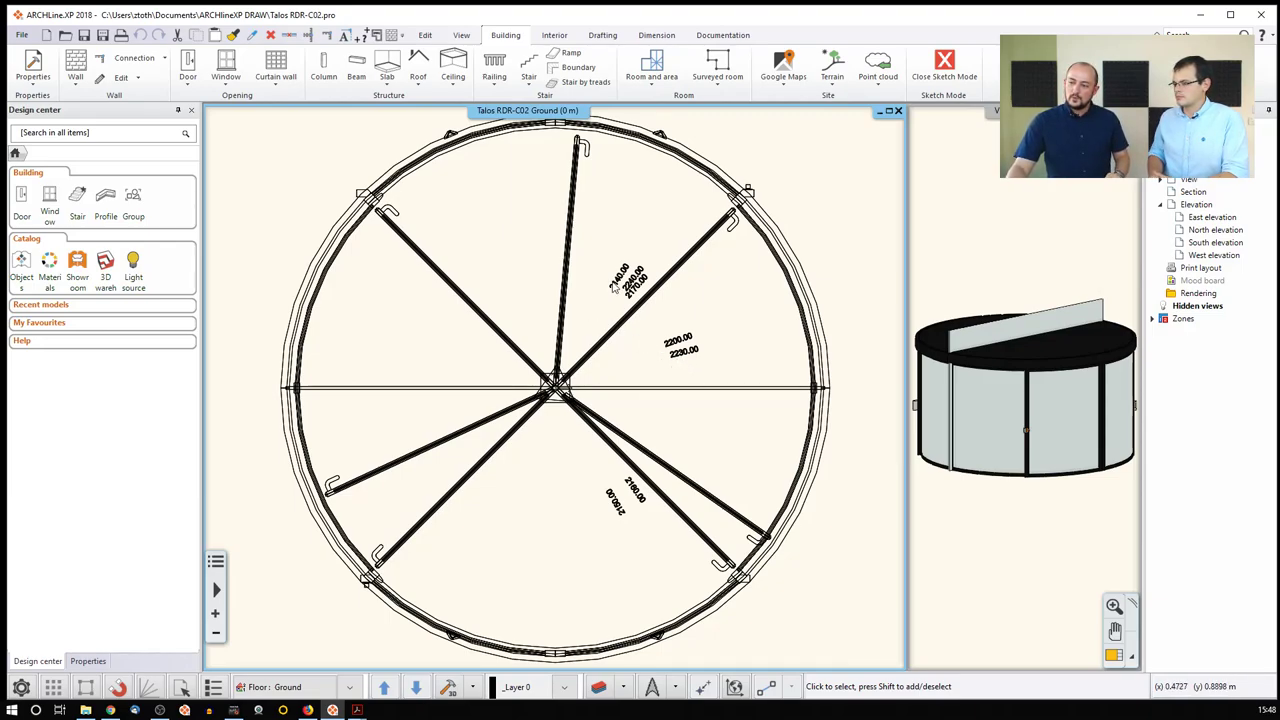
Delete the upper-right and upper-left diagonal members and the horizontal wall across the room.
drag(736, 356, 604, 254)
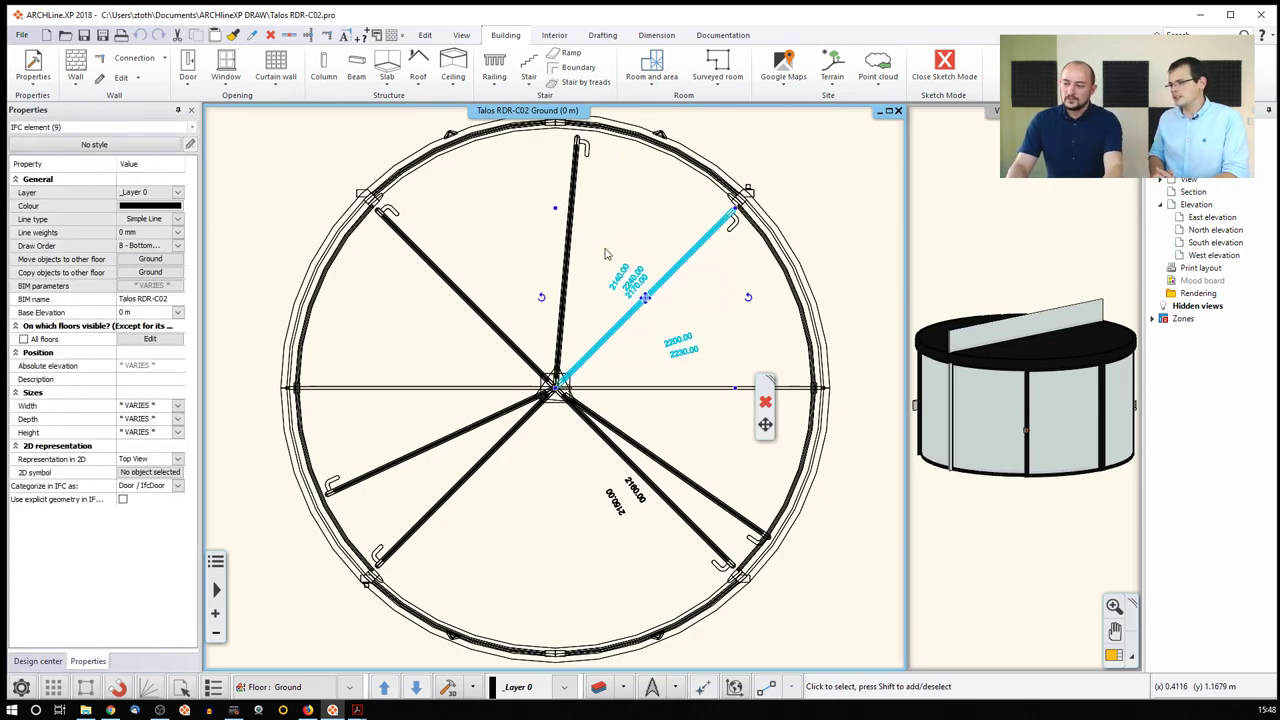
key(Escape)
click(652, 389)
key(Delete)
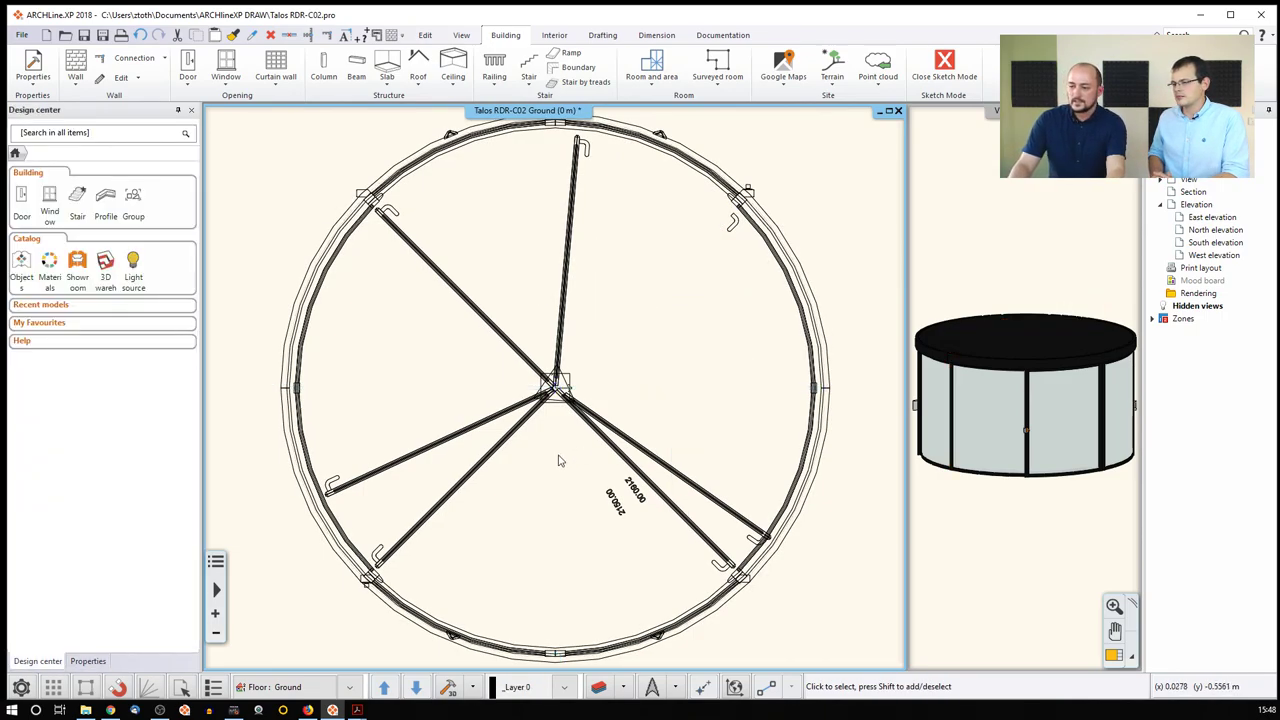
middle_drag(562, 458, 584, 439)
drag(491, 323, 404, 170)
key(Delete)
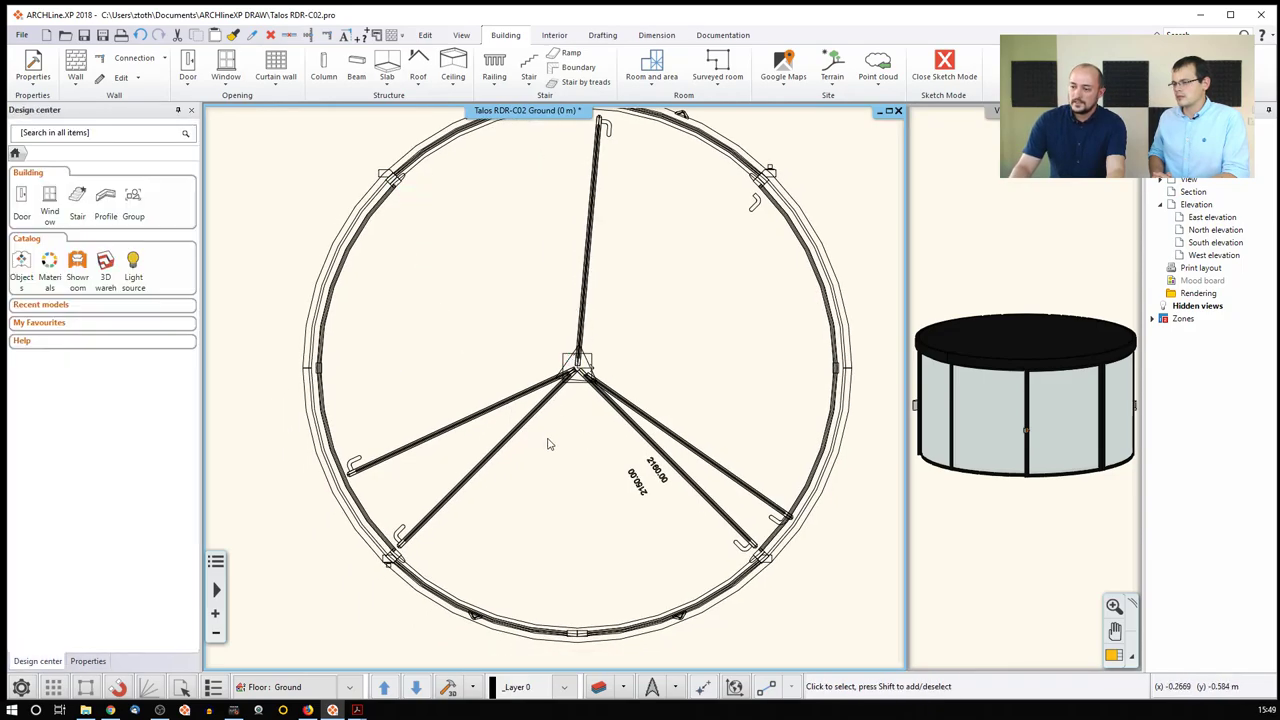
Delete the 2160 dimension, the hook piece by the strut end and the upper diagonal strut.
middle_drag(546, 443, 563, 429)
scroll(563, 429, up, 2)
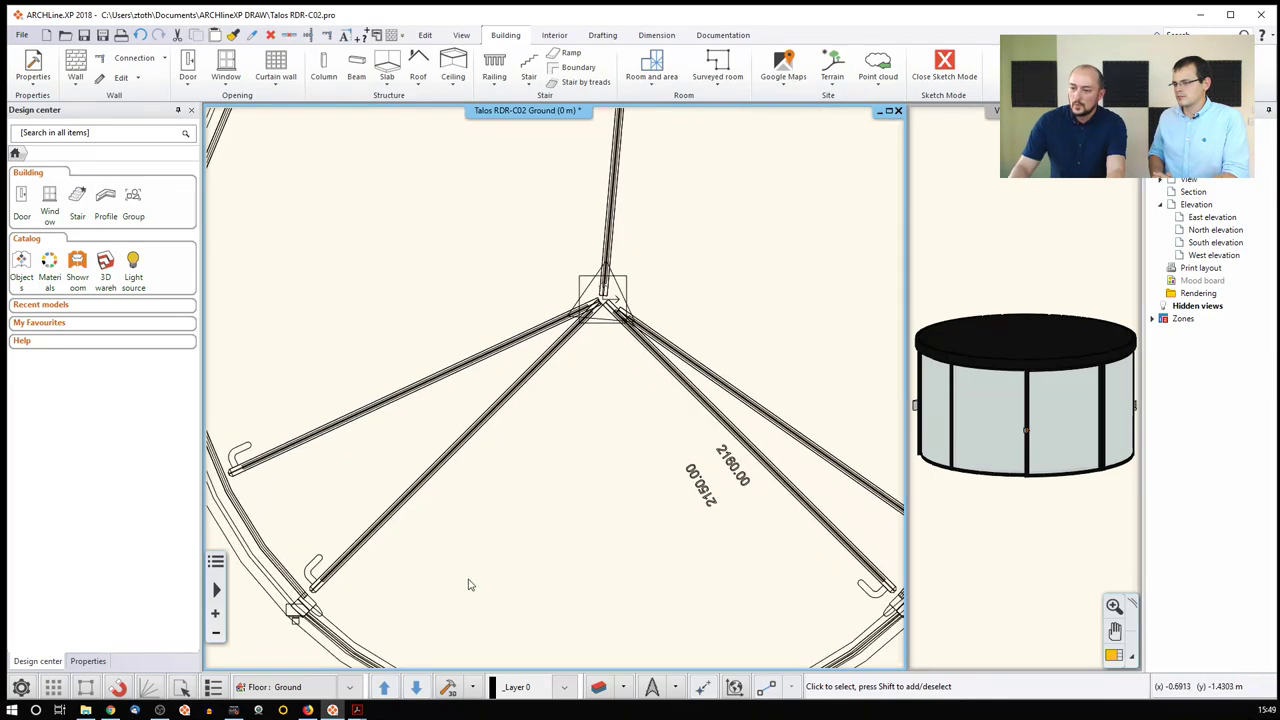
middle_drag(470, 585, 490, 540)
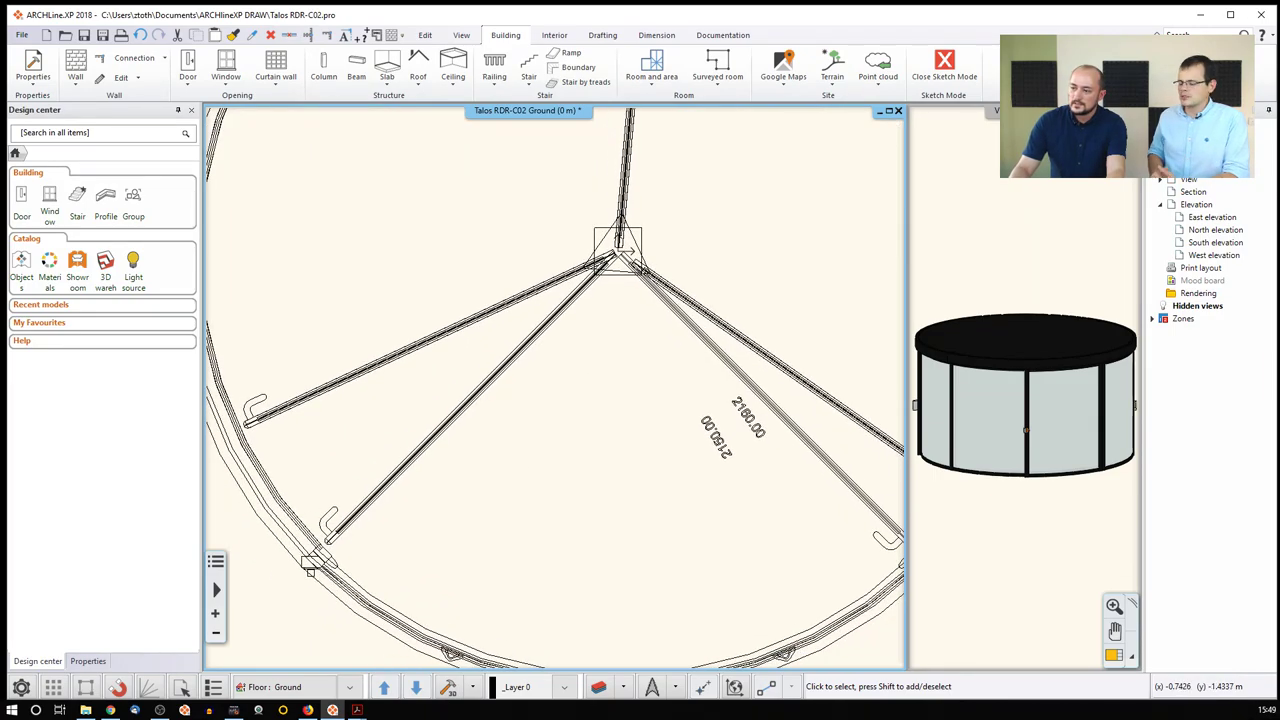
middle_drag(345, 437, 443, 446)
click(437, 440)
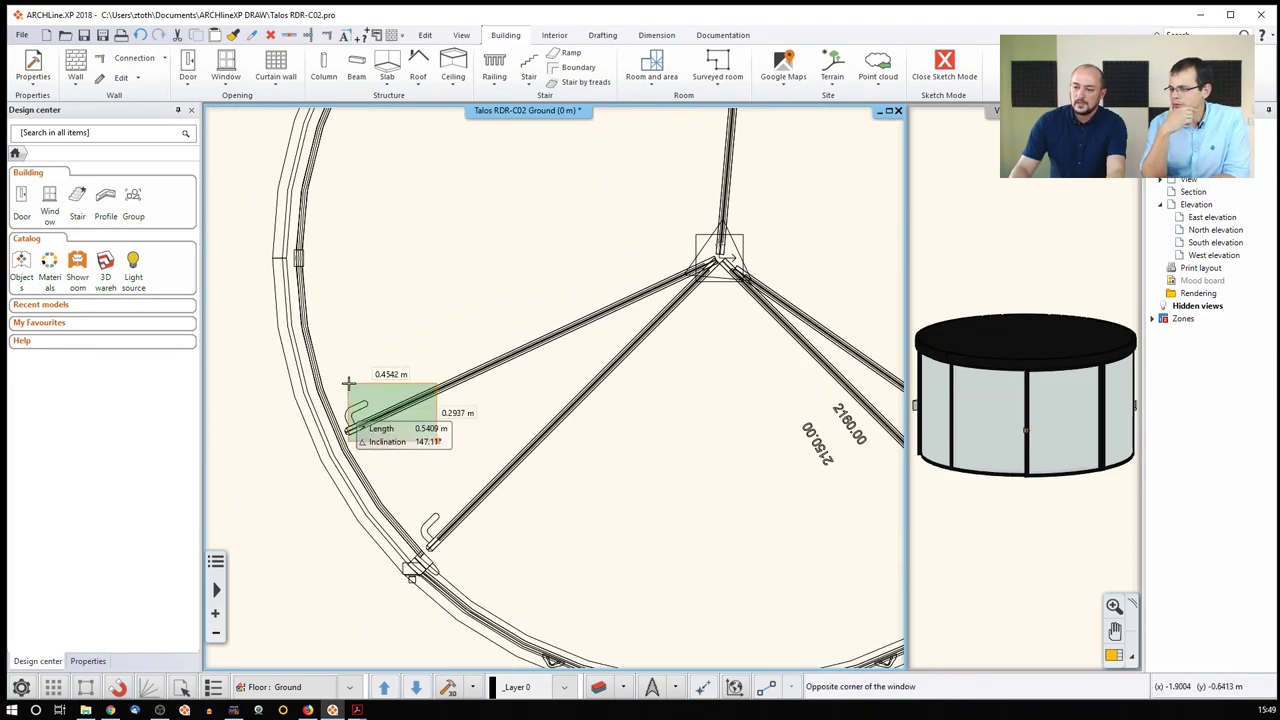
click(349, 383)
key(Escape)
middle_drag(681, 427, 353, 398)
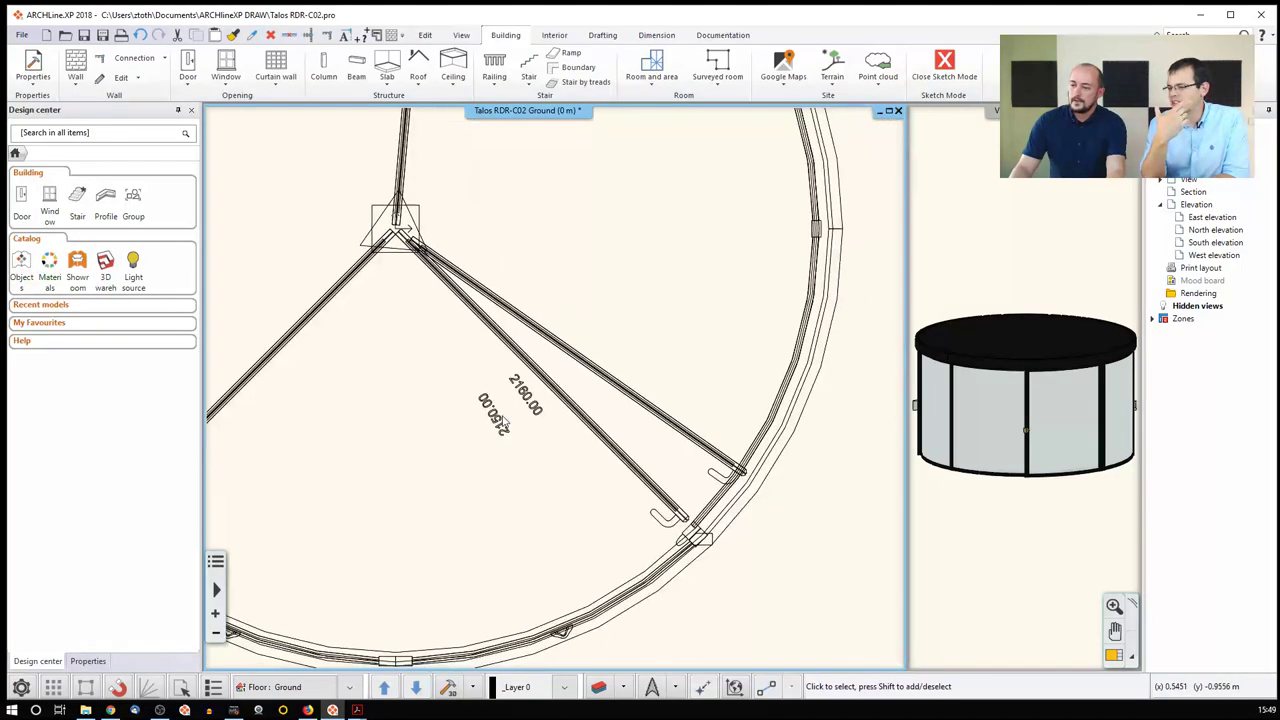
click(505, 425)
key(Delete)
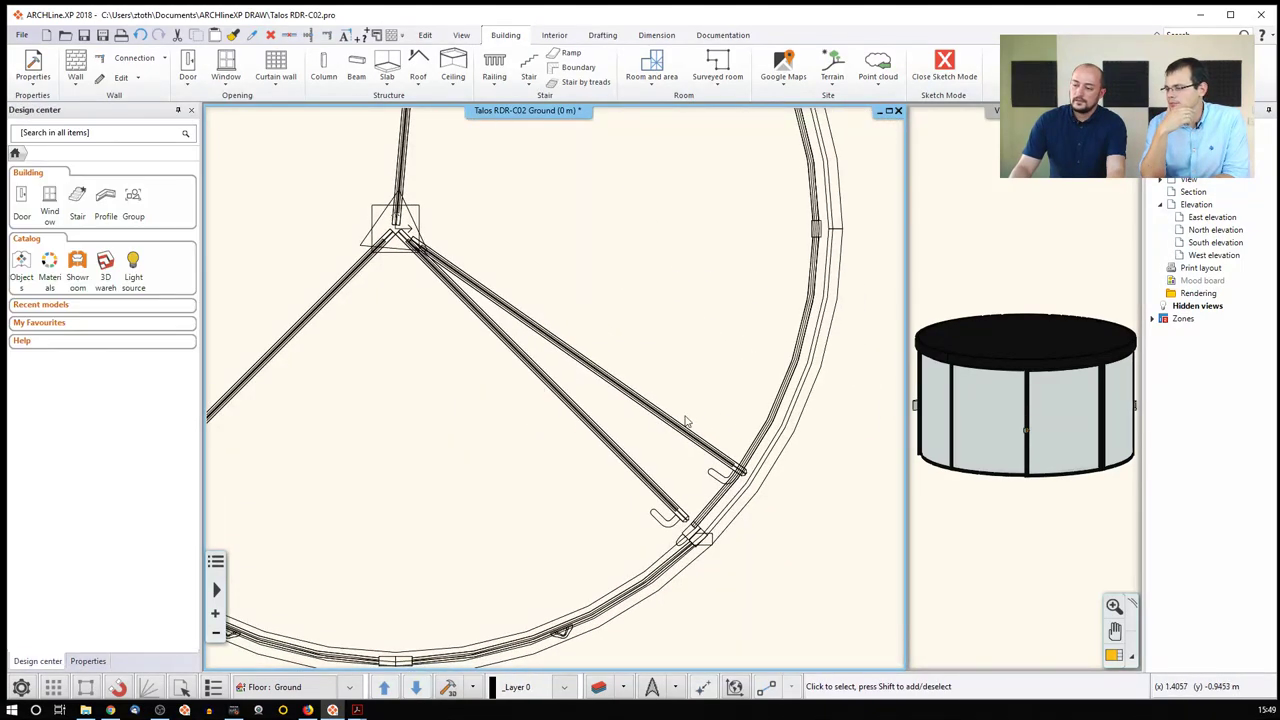
scroll(687, 462, down, 1)
click(706, 470)
key(Delete)
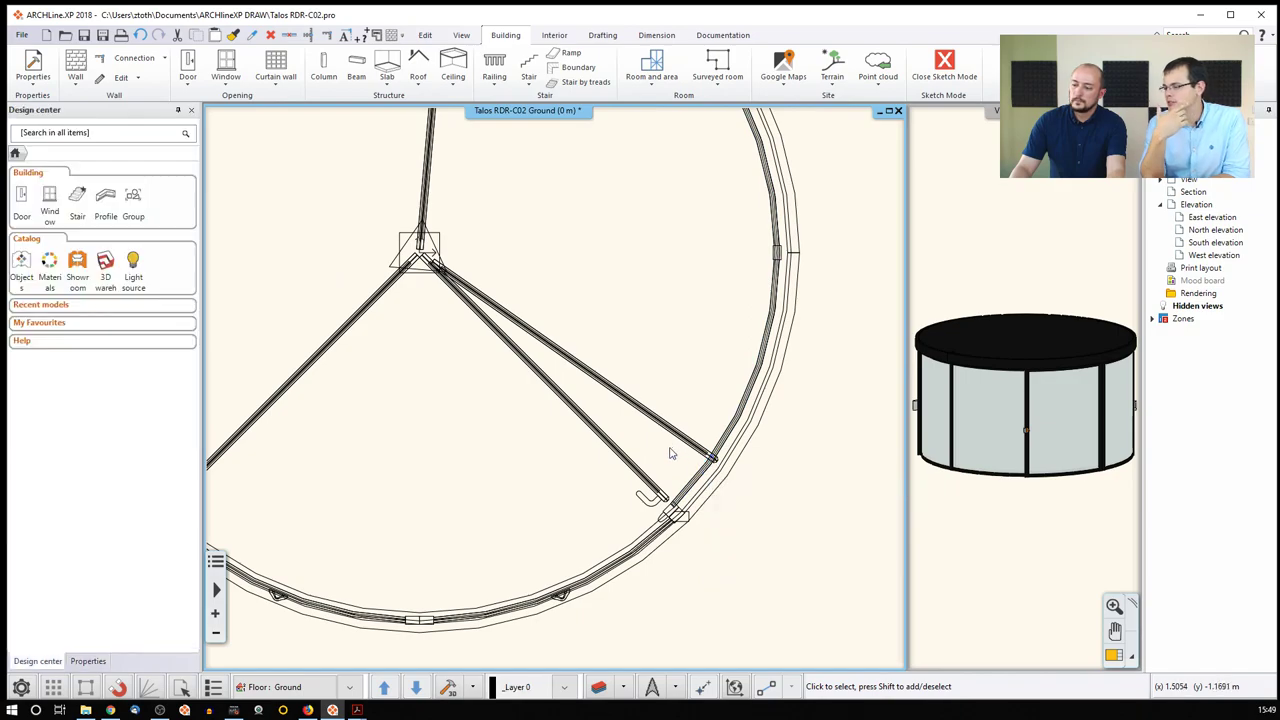
click(648, 412)
key(Delete)
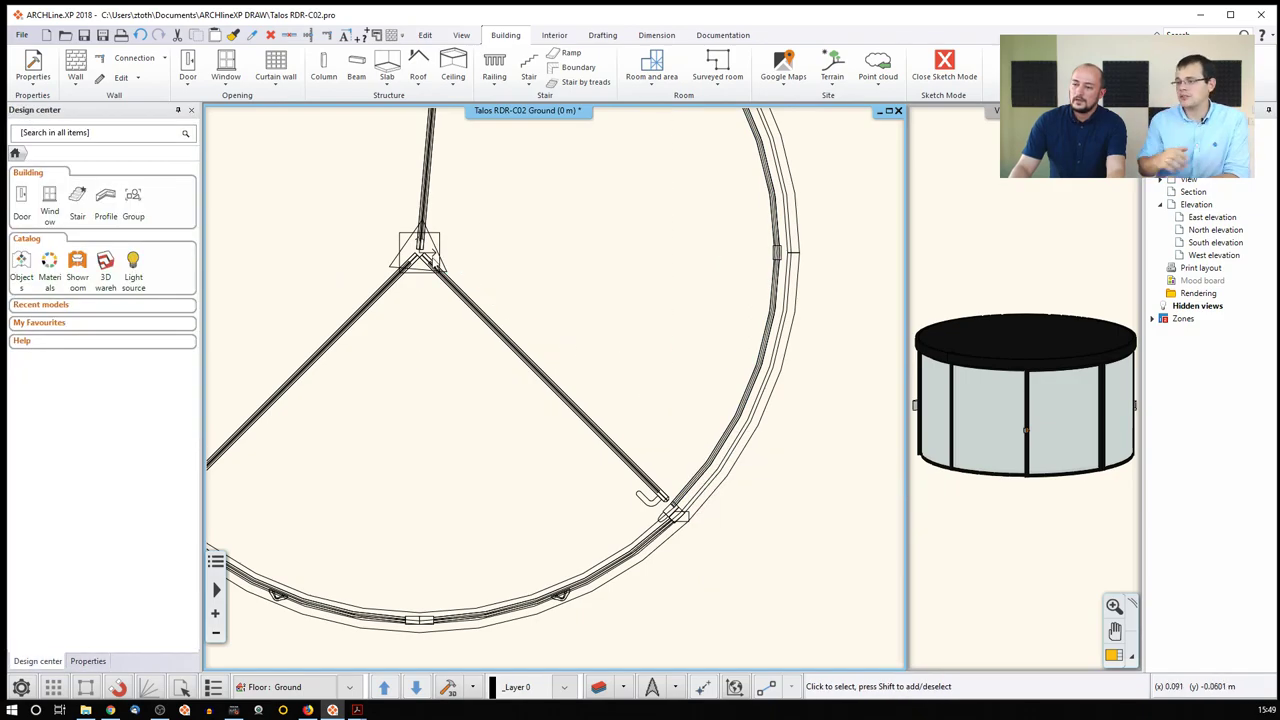
Delete the small element at the strut apex and check the result in the 3D view.
click(436, 250)
key(Delete)
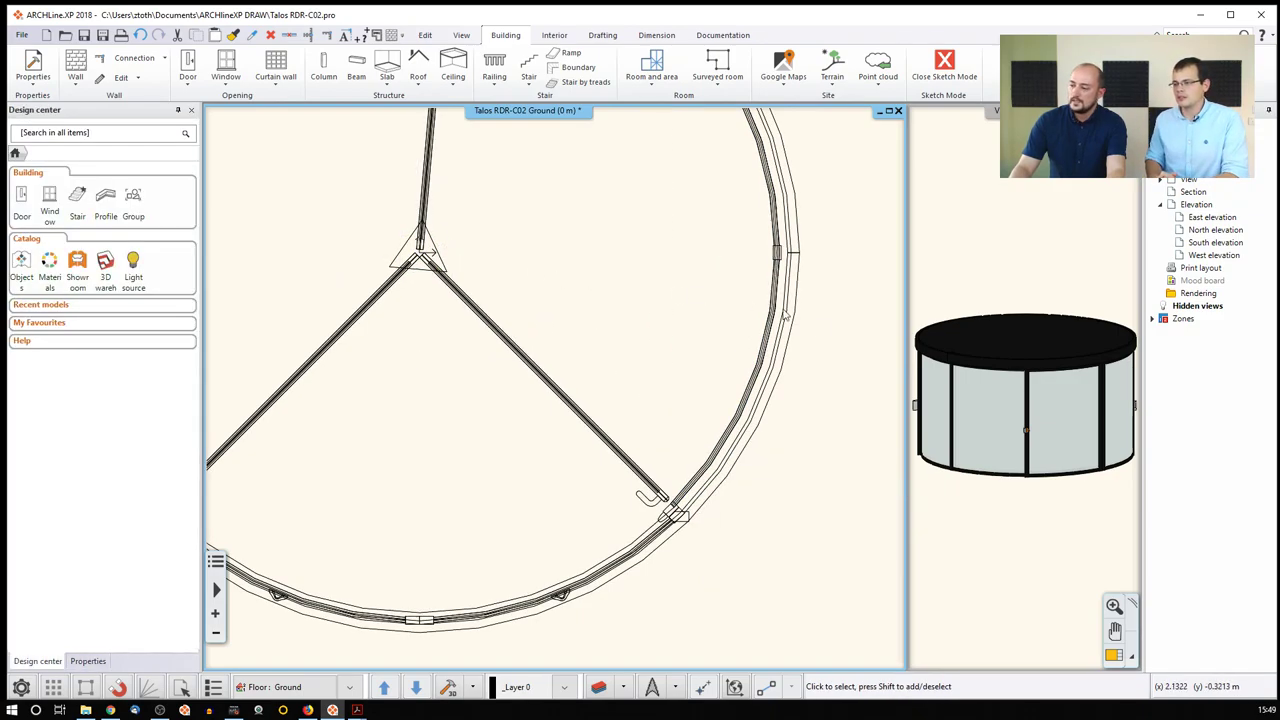
mouse_move(1043, 398)
middle_down()
mouse_move(1041, 342)
mouse_move(1040, 408)
middle_up()
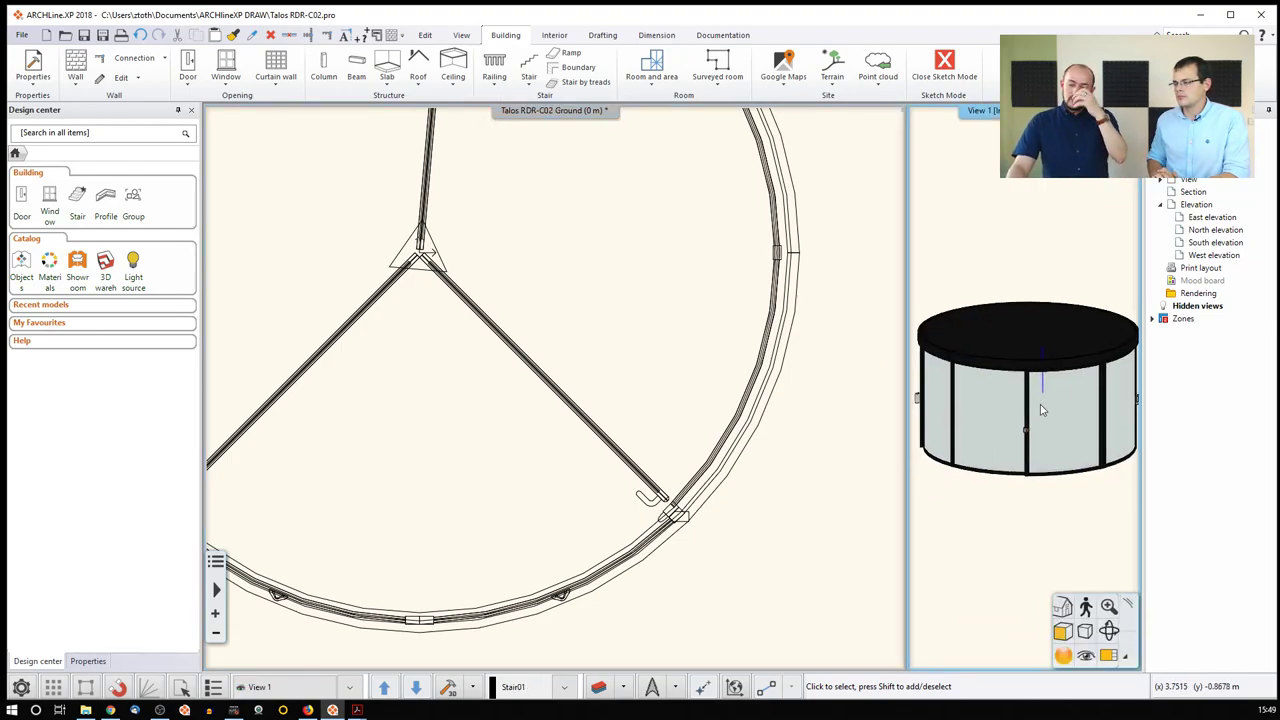
click(703, 259)
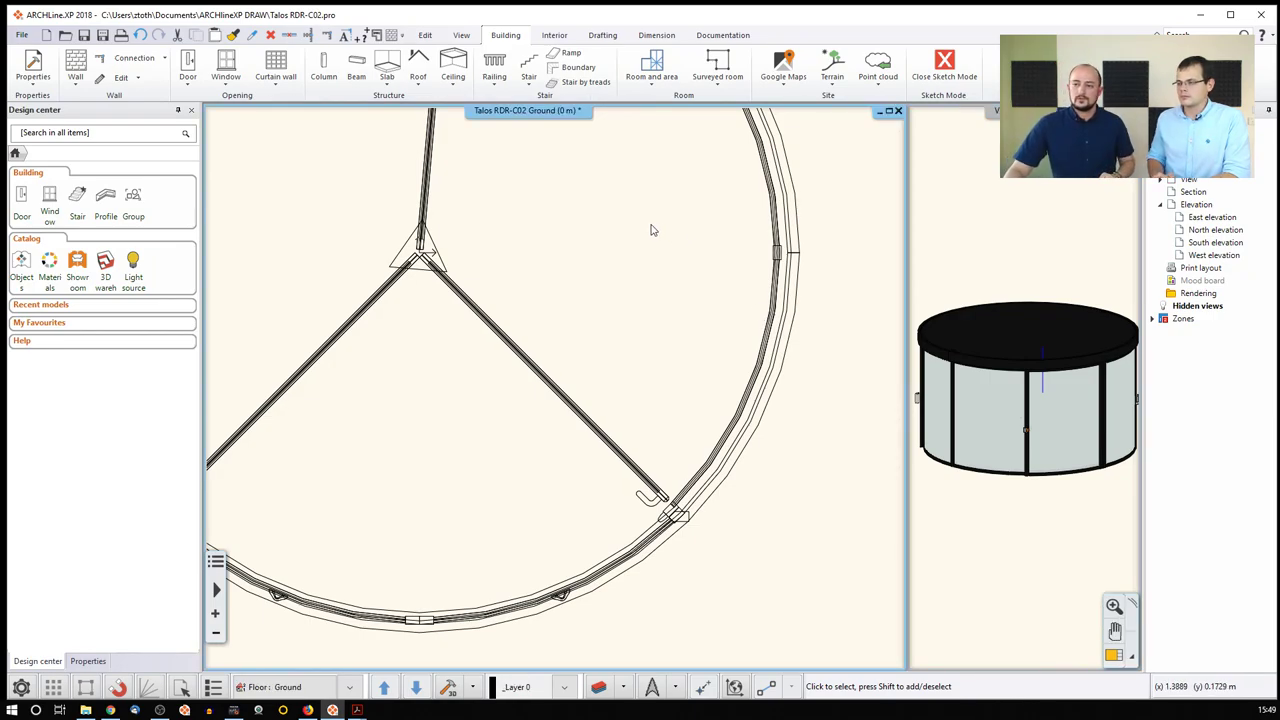
Close the door placement options unused, then zoom out and pan the plan left.
click(190, 86)
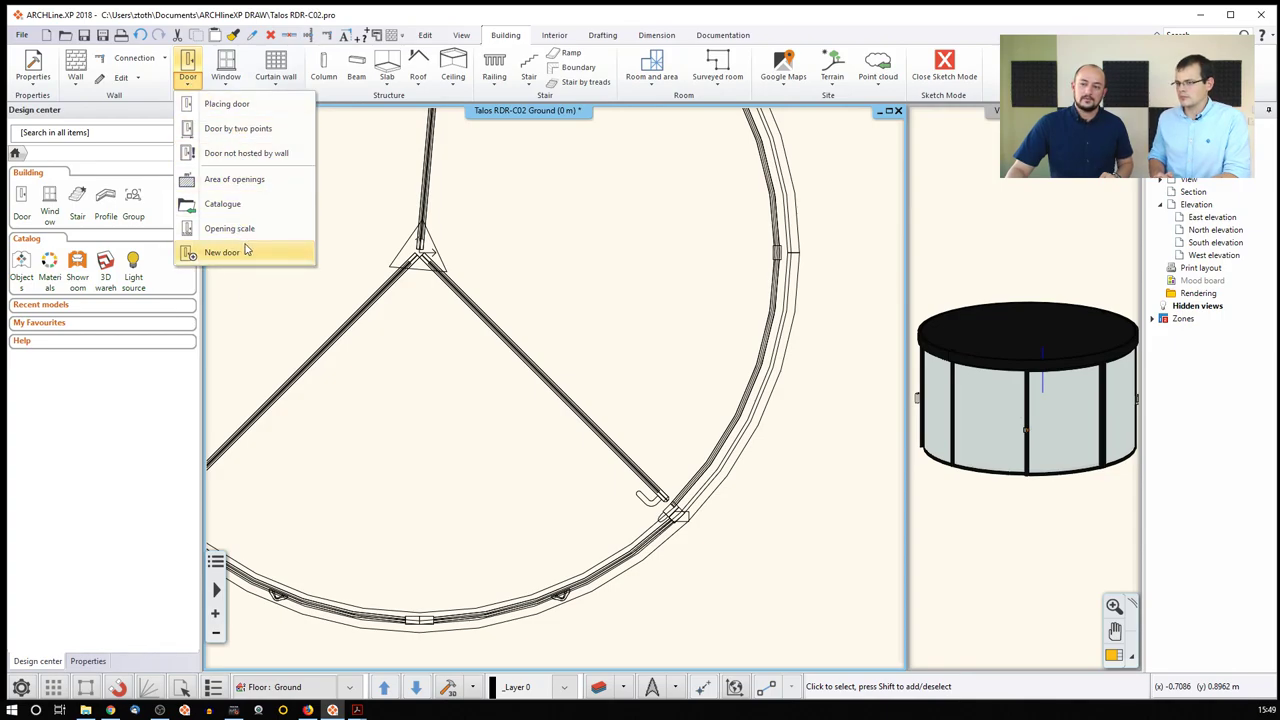
click(571, 240)
click(650, 248)
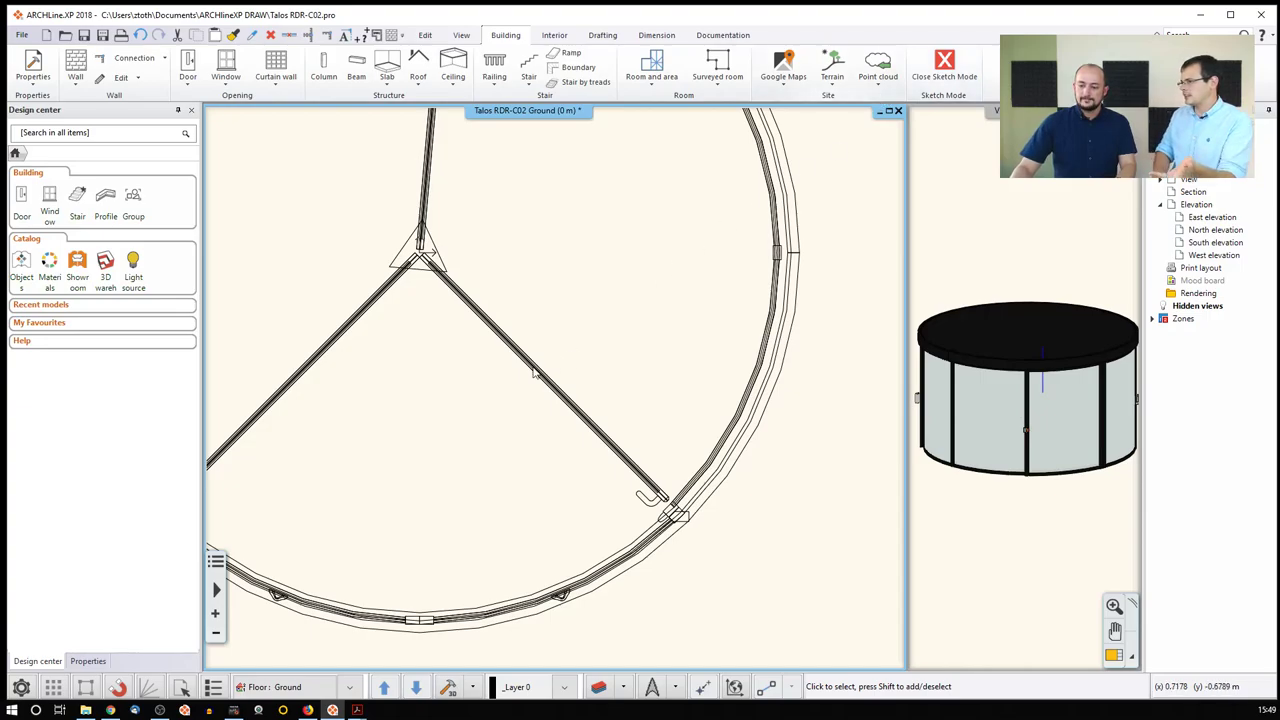
scroll(658, 333, down, 3)
middle_drag(655, 340, 545, 333)
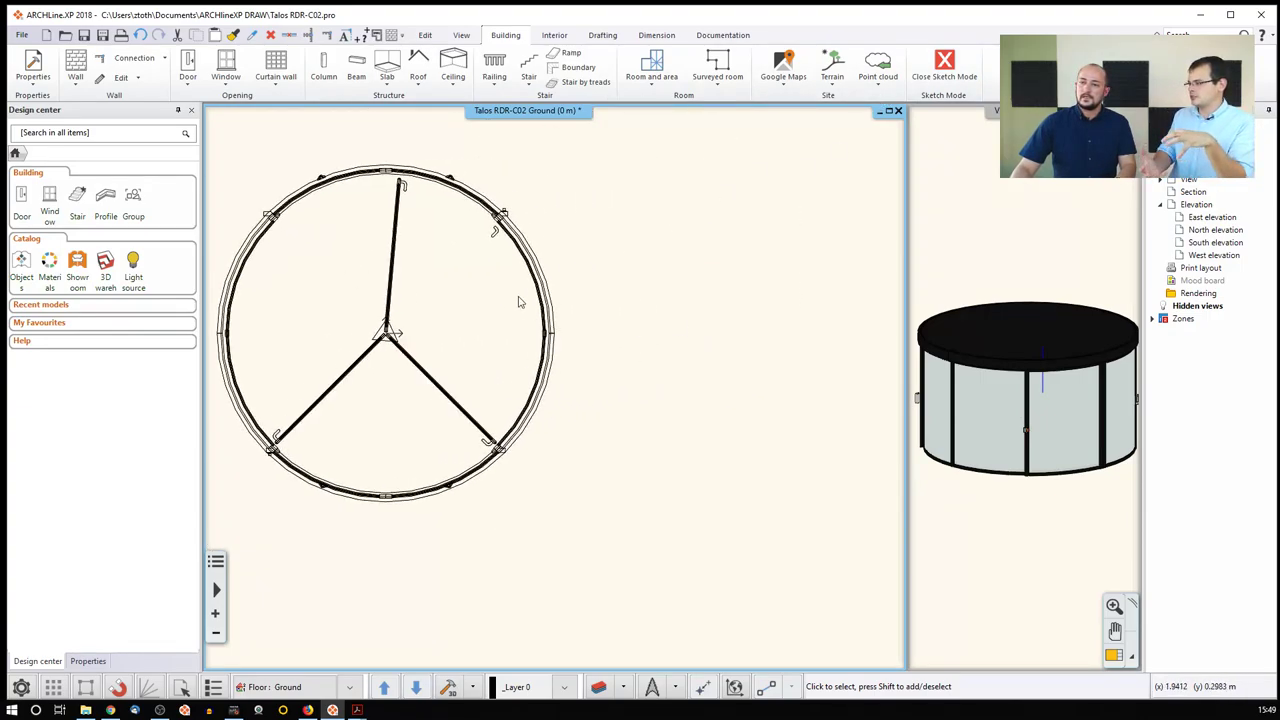
click(22, 35)
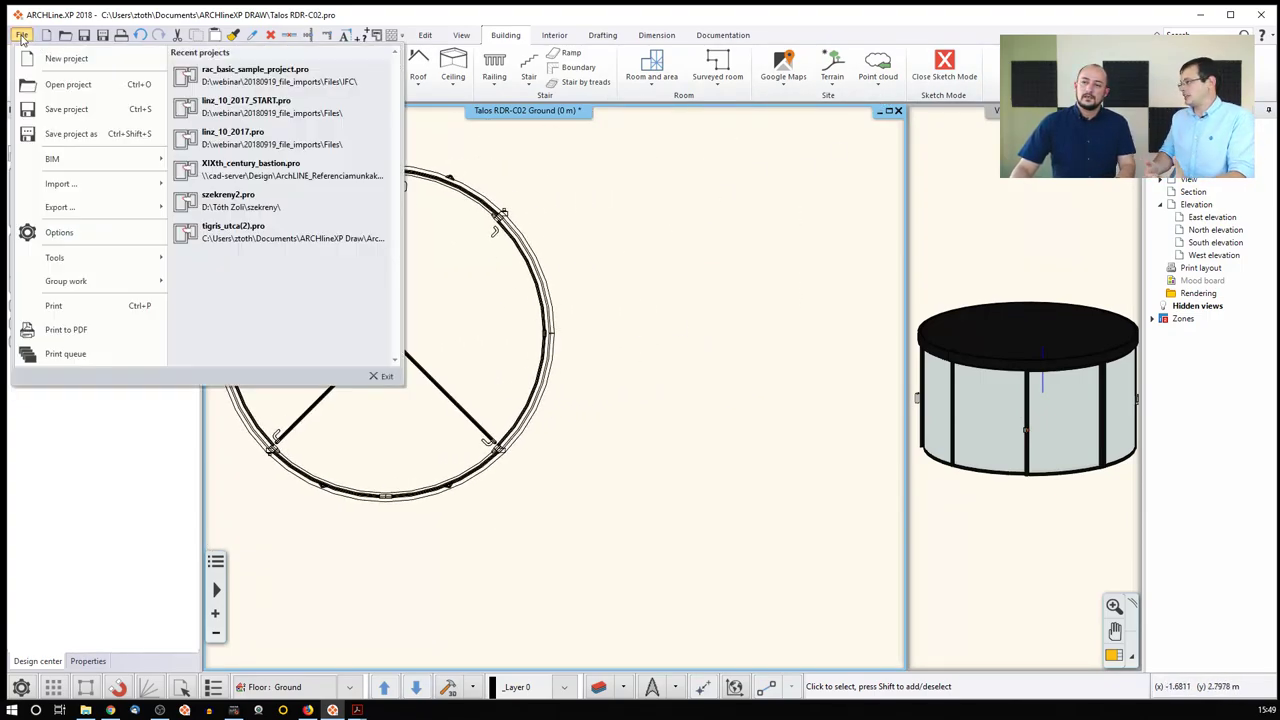
Create the new empty project Document14, answering the prompt to save the current one.
click(70, 58)
click(528, 386)
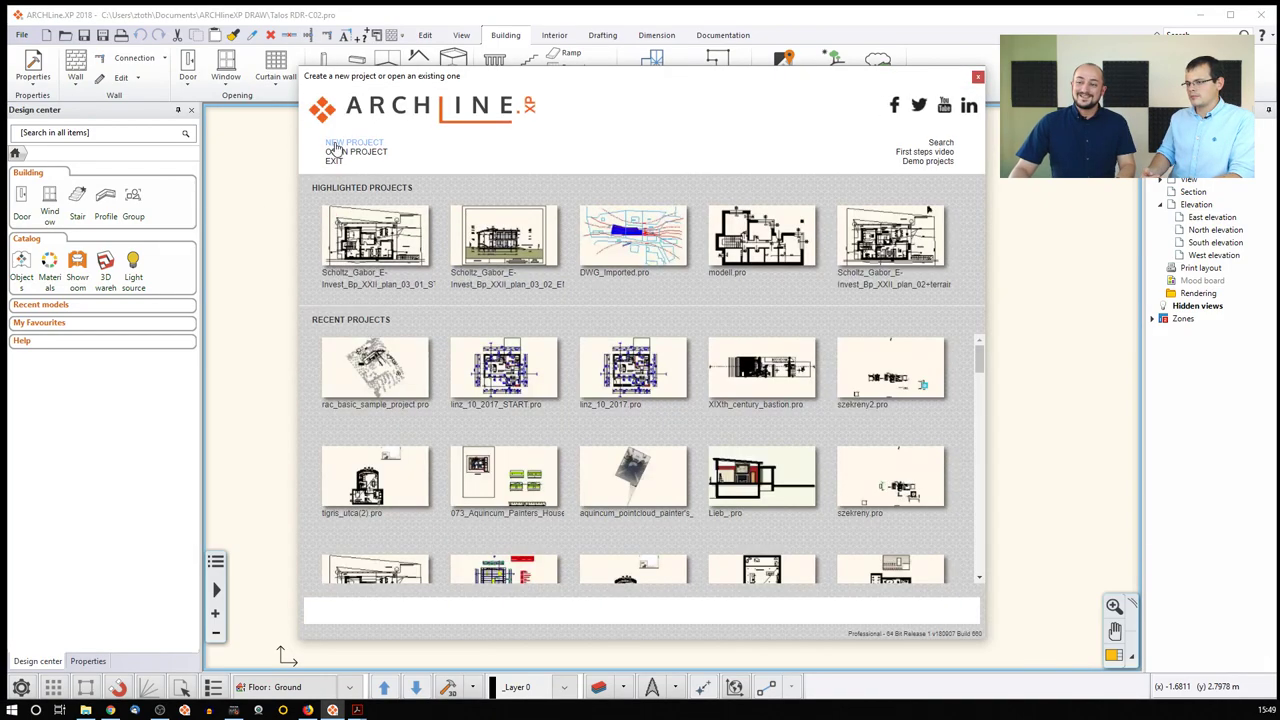
click(337, 148)
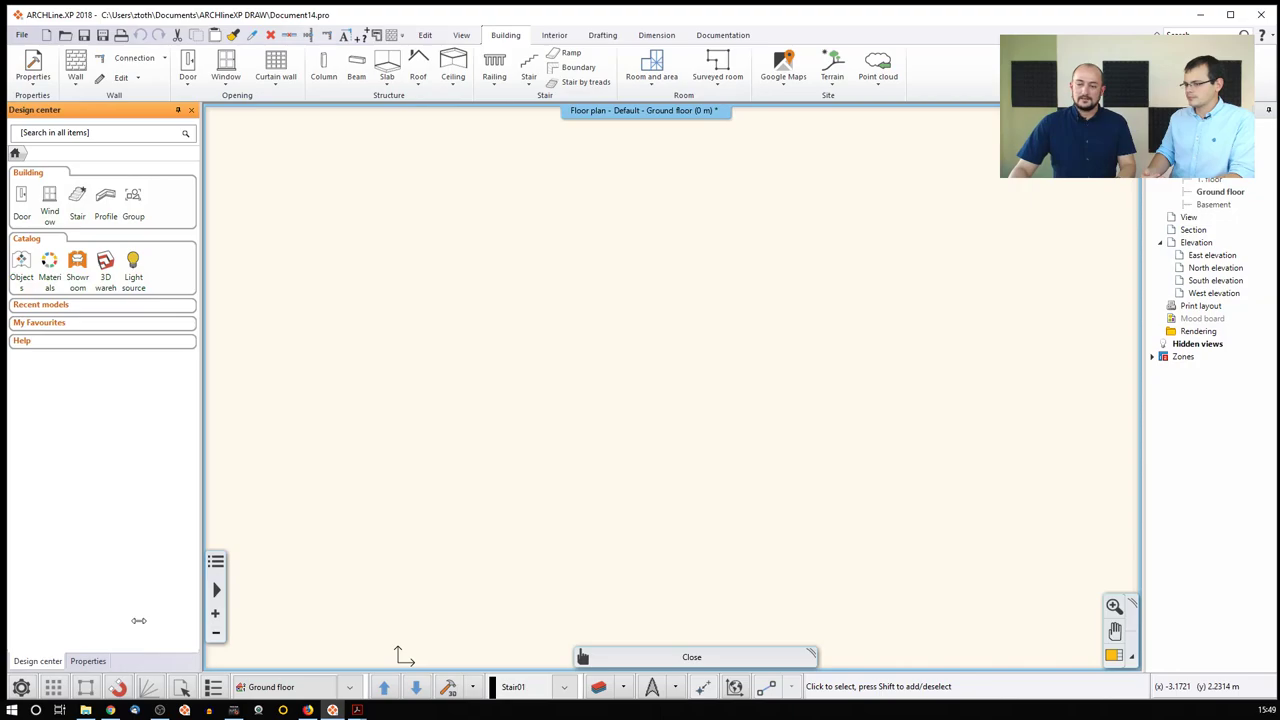
Find Room_list.xlsx in the Excel folder under the webinar Files folder.
click(87, 710)
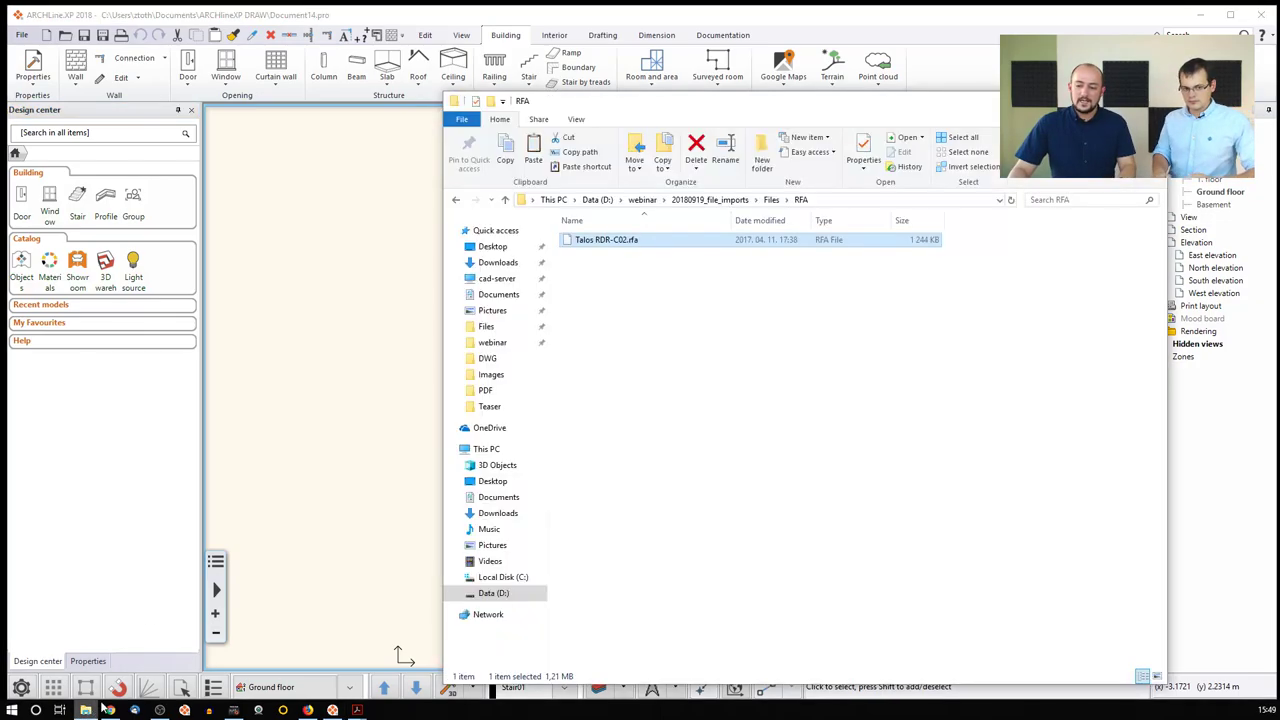
click(771, 200)
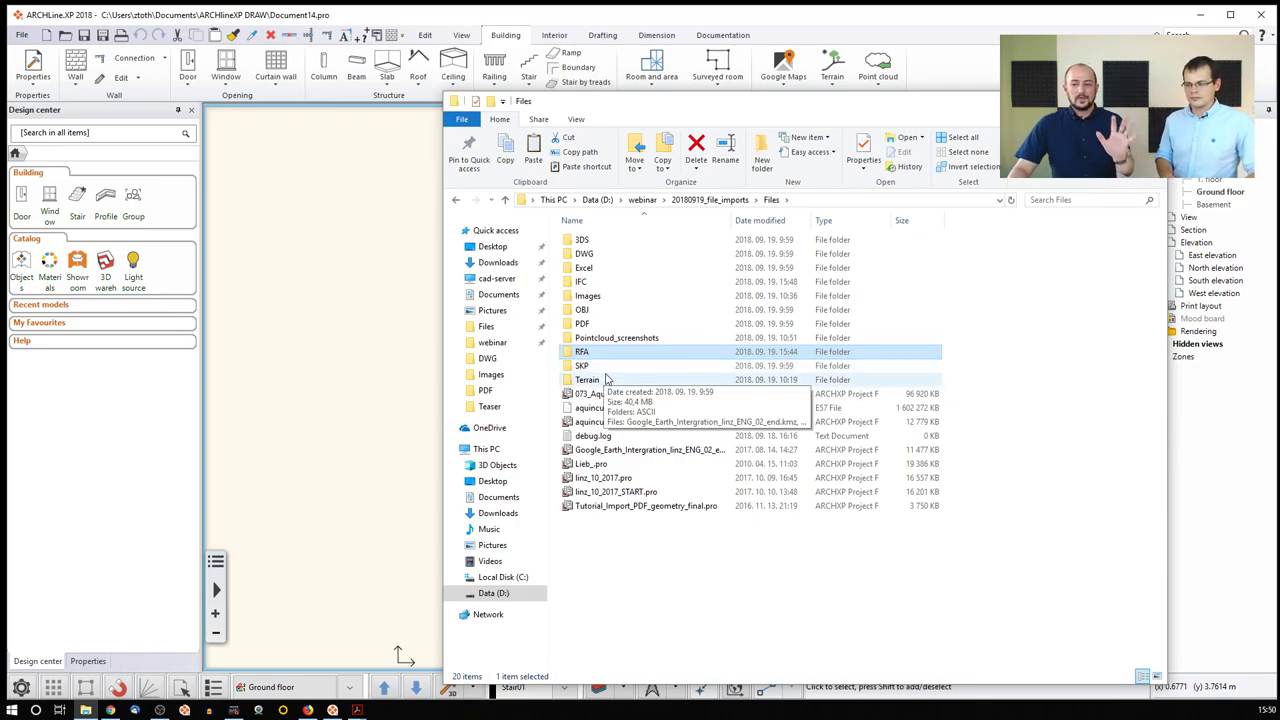
click(592, 272)
double_click(592, 272)
click(590, 255)
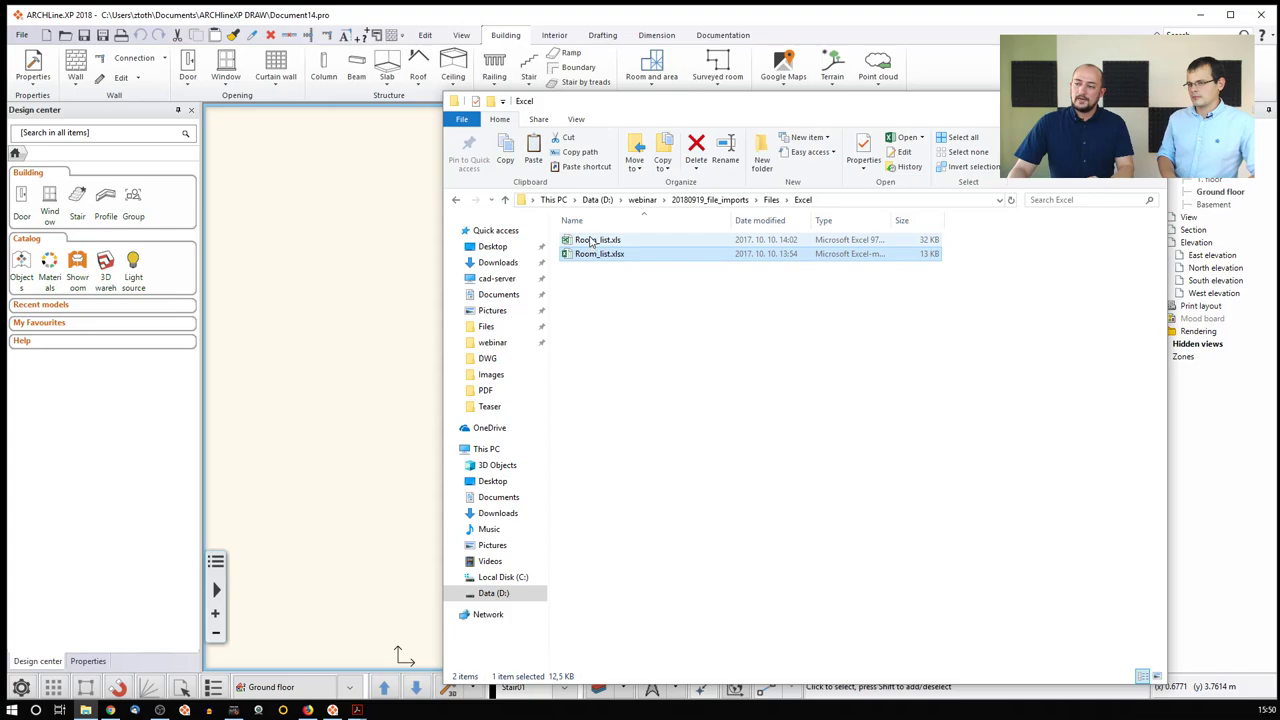
key(Escape)
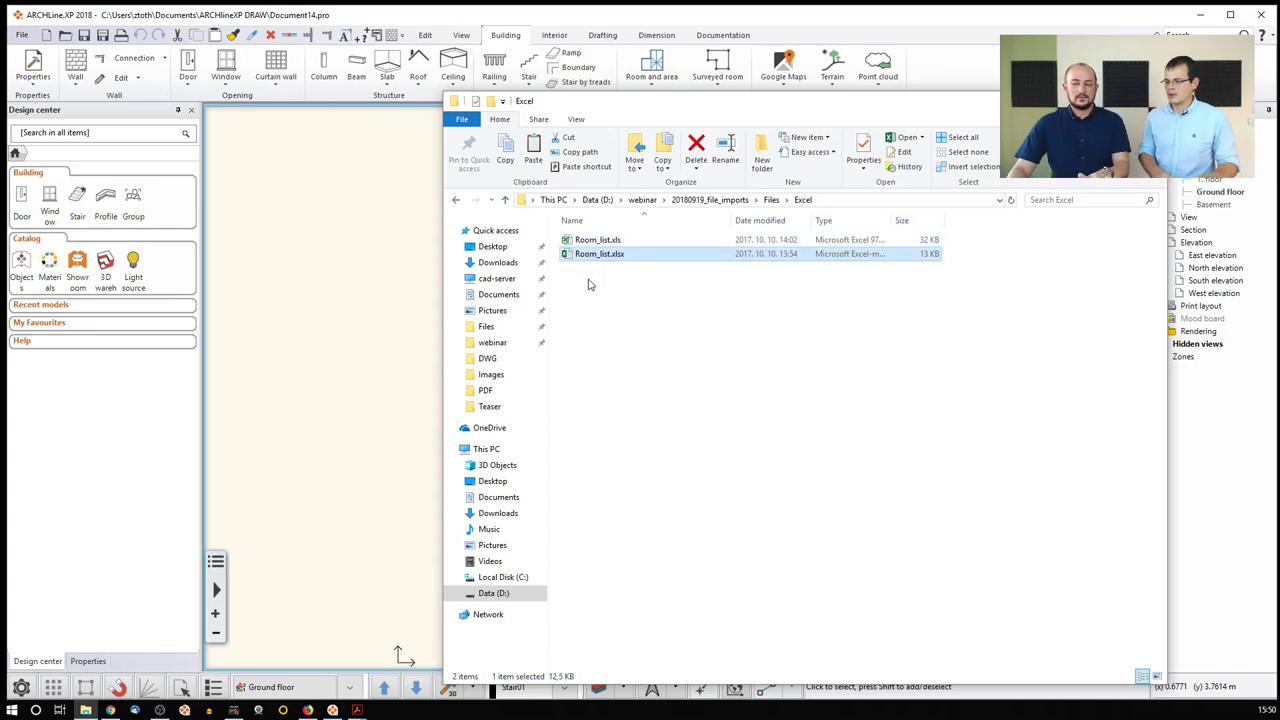
Return to ARCHLine and show the File menu's import formats.
click(631, 16)
click(21, 35)
mouse_move(83, 186)
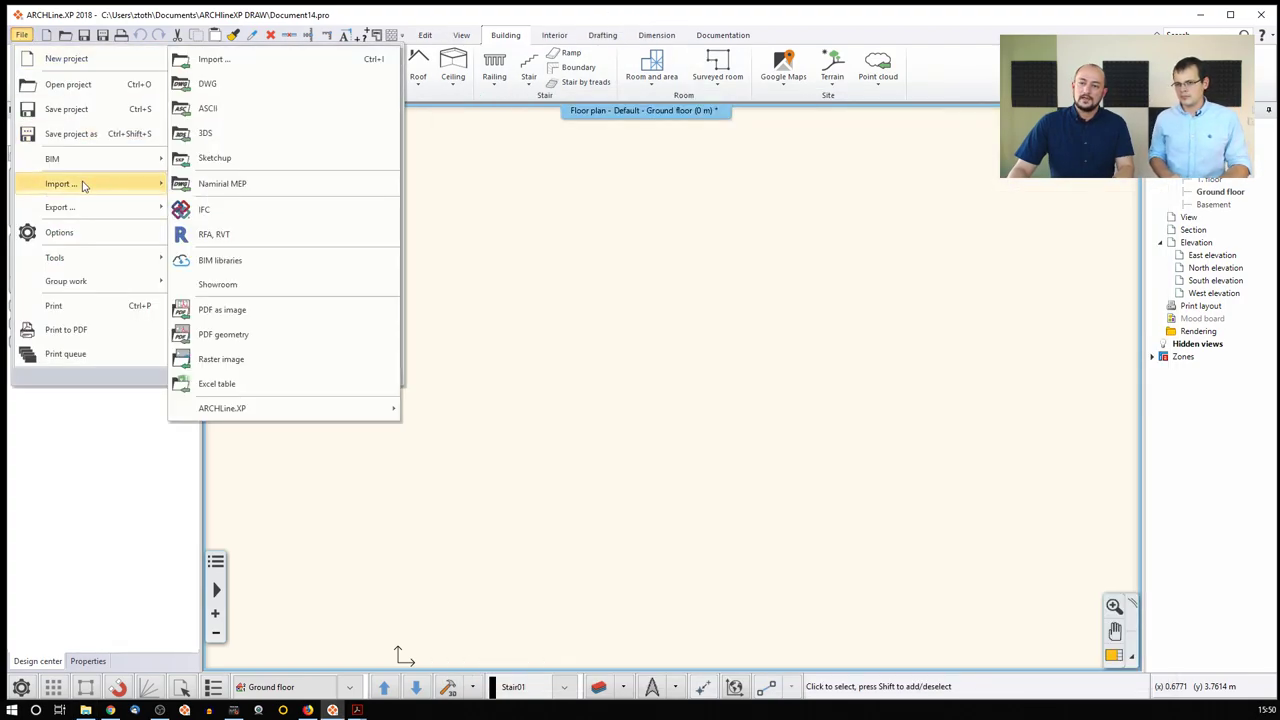
Link the entire 'Calculation of used area' worksheet of Room_list.xlsx as an Excel table.
click(246, 387)
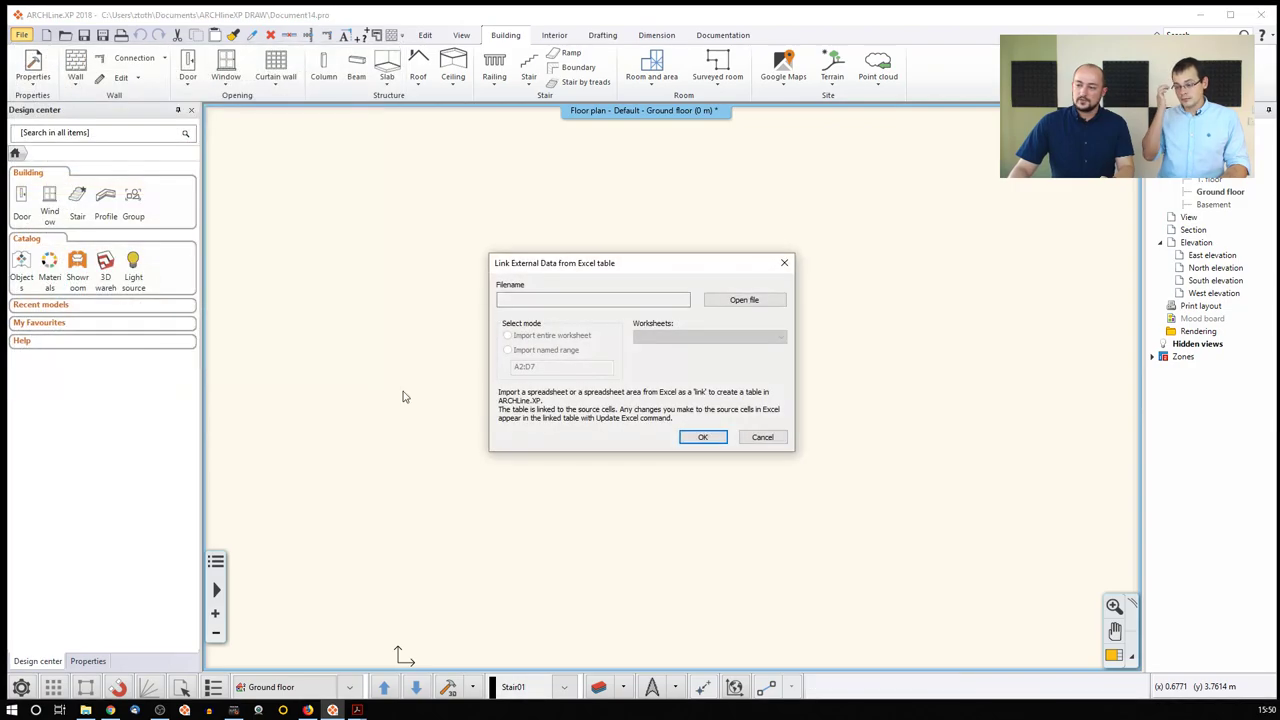
click(740, 301)
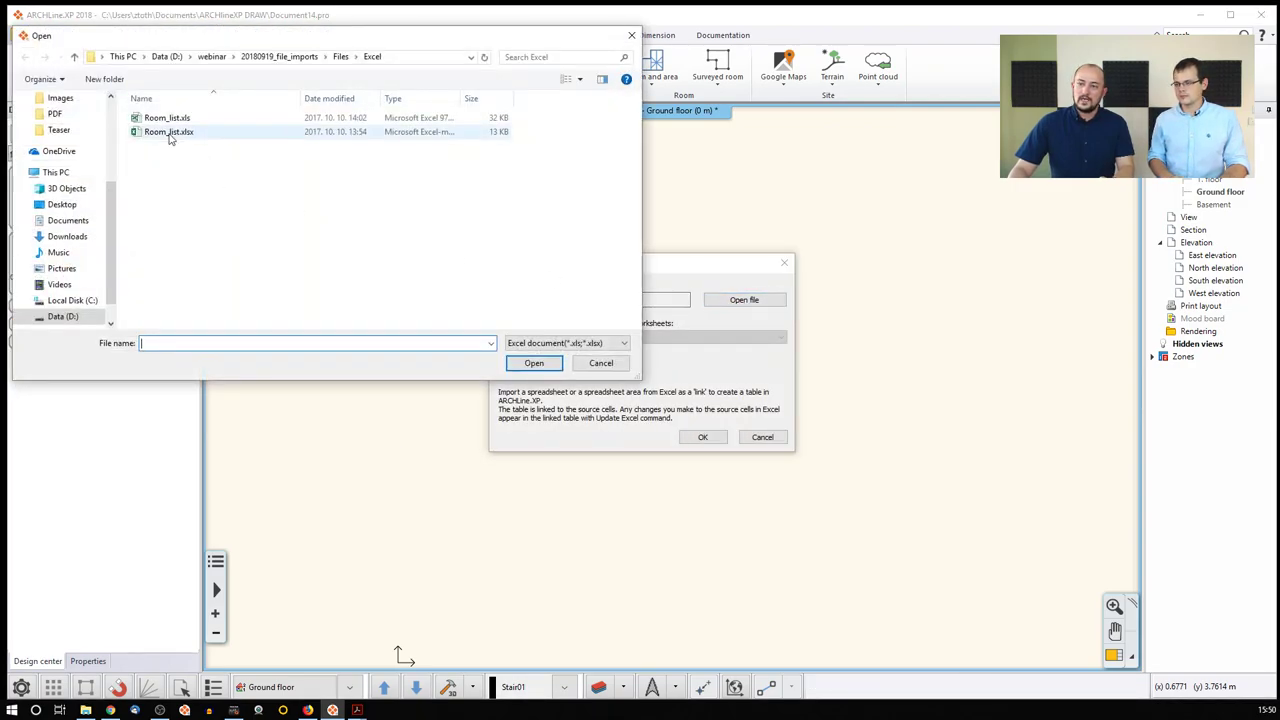
click(168, 133)
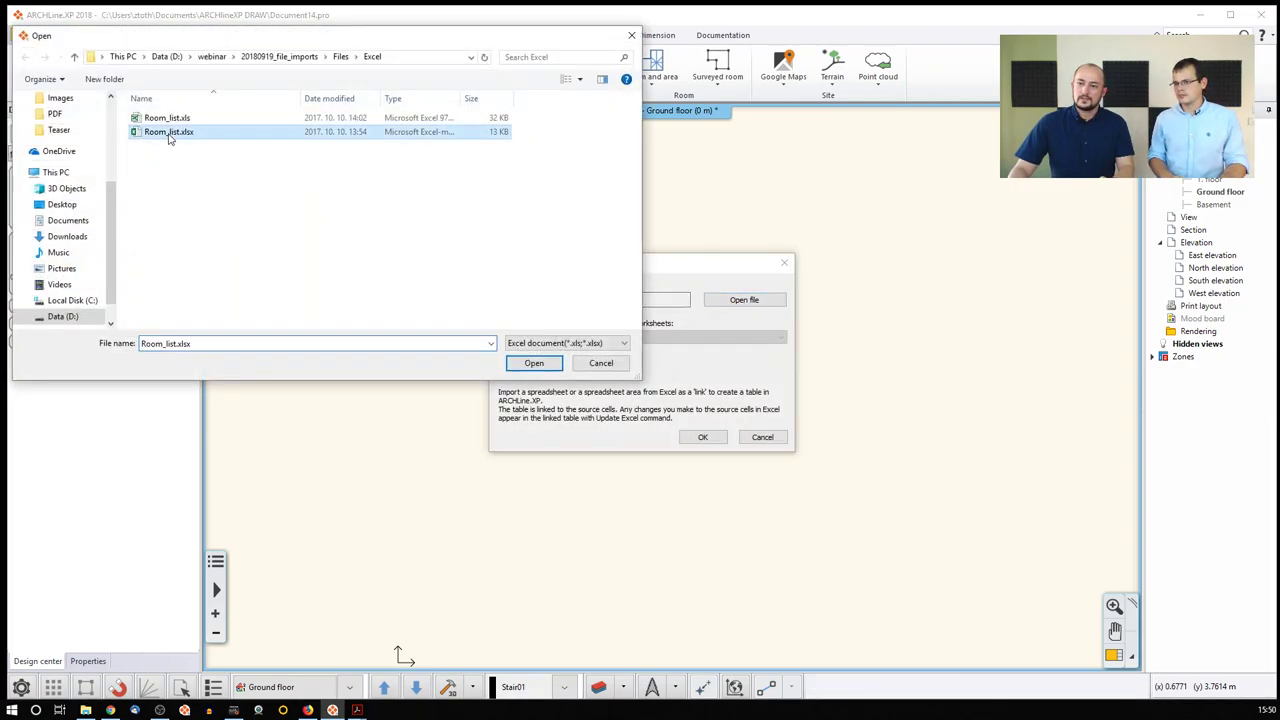
click(535, 365)
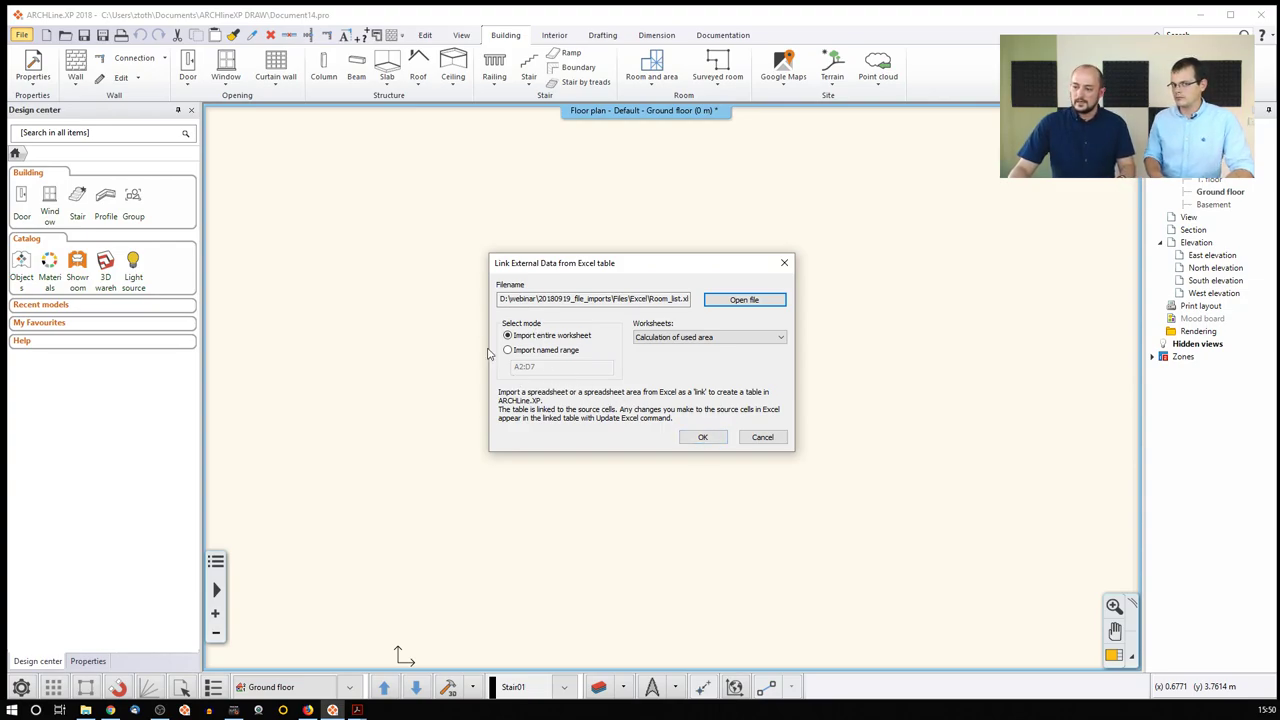
click(705, 438)
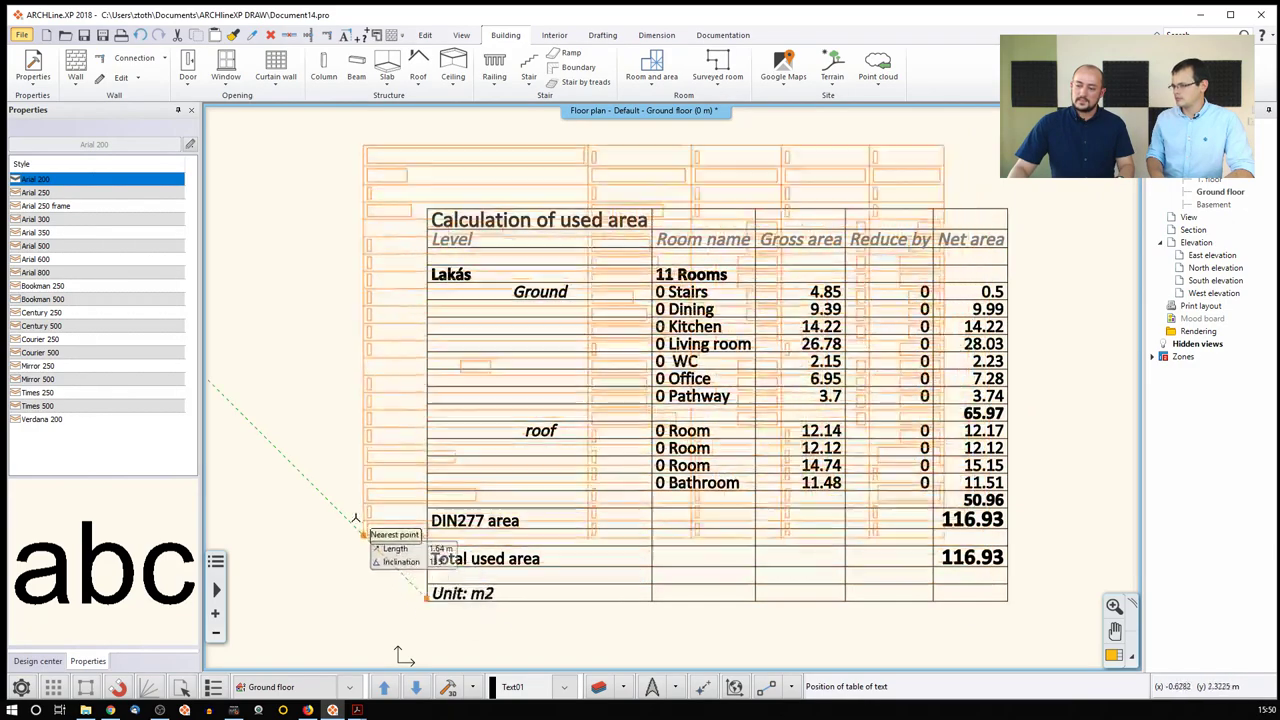
Place the area table on the plan, inspect the Lakás cell unchanged, then deselect it.
click(356, 520)
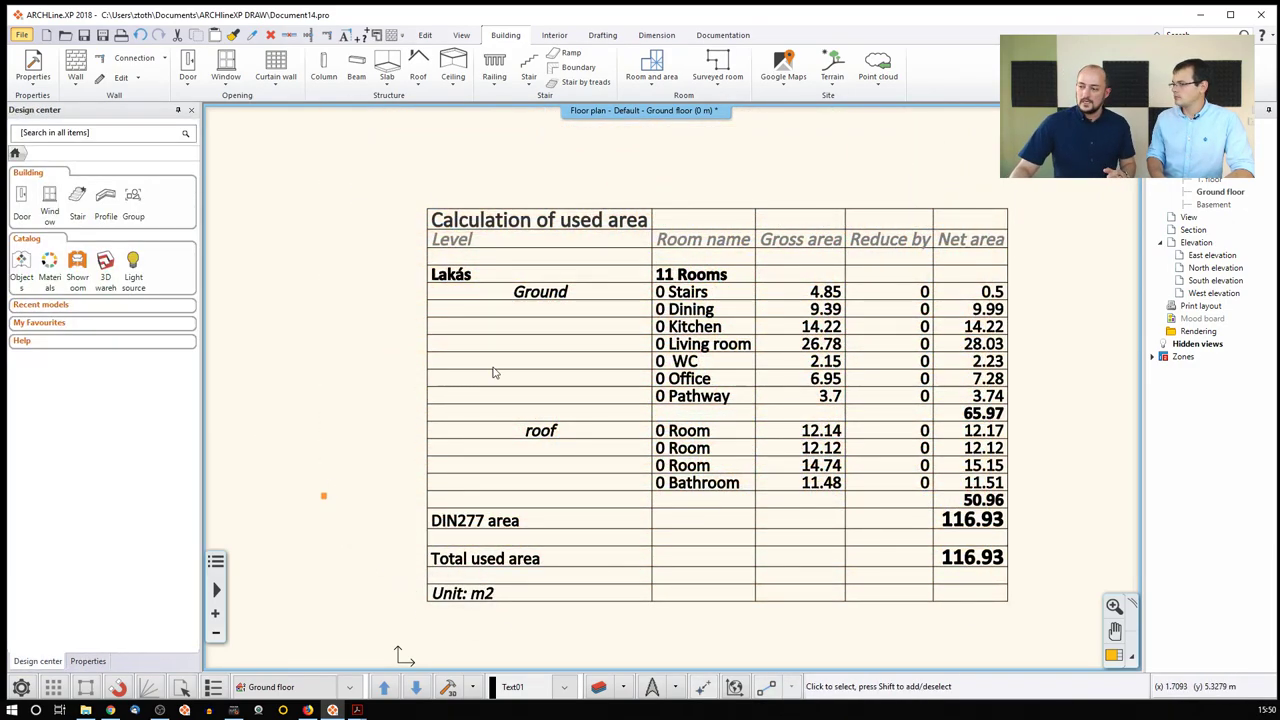
click(465, 280)
double_click(467, 283)
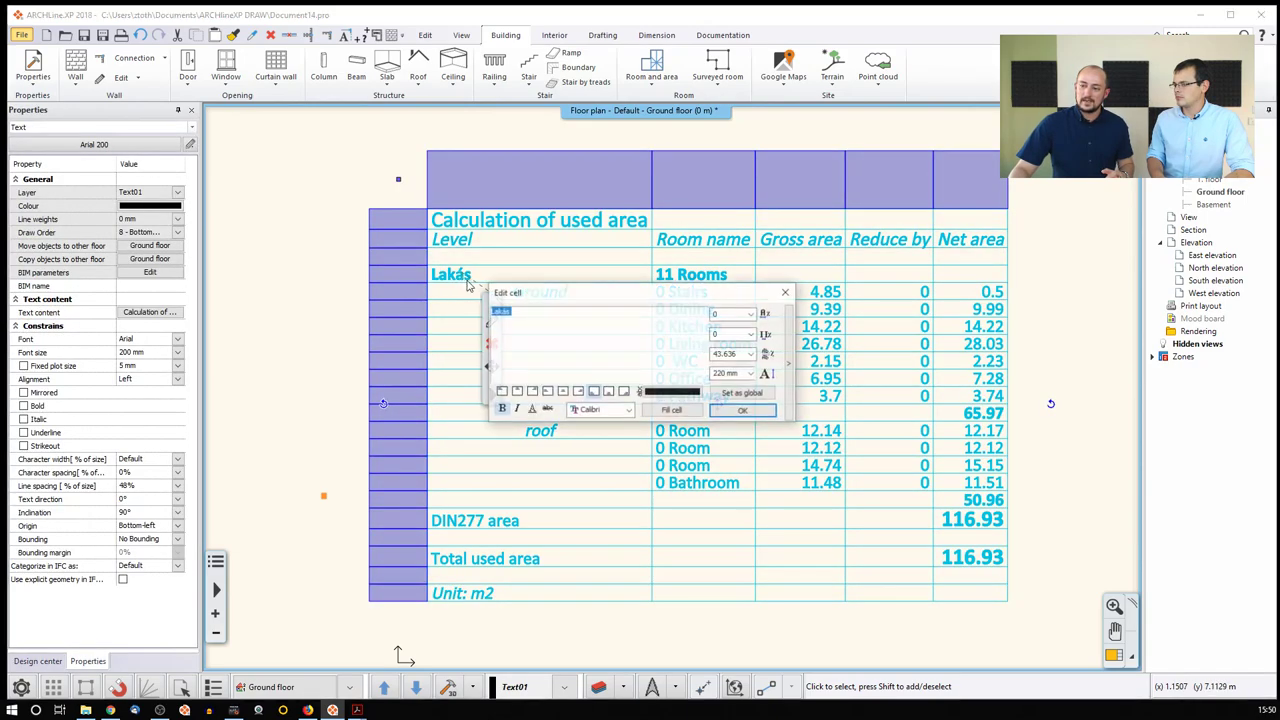
click(735, 394)
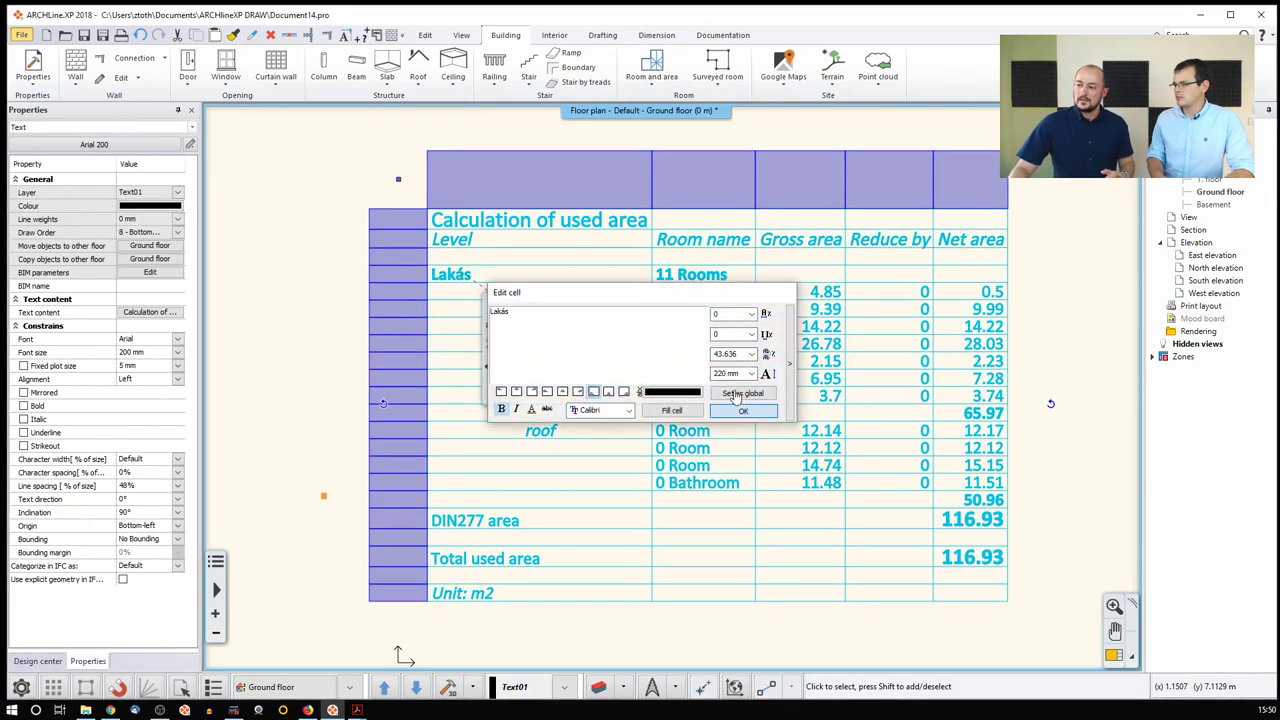
scroll(665, 405, down, 2)
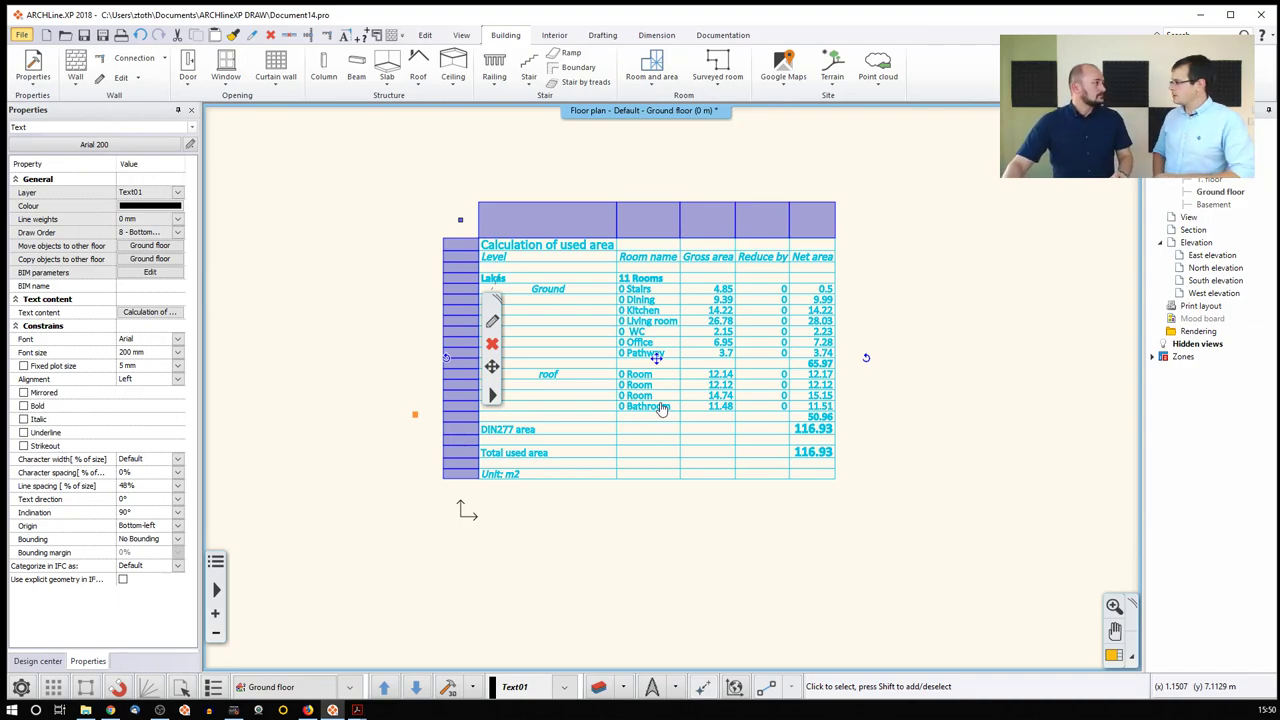
click(380, 310)
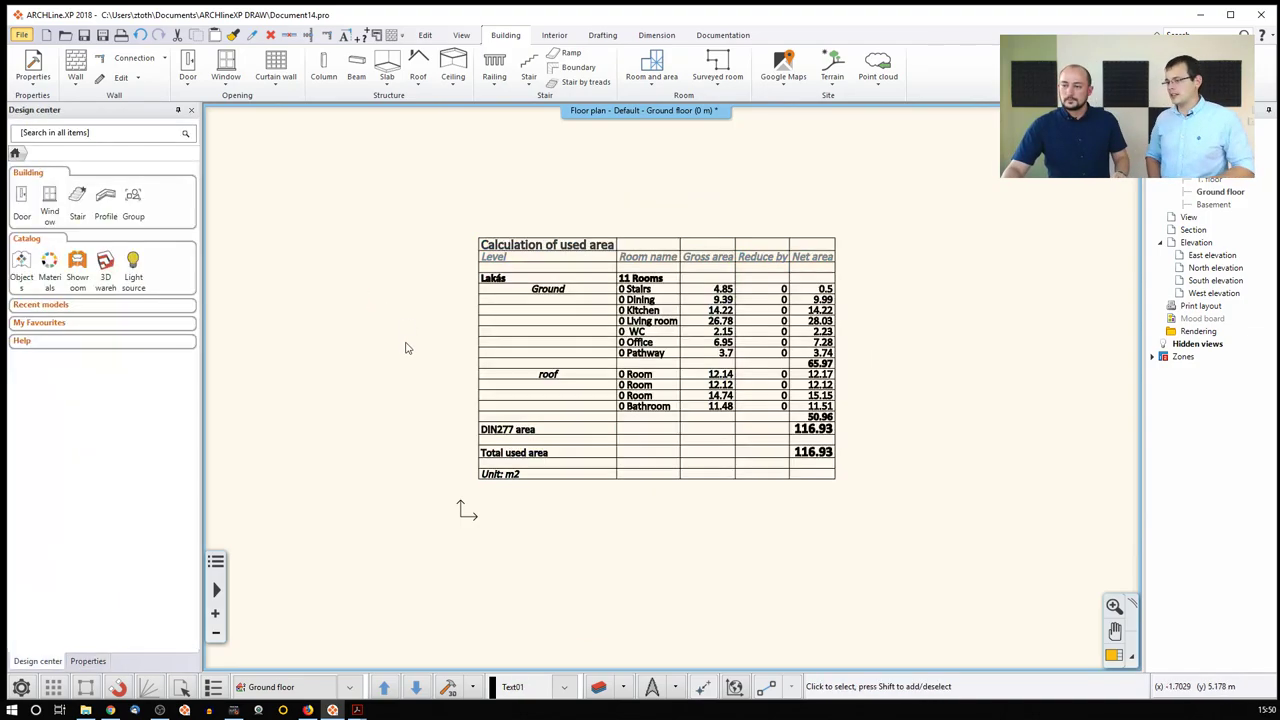
scroll(684, 400, down, 1)
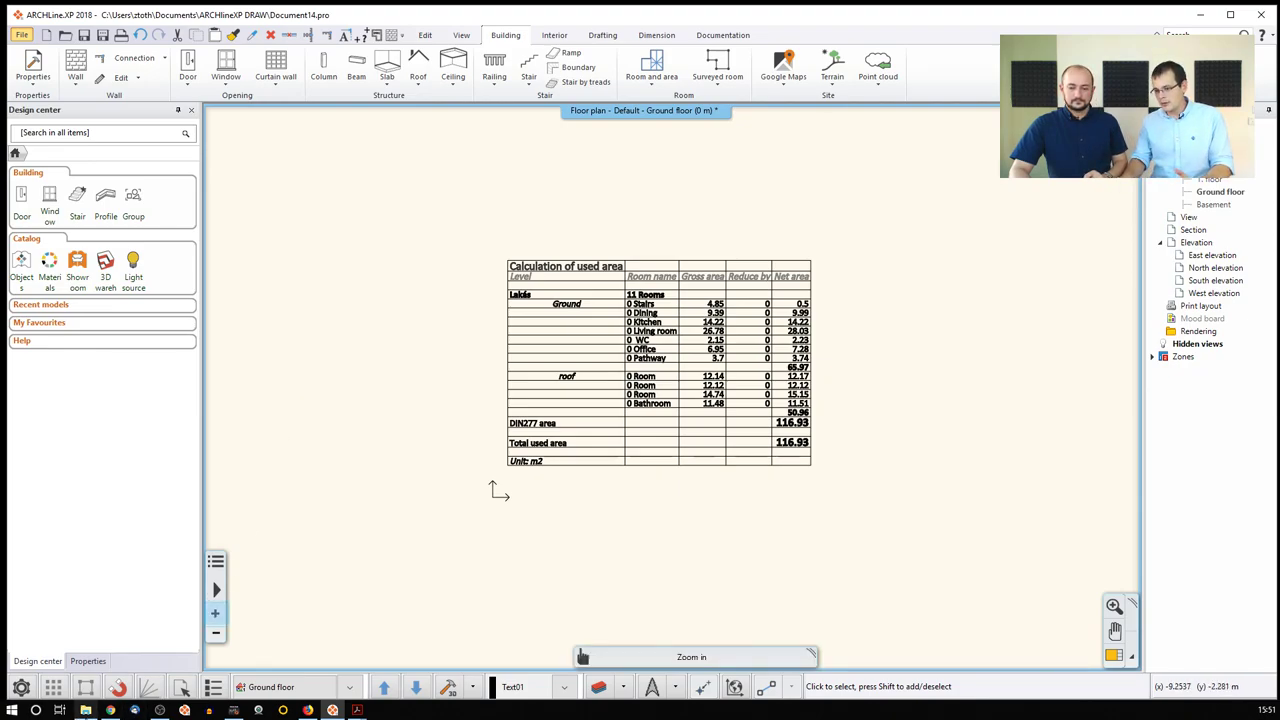
click(85, 710)
click(1085, 101)
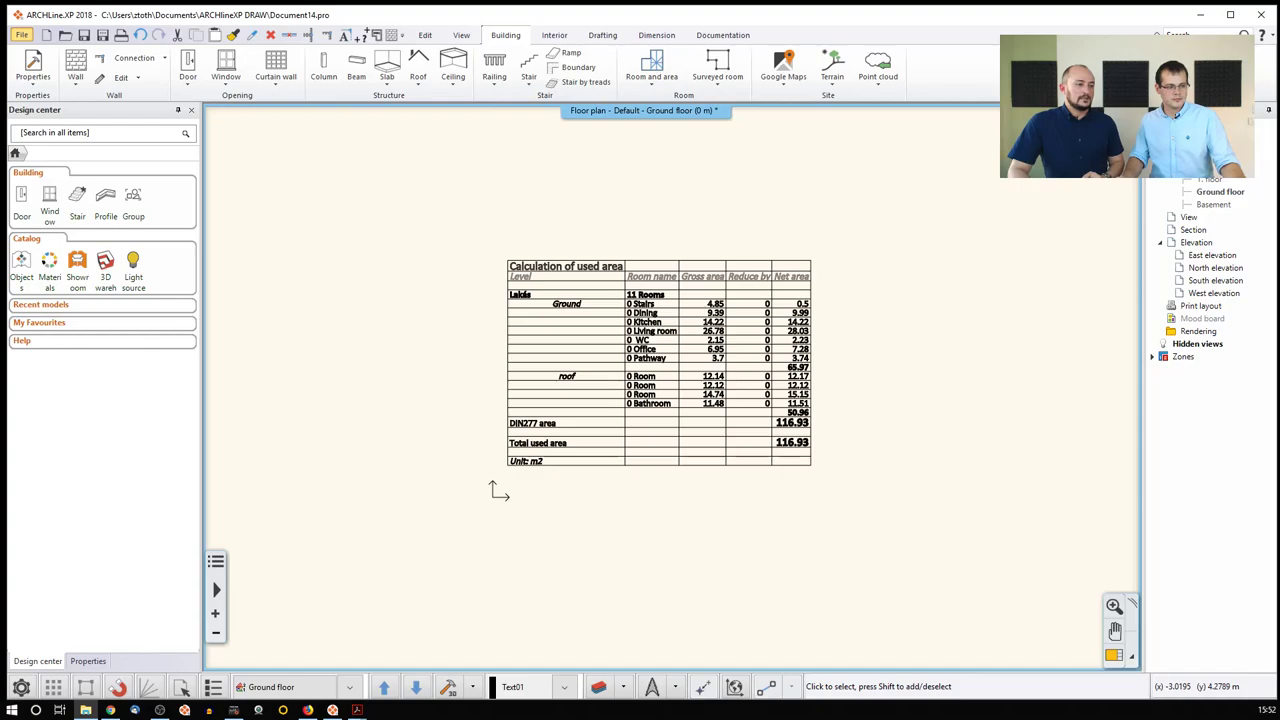
Close the table project, quitting without saving changes.
key(alt+F4)
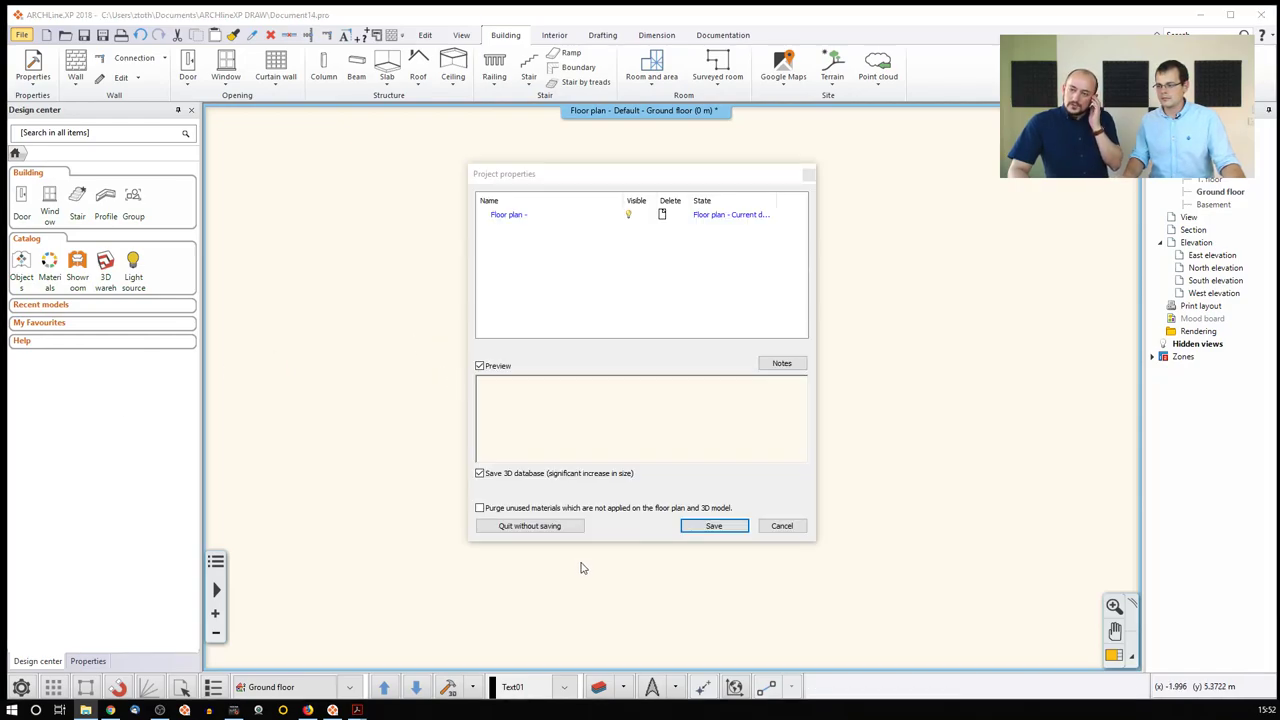
click(566, 527)
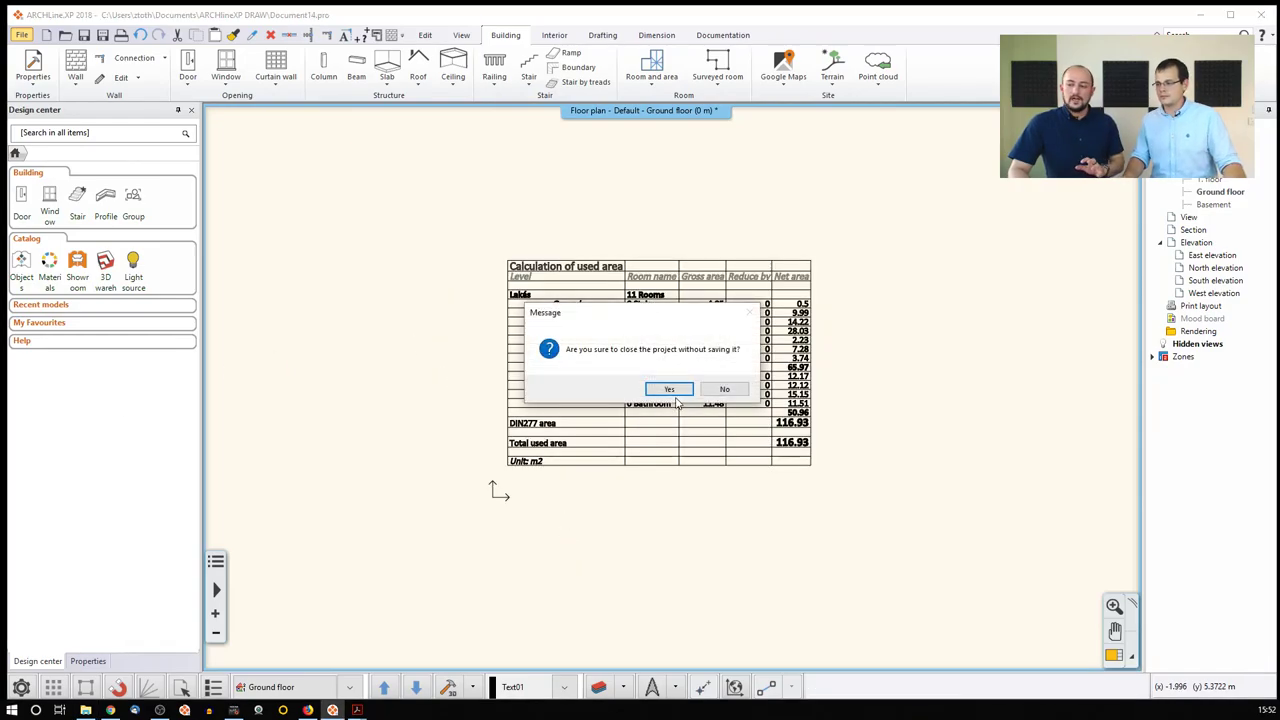
click(668, 389)
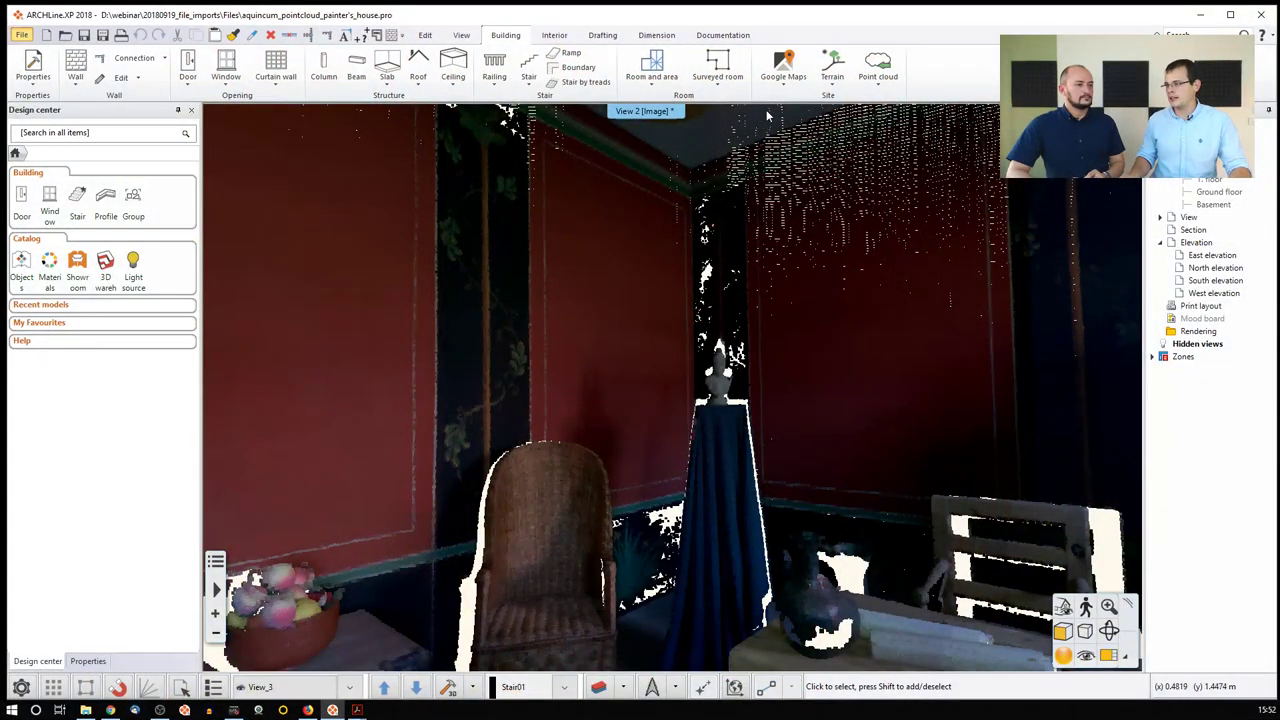
Dismiss the Point cloud tools and orbit the 3D view toward the window and cabinet.
click(893, 86)
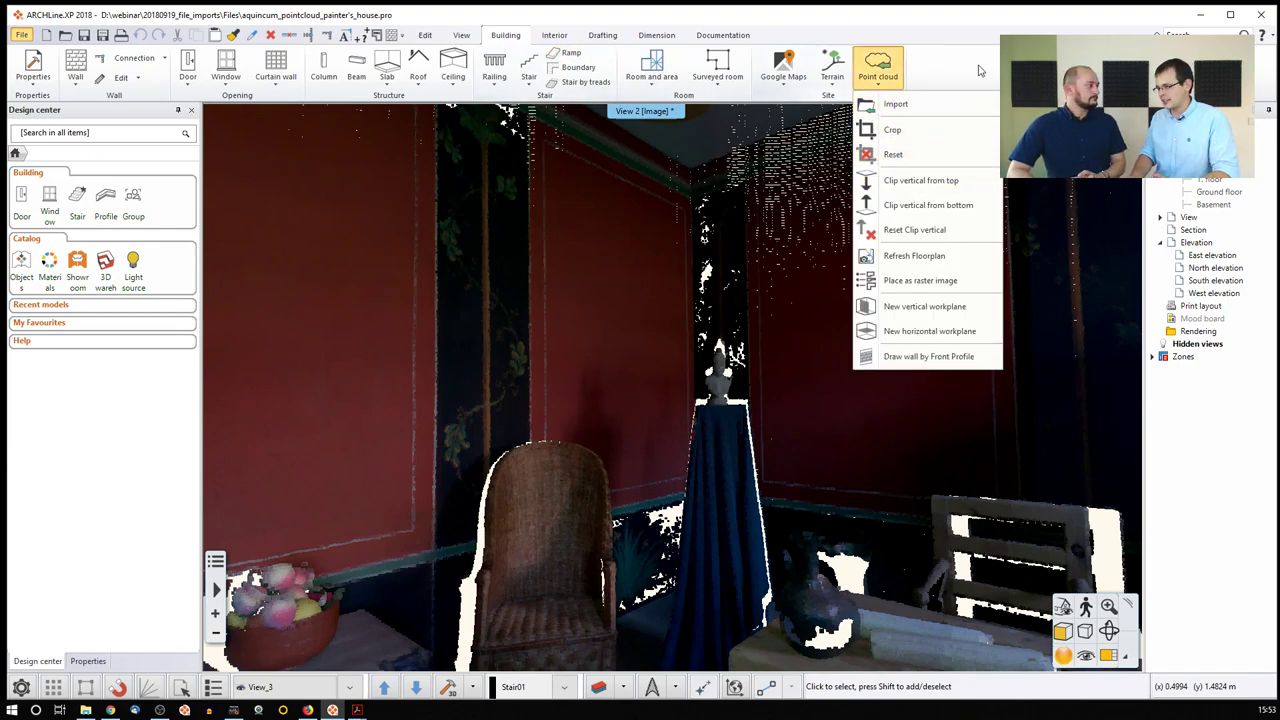
click(968, 280)
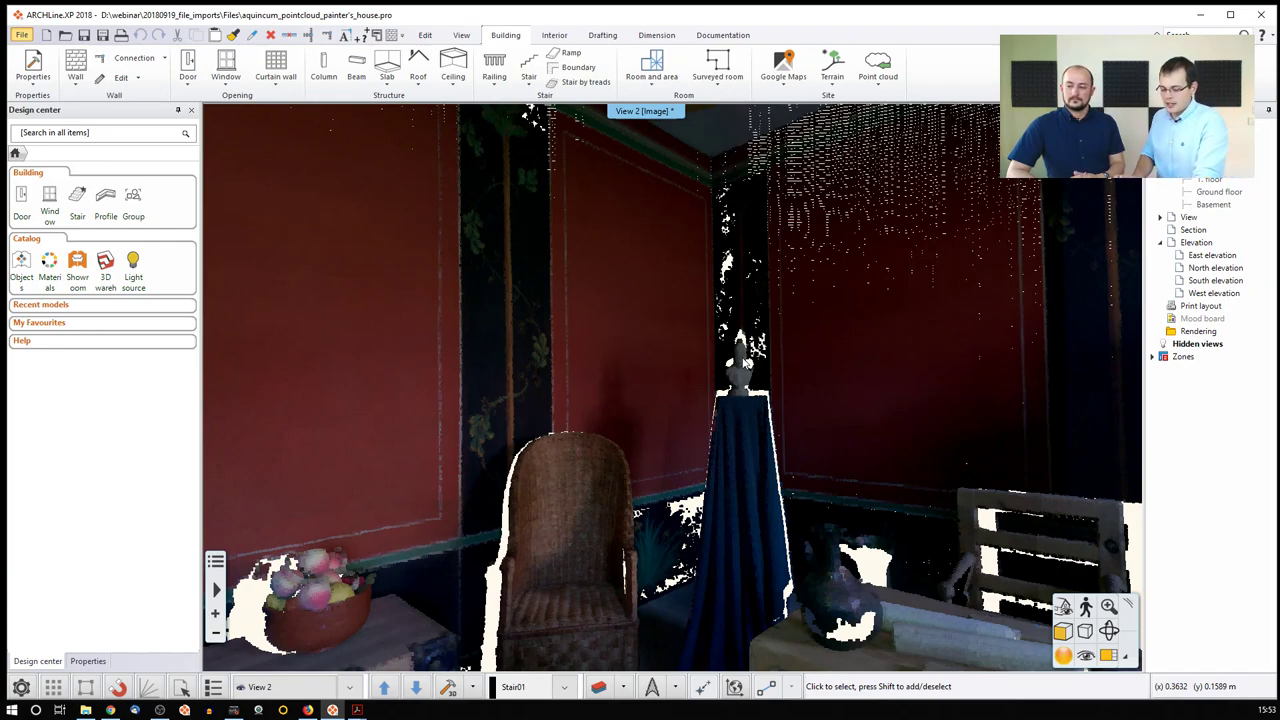
middle_drag(898, 331, 919, 364)
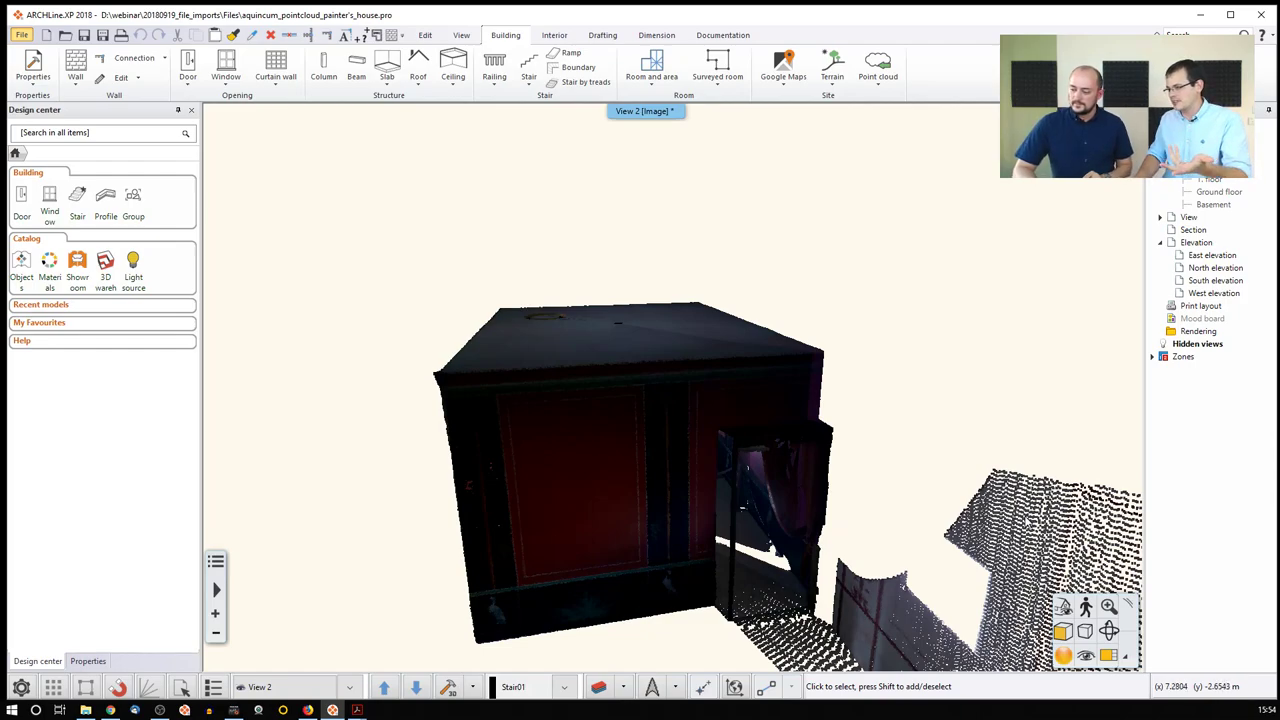
Swap the Ground floor plan (0 m) into the main view beside the 3D view and nudge it down.
click(1110, 657)
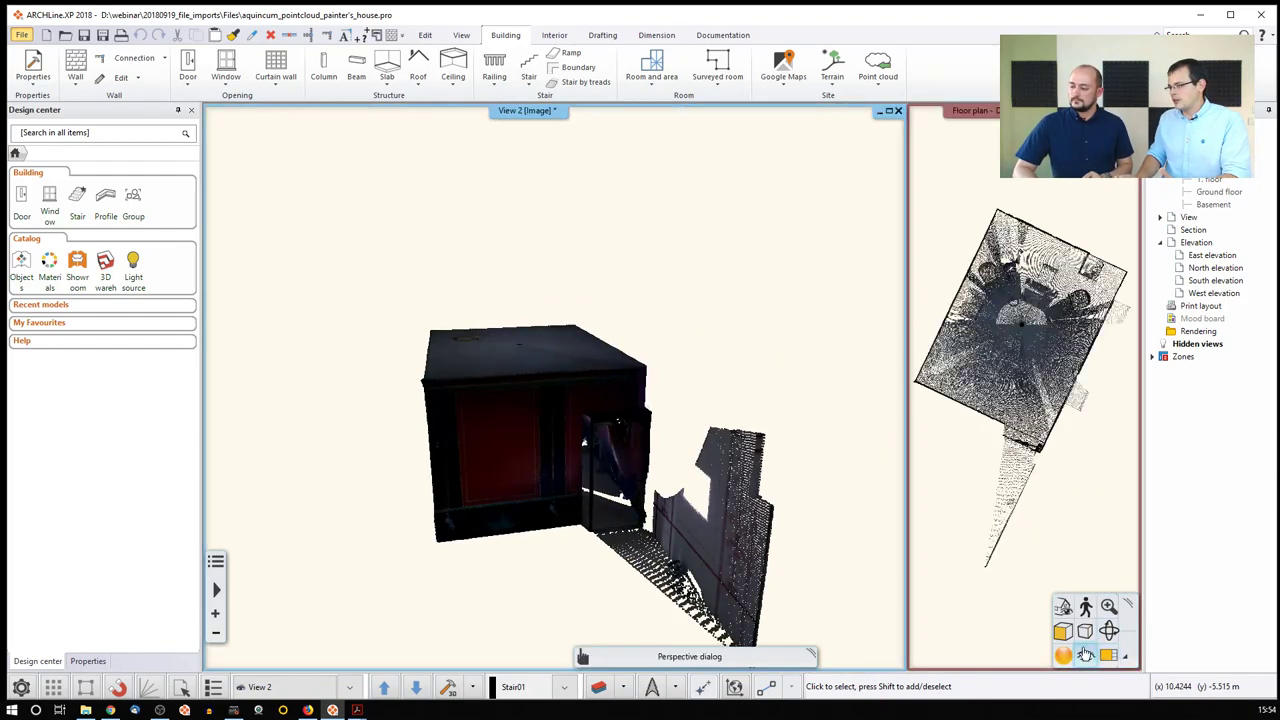
click(962, 501)
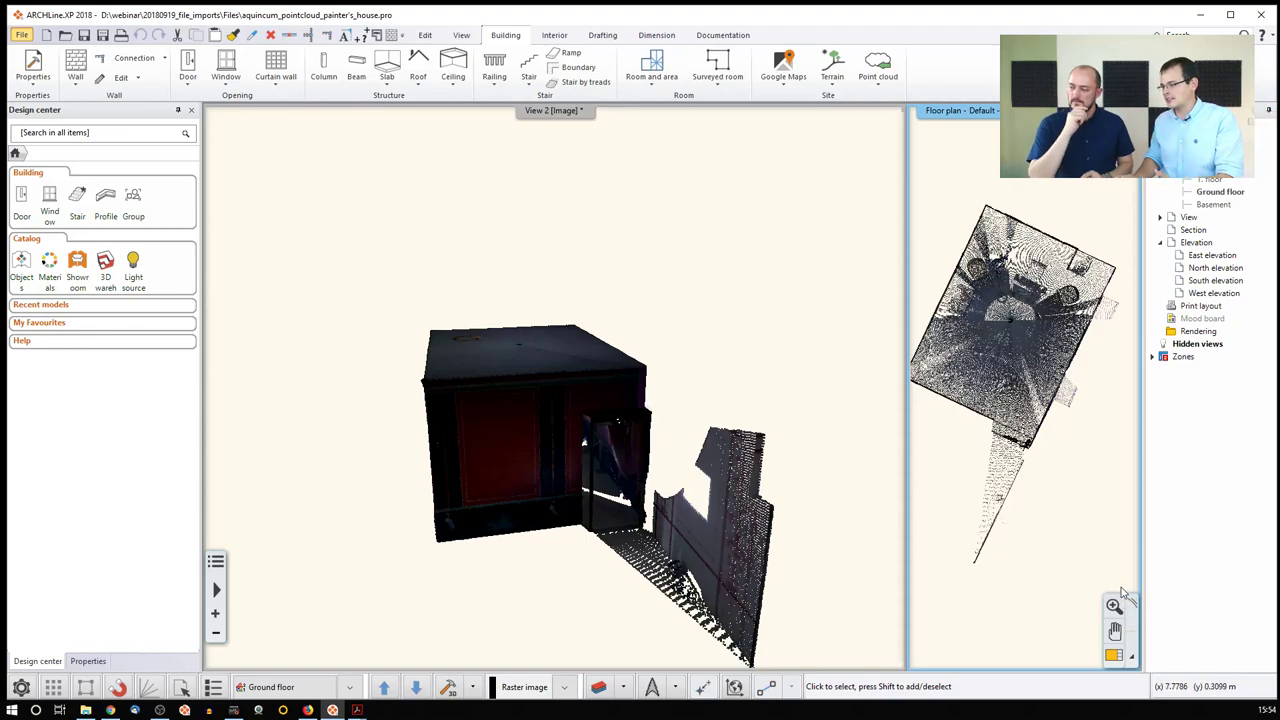
click(1113, 655)
middle_drag(549, 397, 570, 448)
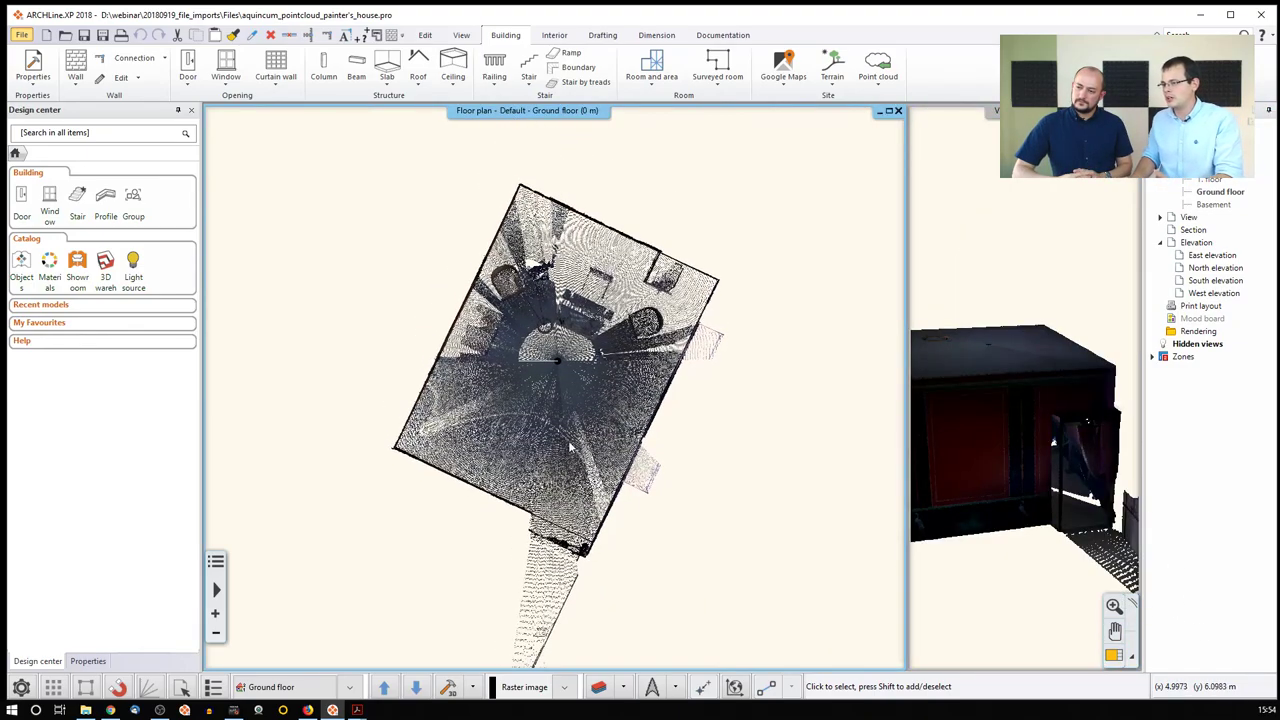
Crop the point cloud with a closed four-corner polygon drawn around the tilted room.
click(878, 68)
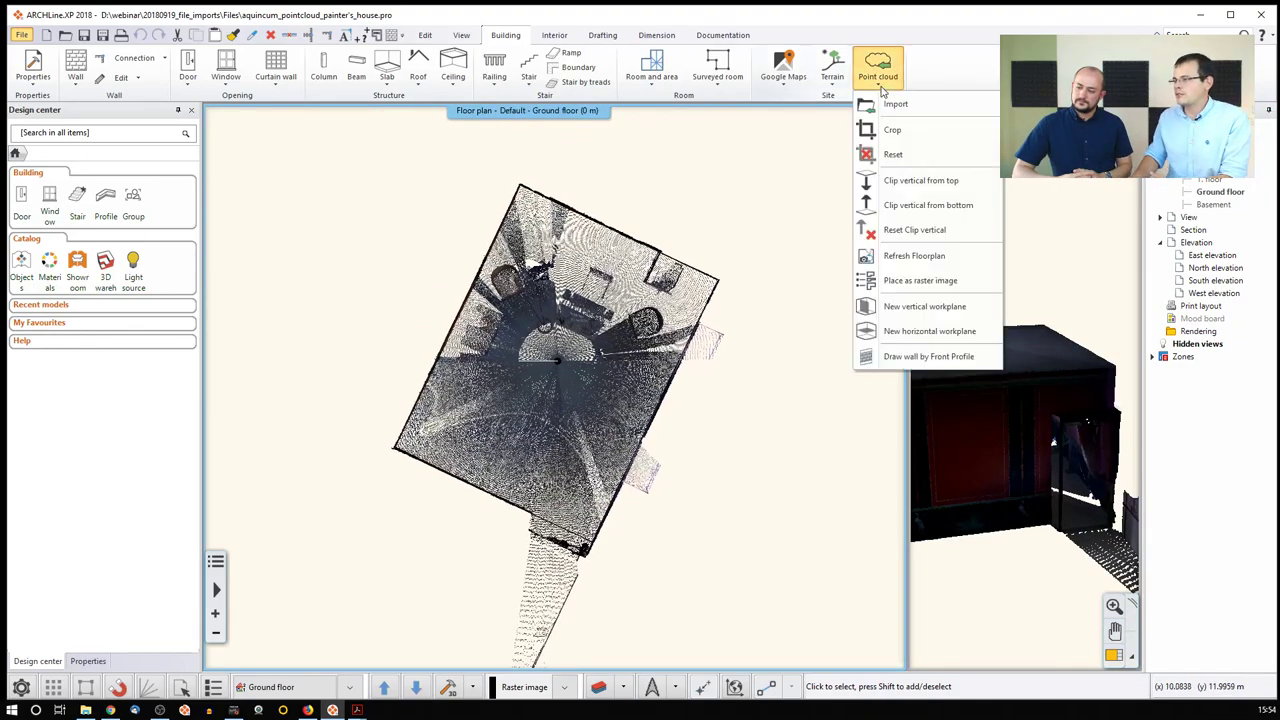
click(940, 138)
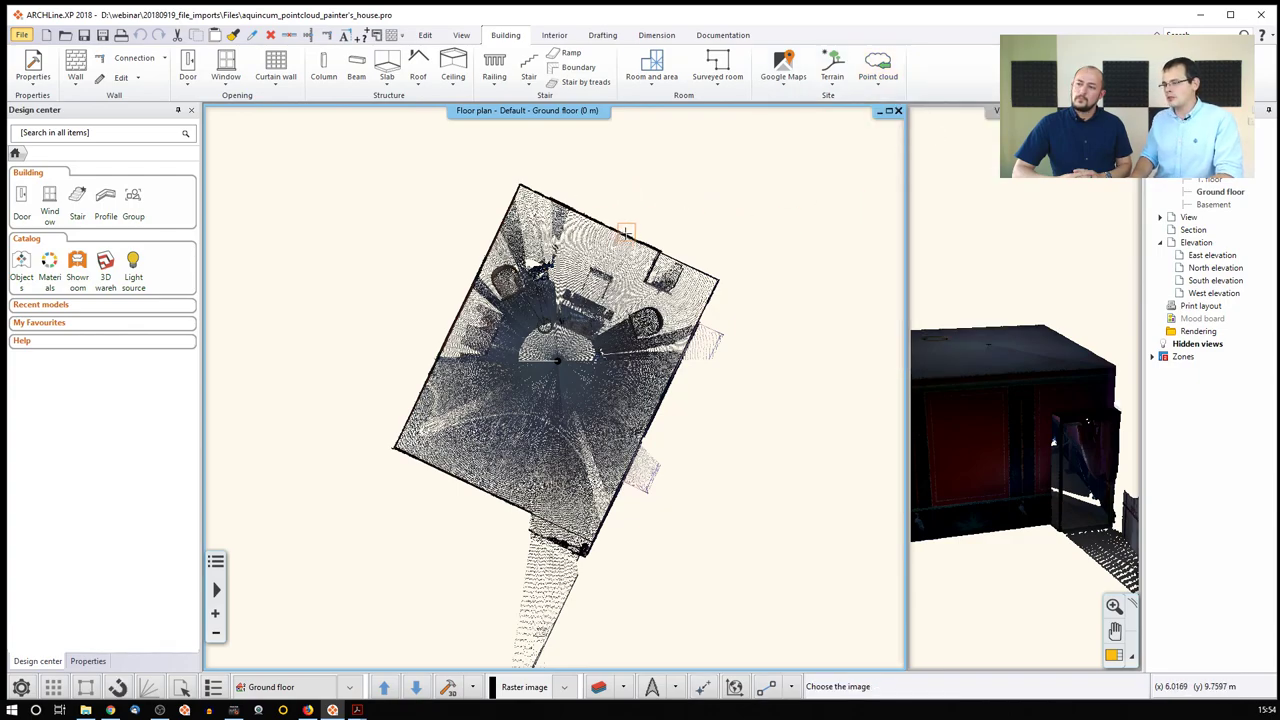
click(586, 246)
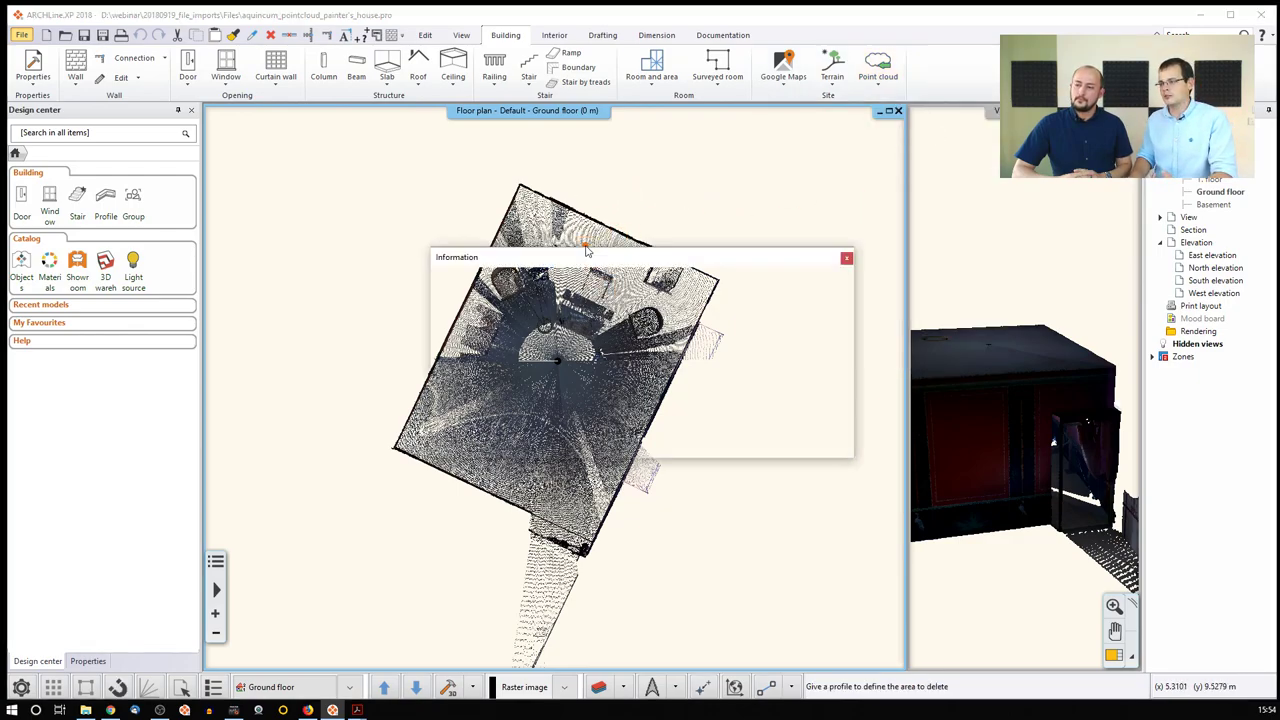
click(751, 441)
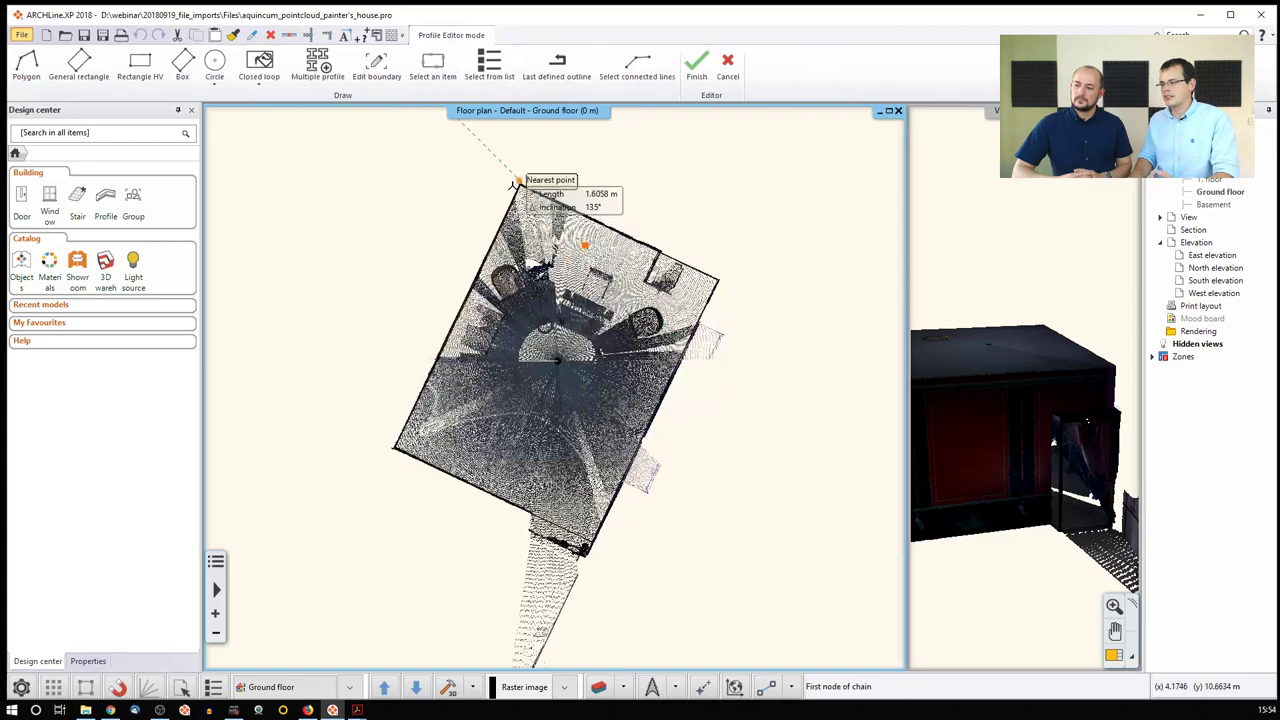
click(511, 172)
click(773, 296)
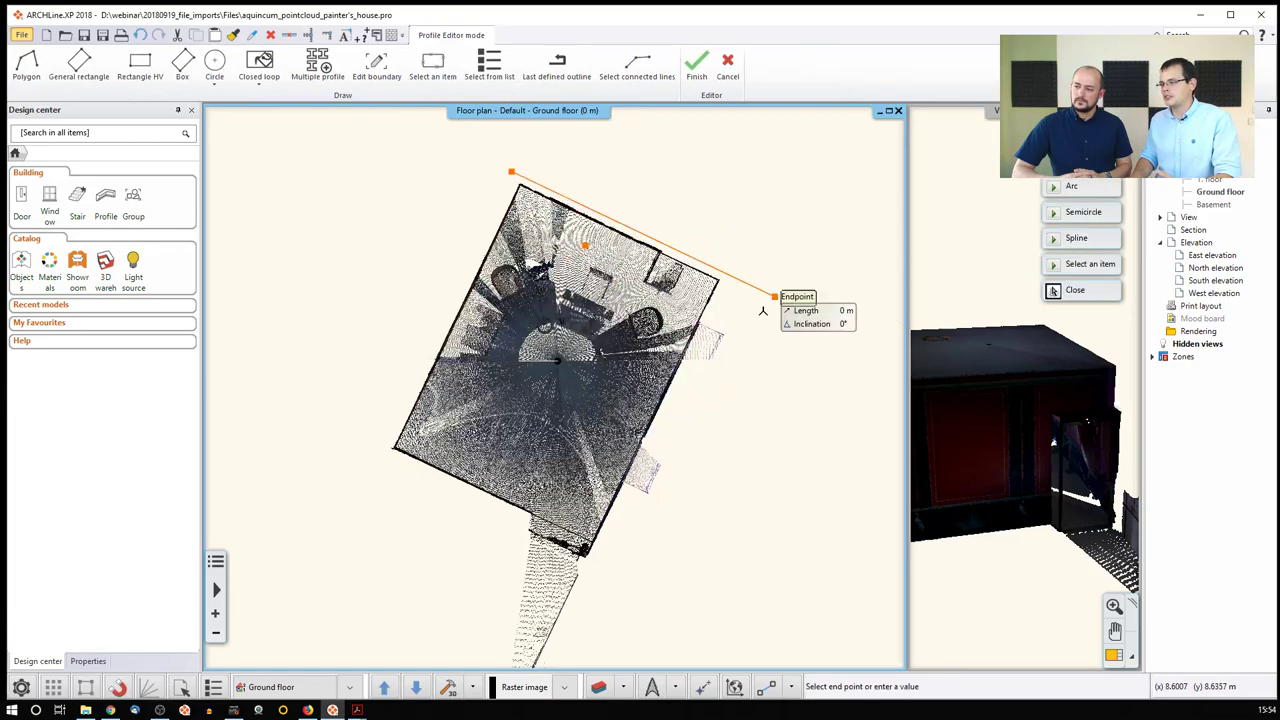
click(662, 593)
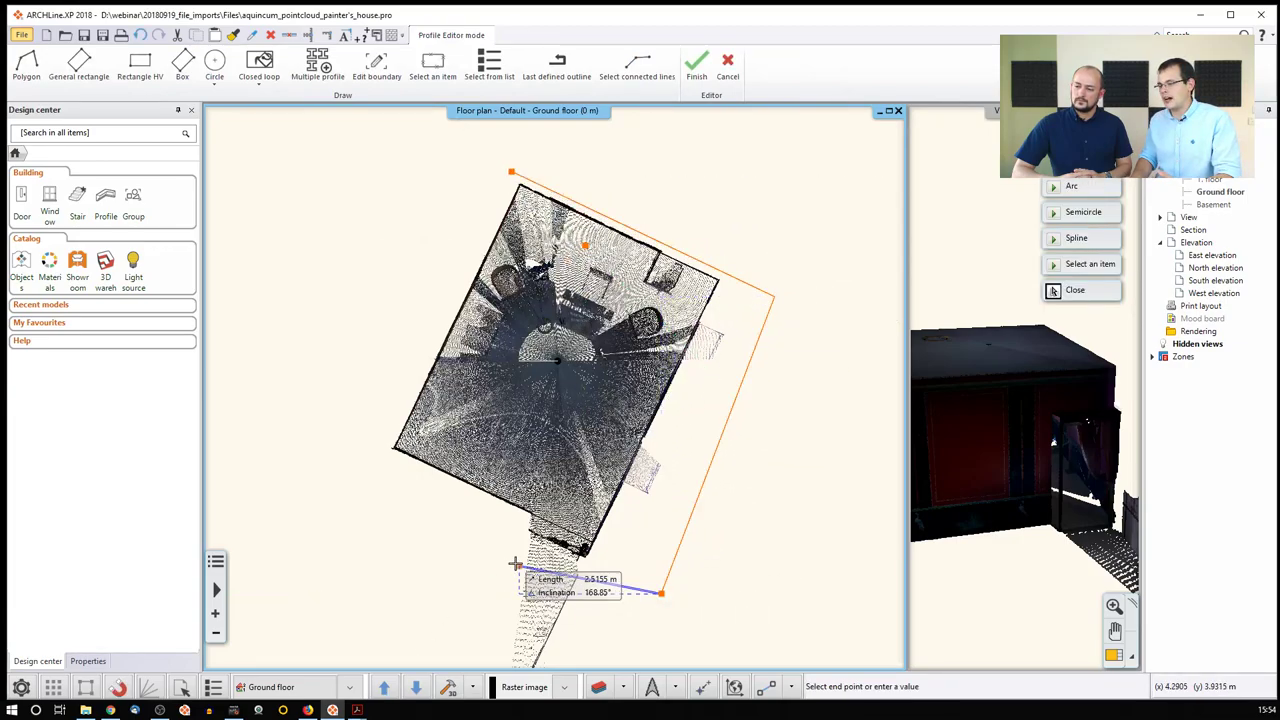
click(337, 441)
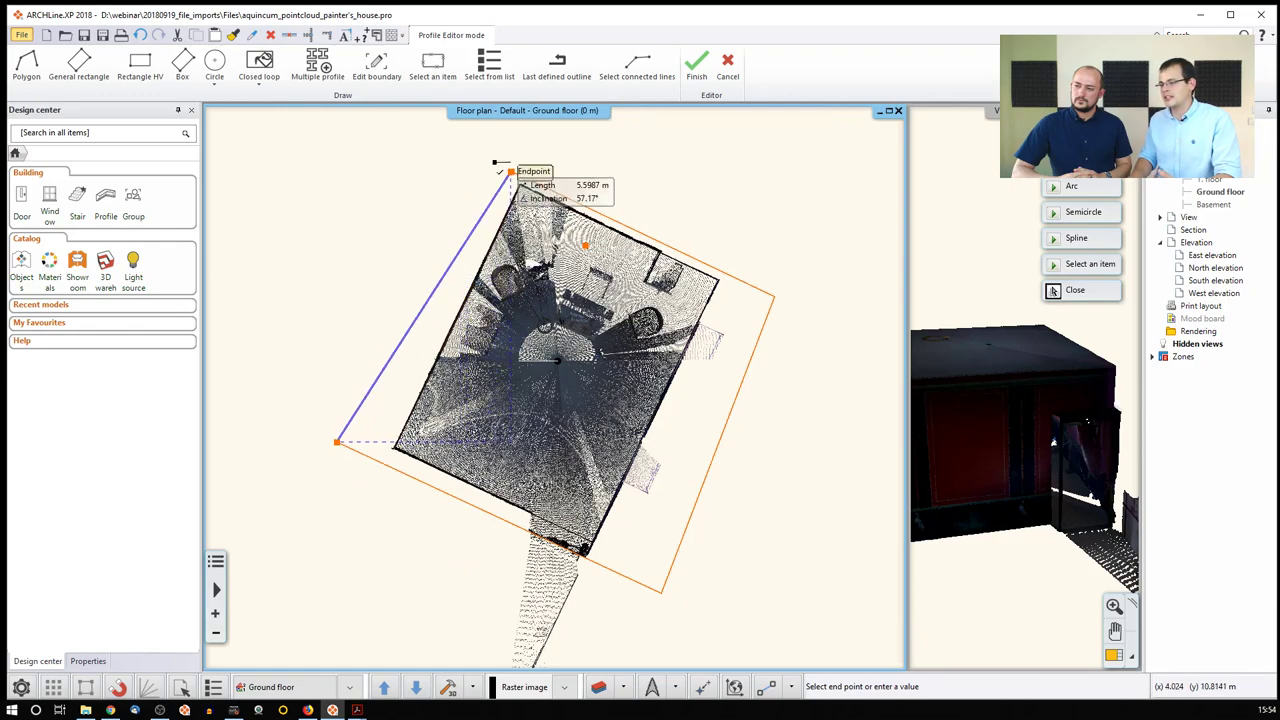
click(511, 172)
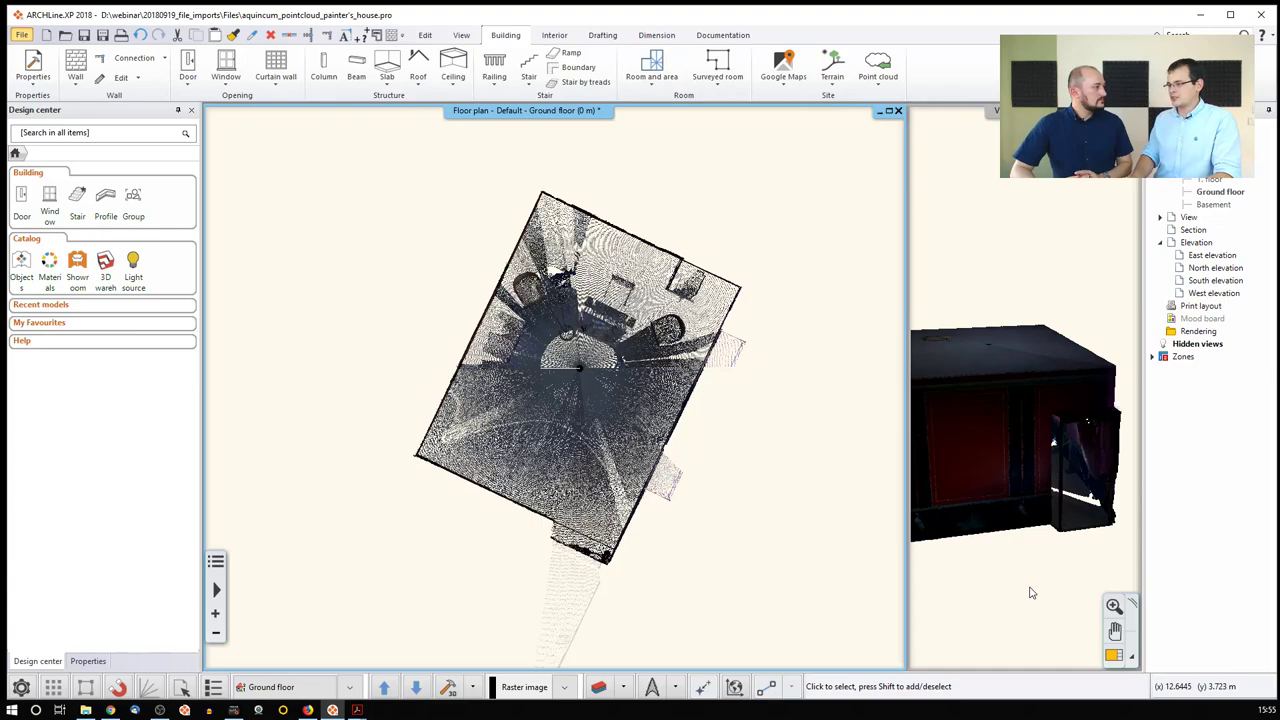
Return the 3D view to the main window and orbit to inspect the cropped room.
click(577, 651)
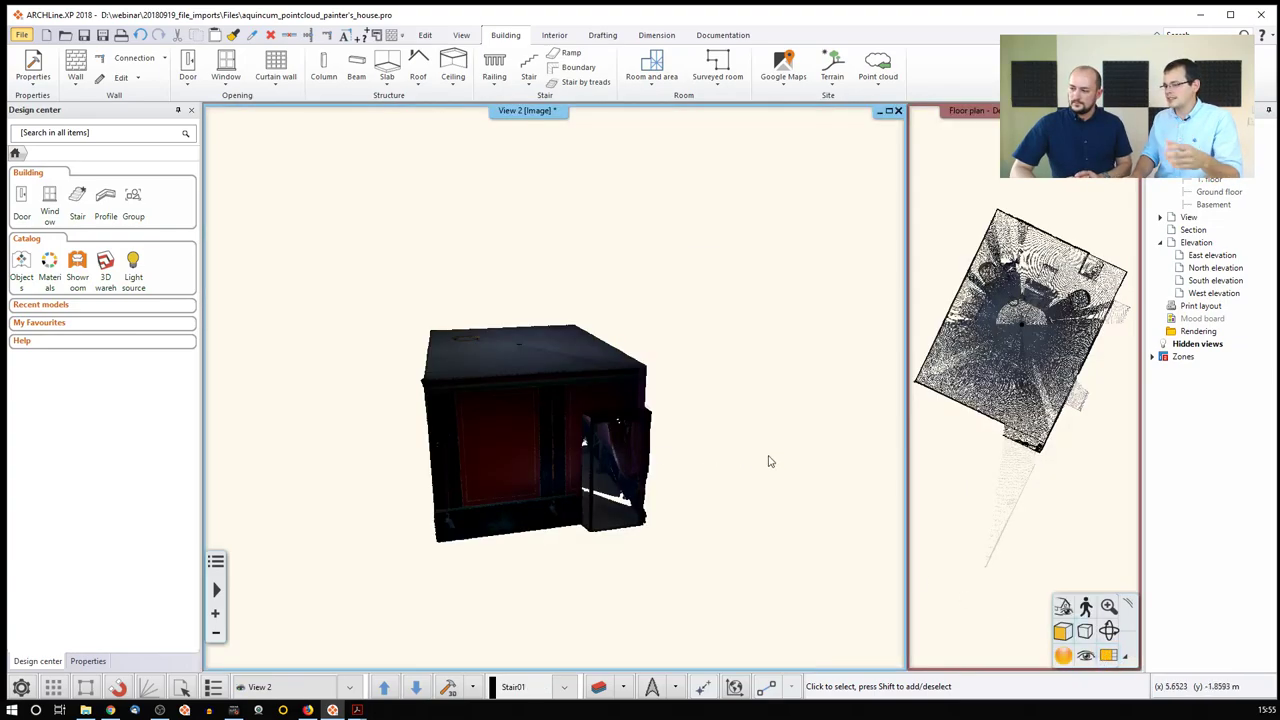
middle_drag(655, 463, 492, 451)
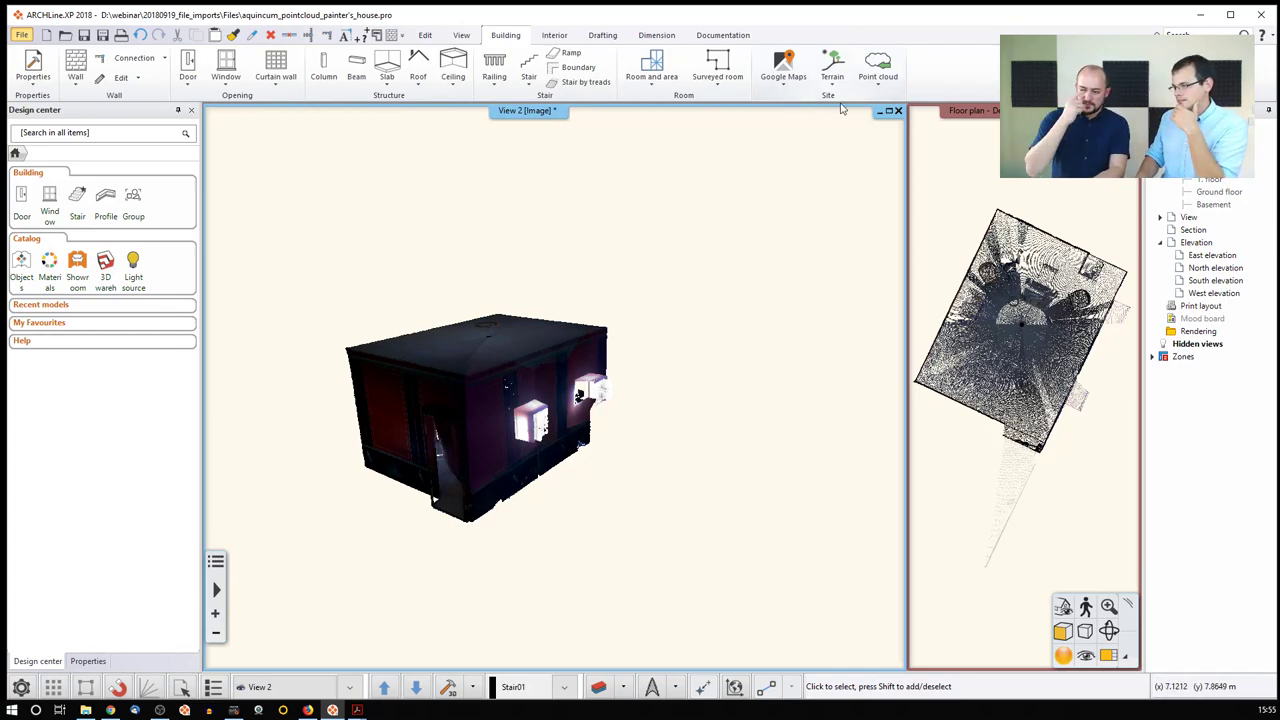
click(878, 72)
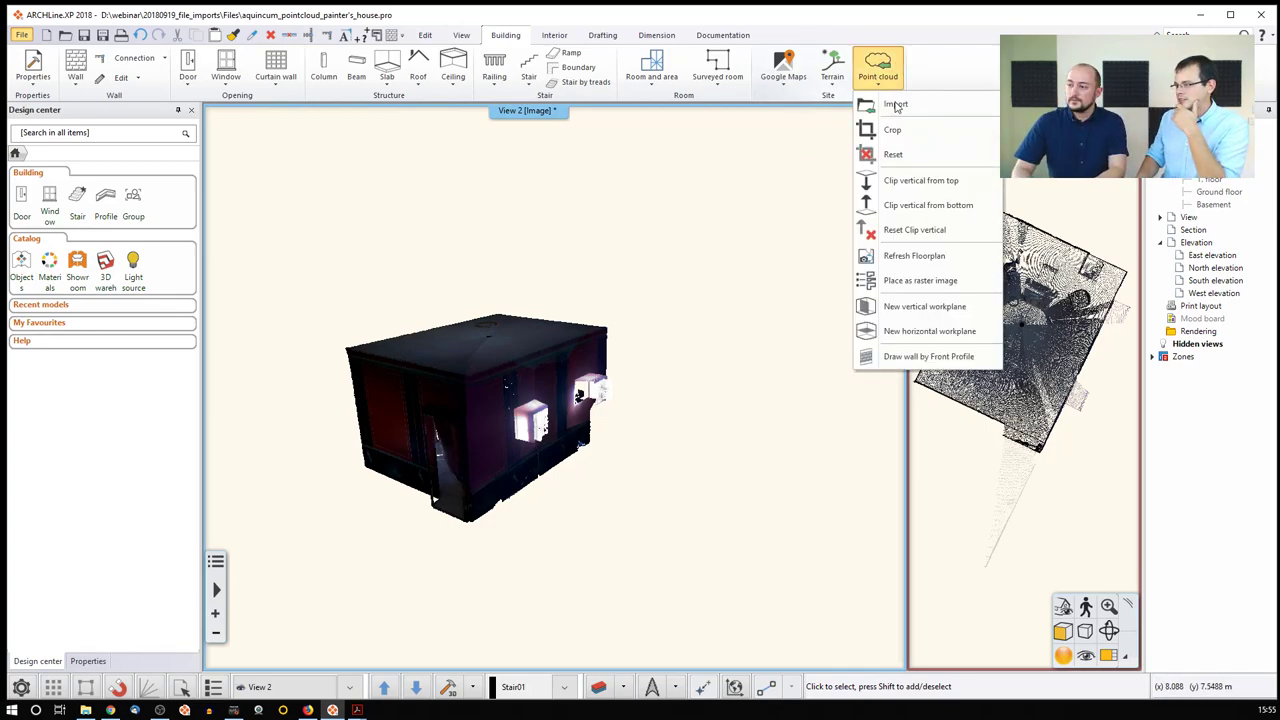
Clip the point cloud vertically from the top to reveal the inner walls, furniture and doorway.
click(921, 181)
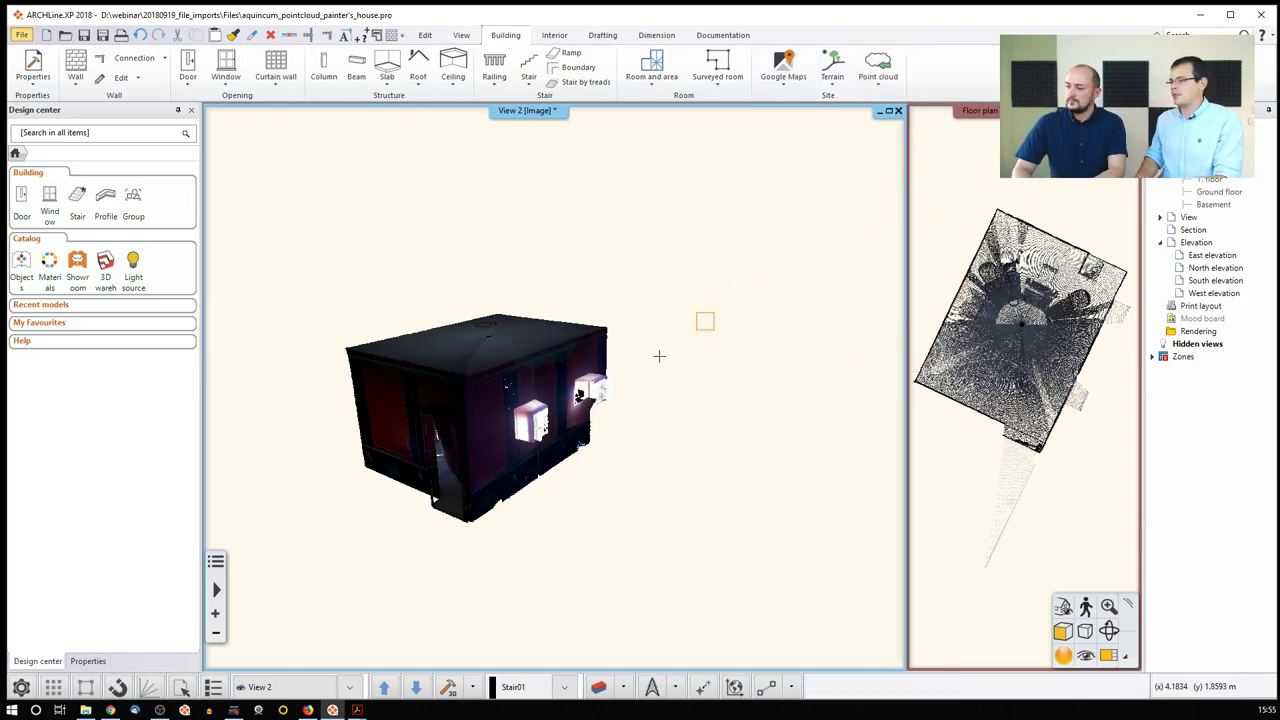
click(494, 376)
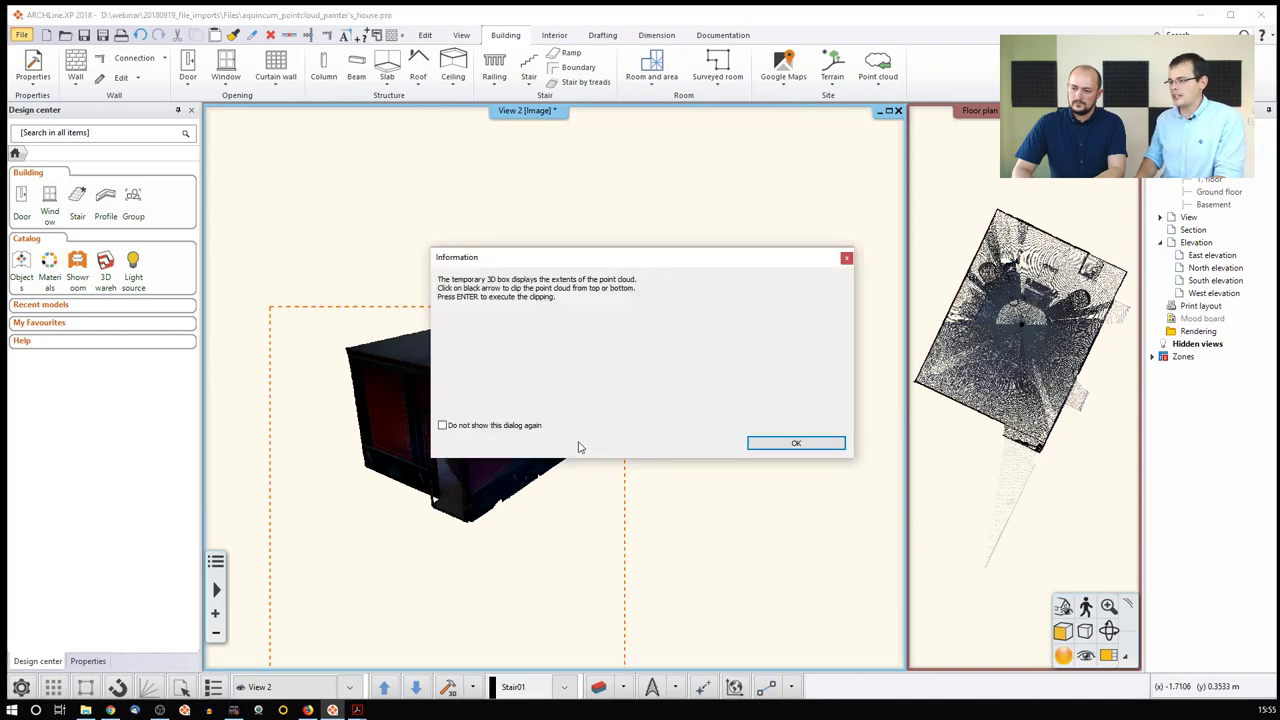
click(796, 443)
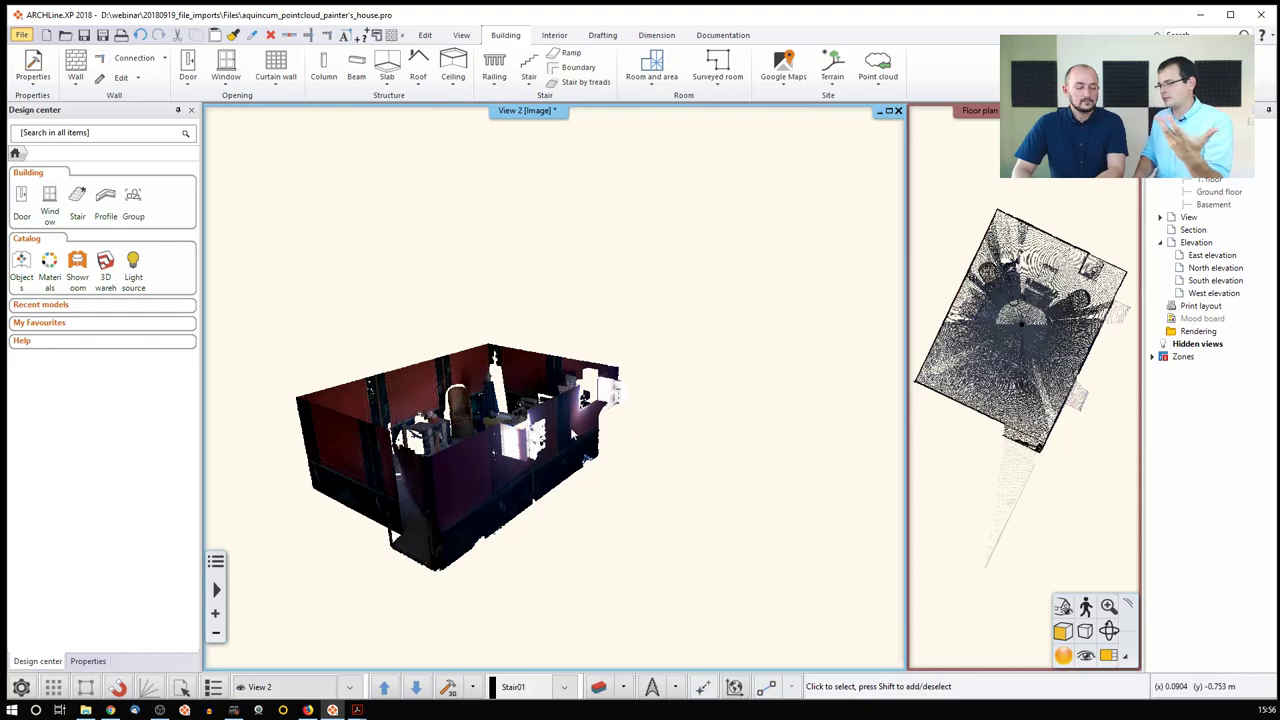
click(878, 68)
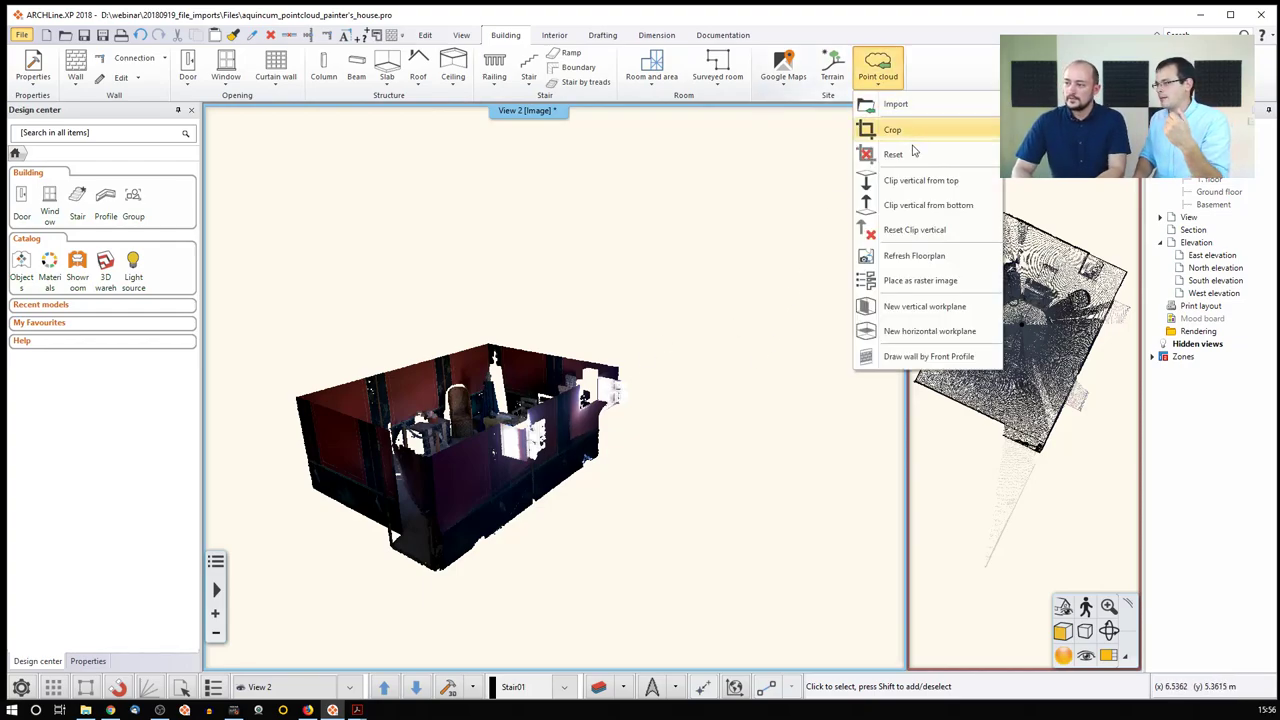
Clip the point cloud from the bottom to a thin wall slice and orbit to a top view.
click(928, 206)
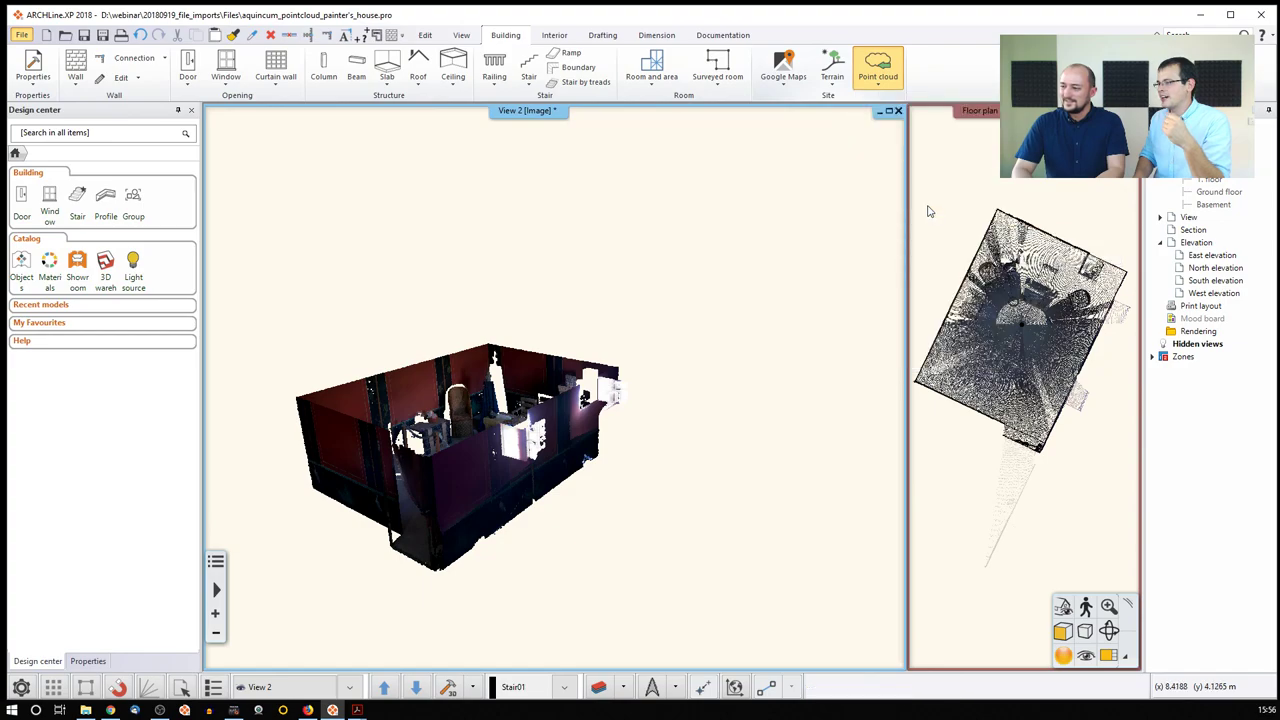
click(510, 493)
click(790, 444)
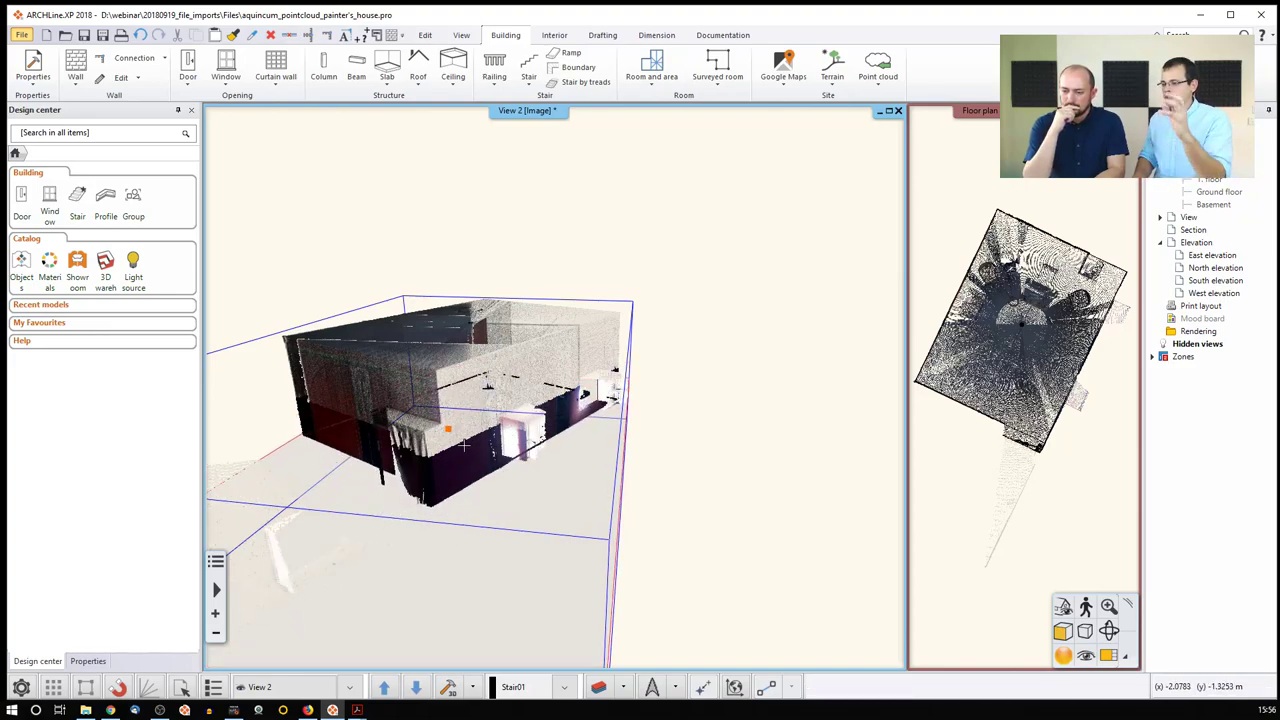
click(468, 437)
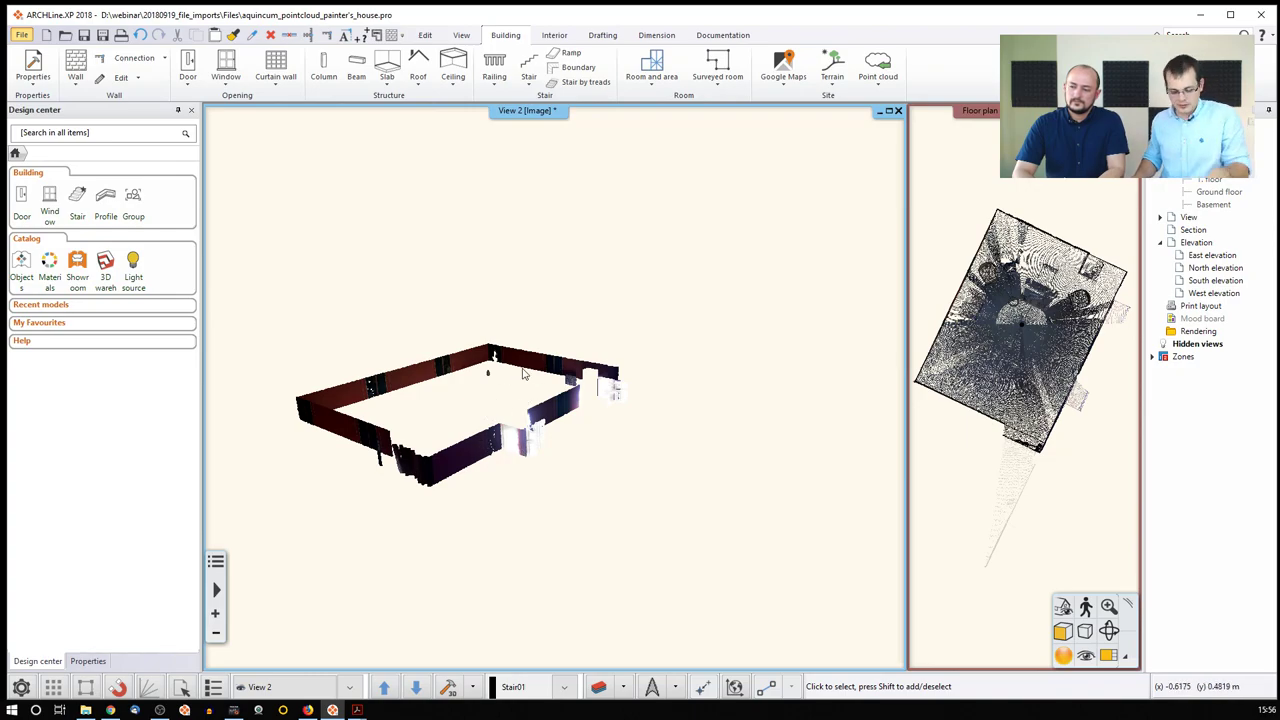
middle_drag(522, 374, 569, 449)
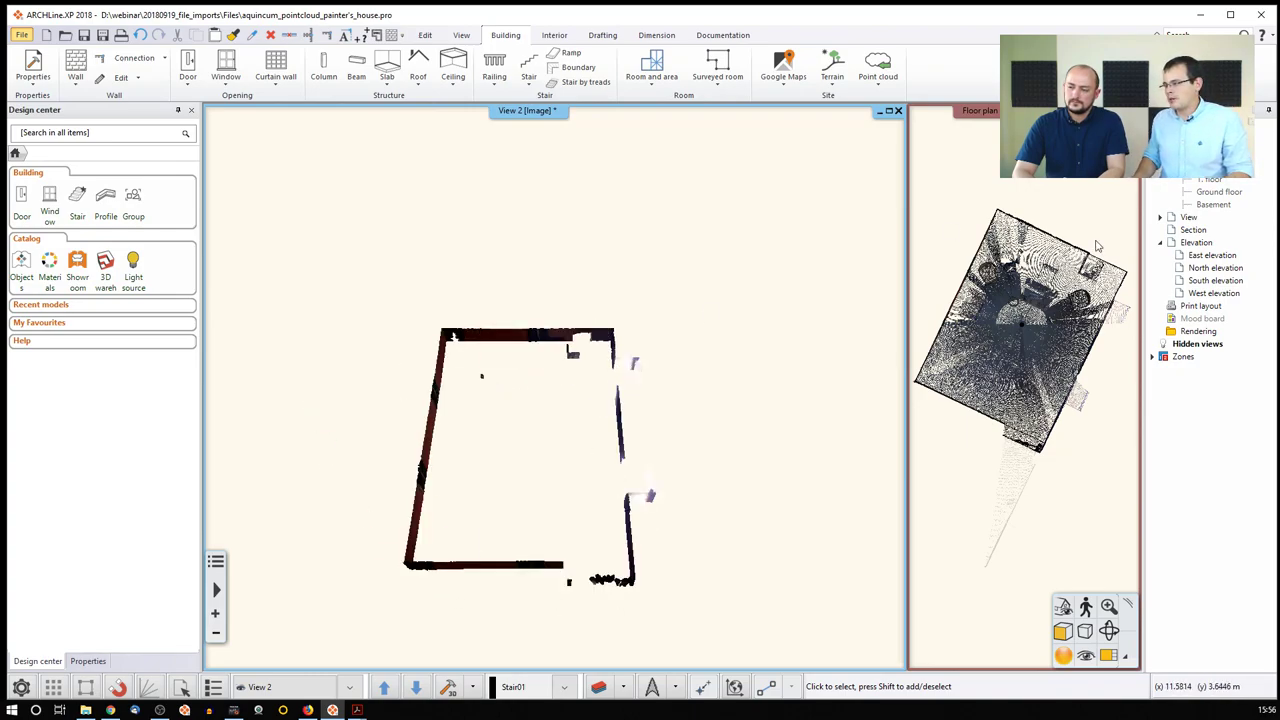
click(878, 84)
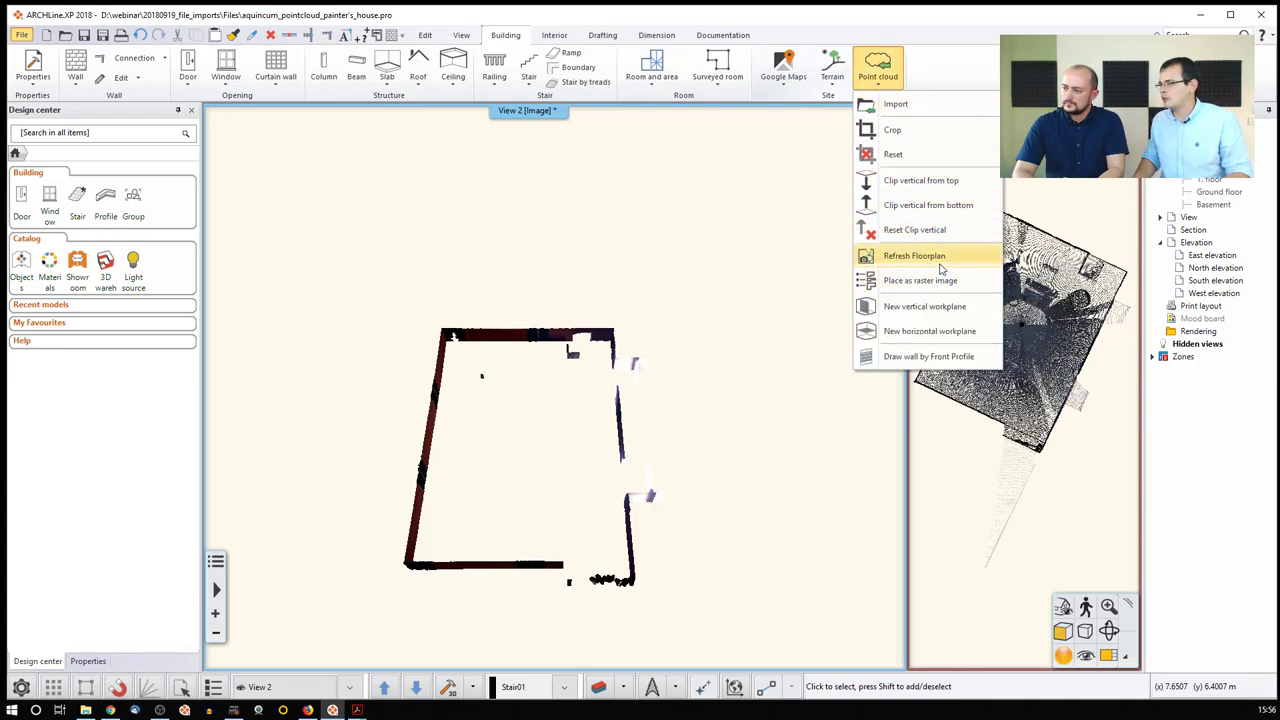
Refresh the floor plan from the clipped cloud and frame the thin wall outline in the main view.
click(939, 258)
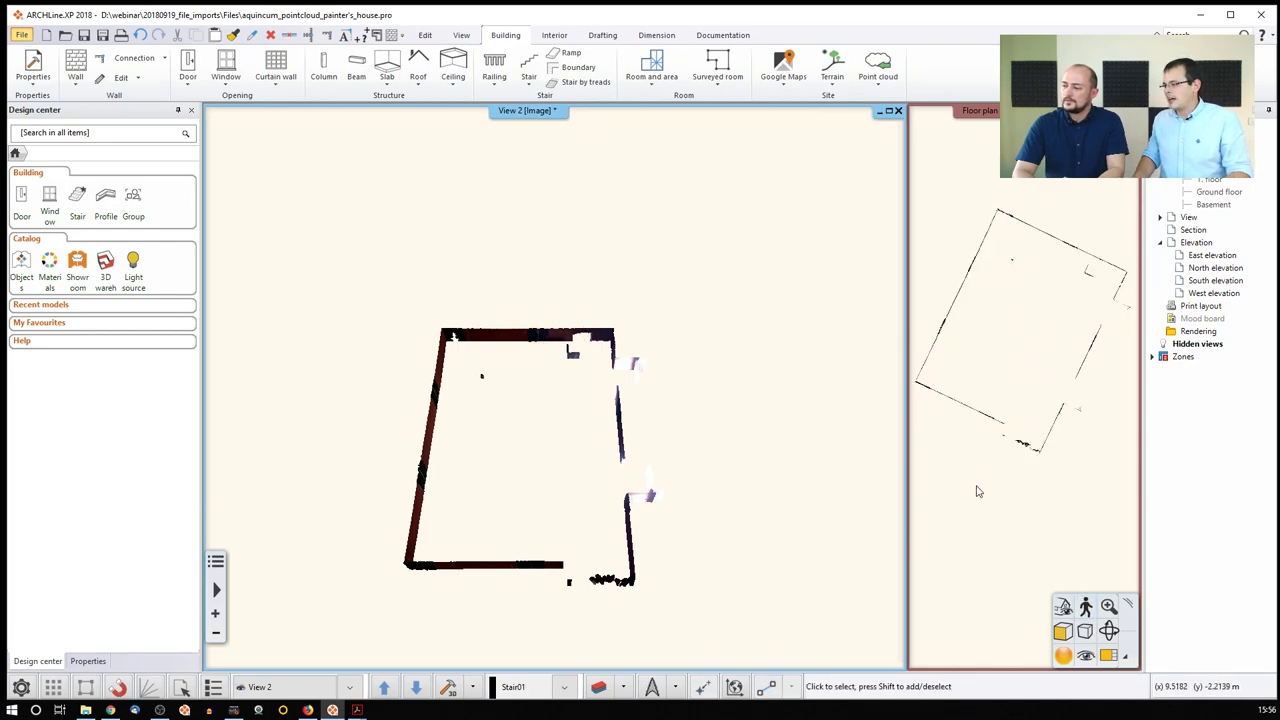
click(1108, 655)
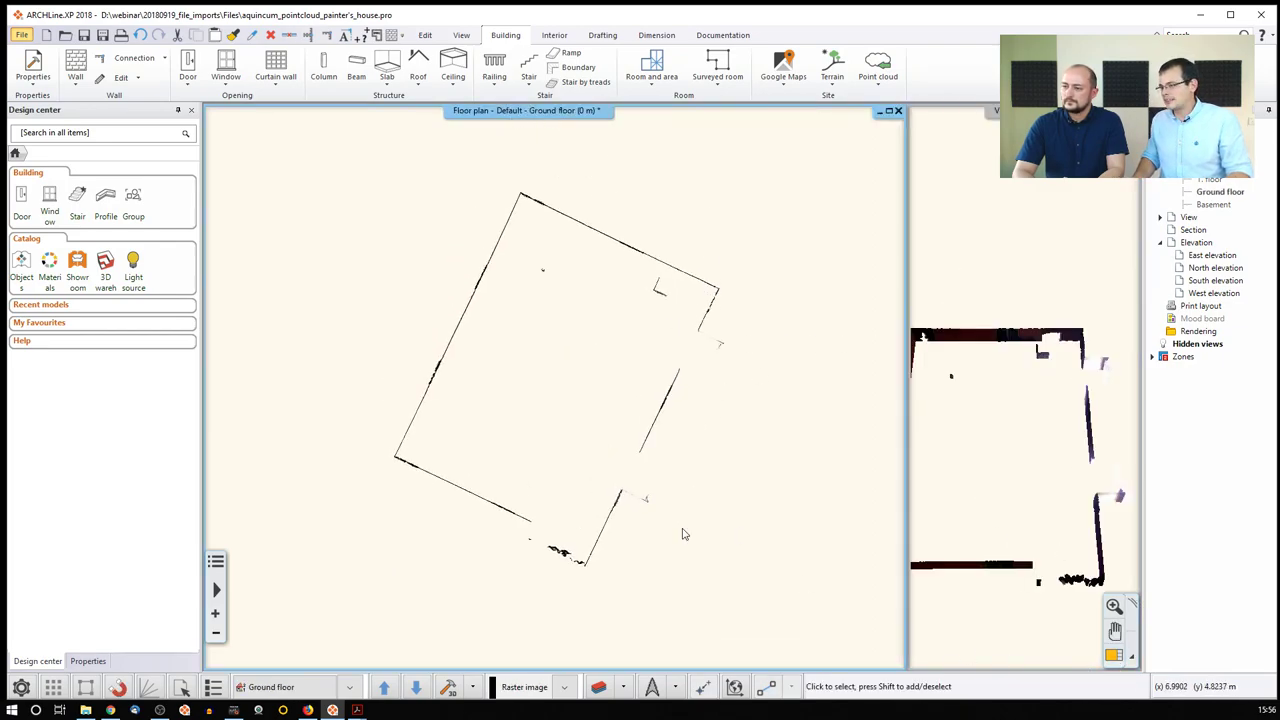
scroll(570, 423, up, 1)
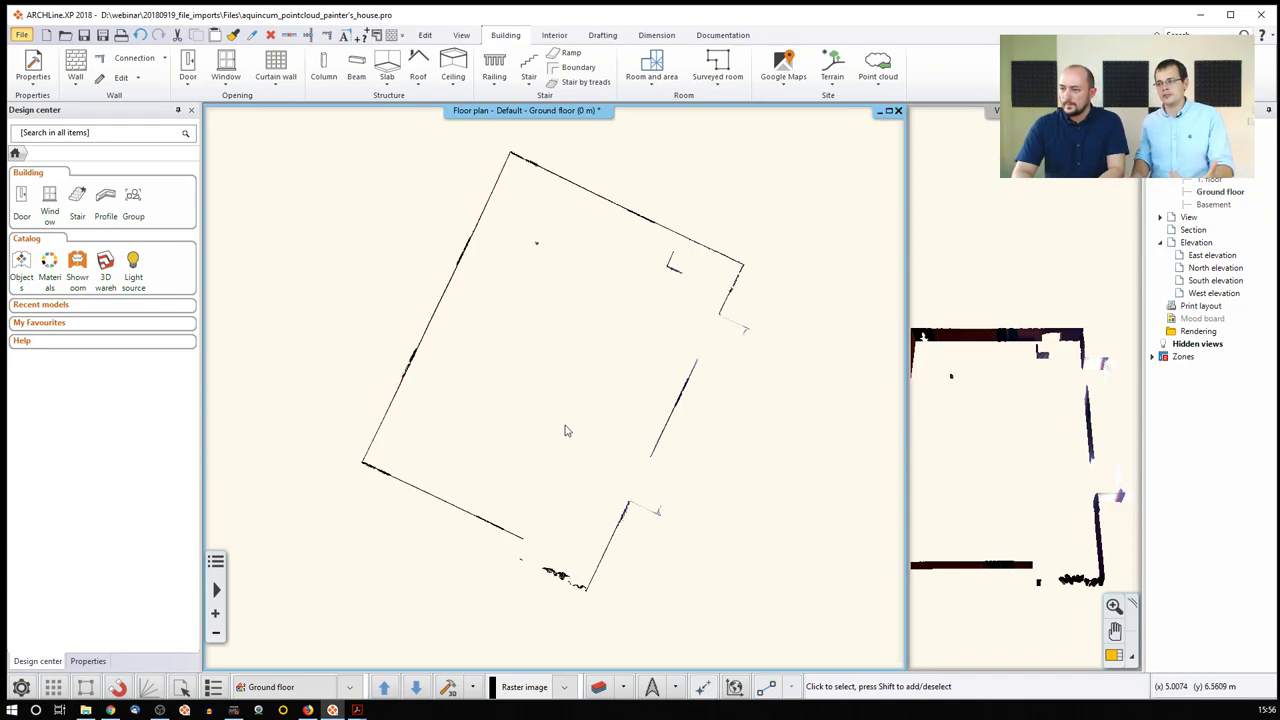
middle_drag(565, 431, 517, 484)
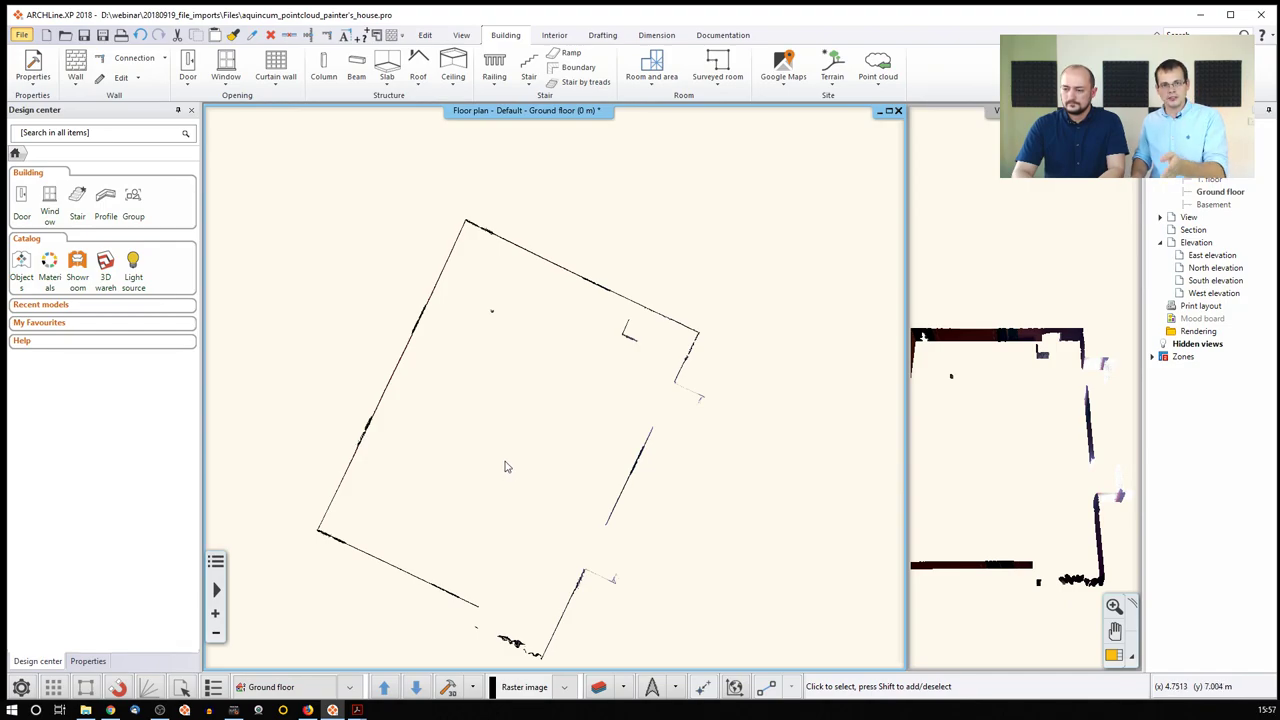
Place the clipped point-cloud slice as a raster image above the original scan.
click(885, 80)
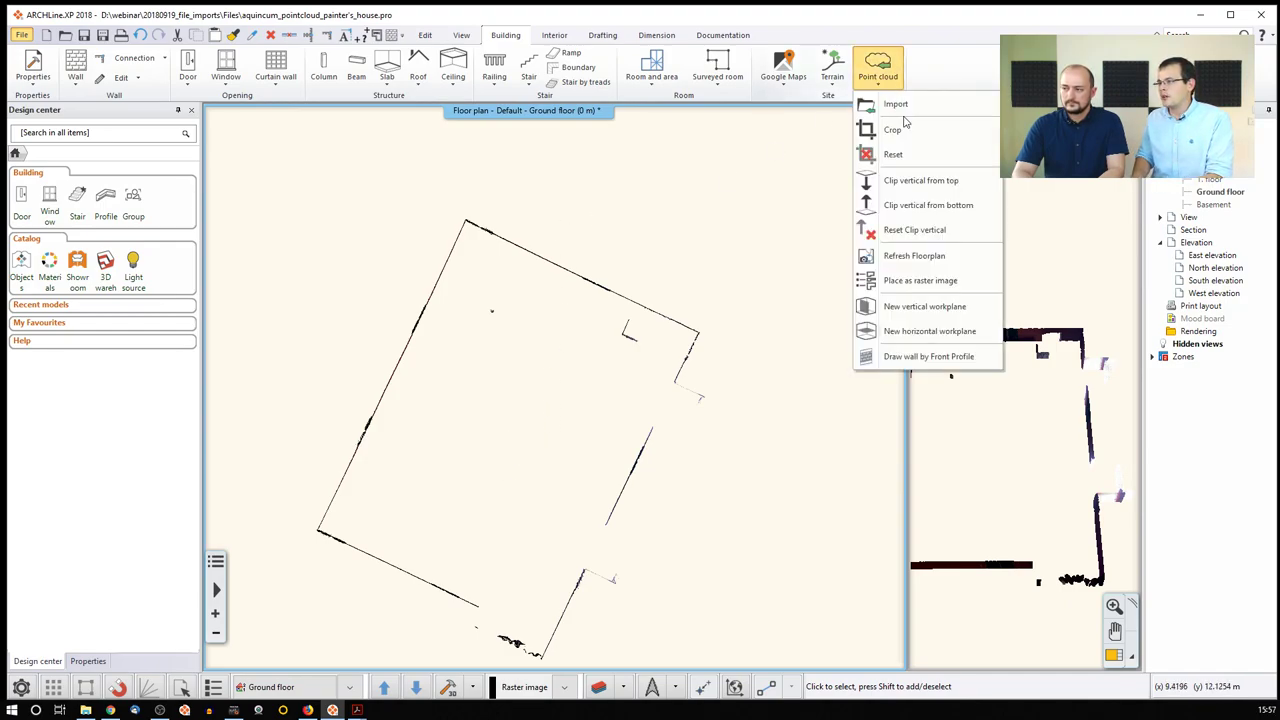
click(920, 281)
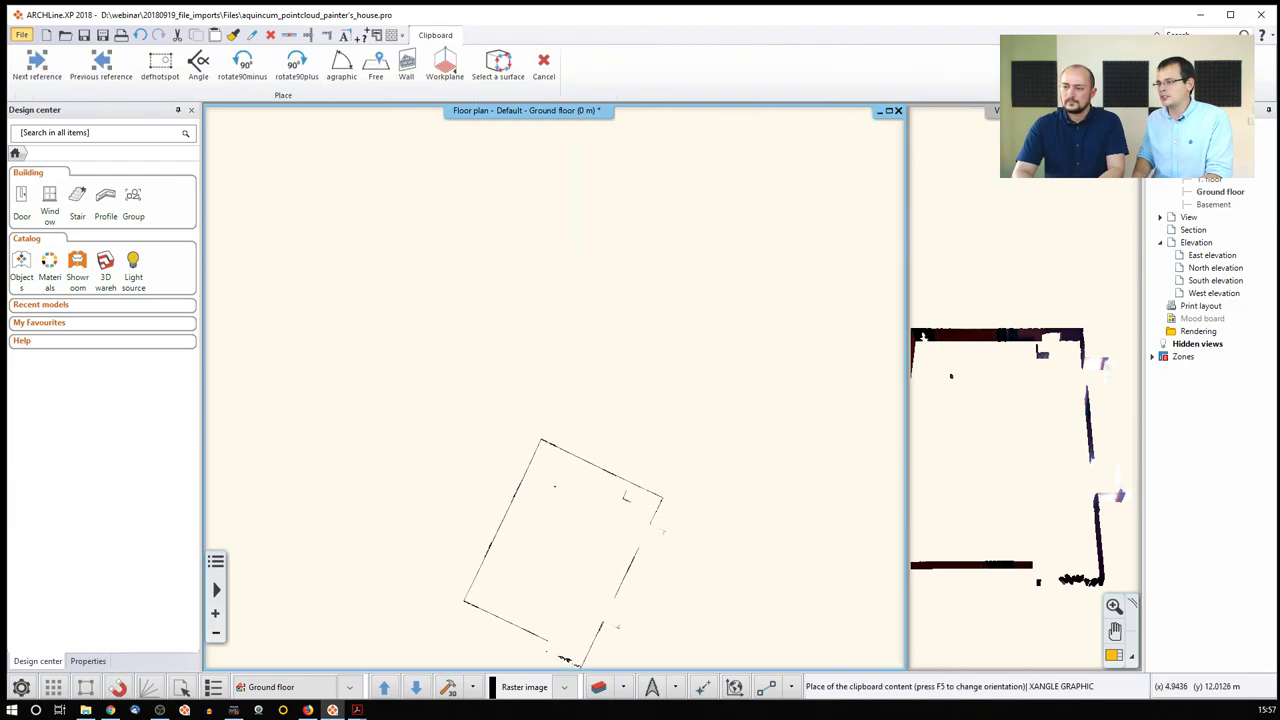
click(480, 371)
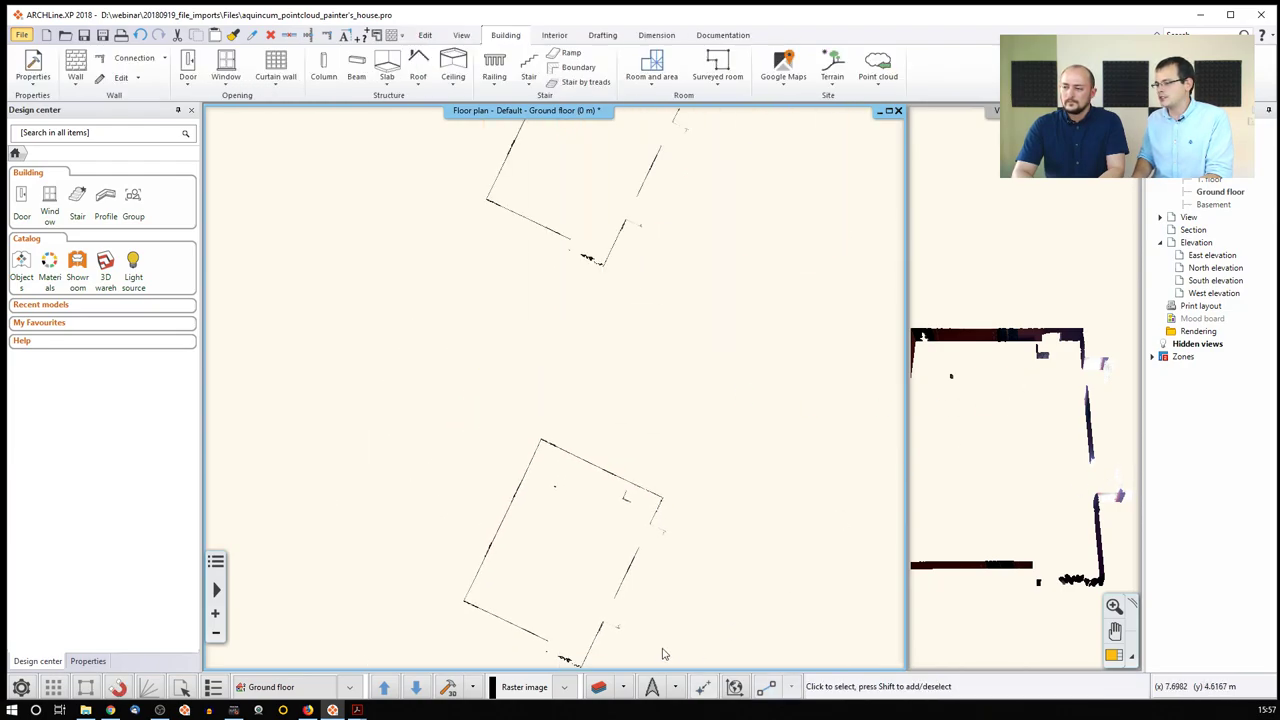
scroll(585, 477, down, 1)
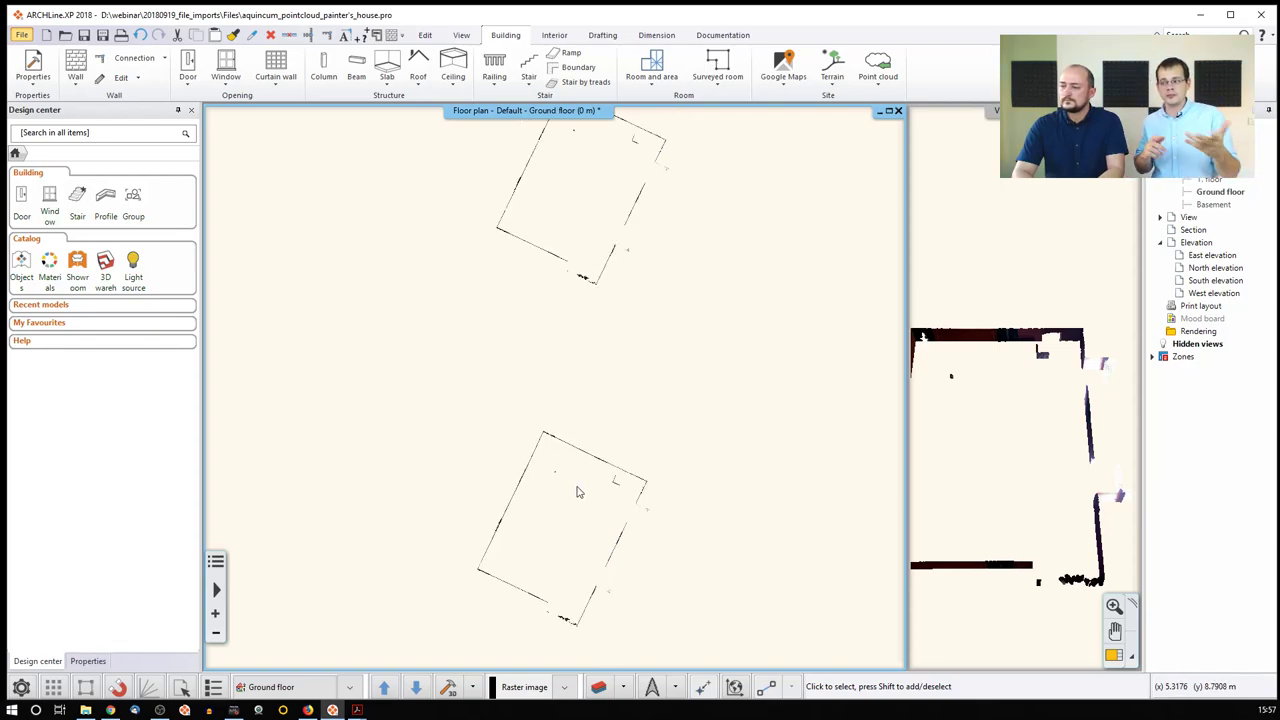
scroll(576, 492, up, 4)
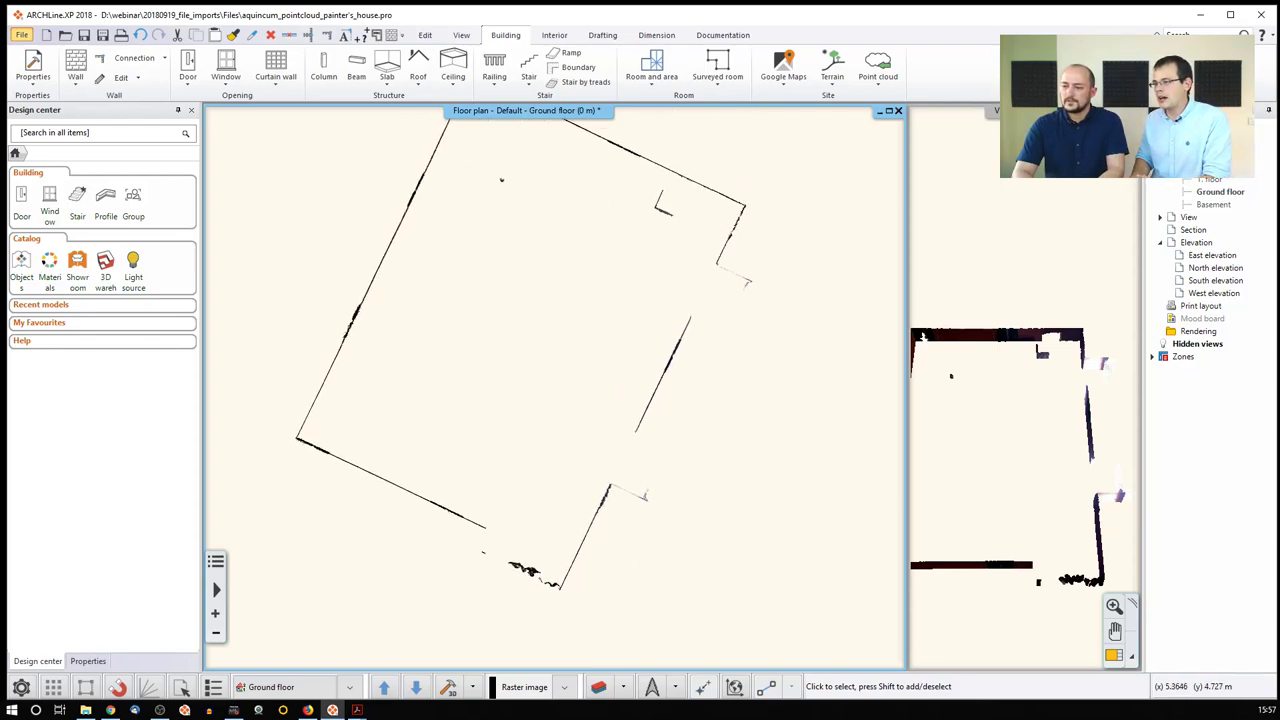
middle_drag(565, 402, 522, 512)
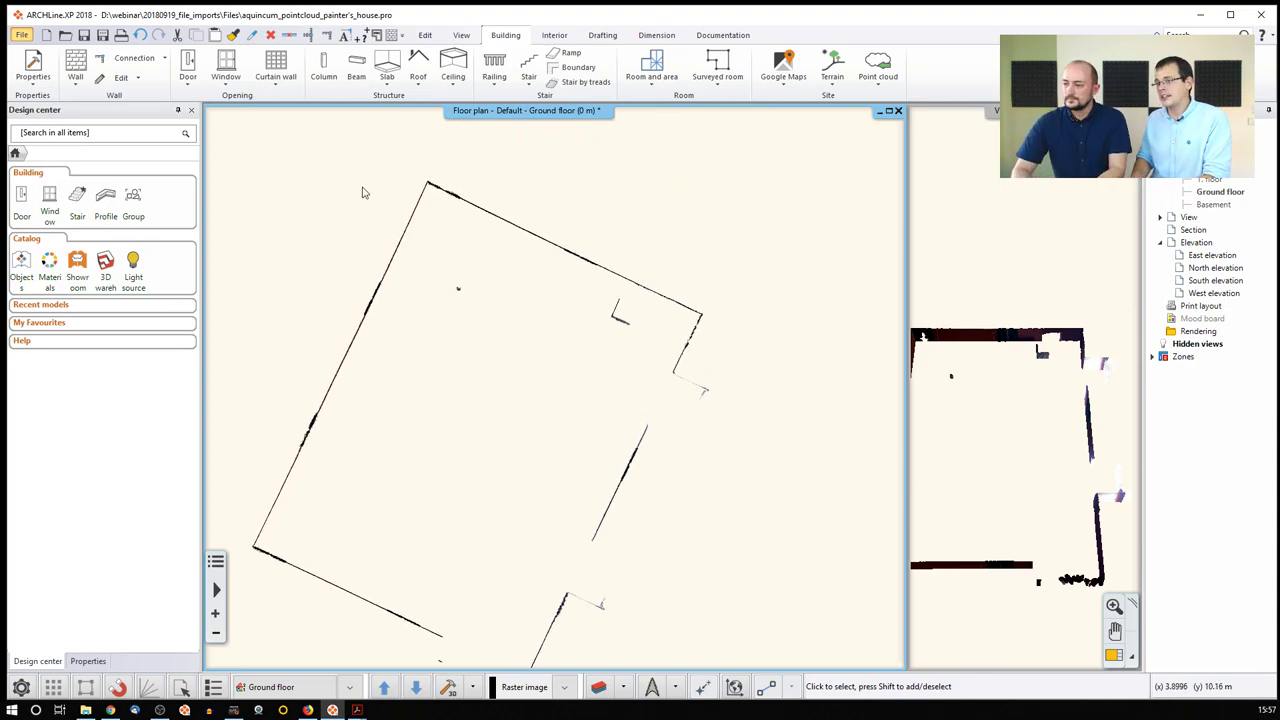
Trace a 38-wide wall along the room's top side from the top-left to the top-right corner.
click(75, 79)
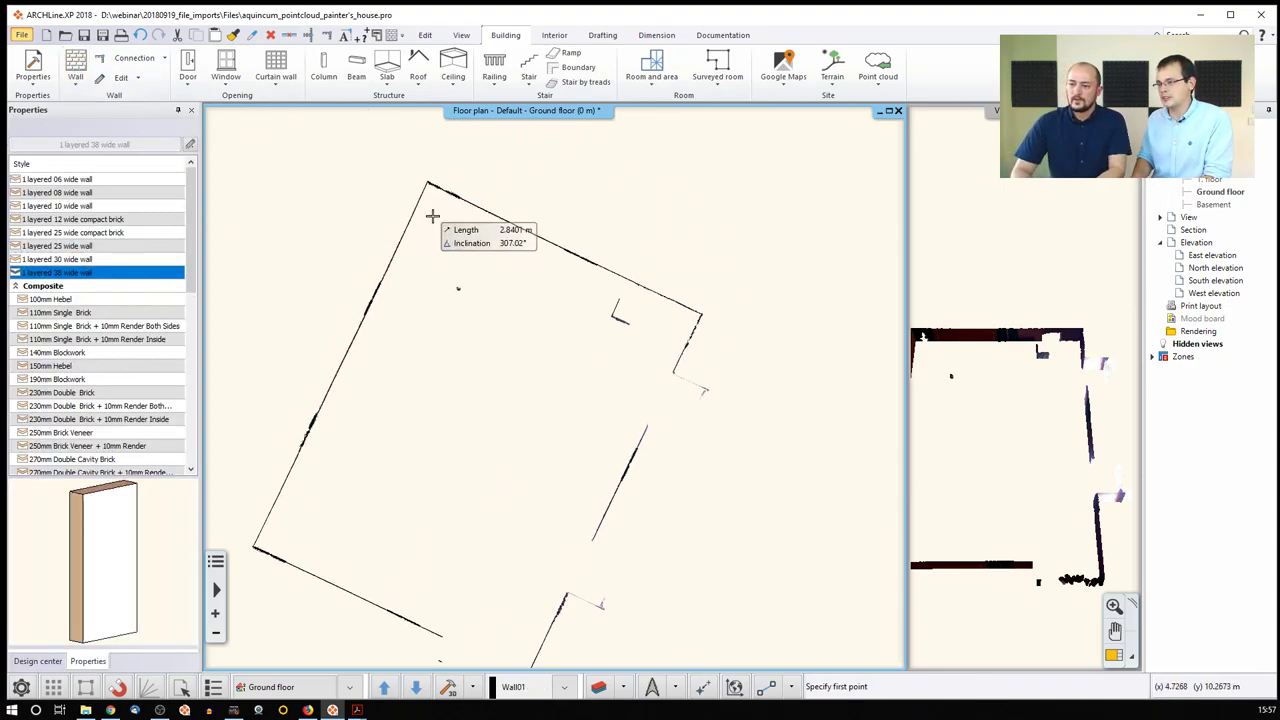
scroll(491, 258, up, 2)
scroll(491, 258, up, 3)
middle_drag(549, 337, 466, 276)
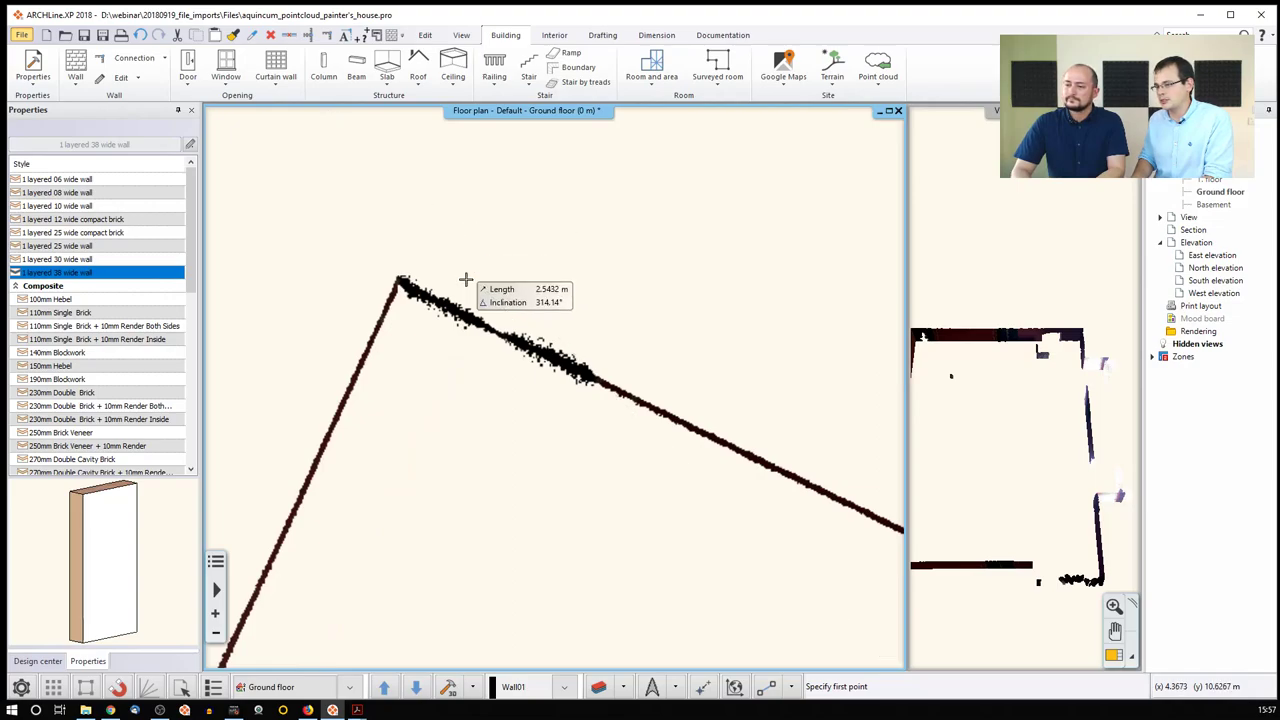
click(402, 283)
scroll(480, 320, up, 2)
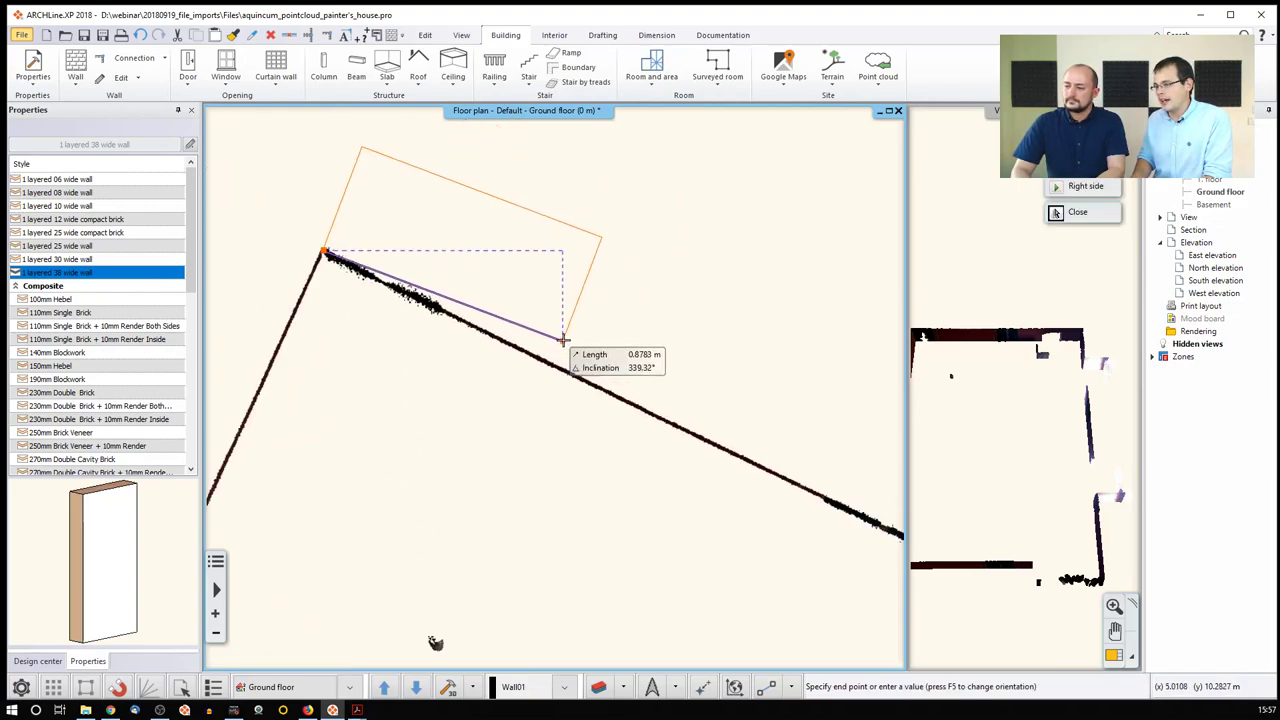
scroll(560, 340, down, 2)
scroll(572, 343, down, 2)
scroll(714, 398, up, 2)
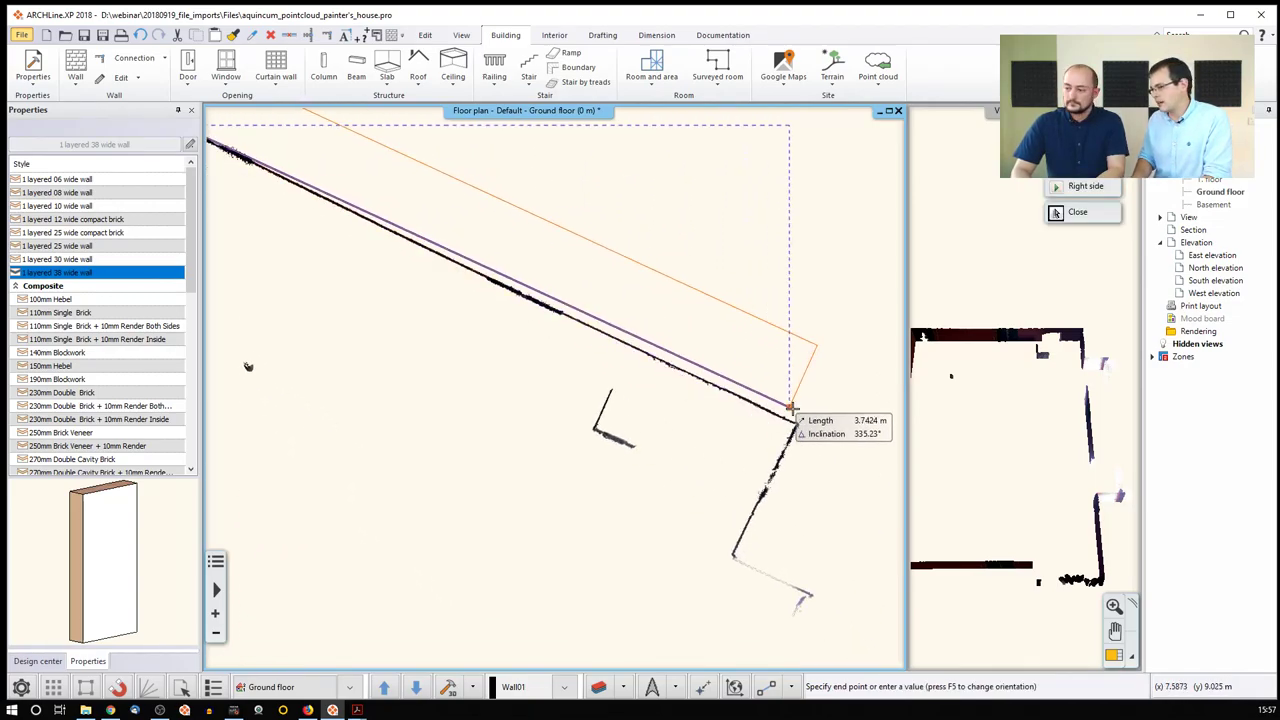
scroll(805, 425, up, 1)
scroll(805, 425, up, 2)
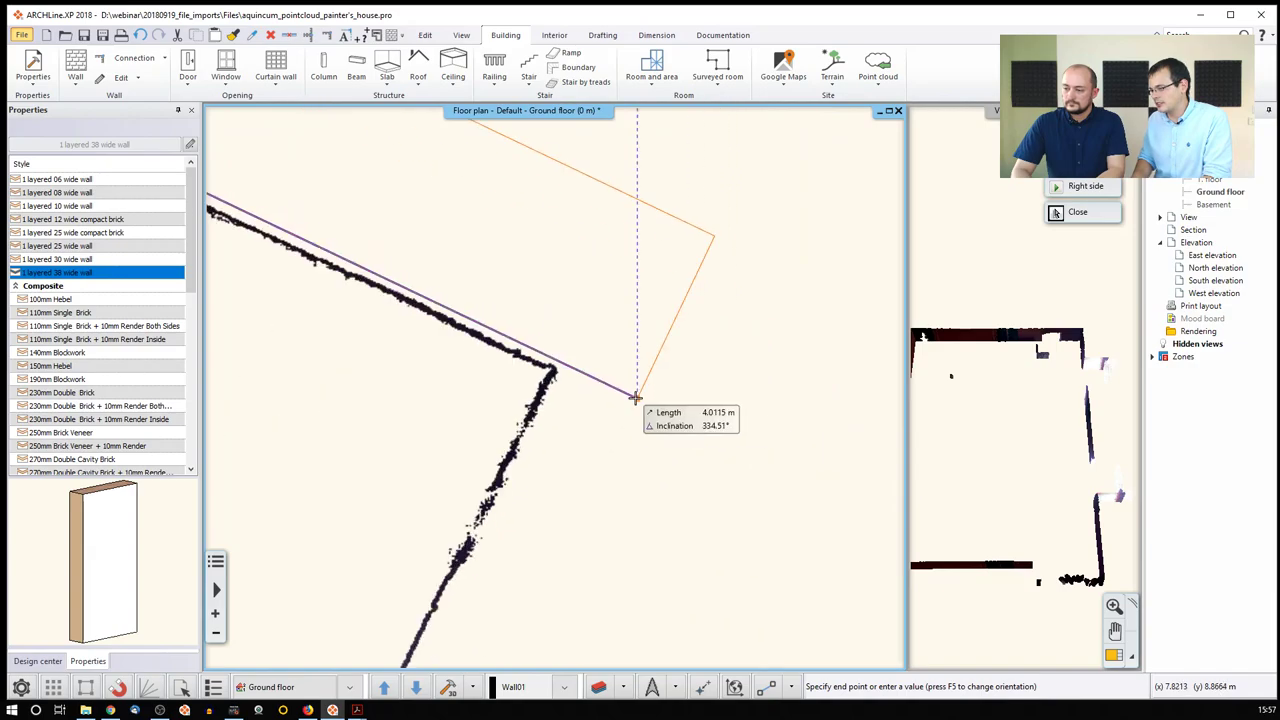
click(557, 368)
Continue the wall down the right side to the lower-right corner and finish.
scroll(552, 480, down, 3)
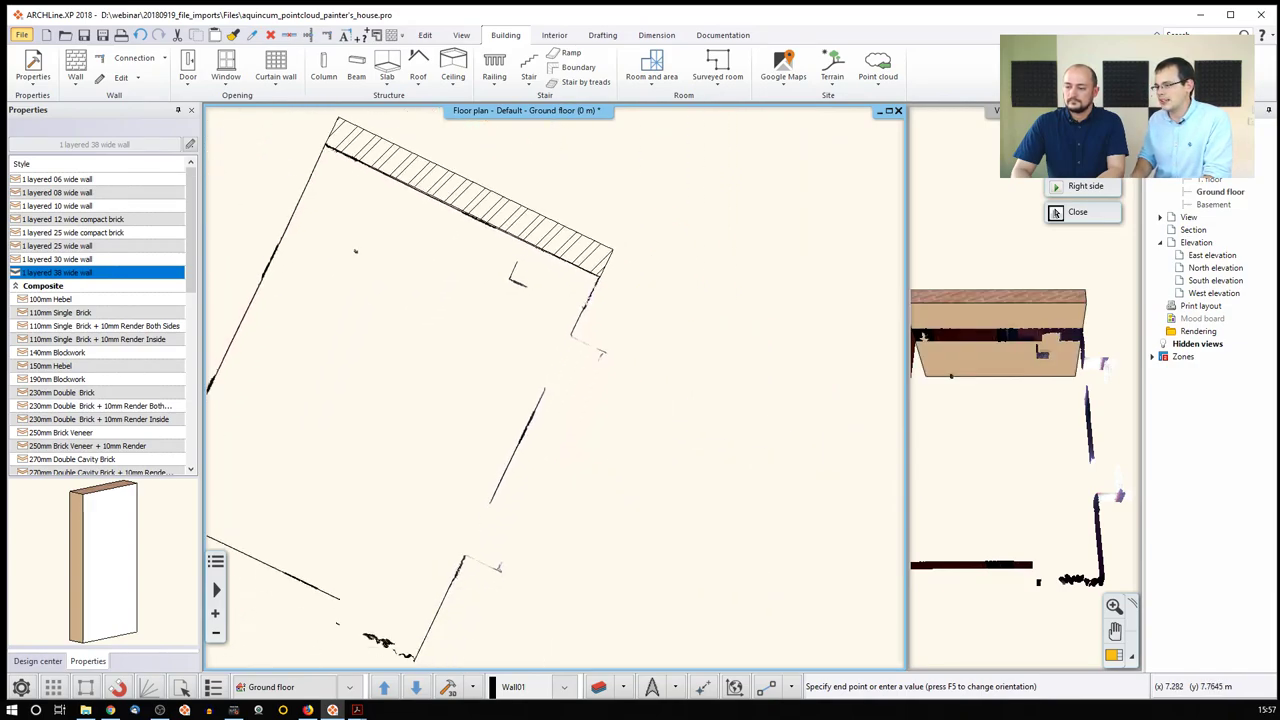
scroll(471, 505, up, 2)
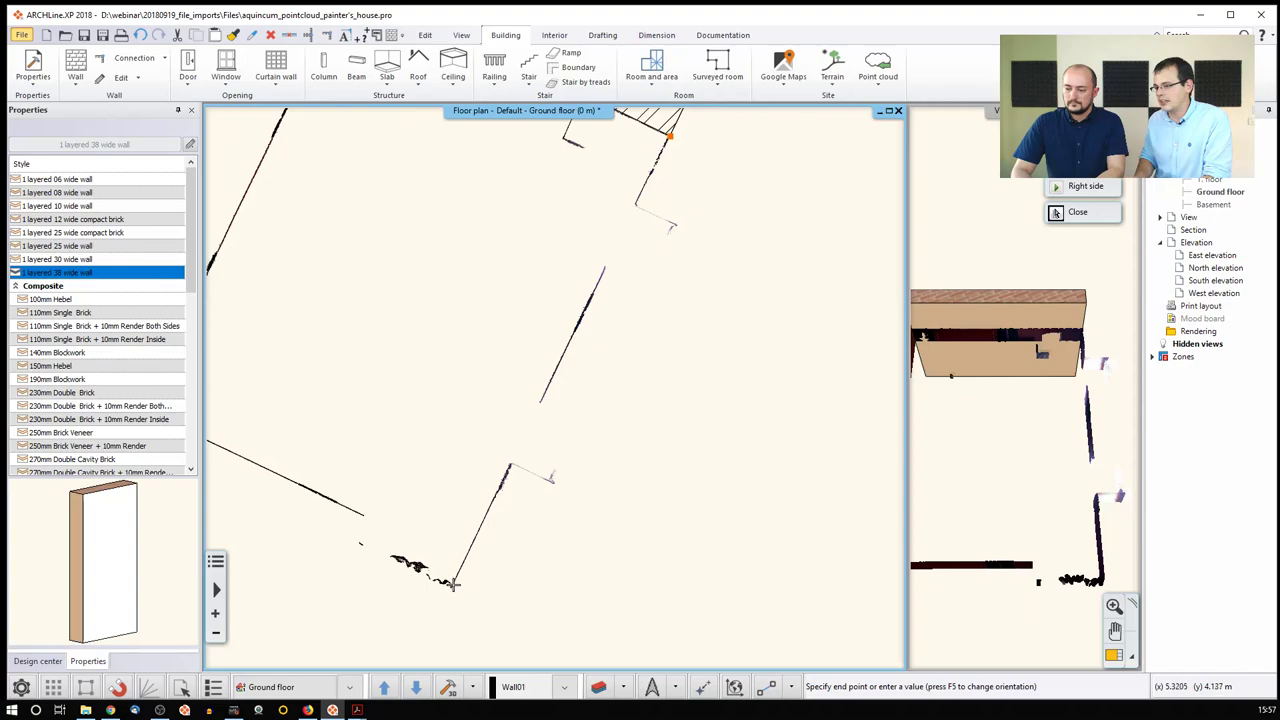
click(453, 585)
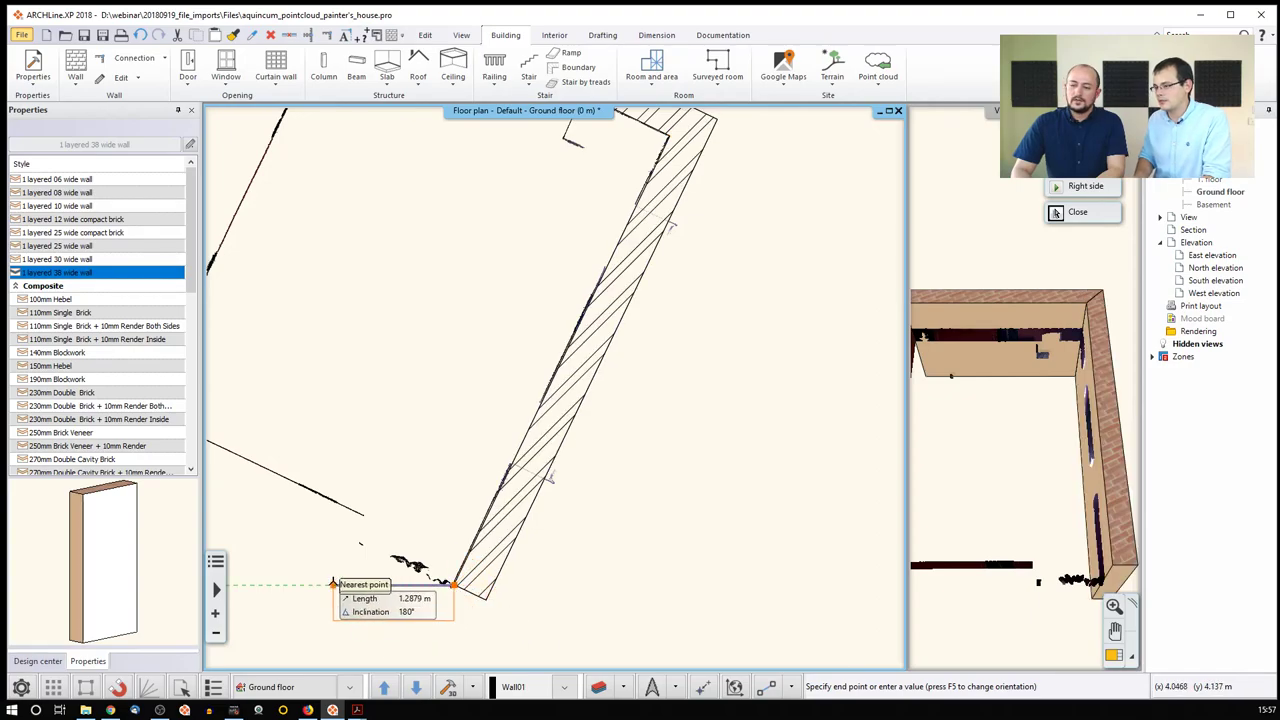
key(Escape)
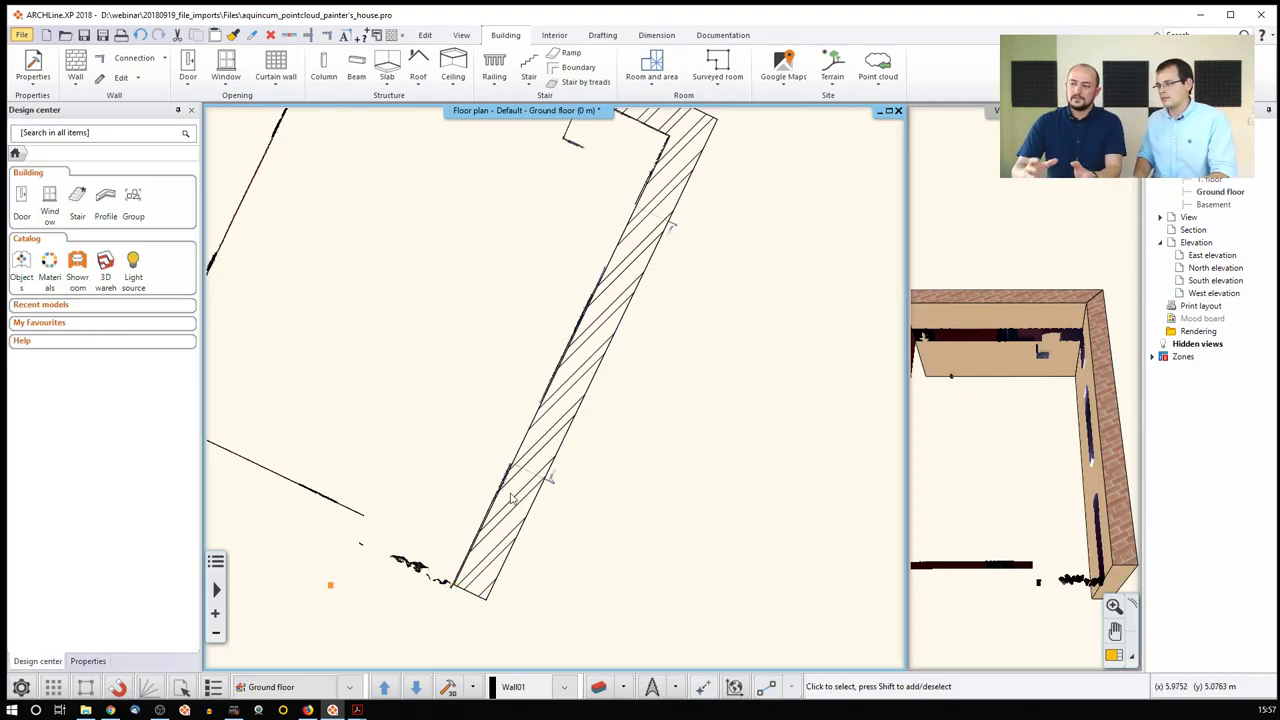
scroll(511, 498, down, 1)
scroll(537, 500, down, 2)
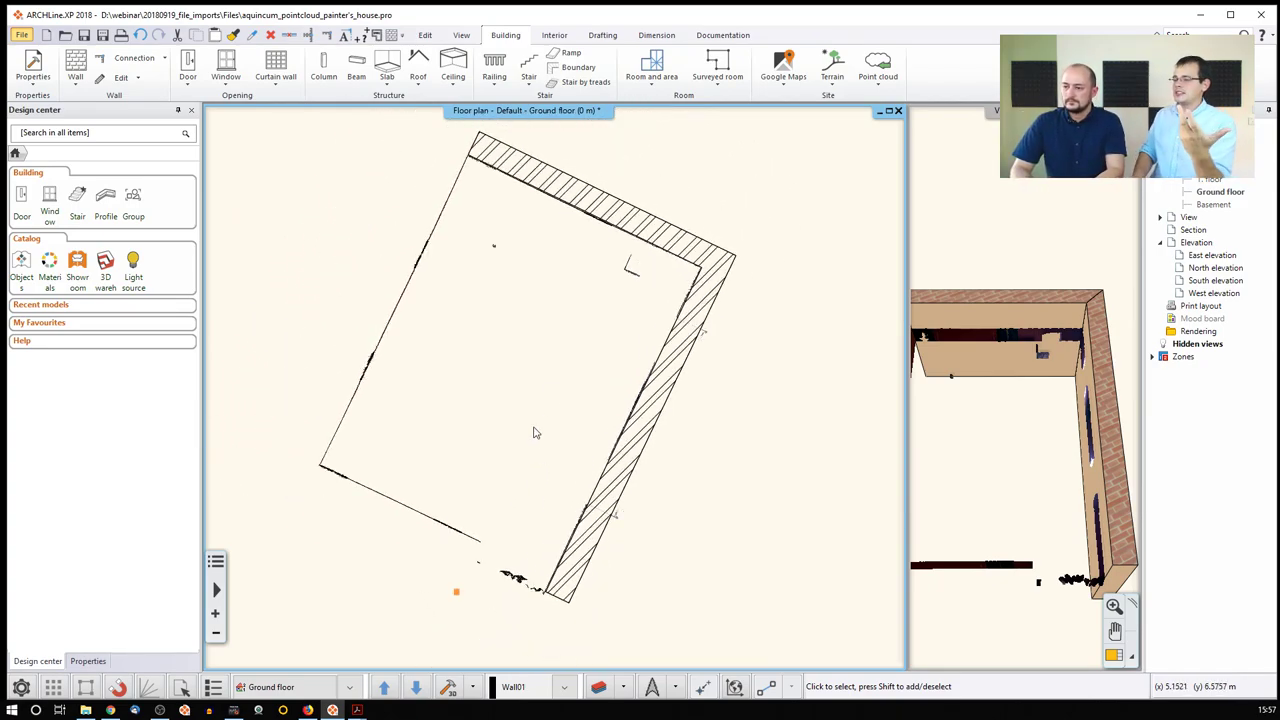
scroll(534, 432, down, 1)
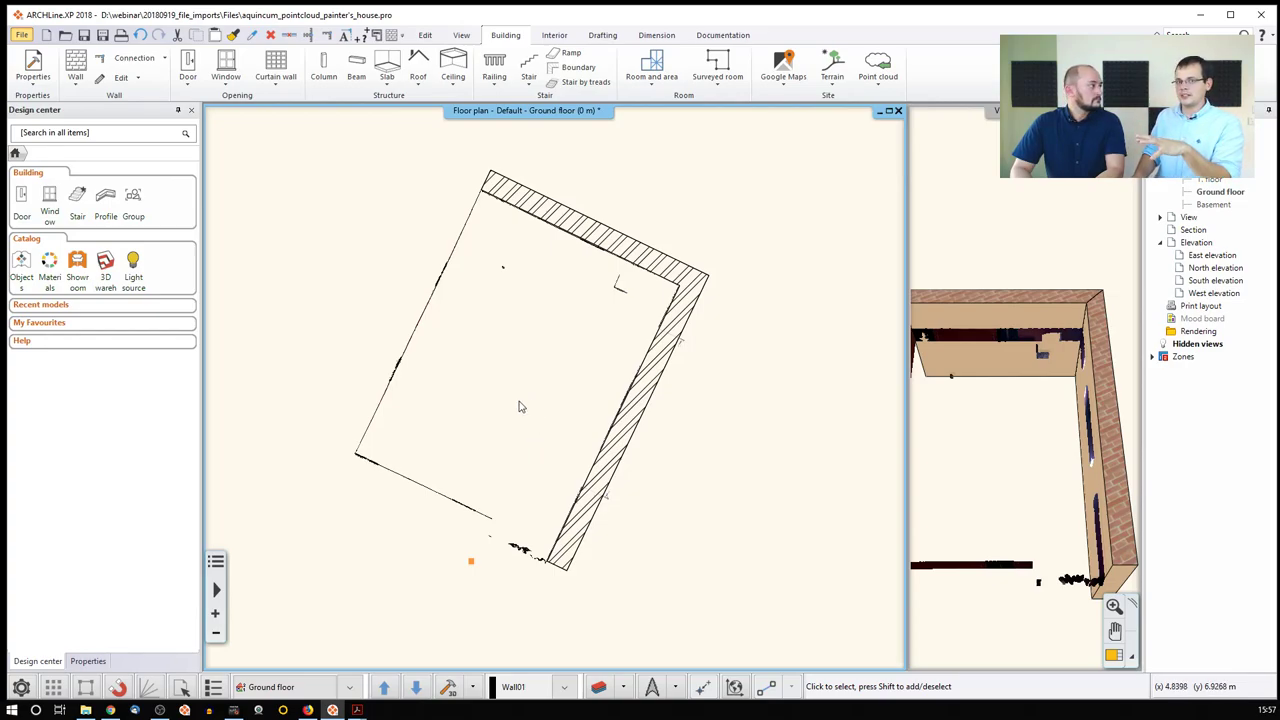
scroll(560, 430, up, 5)
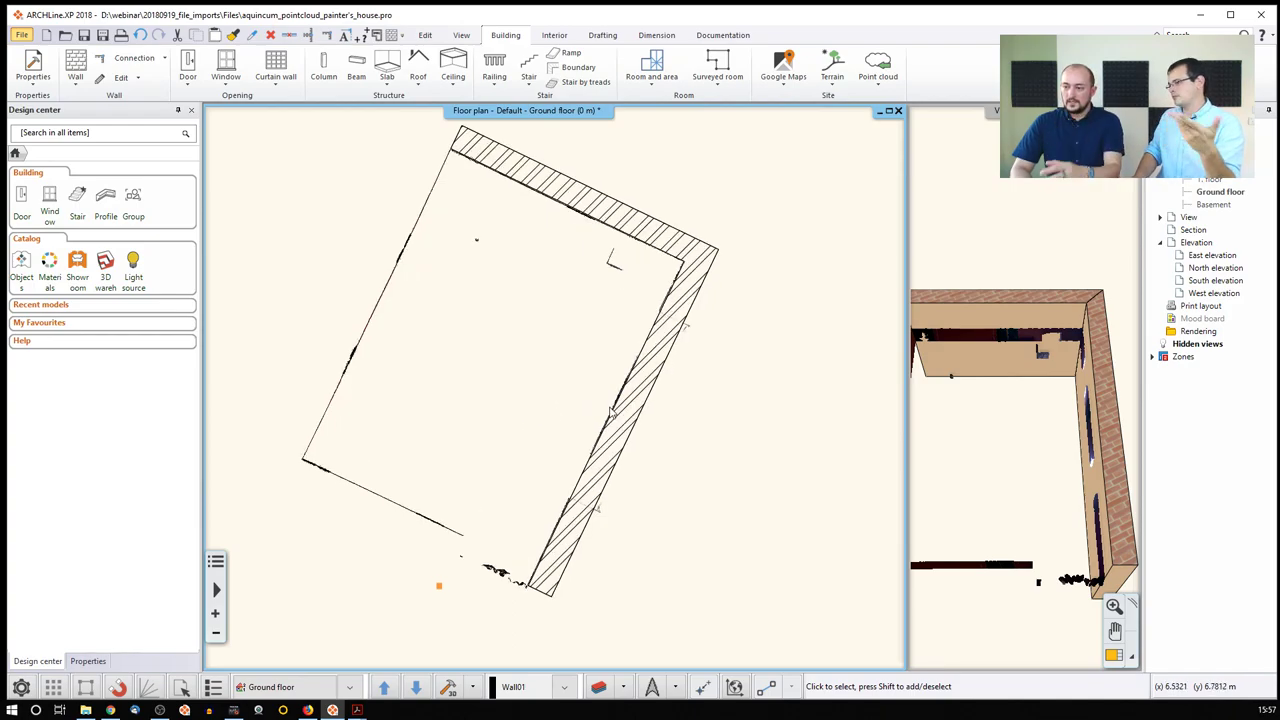
middle_drag(596, 259, 516, 487)
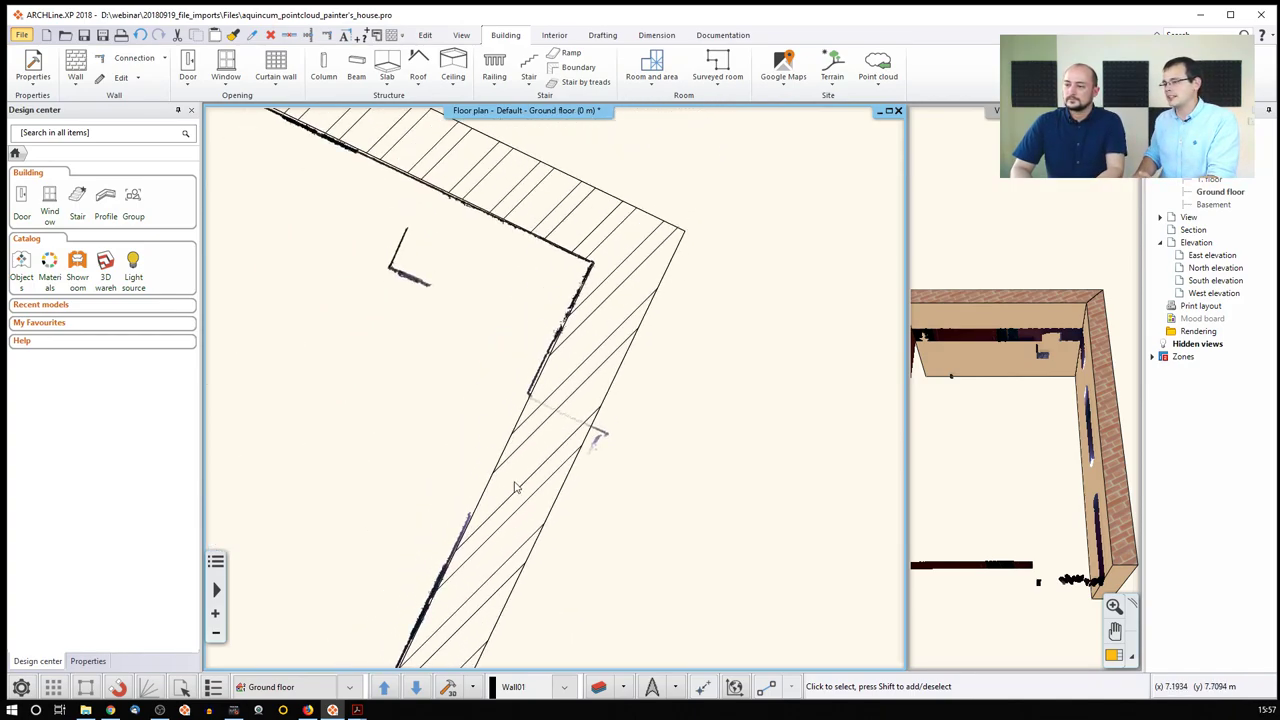
Fit a 1200 x 1500 mm window by two points across the first scanned opening in the right wall.
click(226, 78)
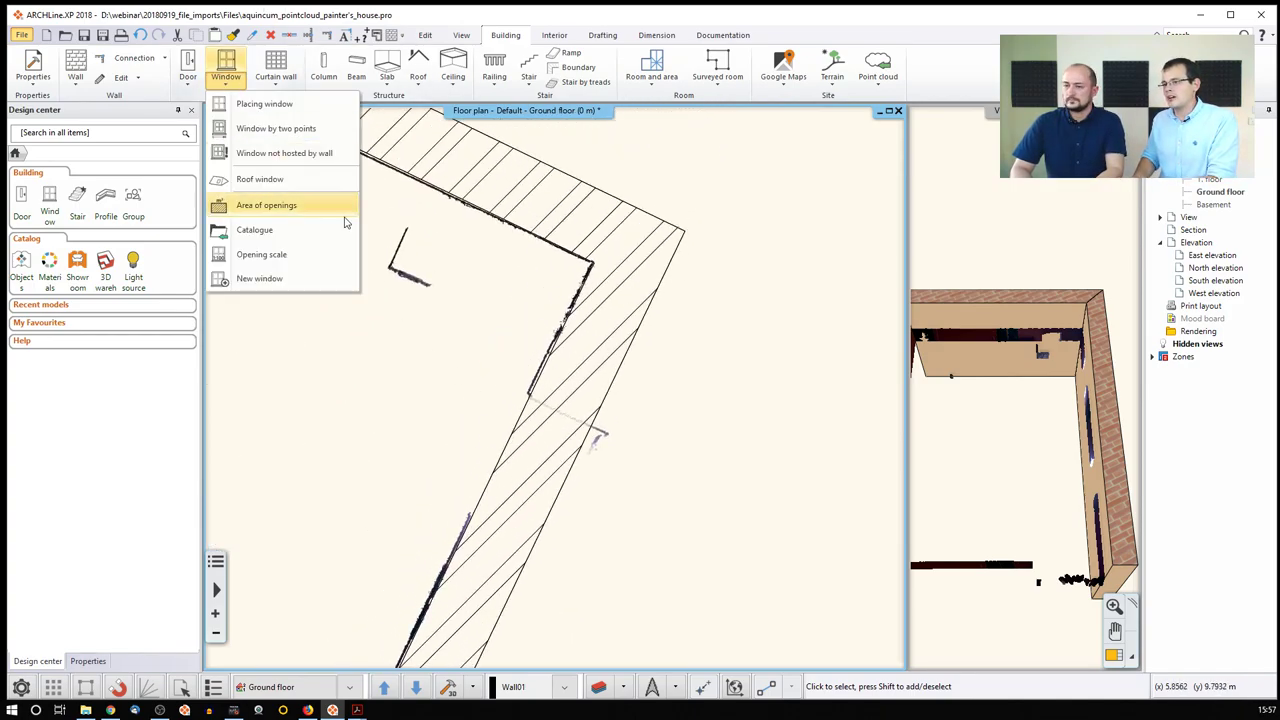
click(326, 130)
scroll(540, 453, up, 2)
scroll(541, 323, up, 1)
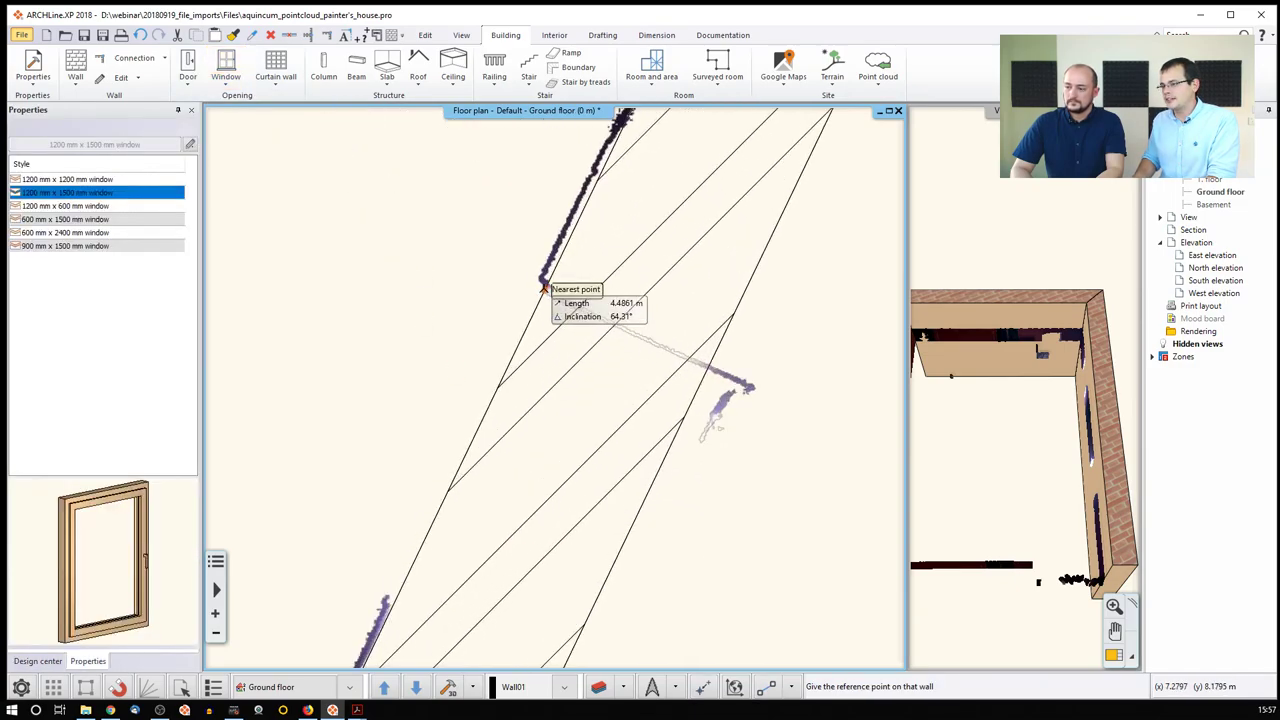
click(543, 287)
middle_drag(543, 287, 548, 175)
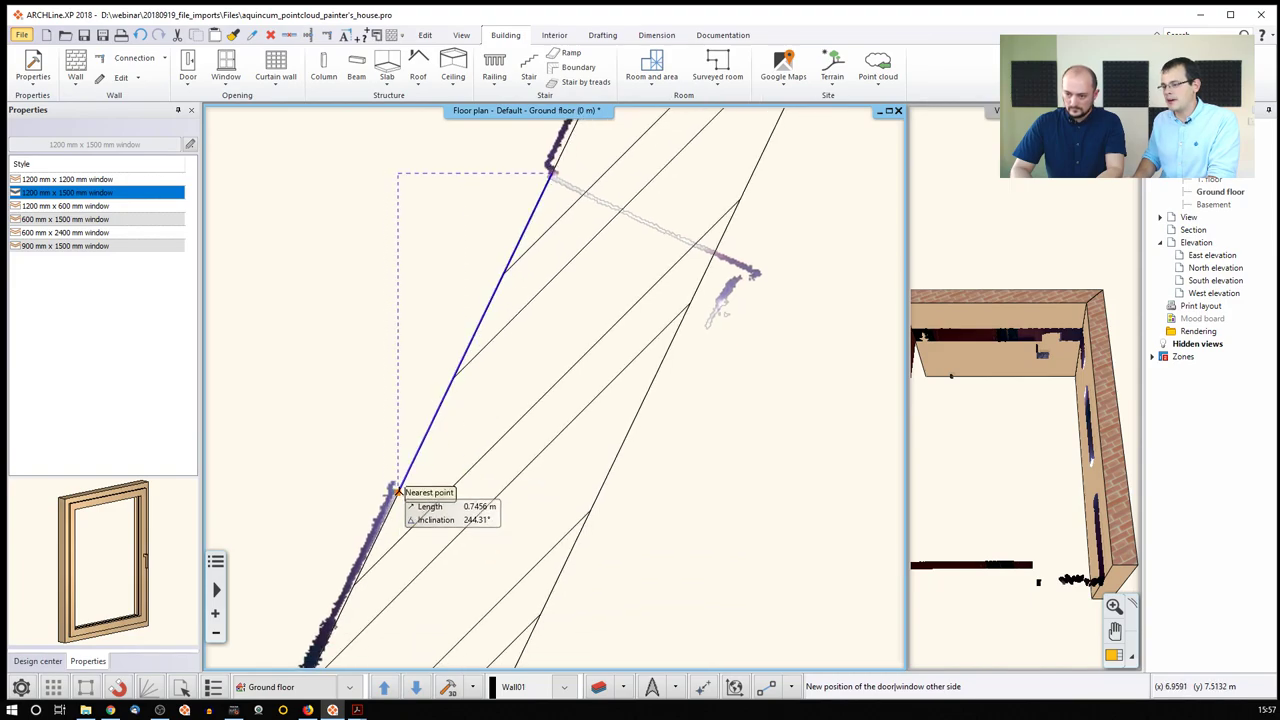
click(421, 516)
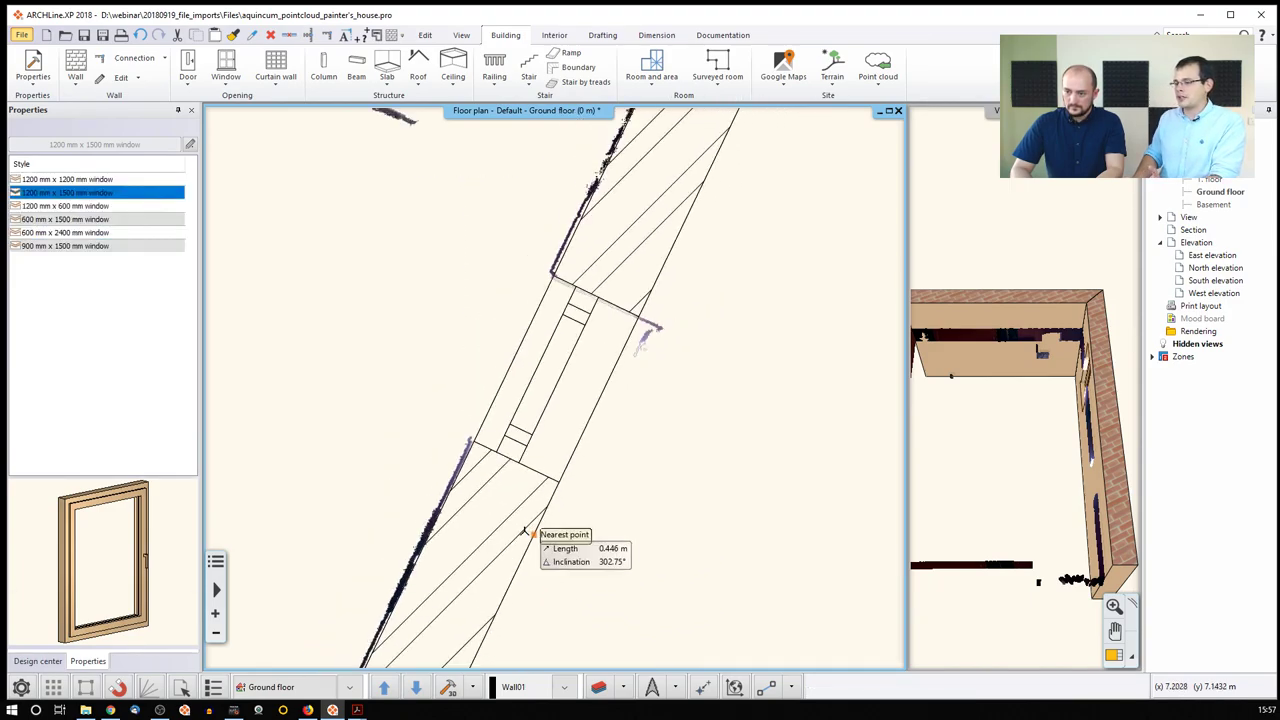
Fit a second window across the other scanned opening in the right wall, then recentre the plan.
scroll(480, 560, down, 2)
scroll(508, 438, up, 2)
scroll(507, 437, up, 5)
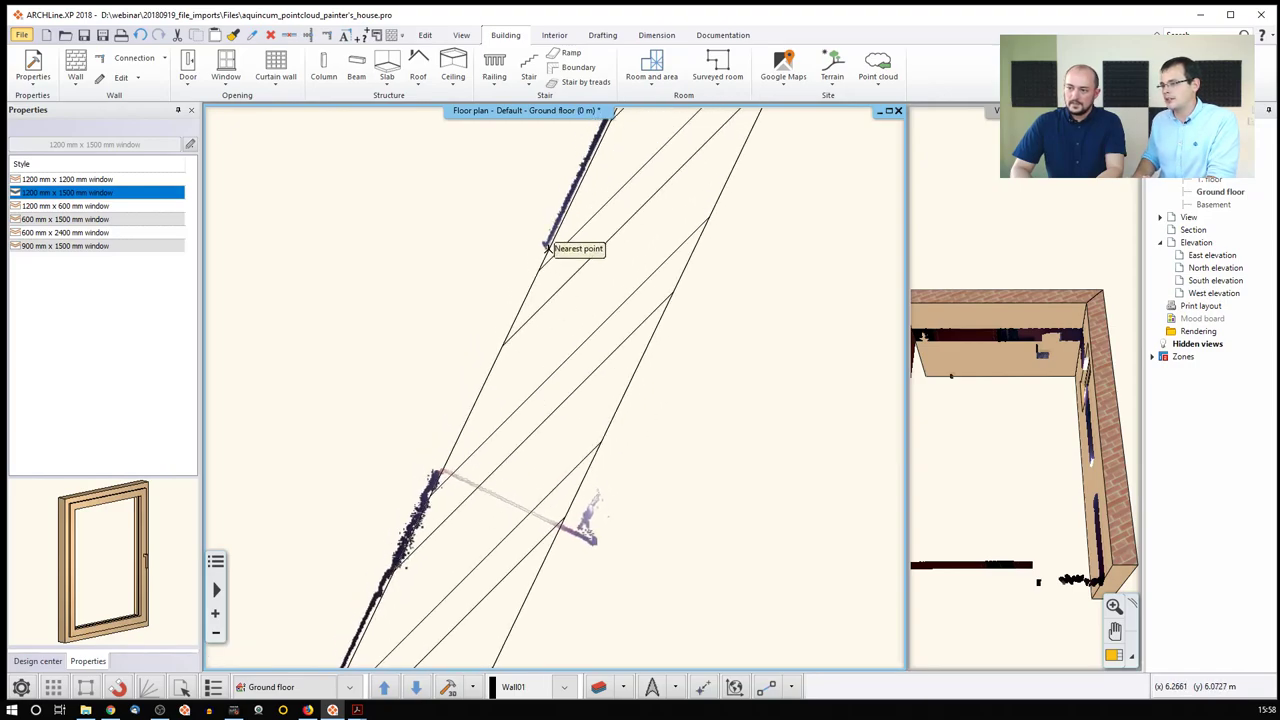
click(546, 249)
scroll(543, 330, up, 3)
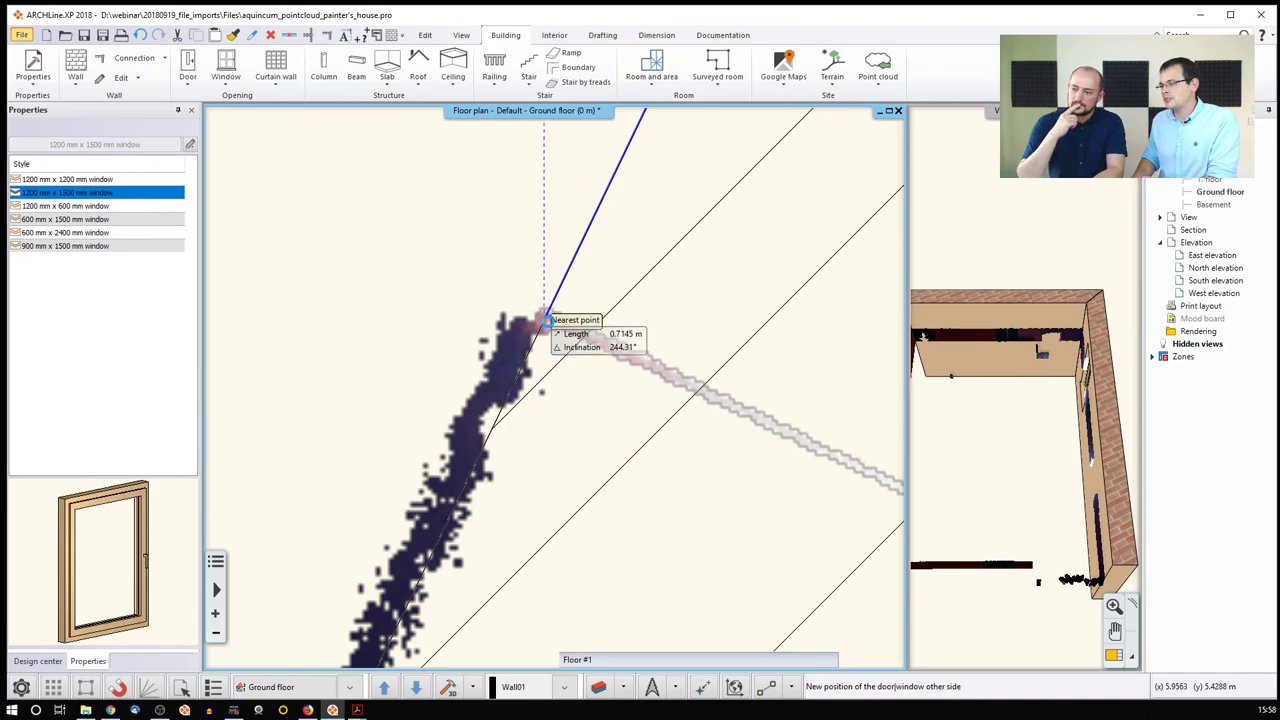
click(545, 320)
scroll(630, 410, down, 4)
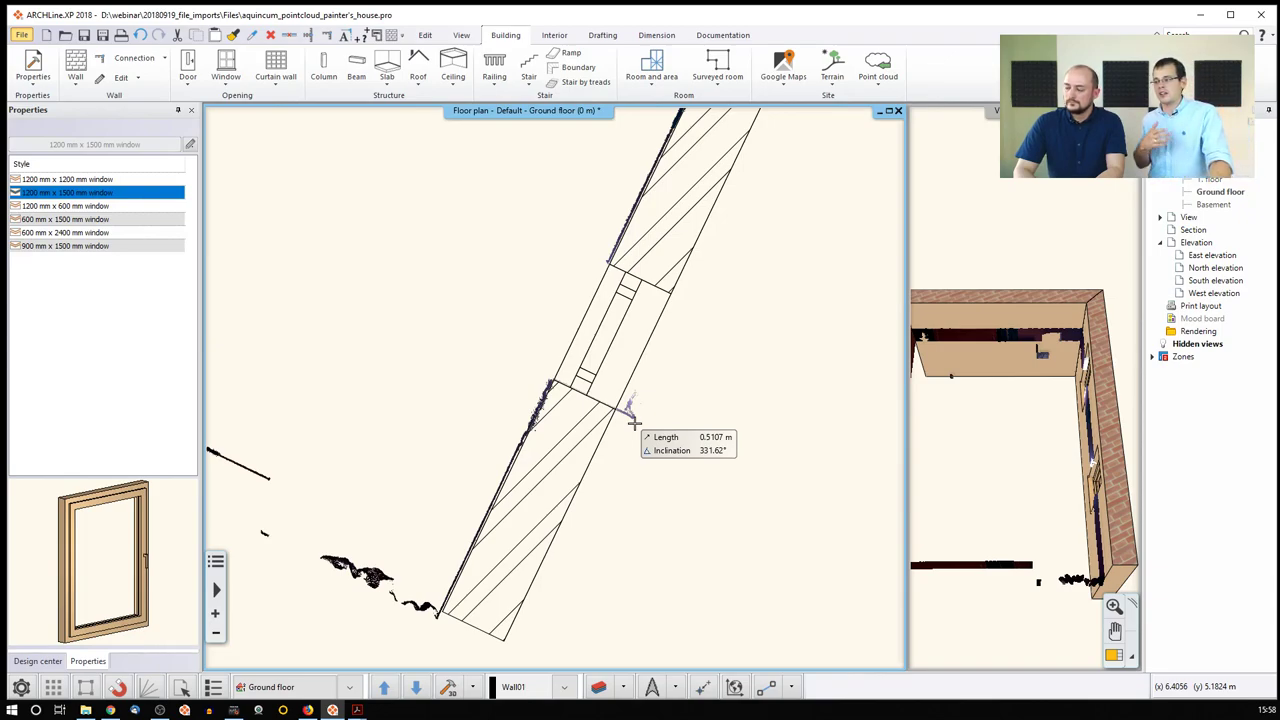
middle_drag(646, 369, 640, 575)
scroll(640, 354, up, 3)
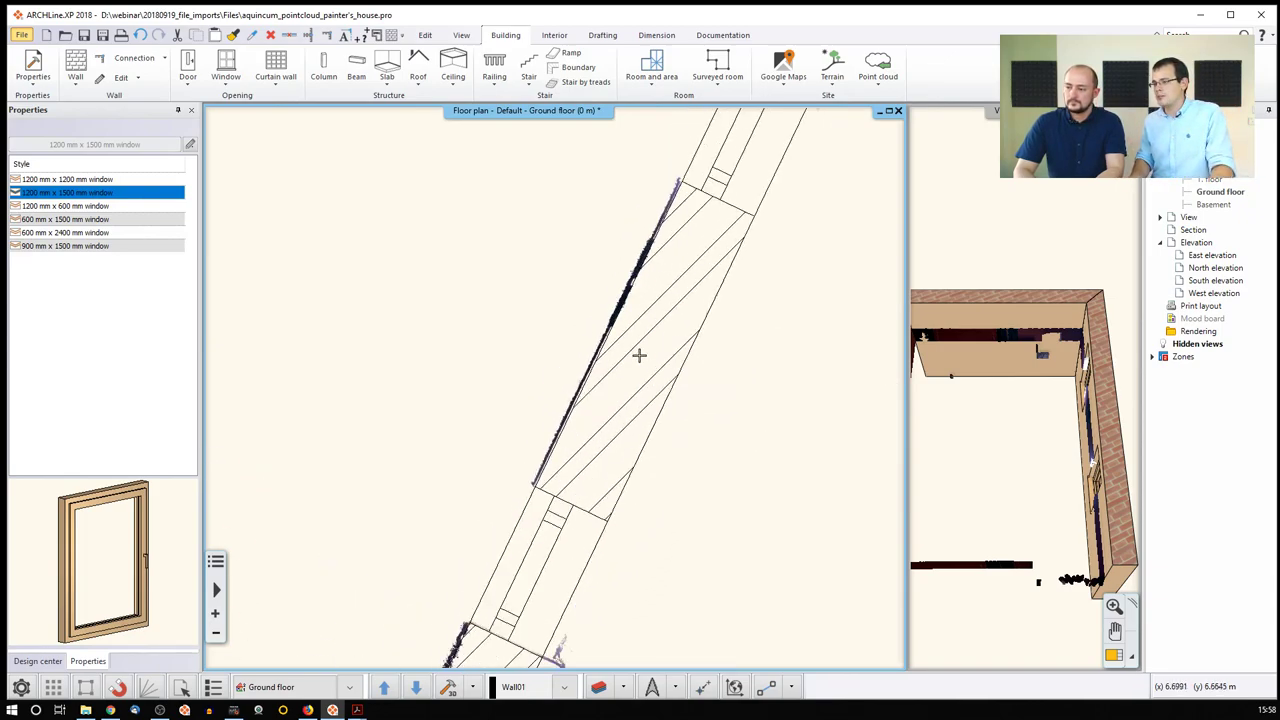
scroll(556, 400, down, 3)
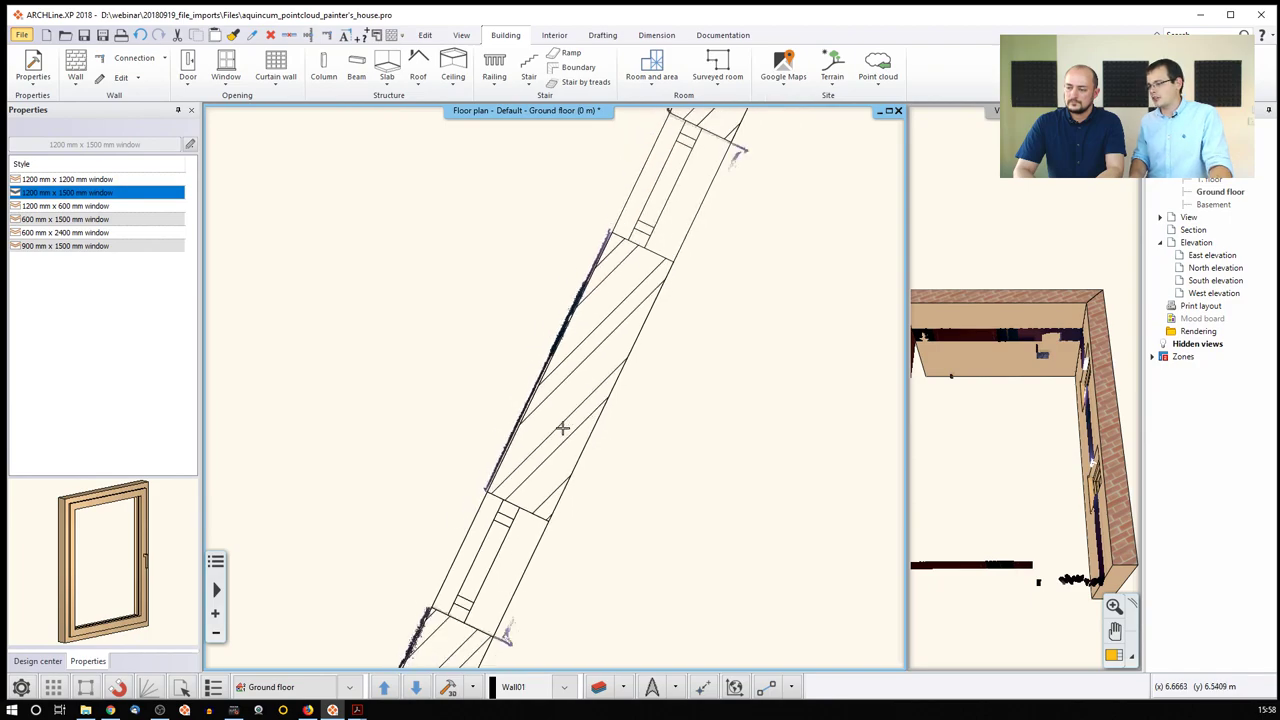
scroll(563, 432, down, 2)
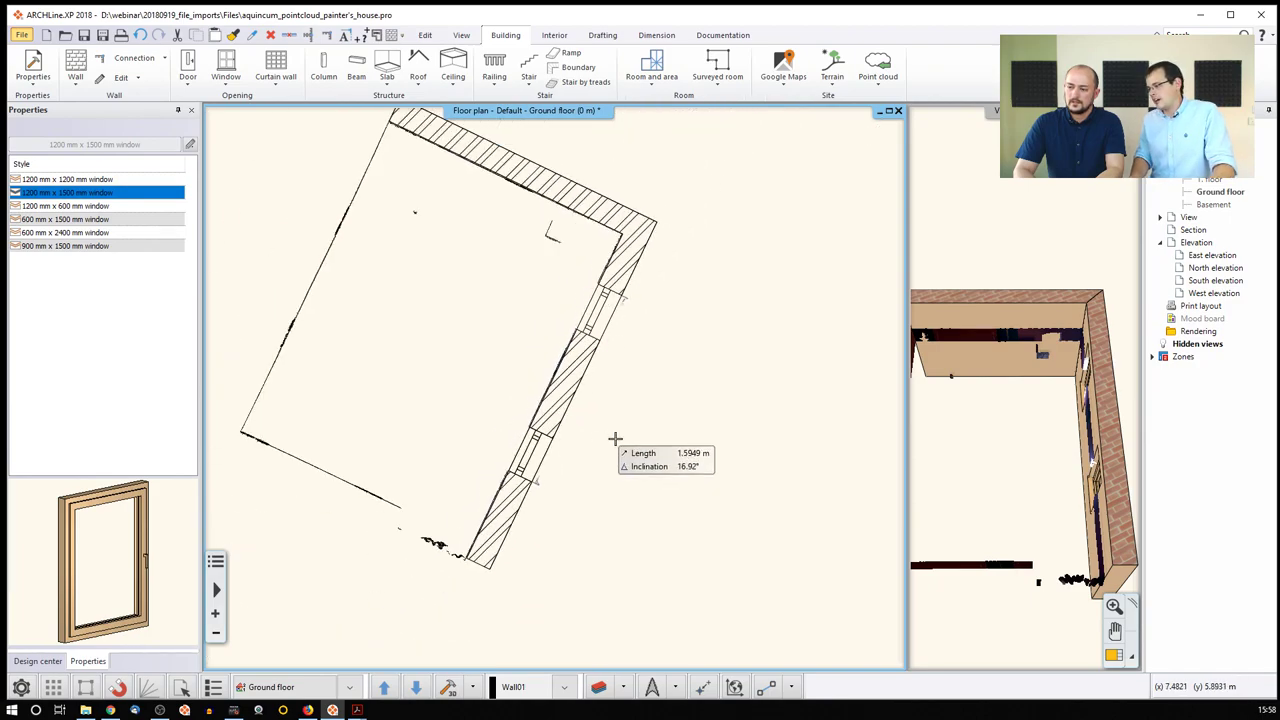
key(Escape)
middle_drag(492, 444, 610, 465)
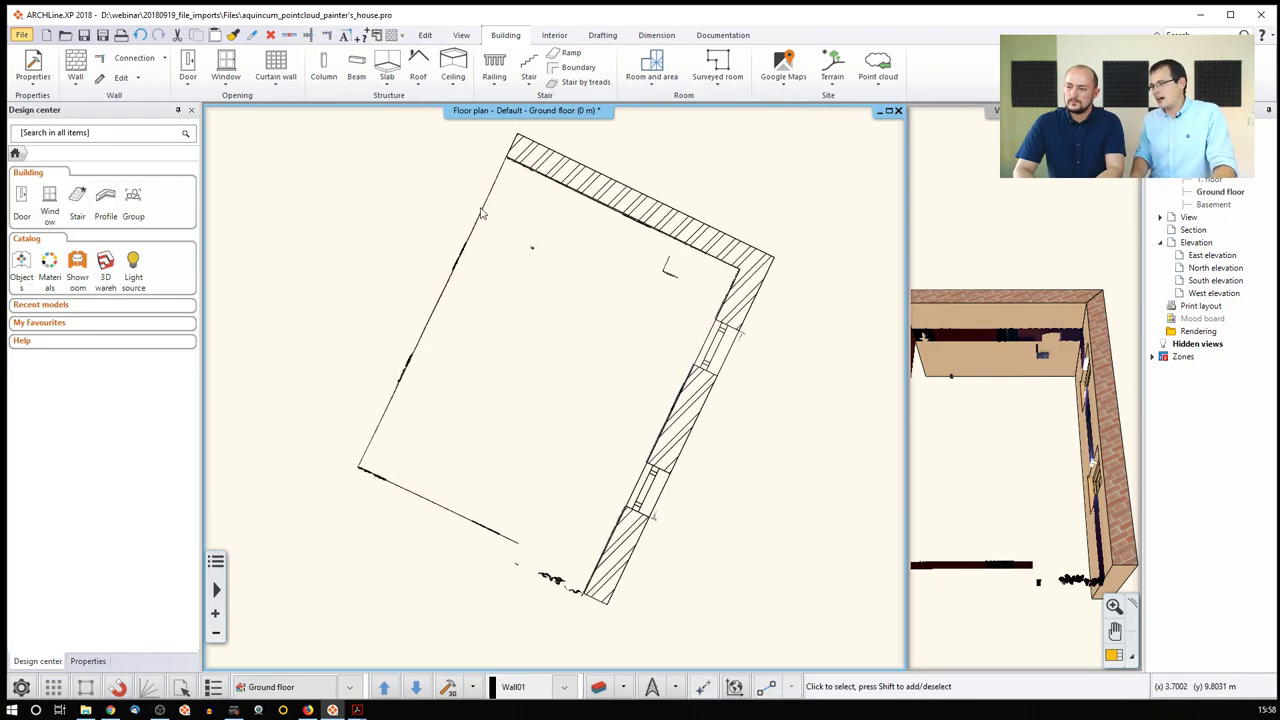
Draw a roughly 5.07 m wall down the room's left side from the top-left to the lower-left corner.
click(75, 66)
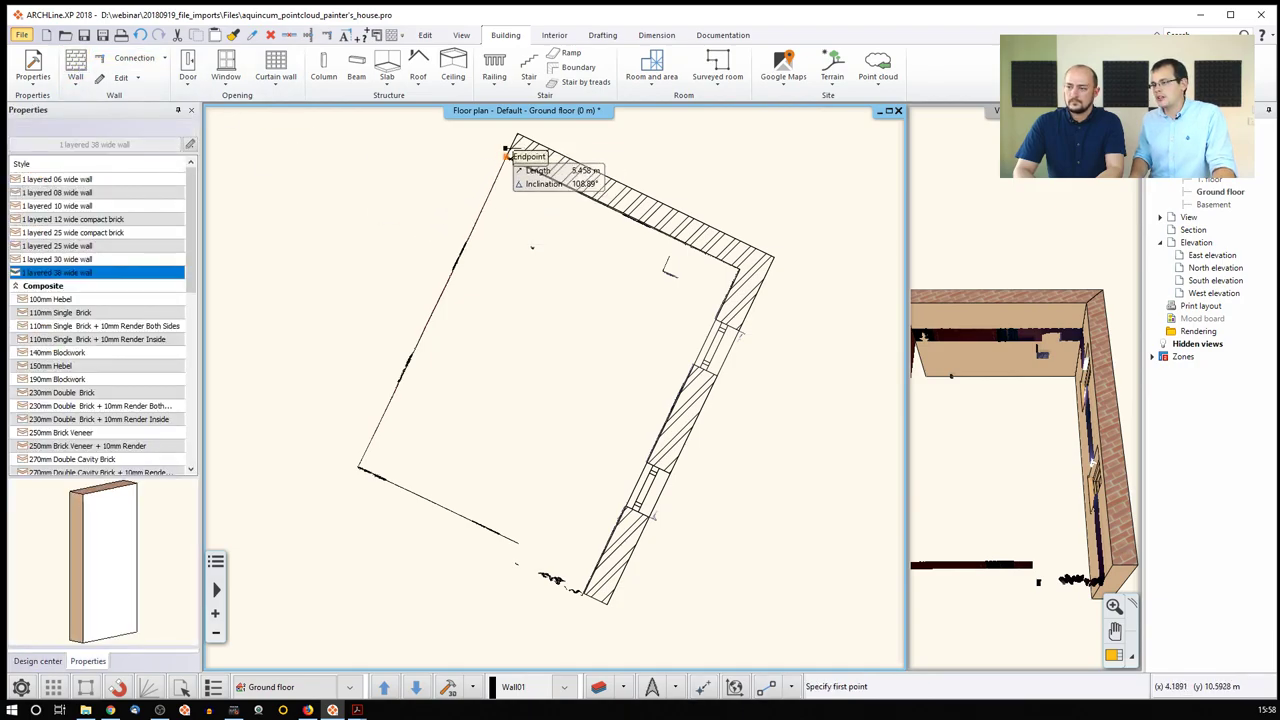
click(506, 154)
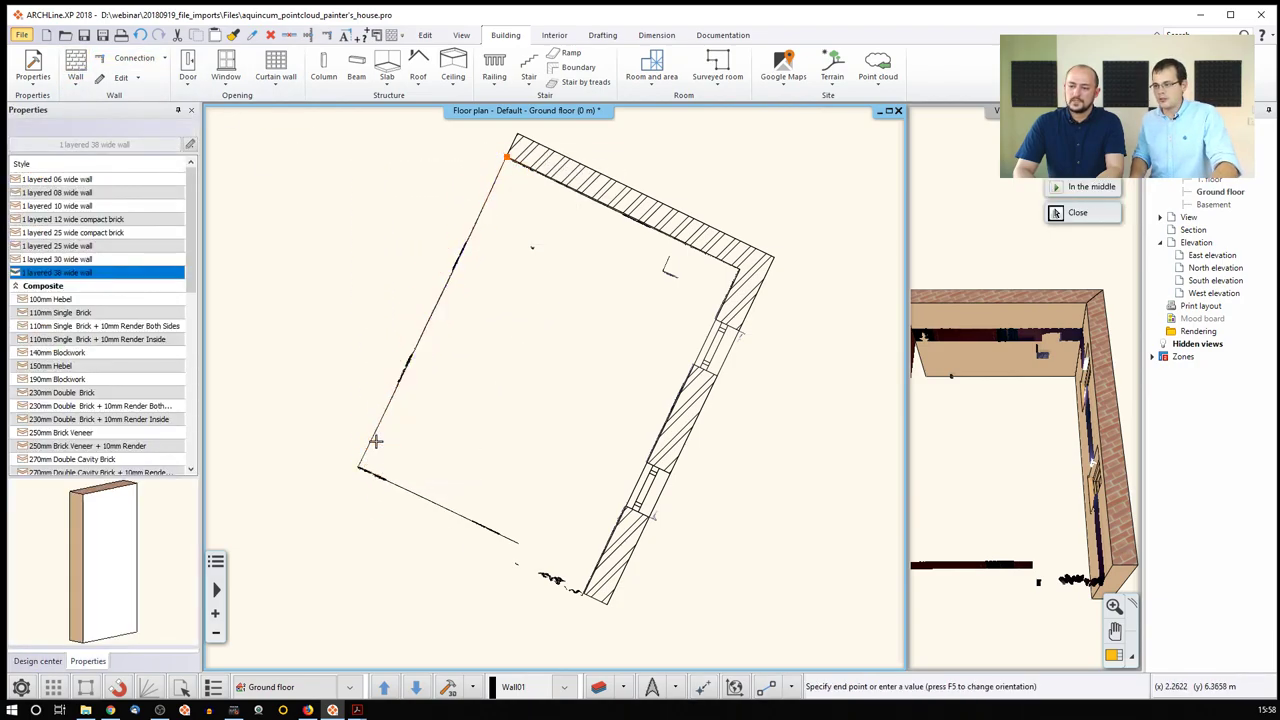
scroll(355, 468, up, 3)
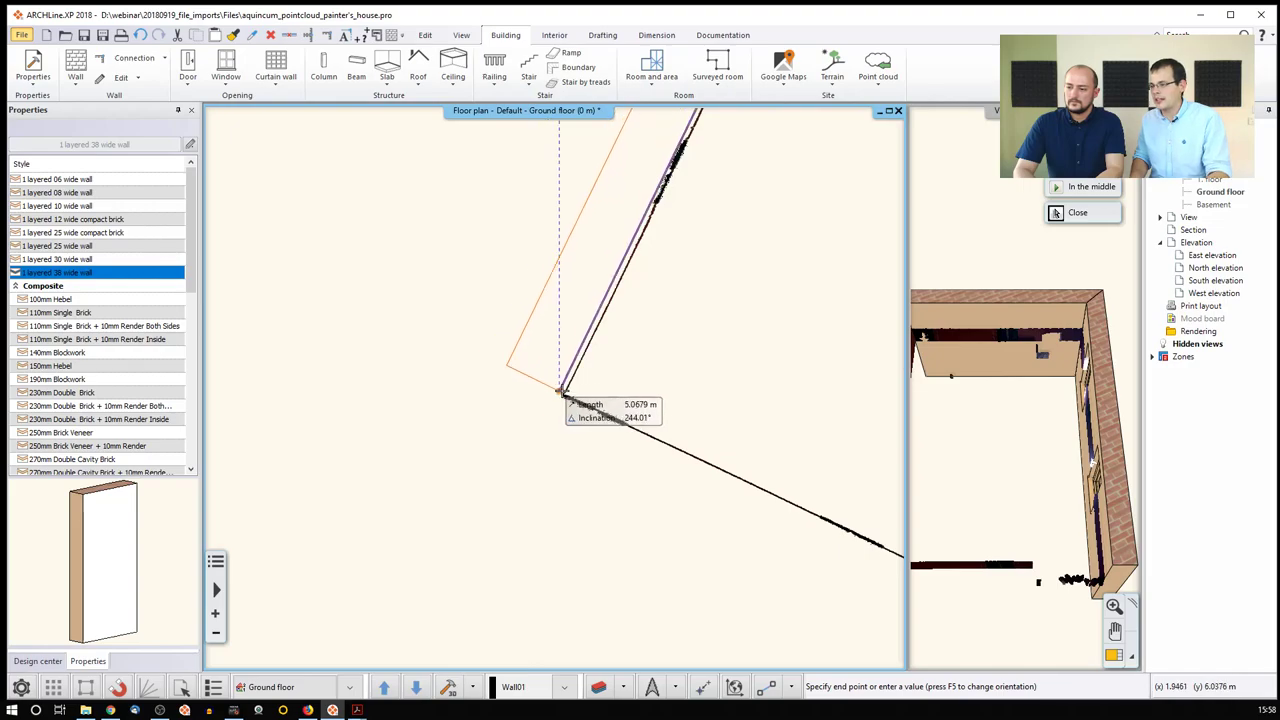
click(561, 392)
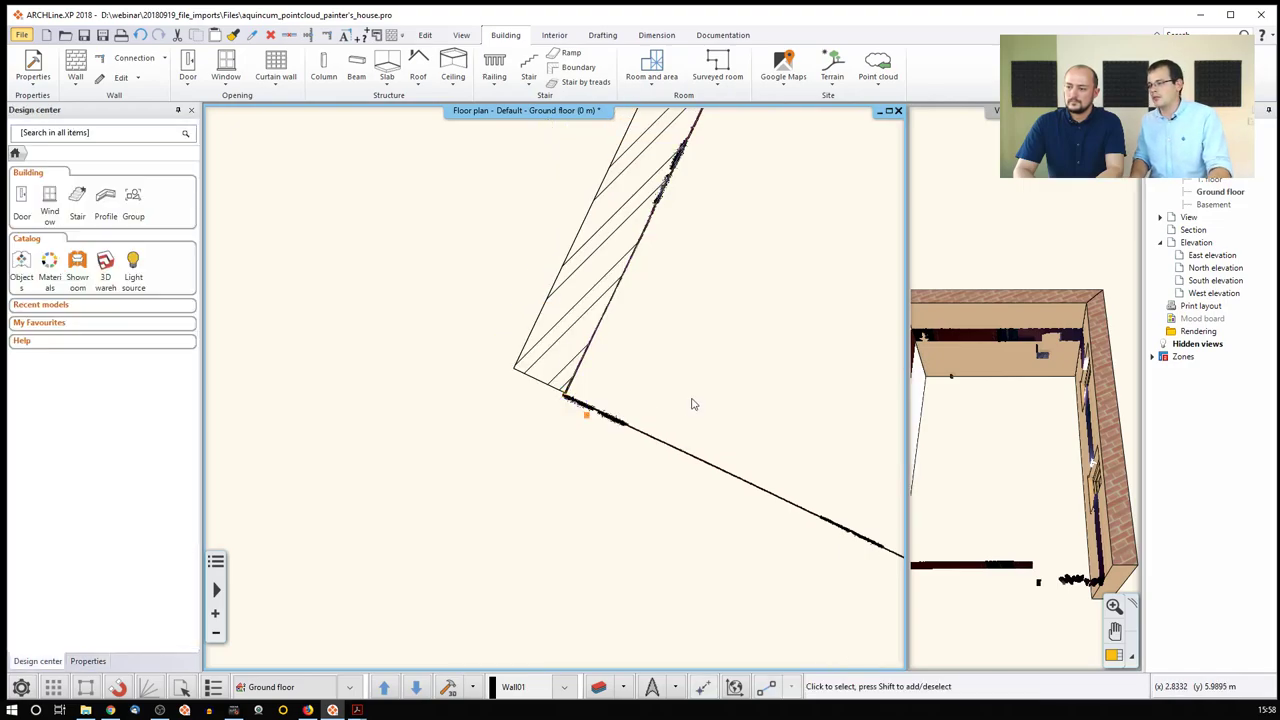
Show the 3D model in the main view and reset the point cloud's vertical clipping.
click(1112, 655)
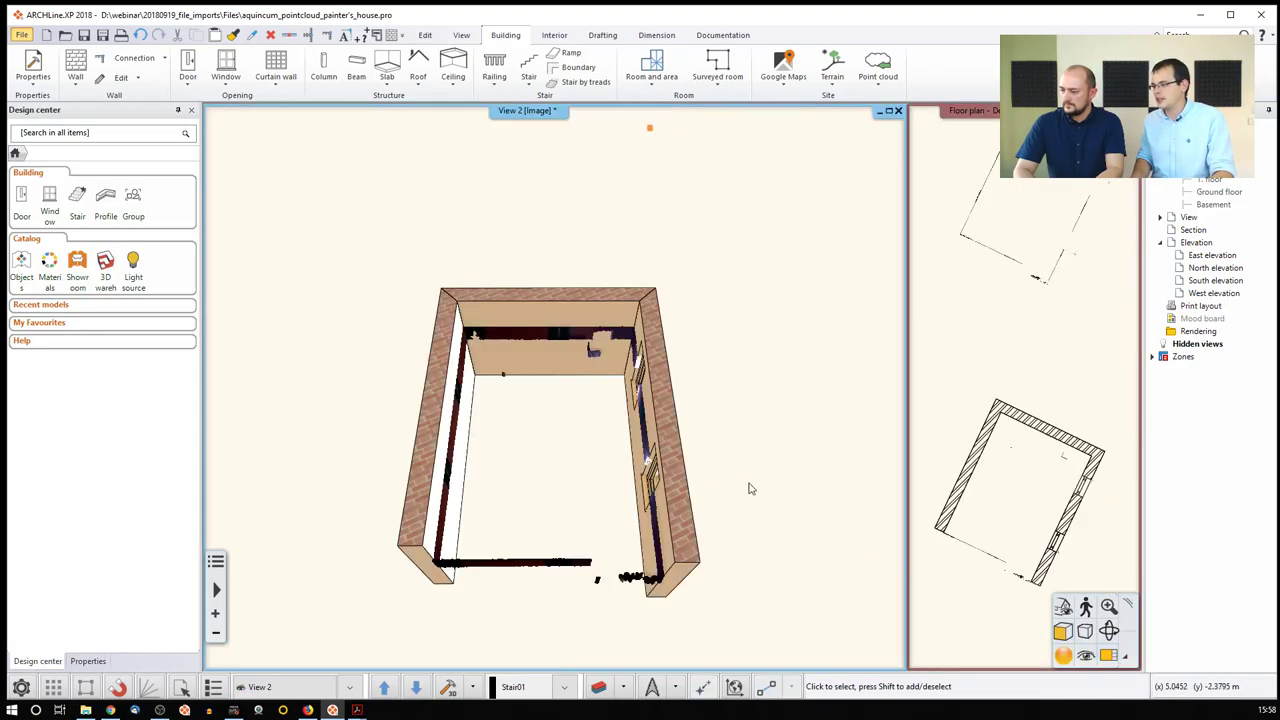
middle_drag(760, 400, 801, 127)
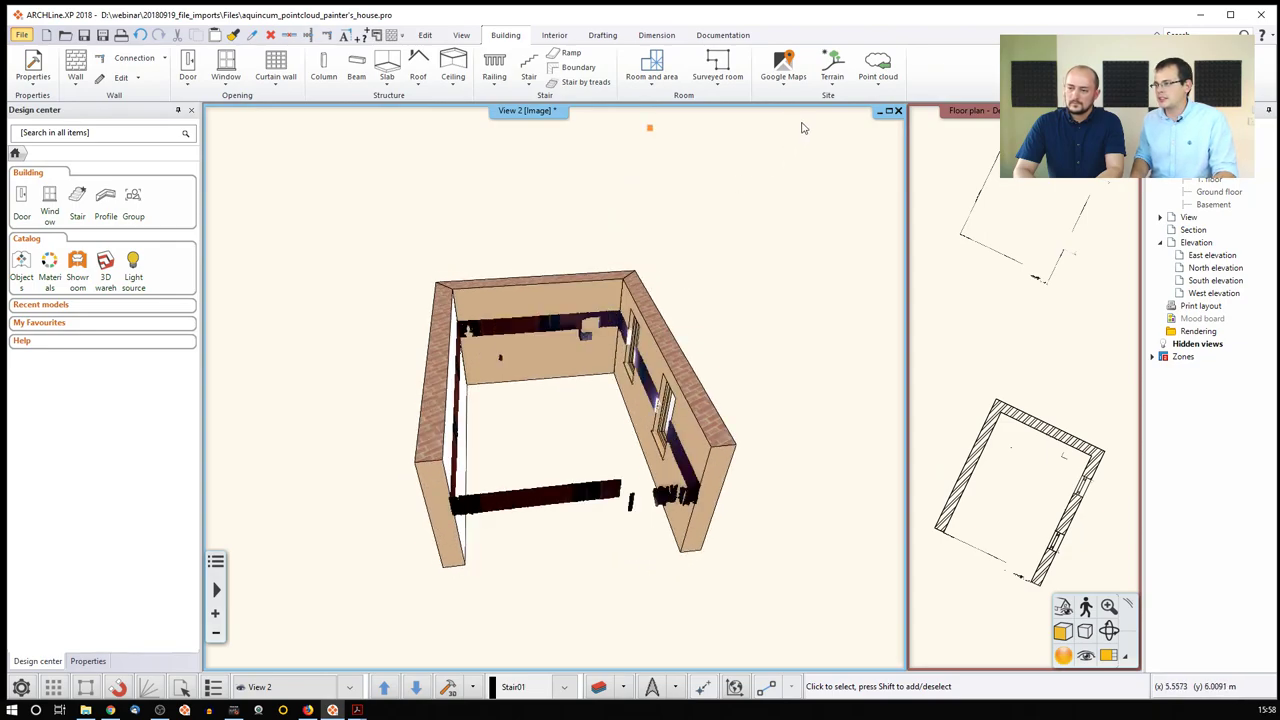
click(878, 66)
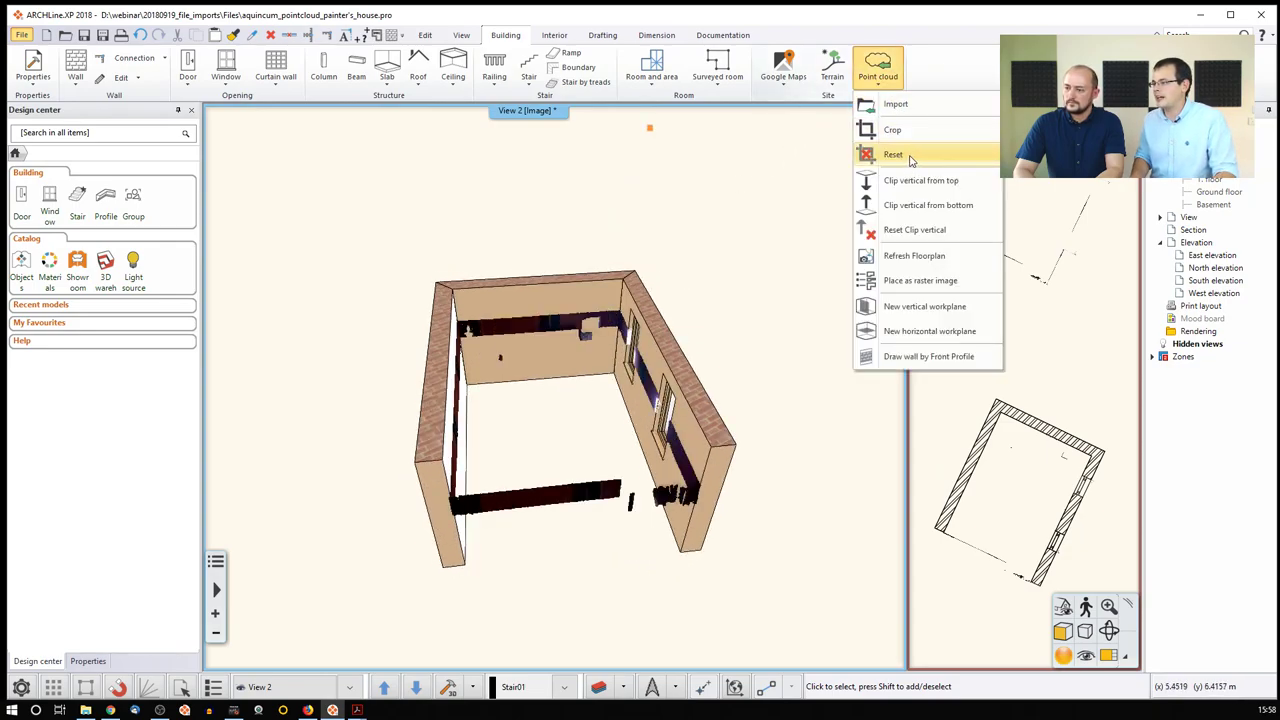
click(930, 230)
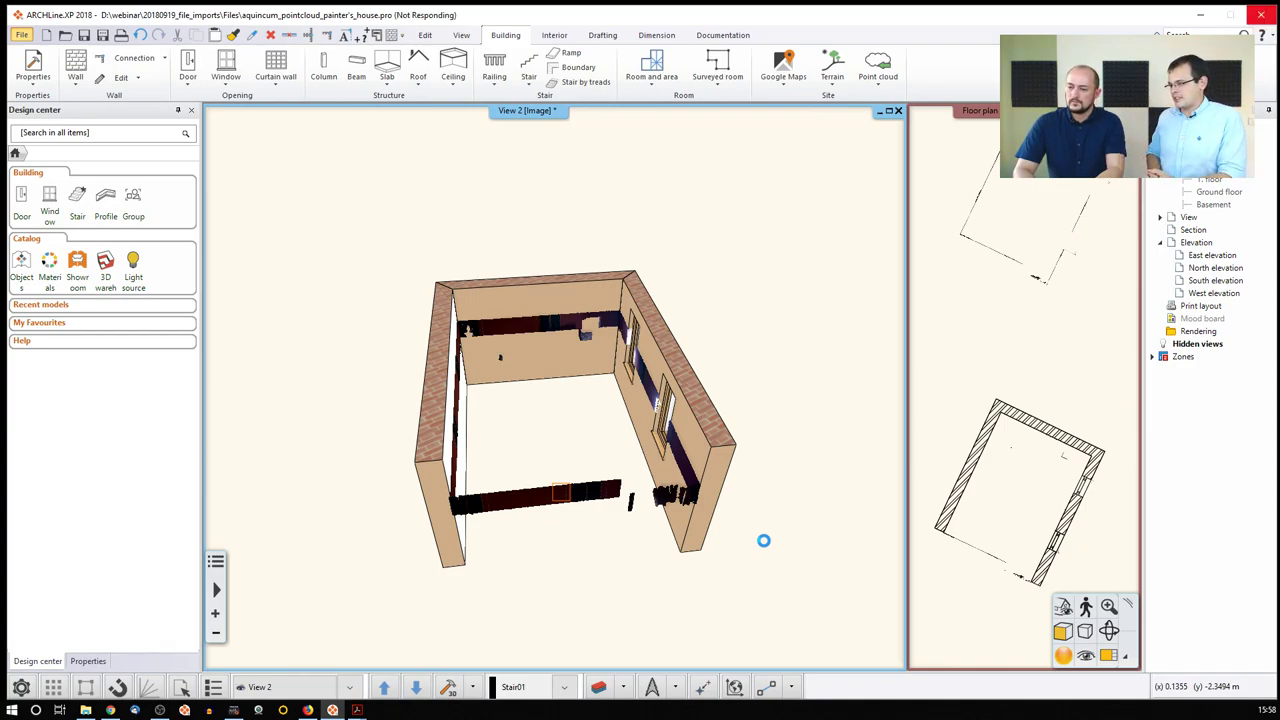
Orbit to a side view of the windowed wall and select it.
middle_drag(625, 492, 757, 288)
scroll(757, 288, up, 3)
click(757, 288)
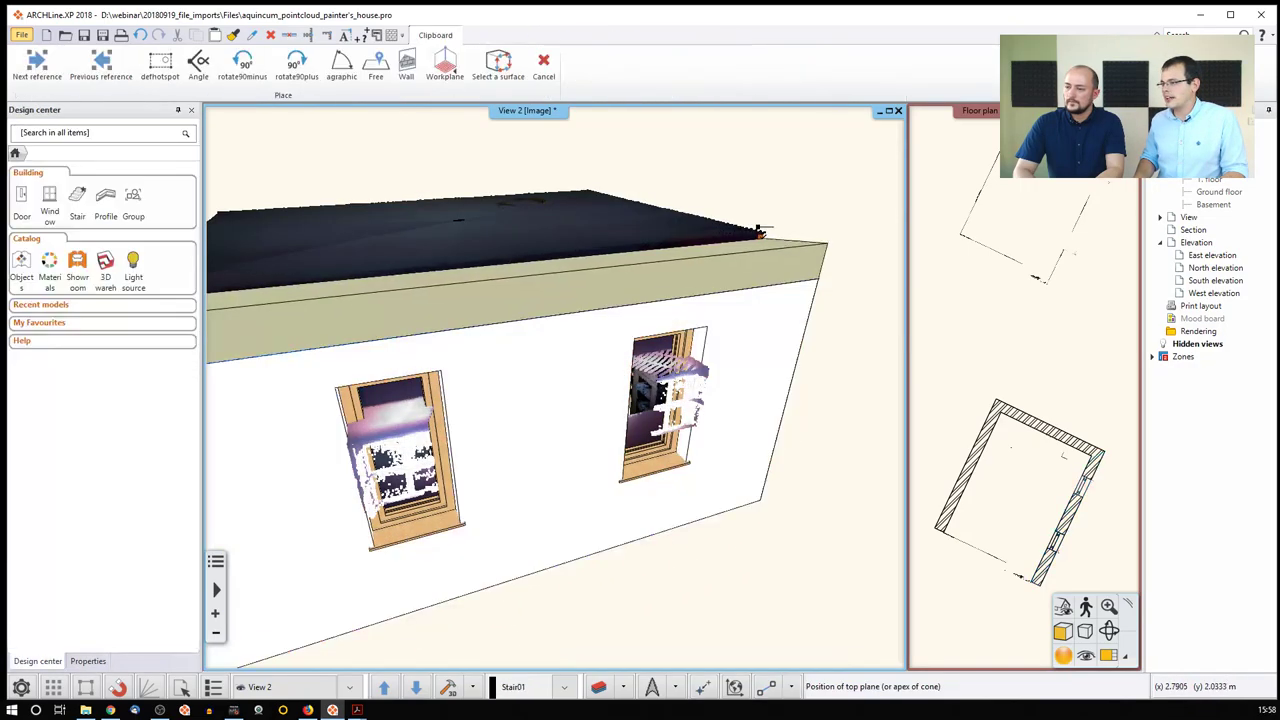
Set the front wall's top to the scanned roof plane.
click(806, 251)
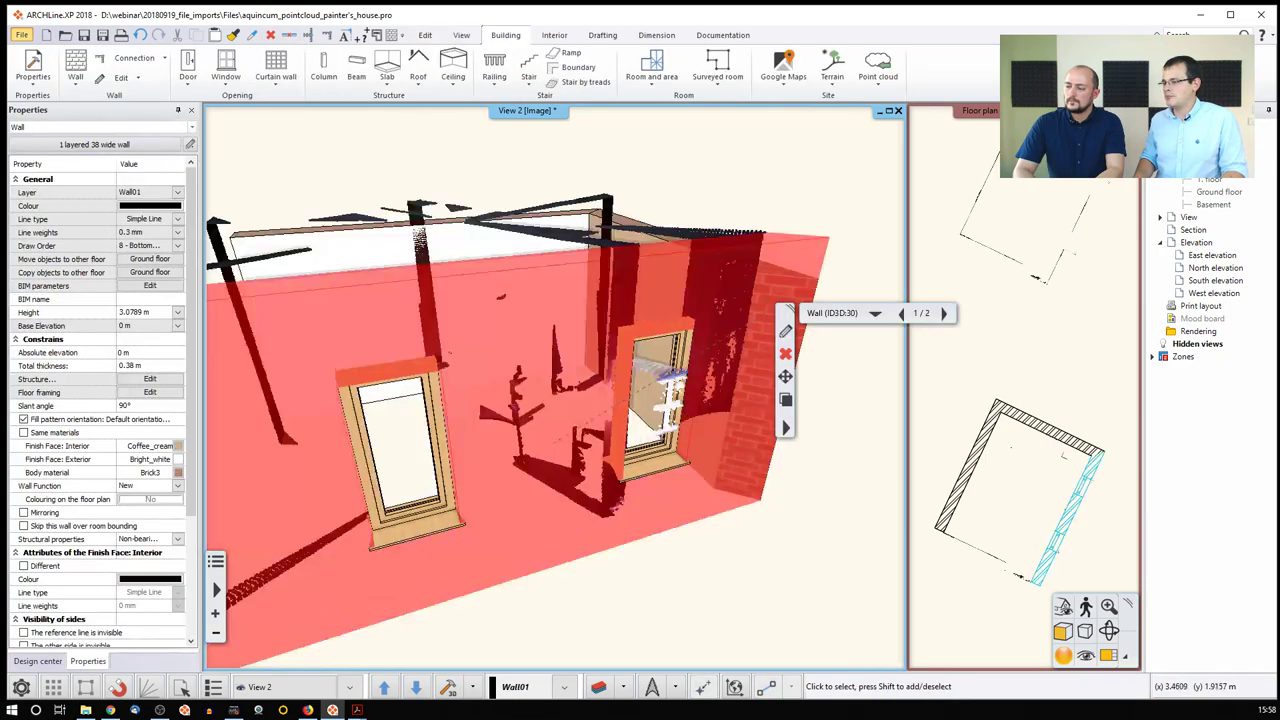
middle_drag(806, 251, 556, 416)
click(556, 416)
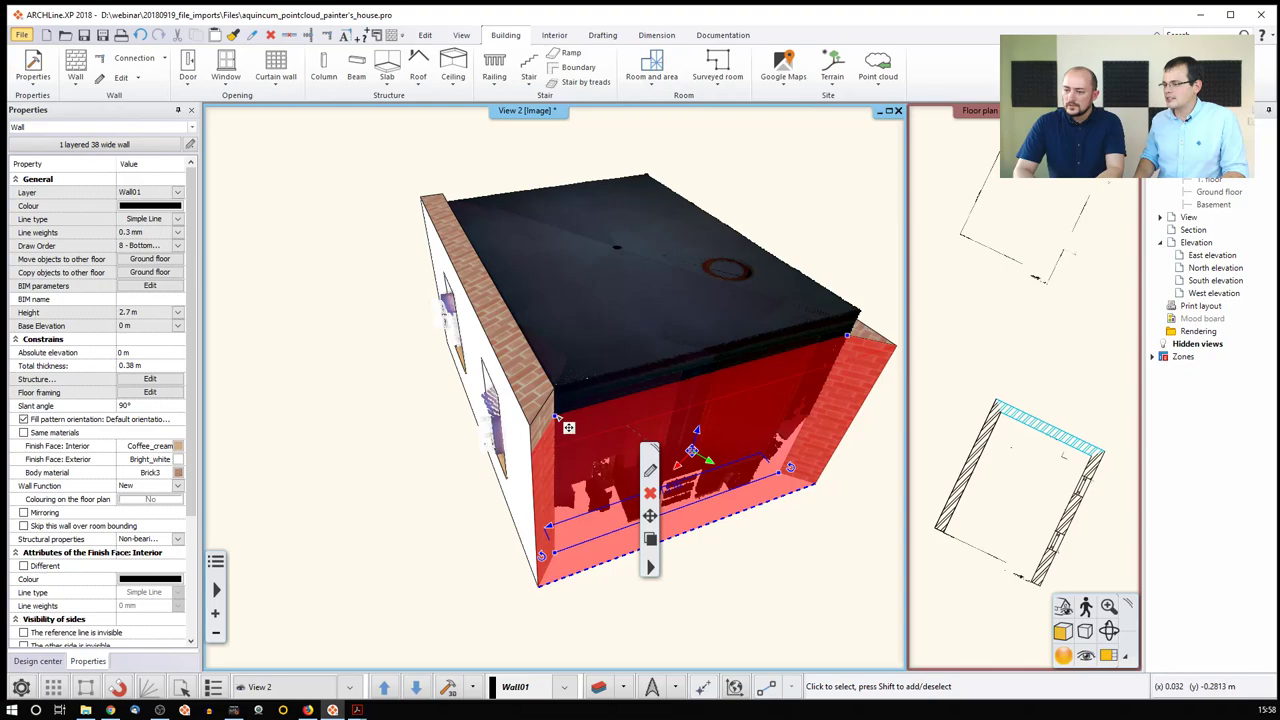
right_click(559, 416)
click(605, 421)
click(553, 385)
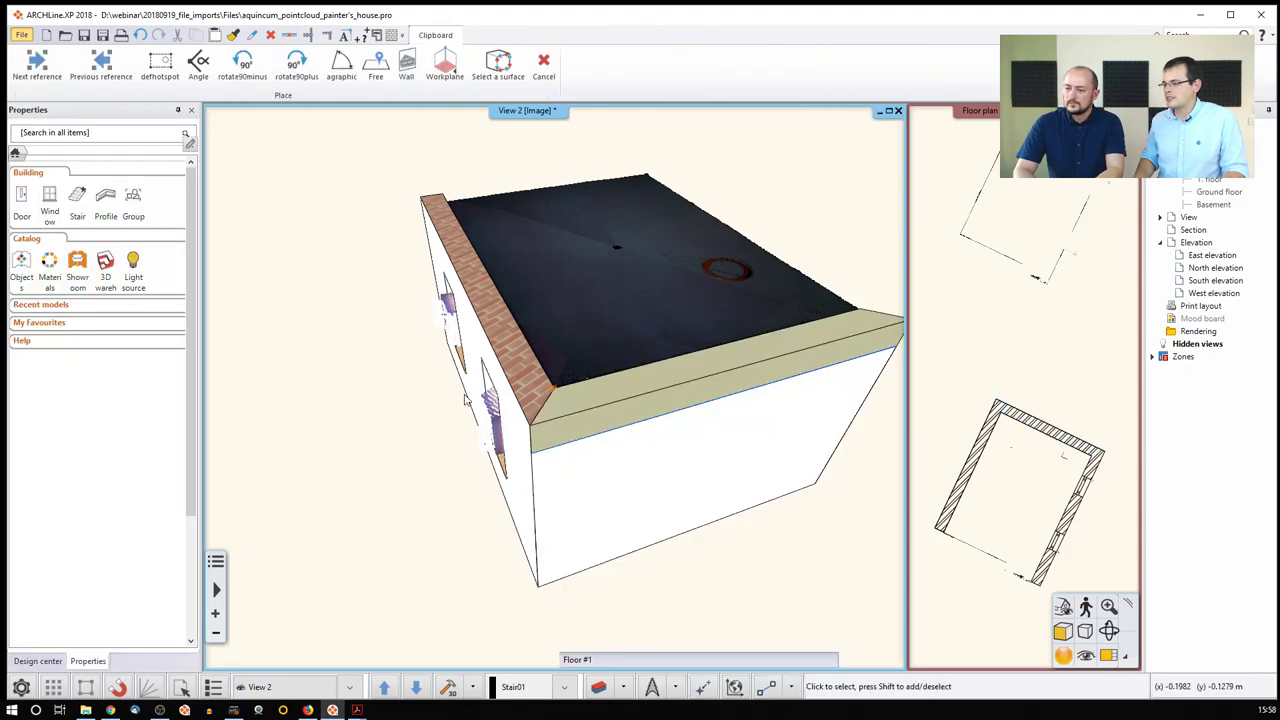
Clear the selection, then orbit and zoom to face the windowed wall squarely.
click(630, 440)
middle_drag(630, 440, 741, 408)
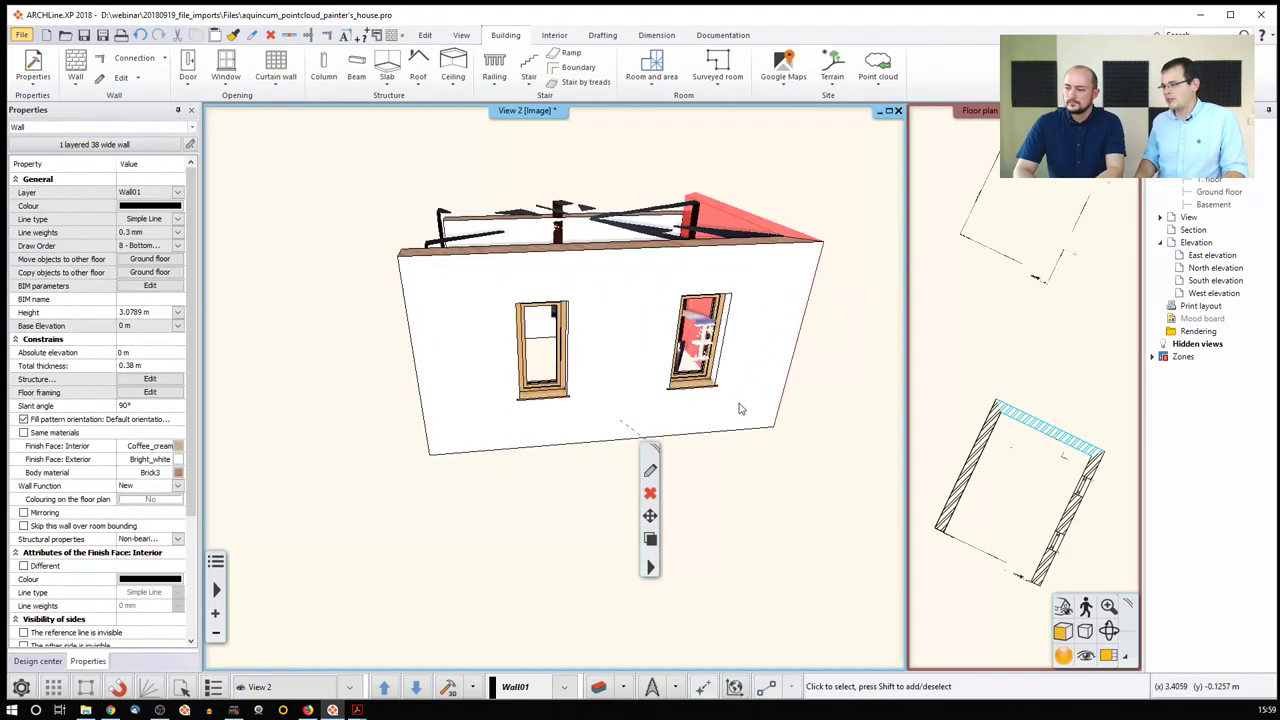
right_click(812, 491)
key(Escape)
click(830, 378)
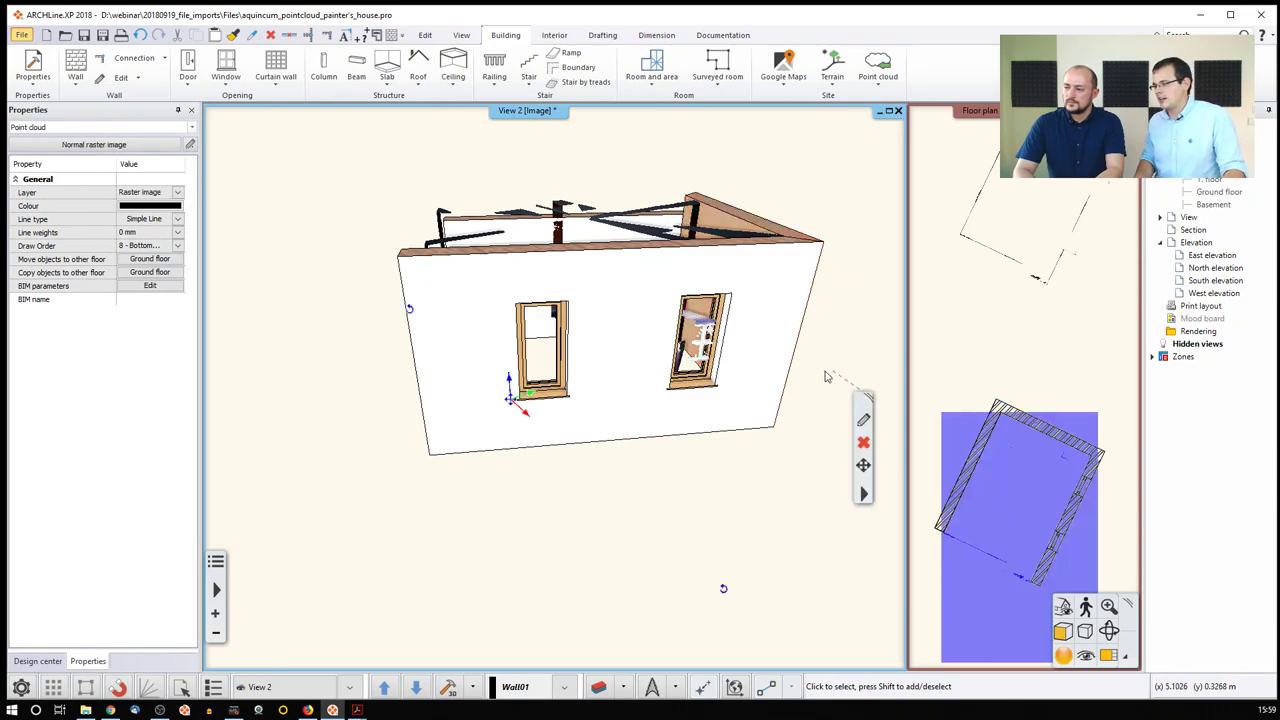
middle_drag(720, 362, 745, 303)
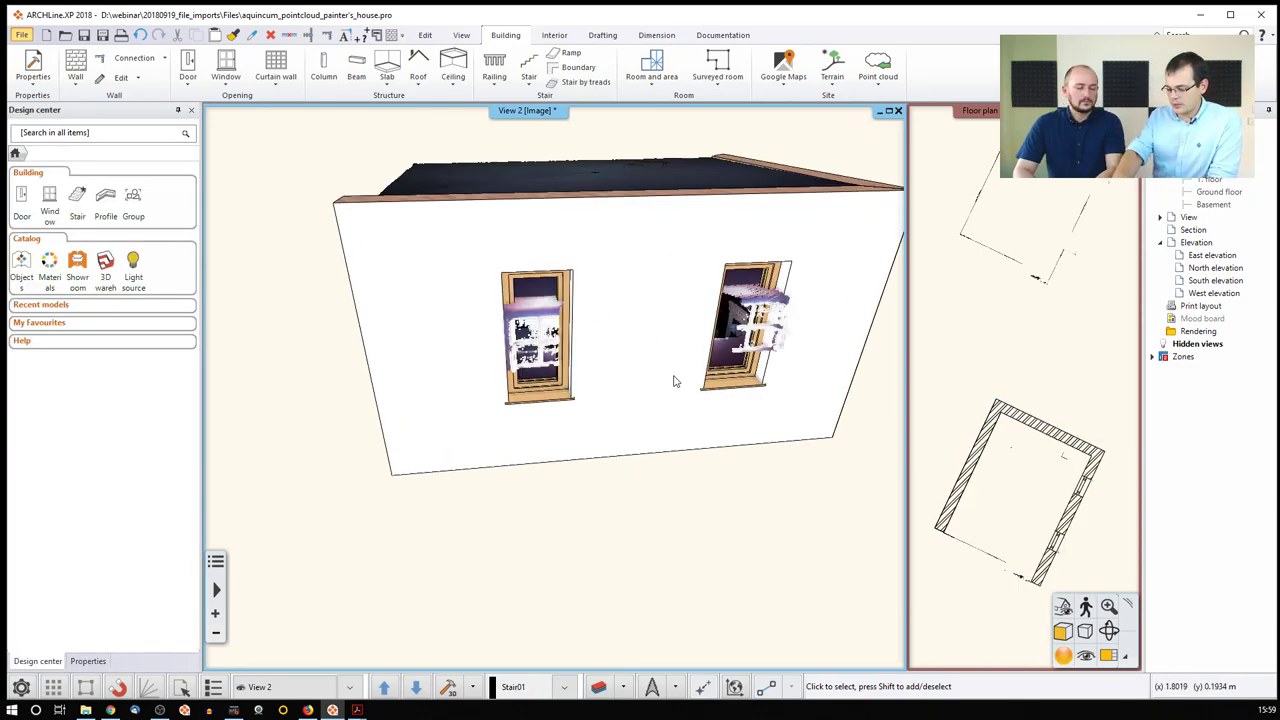
scroll(673, 381, up, 5)
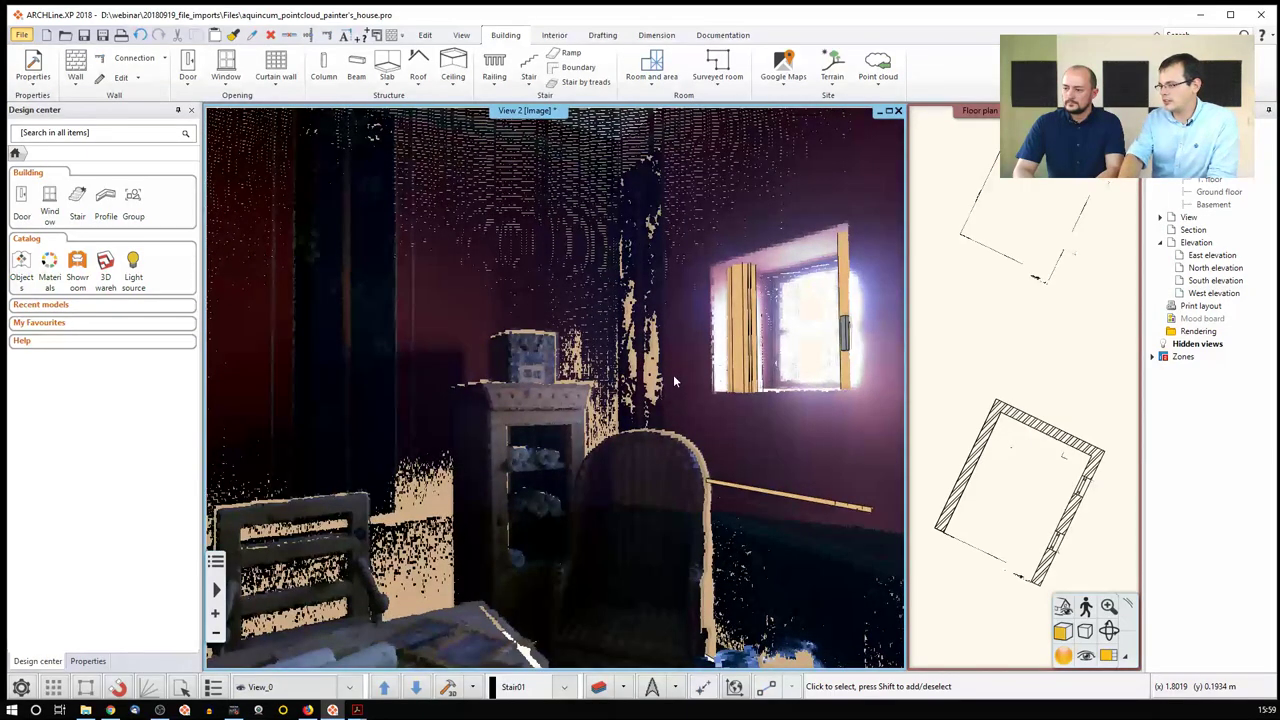
Move the window by its corner point so it snaps to the scanned opening's edge.
middle_drag(788, 408, 685, 364)
click(645, 355)
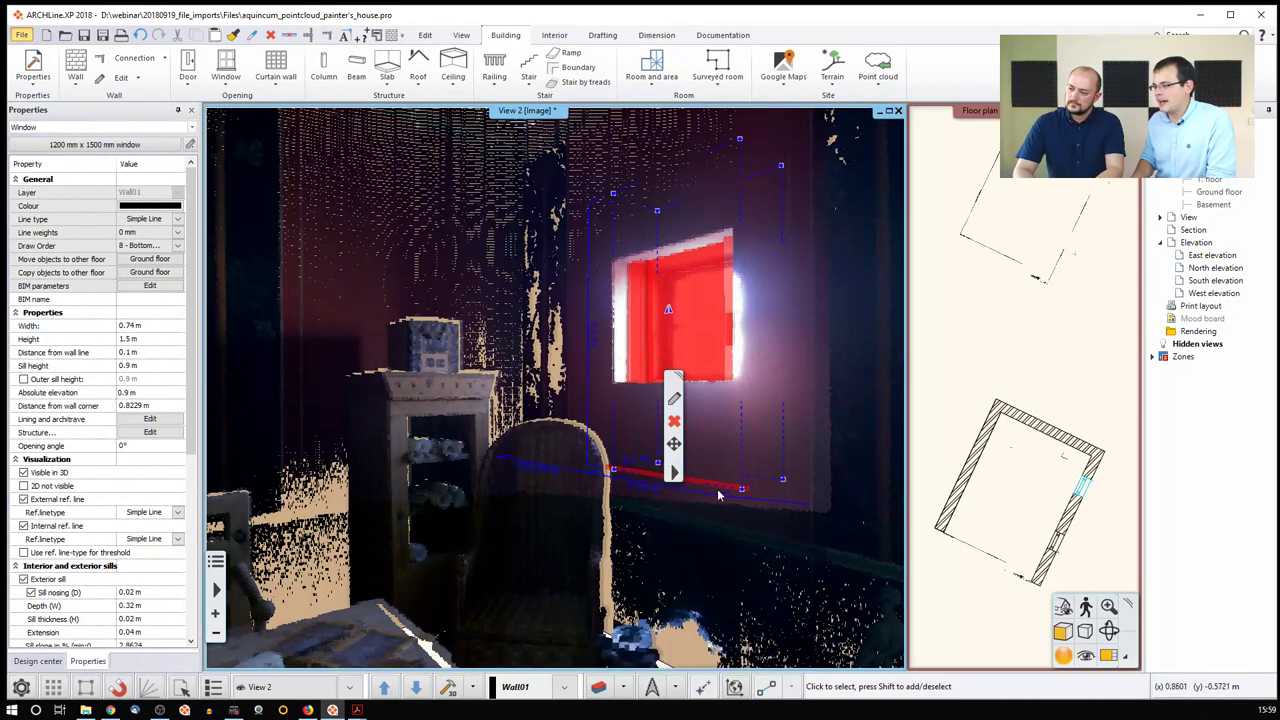
mouse_move(748, 494)
click(790, 526)
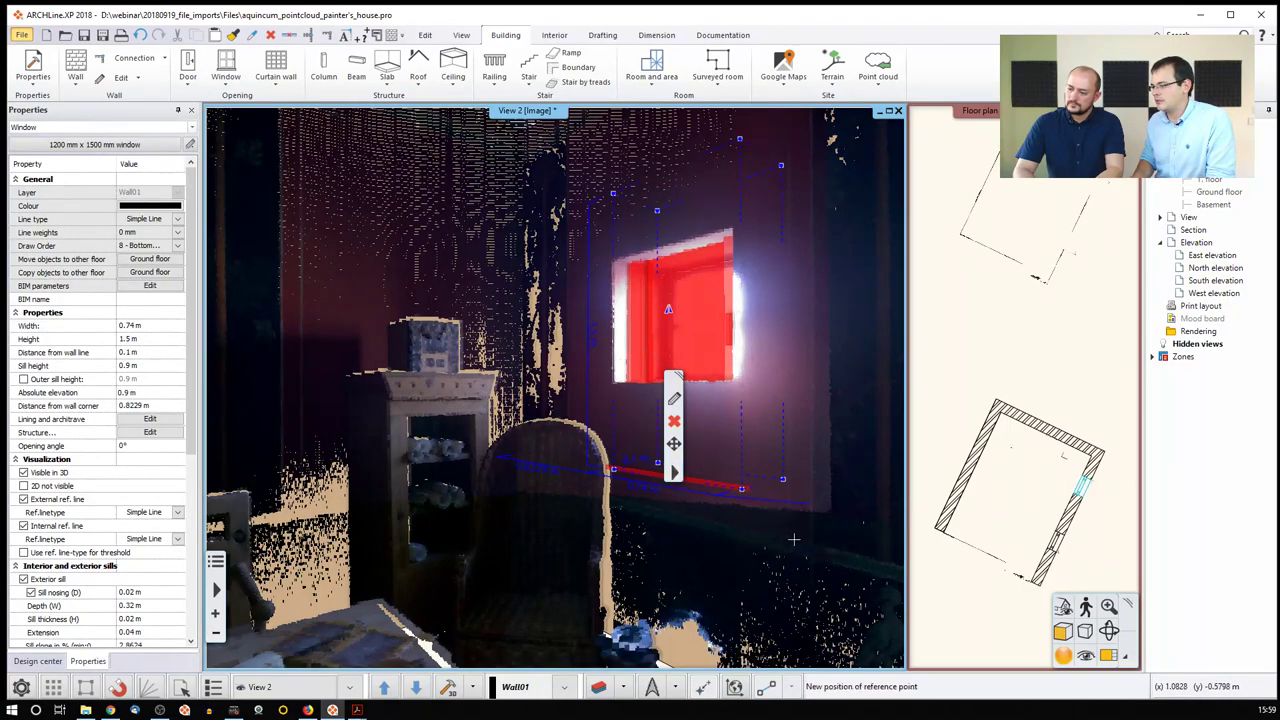
click(740, 383)
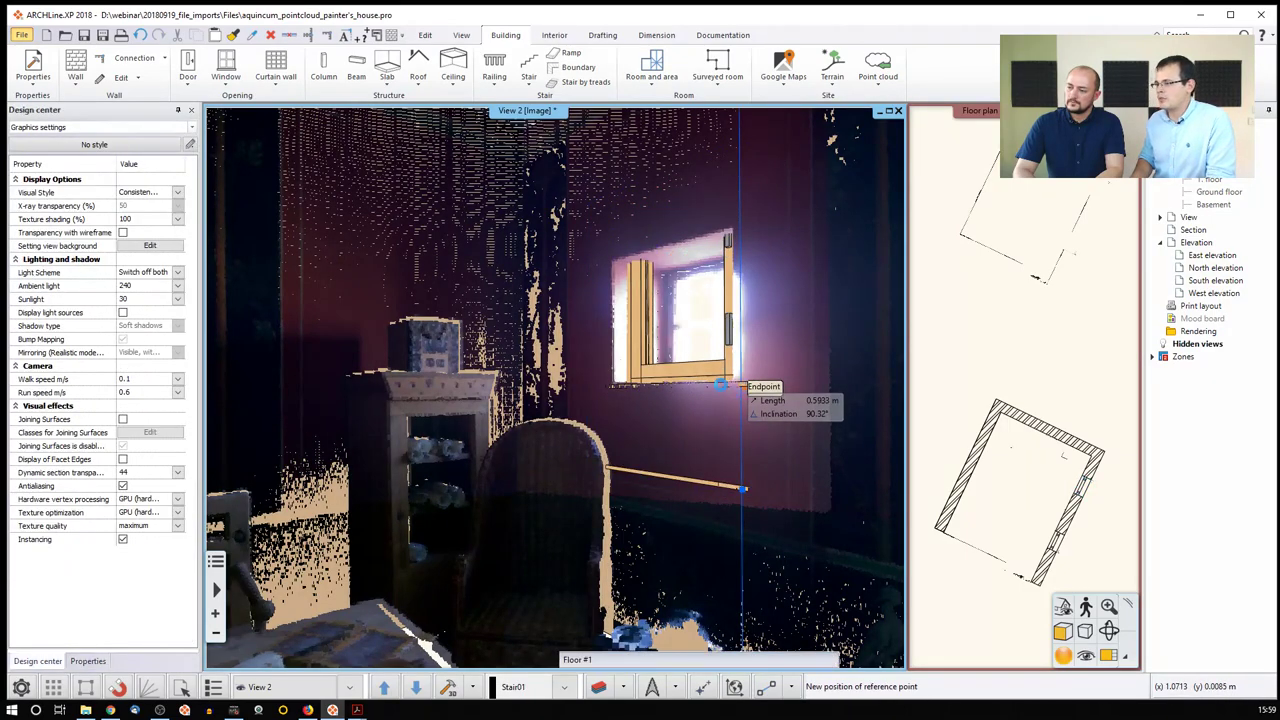
Resize the window from its top corner to 0.7375 m wide by 0.6946 m high.
click(638, 279)
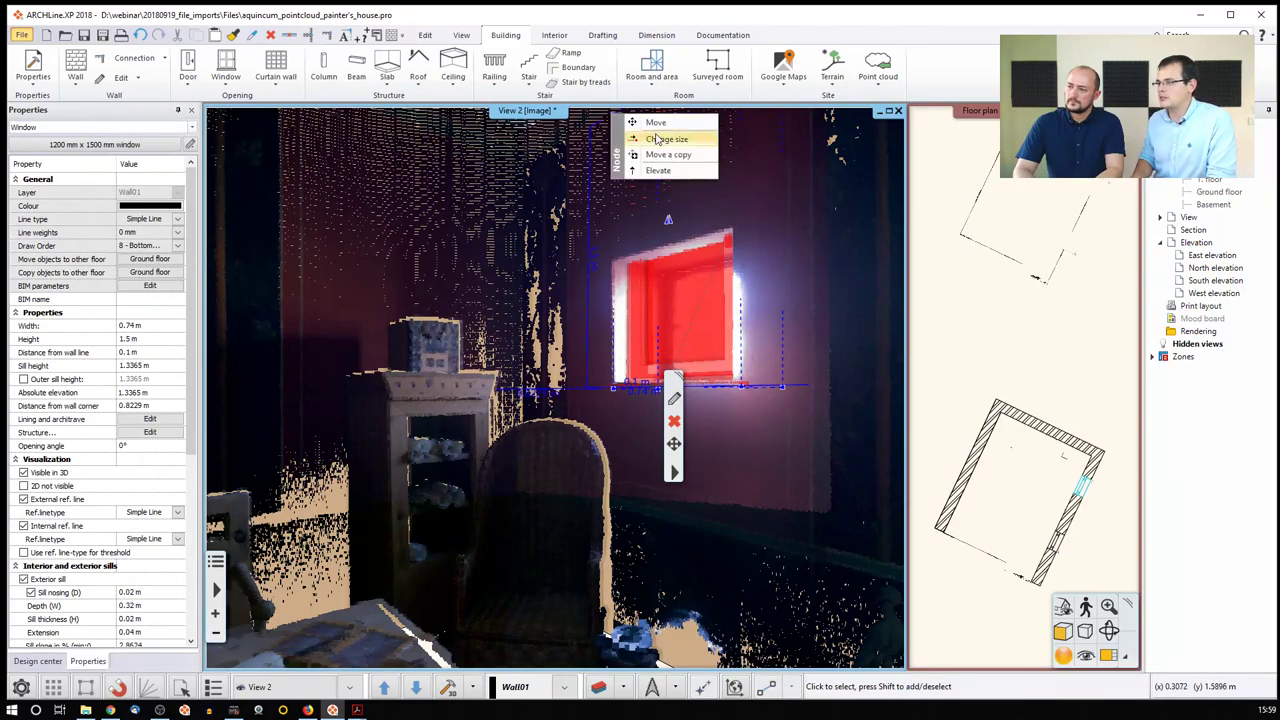
click(668, 141)
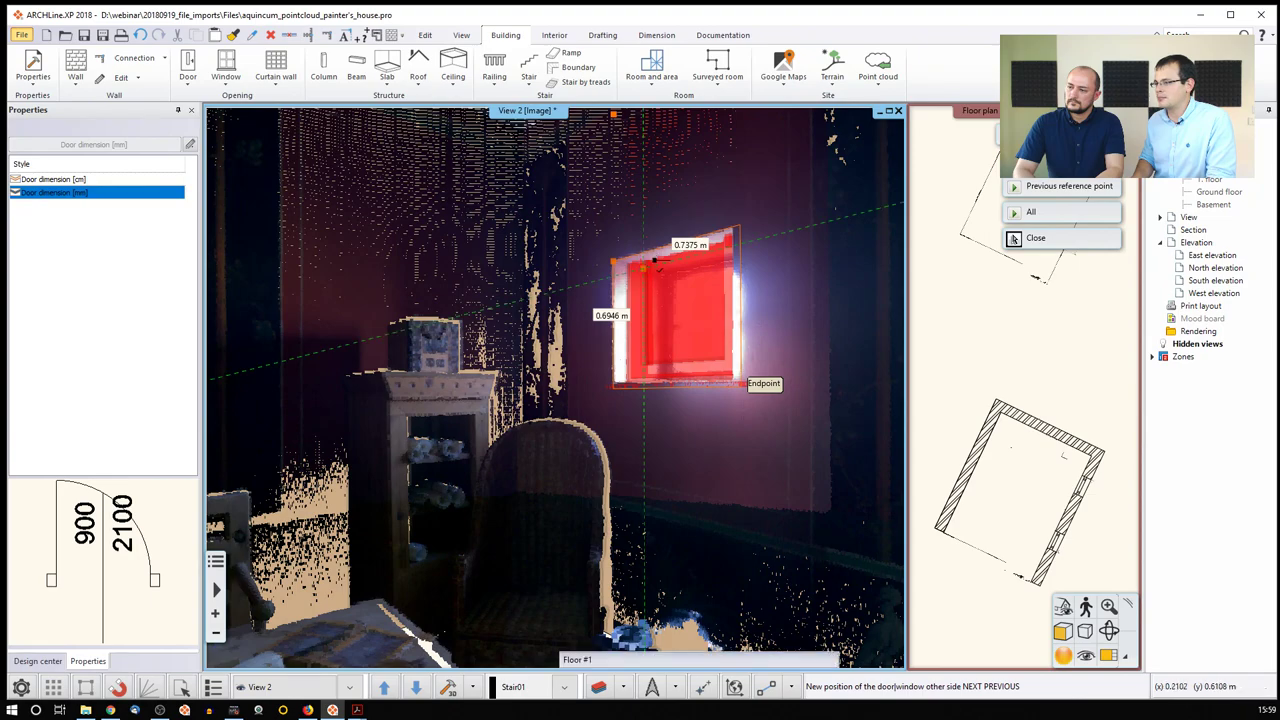
click(680, 280)
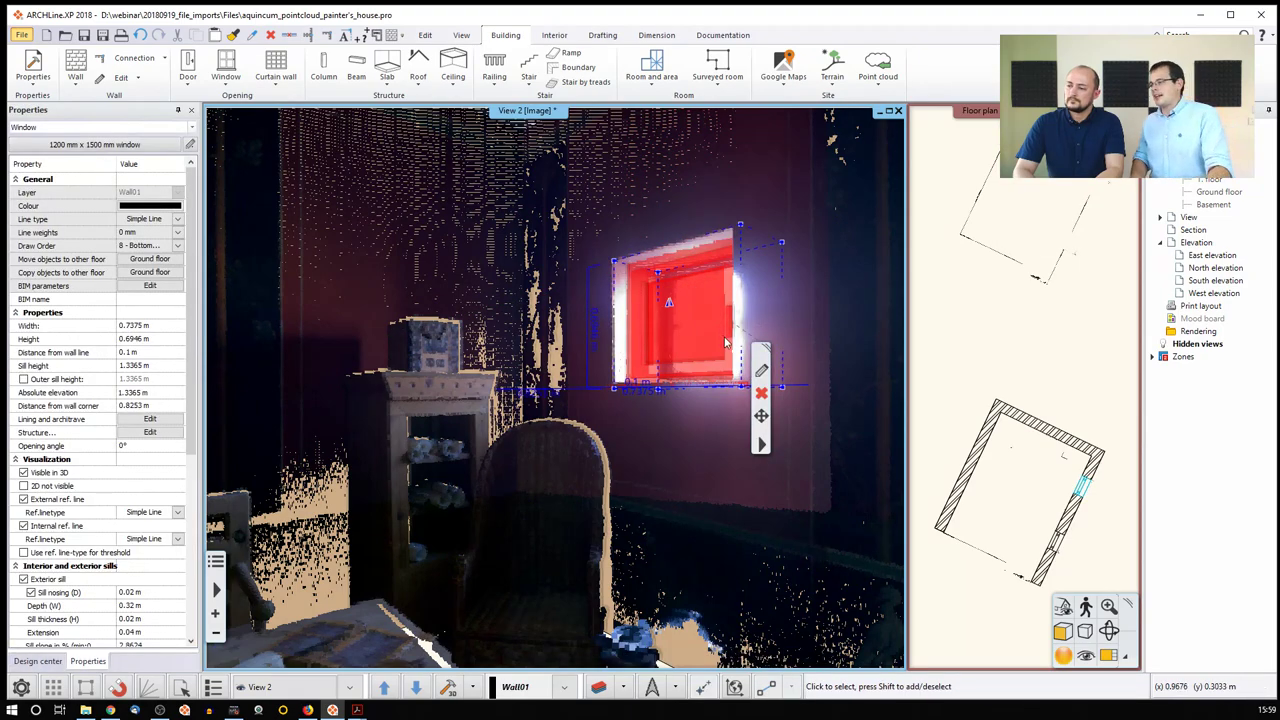
key(Escape)
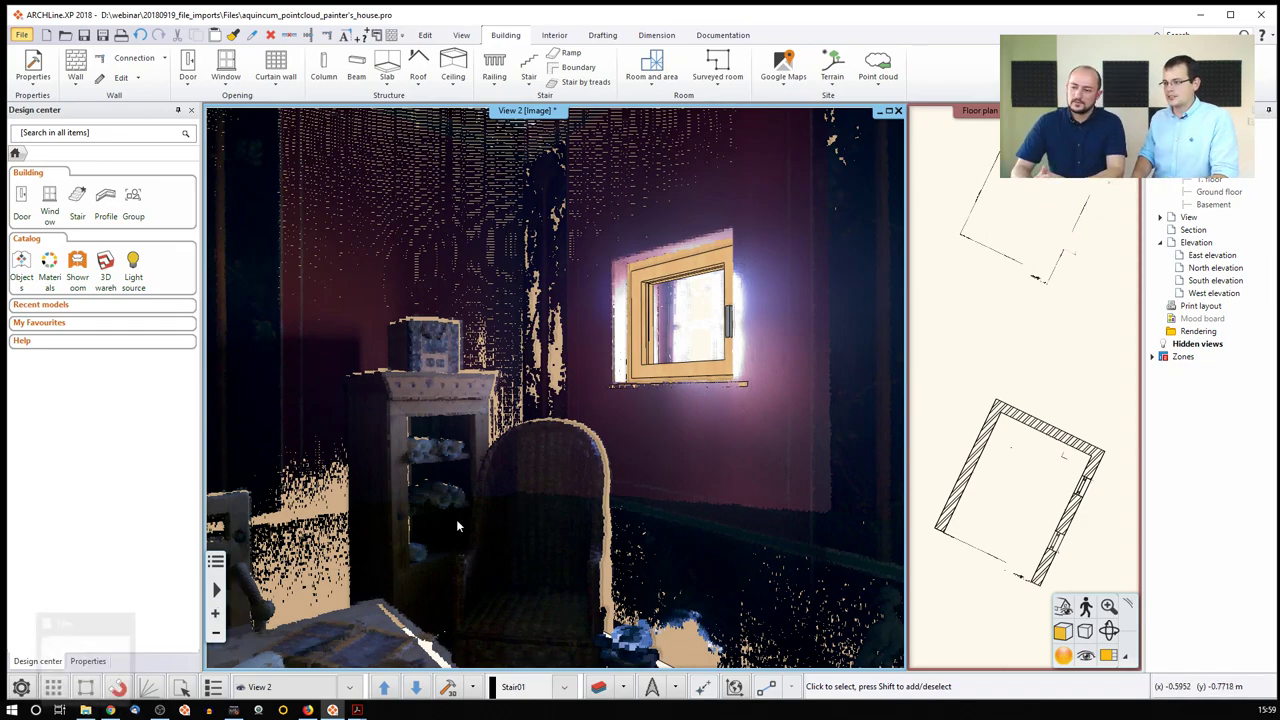
Close the project with Alt+F4, choosing Quit without saving and confirming with Yes.
drag(456, 519, 478, 485)
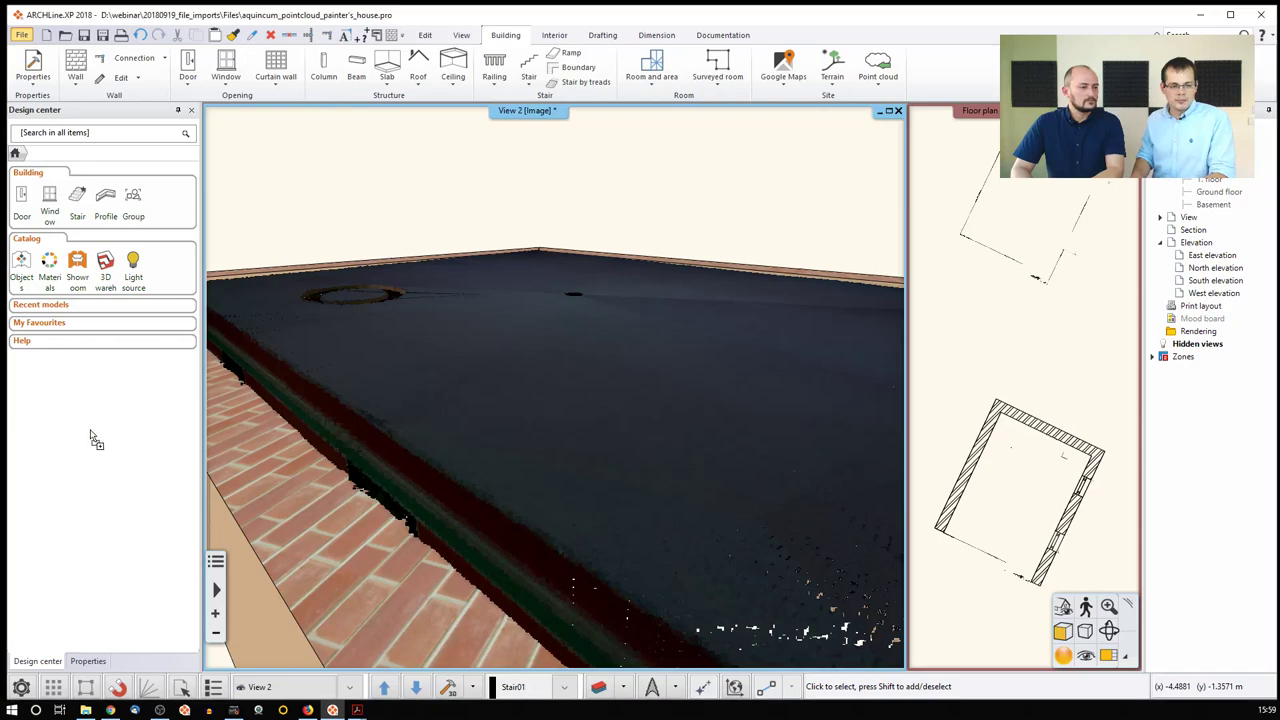
key(alt+F4)
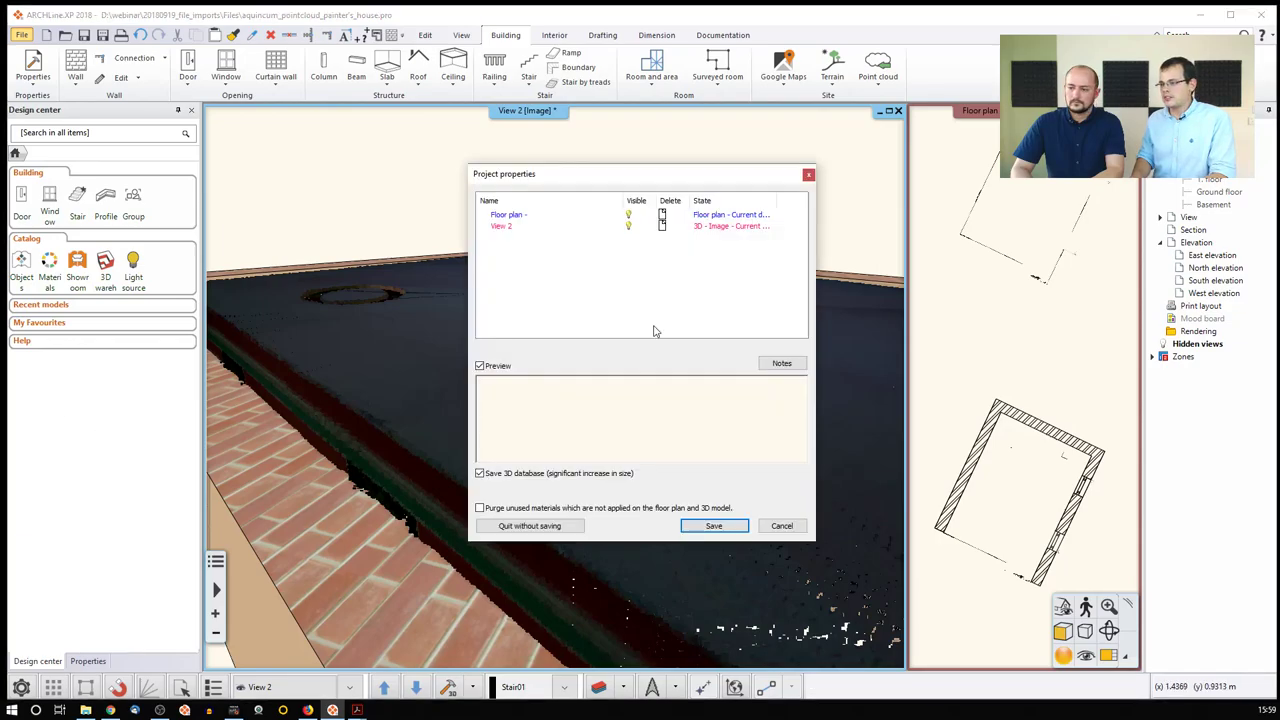
click(531, 526)
click(669, 389)
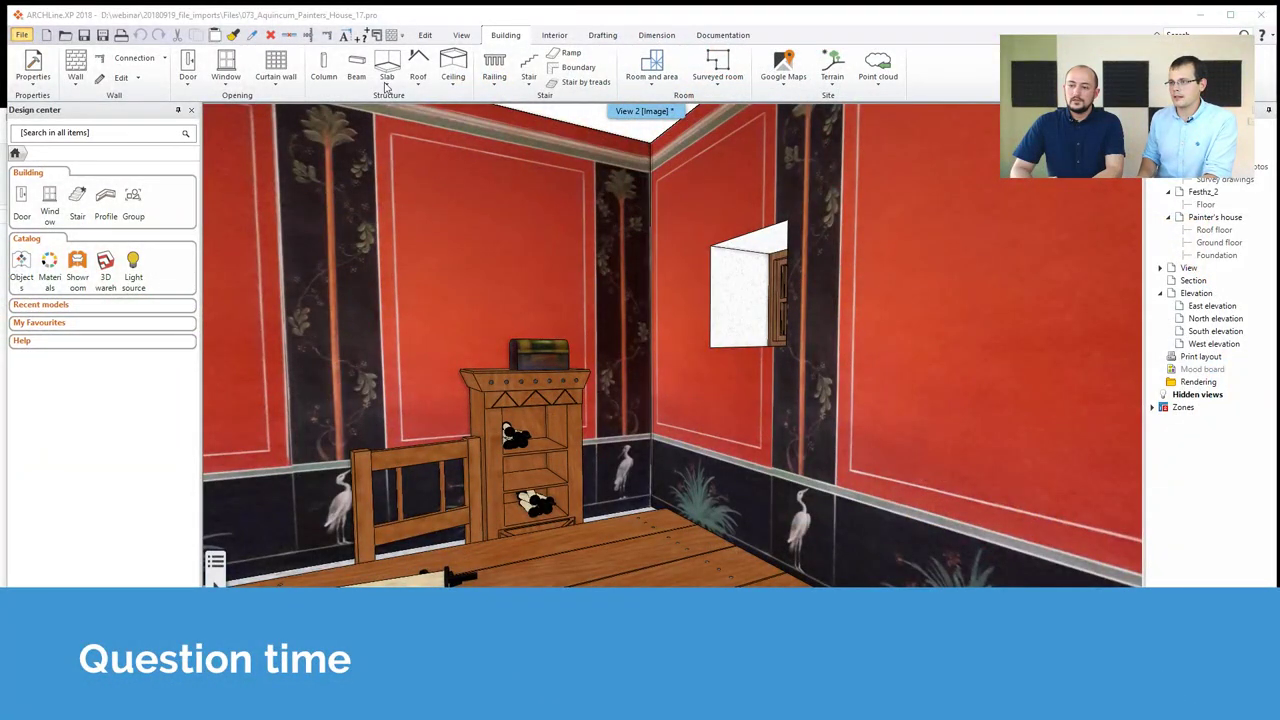
Activate the ARCHLine window showing the finished Aquincum painter's house project.
click(450, 20)
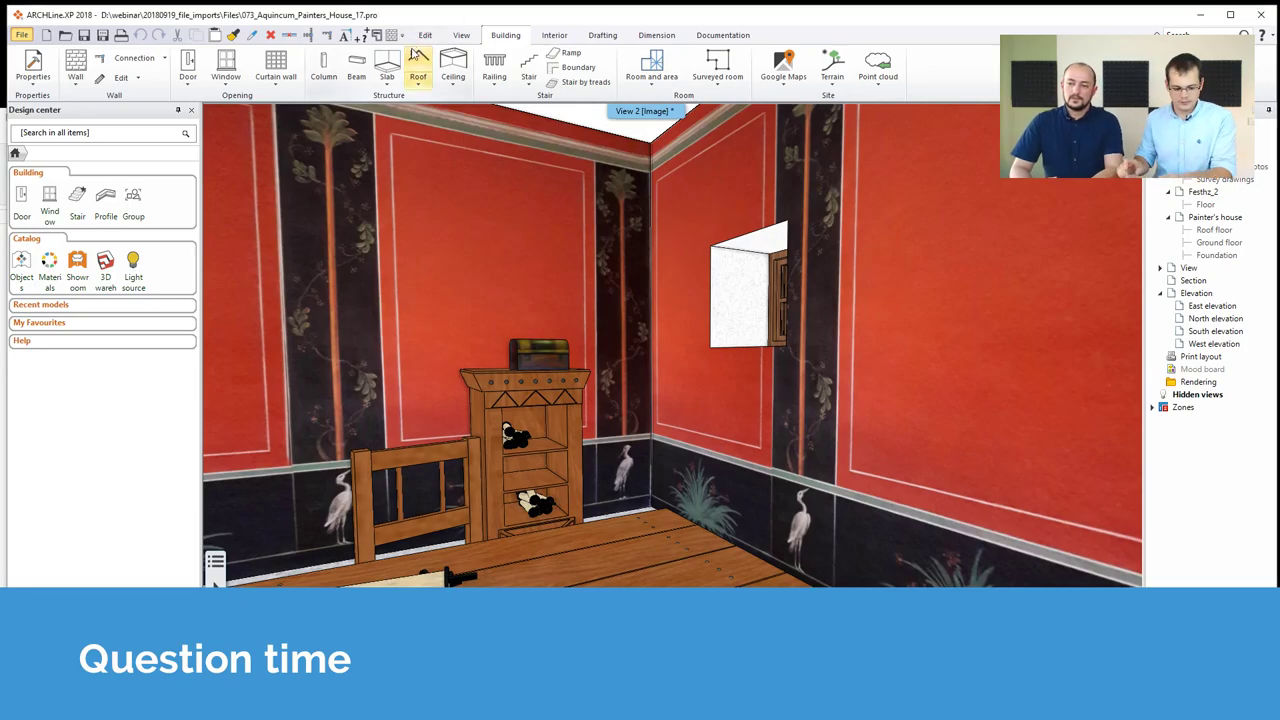